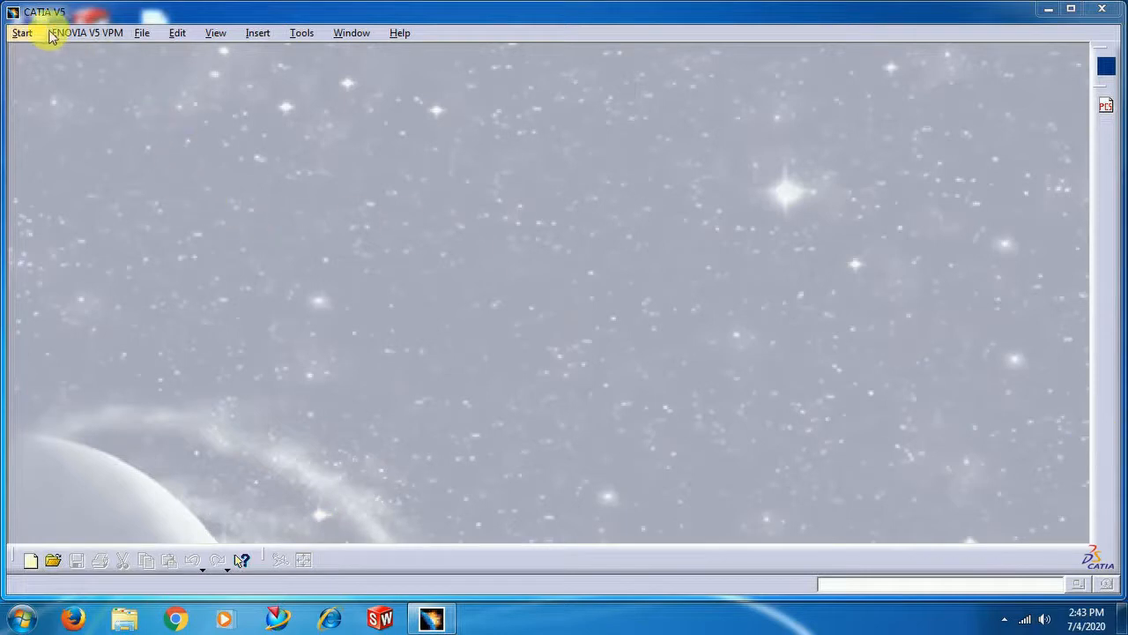
Create a new Part Design part named Part1 with hybrid design enabled
click(22, 34)
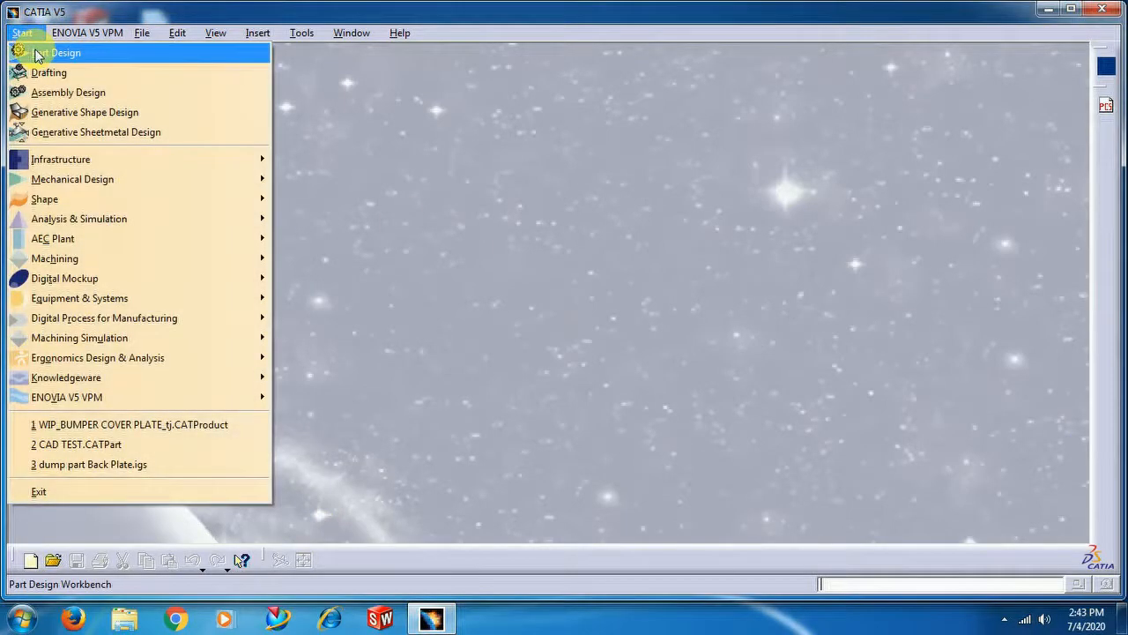
click(37, 55)
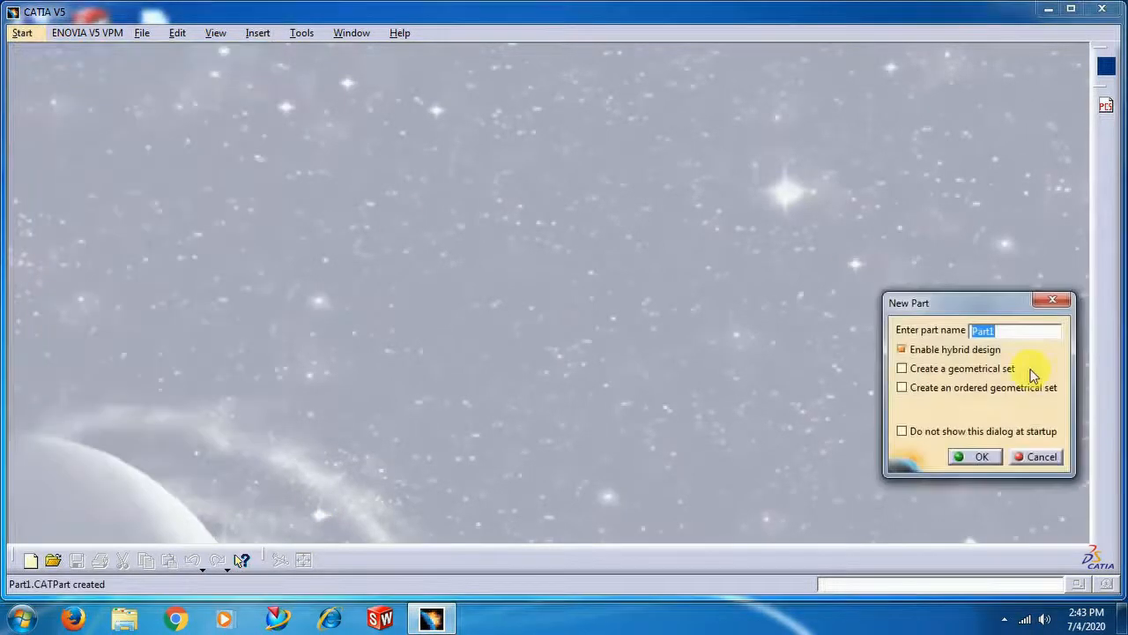
click(980, 457)
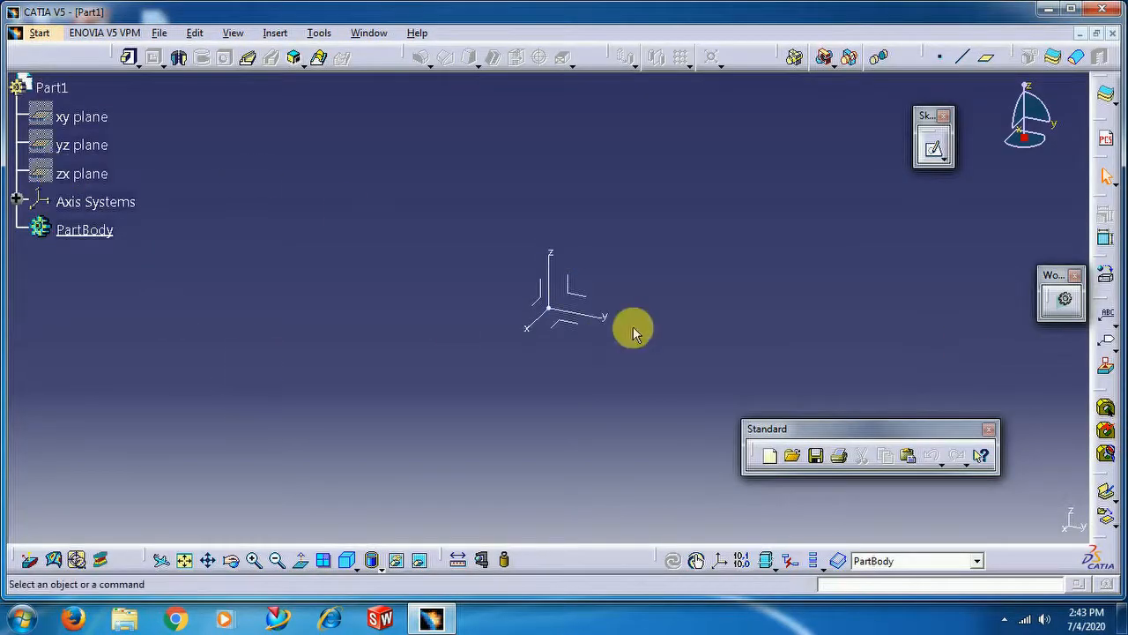
Start a positioned sketch on the YZ plane with implicit origin and orientation, and dock the floating View toolbar
middle_drag(587, 312, 573, 403)
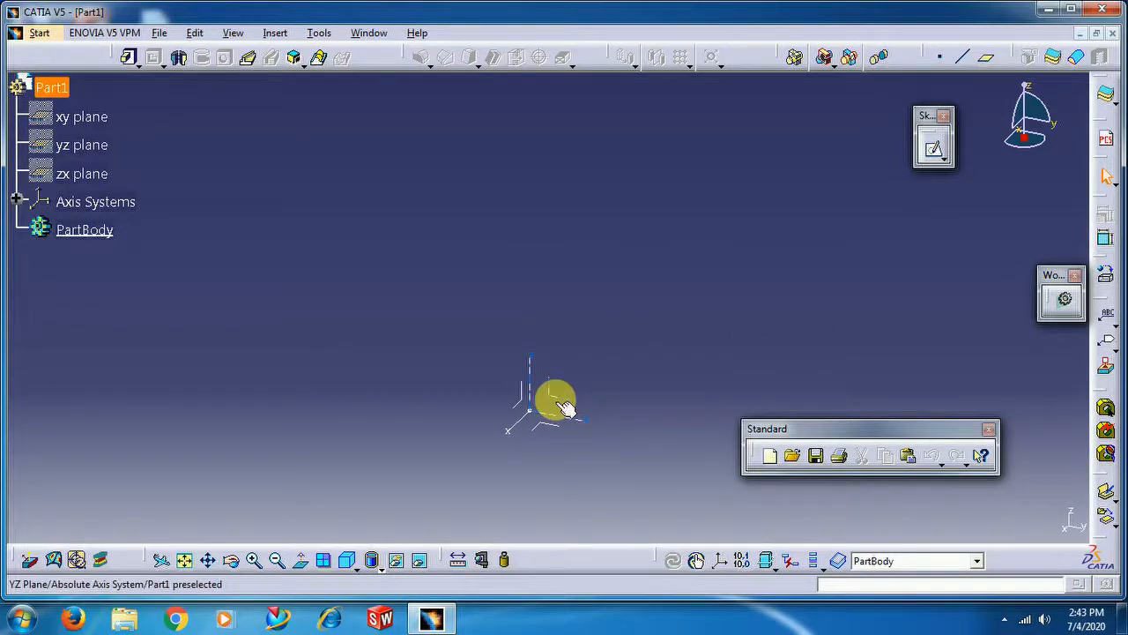
click(555, 399)
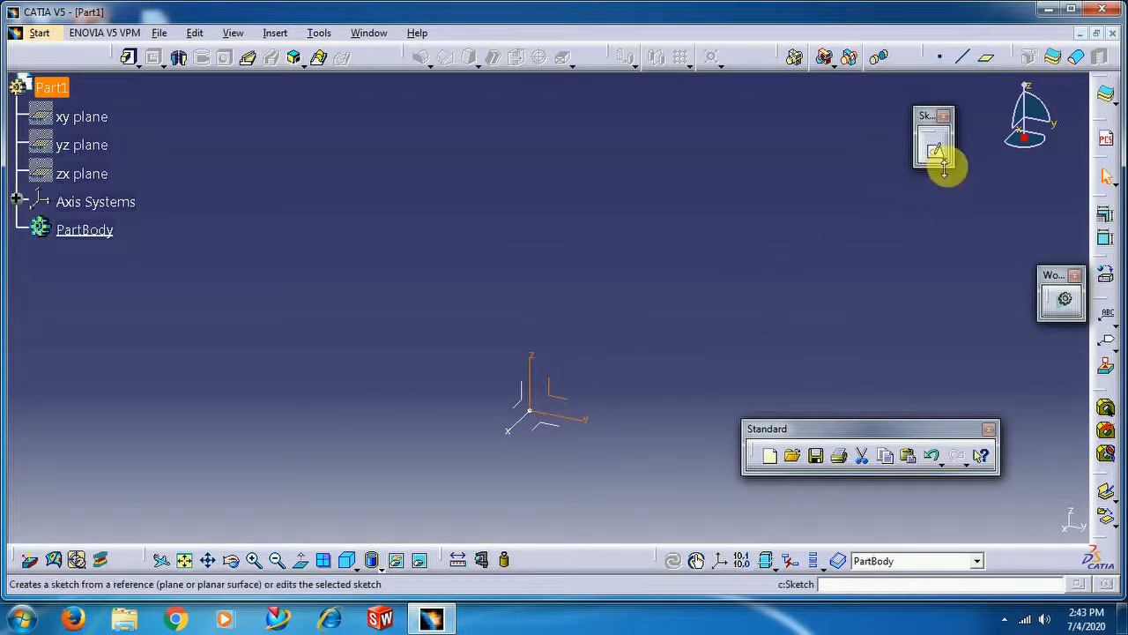
click(943, 159)
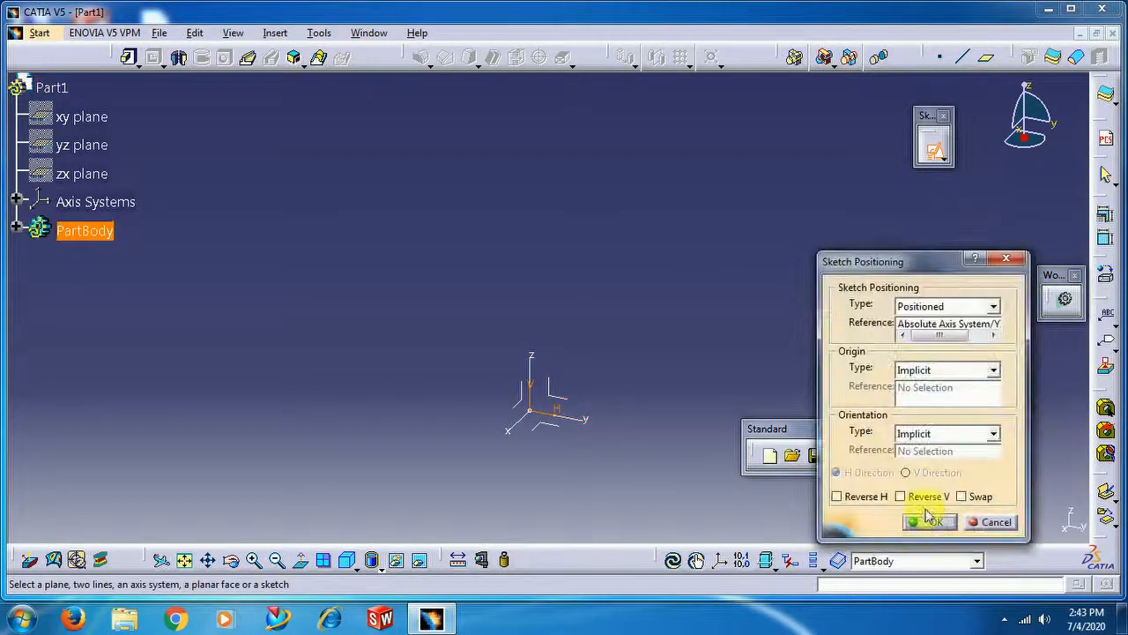
click(932, 523)
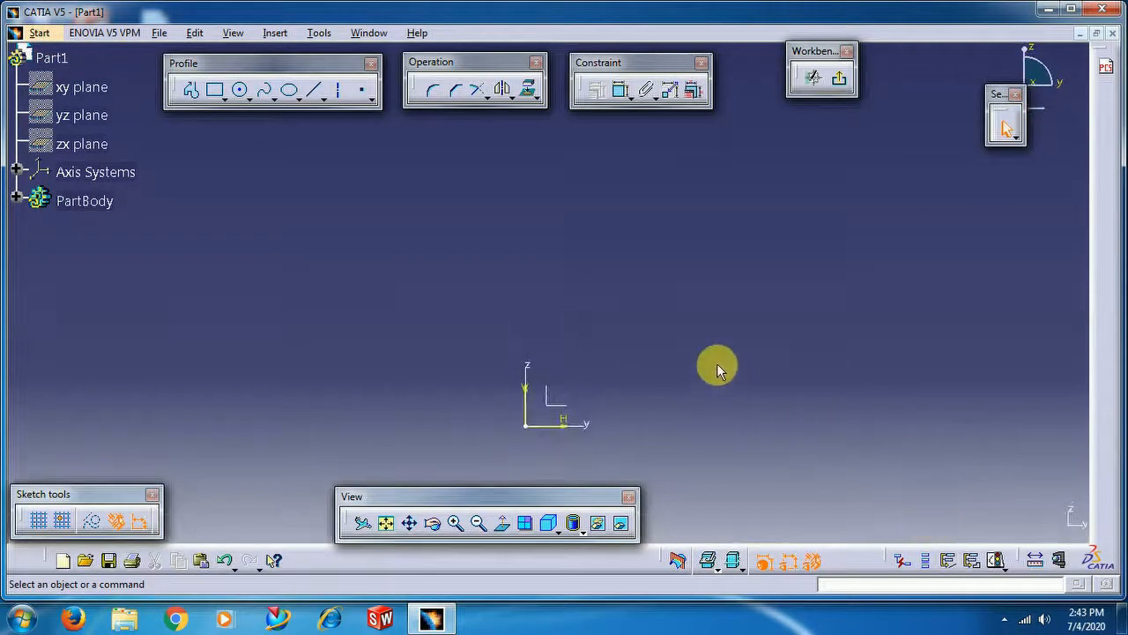
middle_drag(724, 366, 896, 446)
mouse_move(616, 357)
middle_down()
mouse_move(612, 350)
mouse_move(849, 469)
middle_up()
drag(575, 500, 583, 547)
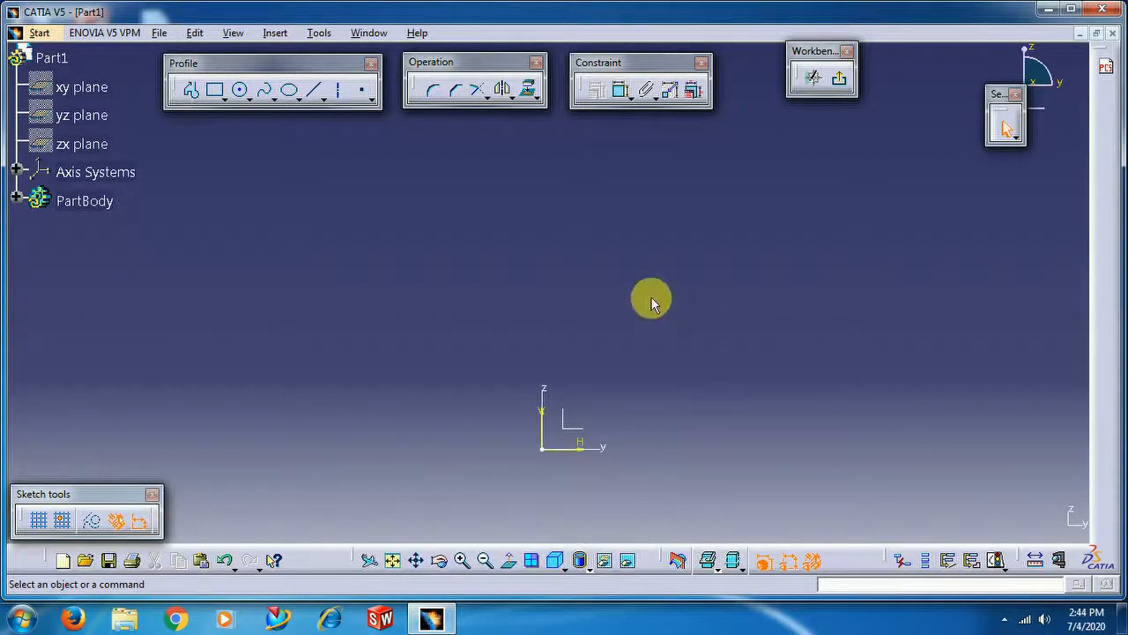
Sketch a closed stepped profile from the origin, about 161 mm high, 23 mm wide at the top and 37 mm at the base, with a sloped shoulder
click(188, 95)
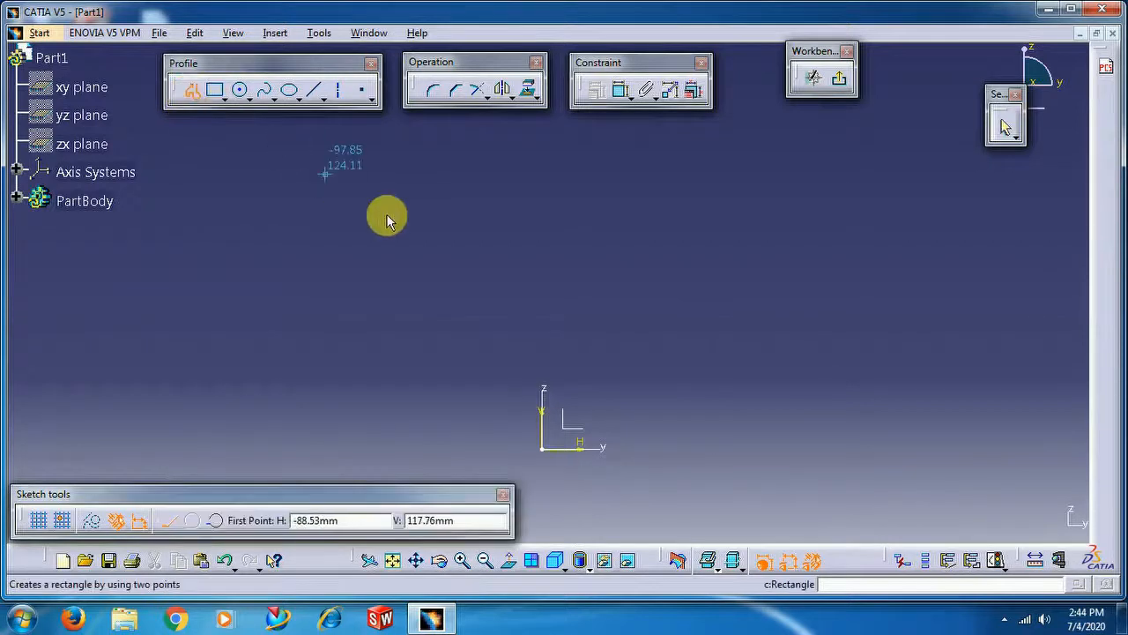
click(547, 451)
middle_drag(577, 255, 582, 284)
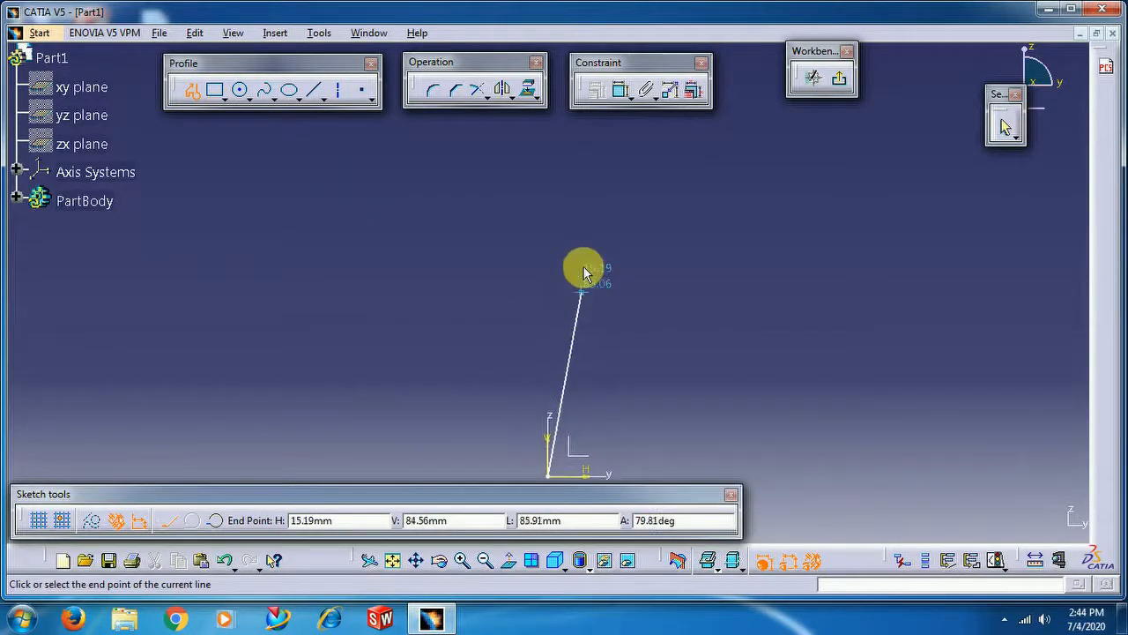
click(546, 122)
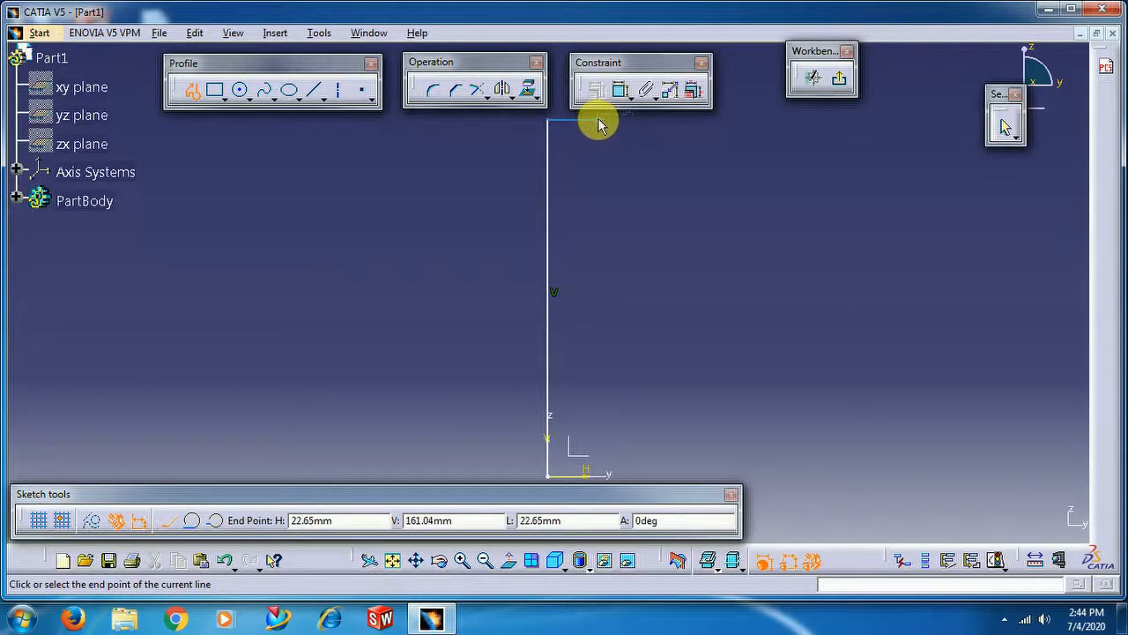
click(596, 120)
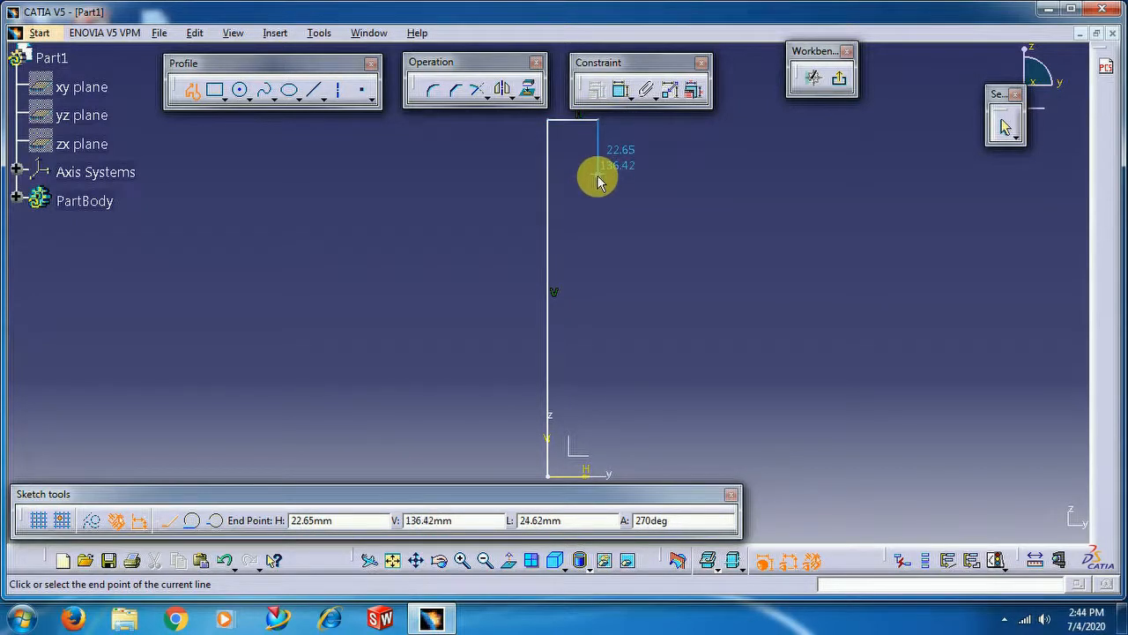
click(597, 172)
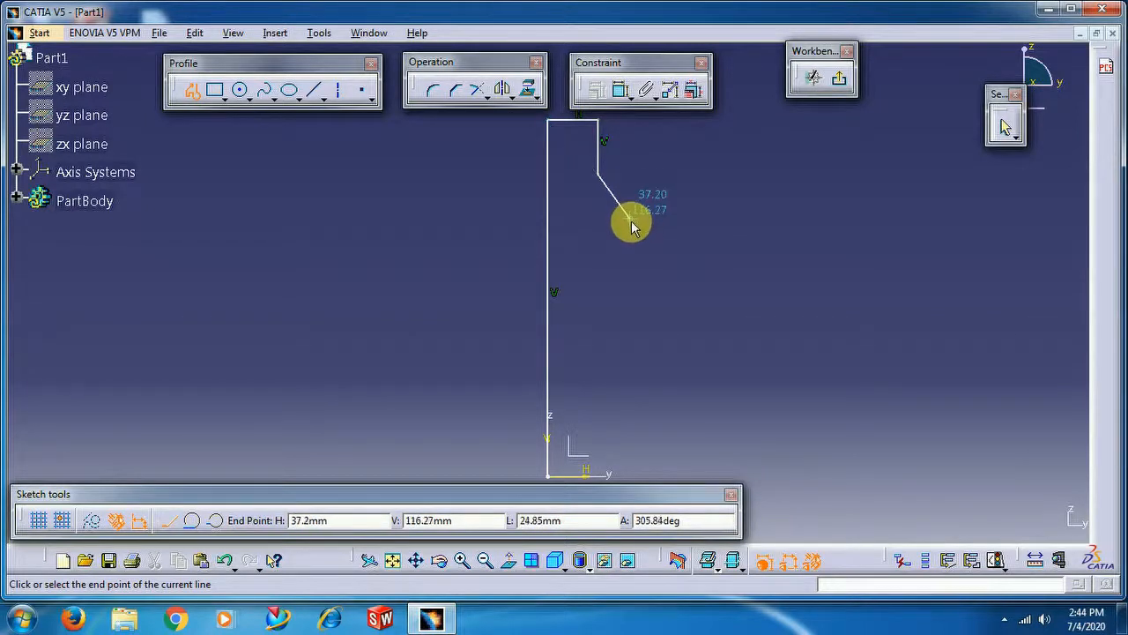
click(627, 216)
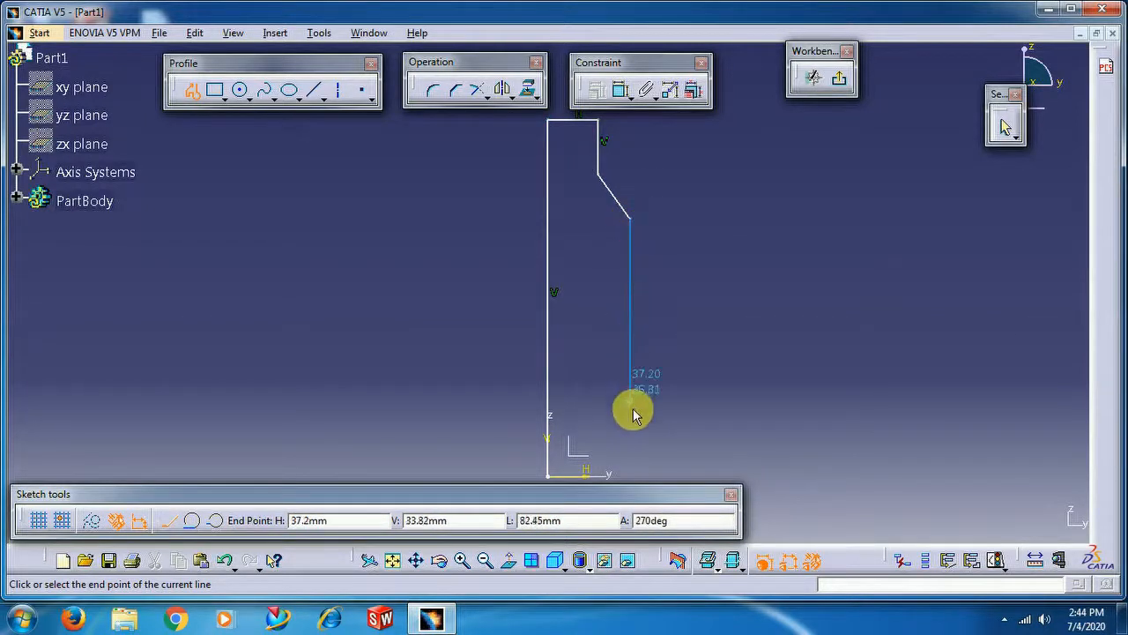
click(632, 472)
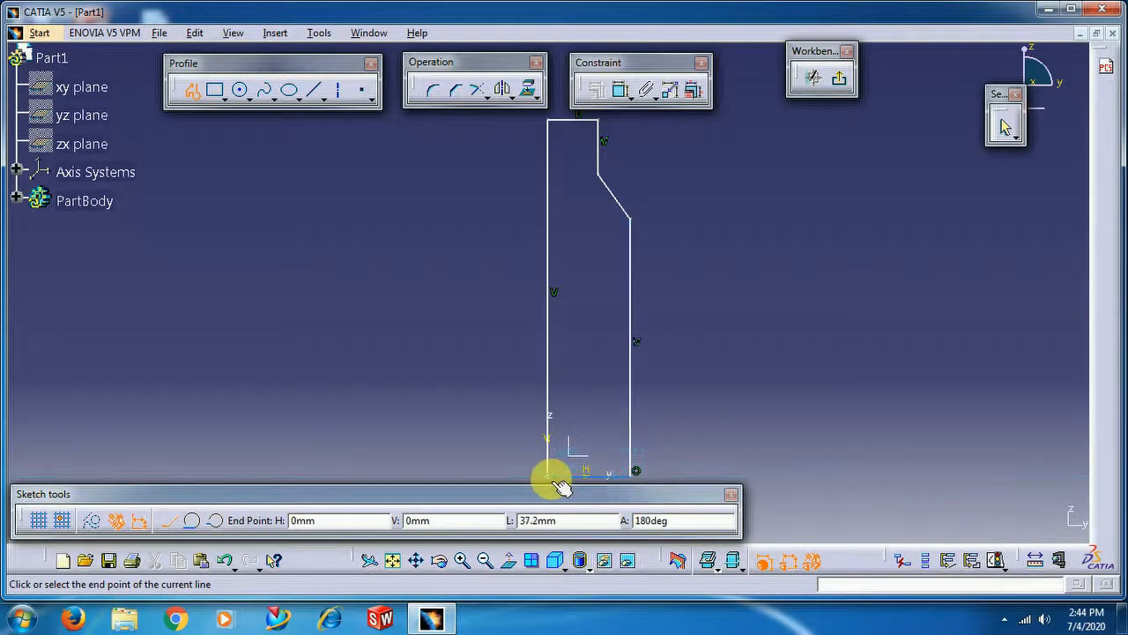
click(549, 477)
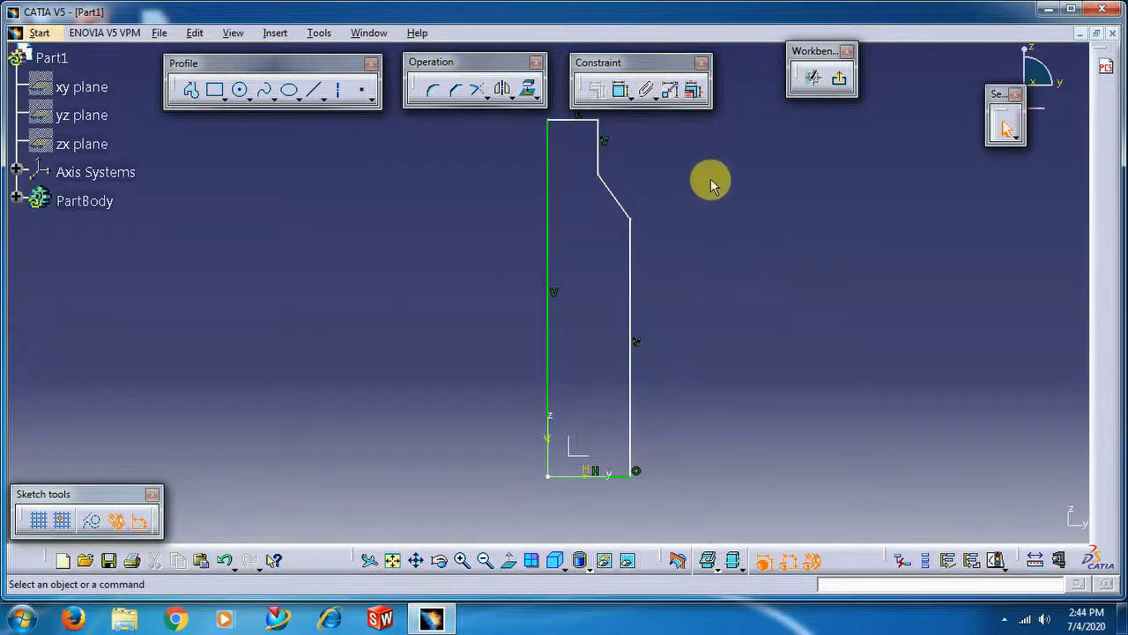
Round the upper bend between the short vertical line and the sloped line with a 5 mm corner
click(432, 93)
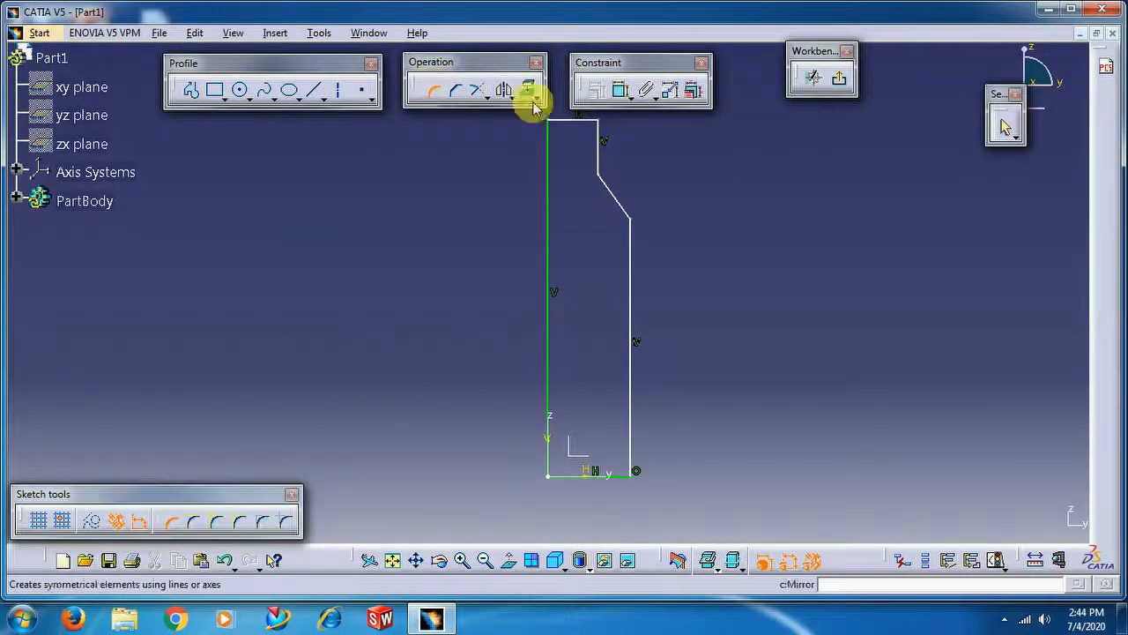
click(612, 187)
click(613, 185)
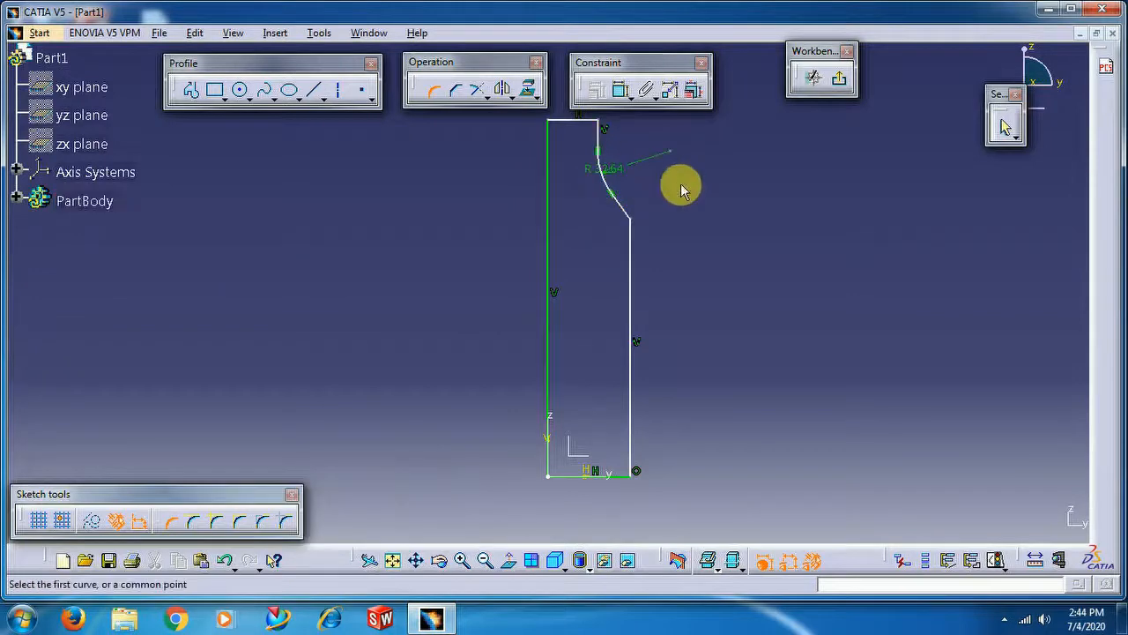
double_click(618, 174)
text(5.00mm)
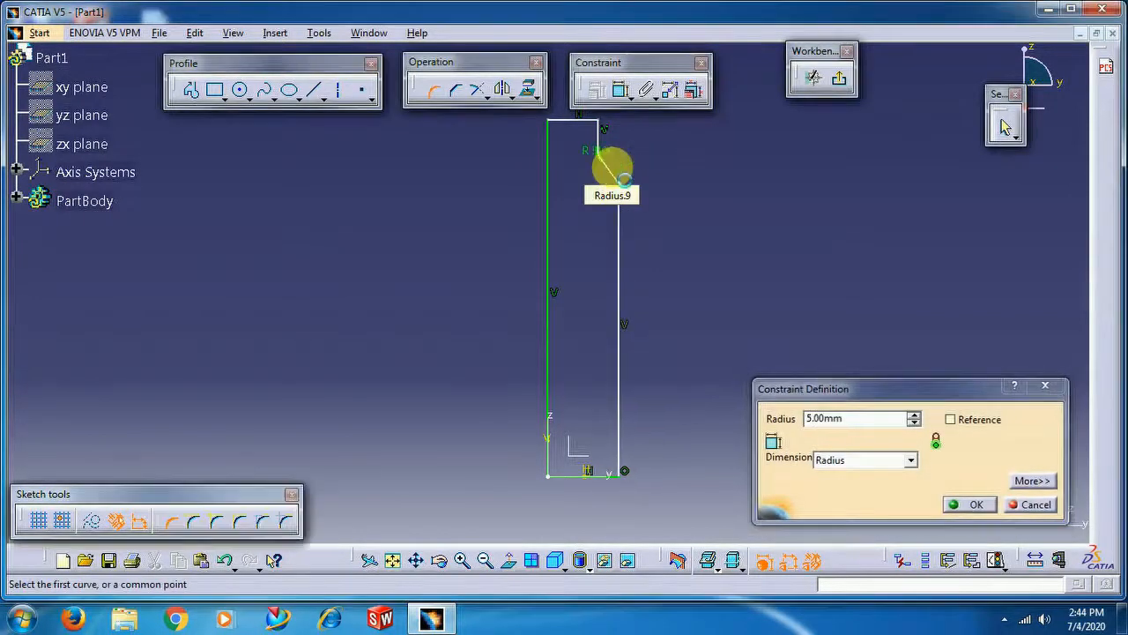
key(Return)
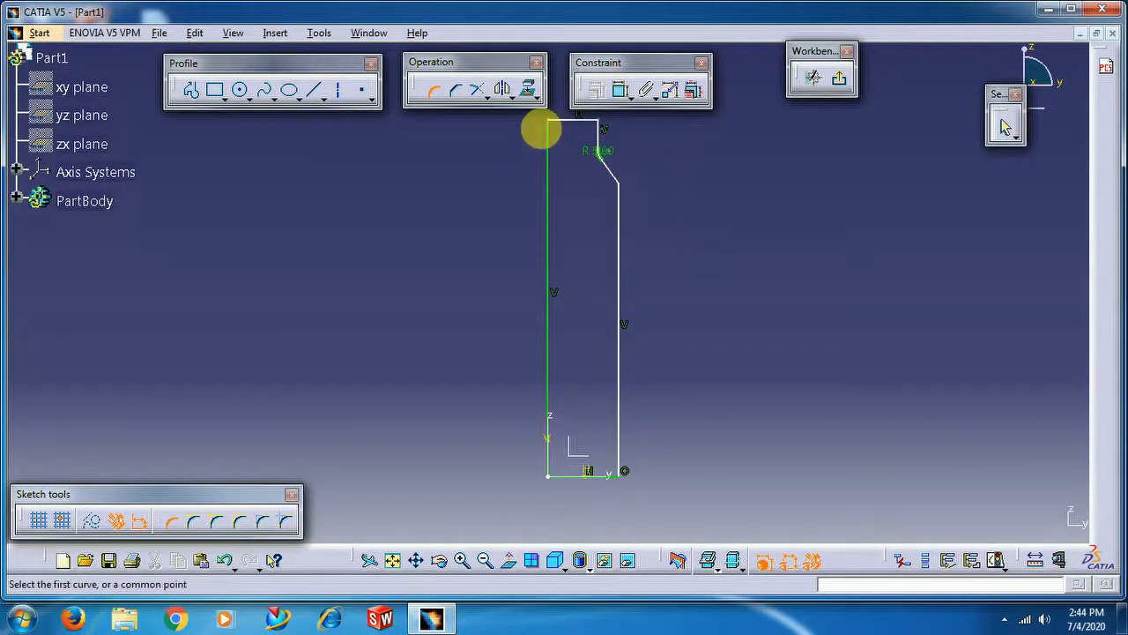
Round the lower bend between the sloped line and the long vertical line with a 5 mm corner
click(616, 184)
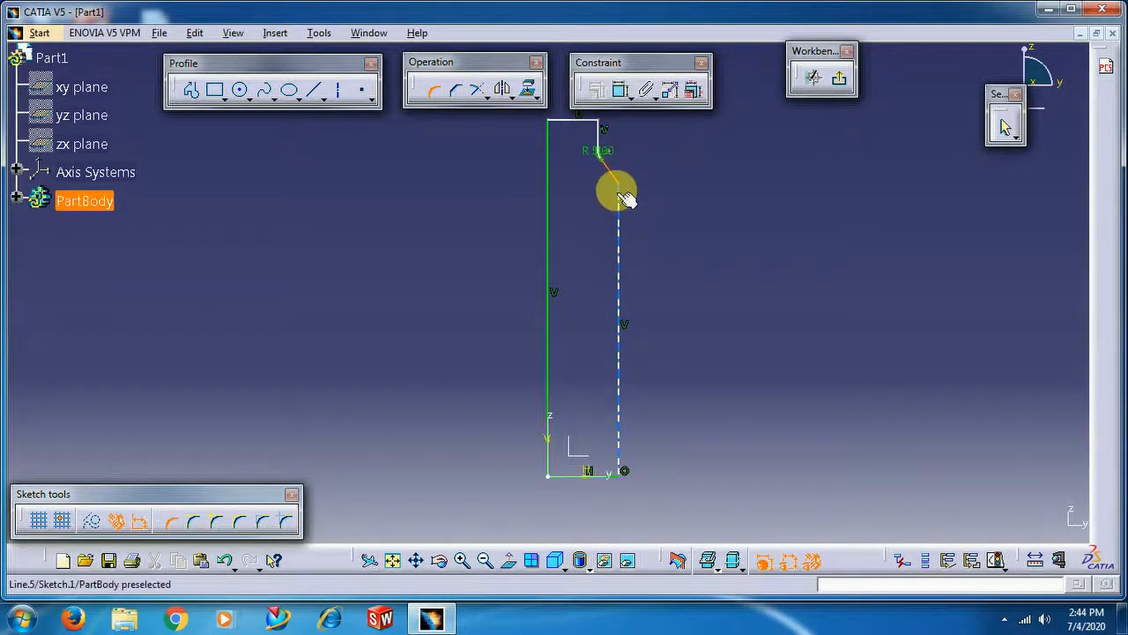
click(621, 193)
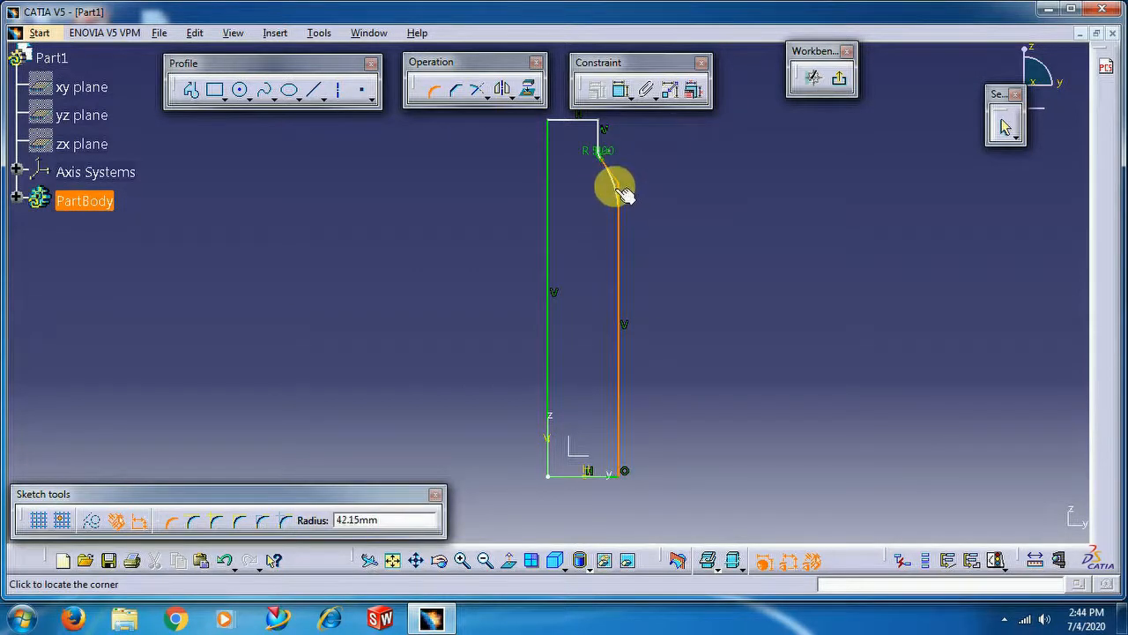
click(614, 186)
double_click(603, 181)
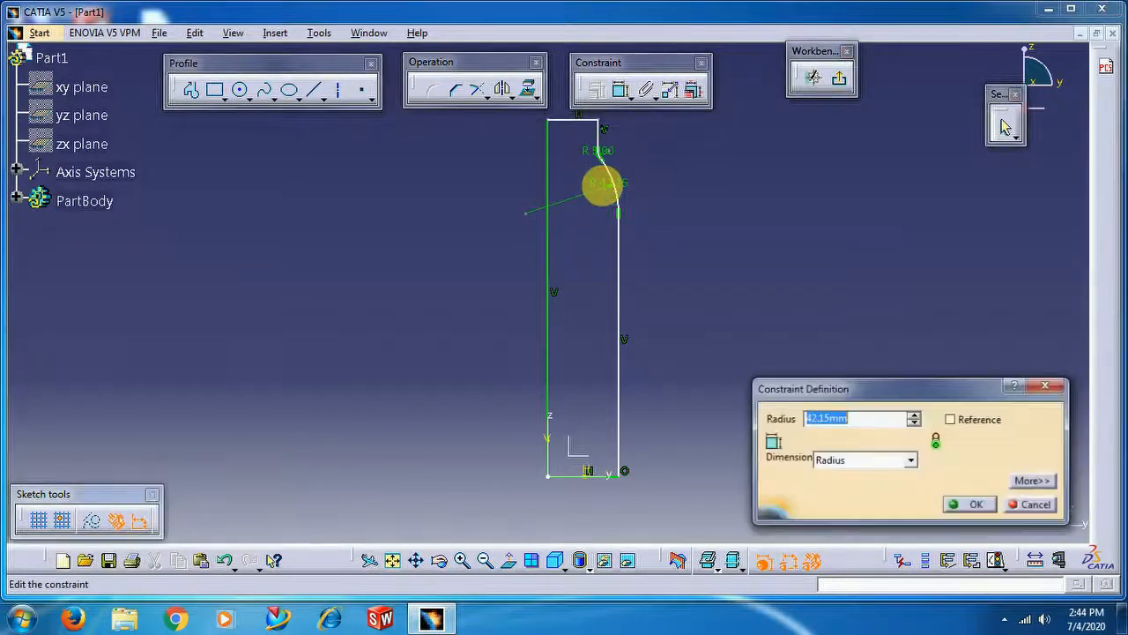
text(5)
key(Return)
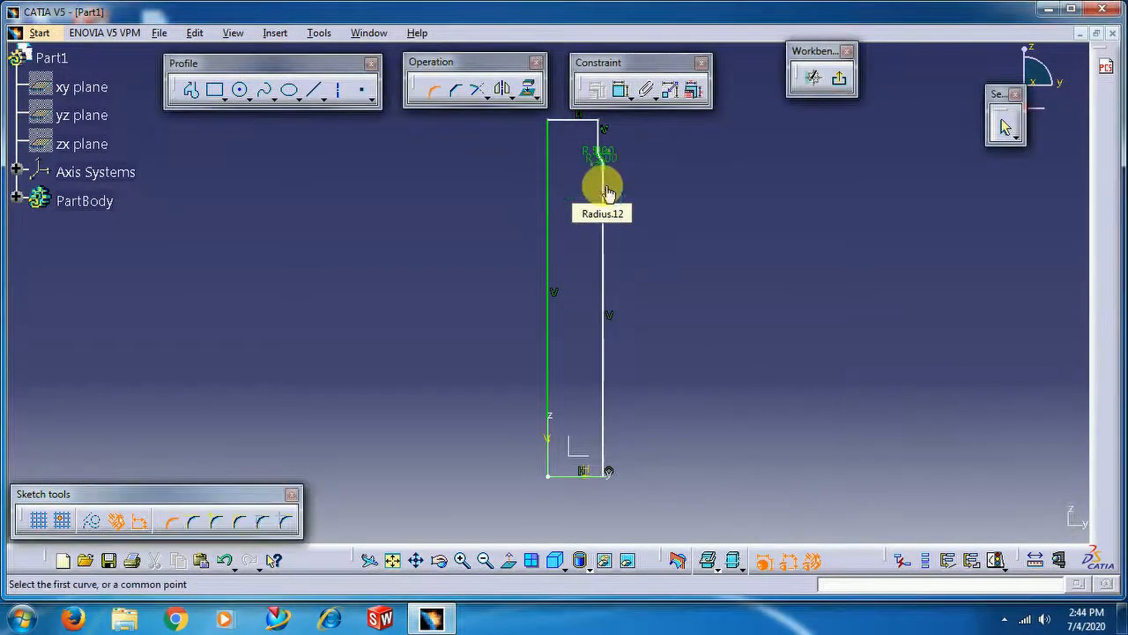
Leave the Corner command and reshape the profile so its body is wider and the two rounded bends are further apart
click(435, 91)
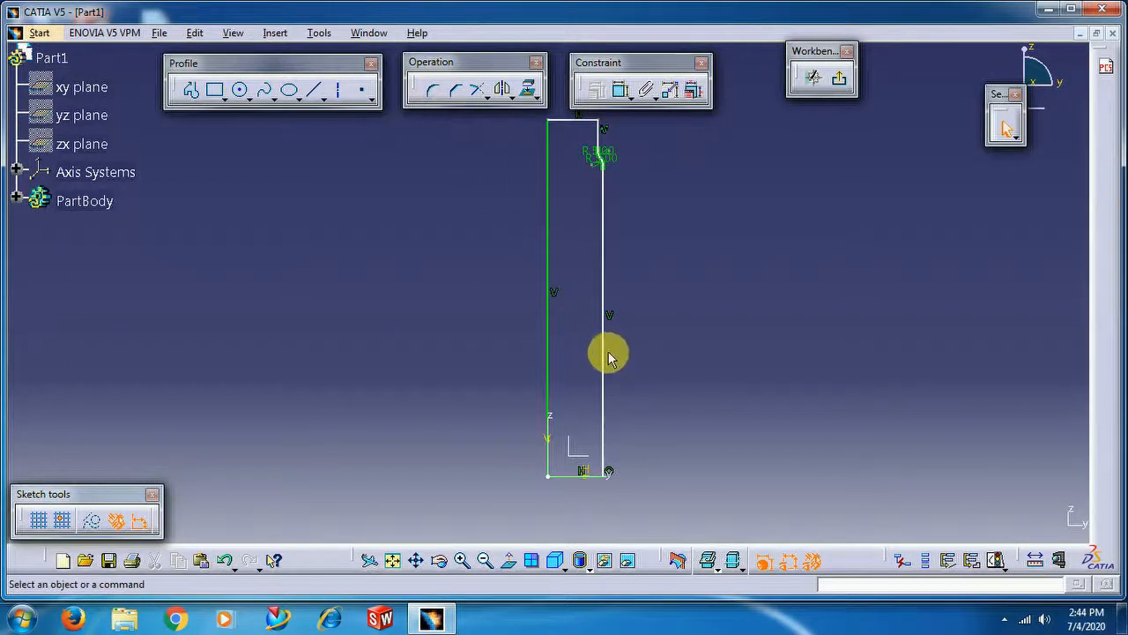
mouse_move(631, 364)
mouse_down()
mouse_move(642, 367)
mouse_move(640, 387)
mouse_up()
click(714, 209)
middle_drag(712, 209, 763, 262)
drag(617, 176, 626, 141)
Try to set the upper rounded bend's radius to 10 mm
double_click(661, 211)
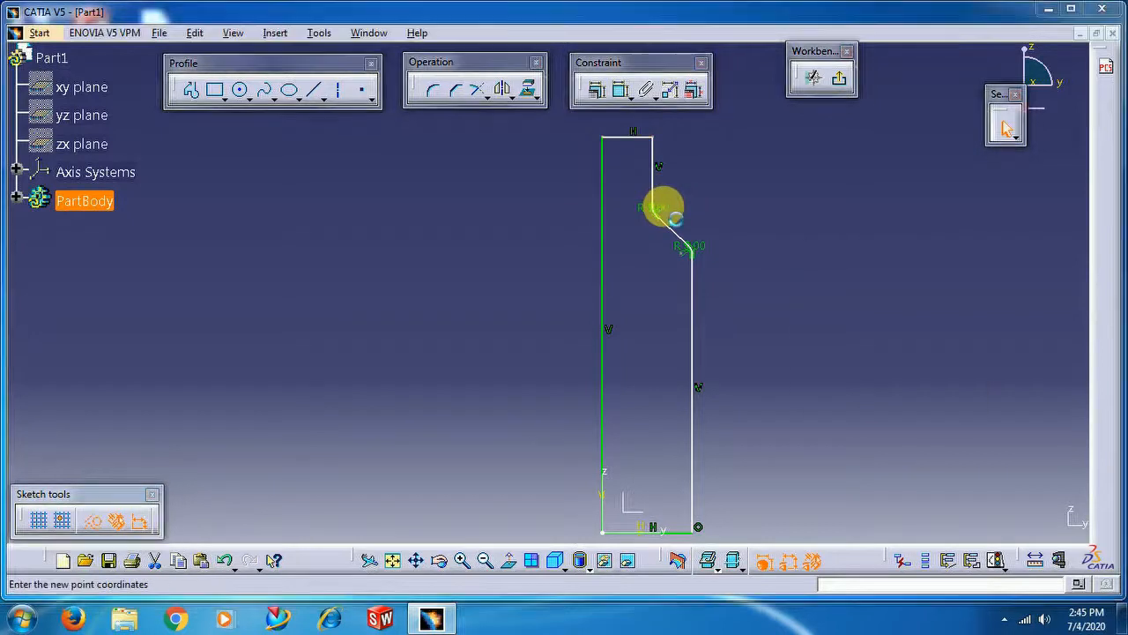
text(10)
key(Return)
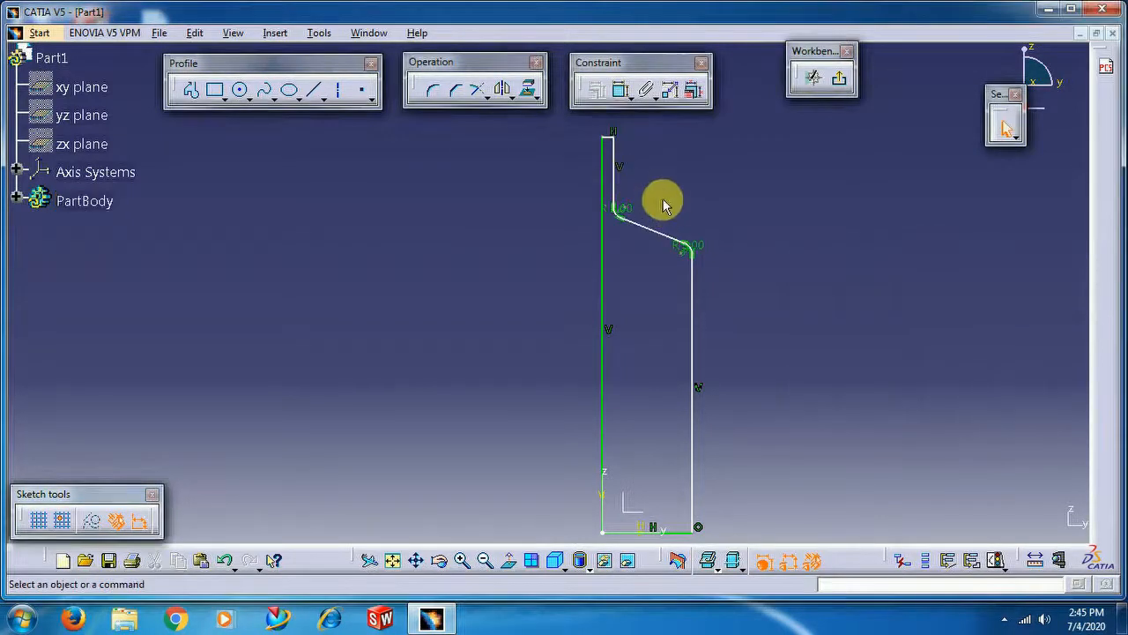
Set the upper rounded bend's radius to 10 mm
click(617, 167)
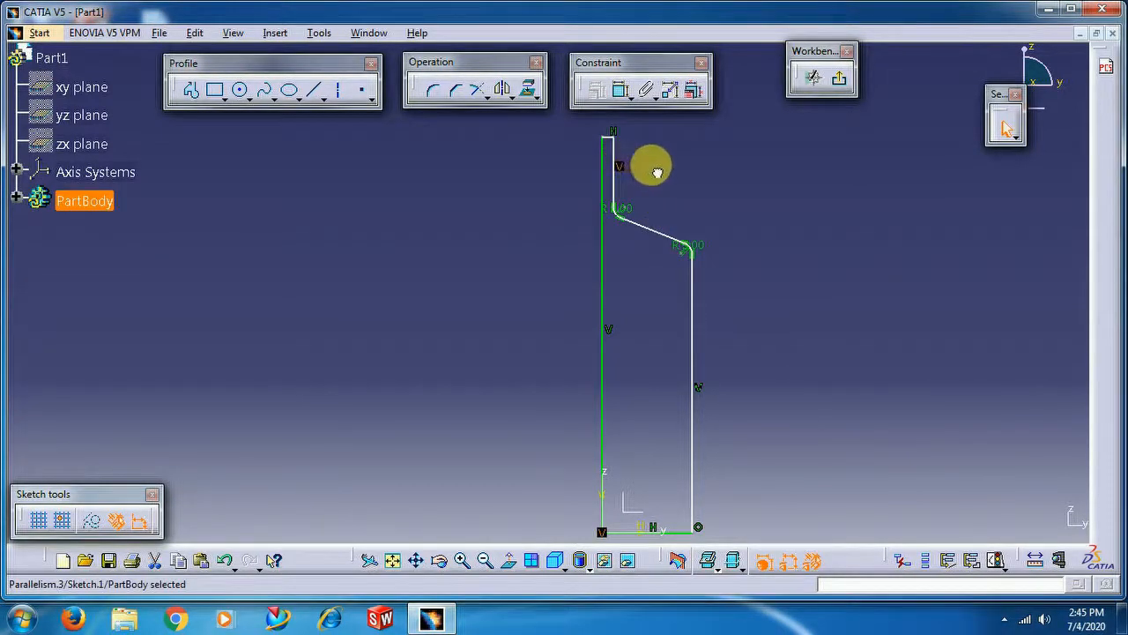
double_click(631, 209)
text(1)
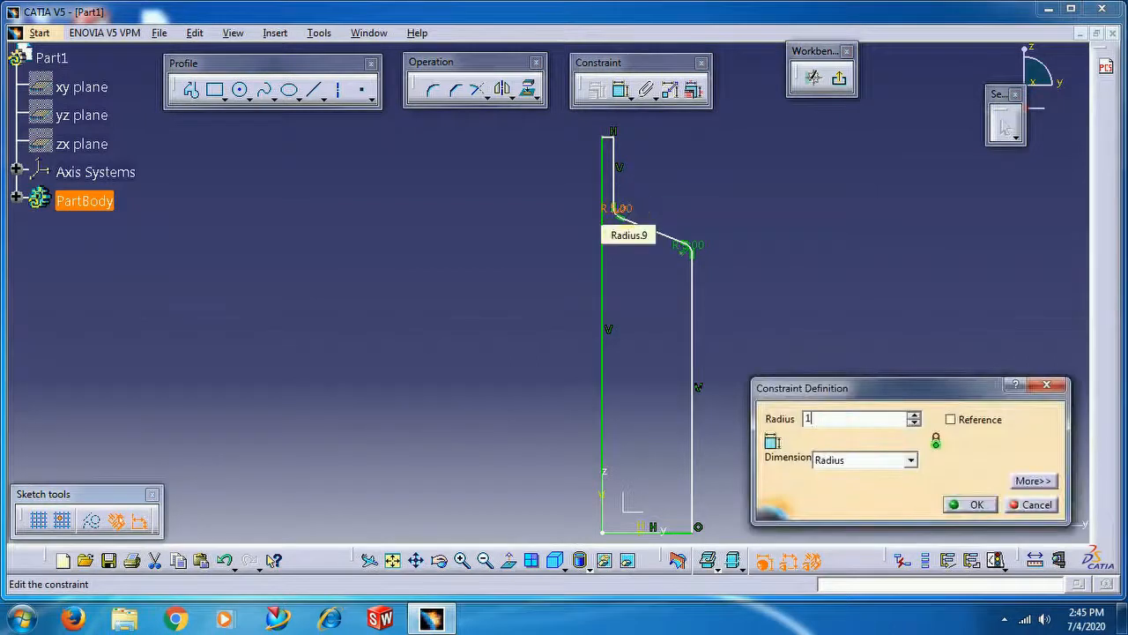
text(0)
key(Return)
click(667, 184)
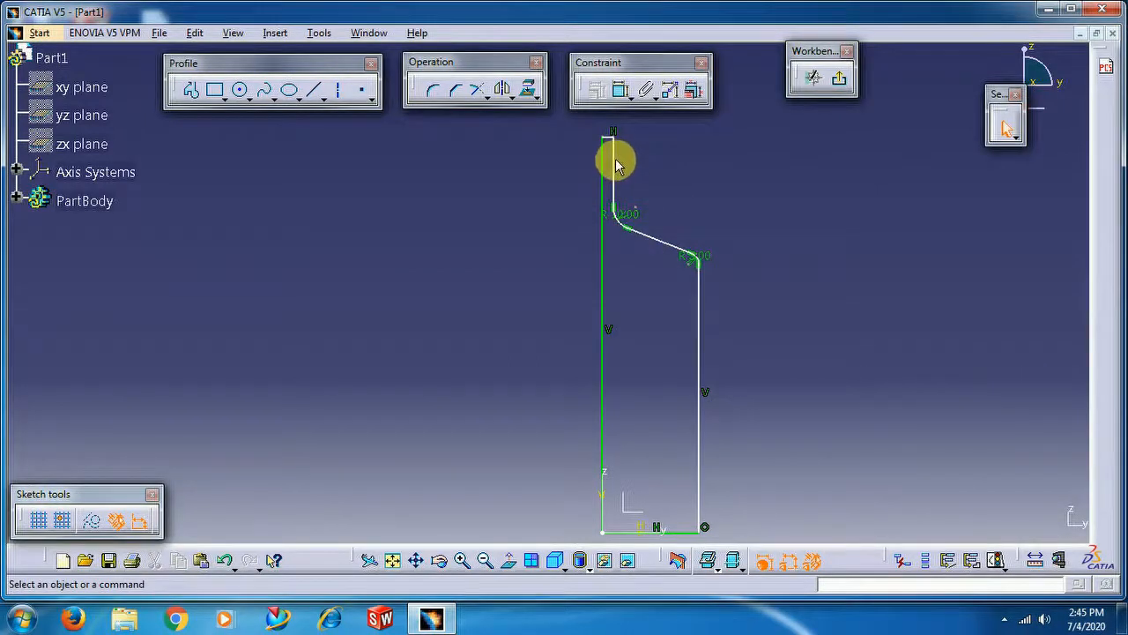
Move the short upper vertical line outward to widen the profile's top, and set the lower rounded bend's radius to 10 mm
drag(612, 156, 667, 156)
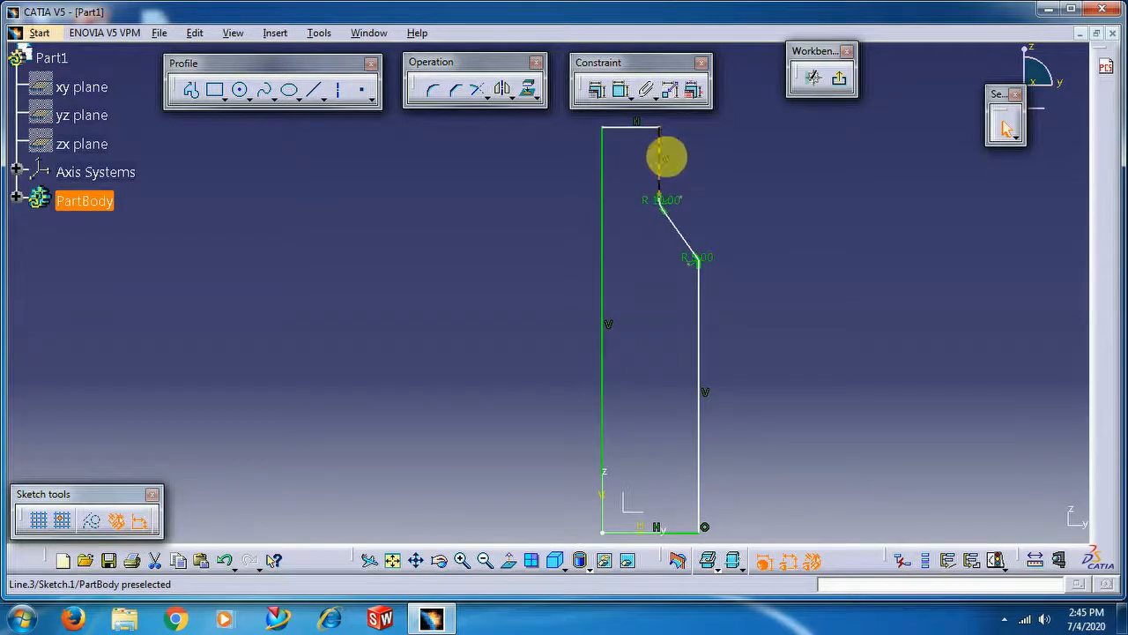
double_click(715, 260)
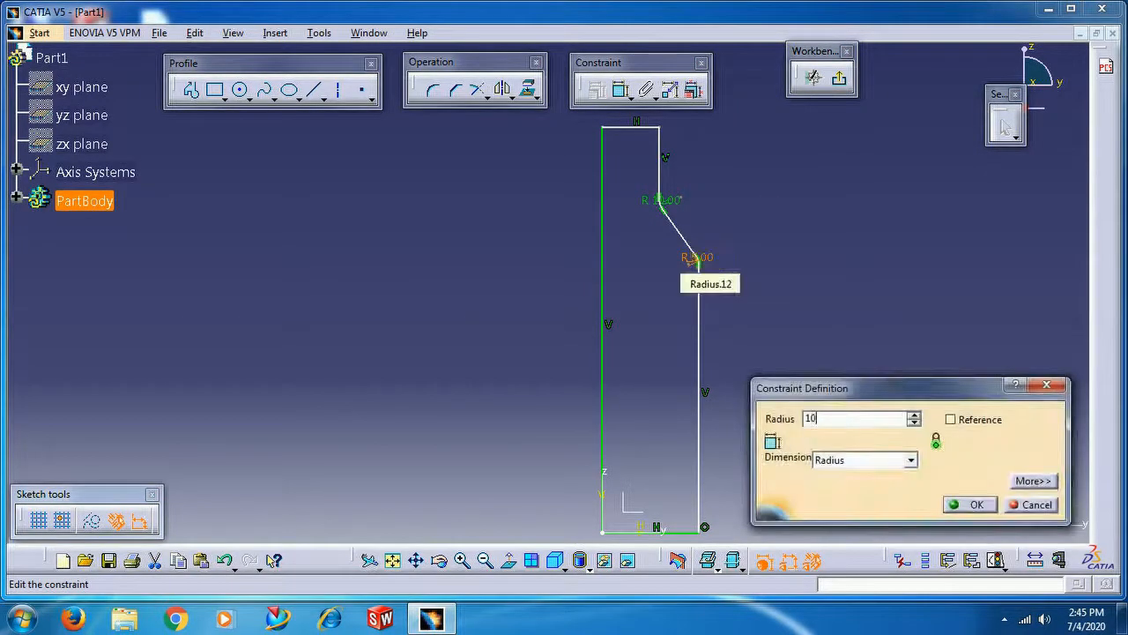
key(Return)
Dimension the horizontal distance between the profile's vertical axis line and its long outer vertical line
mouse_move(717, 257)
middle_down()
mouse_move(735, 241)
mouse_move(736, 194)
mouse_move(748, 255)
middle_up()
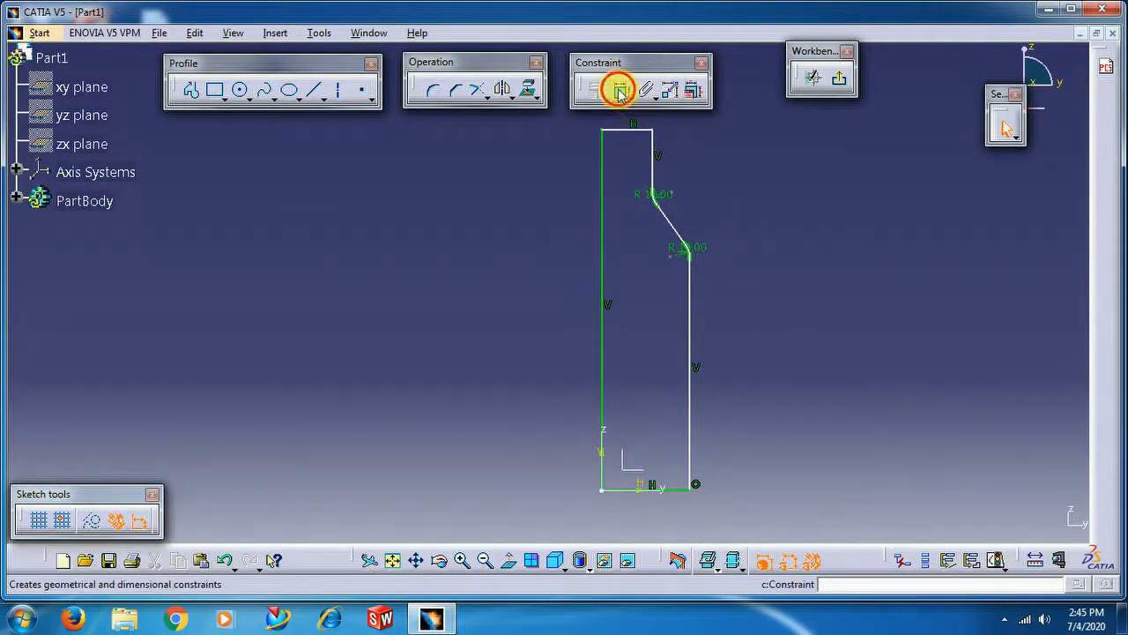
click(603, 379)
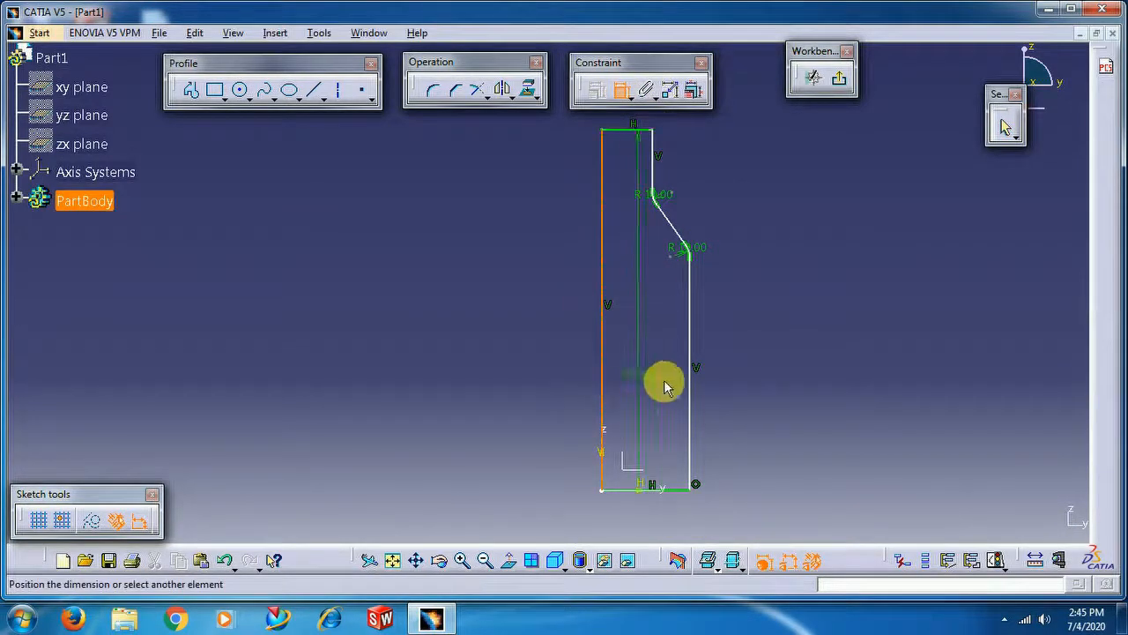
click(692, 386)
click(738, 384)
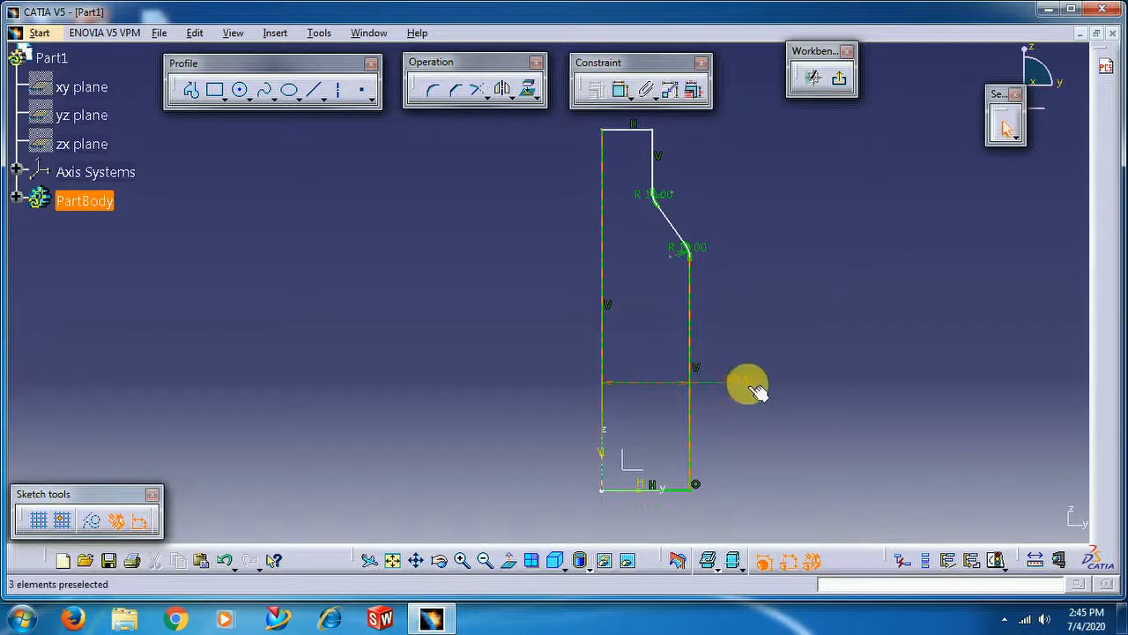
Set the horizontal distance between the vertical axis line and the long outer vertical line to 50 mm
double_click(740, 381)
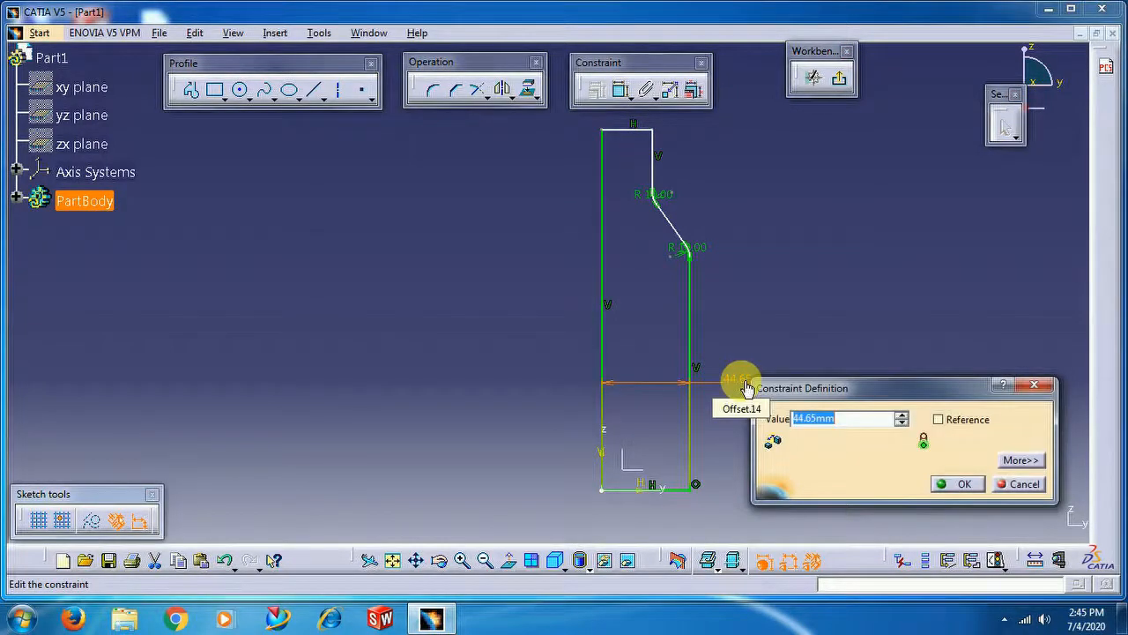
text(50)
key(Return)
mouse_move(778, 283)
middle_down()
mouse_move(786, 308)
mouse_move(773, 291)
middle_up()
Dimension the length of the long outer vertical line and set it to 130 mm
click(620, 90)
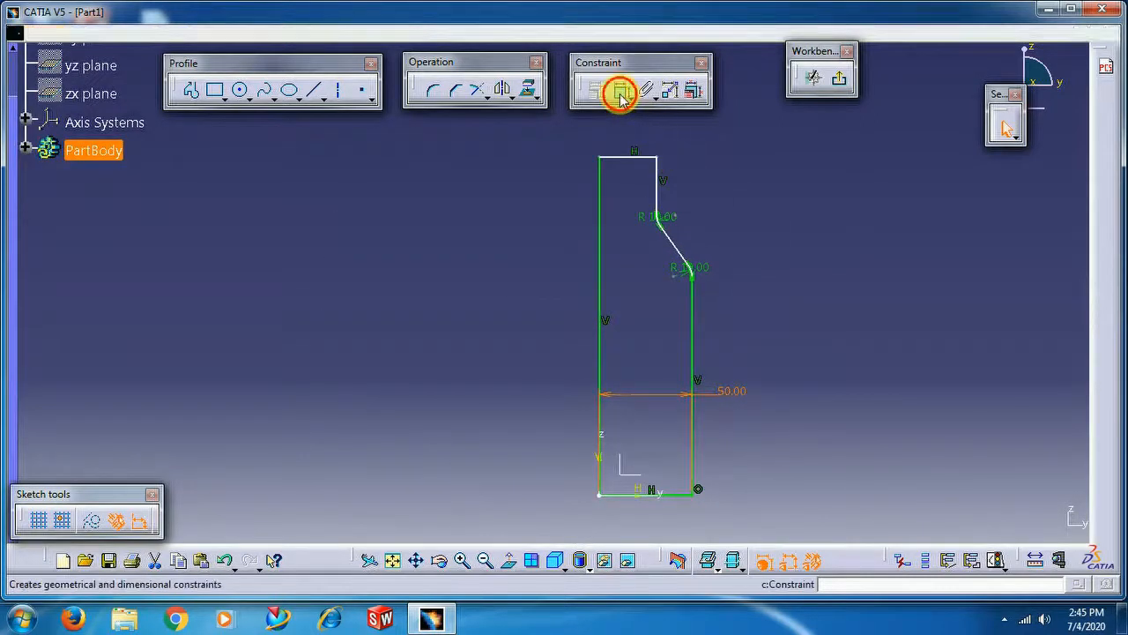
click(701, 314)
click(783, 332)
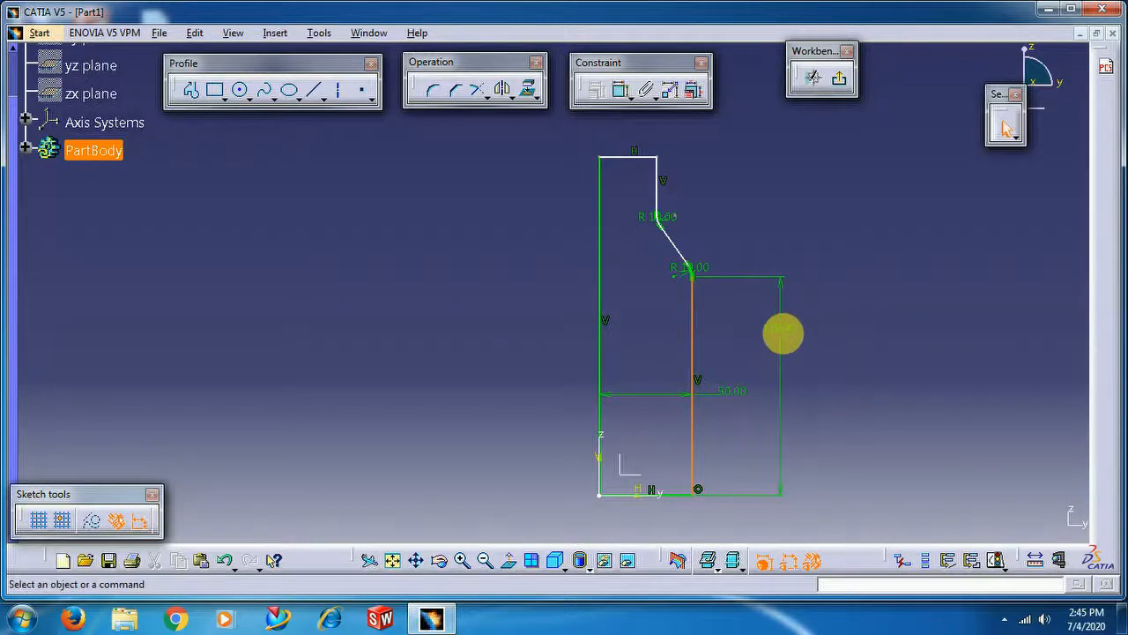
double_click(782, 330)
text(1)
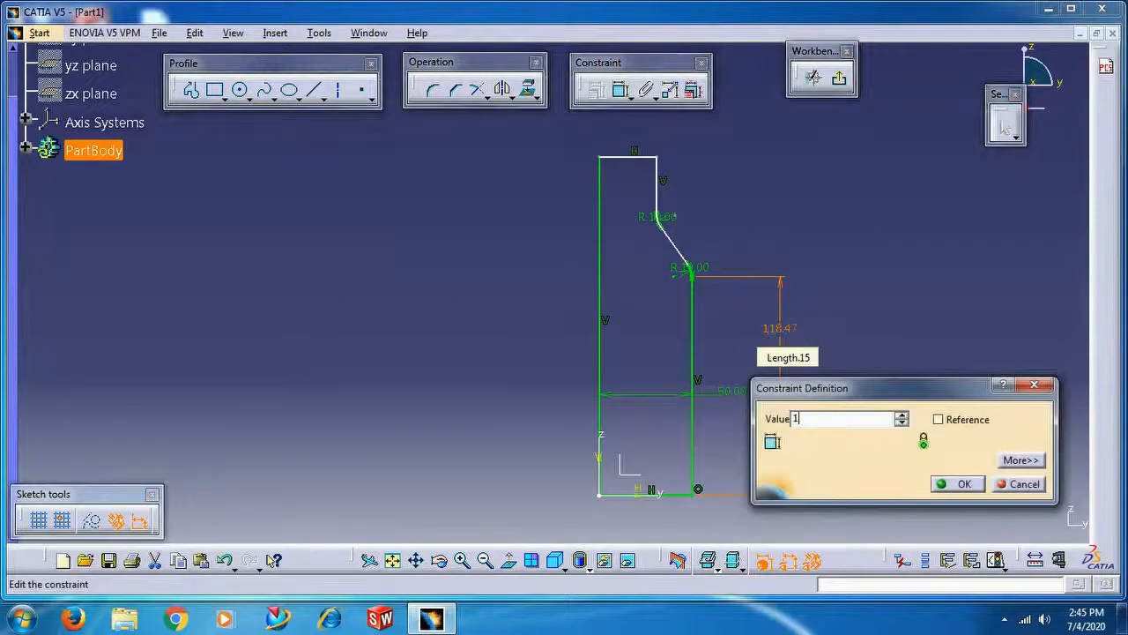
text(30)
key(Return)
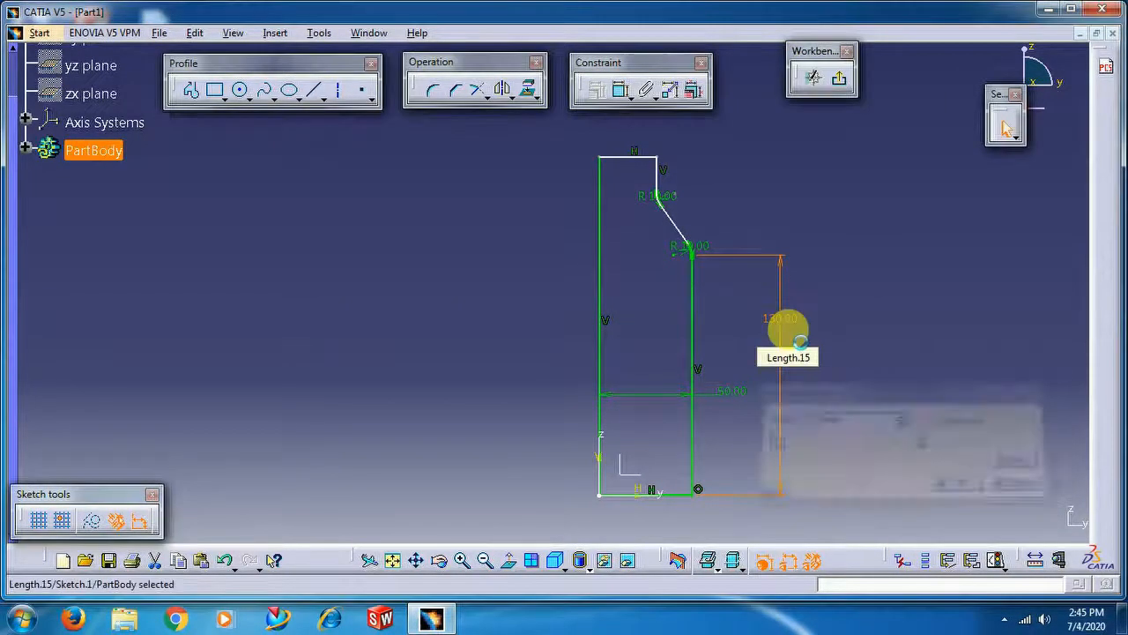
Dimension the distance from the vertical axis line to the short upper vertical line and set it to 25 mm
click(705, 167)
middle_drag(715, 193, 750, 194)
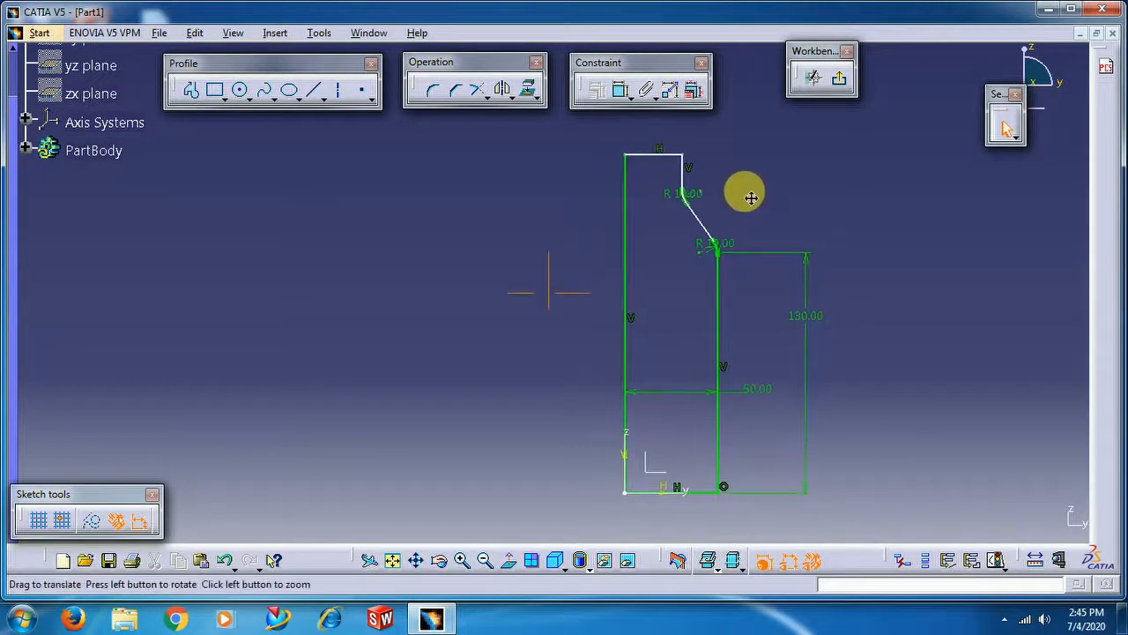
click(622, 90)
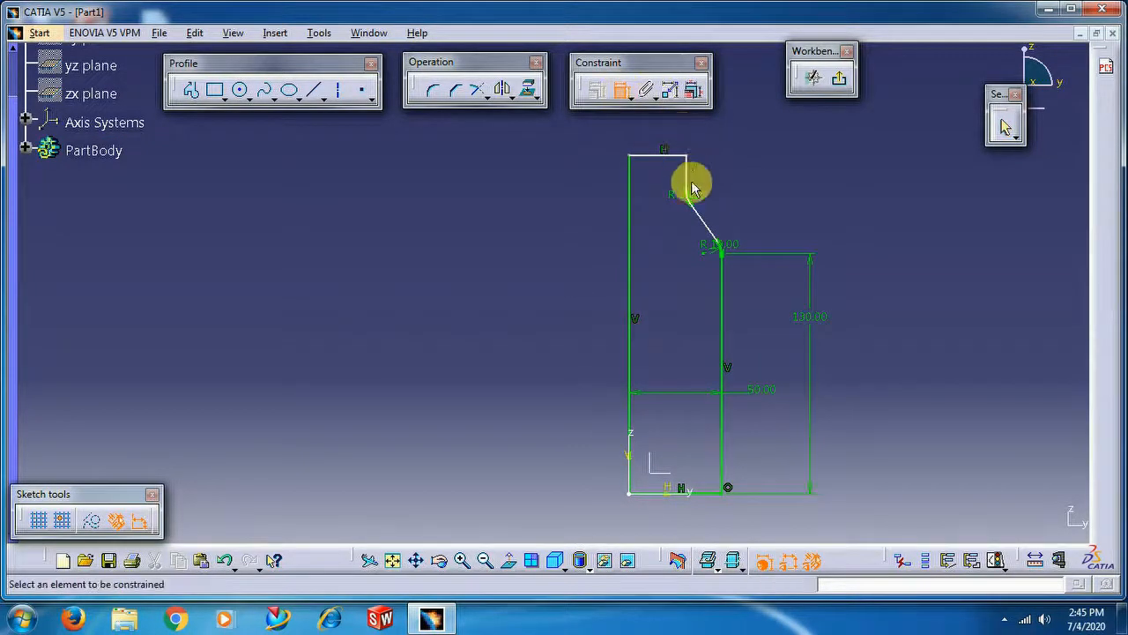
click(687, 176)
click(629, 177)
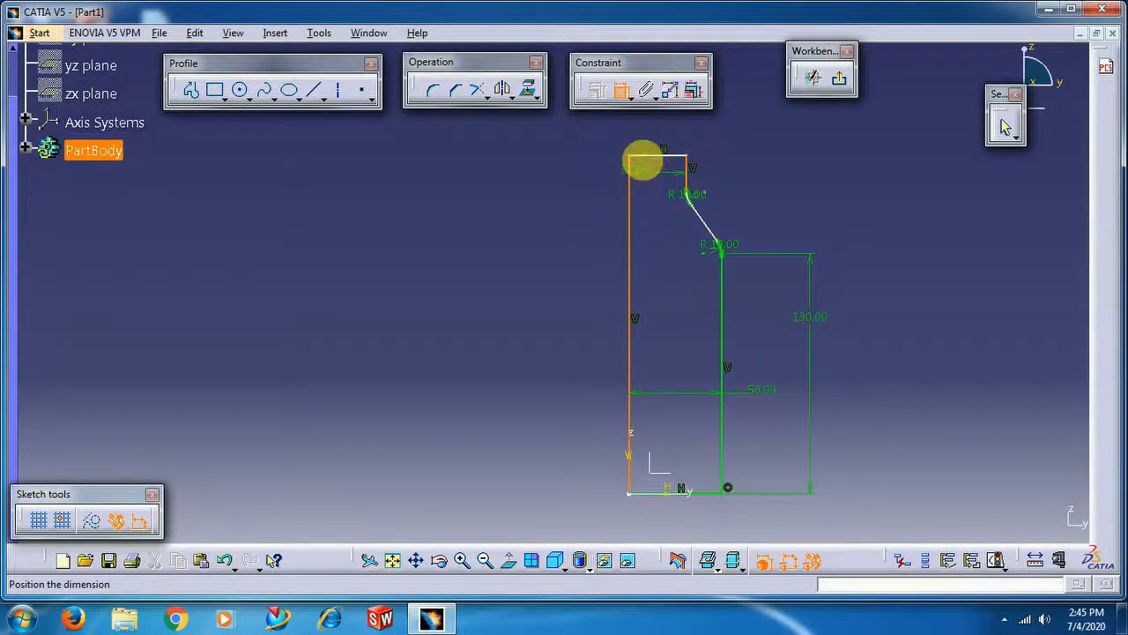
click(655, 132)
double_click(668, 135)
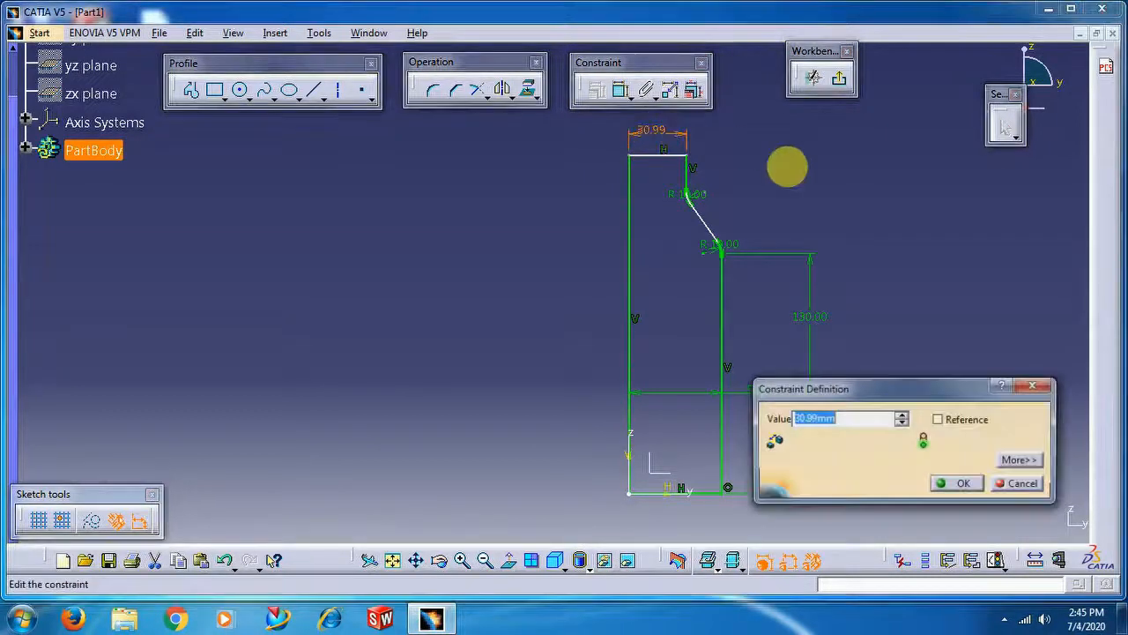
text(25)
key(Return)
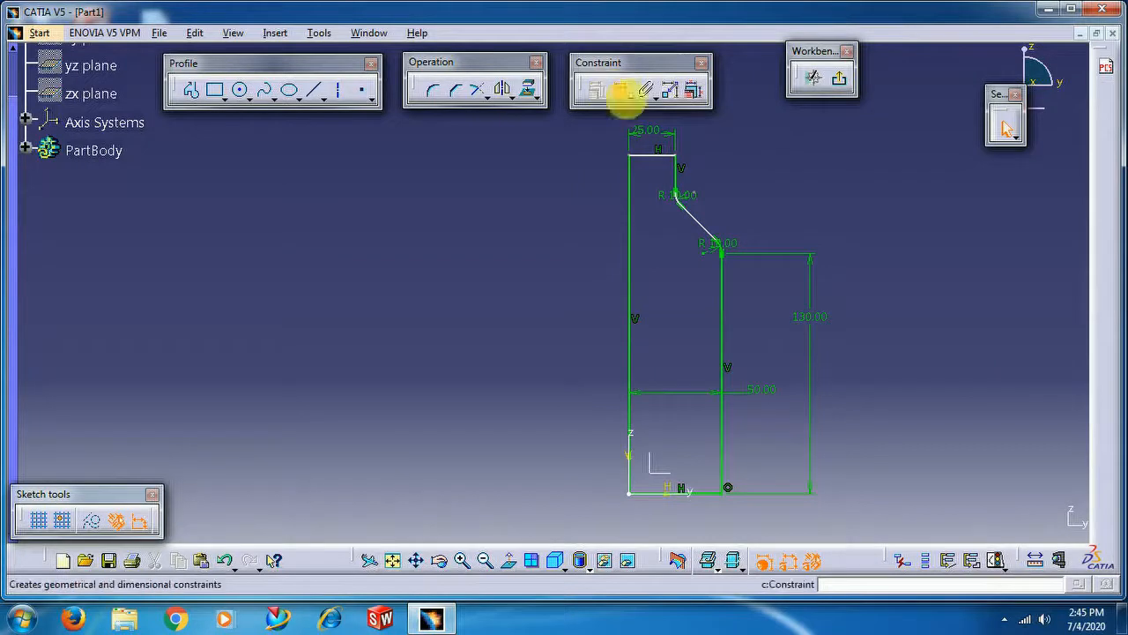
Dimension the length of the short upper vertical line and set it to 30 mm
click(620, 90)
click(684, 176)
click(728, 171)
double_click(737, 176)
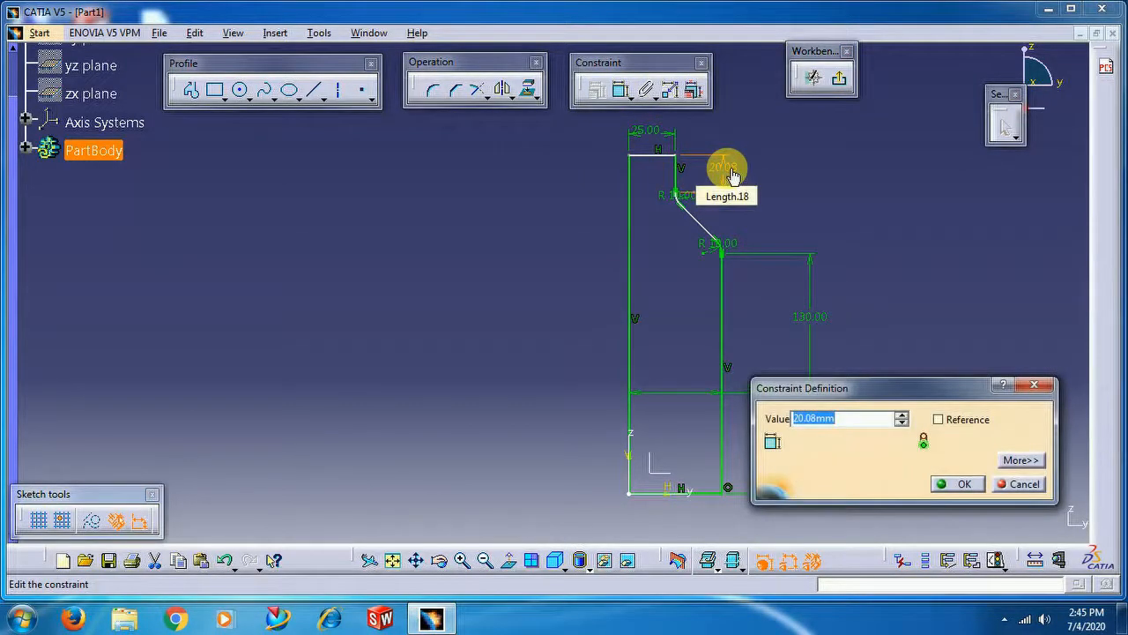
text(30)
key(Return)
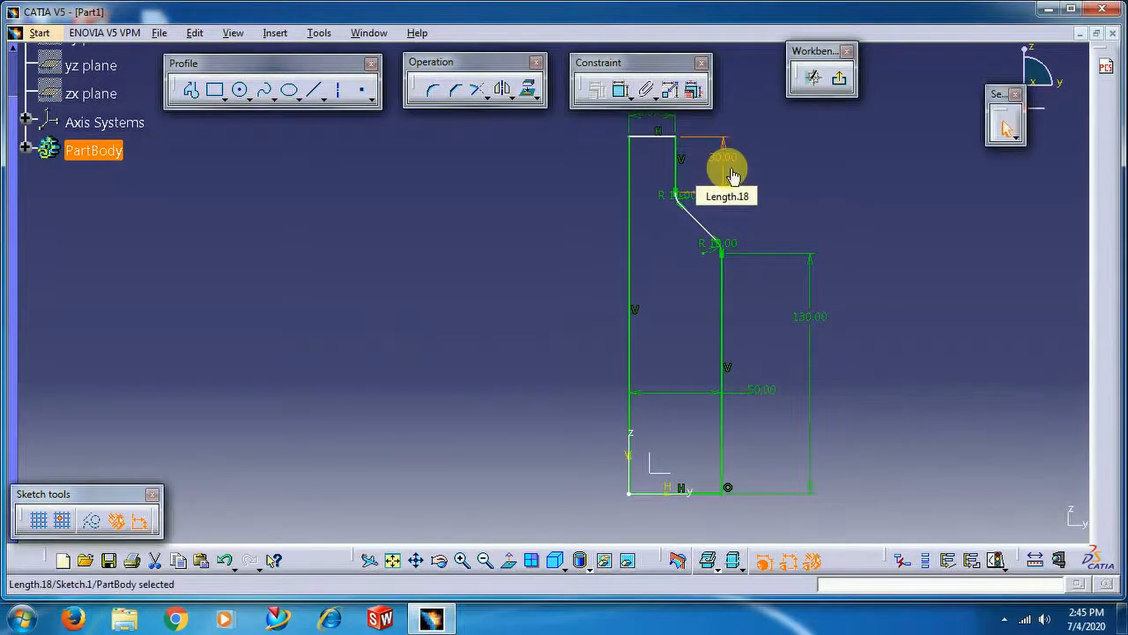
click(793, 176)
Set the length of the long outer vertical line to 140 mm
mouse_move(760, 229)
middle_down()
mouse_move(753, 208)
mouse_move(764, 255)
middle_up()
click(752, 209)
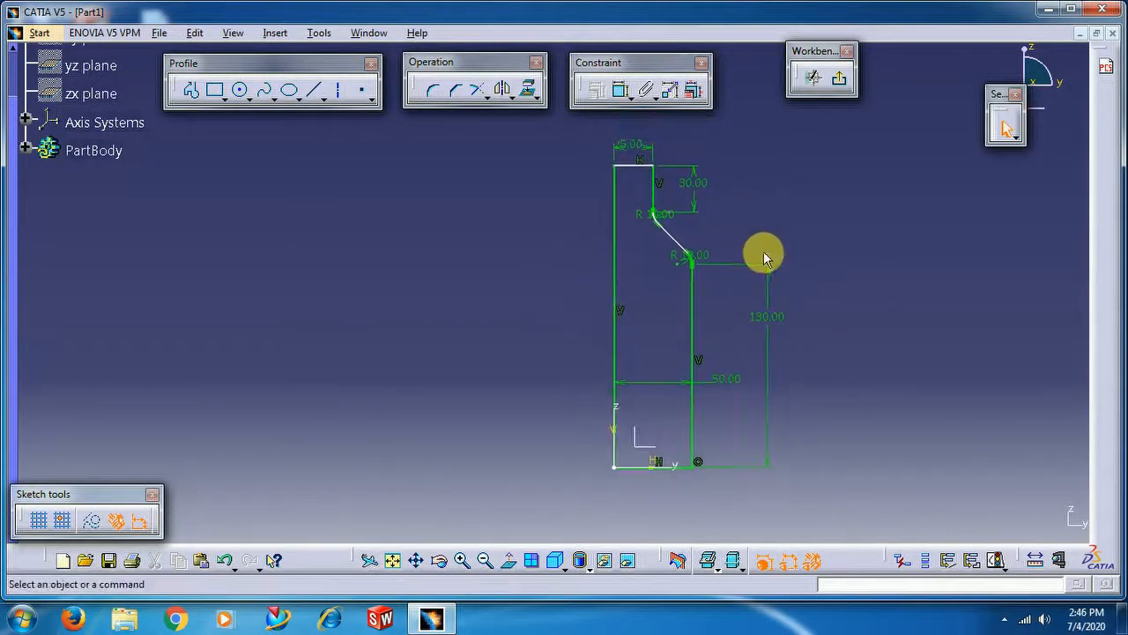
double_click(775, 326)
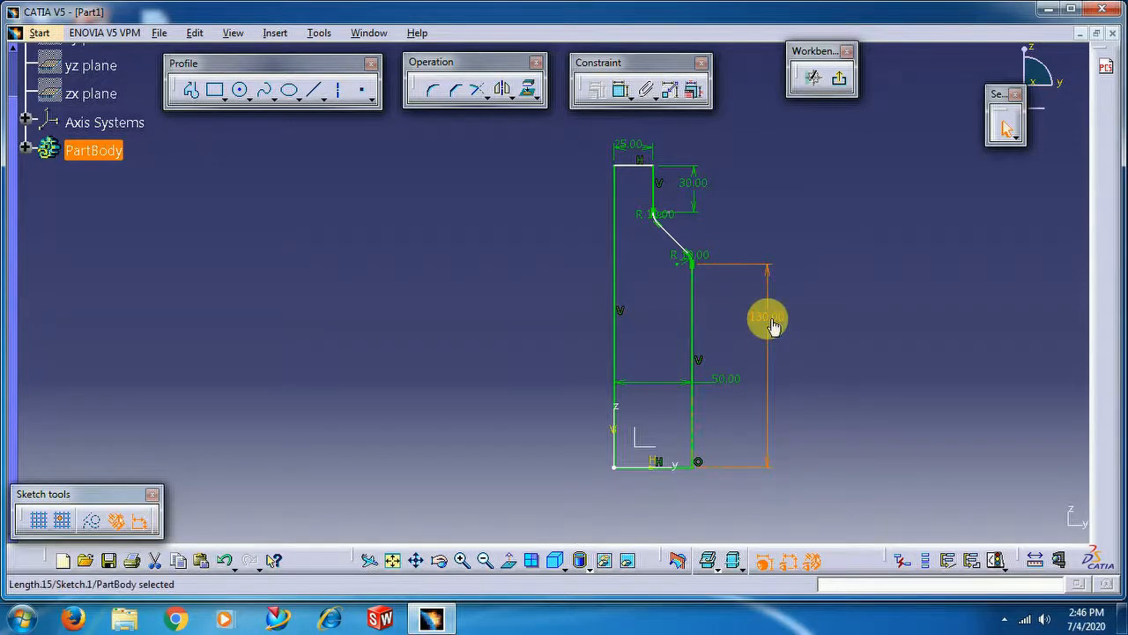
text(140)
key(Return)
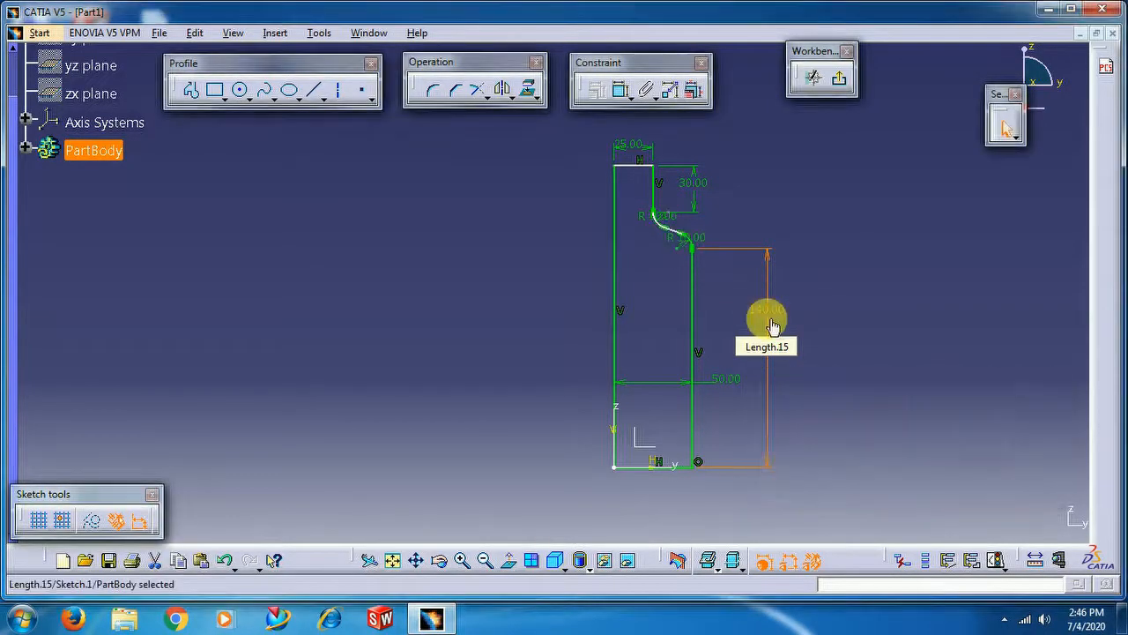
click(740, 198)
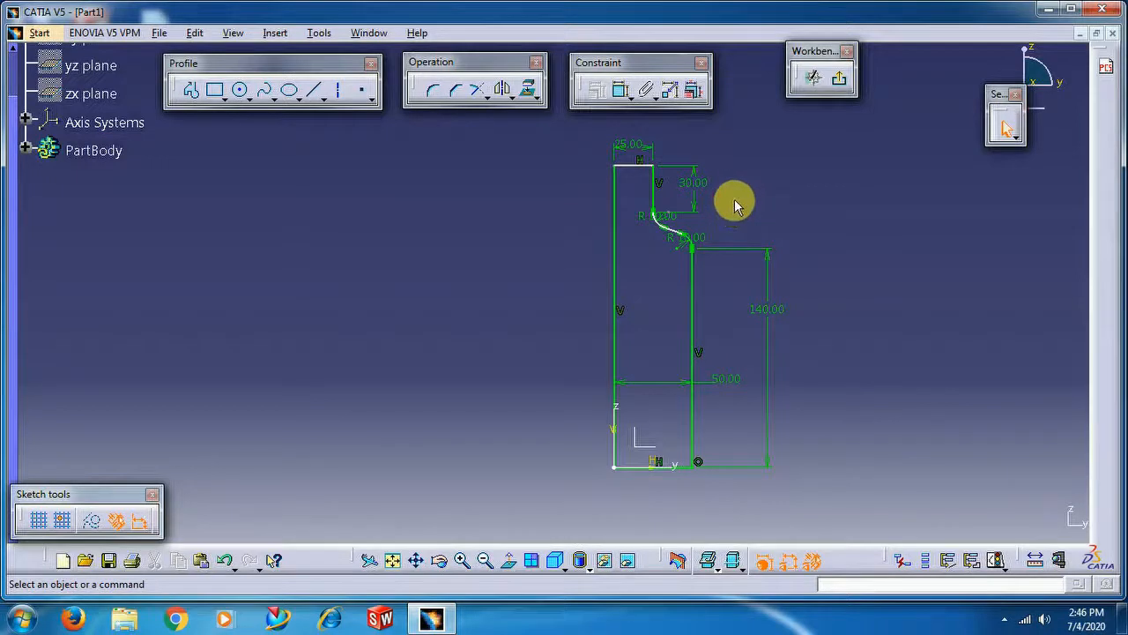
Set the horizontal distance between the vertical axis line and the long outer vertical line to 40 mm
double_click(727, 381)
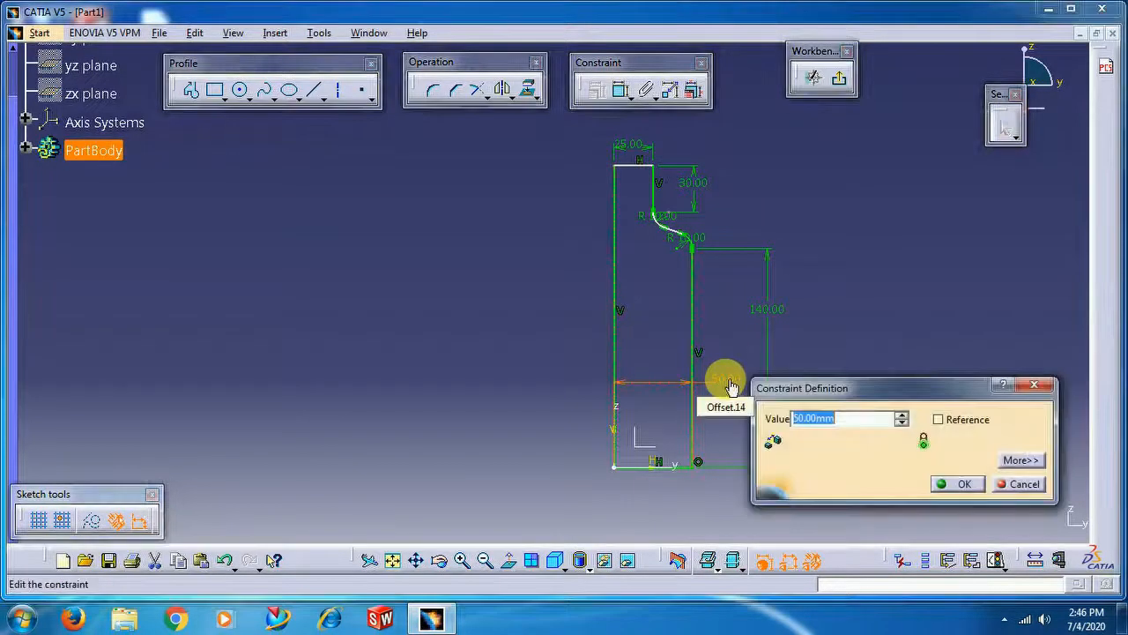
key(Return)
click(777, 222)
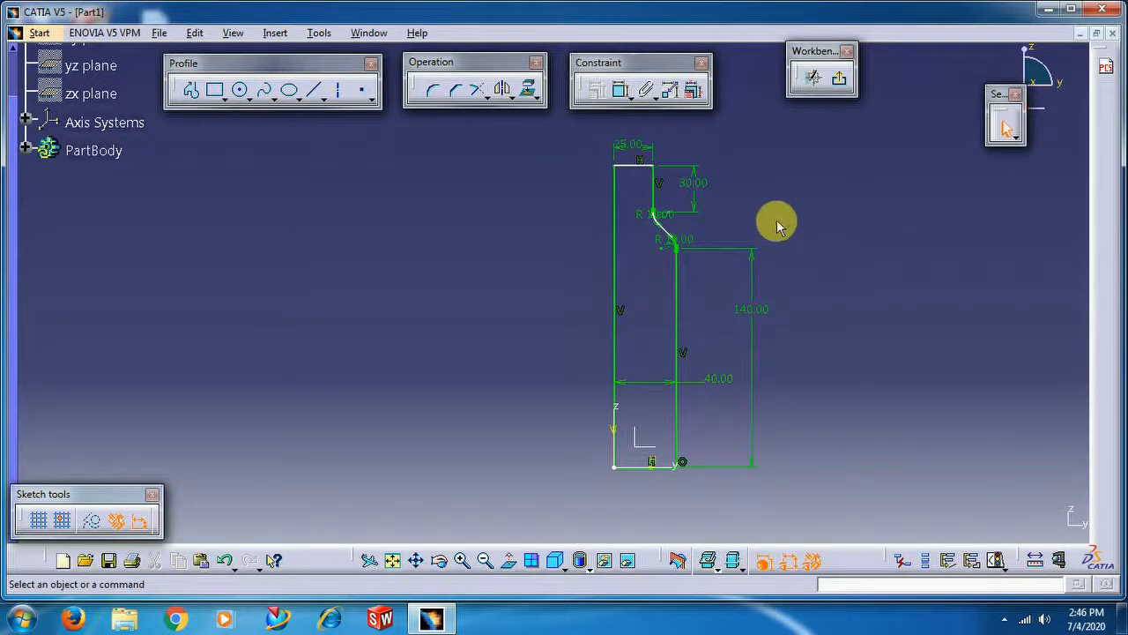
Dimension the full length of the profile's vertical axis line and set it to 200 mm
middle_click(839, 239)
mouse_move(842, 239)
middle_down()
mouse_move(917, 232)
mouse_move(972, 204)
middle_up()
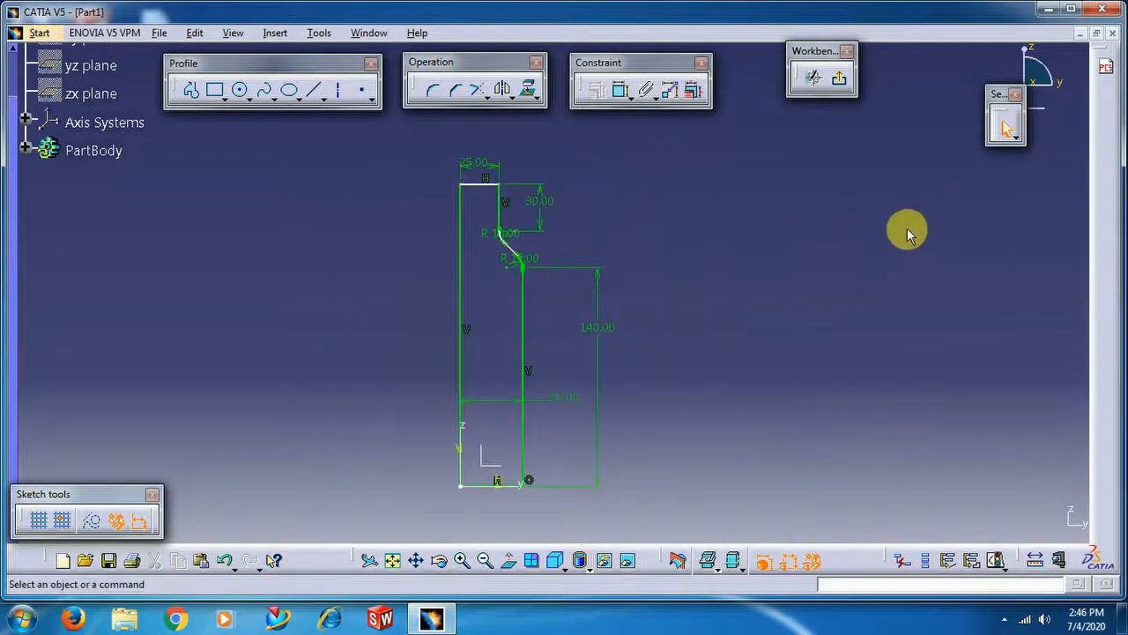
middle_drag(749, 250, 955, 232)
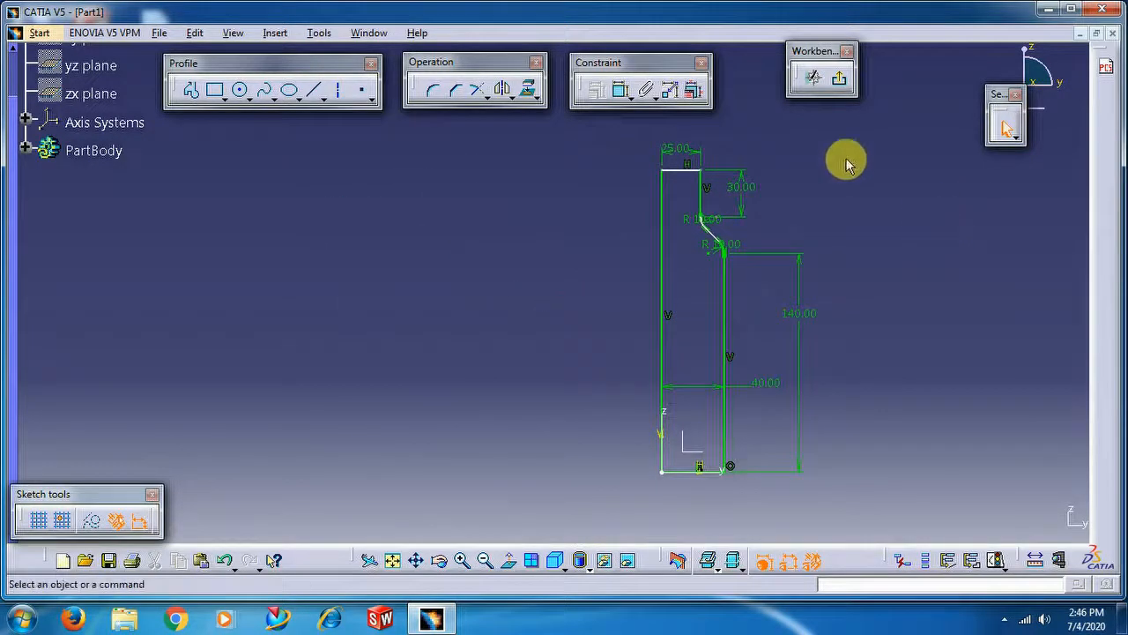
click(619, 89)
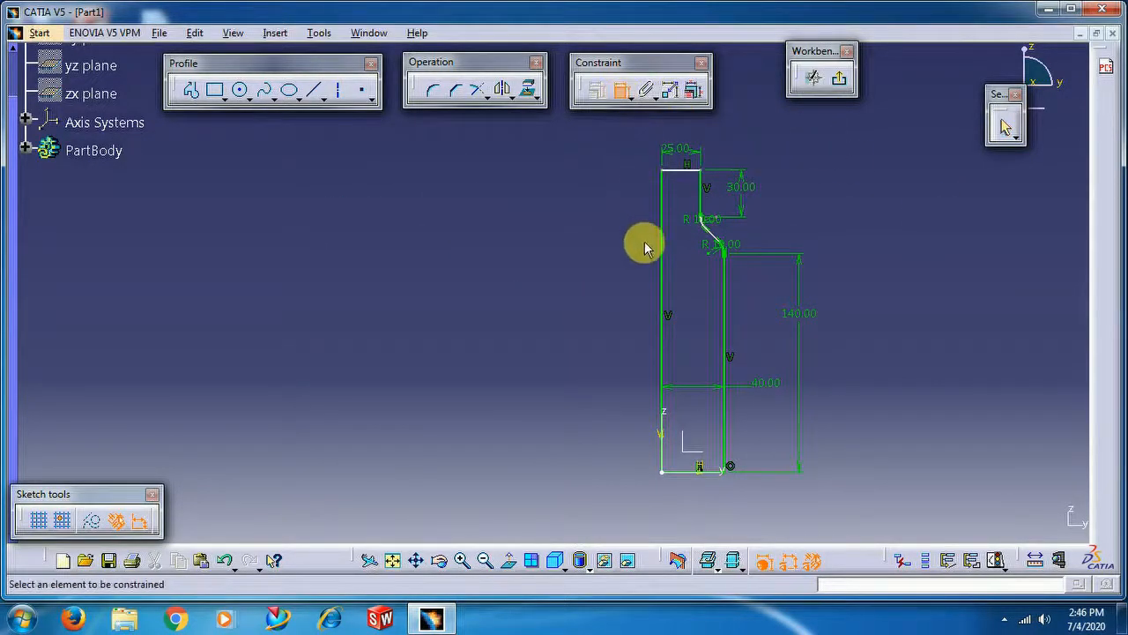
click(661, 253)
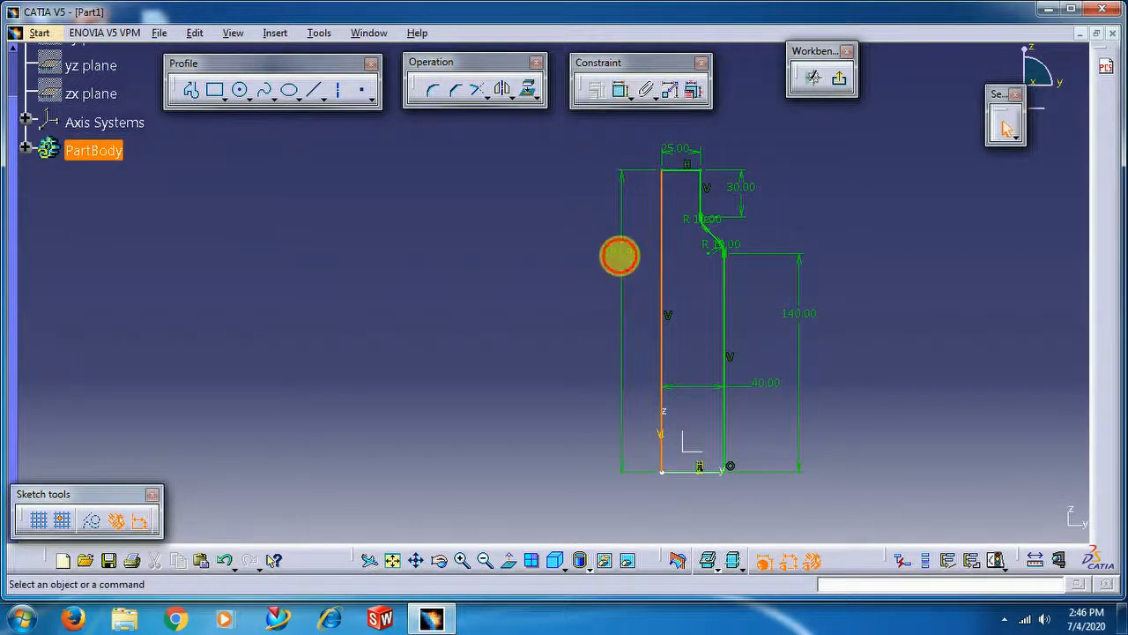
double_click(623, 252)
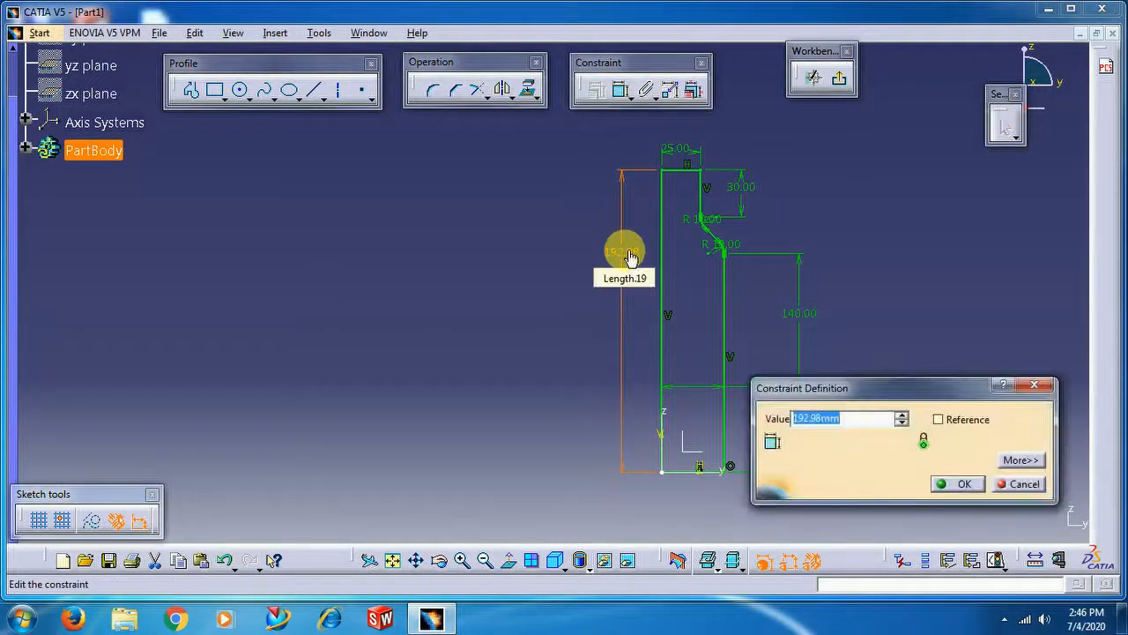
text(200)
key(Return)
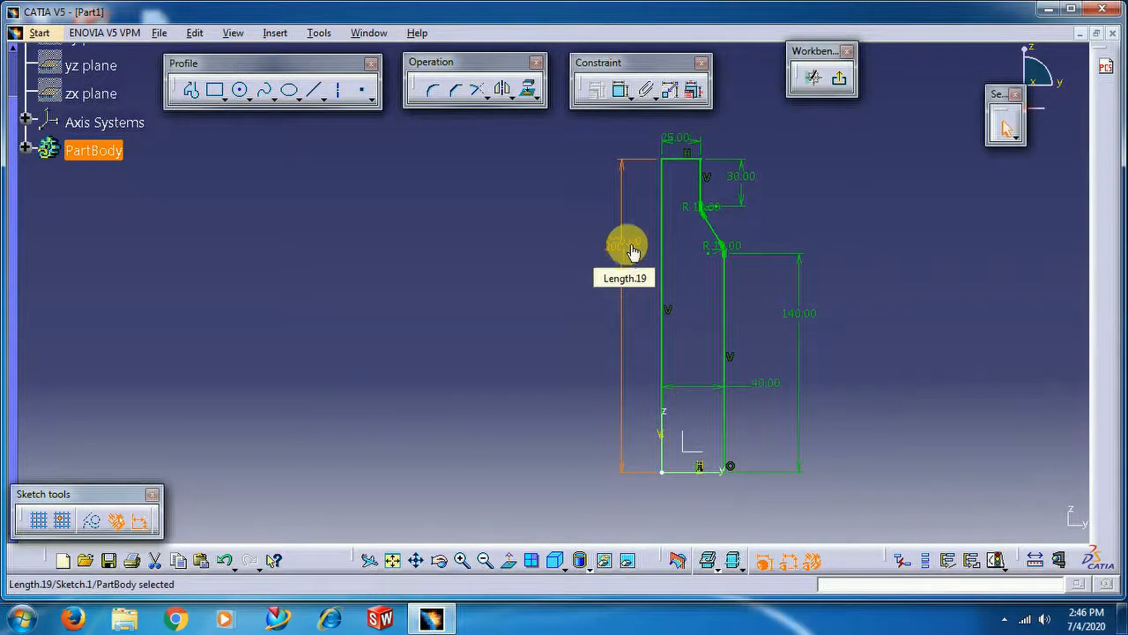
click(874, 265)
middle_drag(874, 264, 871, 245)
click(873, 266)
Move the lower width dimension's text inside the profile, between the axis line and the long outer vertical line
middle_drag(880, 287, 805, 171)
mouse_move(755, 255)
middle_down()
mouse_move(767, 431)
mouse_move(767, 373)
mouse_move(776, 414)
mouse_move(744, 271)
mouse_move(813, 322)
middle_up()
click(749, 313)
click(798, 322)
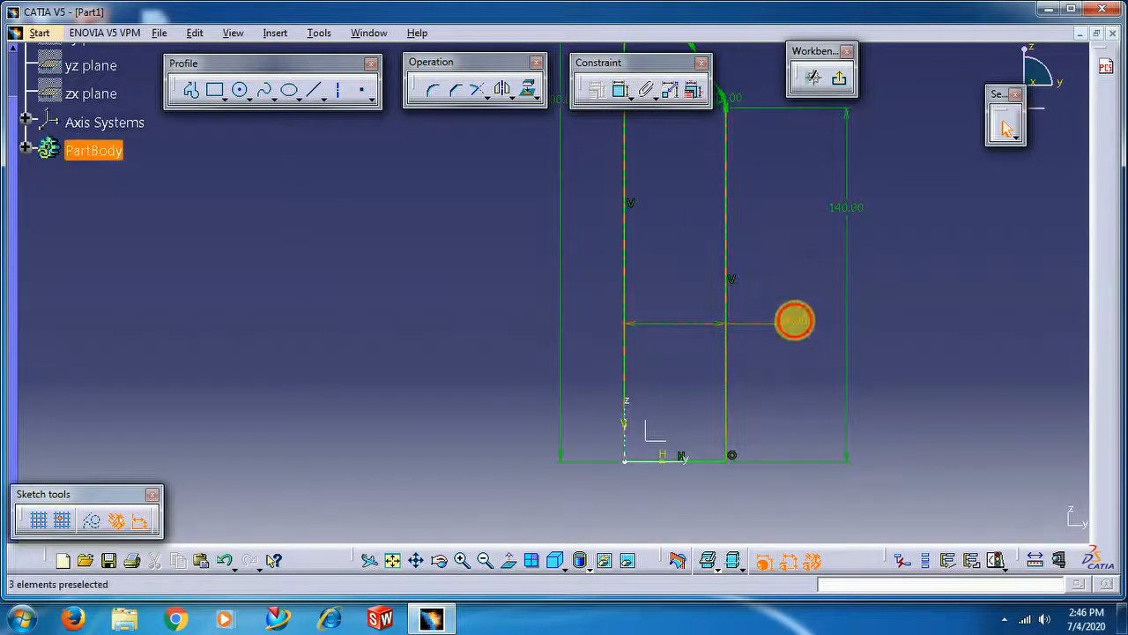
mouse_move(657, 245)
middle_down()
mouse_move(660, 224)
mouse_move(677, 352)
middle_up()
click(660, 224)
middle_drag(694, 268, 739, 340)
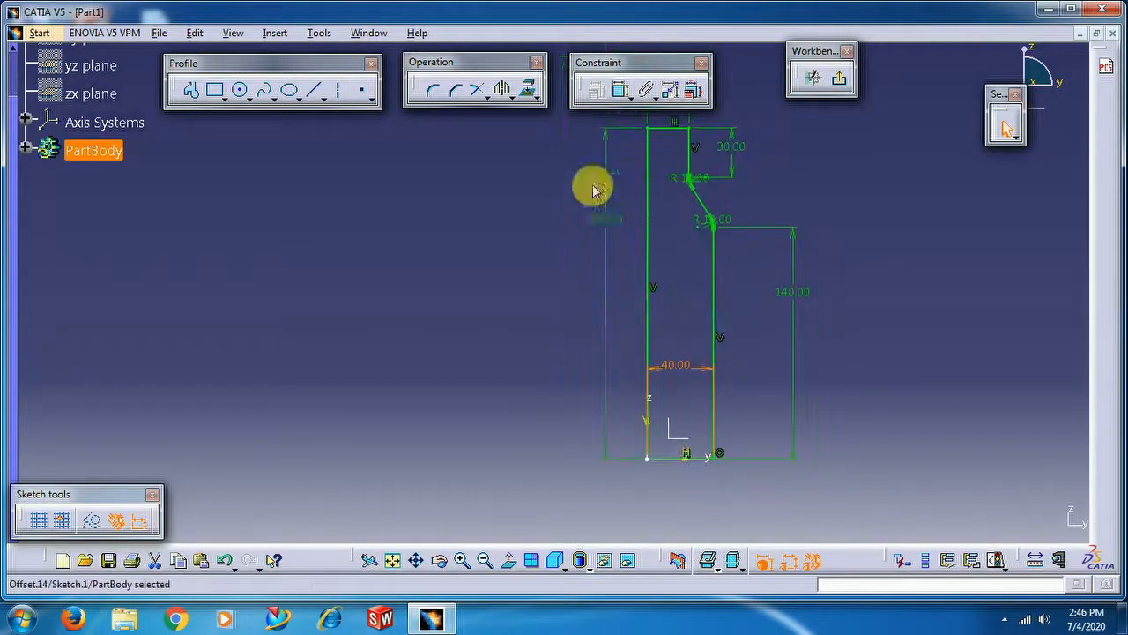
Round the corner between the bottom horizontal line and the long outer vertical line with a radius of about 6 mm
mouse_move(728, 330)
middle_down()
mouse_move(711, 209)
mouse_move(738, 158)
mouse_move(733, 132)
middle_up()
middle_drag(739, 321, 670, 293)
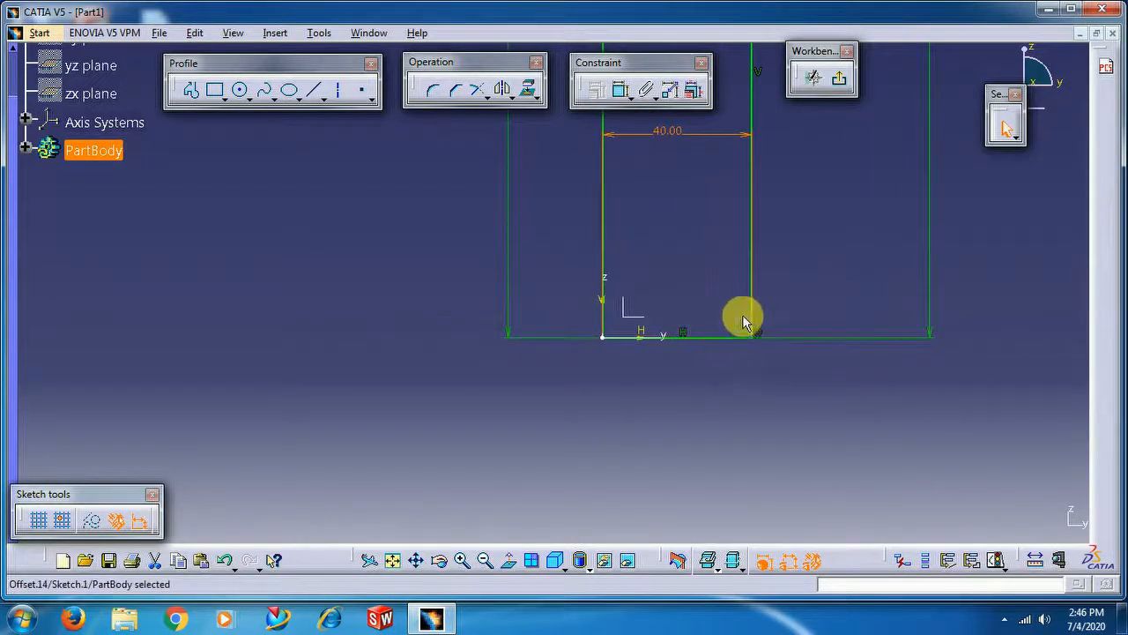
click(432, 89)
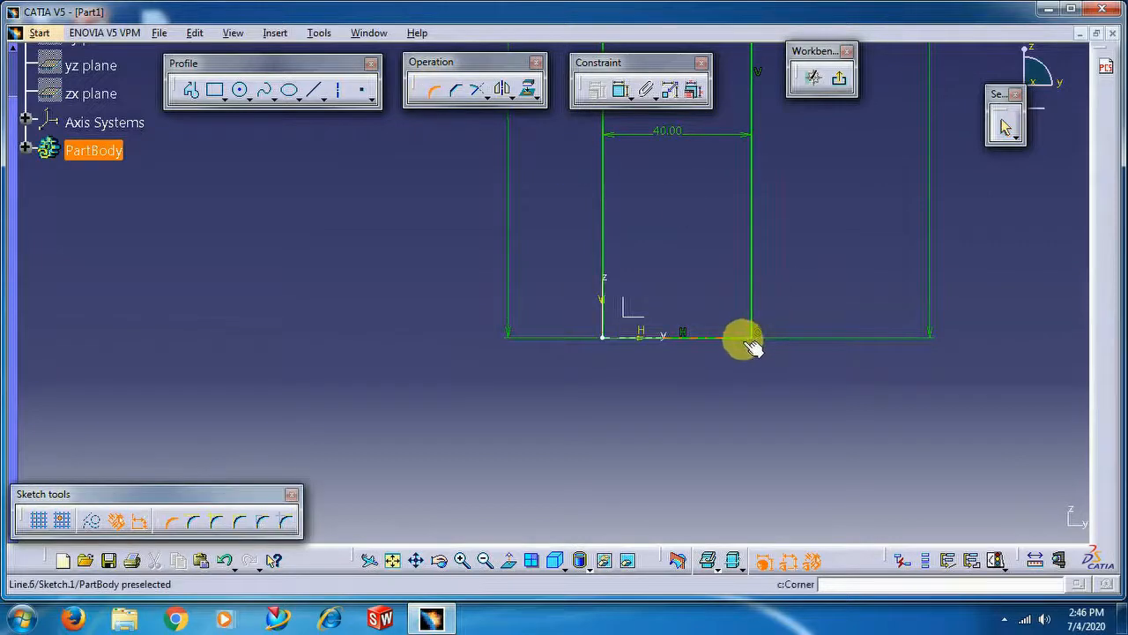
click(746, 340)
click(761, 329)
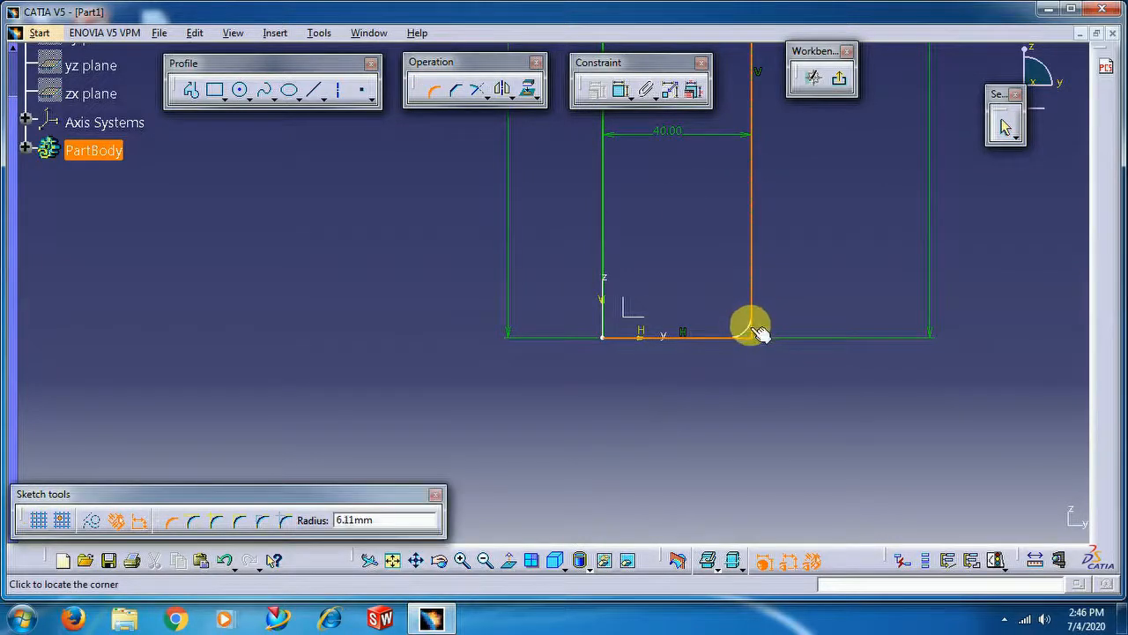
click(797, 321)
click(636, 349)
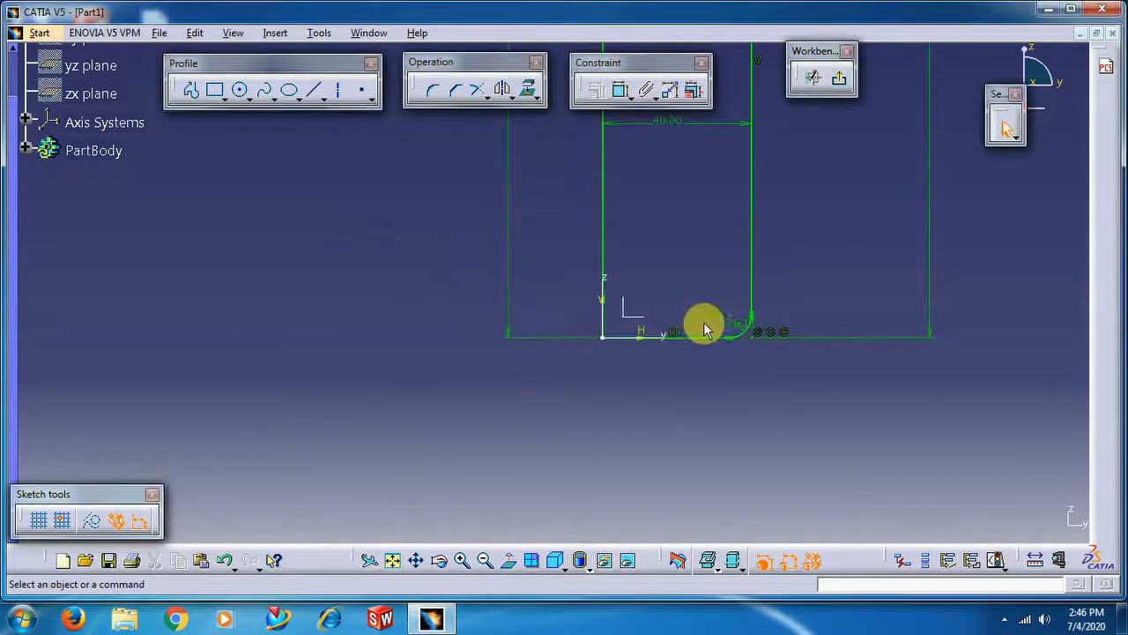
Set the radius of the profile's bottom outer corner to 10 mm
double_click(733, 324)
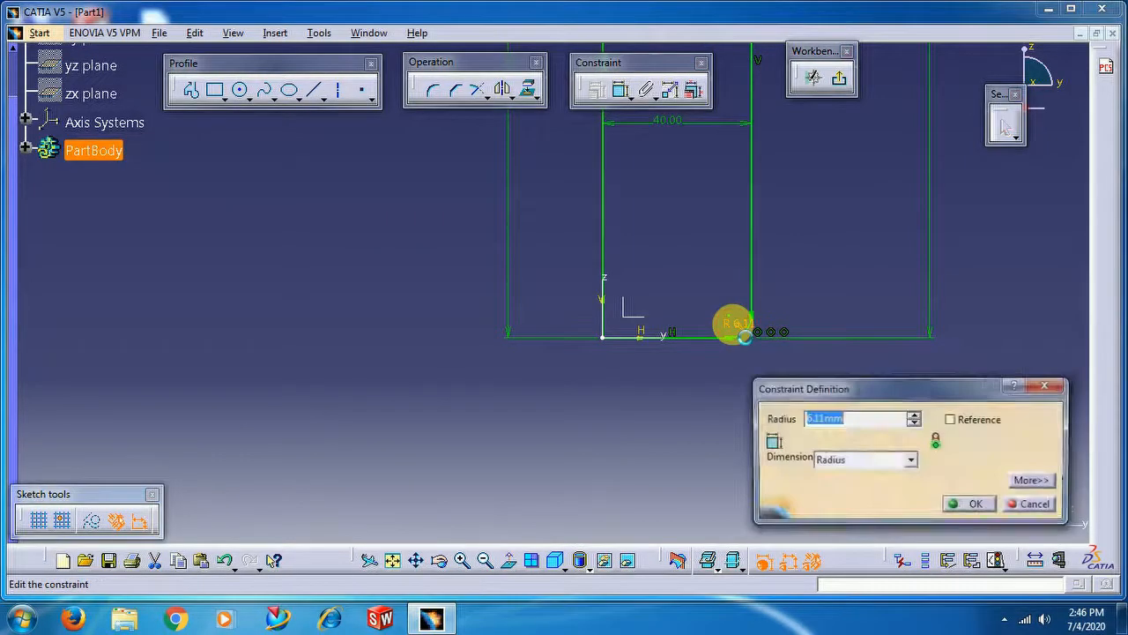
key(Return)
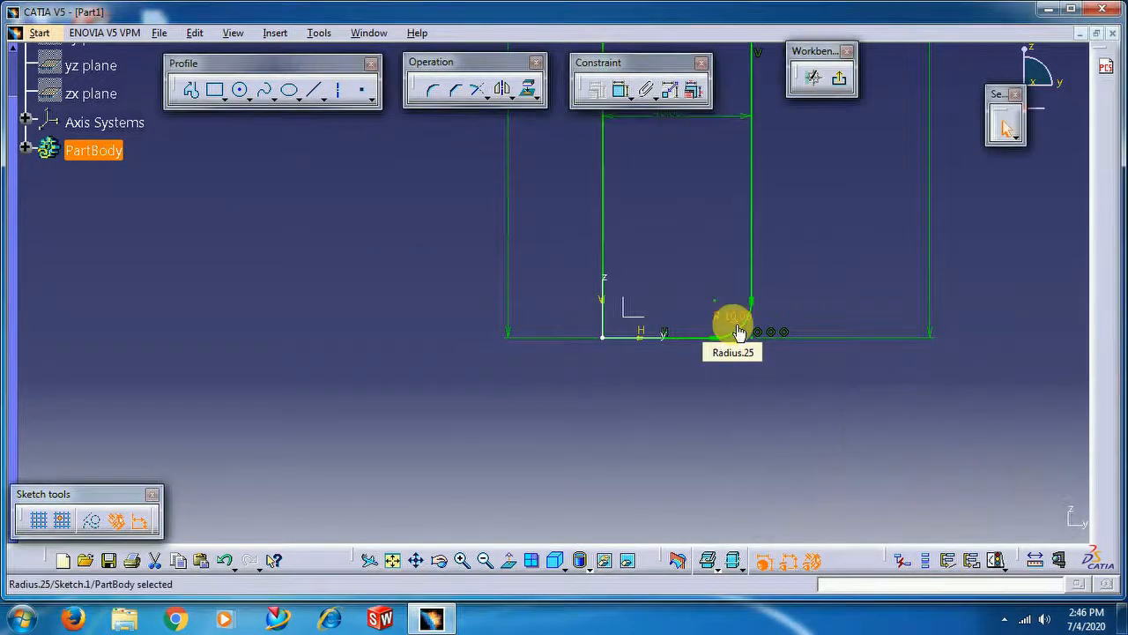
click(800, 281)
Set the radius of the profile's bottom outer corner to 5 mm
click(720, 319)
double_click(720, 319)
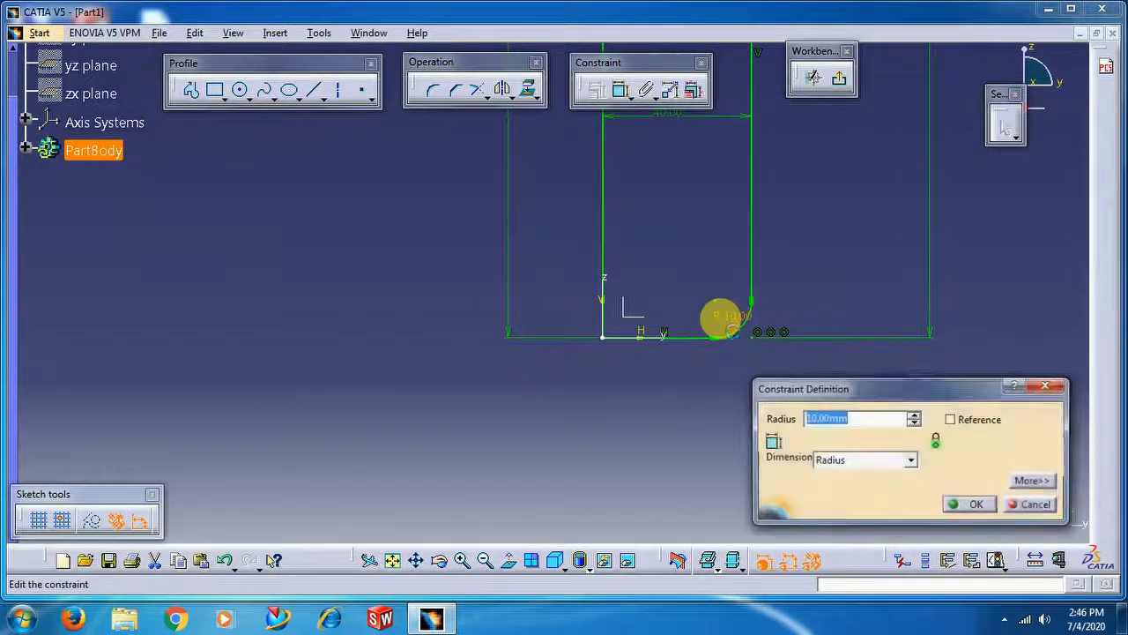
key(Return)
click(825, 255)
mouse_move(826, 254)
middle_down()
mouse_move(831, 337)
mouse_move(799, 406)
mouse_move(812, 464)
middle_up()
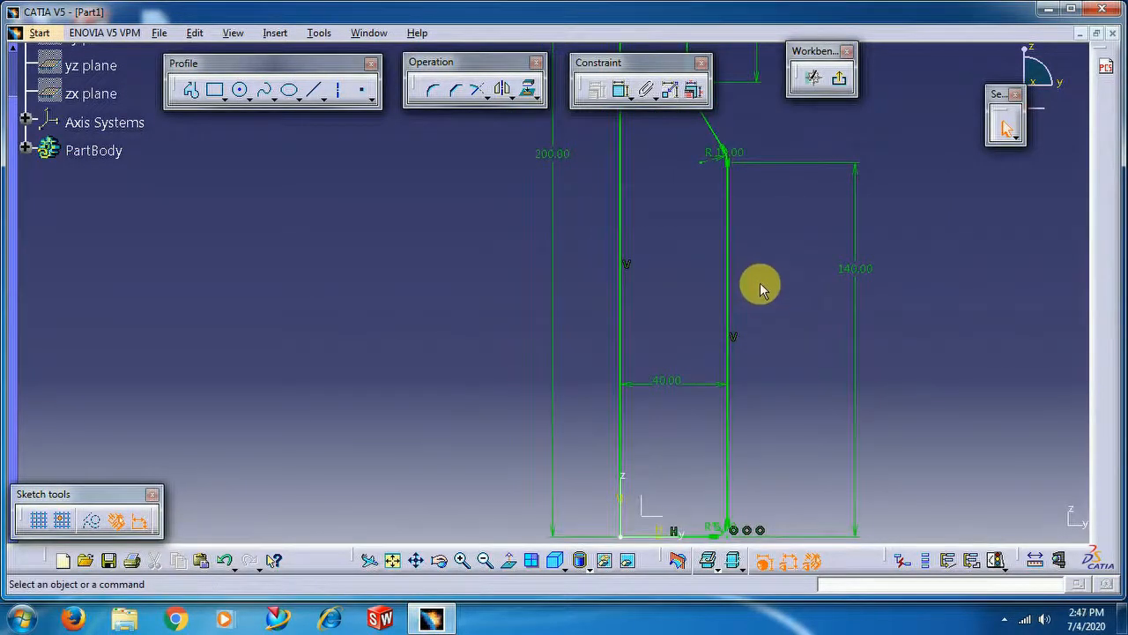
mouse_move(772, 295)
middle_down()
mouse_move(731, 262)
mouse_move(731, 335)
mouse_move(772, 351)
middle_up()
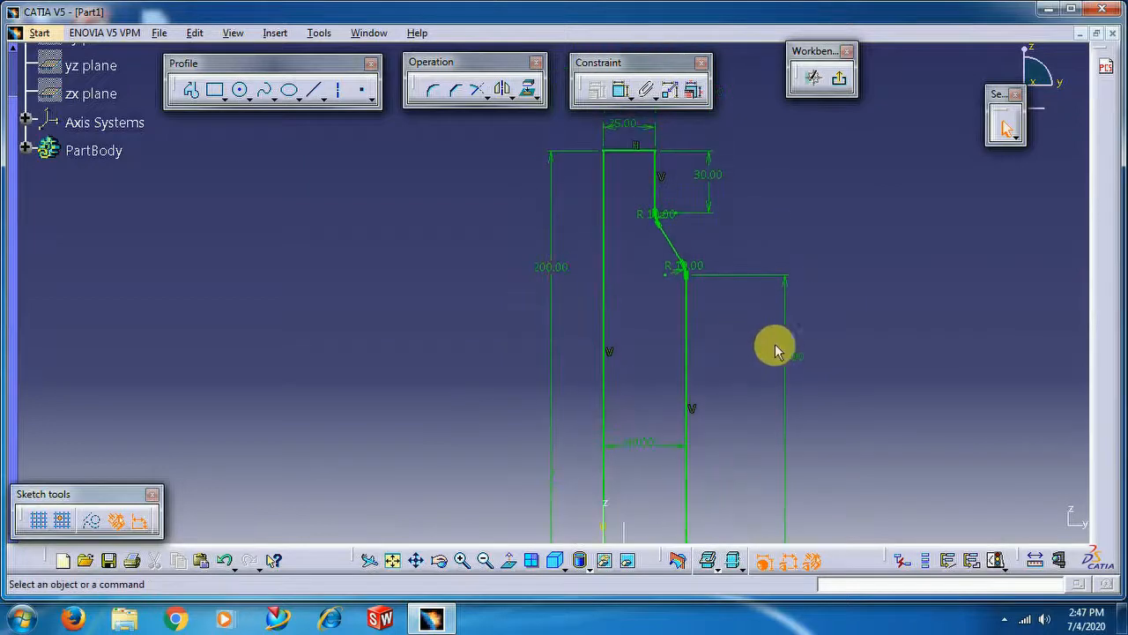
Set the height dimension of the profile's long outer vertical line to 150 mm
middle_drag(920, 314, 907, 270)
double_click(798, 335)
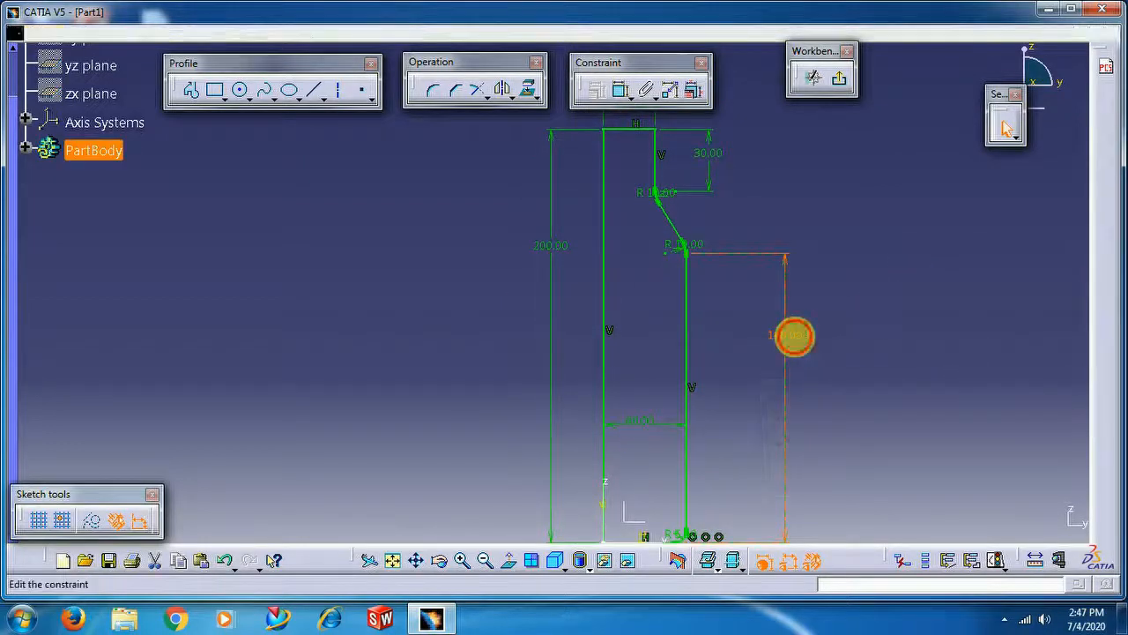
text(150)
key(Return)
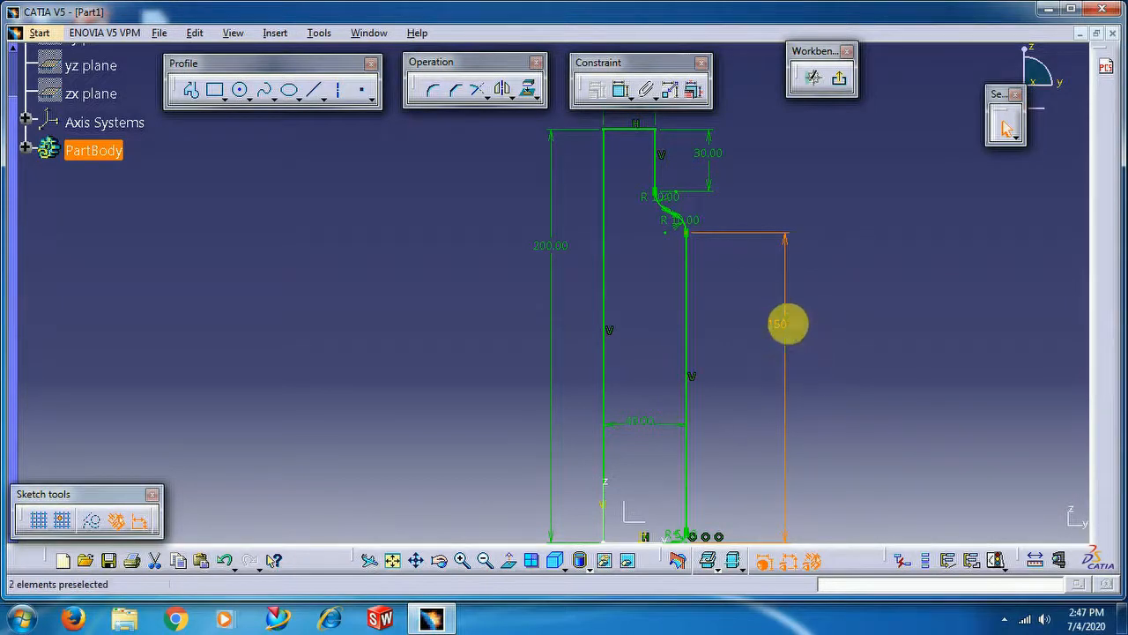
Set the height dimension of the long outer vertical line to 145 mm and exit the sketch
double_click(787, 324)
text(145)
key(Return)
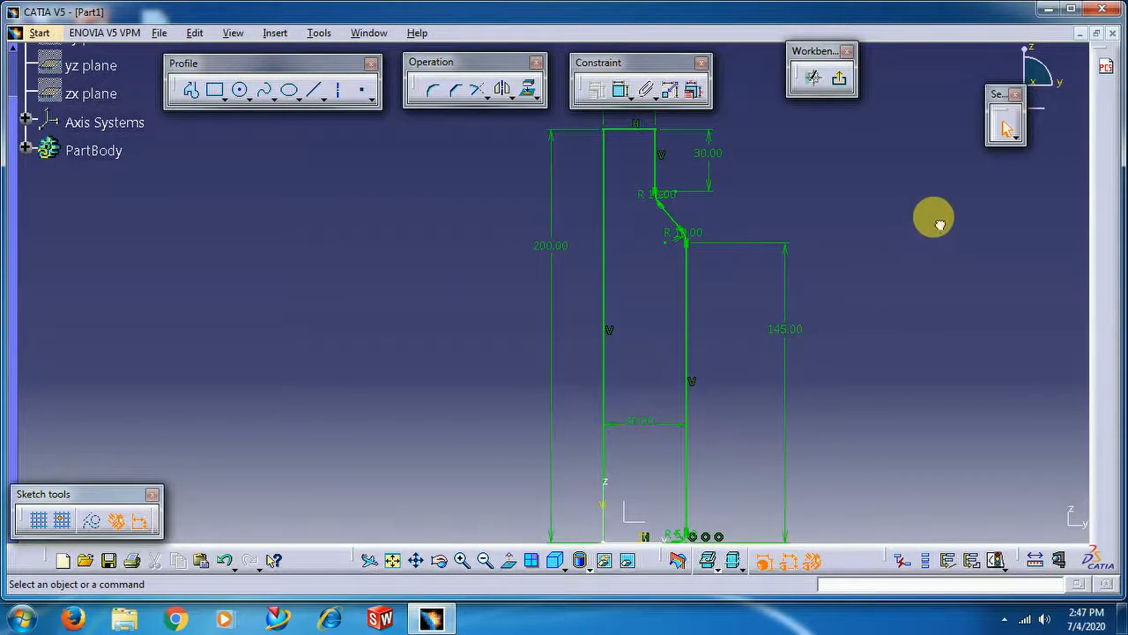
mouse_move(899, 231)
middle_down()
mouse_move(873, 264)
mouse_move(876, 254)
mouse_move(815, 286)
mouse_move(848, 303)
middle_up()
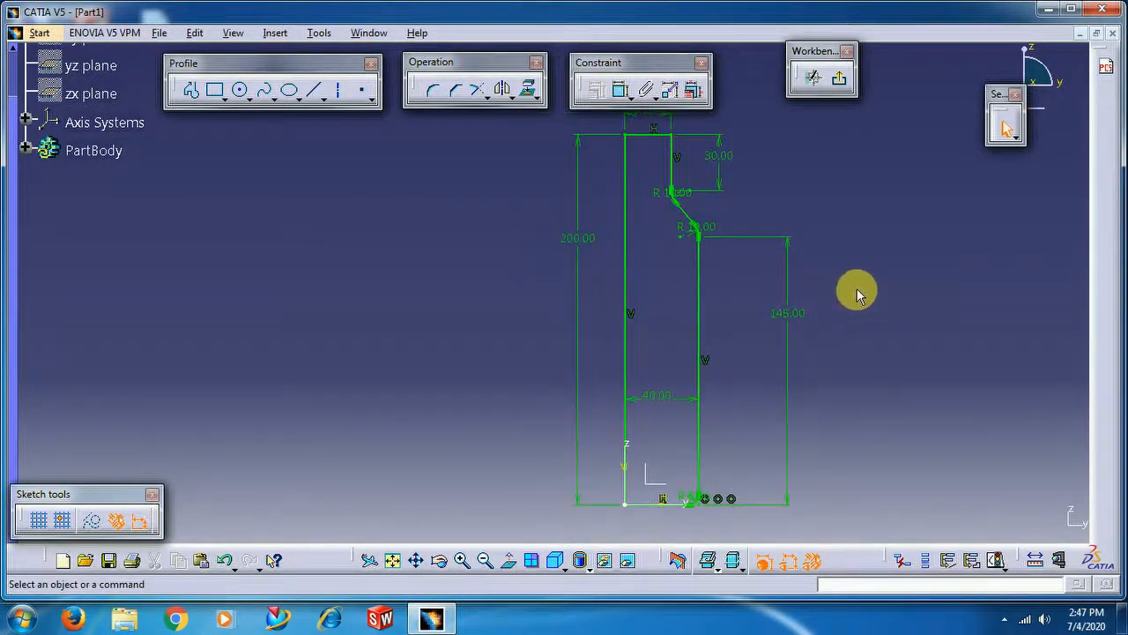
click(841, 84)
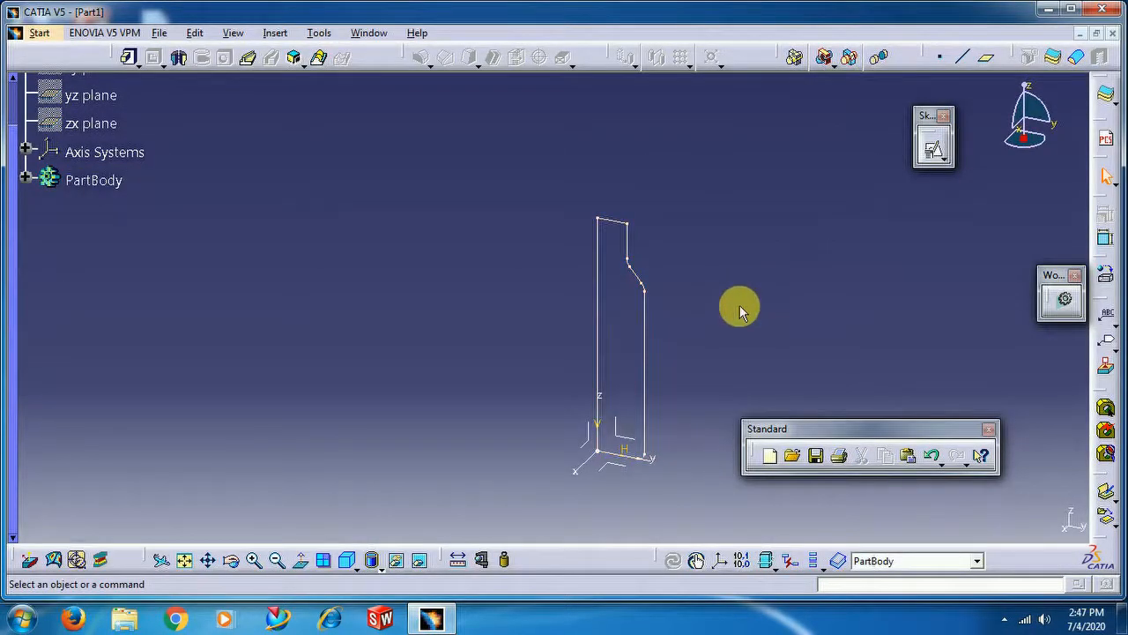
Revolve the sketched half-profile 360 degrees into a solid Shaft about its long inner vertical edge
middle_drag(739, 305, 744, 263)
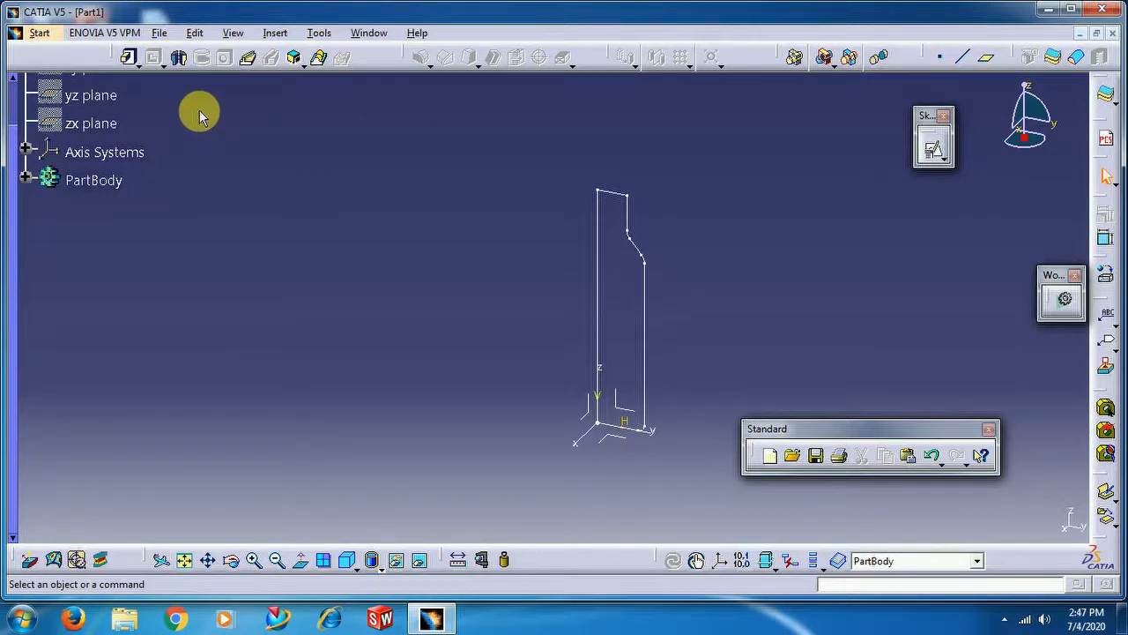
click(179, 60)
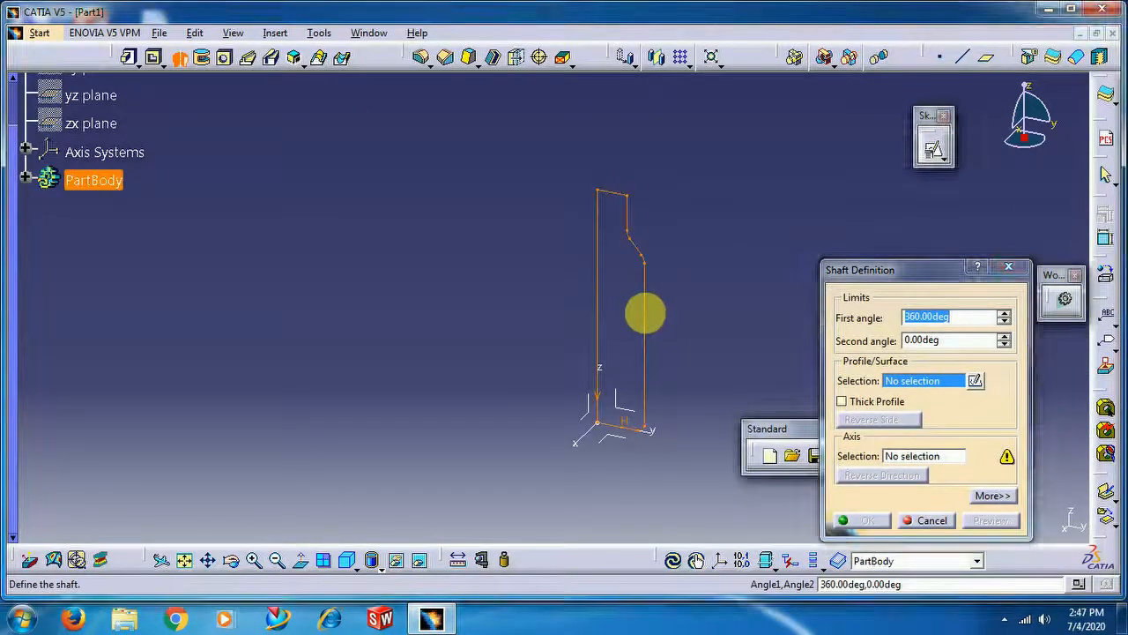
click(648, 317)
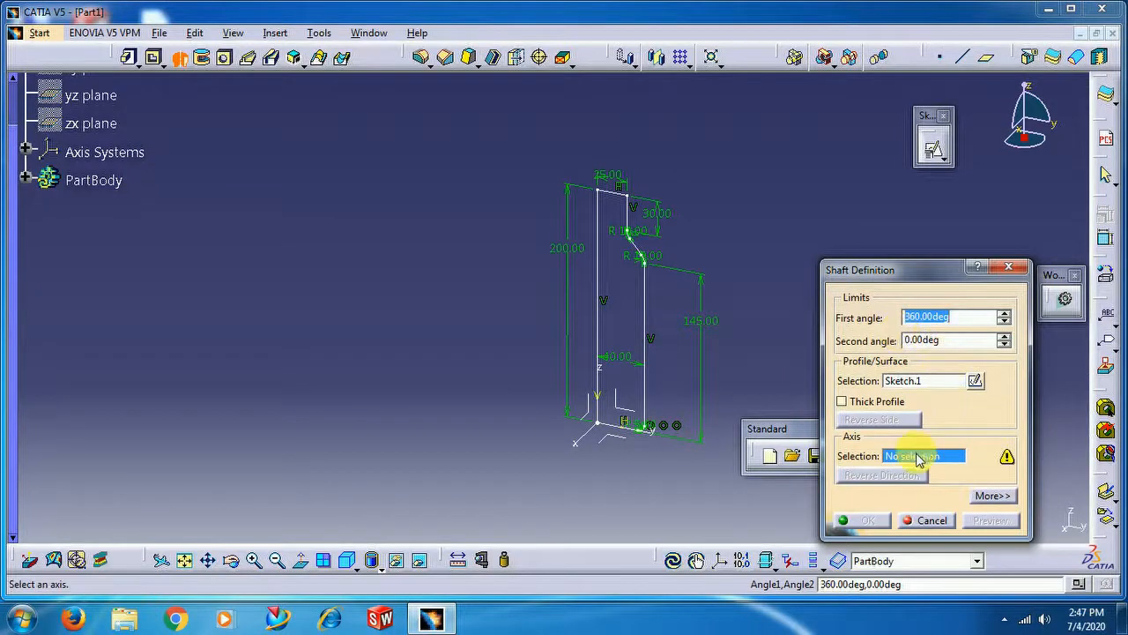
click(603, 319)
click(843, 520)
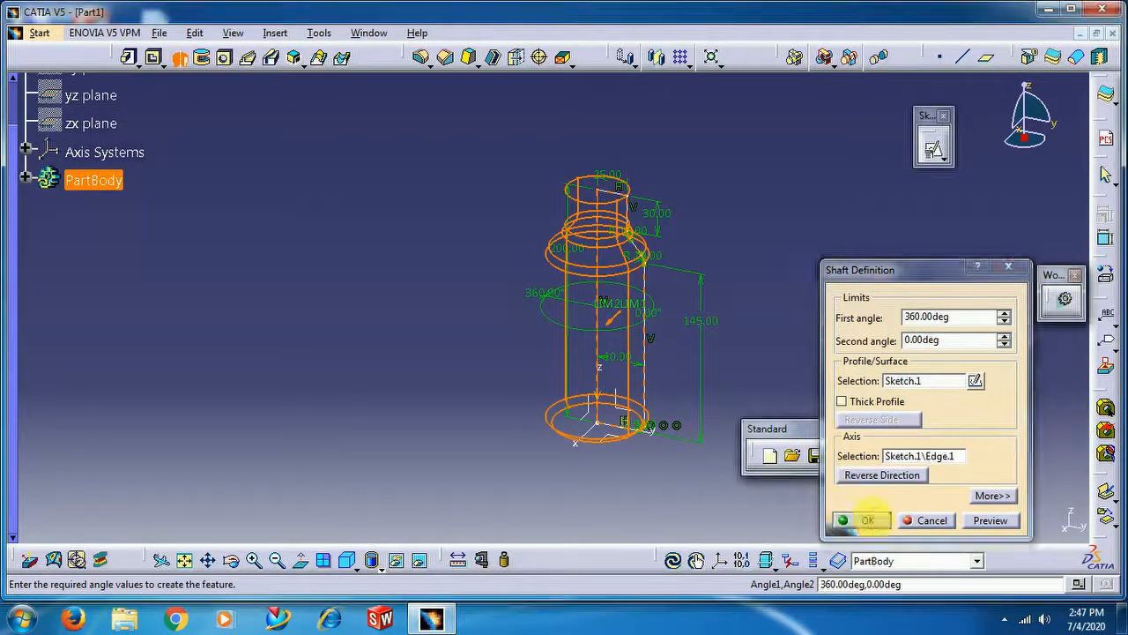
middle_drag(800, 297, 555, 210)
middle_drag(468, 225, 587, 365)
middle_drag(674, 304, 709, 278)
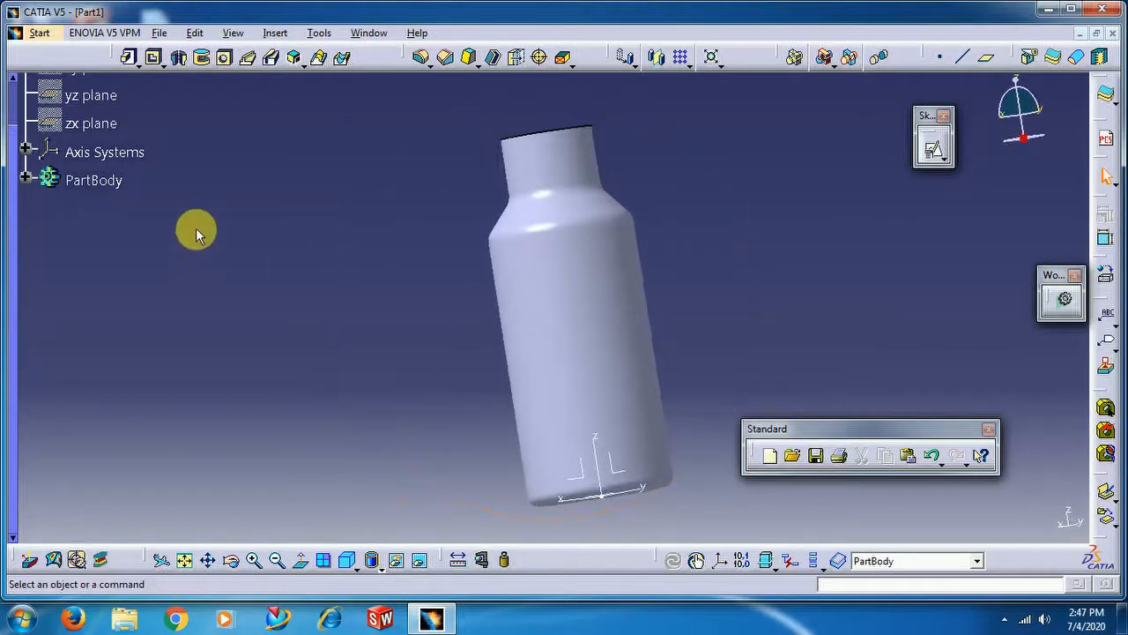
Reopen the shaft's sketch, set the lower body's half-width to 45 mm, and return to the solid
click(27, 180)
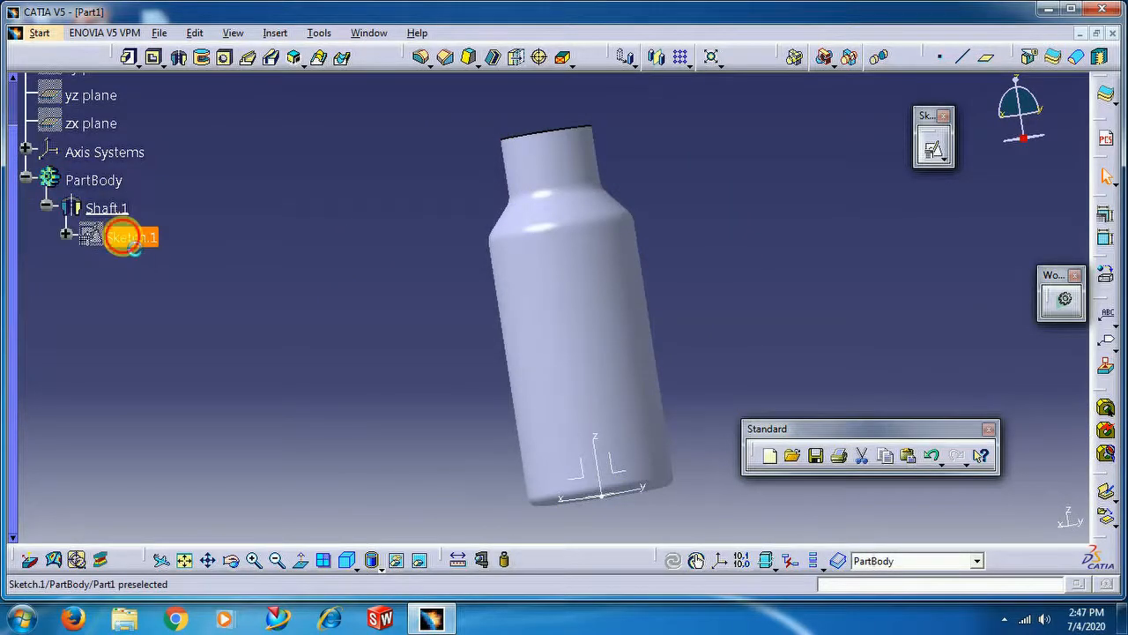
double_click(129, 242)
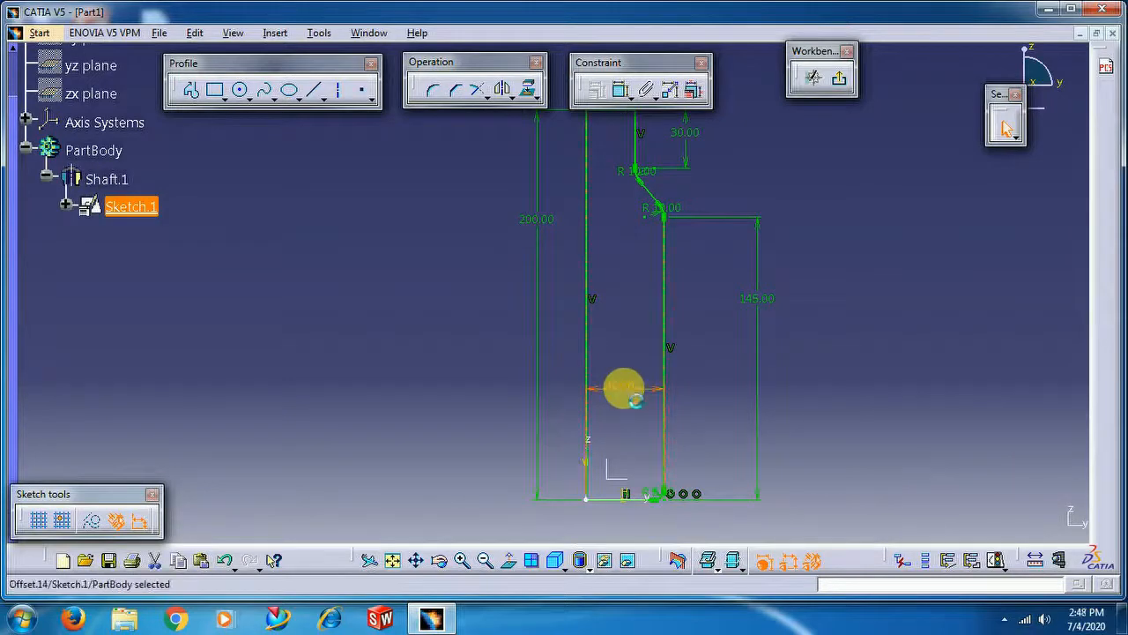
double_click(624, 387)
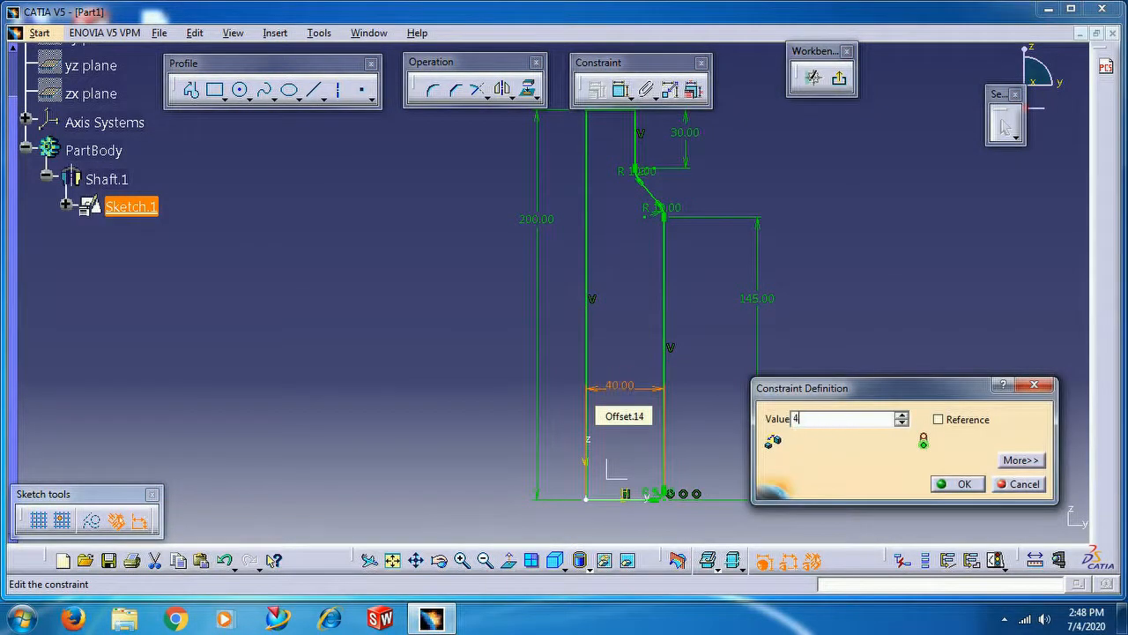
text(45)
key(Return)
middle_drag(703, 295, 716, 444)
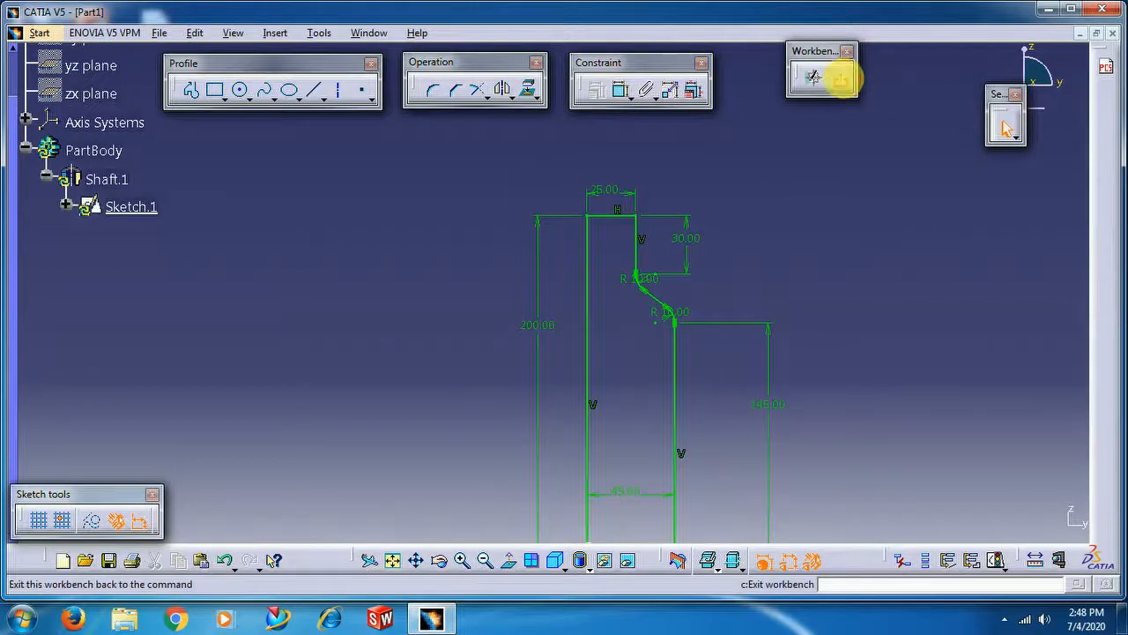
click(840, 78)
mouse_move(831, 239)
middle_down()
mouse_move(763, 221)
mouse_move(720, 191)
mouse_move(781, 266)
mouse_move(564, 302)
mouse_move(410, 312)
mouse_move(597, 398)
mouse_move(377, 320)
middle_up()
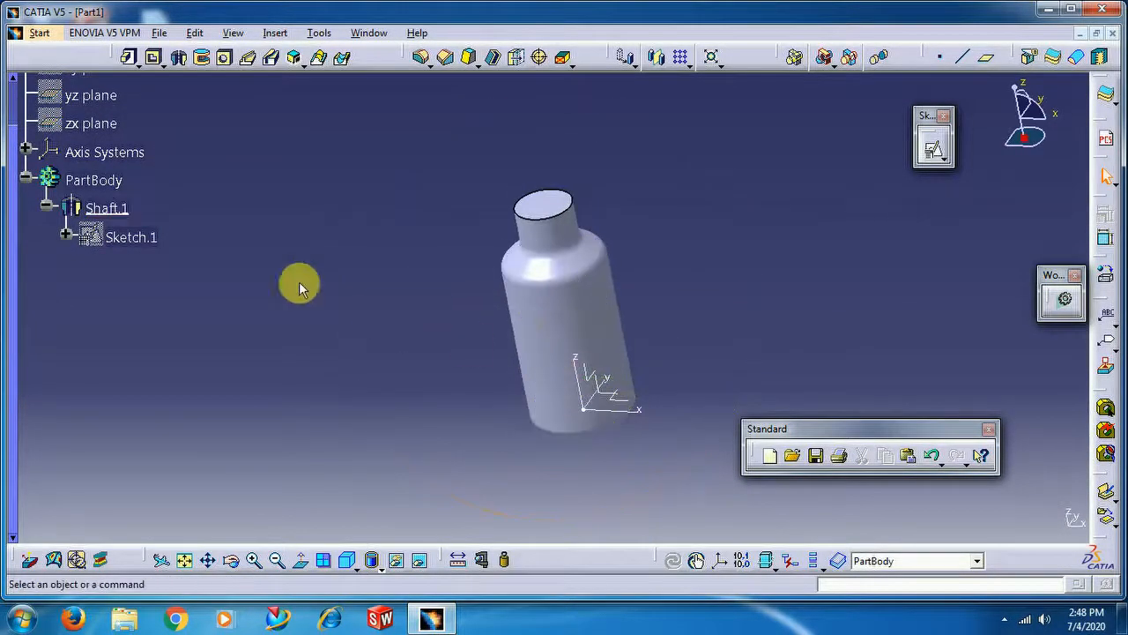
Reopen the shaft's sketch and set the profile's overall height to 225 mm
double_click(132, 238)
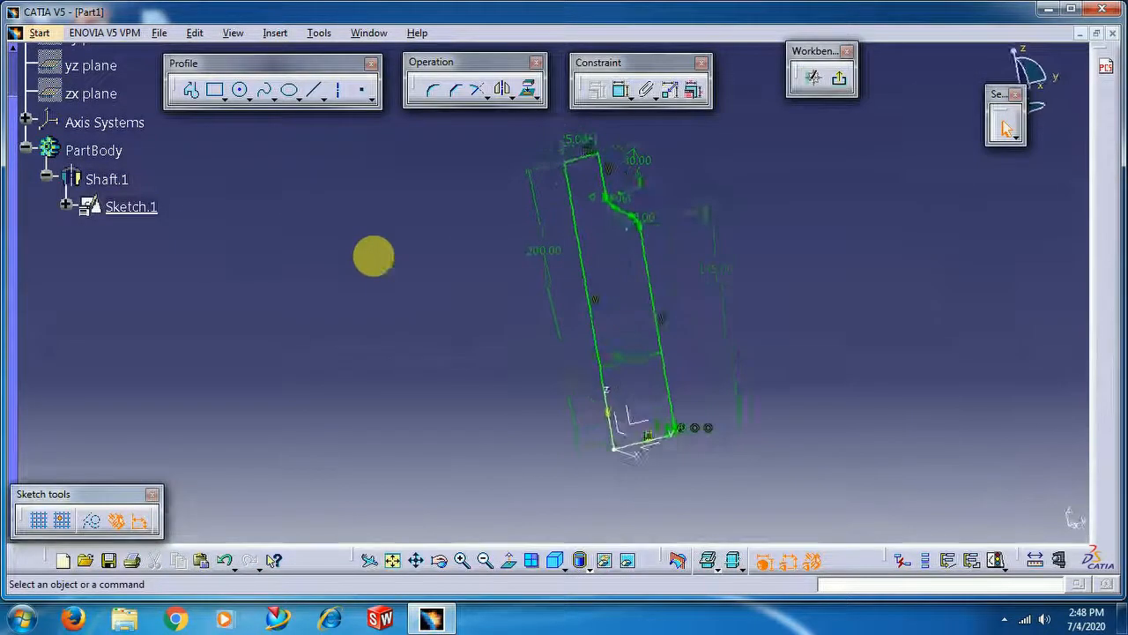
double_click(546, 254)
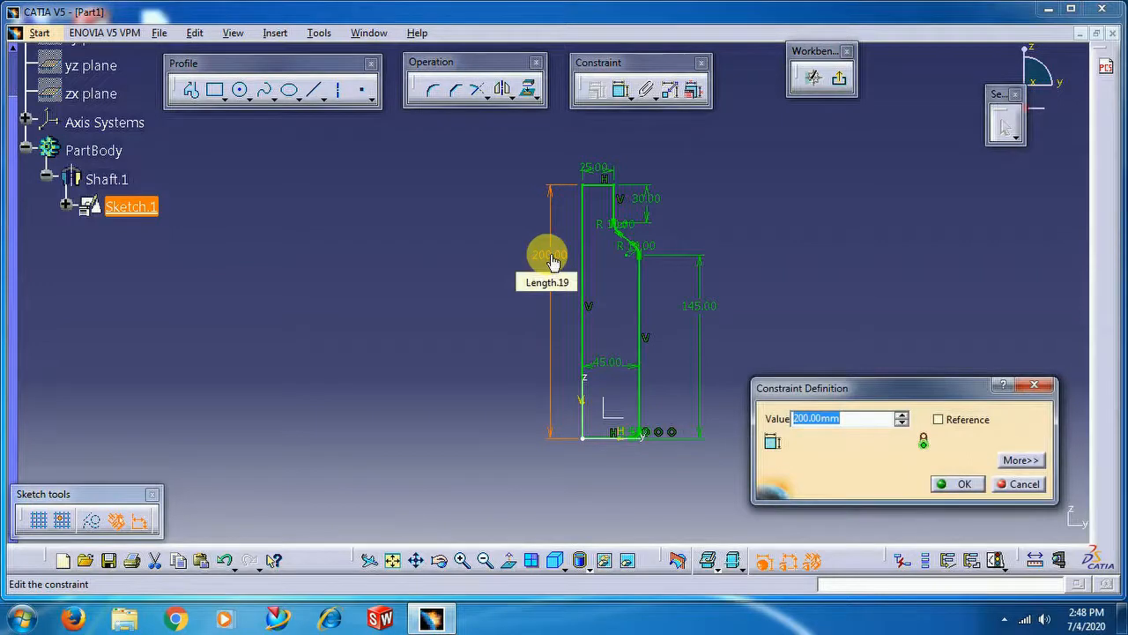
text(225)
key(Return)
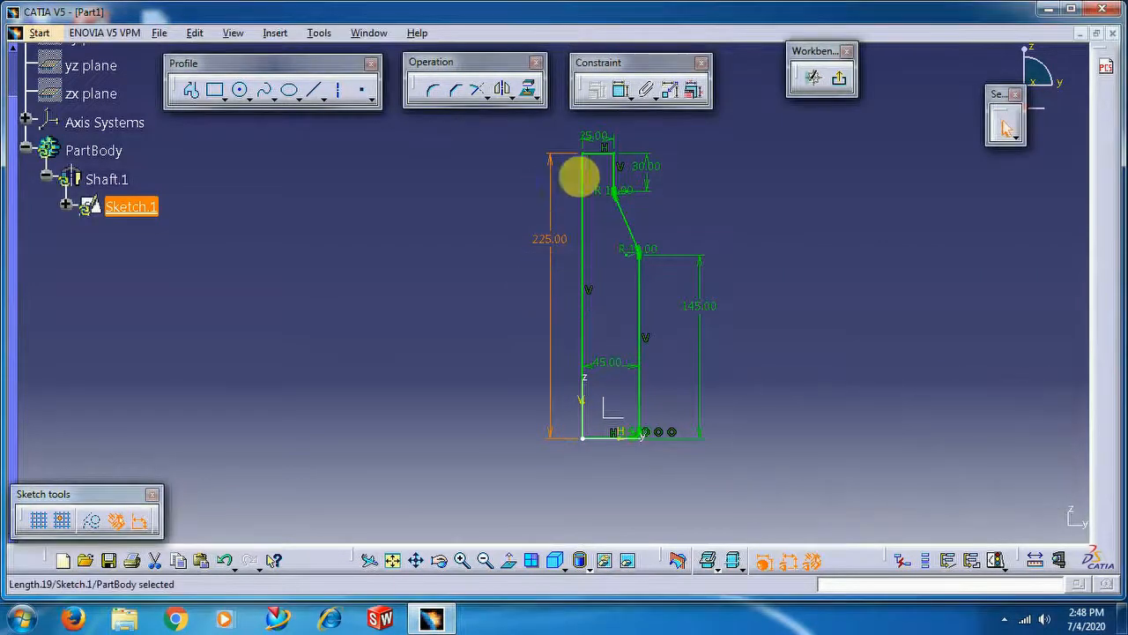
Set the height of the body's outer vertical line below the shoulder to 150 mm
double_click(697, 309)
text(150)
key(Return)
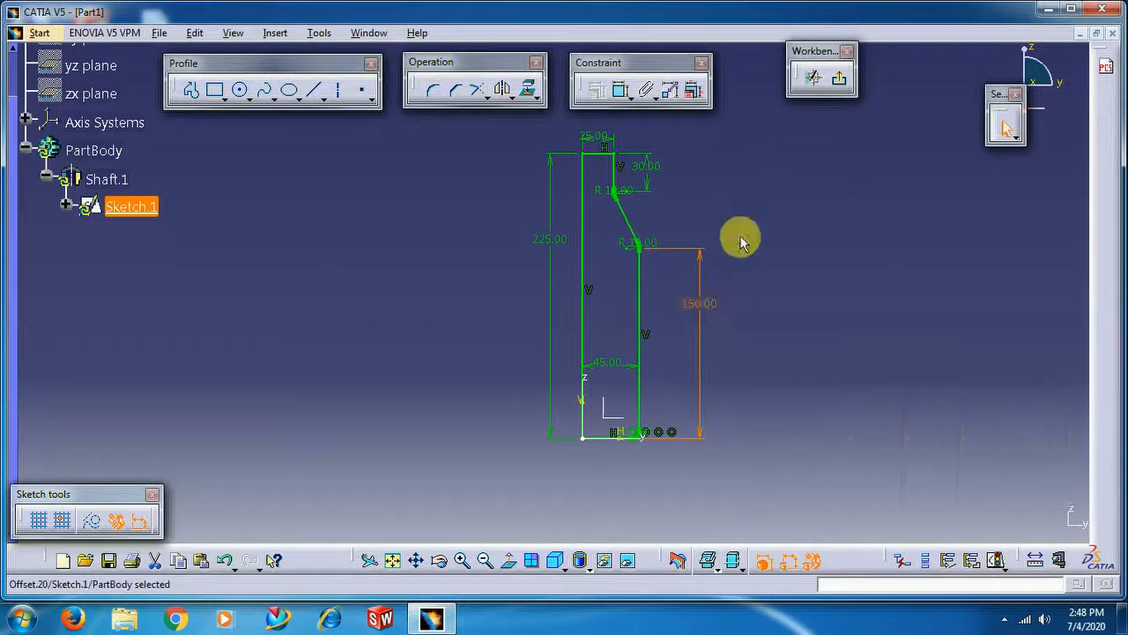
Set the height of the body's outer vertical line to 155 mm and exit the sketch to update the solid
double_click(718, 305)
text(155)
key(Return)
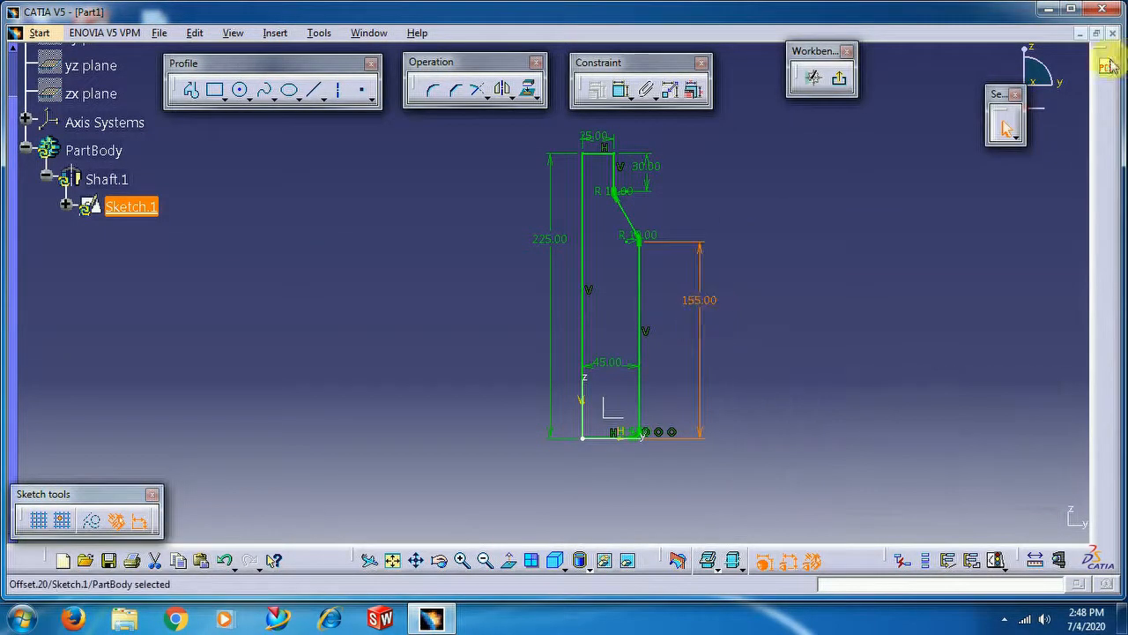
click(840, 83)
mouse_move(662, 314)
middle_down()
mouse_move(626, 211)
mouse_move(667, 144)
mouse_move(675, 252)
mouse_move(485, 239)
mouse_move(451, 260)
mouse_move(544, 261)
mouse_move(609, 171)
mouse_move(417, 265)
middle_up()
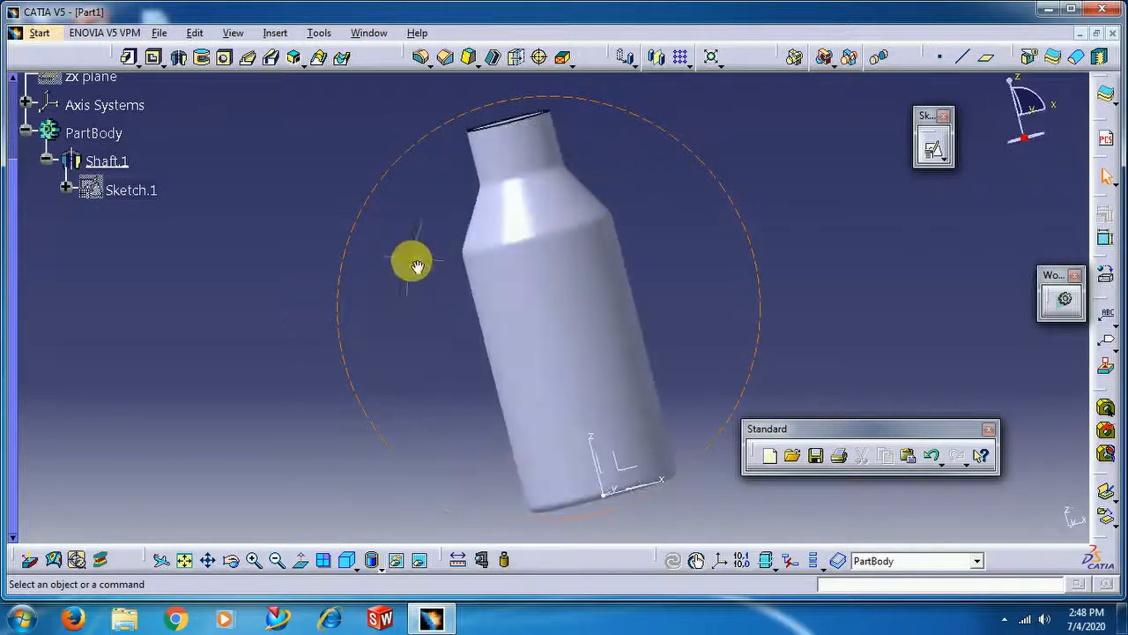
Reopen the shaft's sketch, set both shoulder corner radii to 20 mm, and exit to update the solid
double_click(155, 189)
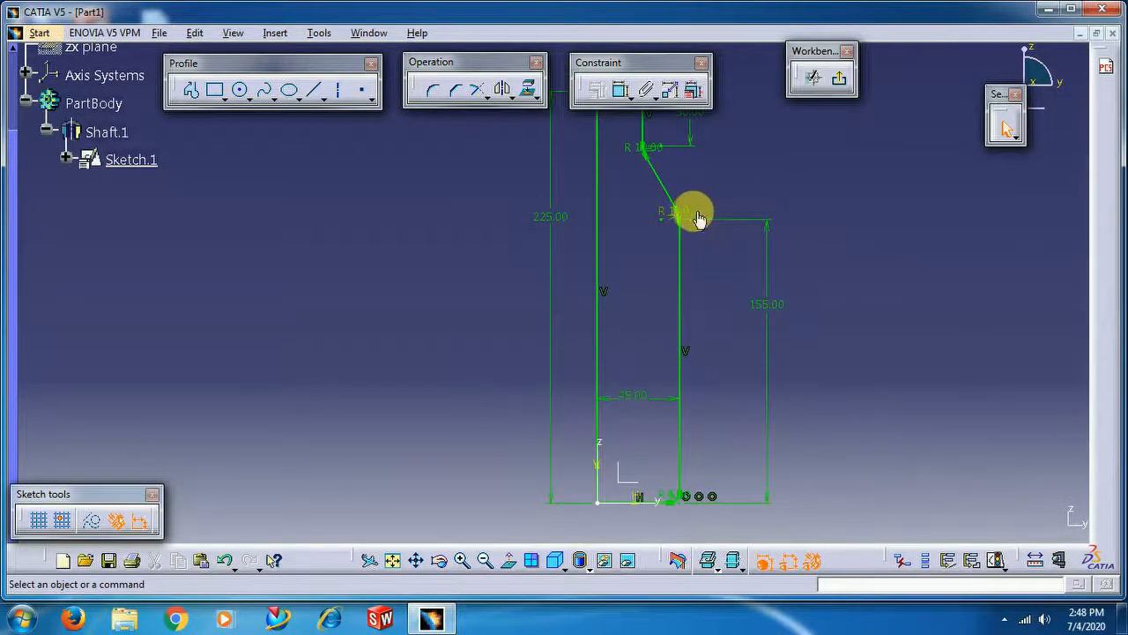
double_click(696, 216)
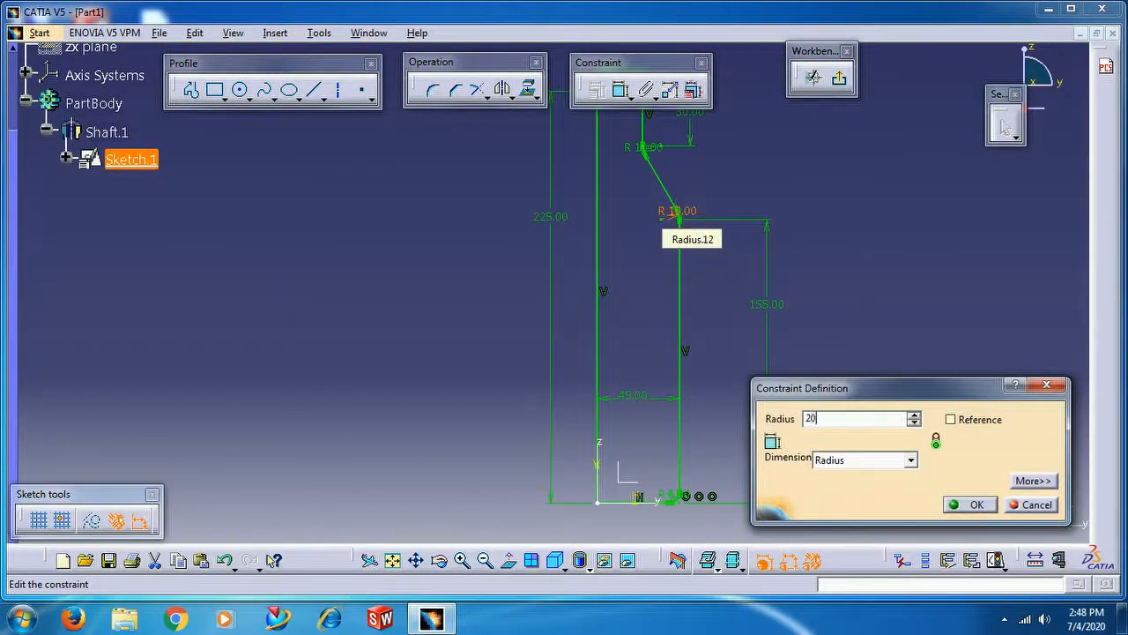
key(Return)
double_click(633, 157)
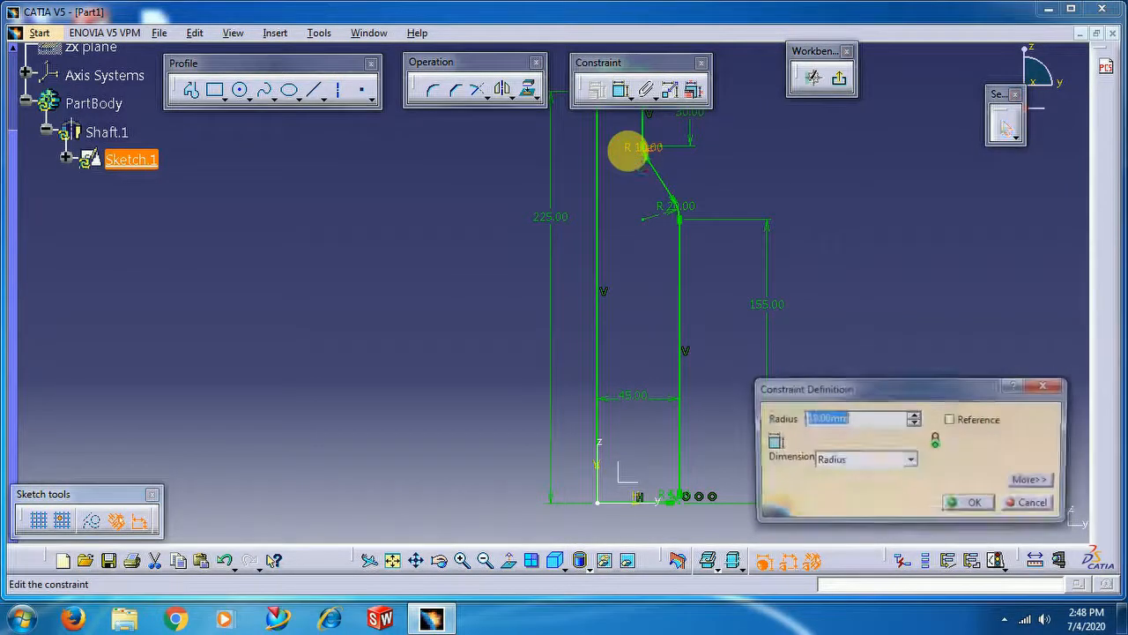
key(Return)
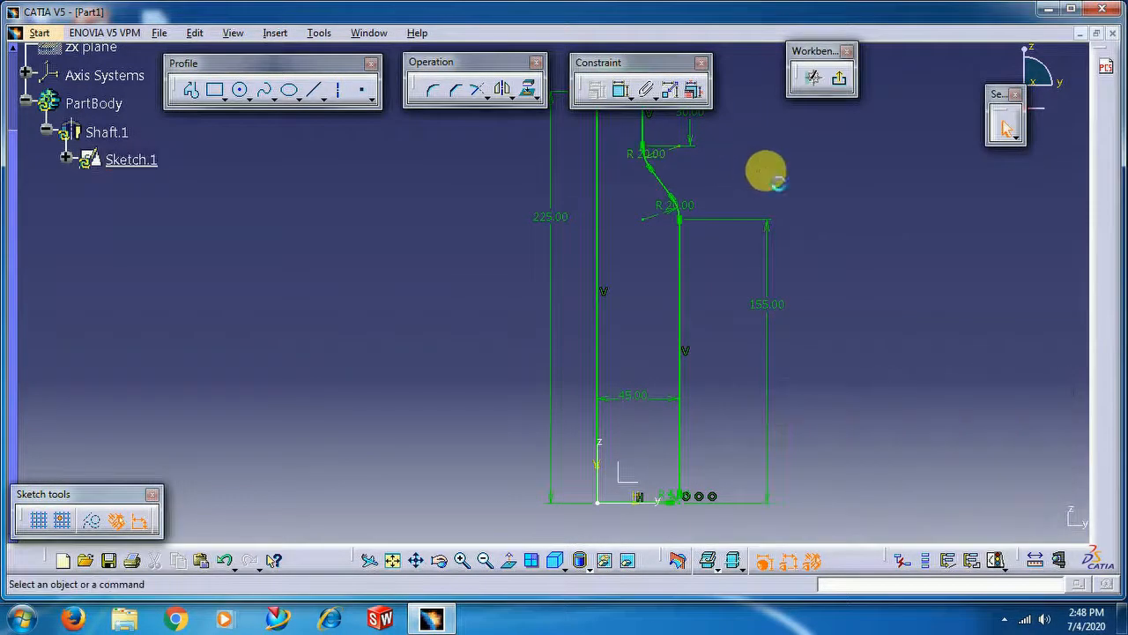
click(838, 78)
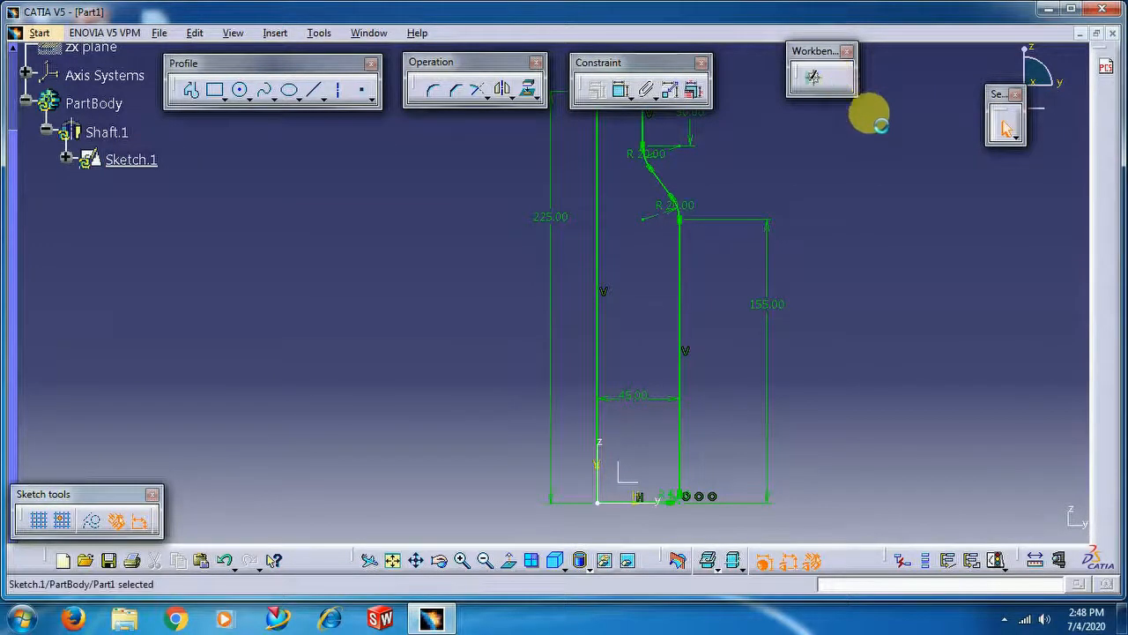
middle_drag(771, 226, 681, 304)
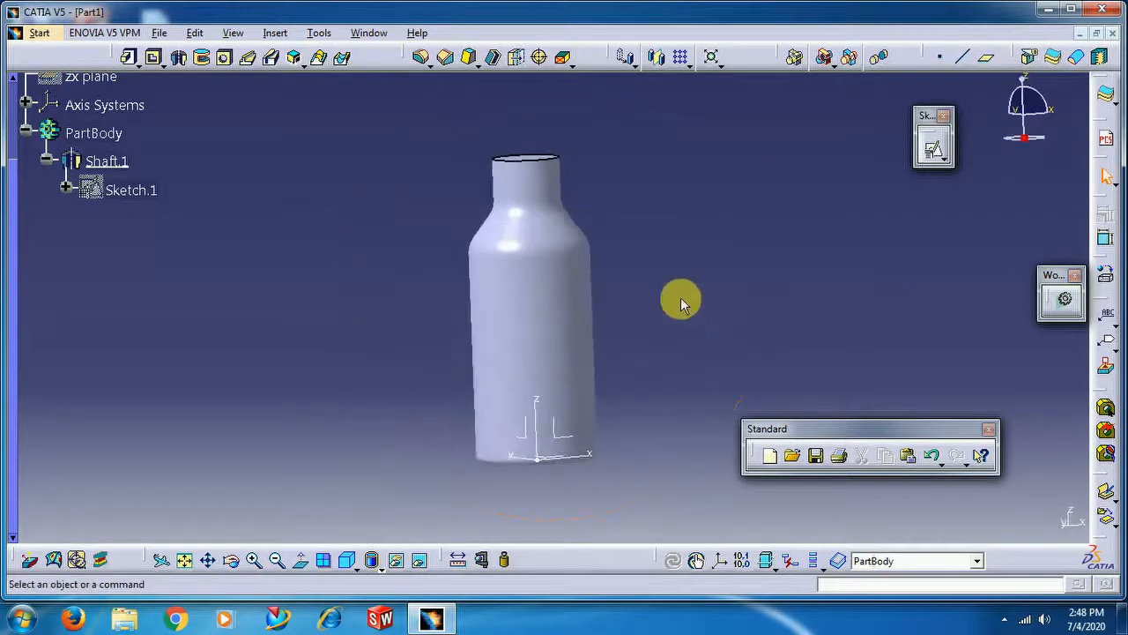
Reopen the shaft's sketch, set the lower body's half-width to 40 mm, and exit to update the solid
double_click(156, 190)
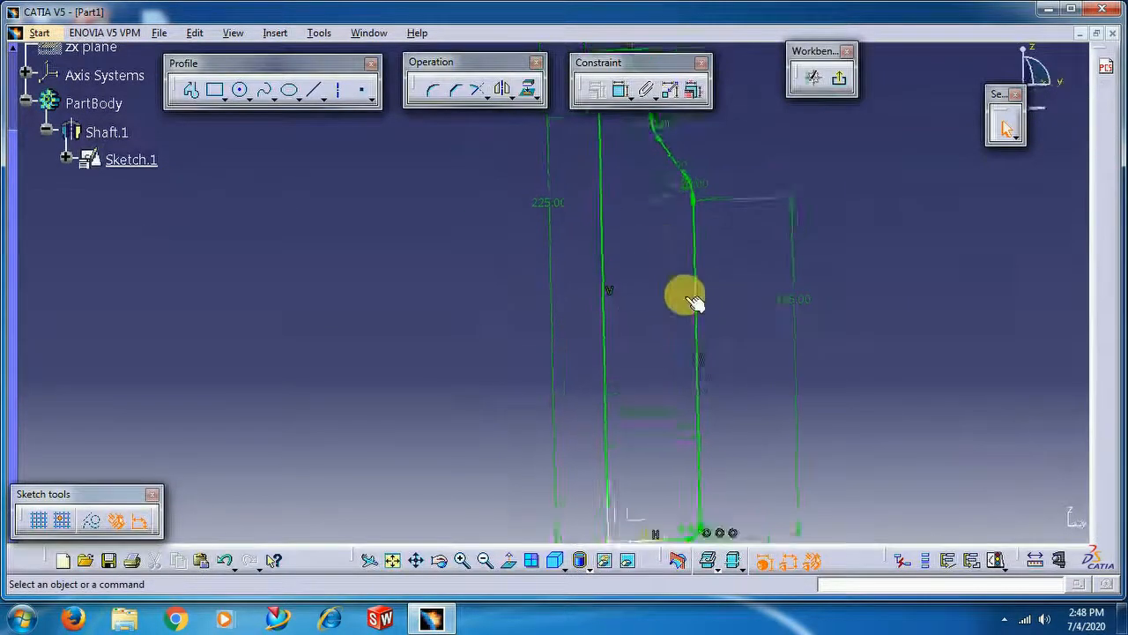
double_click(617, 371)
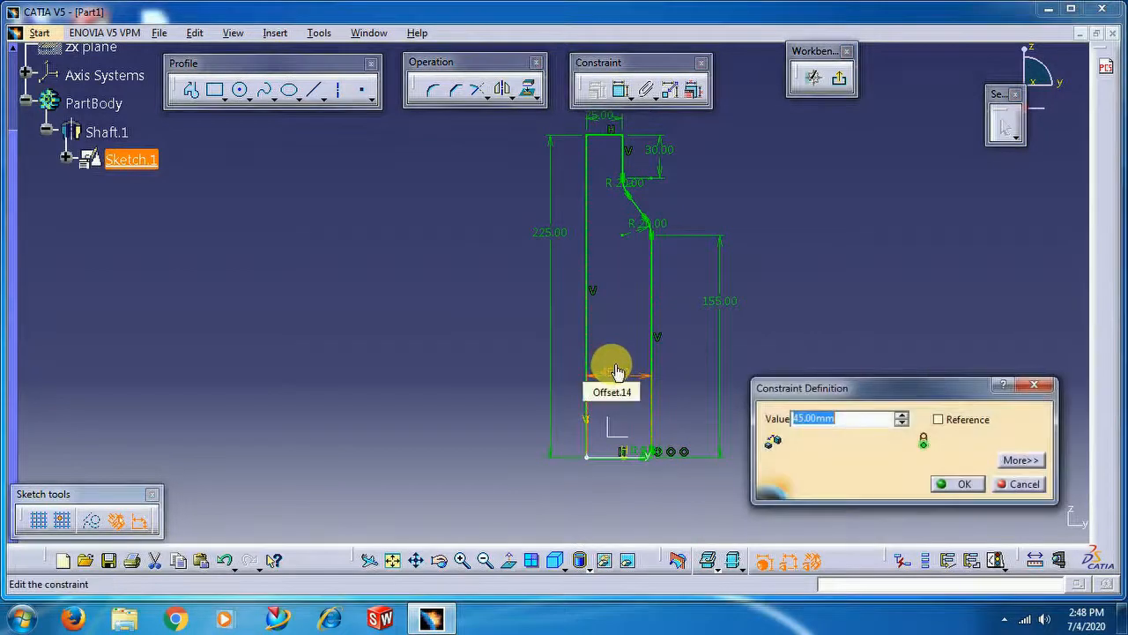
text(40)
key(Return)
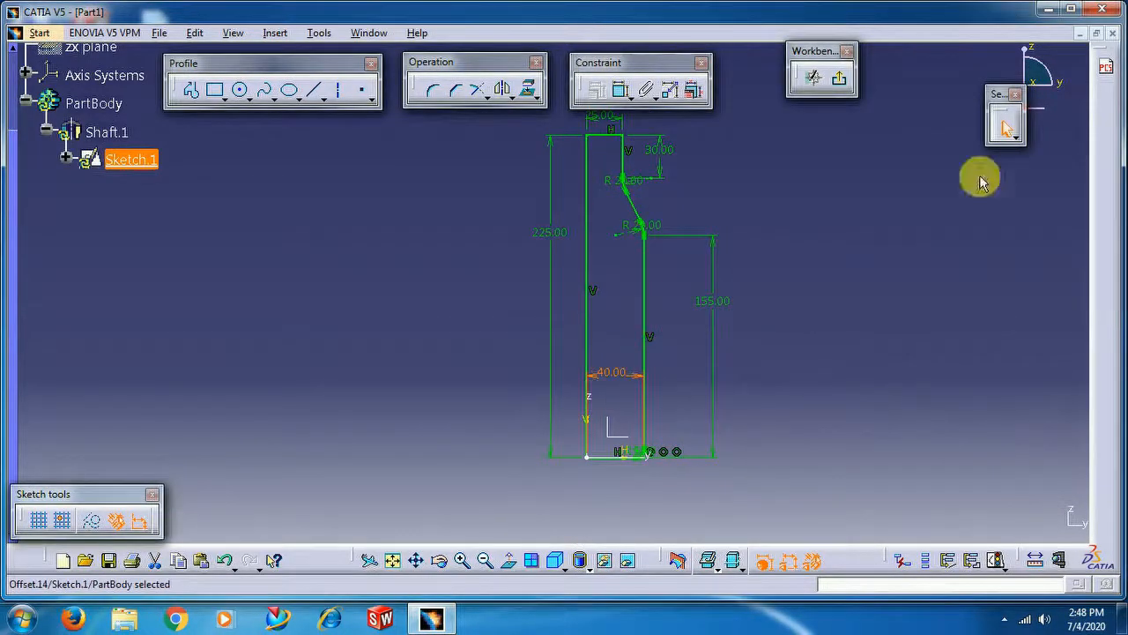
click(840, 81)
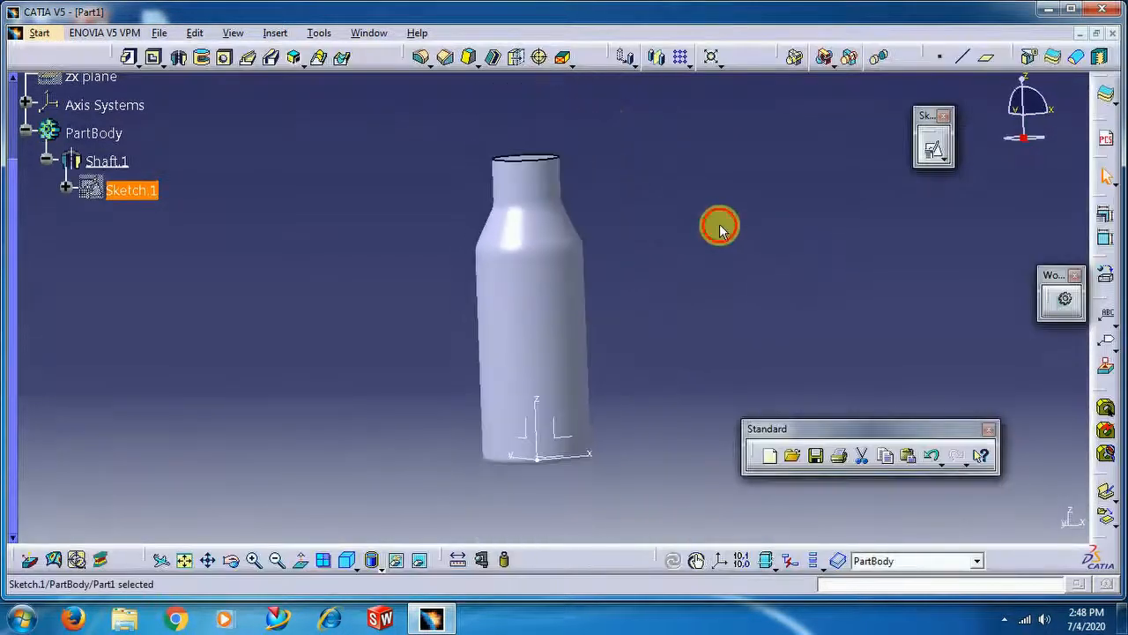
middle_drag(283, 194, 397, 216)
Reopen the shaft's sketch, set the neck's half-width at the top to 20 mm, and exit to update the solid
double_click(132, 190)
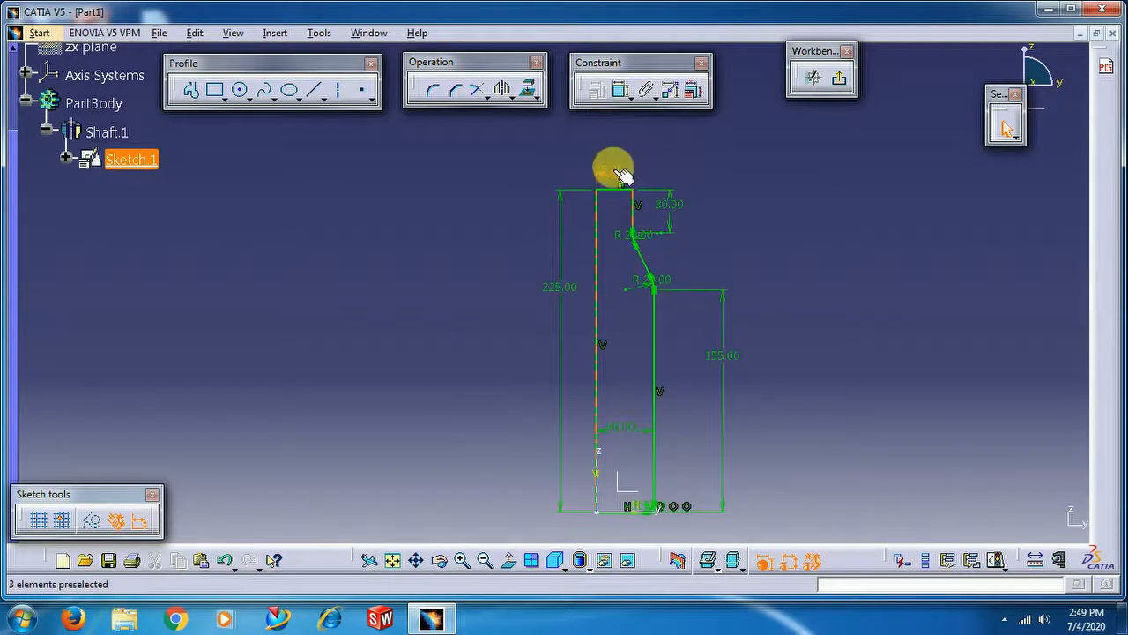
double_click(621, 173)
text(20)
key(Return)
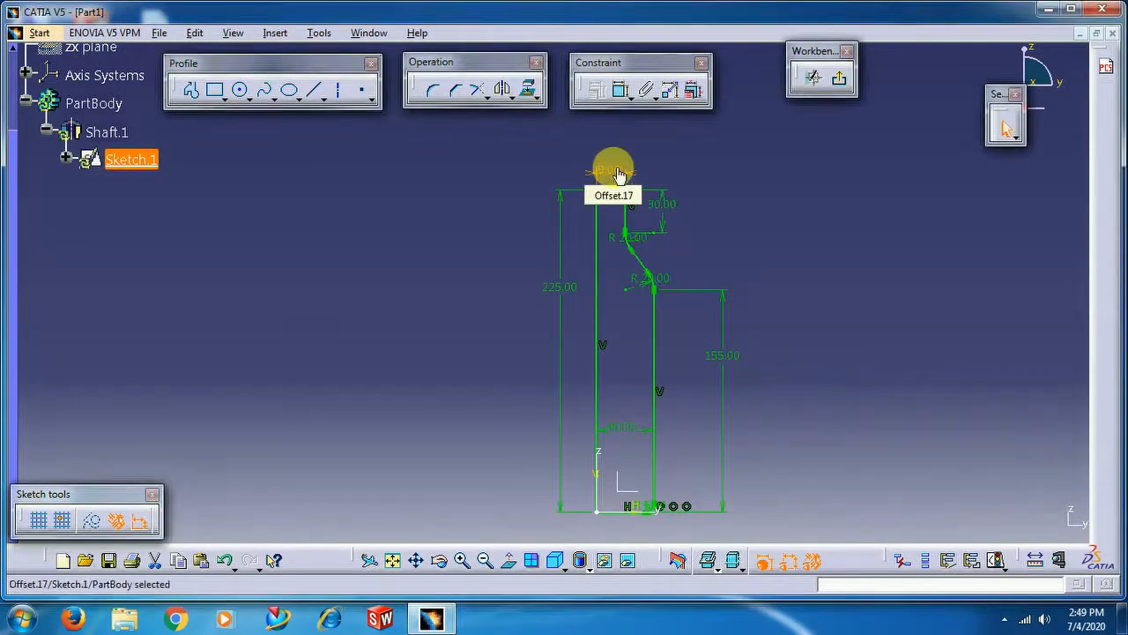
click(844, 81)
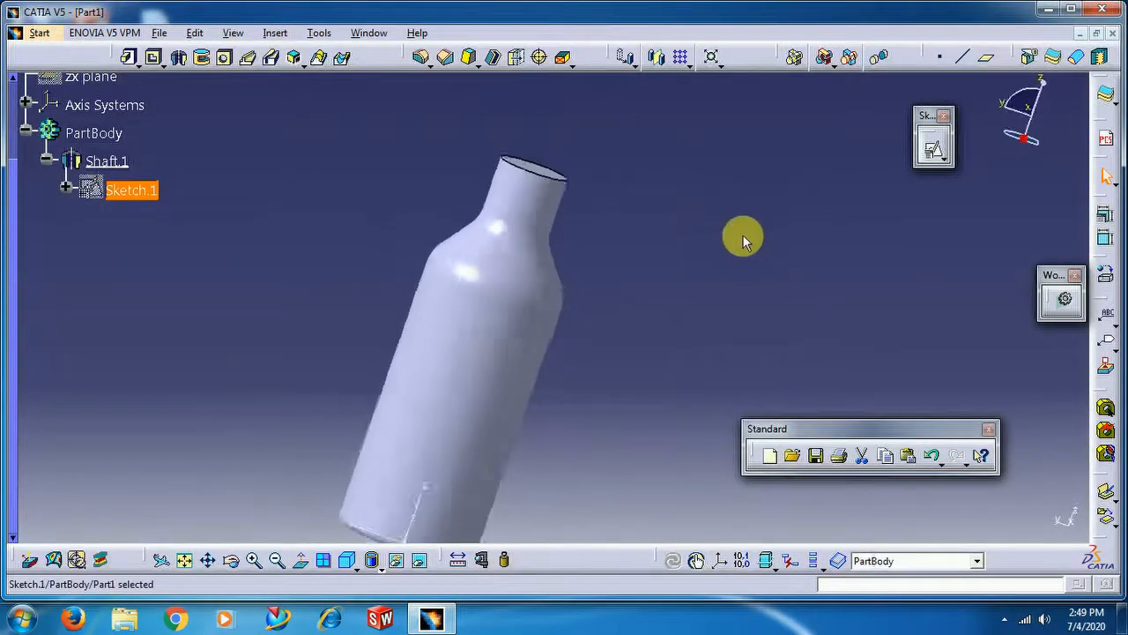
mouse_move(649, 312)
middle_down()
mouse_move(599, 172)
mouse_move(537, 312)
mouse_move(646, 320)
mouse_move(611, 344)
mouse_move(617, 227)
mouse_move(607, 292)
mouse_move(616, 252)
mouse_move(652, 380)
mouse_move(665, 353)
mouse_move(360, 282)
mouse_move(269, 326)
middle_up()
mouse_move(663, 243)
middle_down()
mouse_move(579, 307)
mouse_move(555, 304)
middle_up()
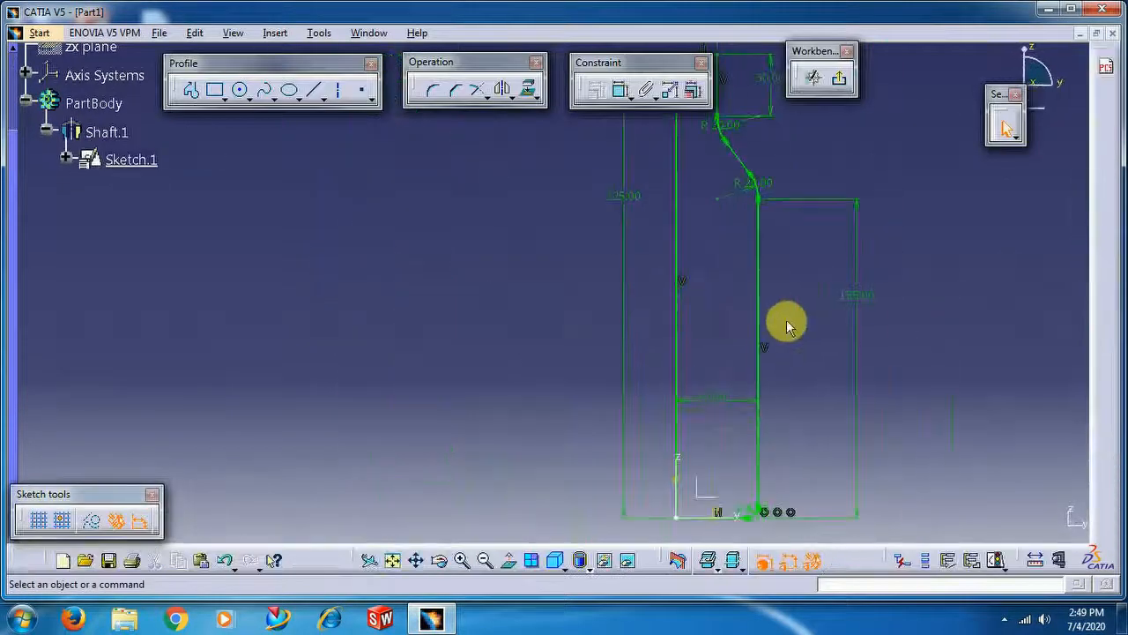
Set the lower body's half-width to 45 mm and exit the sketch to update the solid
double_click(710, 400)
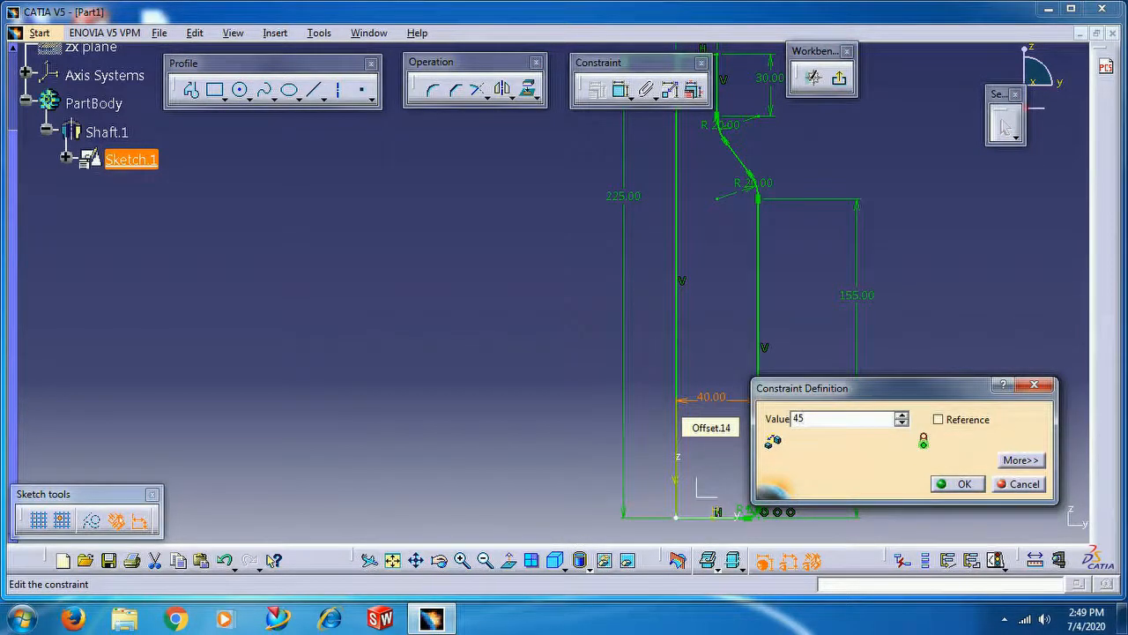
key(Return)
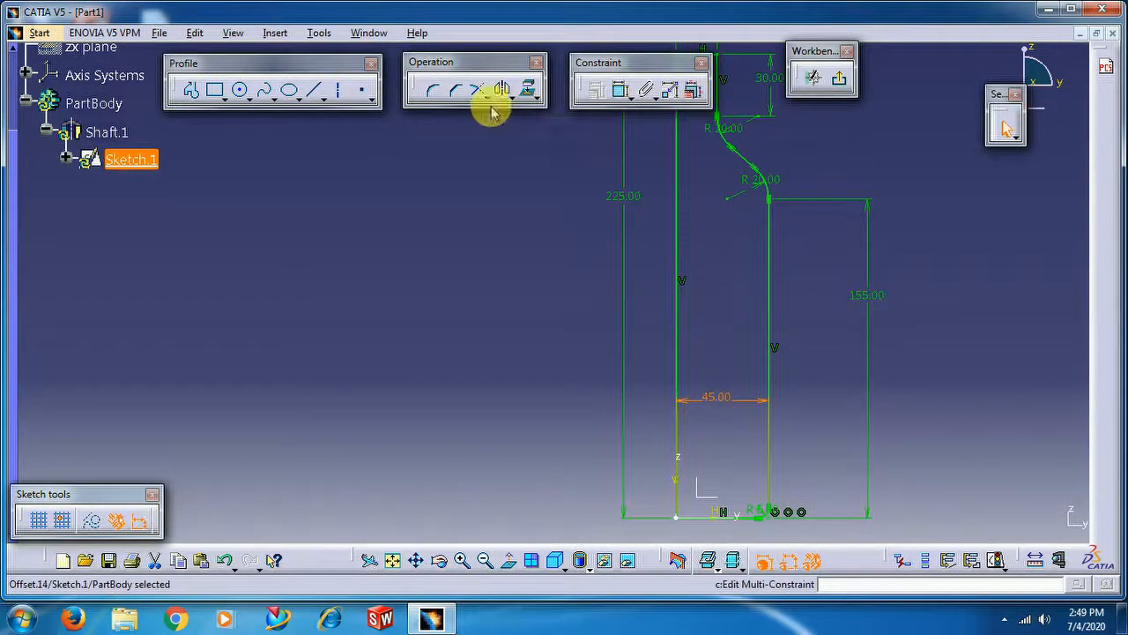
click(842, 80)
mouse_move(660, 237)
middle_down()
mouse_move(562, 215)
mouse_move(561, 156)
mouse_move(597, 217)
mouse_move(685, 237)
mouse_move(759, 227)
middle_up()
mouse_move(338, 216)
middle_down()
mouse_move(491, 302)
mouse_move(420, 261)
middle_up()
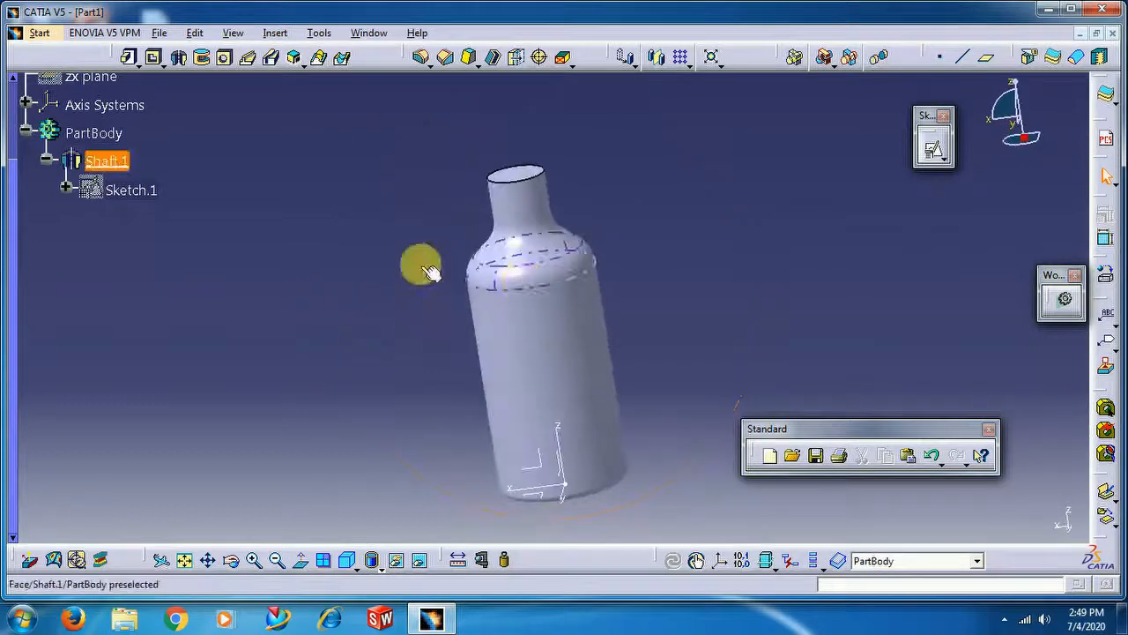
Reopen the shaft's sketch, set the neck's half-width at the top to 25 mm, and exit to update the solid
double_click(124, 192)
middle_drag(766, 139, 767, 244)
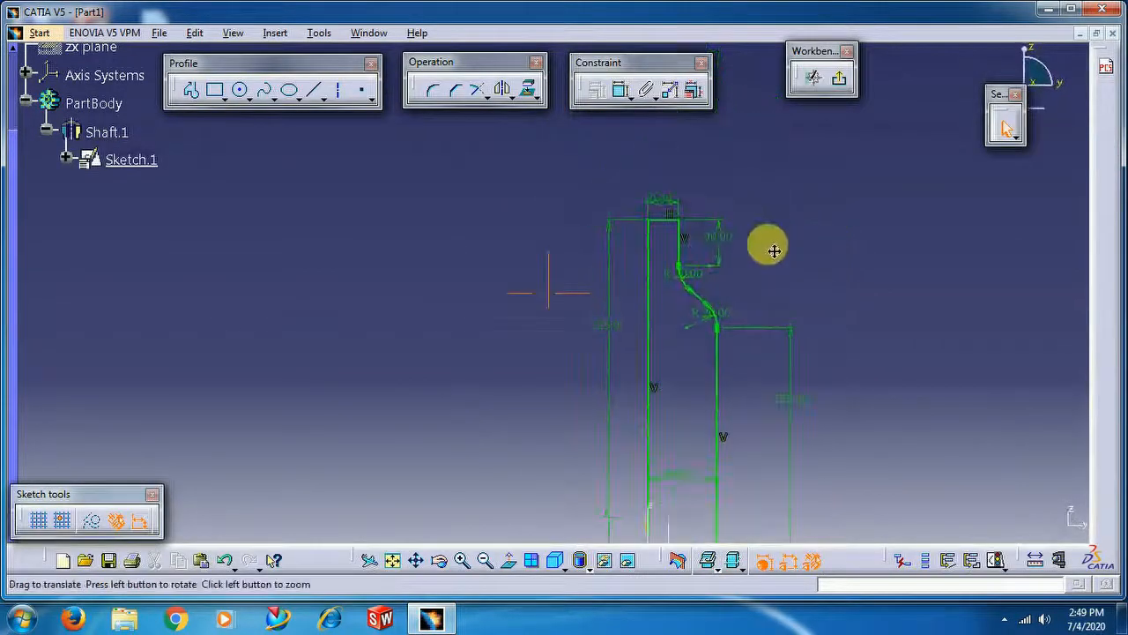
double_click(664, 207)
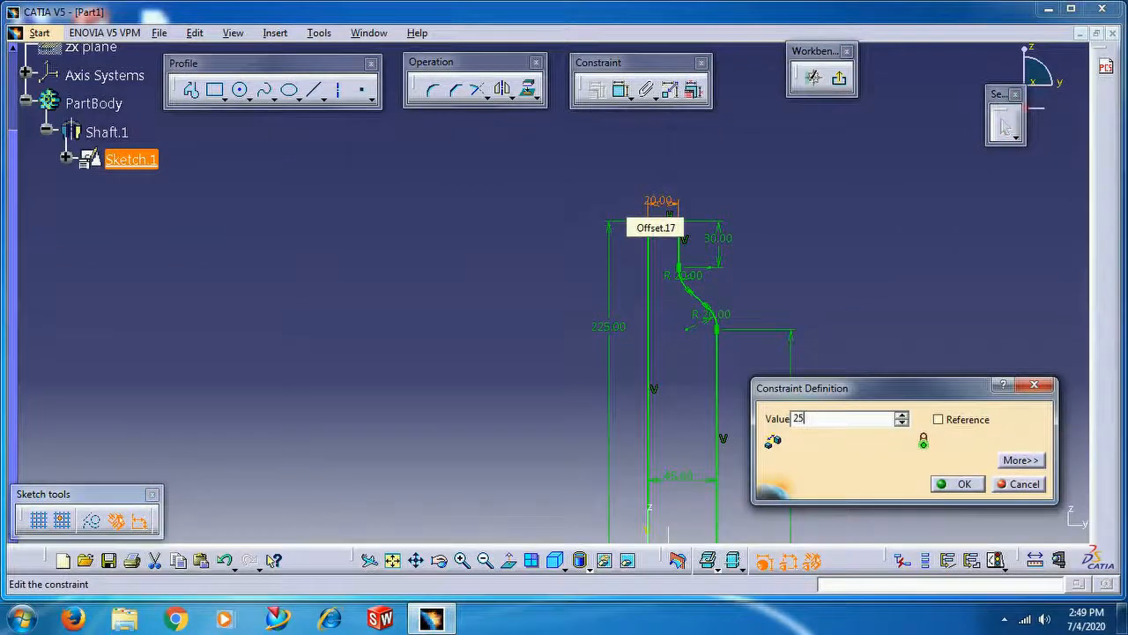
text(25)
key(Return)
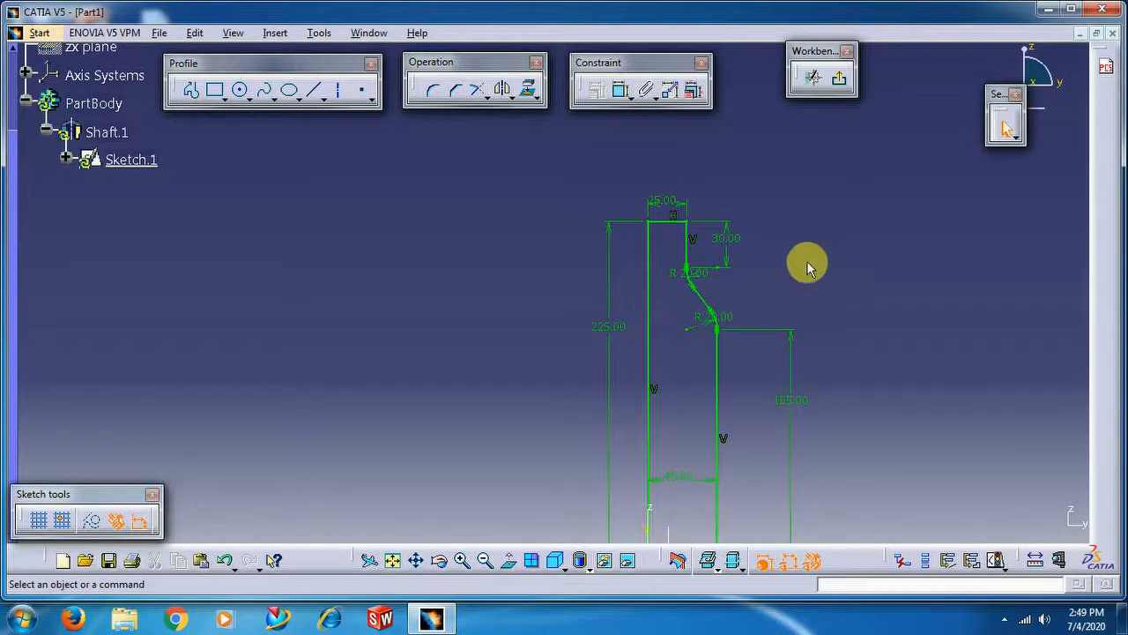
click(840, 82)
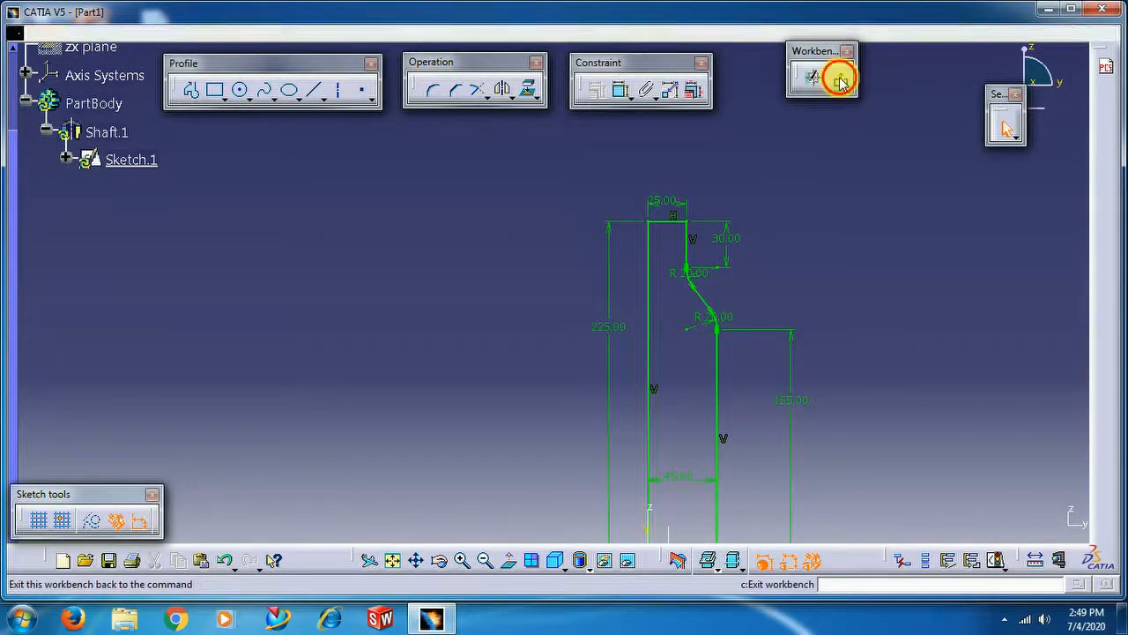
middle_drag(838, 156, 737, 270)
middle_drag(609, 275, 654, 167)
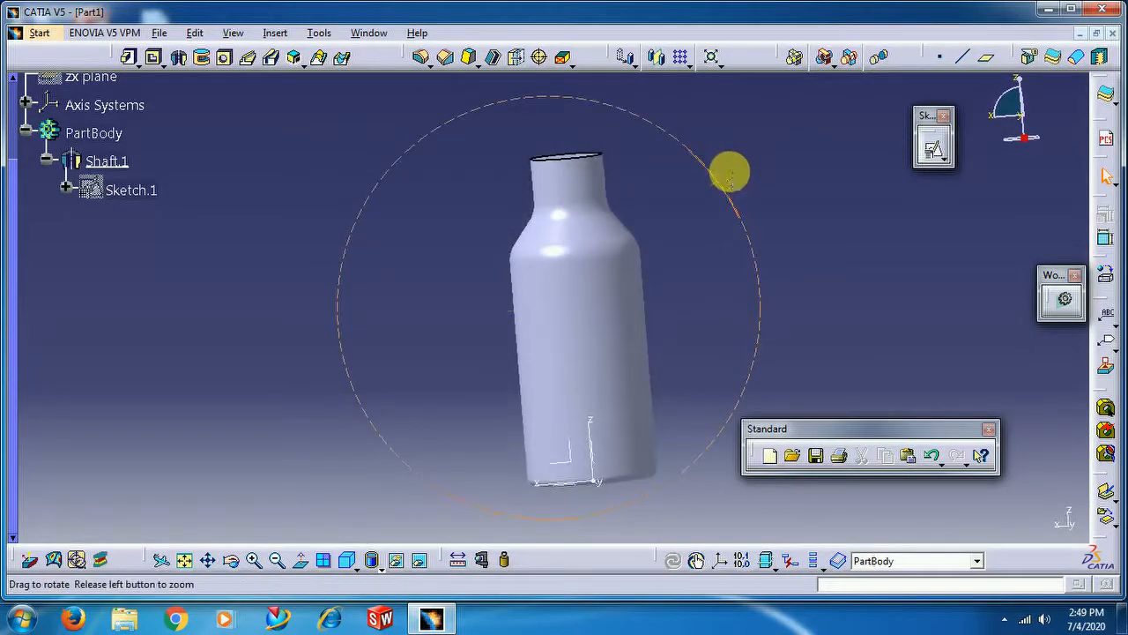
Reopen the shaft's sketch, set both shoulder corner radii to 25 mm, and exit to update the solid
double_click(157, 201)
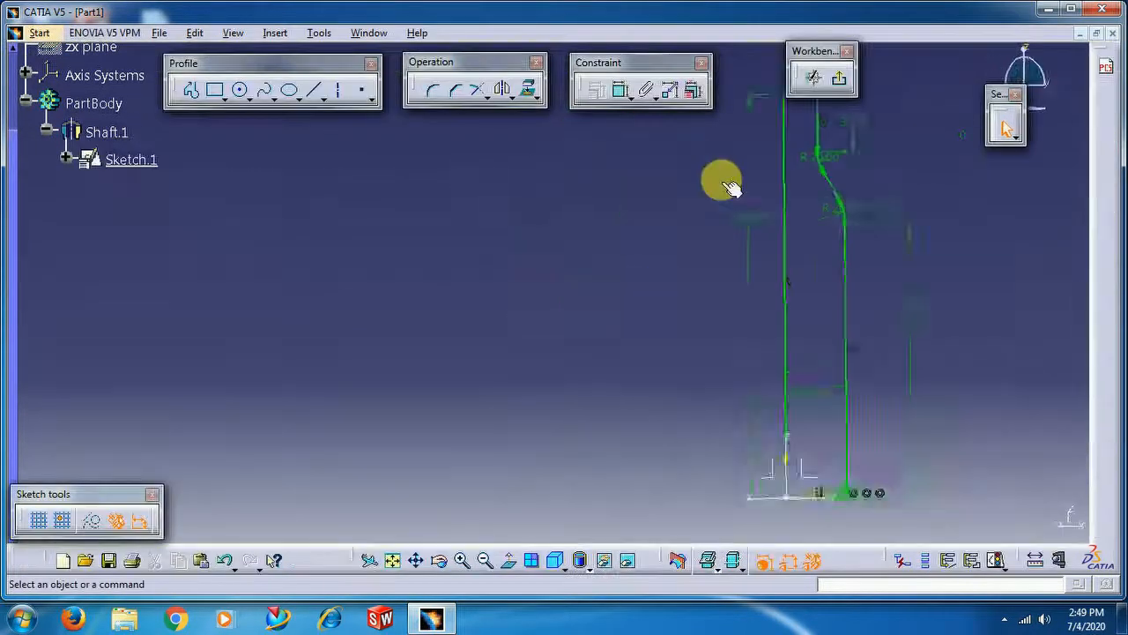
mouse_move(745, 197)
middle_down()
mouse_move(547, 217)
mouse_move(577, 185)
middle_up()
middle_drag(796, 227, 665, 260)
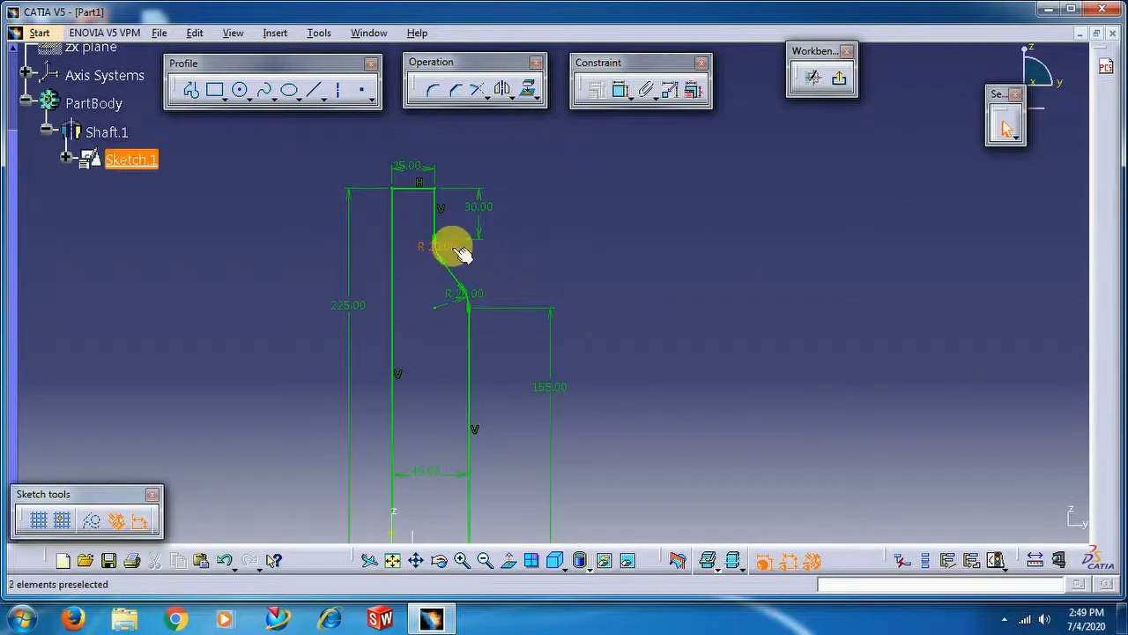
double_click(459, 251)
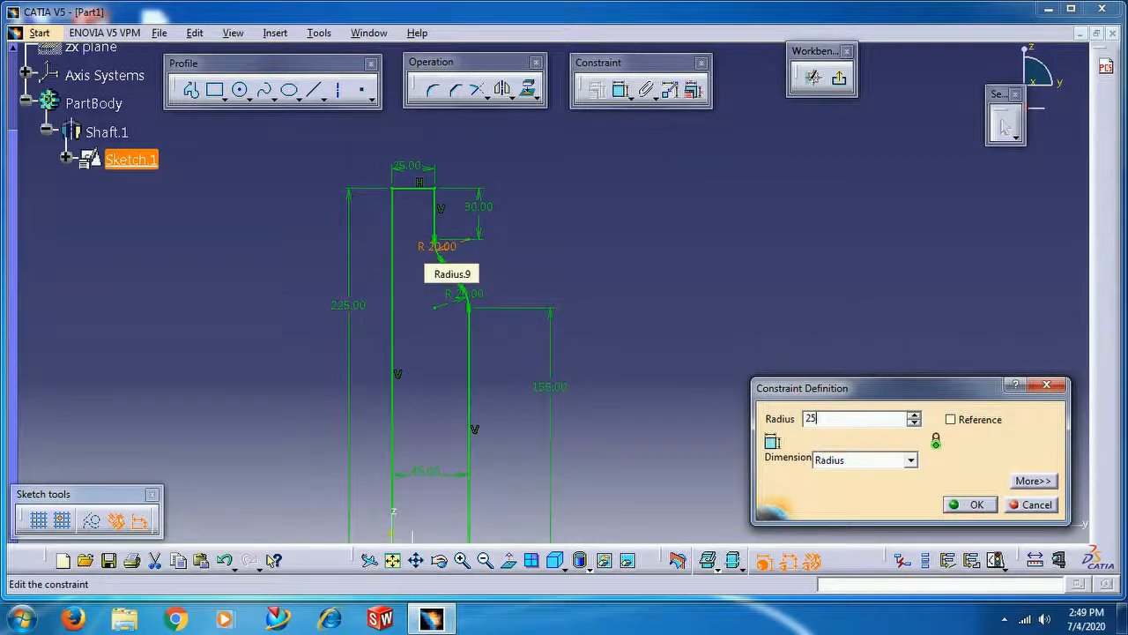
key(Return)
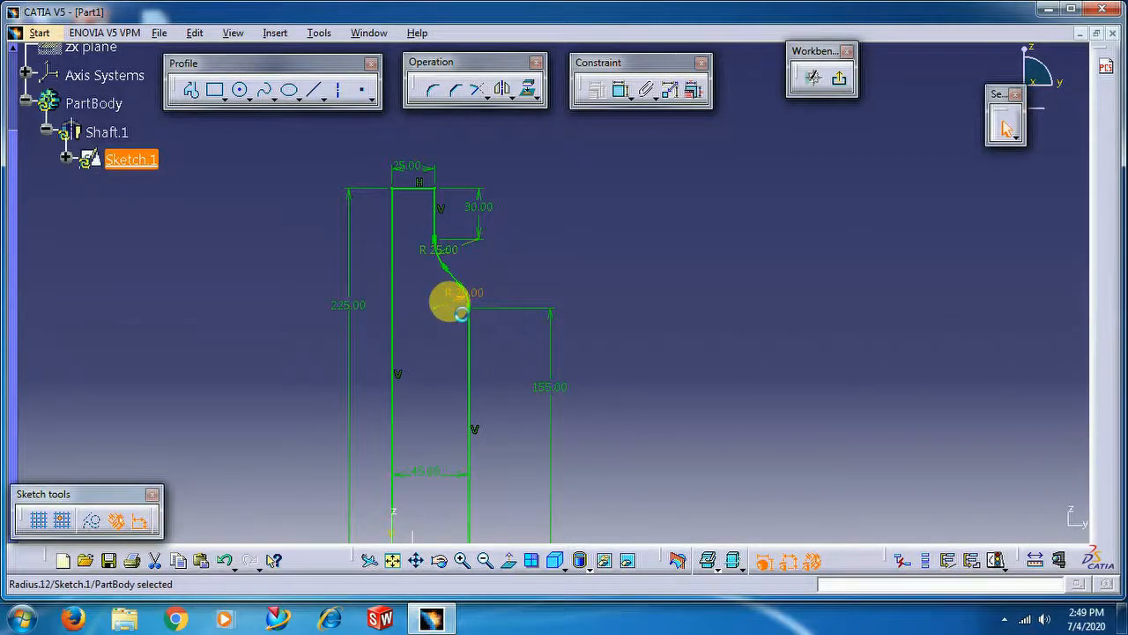
double_click(459, 308)
text(25)
key(Return)
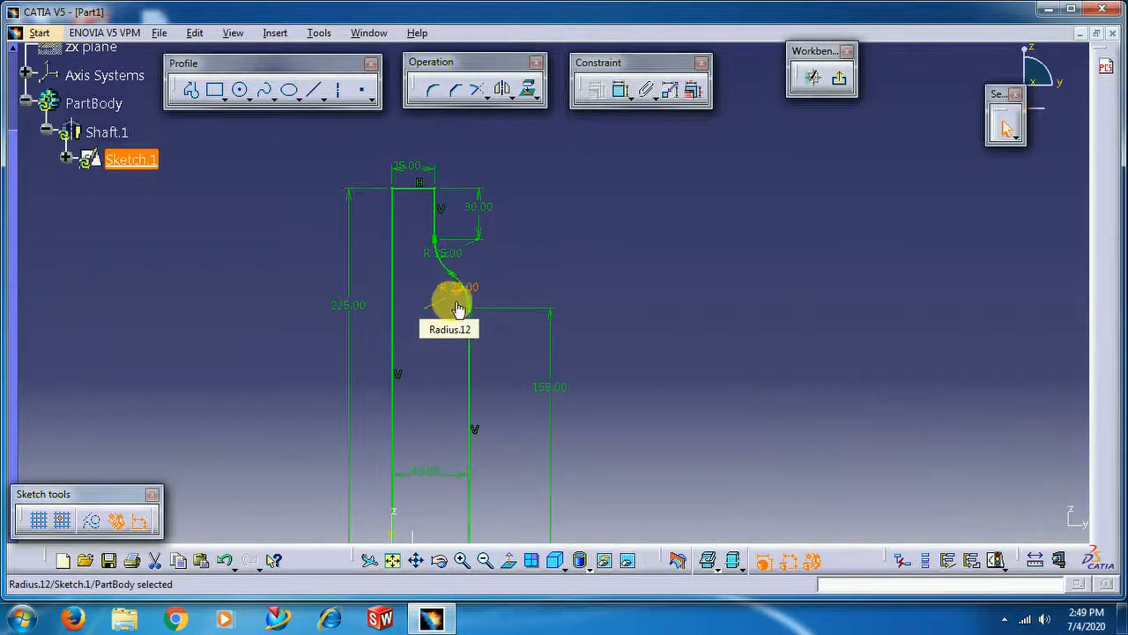
click(837, 88)
mouse_move(617, 290)
middle_down()
mouse_move(679, 207)
mouse_move(690, 150)
mouse_move(642, 309)
mouse_move(675, 264)
mouse_move(679, 329)
mouse_move(705, 295)
mouse_move(738, 367)
middle_up()
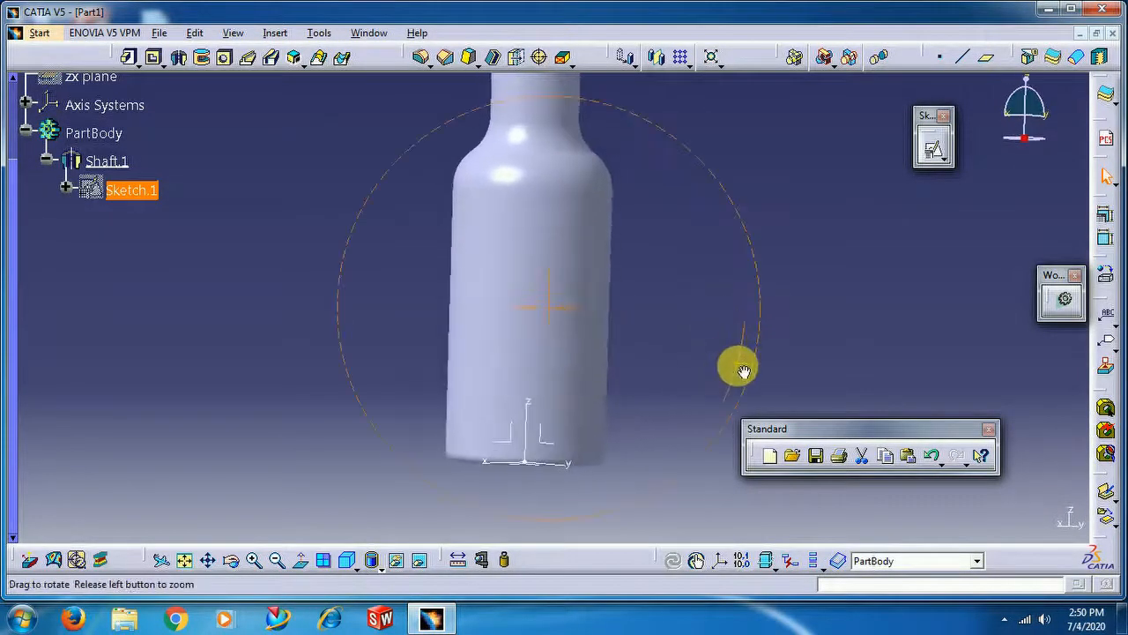
Examine the updated bottle's neck, shoulder and body from several angles
mouse_move(667, 245)
middle_down()
mouse_move(662, 319)
mouse_move(668, 252)
middle_up()
middle_drag(775, 154, 743, 182)
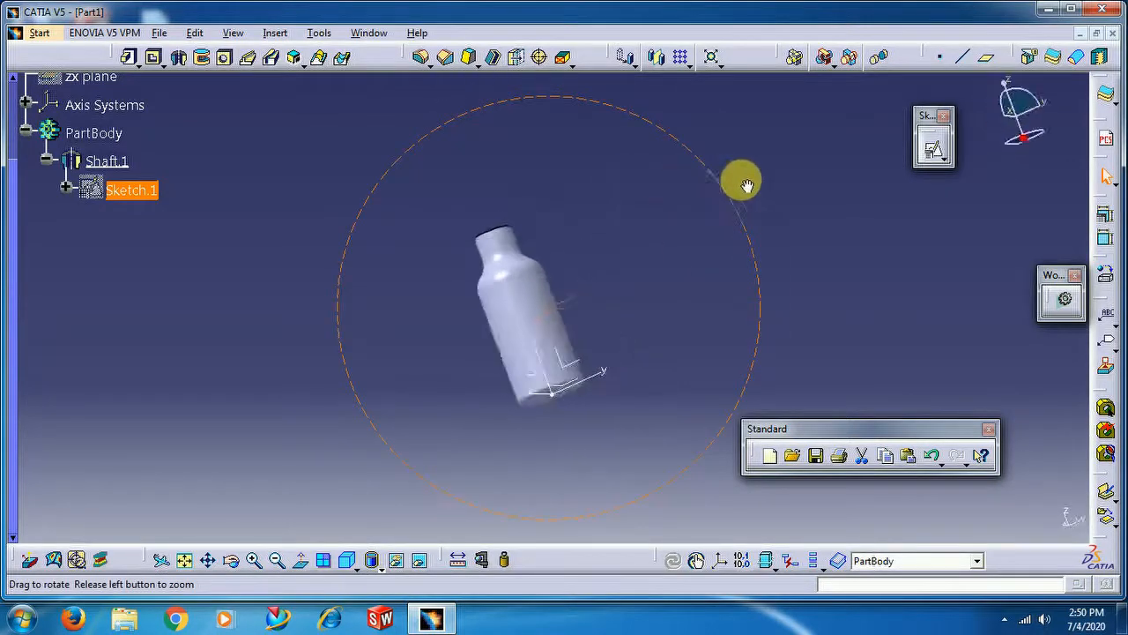
middle_drag(625, 290, 802, 233)
mouse_move(711, 274)
middle_down()
mouse_move(675, 201)
mouse_move(718, 252)
mouse_move(697, 358)
mouse_move(599, 252)
middle_up()
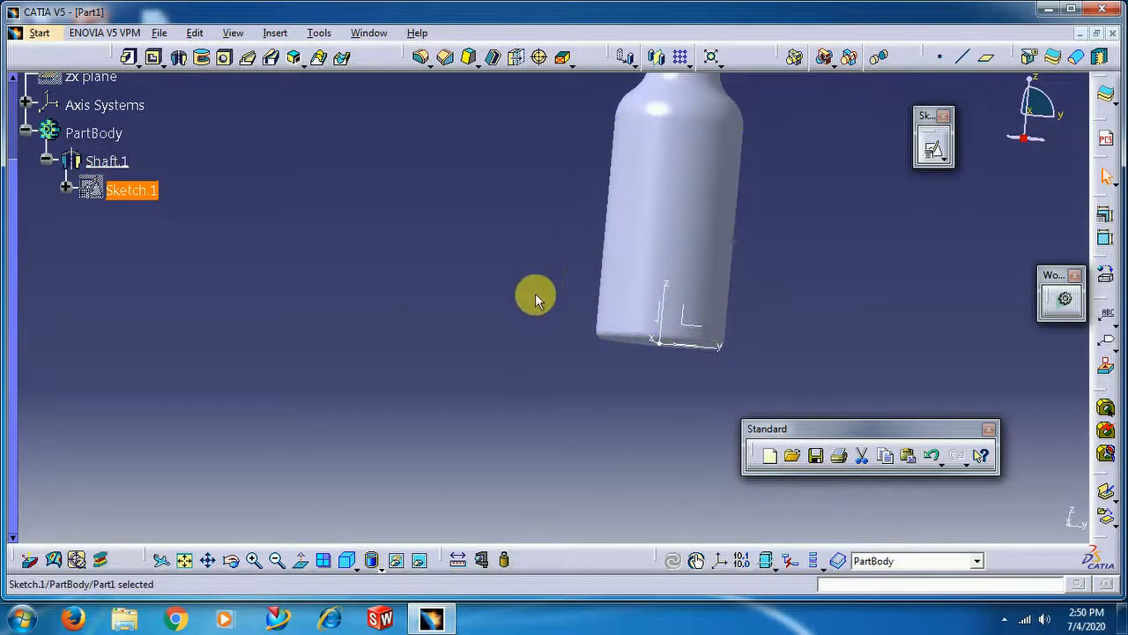
mouse_move(611, 218)
middle_down()
mouse_move(604, 209)
mouse_move(640, 375)
mouse_move(873, 189)
mouse_move(733, 268)
mouse_move(637, 297)
middle_up()
mouse_move(774, 353)
middle_down()
mouse_move(724, 240)
mouse_move(740, 320)
mouse_move(682, 350)
mouse_move(693, 288)
middle_up()
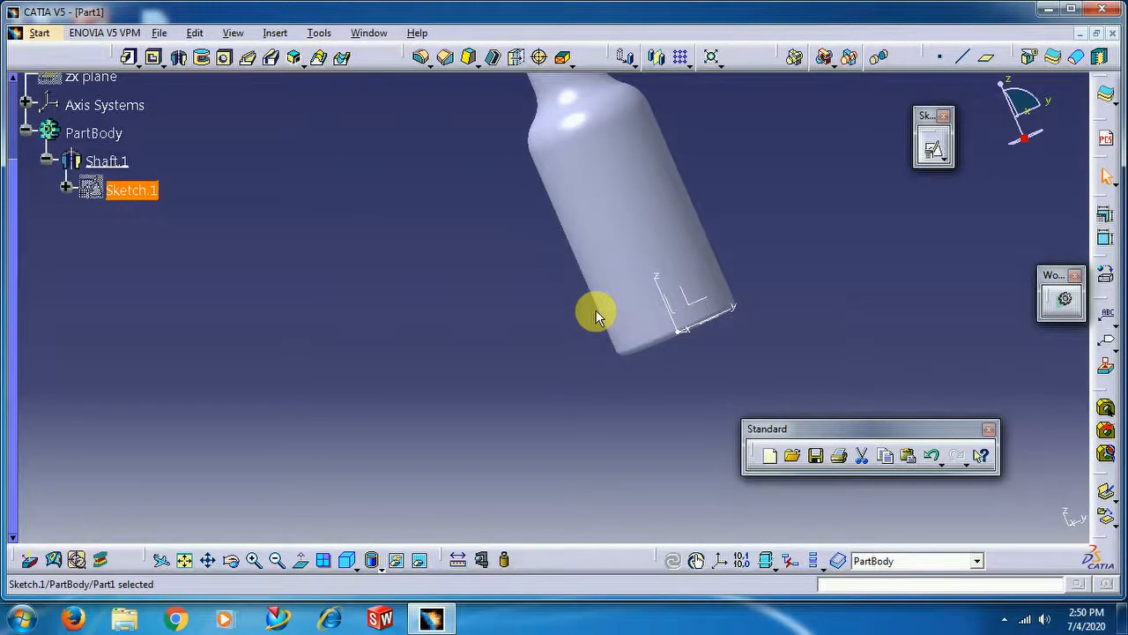
middle_drag(717, 264, 763, 229)
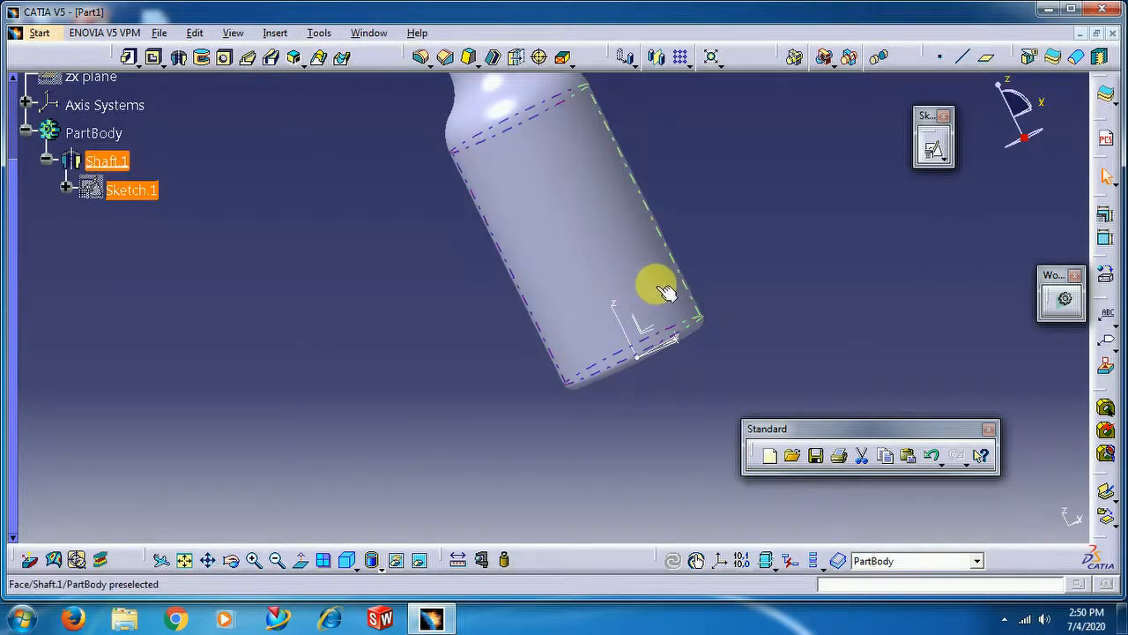
middle_drag(723, 255, 692, 385)
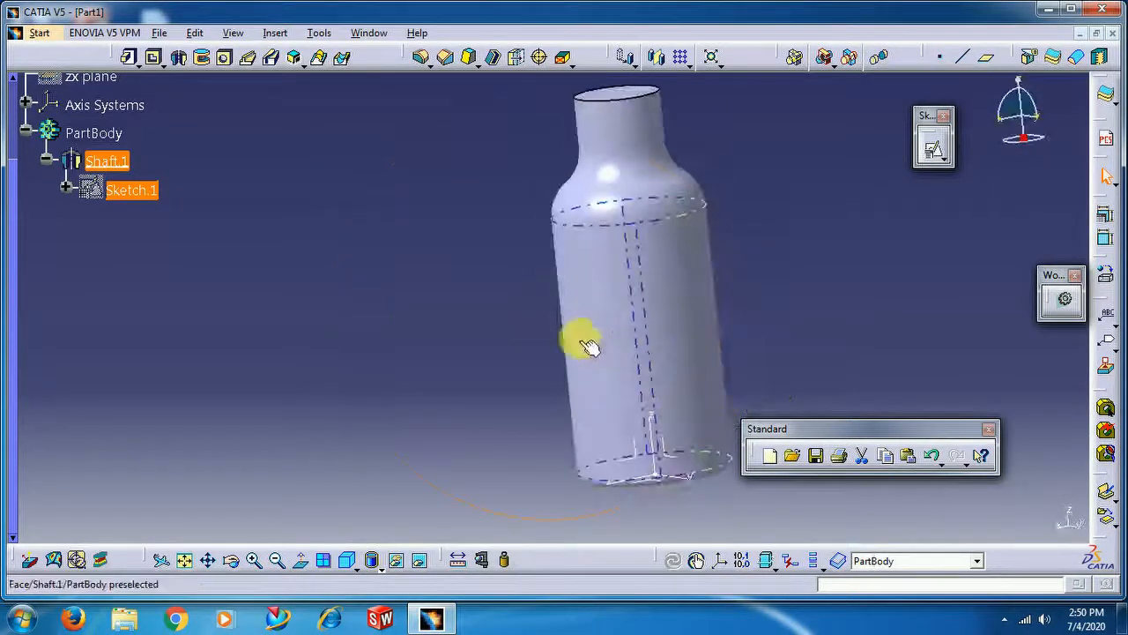
middle_drag(398, 296, 646, 402)
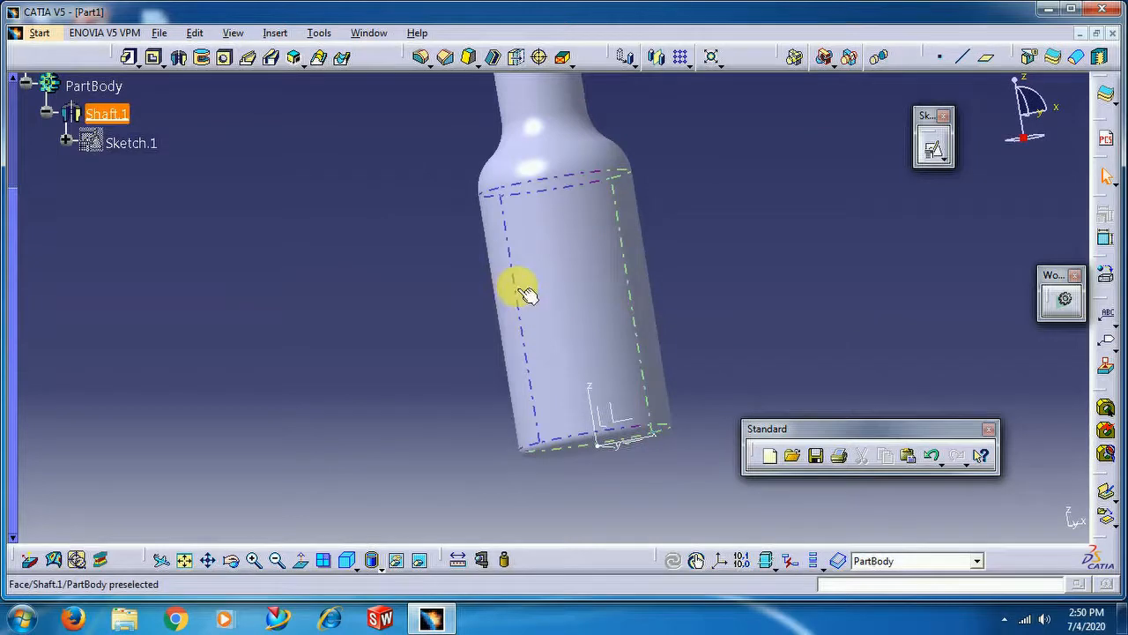
click(40, 33)
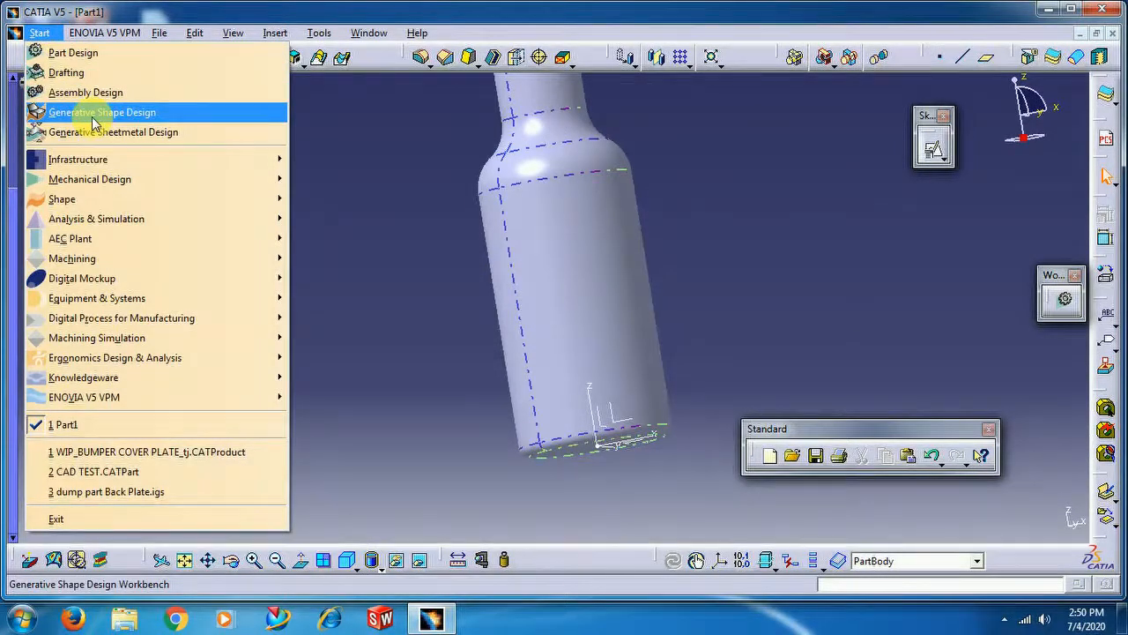
click(295, 228)
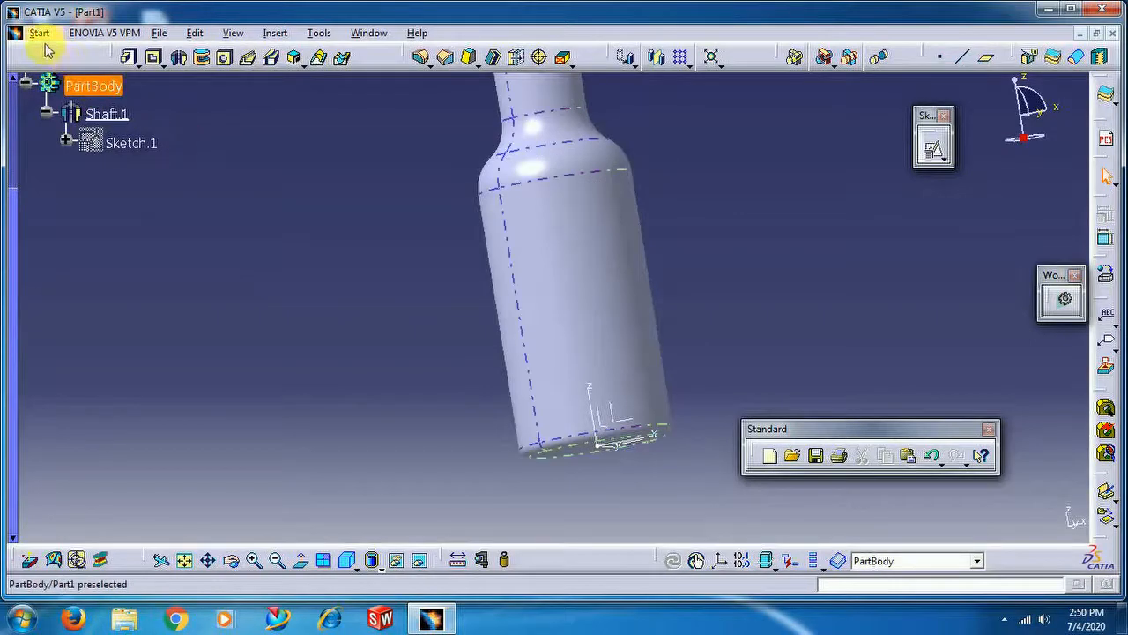
middle_drag(376, 251, 440, 329)
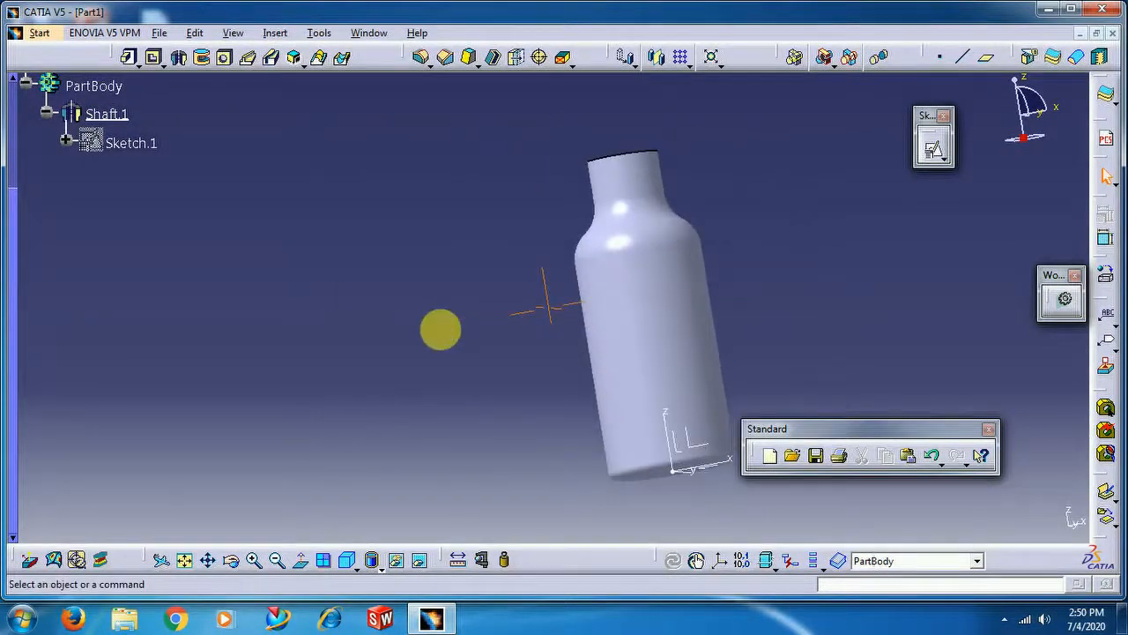
middle_drag(734, 192, 396, 270)
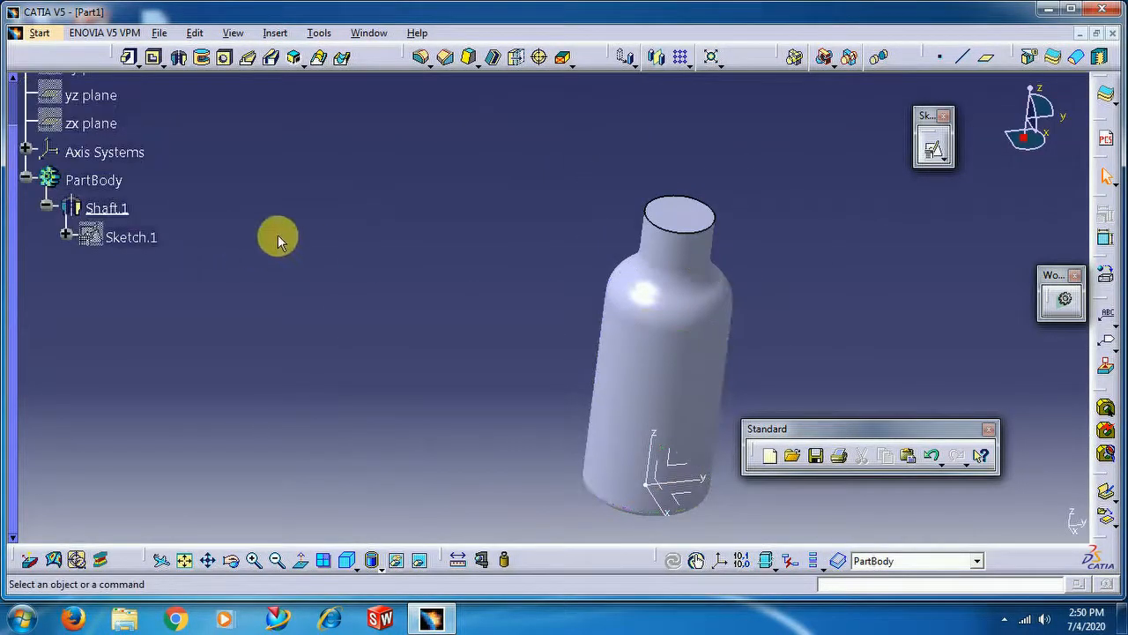
right_click(127, 180)
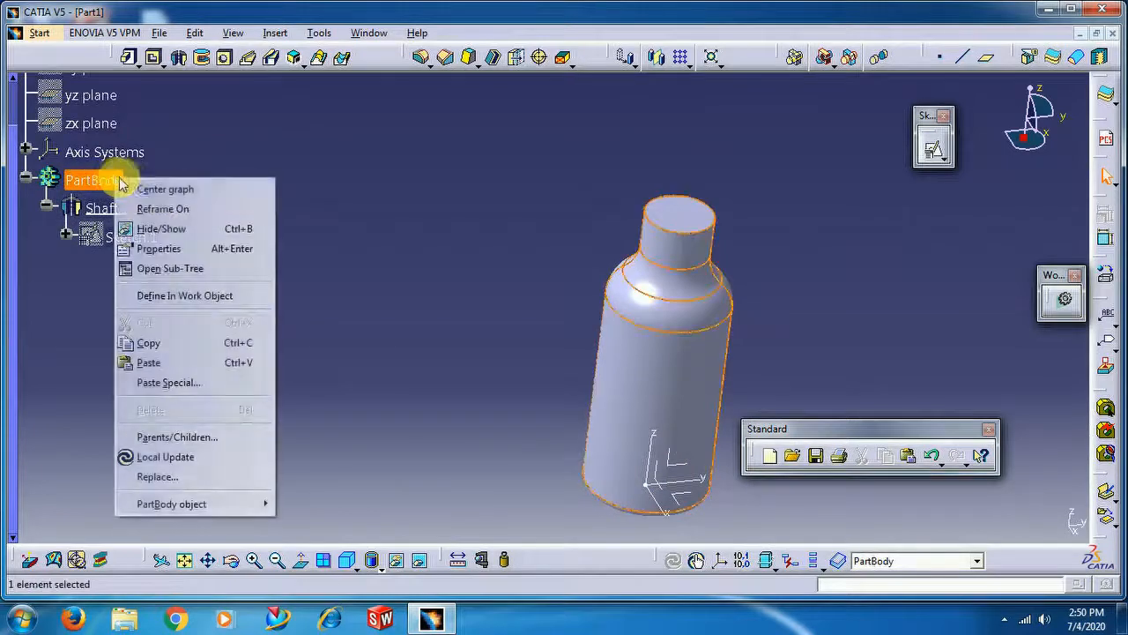
click(189, 248)
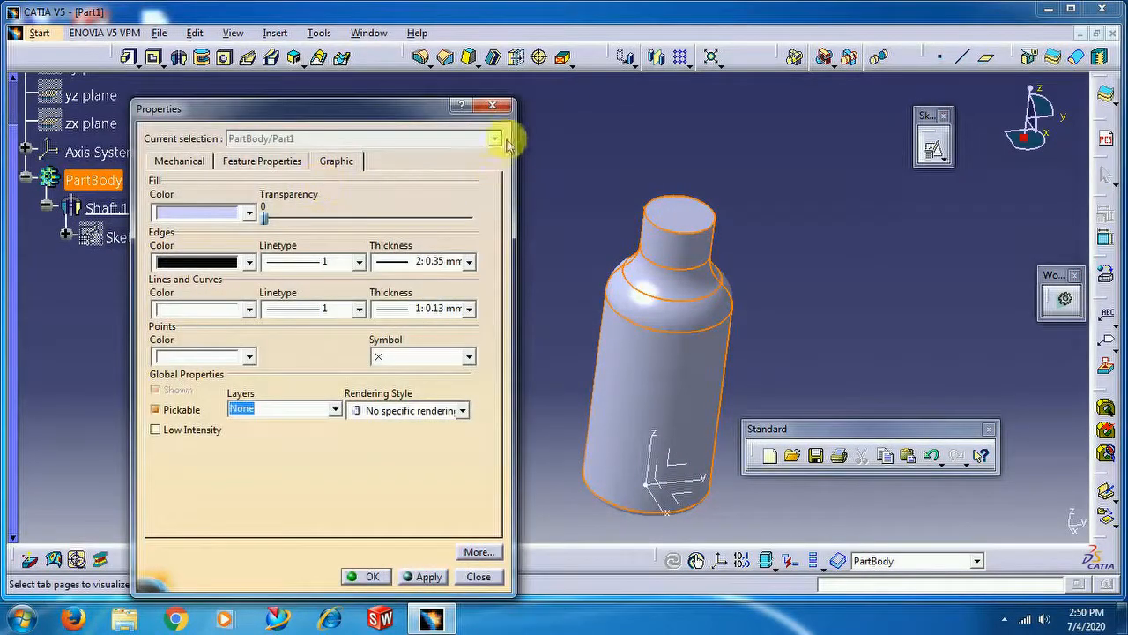
click(501, 110)
Switch to the Generative Shape Design workbench and create a plane offset 20 mm from the absolute axis system's XY plane
click(39, 32)
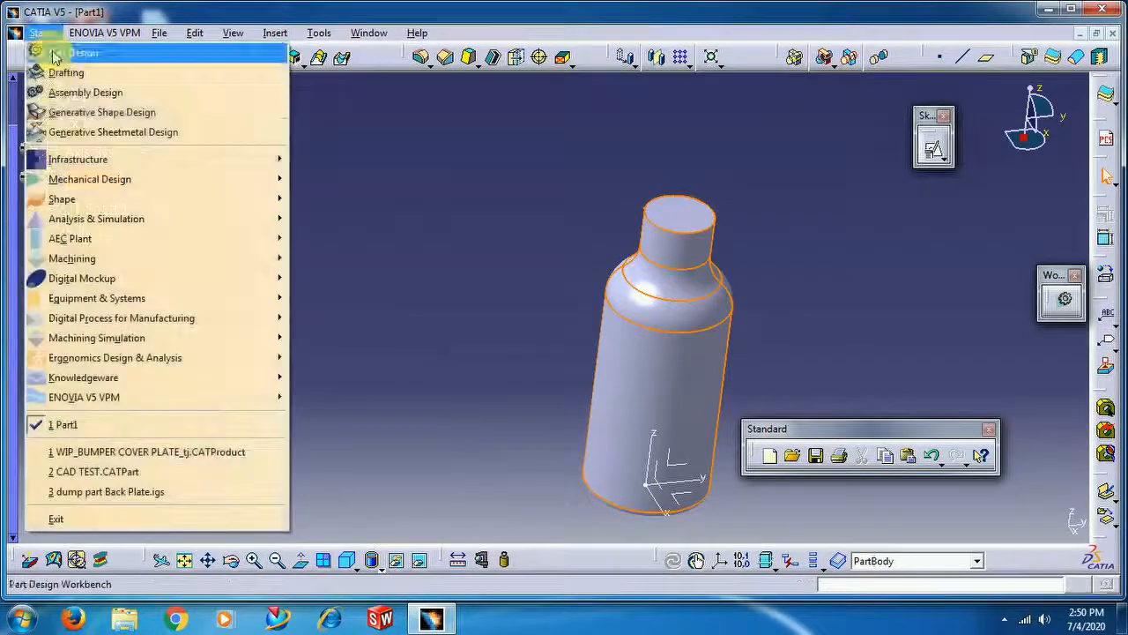
click(71, 119)
middle_drag(448, 270, 564, 378)
middle_drag(750, 307, 718, 202)
middle_drag(750, 264, 705, 320)
middle_drag(692, 267, 674, 384)
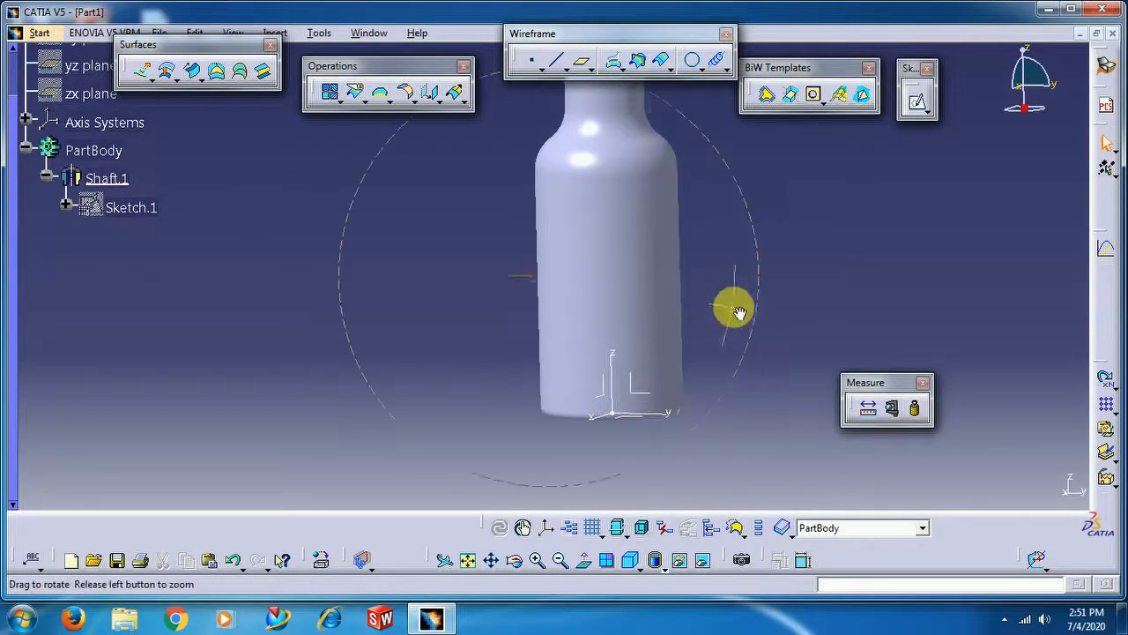
mouse_move(739, 312)
middle_down()
mouse_move(750, 305)
mouse_move(741, 322)
middle_up()
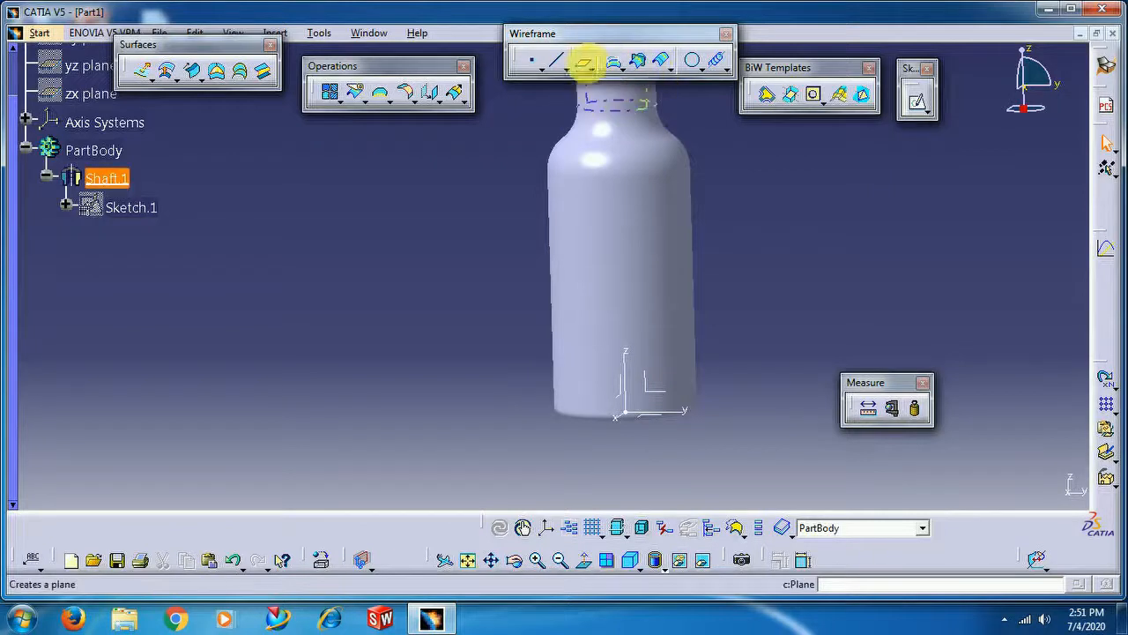
click(581, 65)
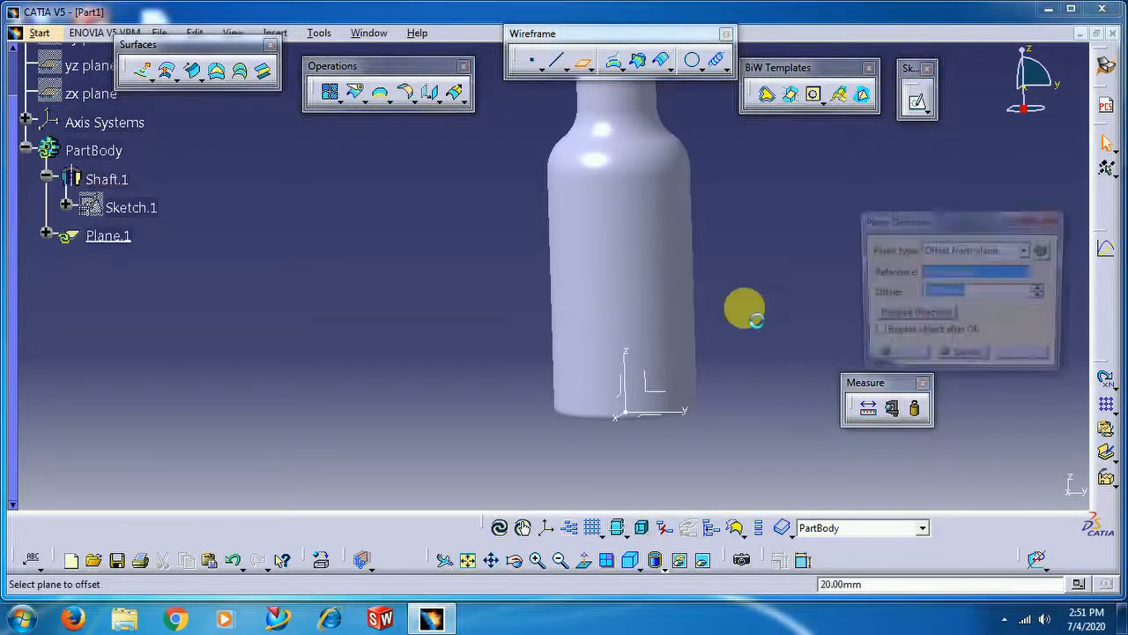
click(657, 415)
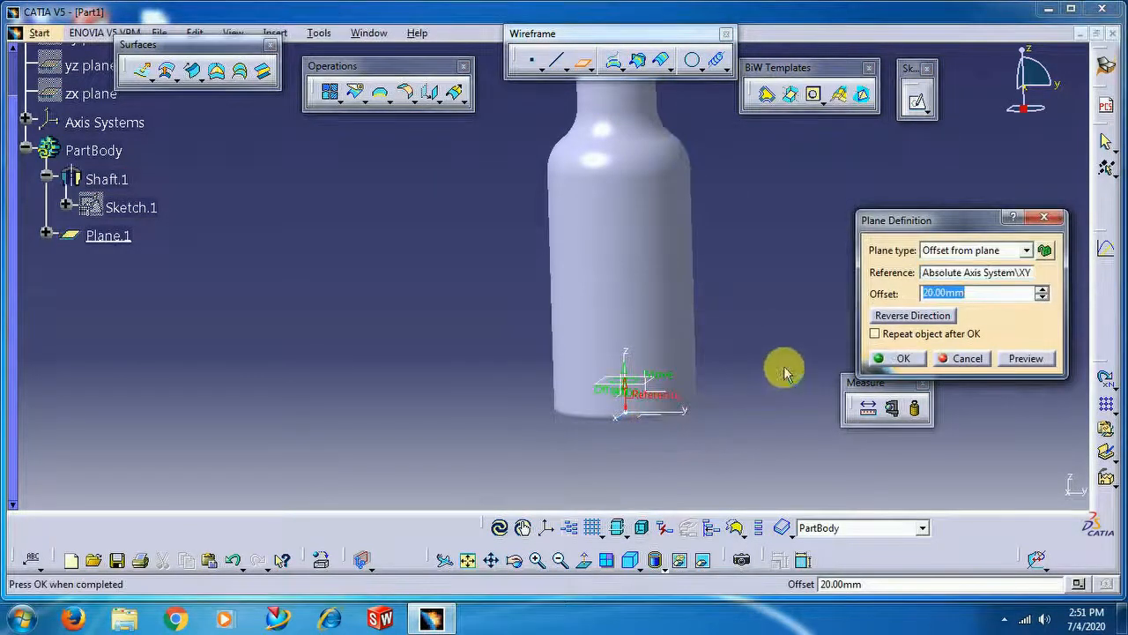
click(903, 359)
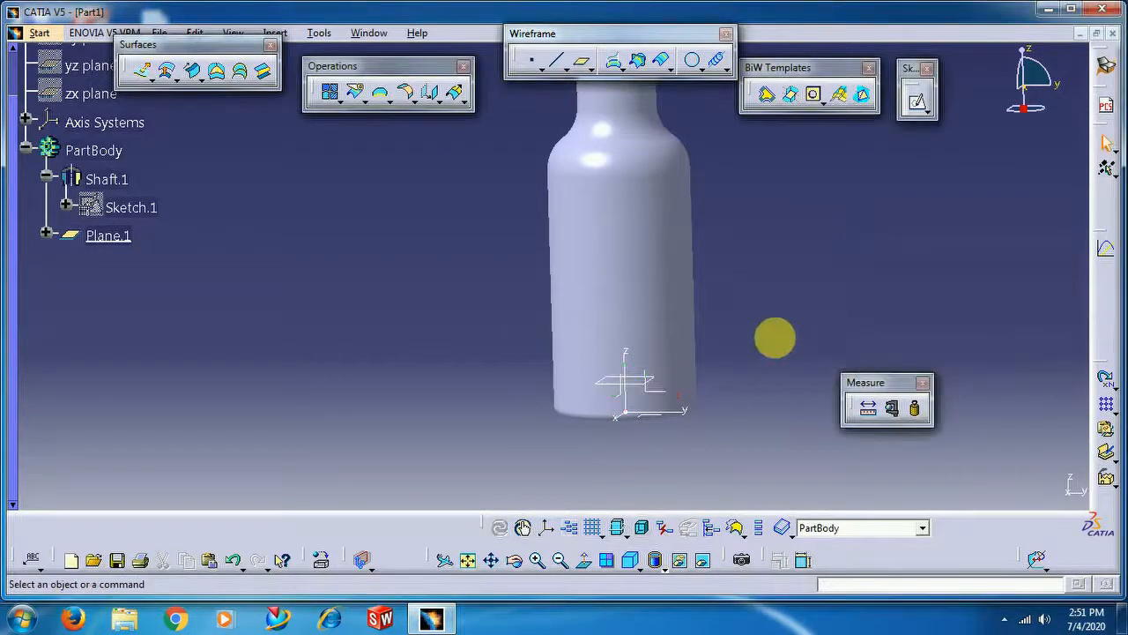
Start a sketch on the 20 mm offset plane and draw a circle about 103 mm in diameter centred on the origin
click(642, 387)
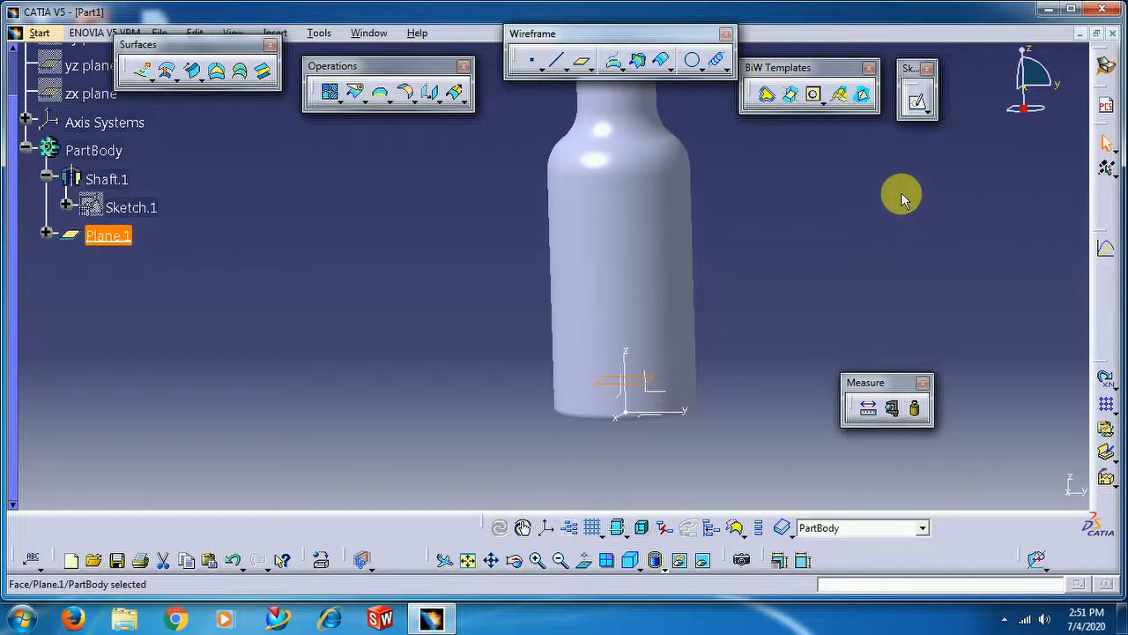
click(915, 124)
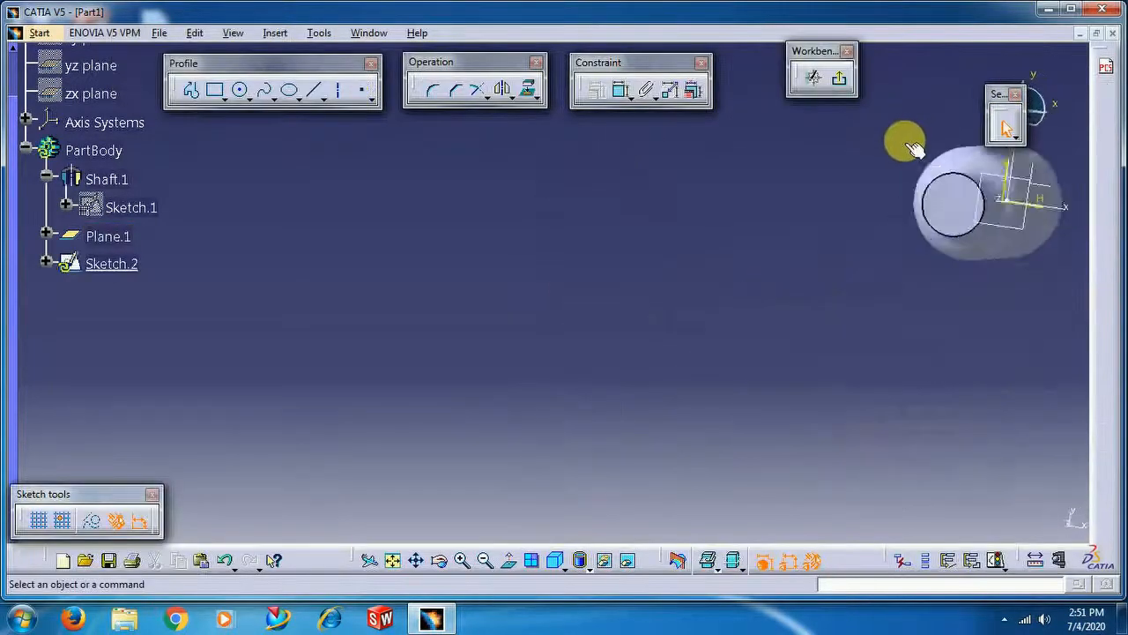
middle_drag(490, 345, 582, 269)
mouse_move(975, 203)
middle_down()
mouse_move(819, 277)
mouse_move(488, 394)
mouse_move(514, 343)
middle_up()
click(240, 90)
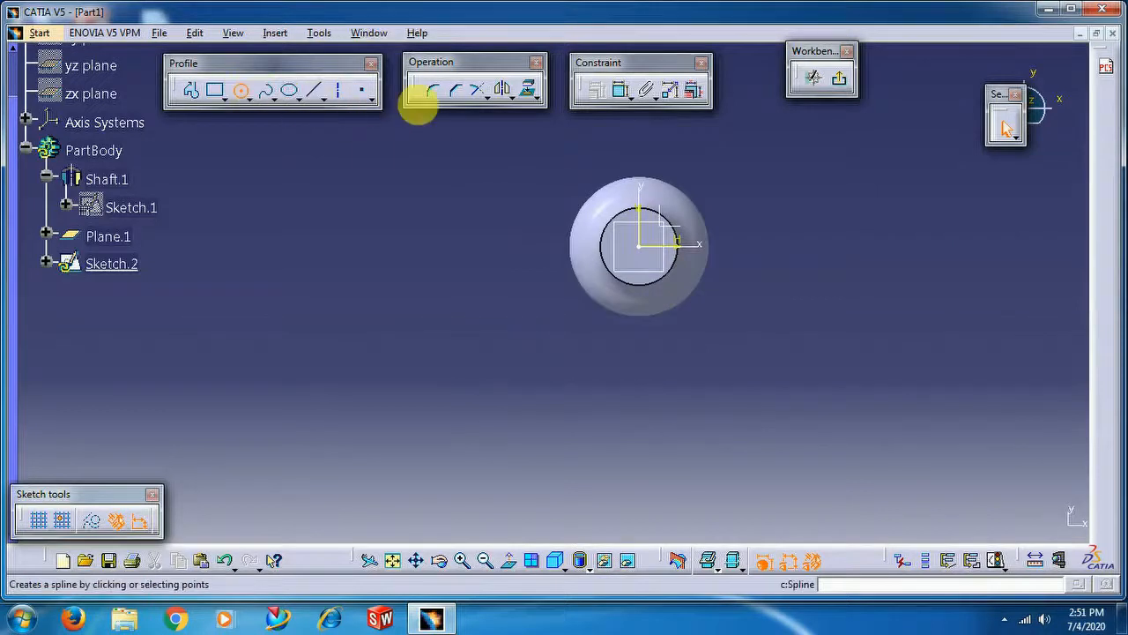
click(646, 251)
click(699, 194)
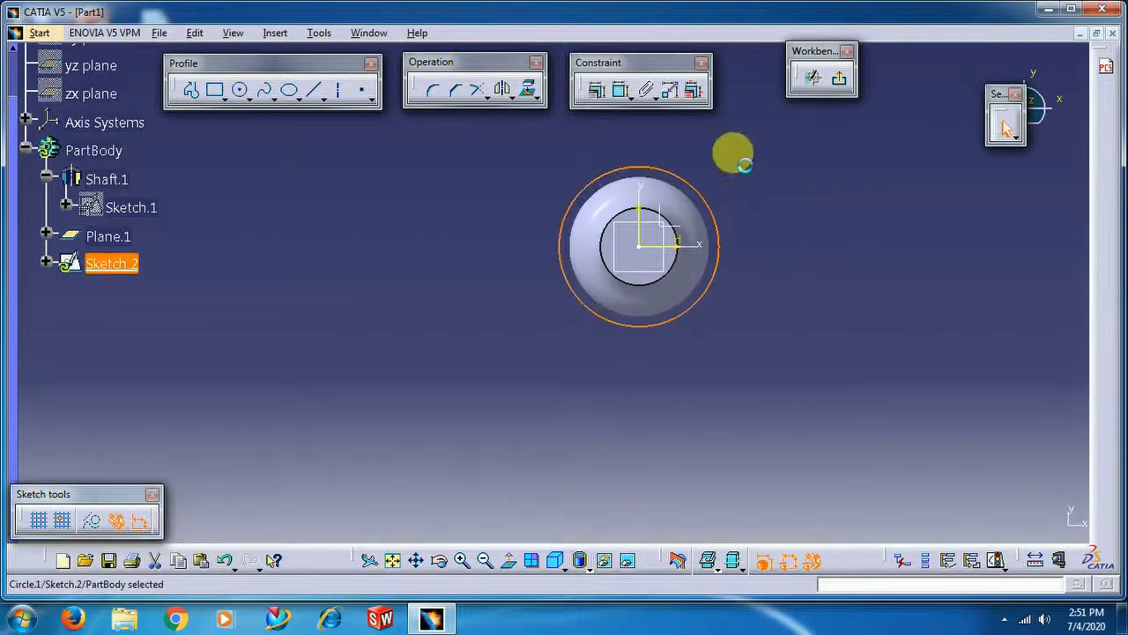
Dimension the circle's diameter and set it to 100 mm
click(623, 91)
click(773, 188)
double_click(773, 187)
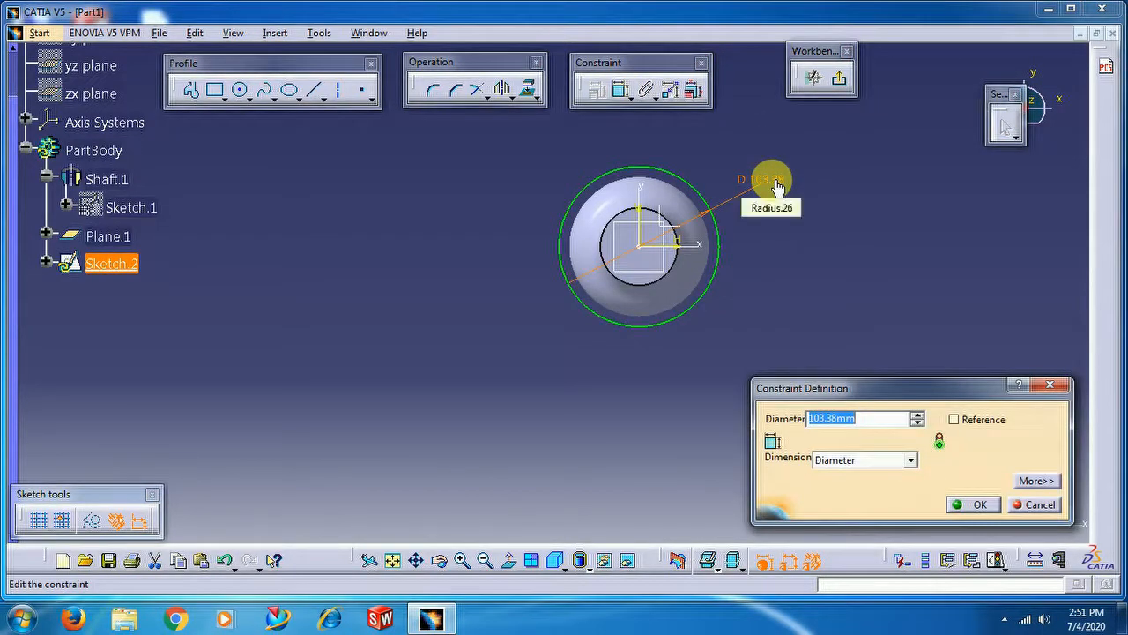
key(Return)
click(774, 183)
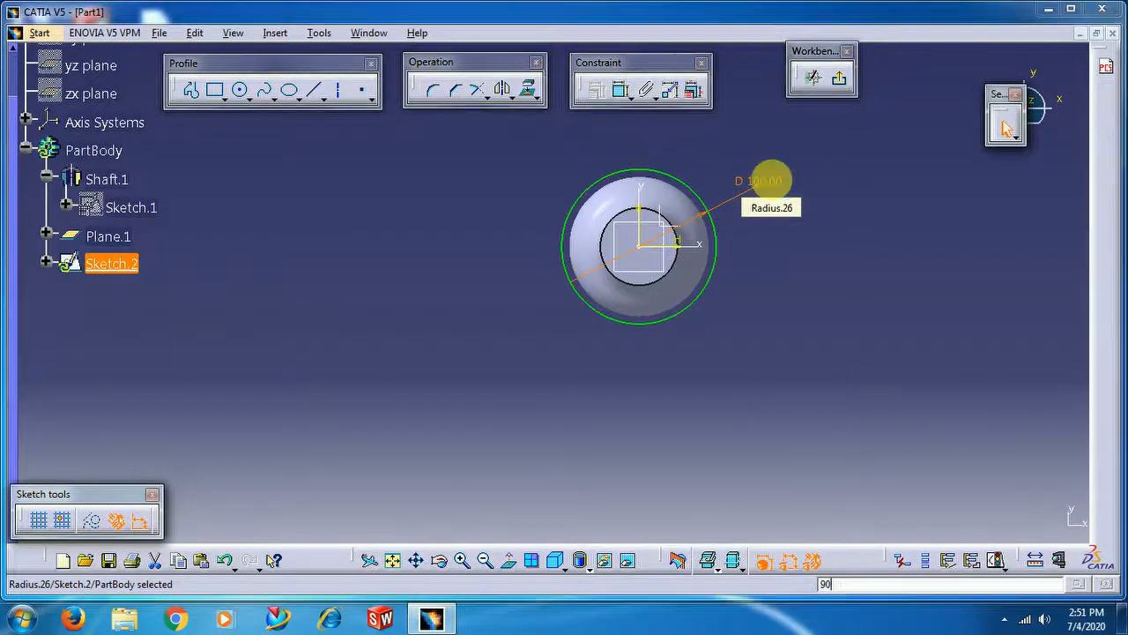
key(Return)
click(590, 346)
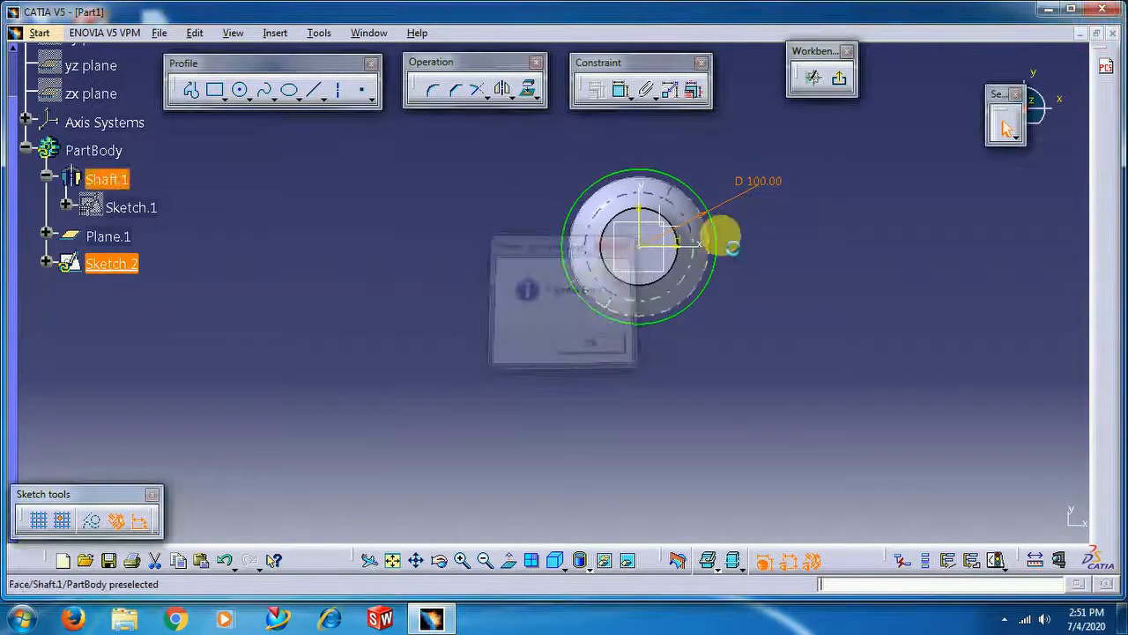
Set the circle's diameter to 80 mm
double_click(771, 183)
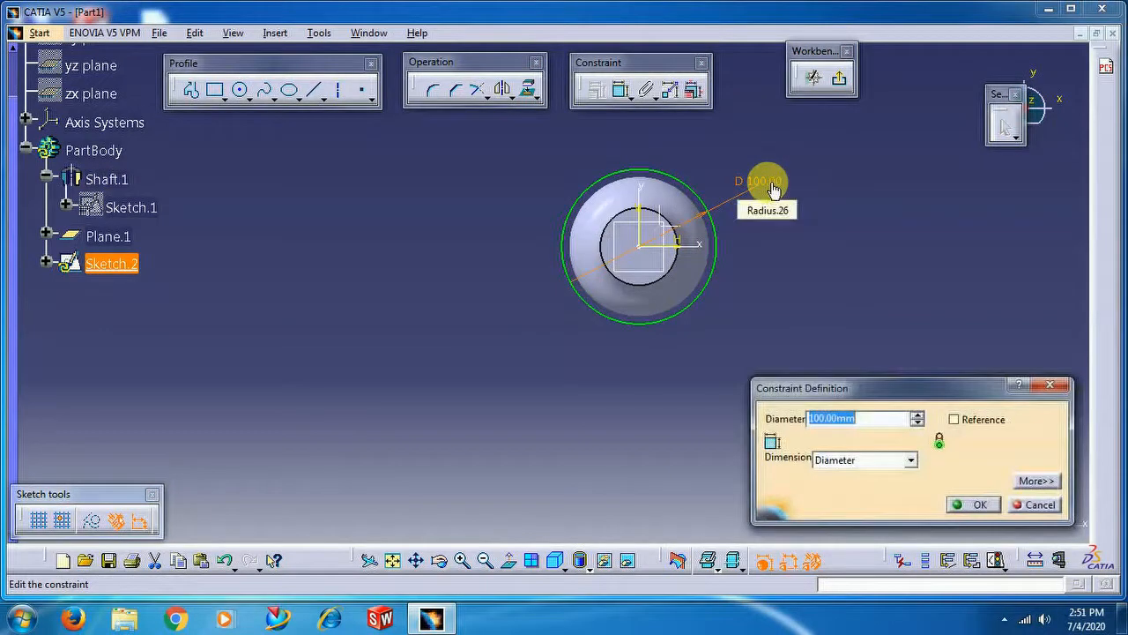
key(Return)
click(772, 187)
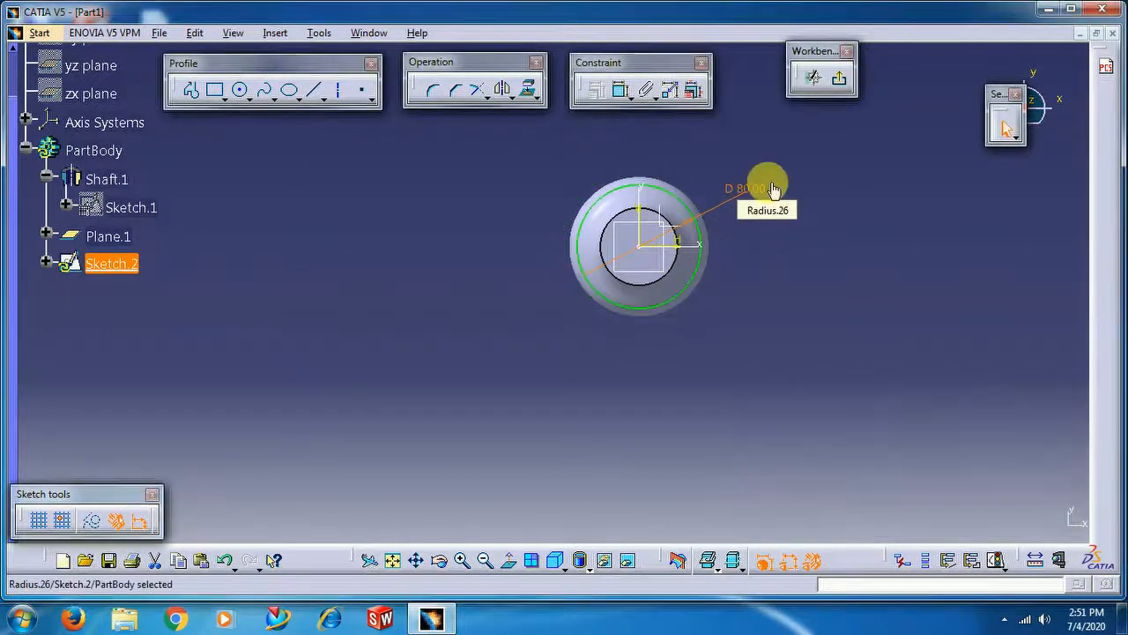
Enlarge the circle's diameter to match the bottle body and exit the sketch
double_click(772, 188)
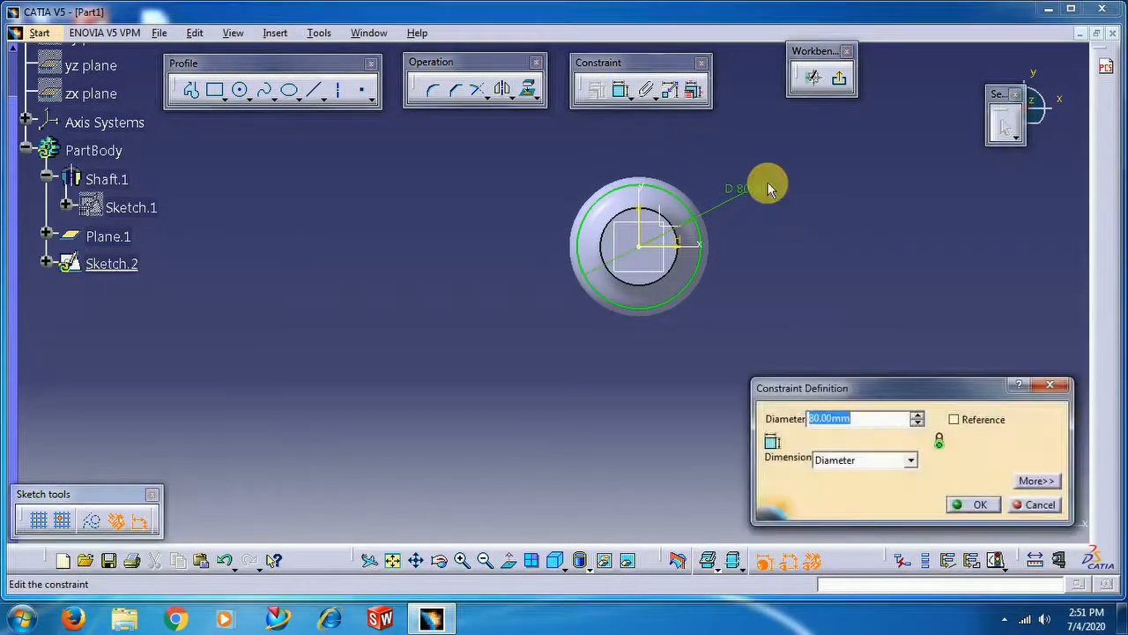
key(Return)
click(839, 78)
Start a sketch on the YZ plane and draw a three-point arched spline across the bottle's base, peaking on the vertical axis and ending on the horizontal axis
click(680, 297)
mouse_move(678, 294)
middle_down()
mouse_move(661, 259)
mouse_move(678, 217)
mouse_move(723, 290)
mouse_move(657, 373)
mouse_move(671, 378)
mouse_move(679, 373)
mouse_move(660, 345)
middle_up()
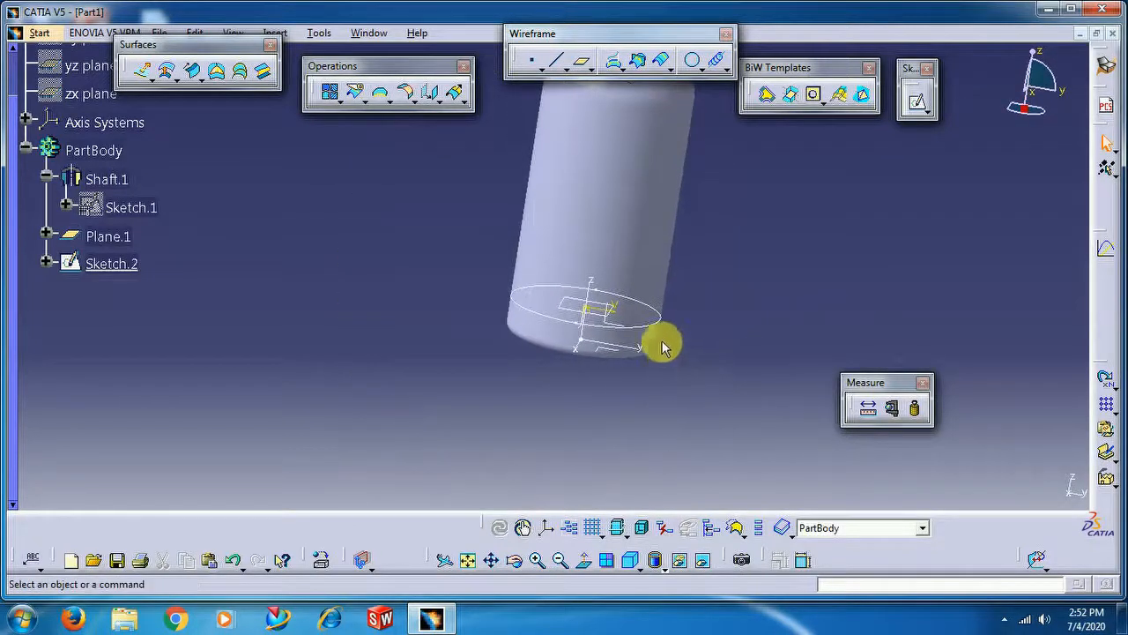
middle_drag(717, 249, 512, 276)
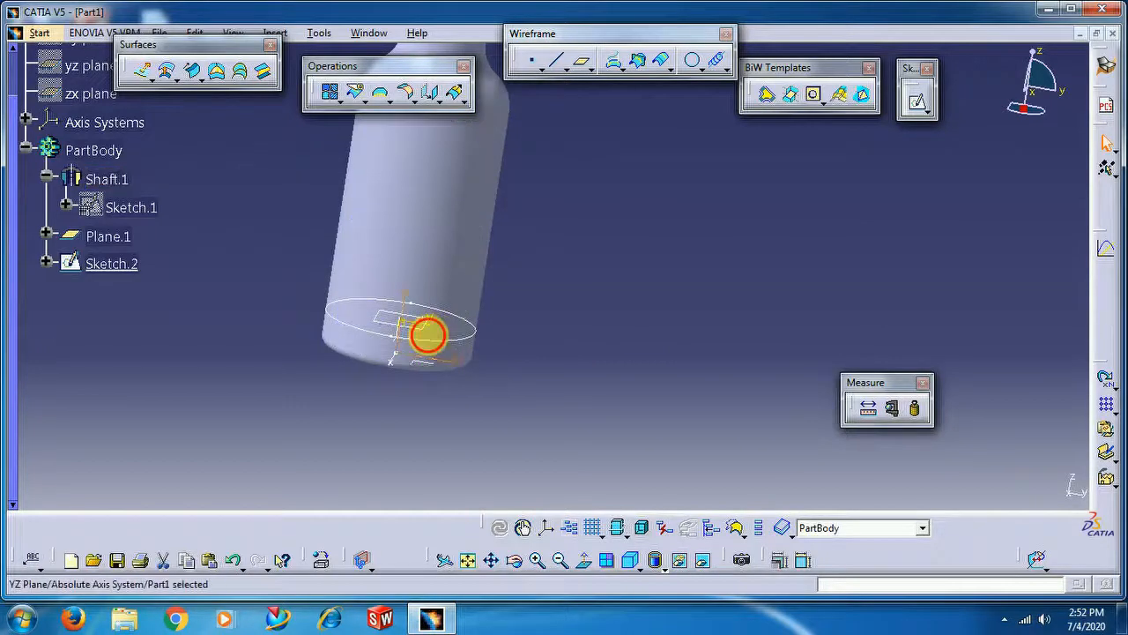
click(915, 104)
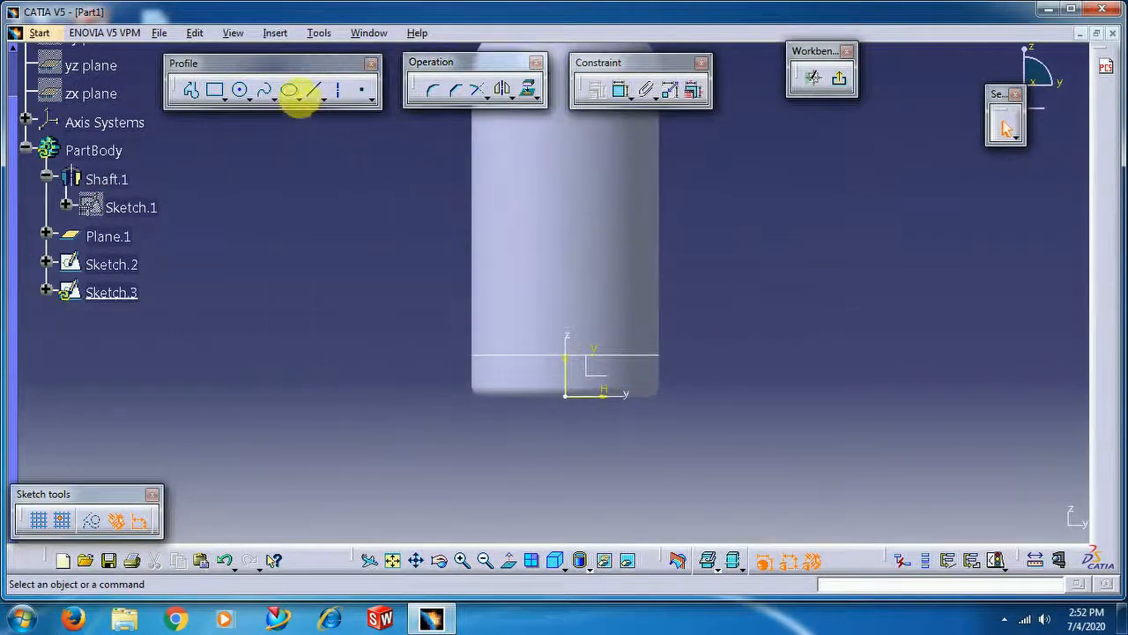
click(266, 95)
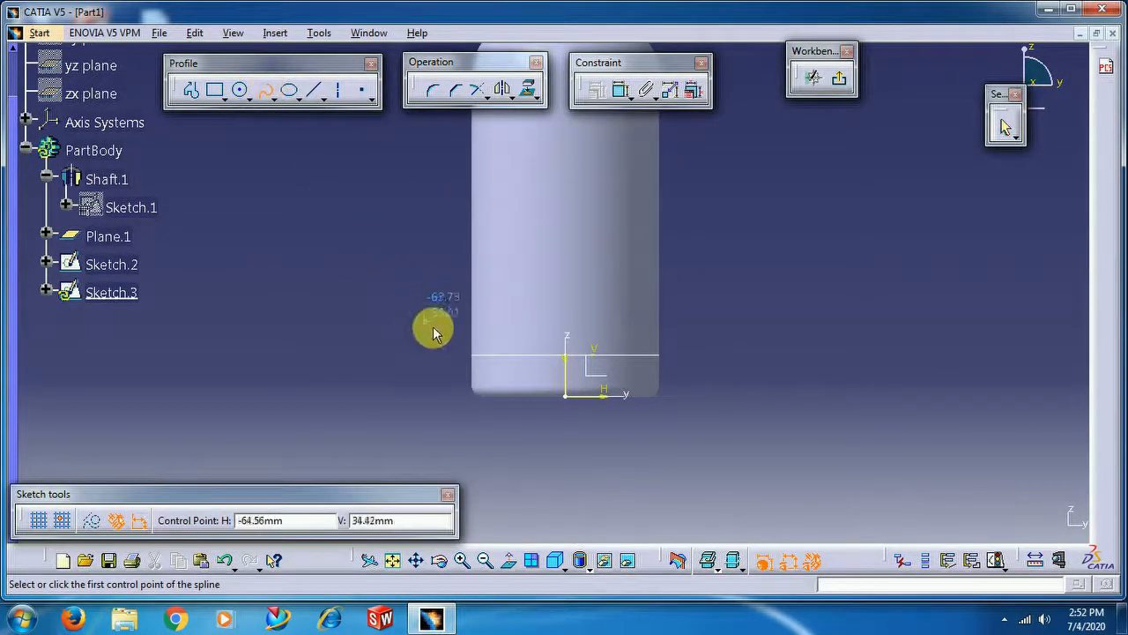
click(422, 385)
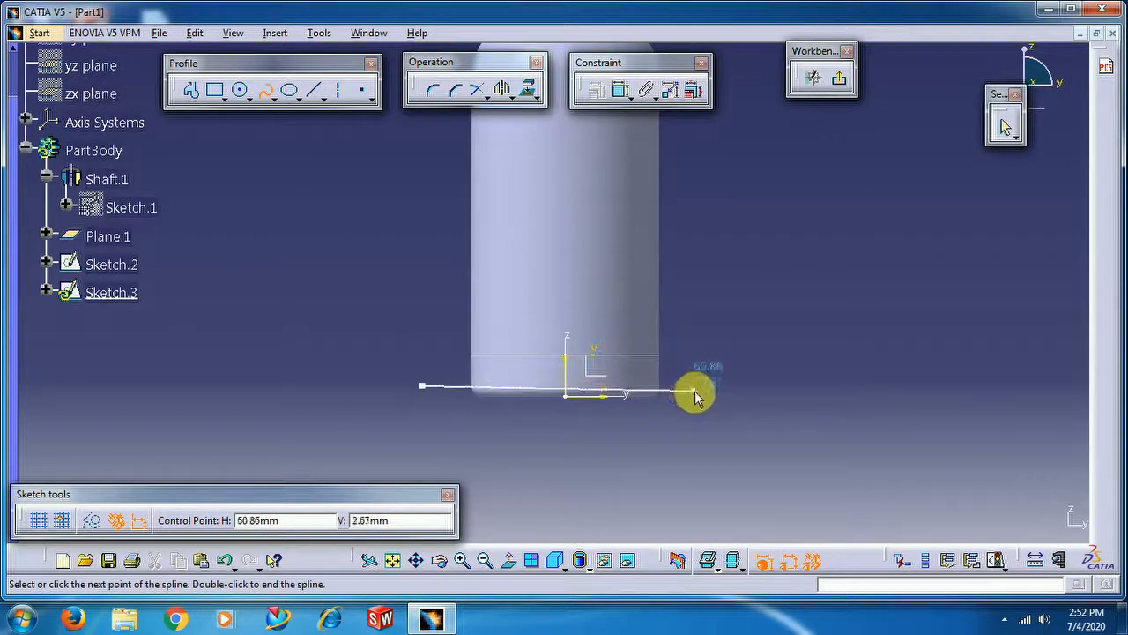
click(569, 356)
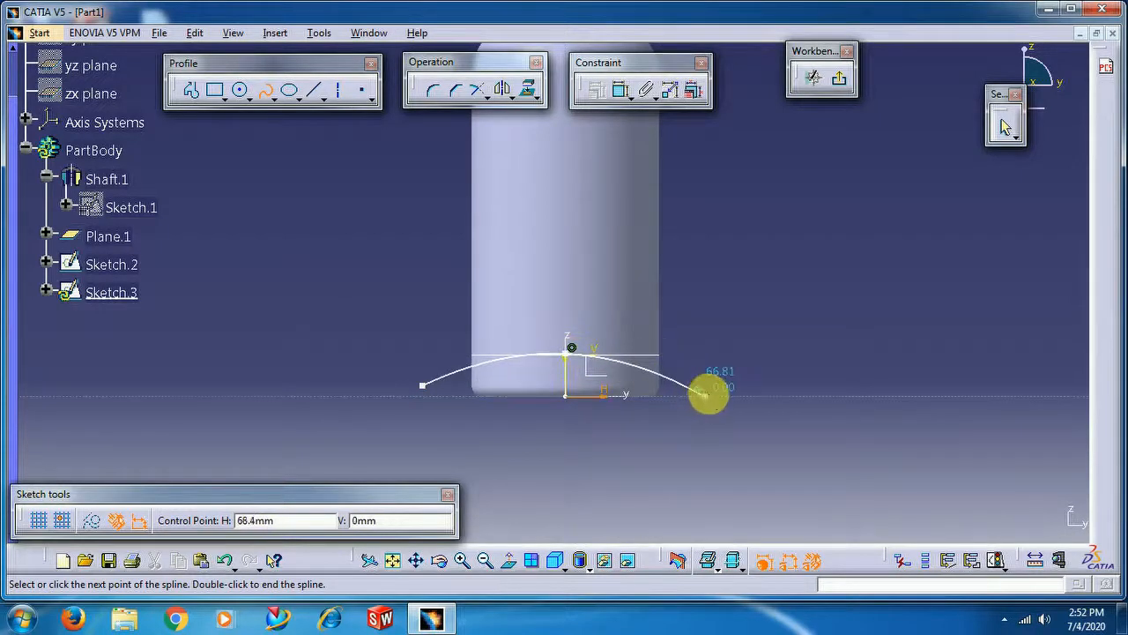
click(712, 396)
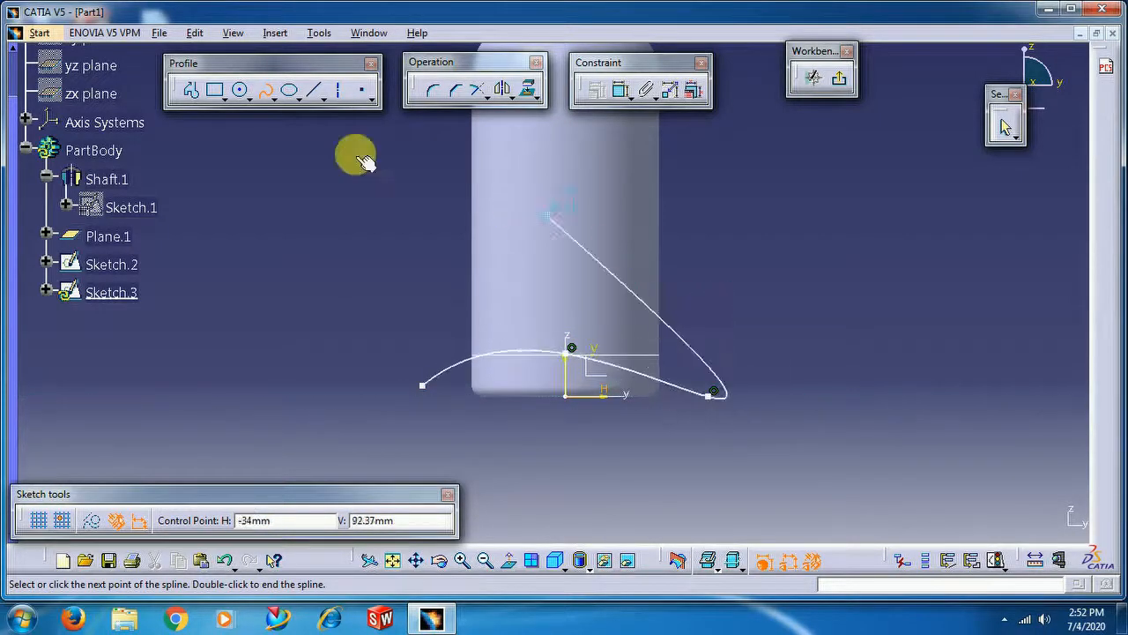
click(263, 90)
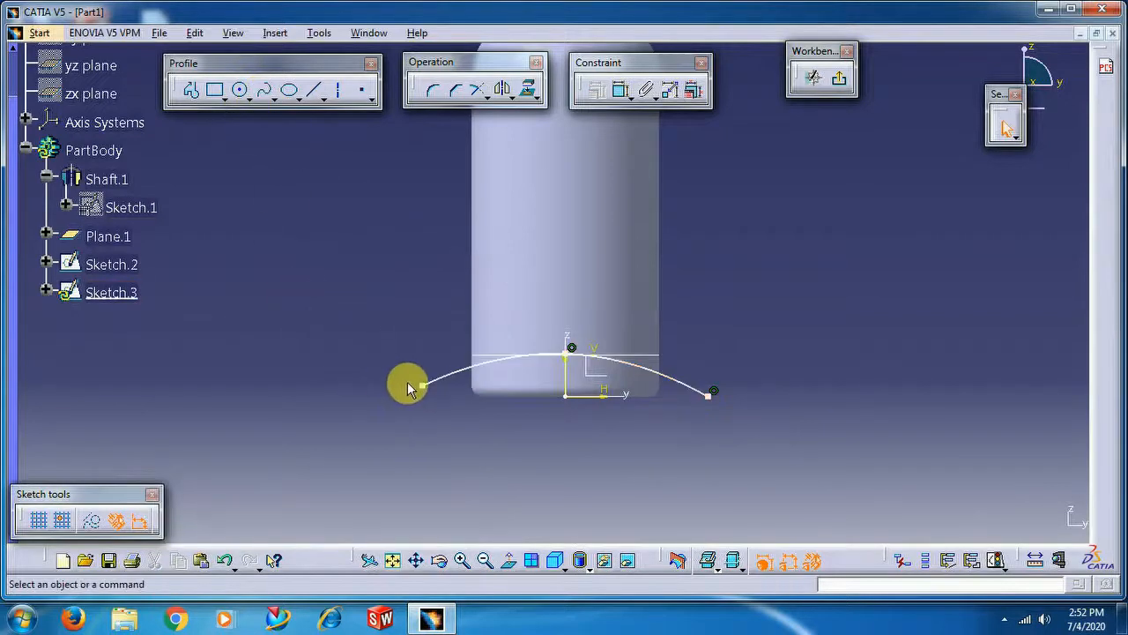
Make the spline's starting point coincident with the horizontal axis and exit the sketch
click(619, 89)
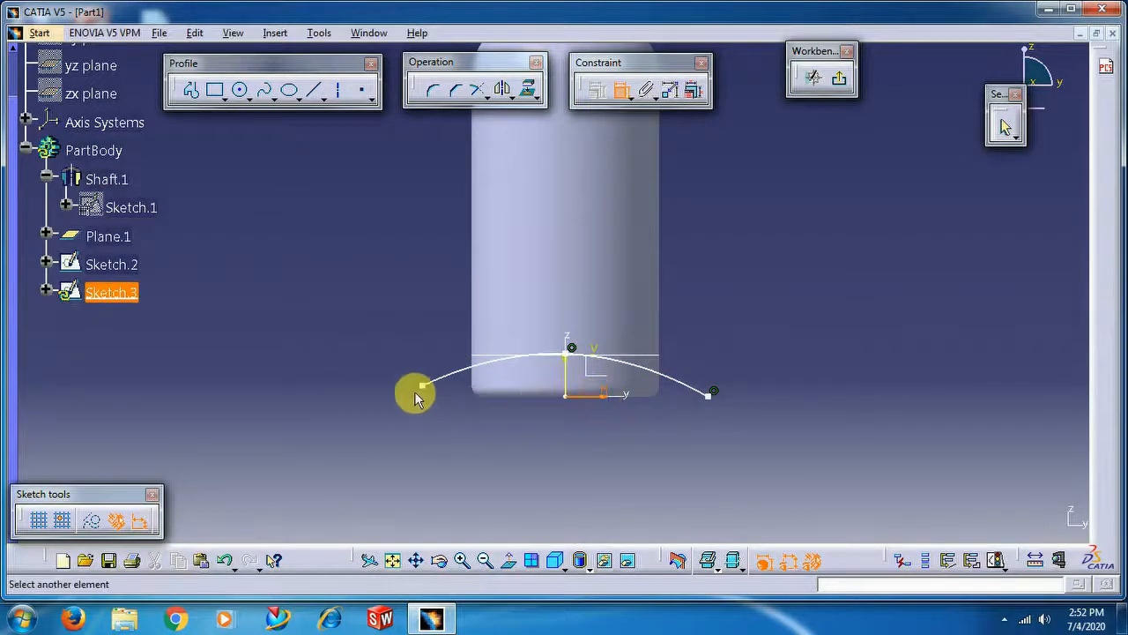
right_click(320, 338)
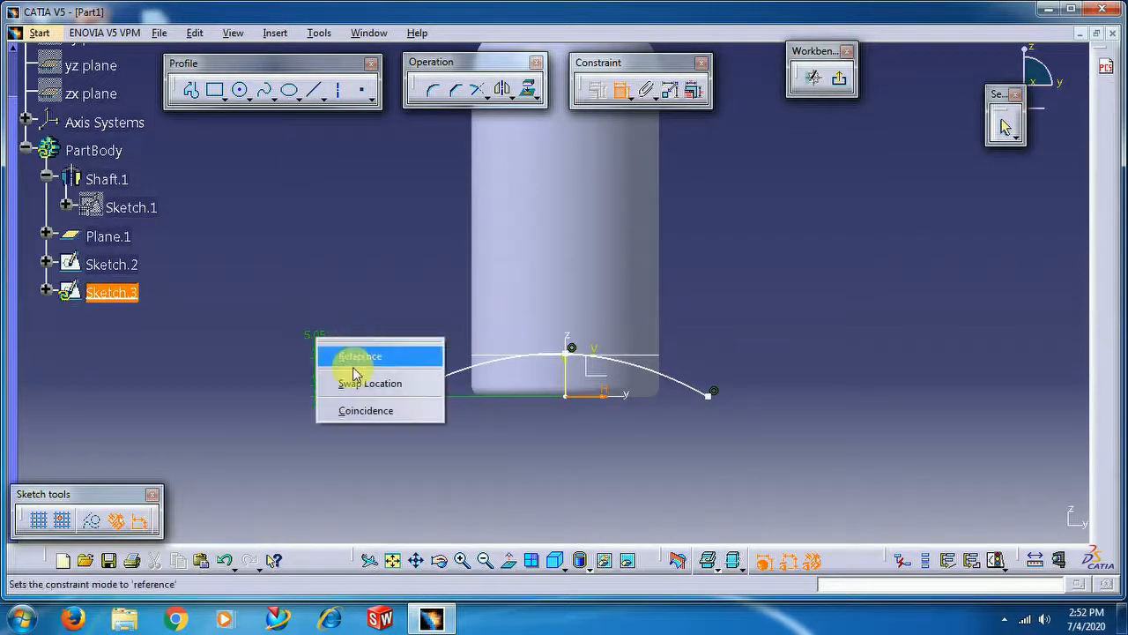
click(353, 408)
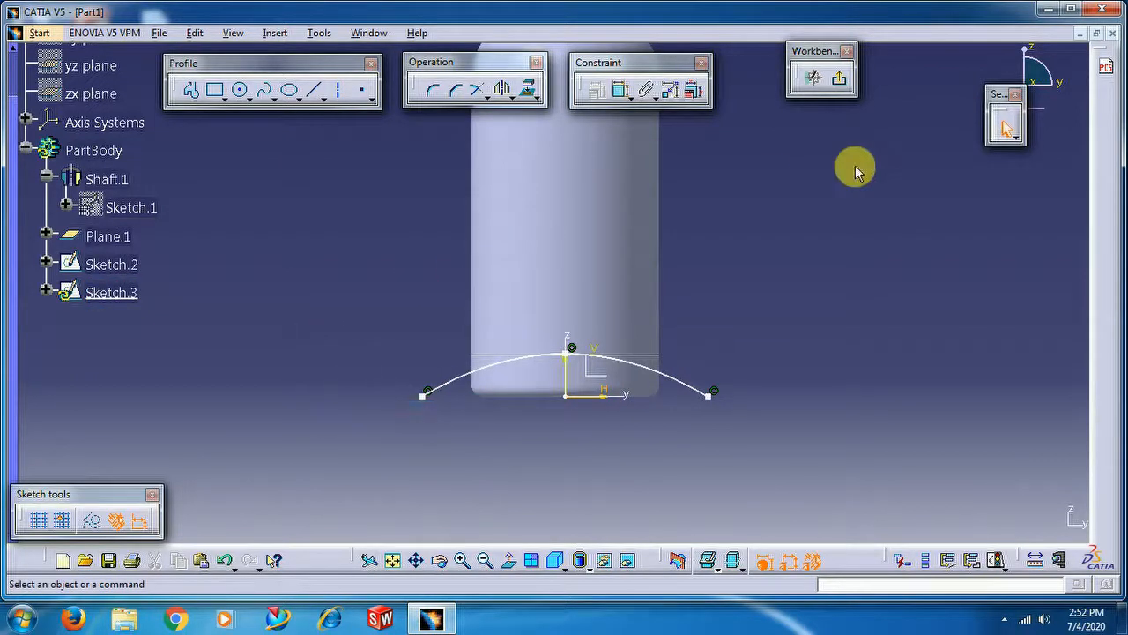
click(845, 83)
Create a Combine curve of type Normal from the spline sketch (Sketch.3) and the circle sketch (Sketch.2)
middle_drag(713, 335, 723, 244)
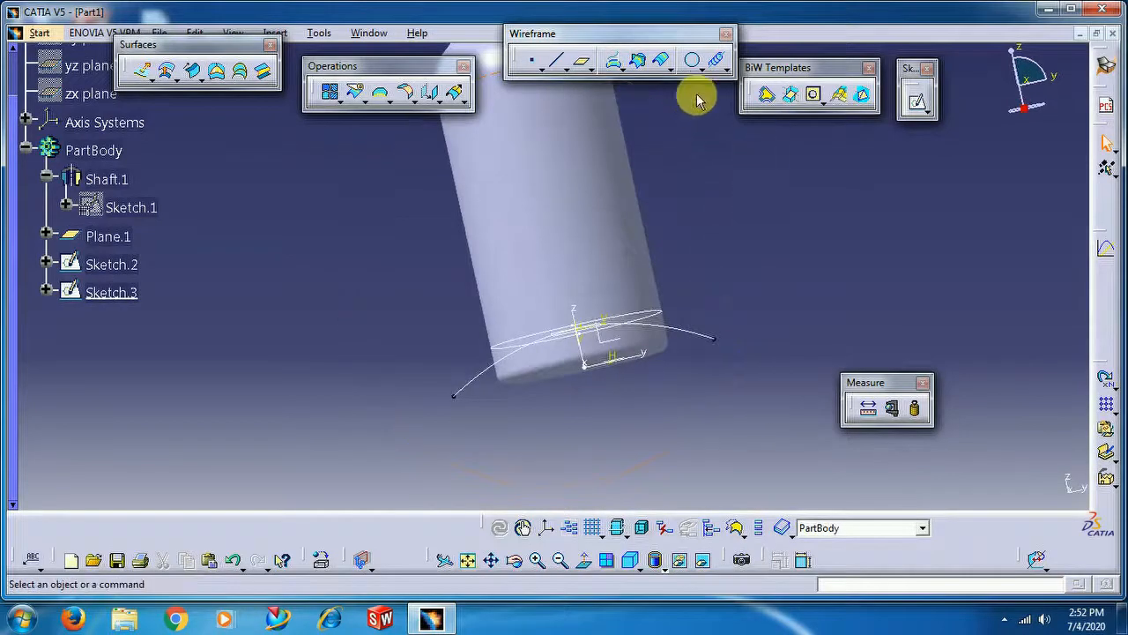
click(633, 72)
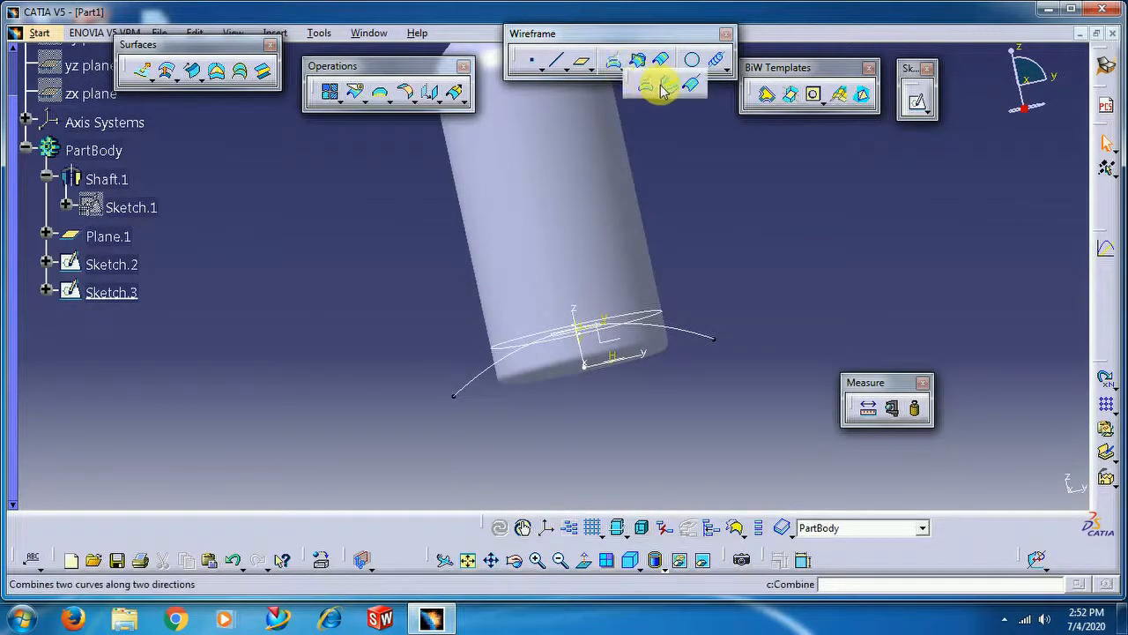
click(668, 86)
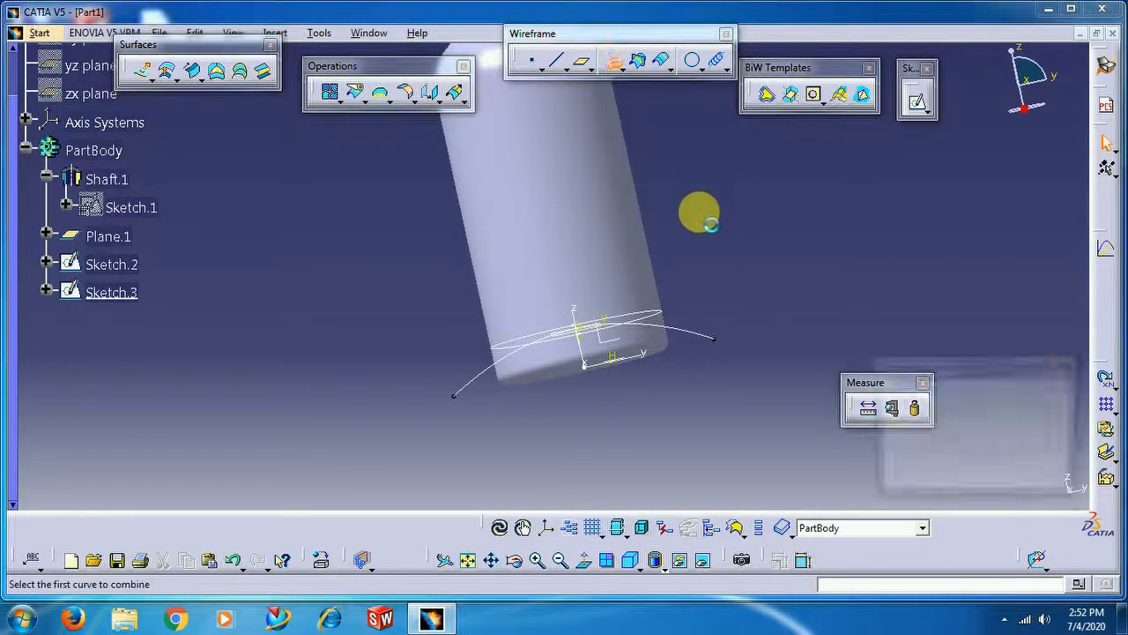
middle_drag(667, 211, 692, 302)
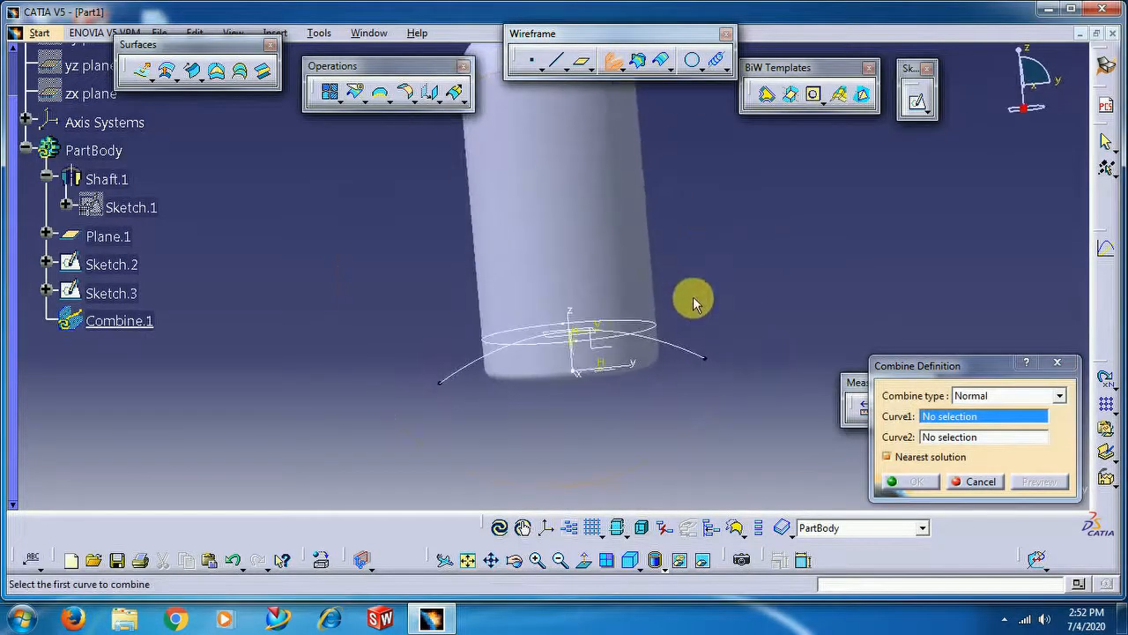
click(696, 355)
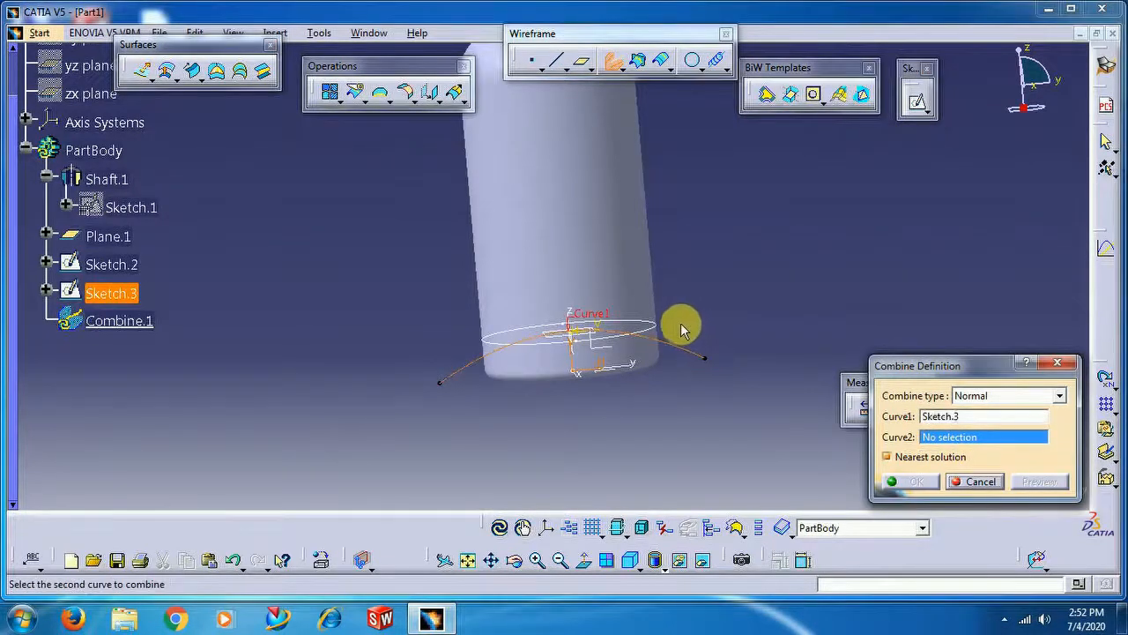
click(660, 332)
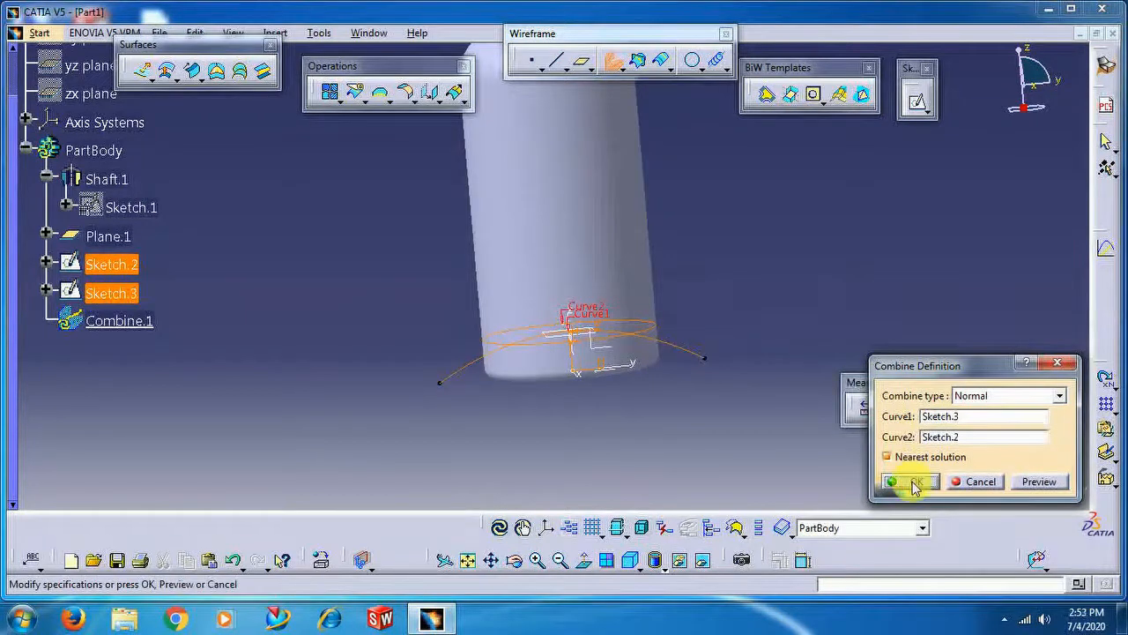
click(913, 483)
Examine the combined curve around the bottle's base from several angles
mouse_move(712, 304)
middle_down()
mouse_move(680, 247)
mouse_move(681, 275)
mouse_move(617, 260)
middle_up()
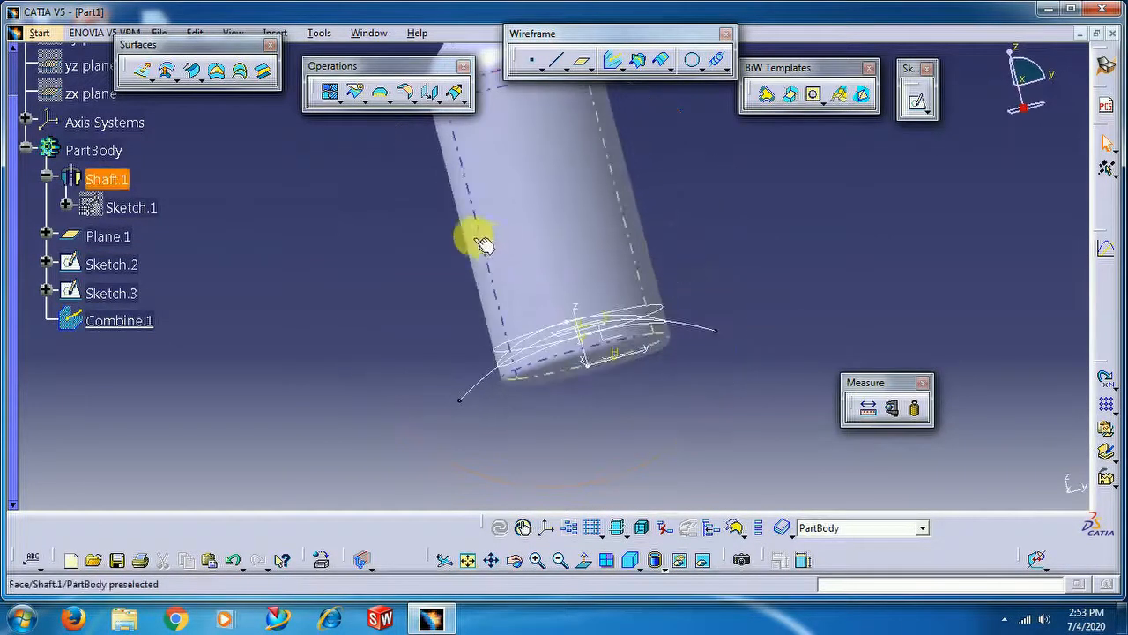
middle_drag(415, 235, 582, 304)
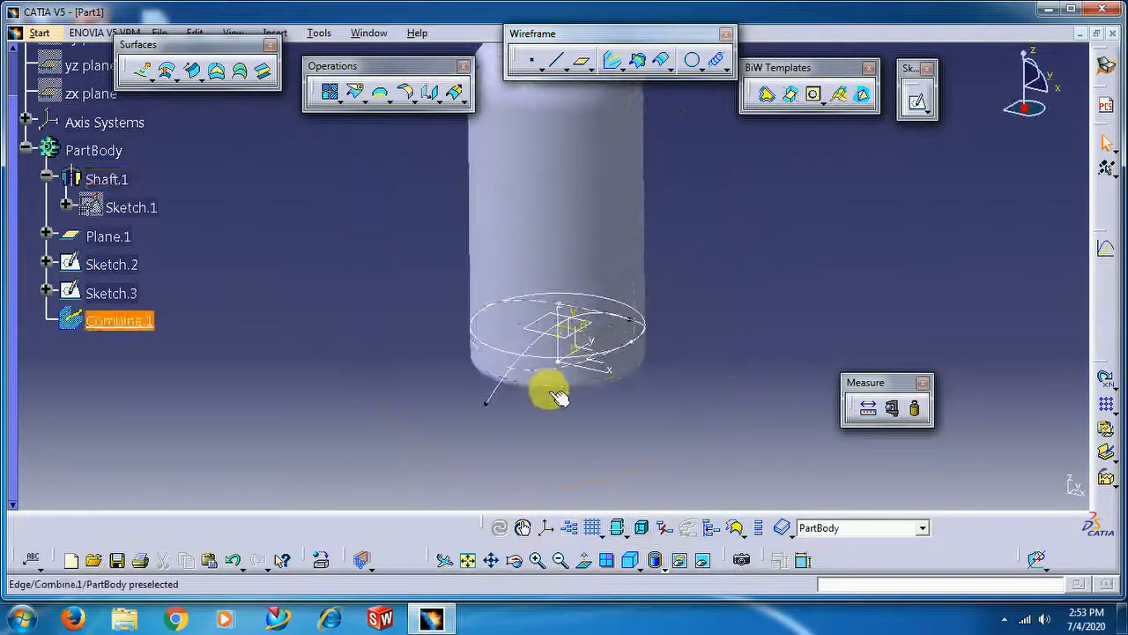
middle_drag(648, 388, 617, 395)
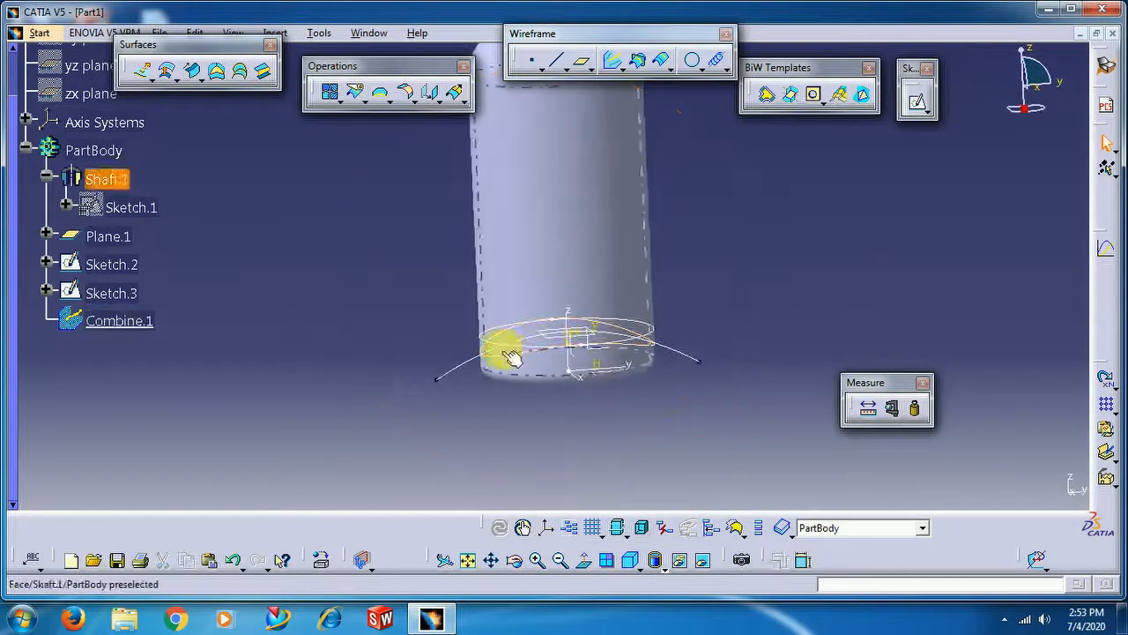
click(119, 321)
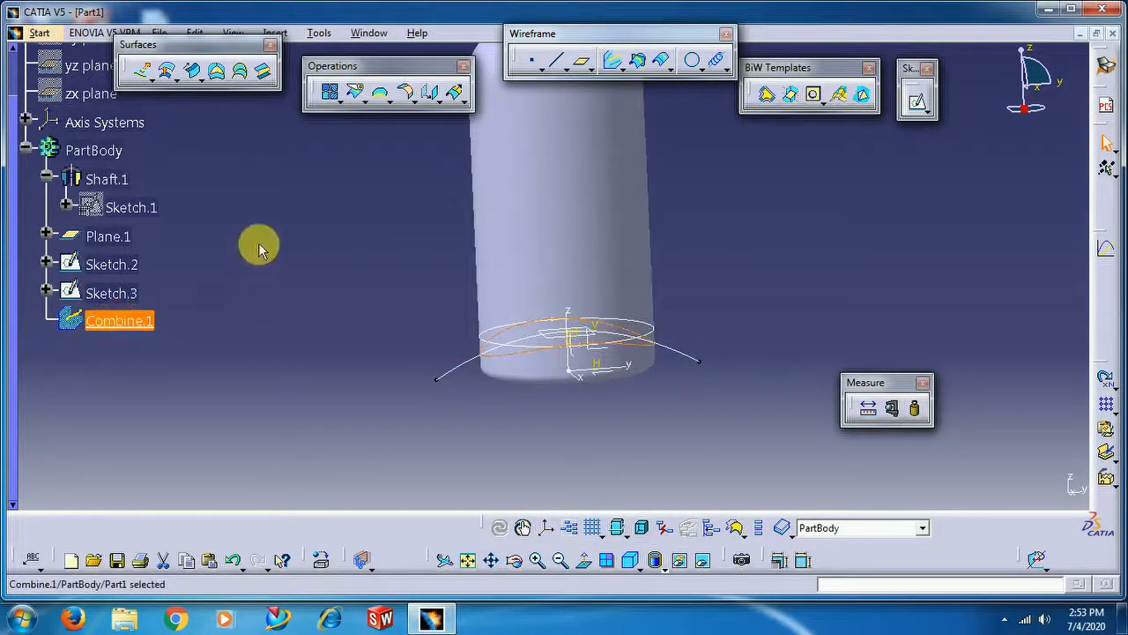
middle_drag(318, 267, 551, 289)
mouse_move(662, 315)
middle_down()
mouse_move(616, 239)
mouse_move(667, 299)
mouse_move(624, 350)
mouse_move(640, 323)
mouse_move(653, 338)
mouse_move(649, 295)
mouse_move(594, 356)
mouse_move(662, 332)
middle_up()
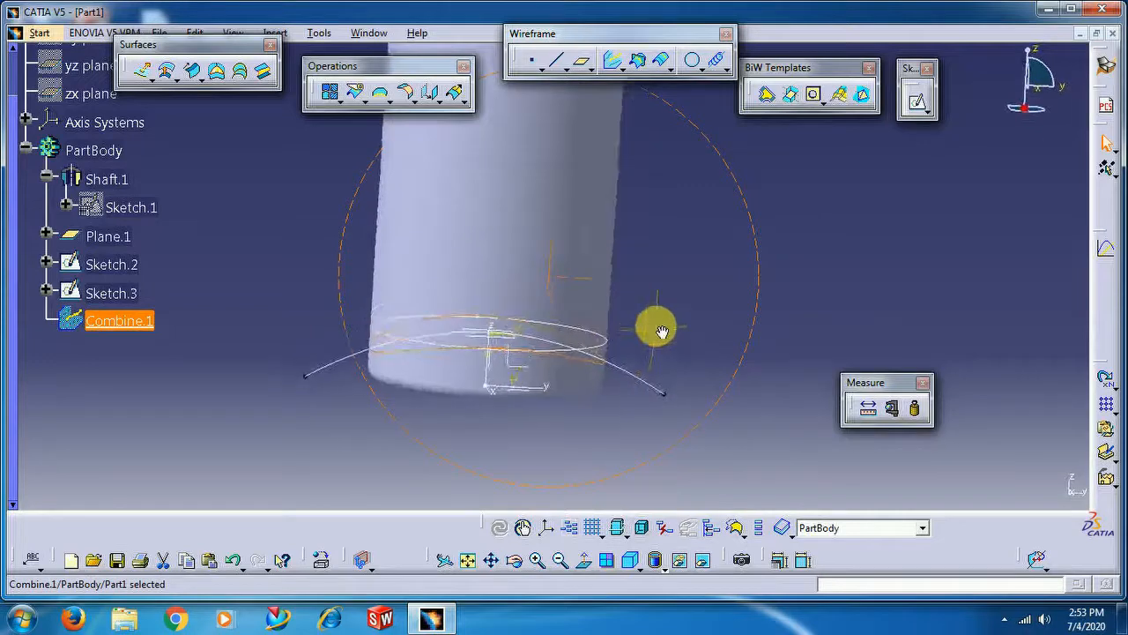
click(578, 428)
middle_drag(579, 433, 621, 426)
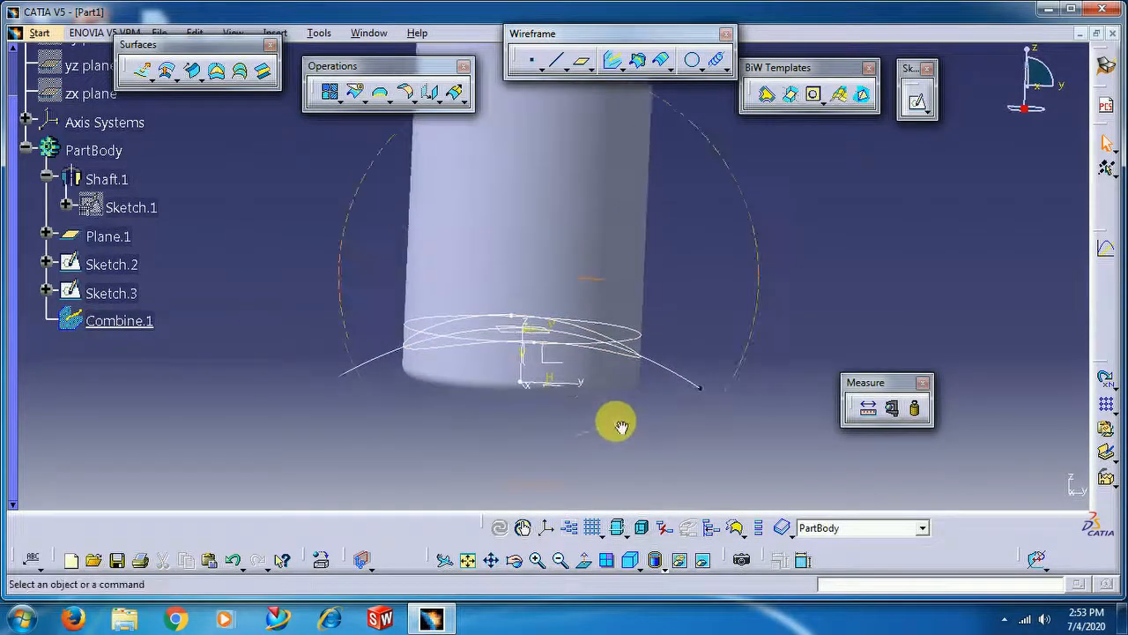
Review the arched spline in Sketch.3 and examine the combined curve around the bottle's base
double_click(672, 382)
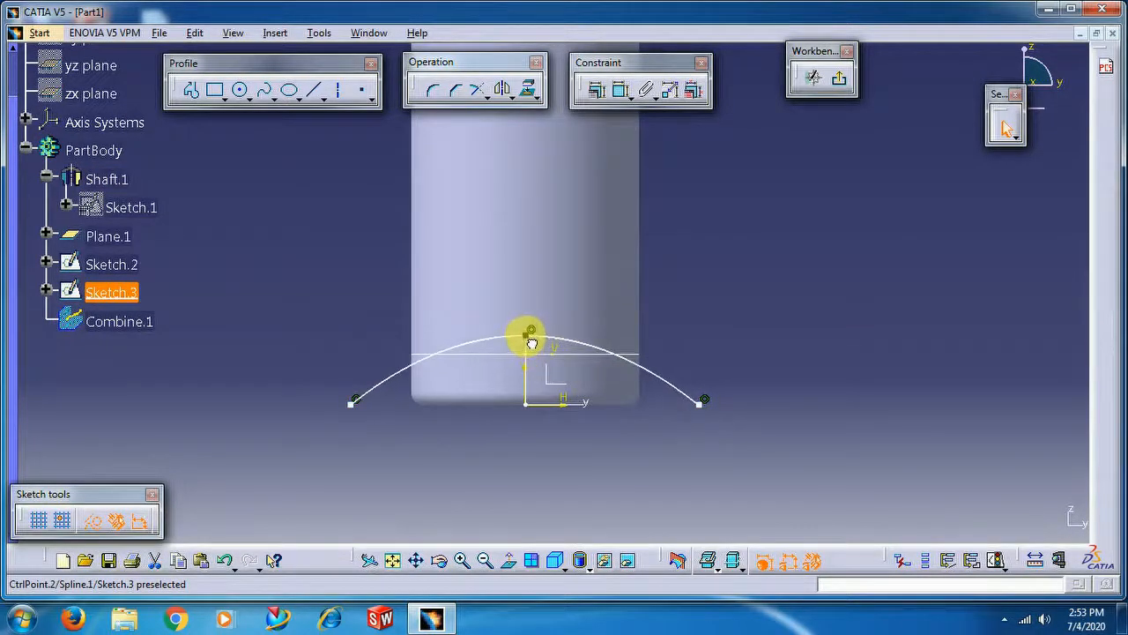
click(702, 324)
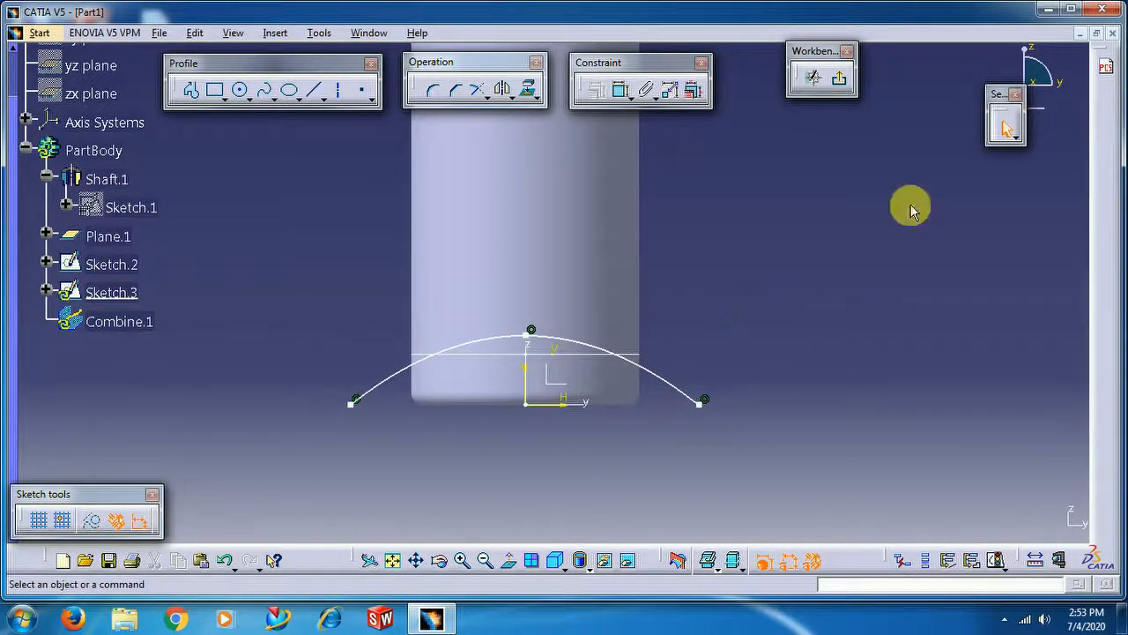
click(839, 77)
mouse_move(339, 275)
middle_down()
mouse_move(372, 315)
mouse_move(426, 272)
mouse_move(408, 252)
mouse_move(318, 282)
middle_up()
mouse_move(522, 242)
middle_down()
mouse_move(511, 287)
mouse_move(574, 259)
mouse_move(573, 282)
mouse_move(574, 261)
middle_up()
click(132, 320)
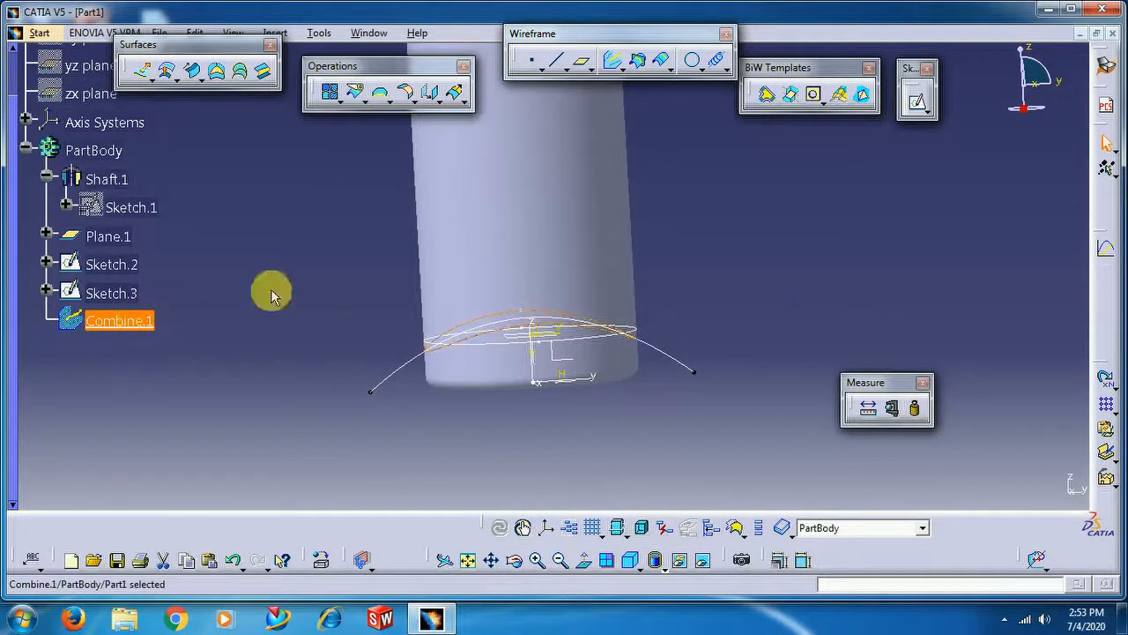
mouse_move(641, 438)
middle_down()
mouse_move(631, 403)
mouse_move(644, 431)
mouse_move(608, 438)
mouse_move(609, 466)
mouse_move(616, 441)
middle_up()
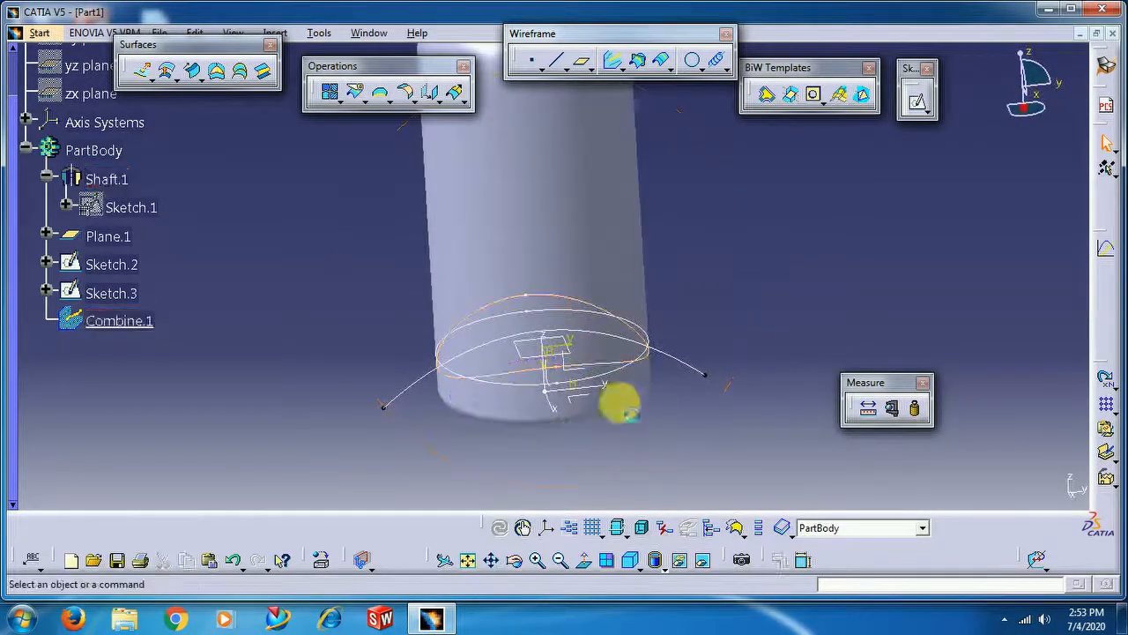
Increase the offset of the circle's plane (Plane.1) above the XY plane
double_click(533, 363)
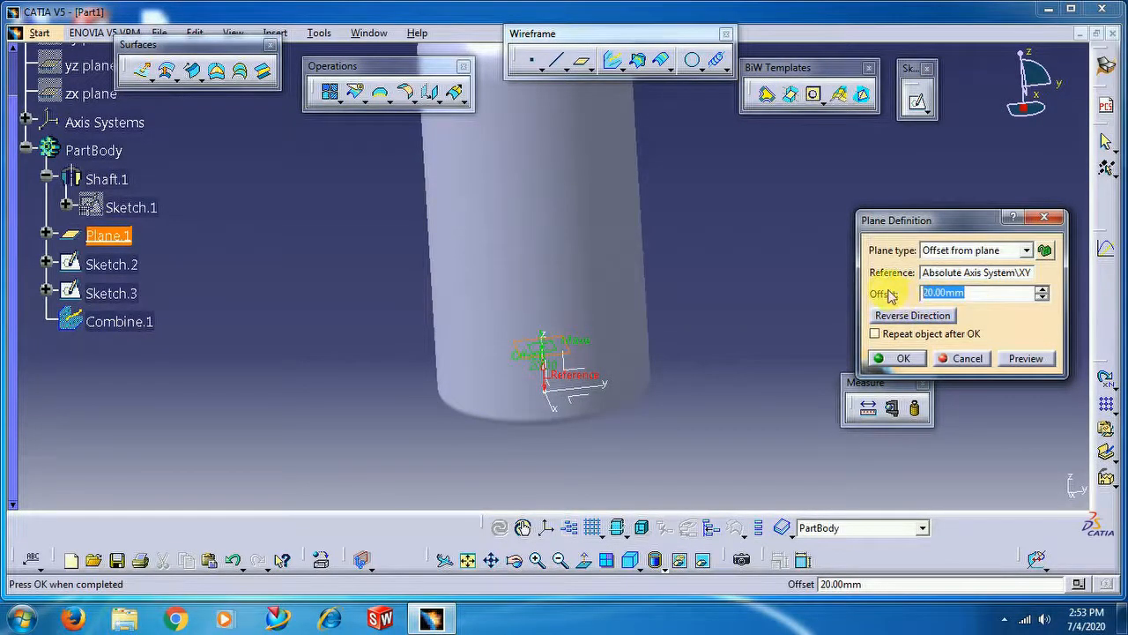
key(Return)
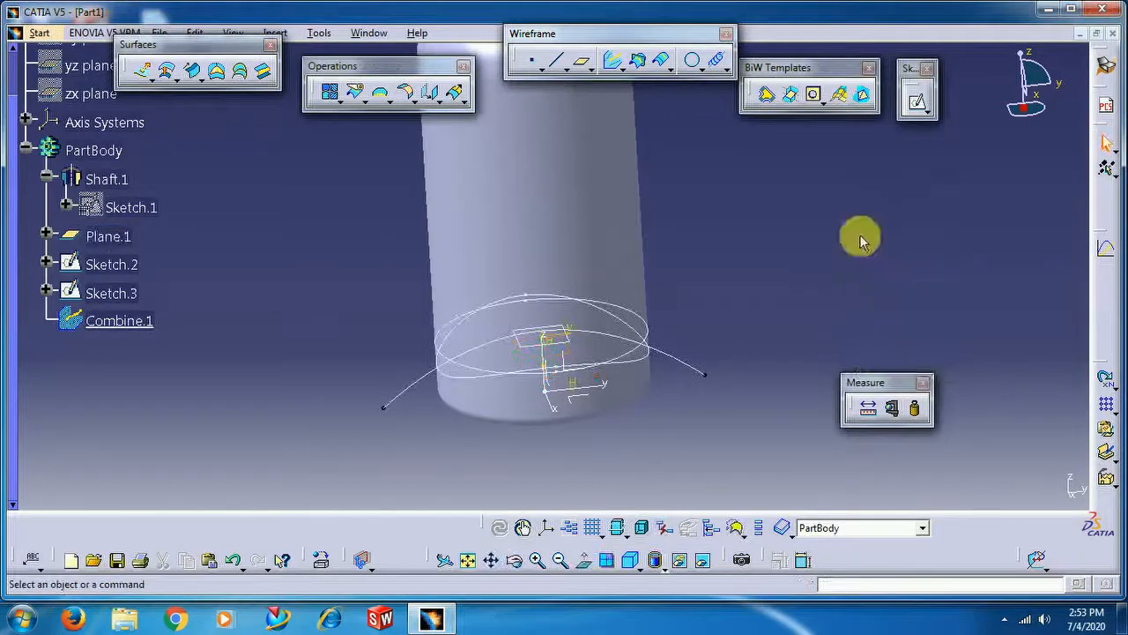
middle_drag(656, 399, 585, 426)
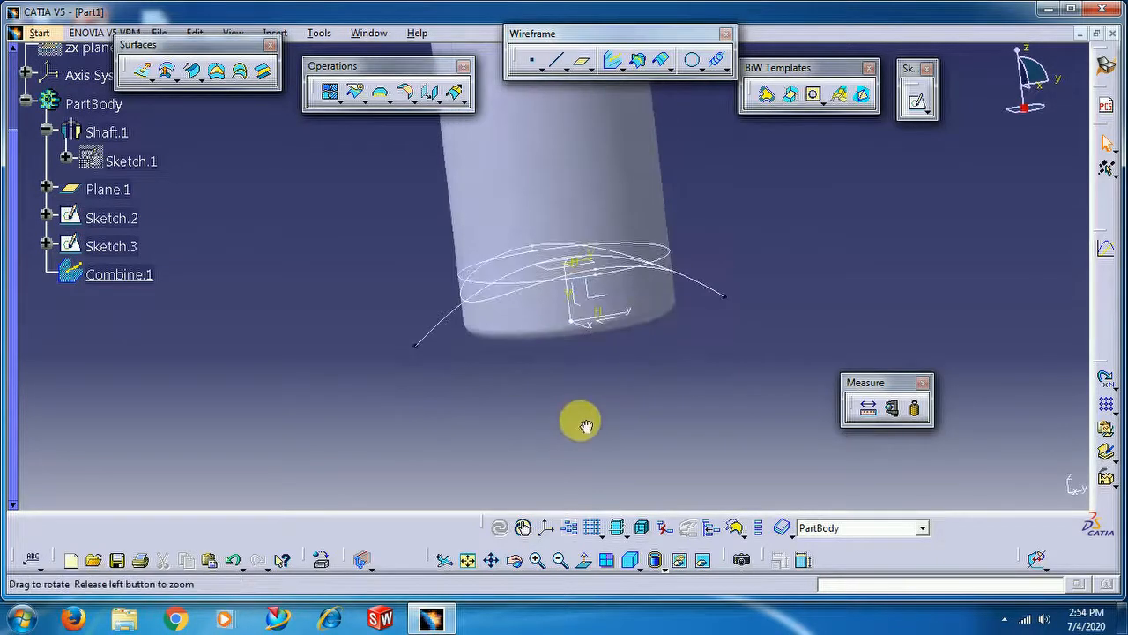
Hide the spline sketch (Sketch.3) and the circle sketch (Sketch.2), keeping the combined curve shown
right_click(433, 342)
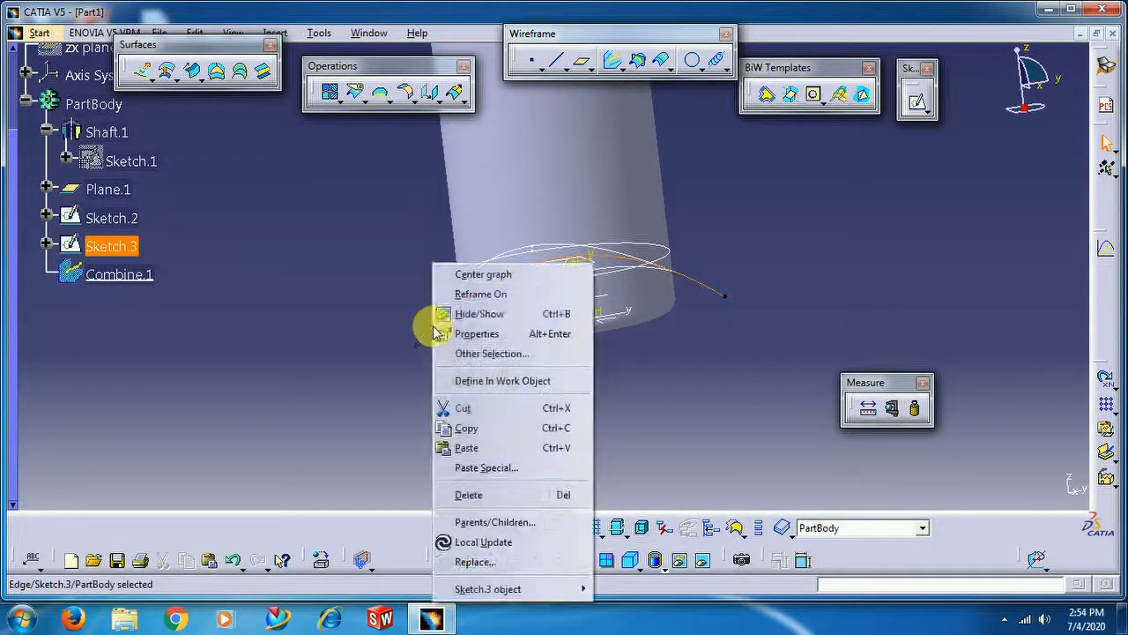
click(479, 315)
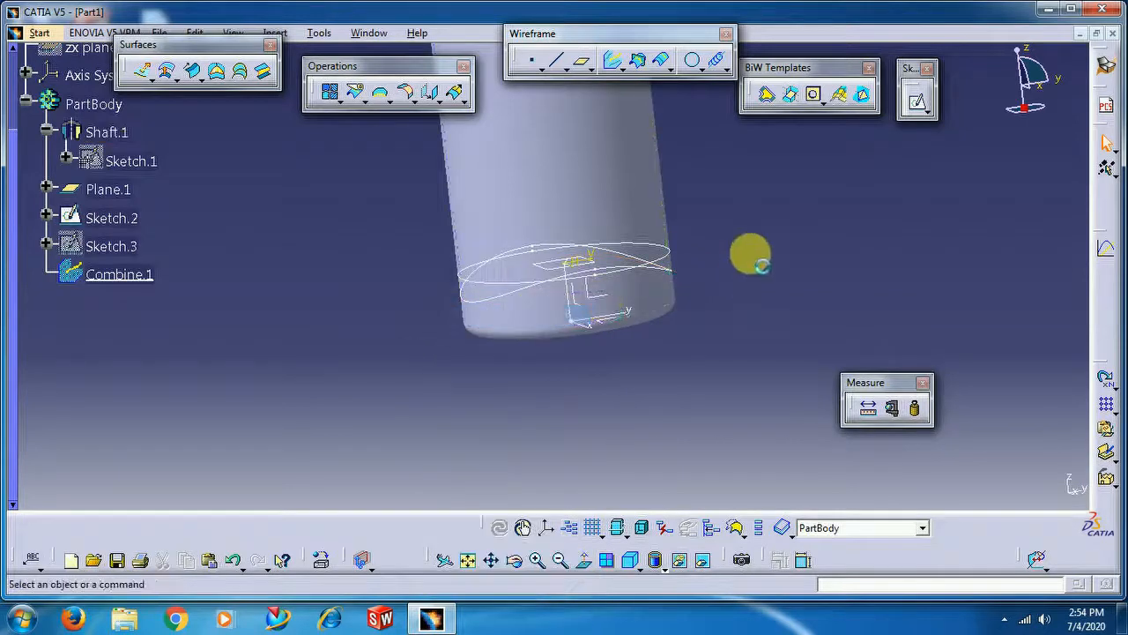
right_click(673, 256)
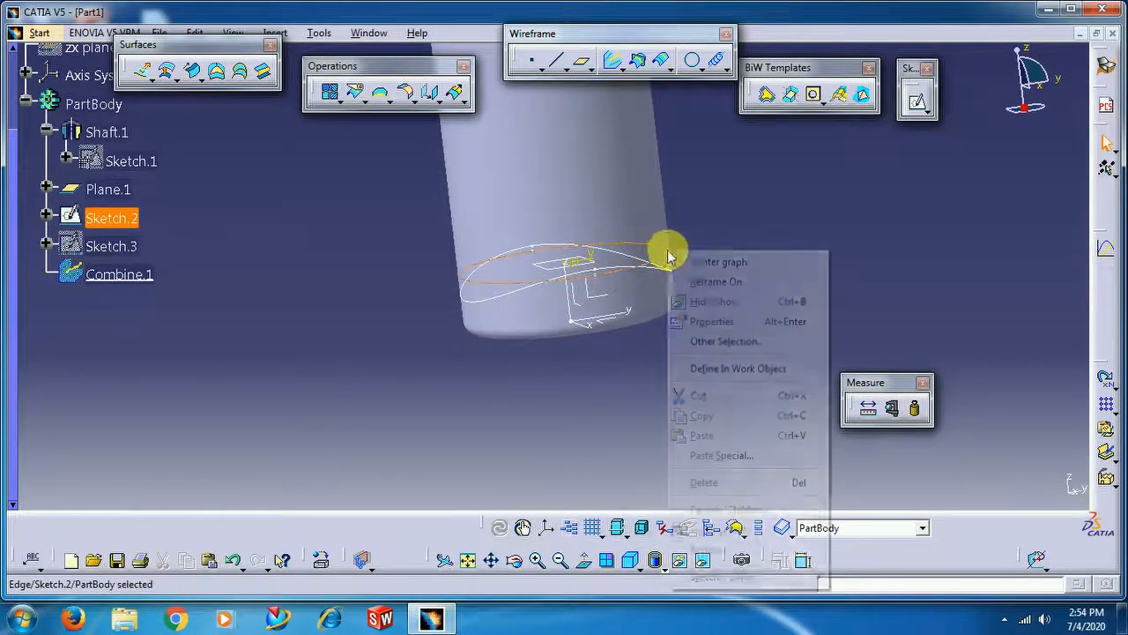
click(710, 303)
Examine the bottle's overall shape and the combined curve around its base from all sides
middle_drag(655, 389, 698, 315)
middle_drag(393, 295, 599, 333)
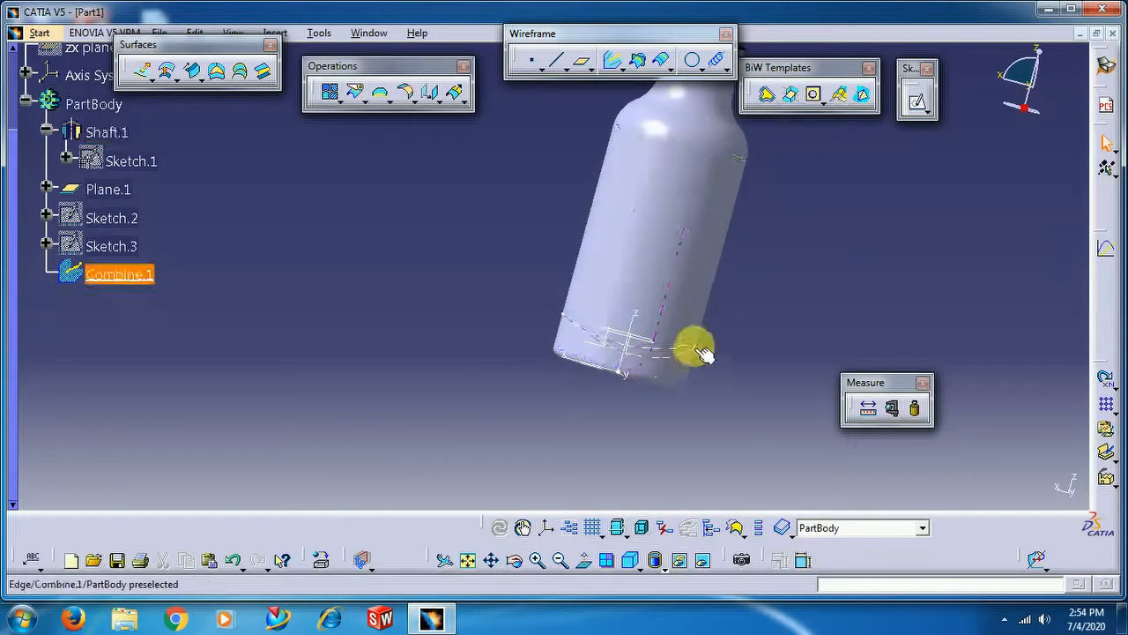
middle_drag(499, 288, 465, 331)
middle_drag(672, 404, 641, 428)
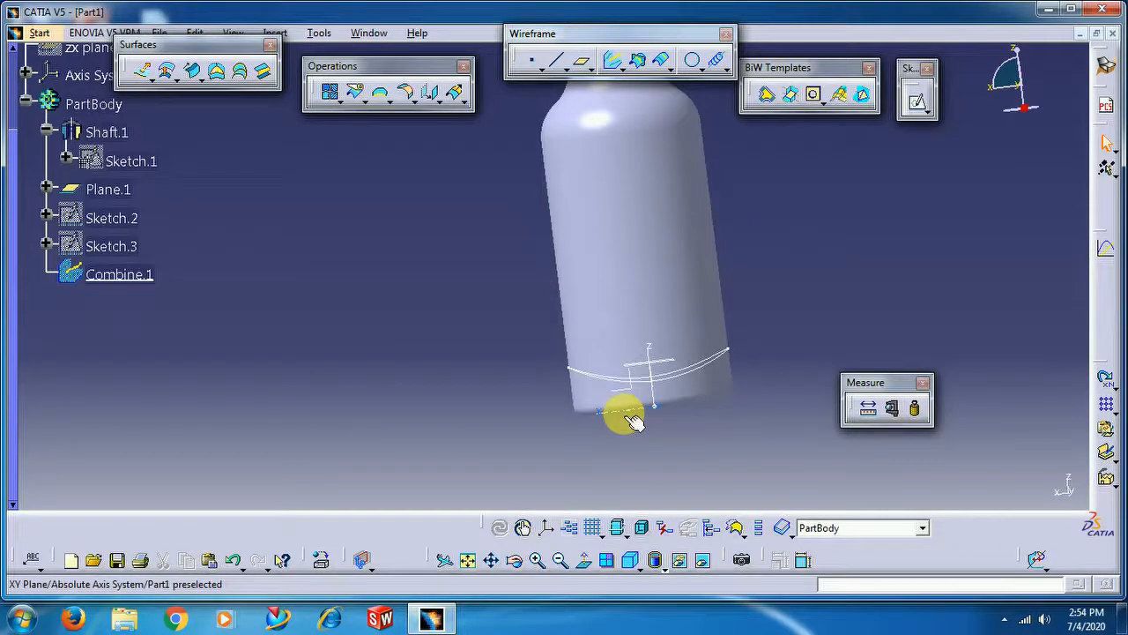
middle_drag(767, 267, 480, 330)
middle_drag(647, 340, 702, 288)
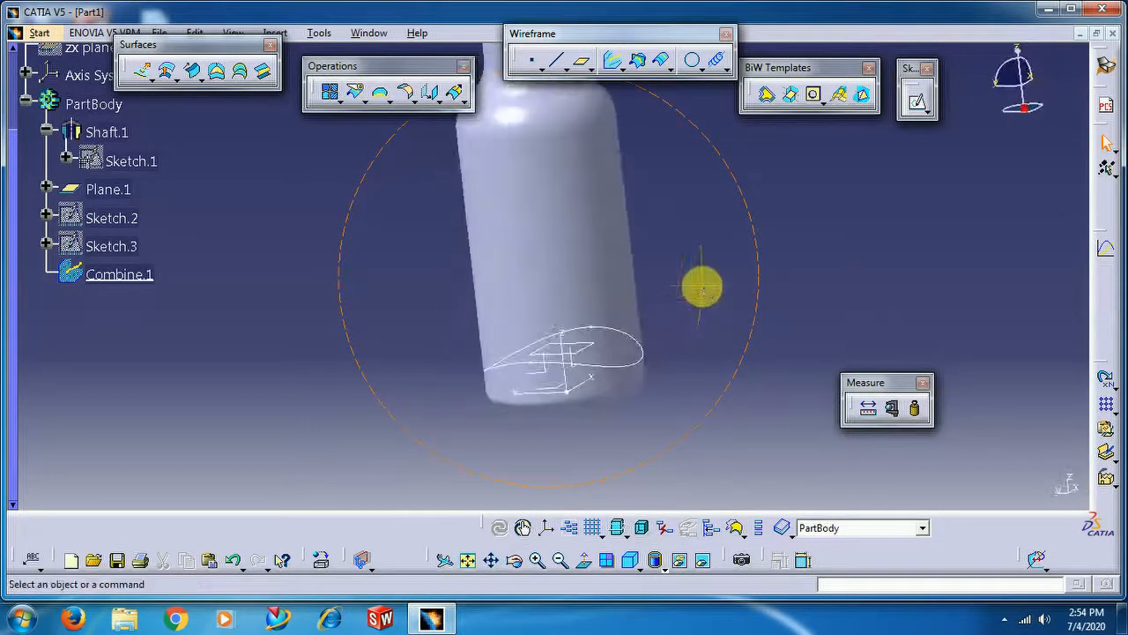
middle_drag(360, 315, 617, 344)
middle_drag(579, 252, 429, 273)
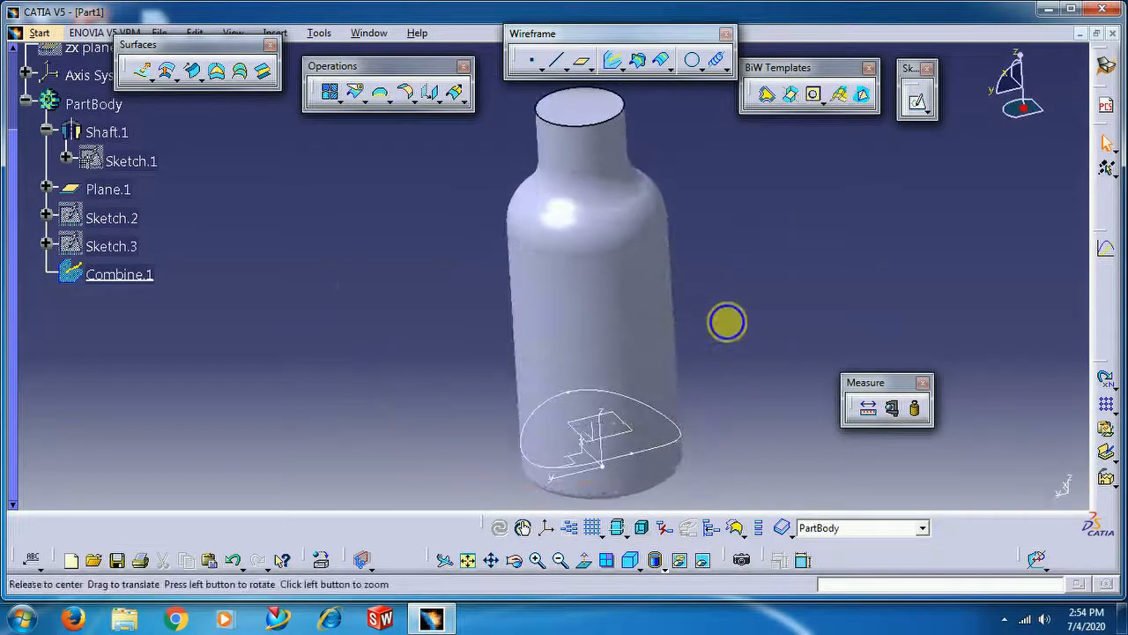
middle_drag(728, 322, 627, 284)
middle_drag(689, 319, 700, 398)
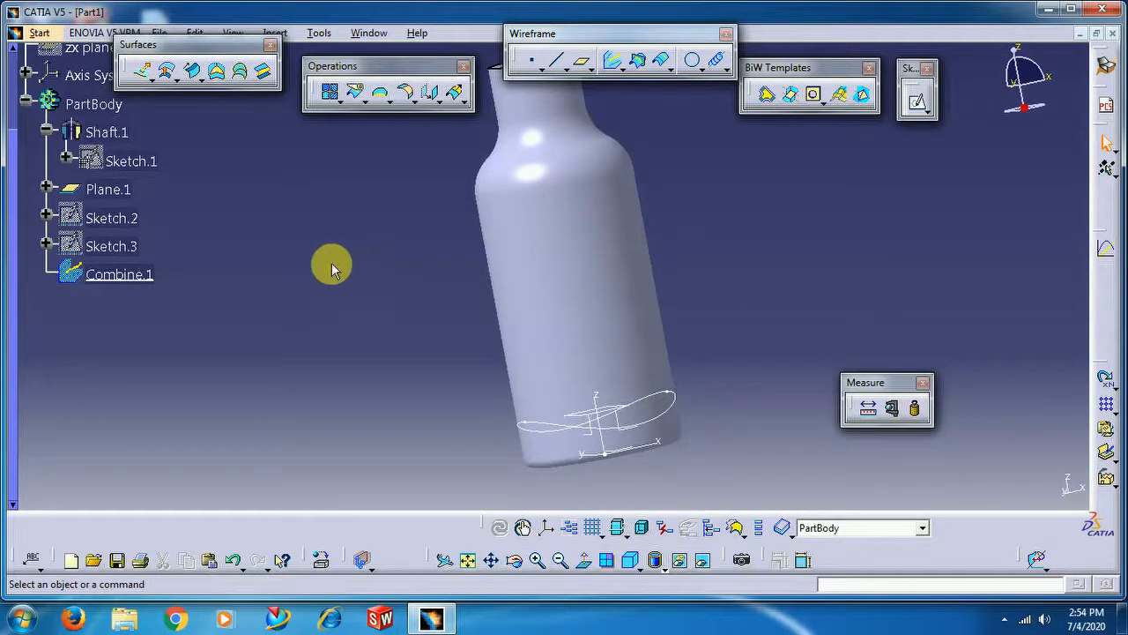
middle_drag(313, 255, 410, 294)
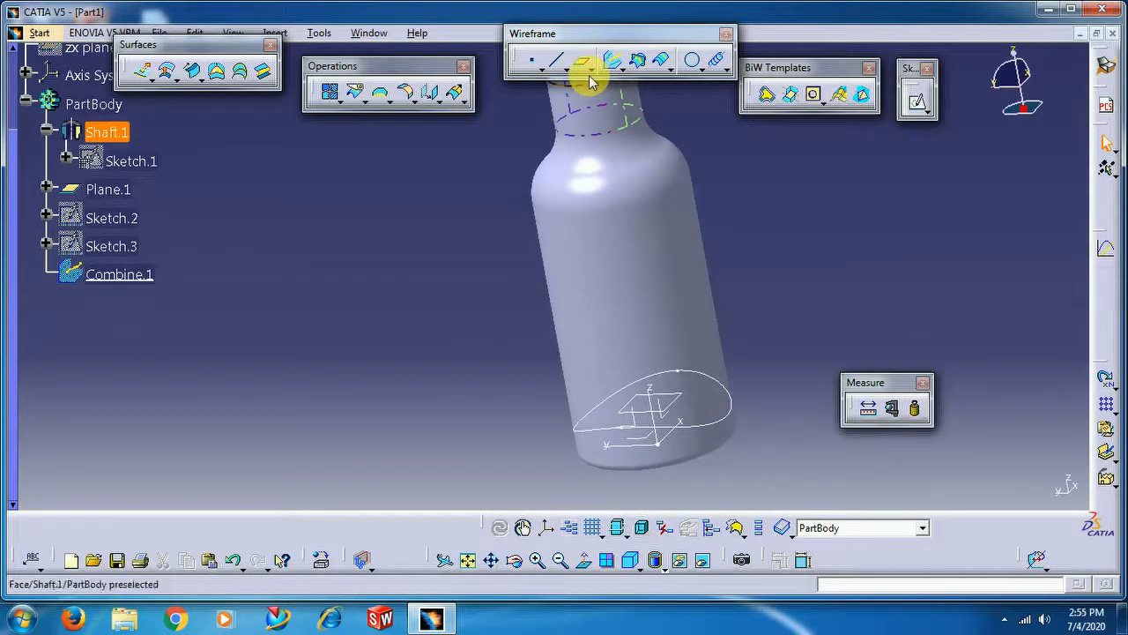
middle_drag(804, 308, 675, 355)
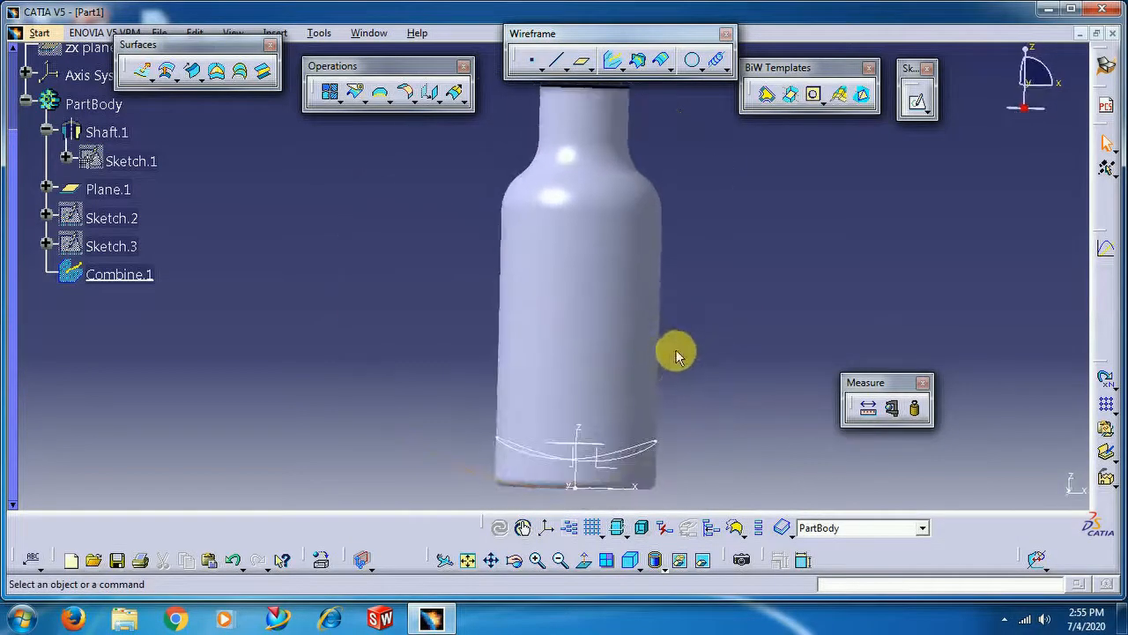
Edit the bottle's profile sketch (Sketch.1) and set the height of the straight outer wall to 160 mm
double_click(133, 161)
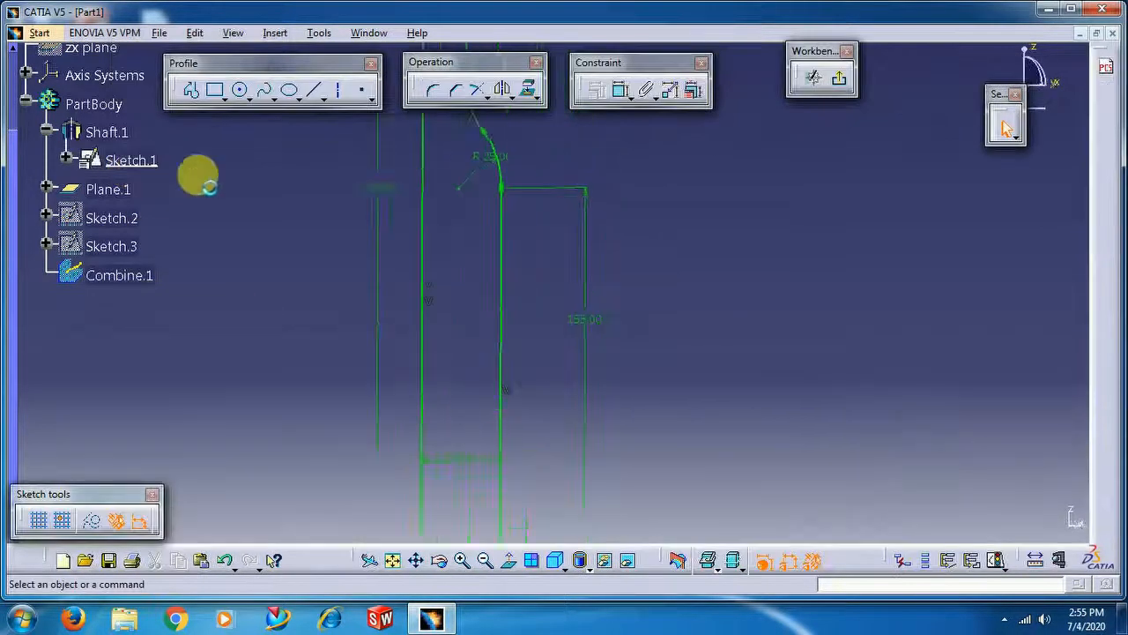
double_click(527, 313)
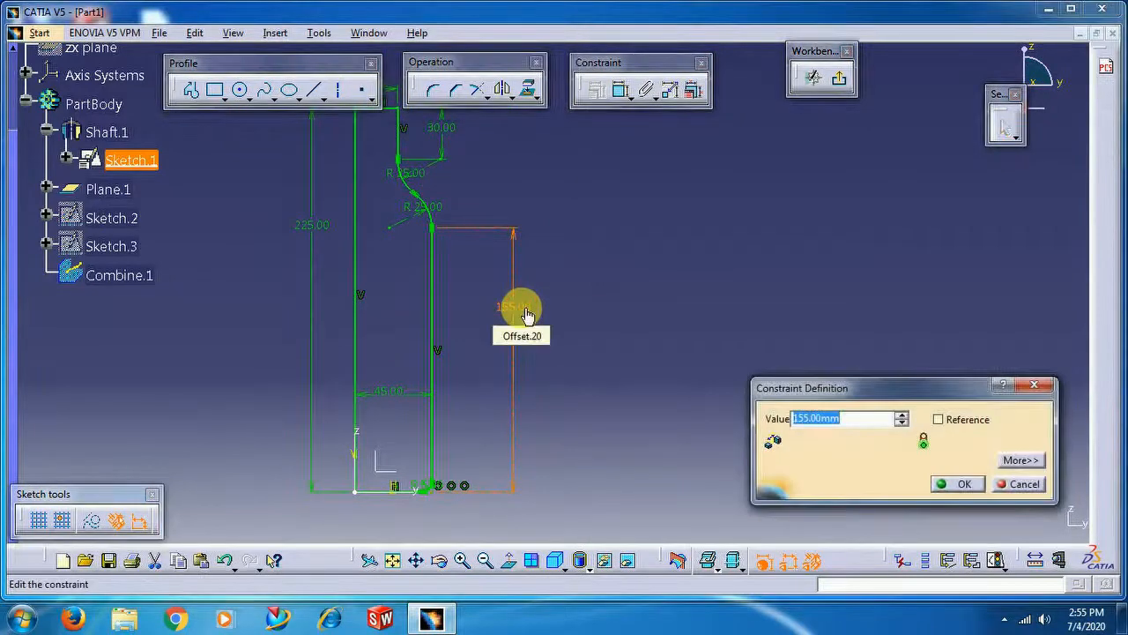
key(Return)
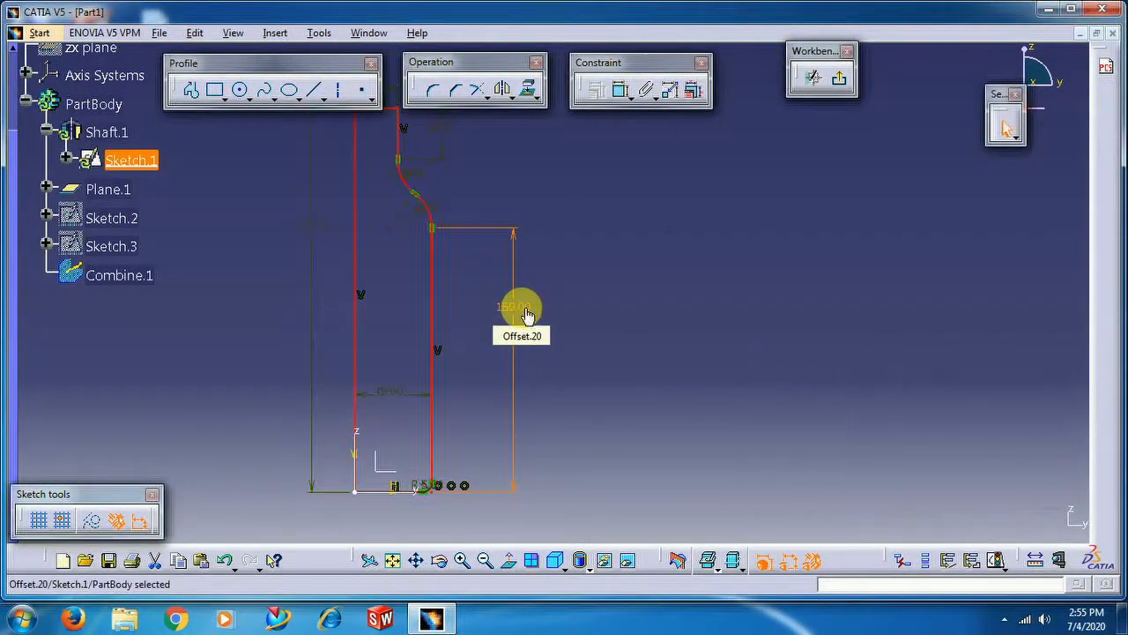
middle_drag(534, 266, 715, 337)
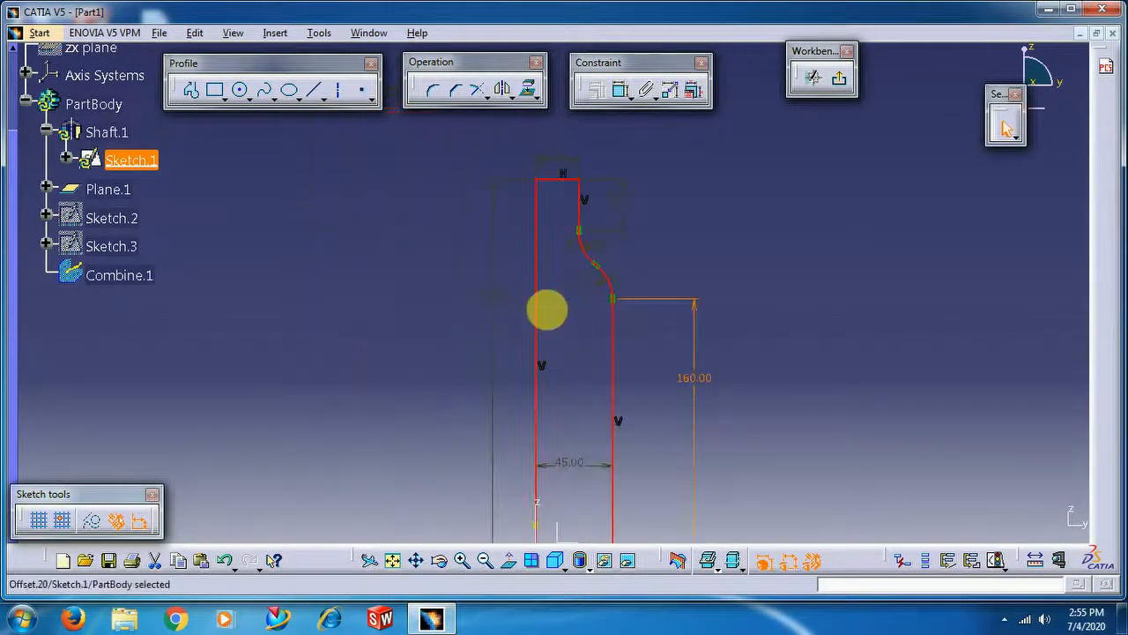
Set both shoulder arc radii to 20 mm, exit the sketch and check the updated bottle
double_click(589, 288)
text(25)
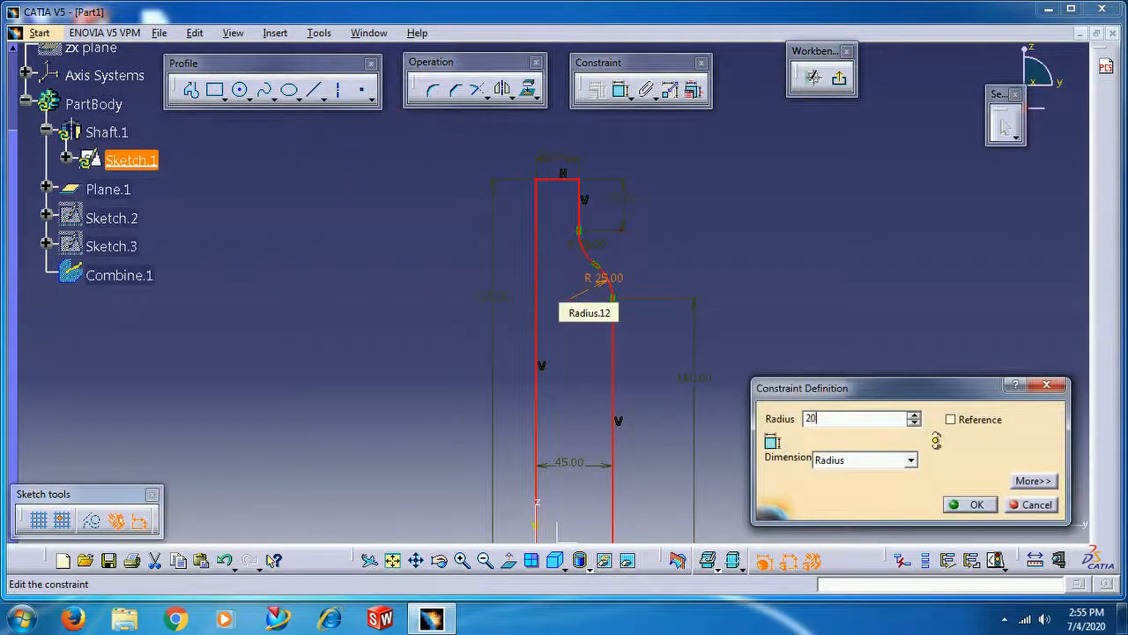
key(Return)
double_click(573, 244)
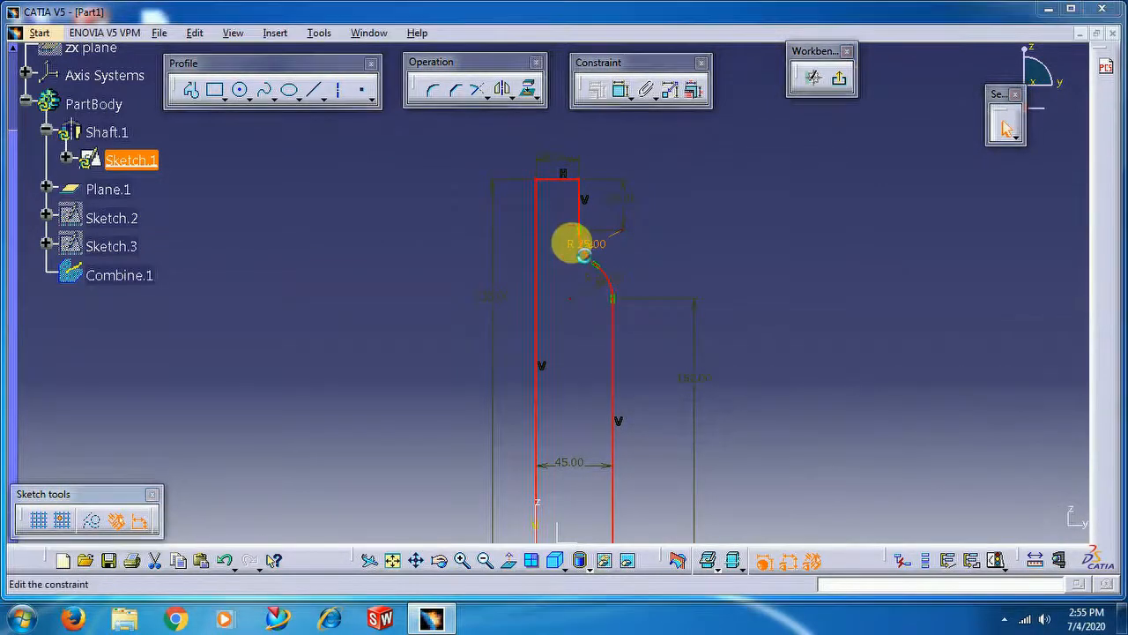
key(Return)
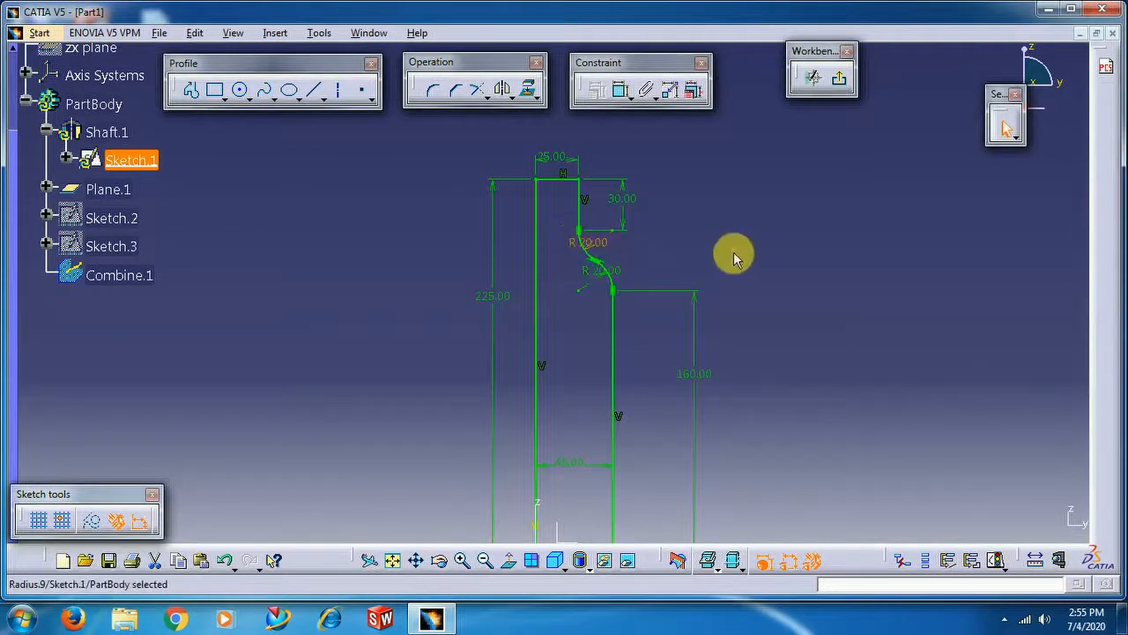
middle_drag(738, 396, 747, 310)
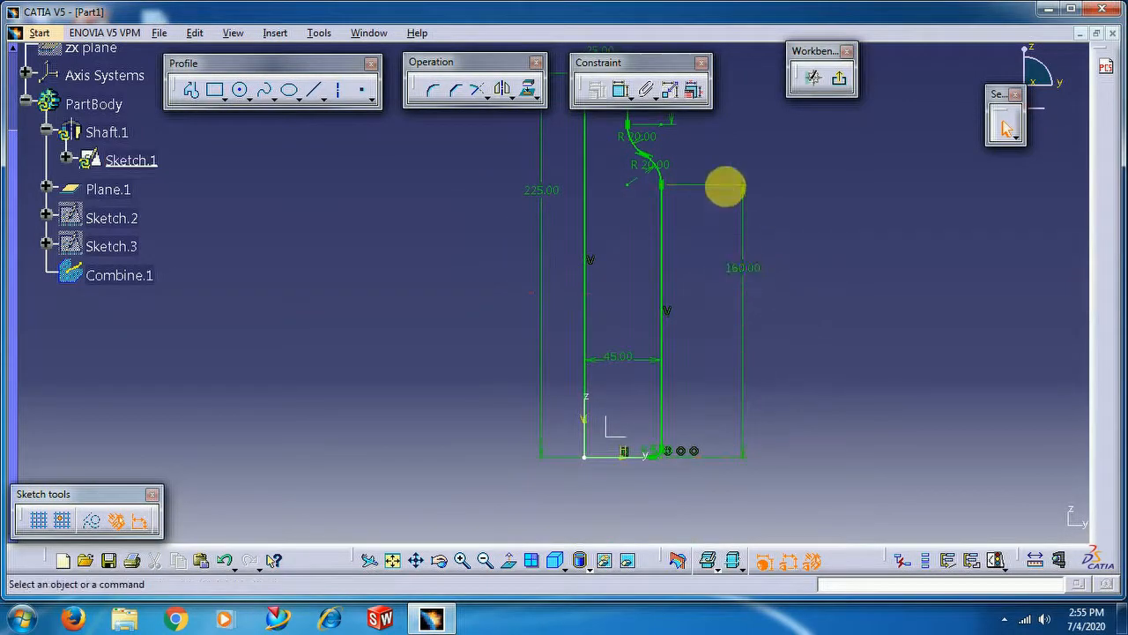
click(842, 82)
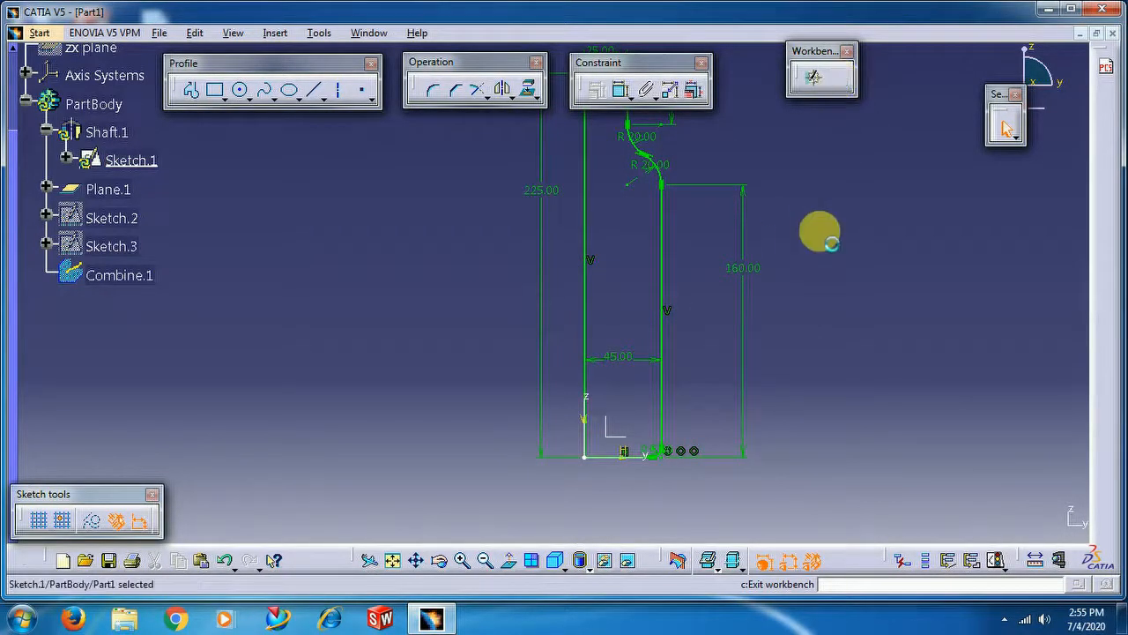
mouse_move(801, 282)
middle_down()
mouse_move(659, 276)
mouse_move(435, 360)
mouse_move(470, 297)
mouse_move(471, 398)
mouse_move(527, 338)
mouse_move(591, 323)
middle_up()
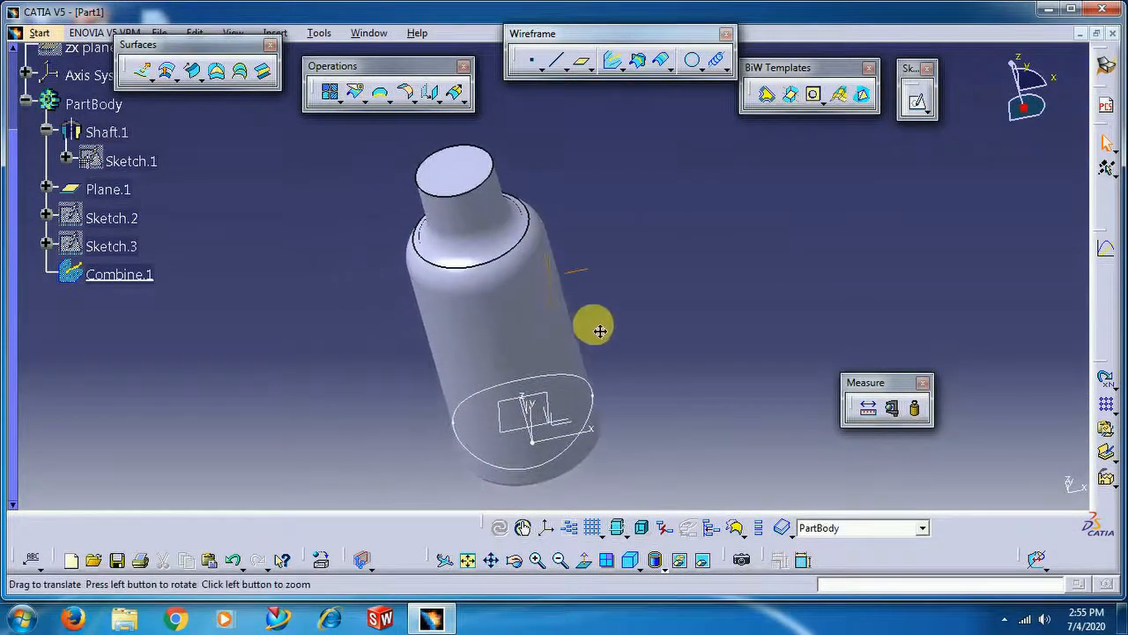
Reopen the bottle's profile sketch (Sketch.1) and set the upper shoulder arc's radius, next to the neck, to 10 mm
double_click(131, 164)
middle_drag(460, 158, 737, 460)
mouse_move(633, 388)
middle_down()
mouse_move(626, 362)
mouse_move(748, 221)
mouse_move(748, 375)
mouse_move(805, 206)
middle_up()
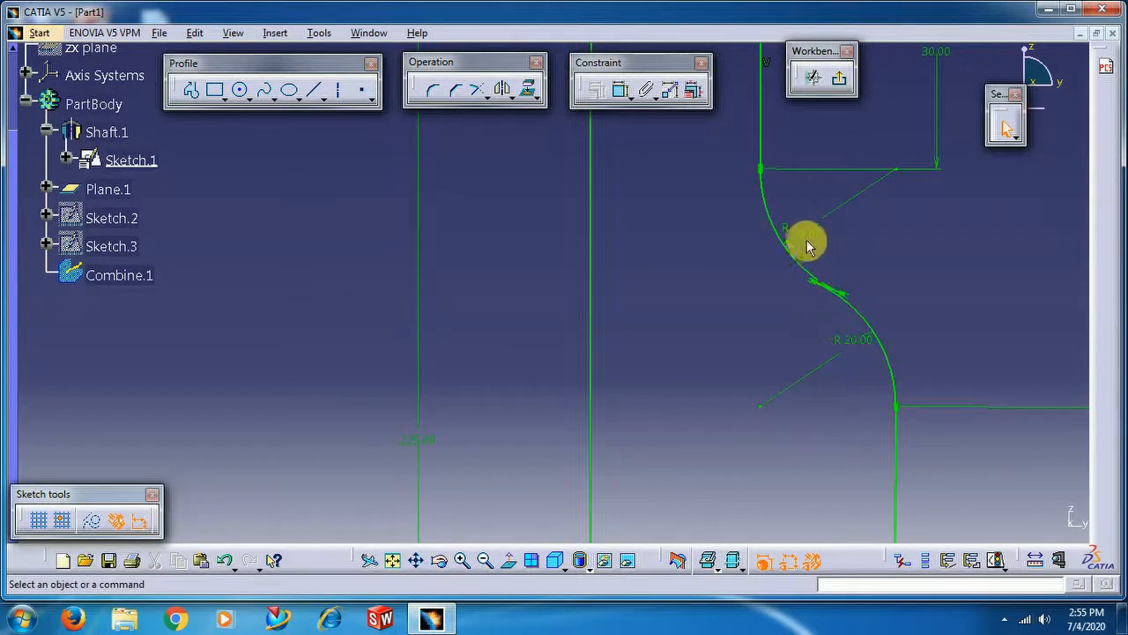
double_click(809, 231)
text(1)
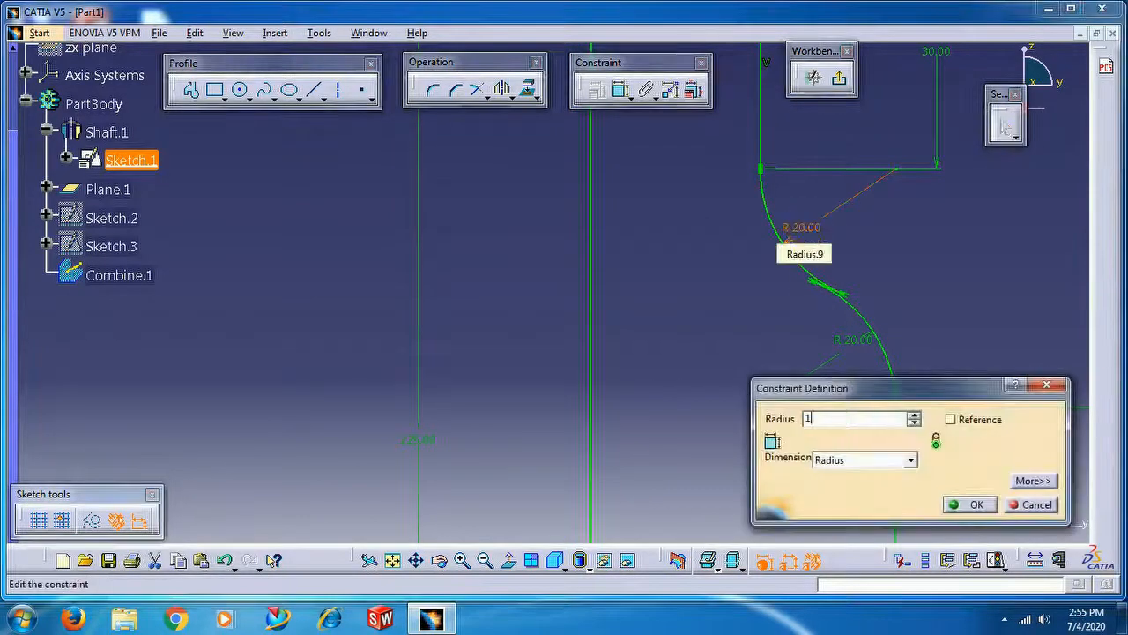
text(0,00mm)
key(Return)
text(30)
key(Return)
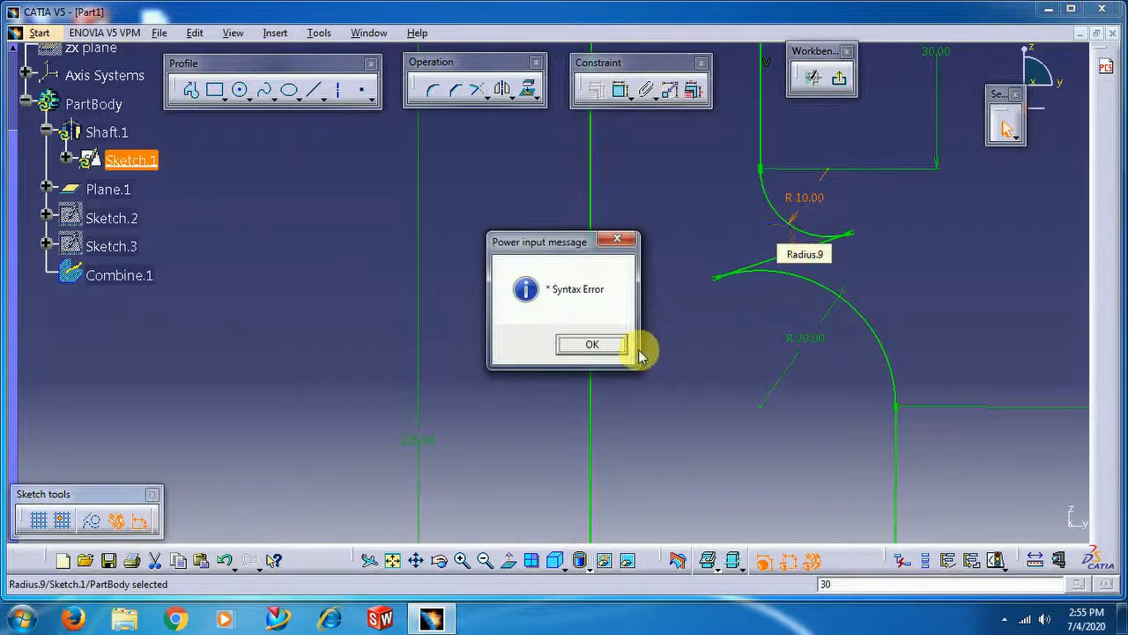
click(604, 344)
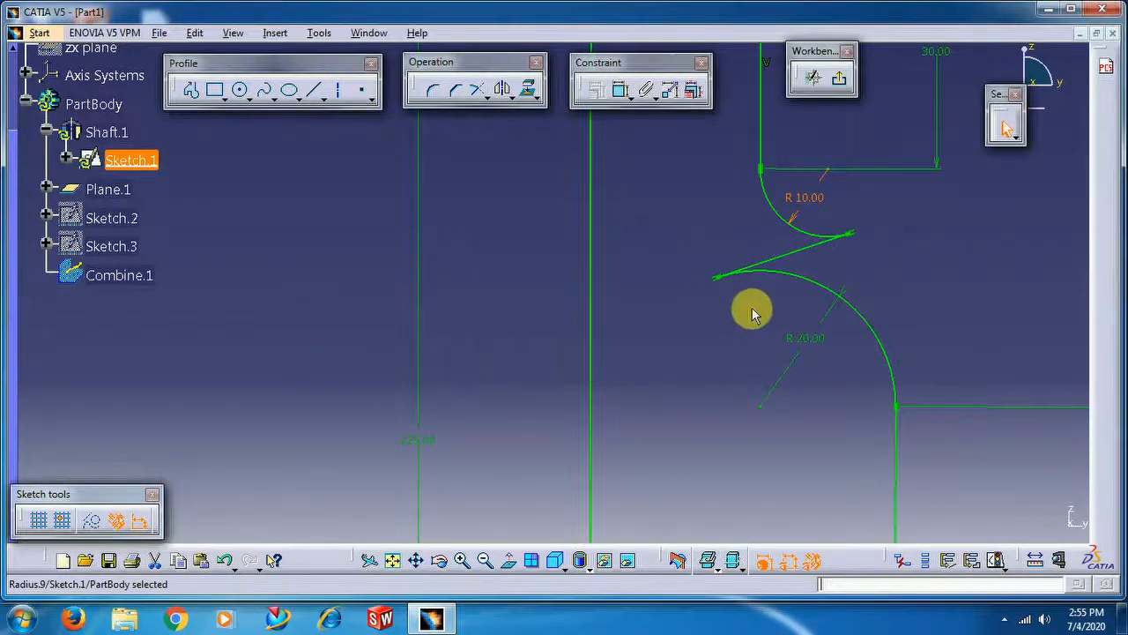
Set the lower shoulder arc's radius to 10 mm and check the resulting profile
double_click(826, 345)
text(10)
key(Return)
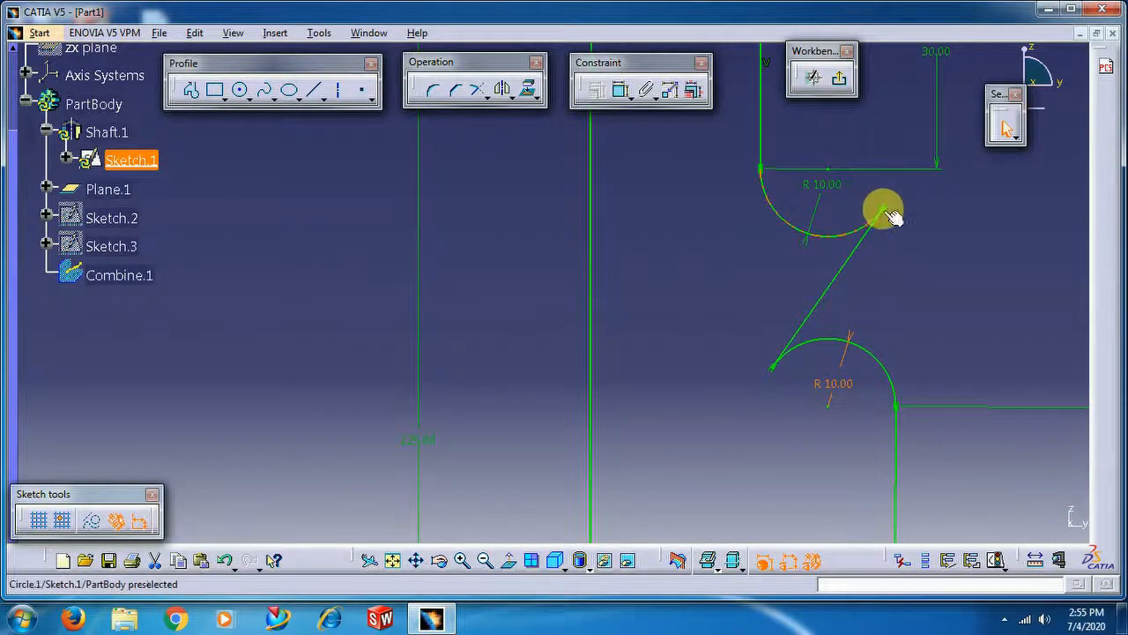
mouse_move(871, 334)
middle_down()
mouse_move(864, 415)
mouse_move(728, 413)
middle_up()
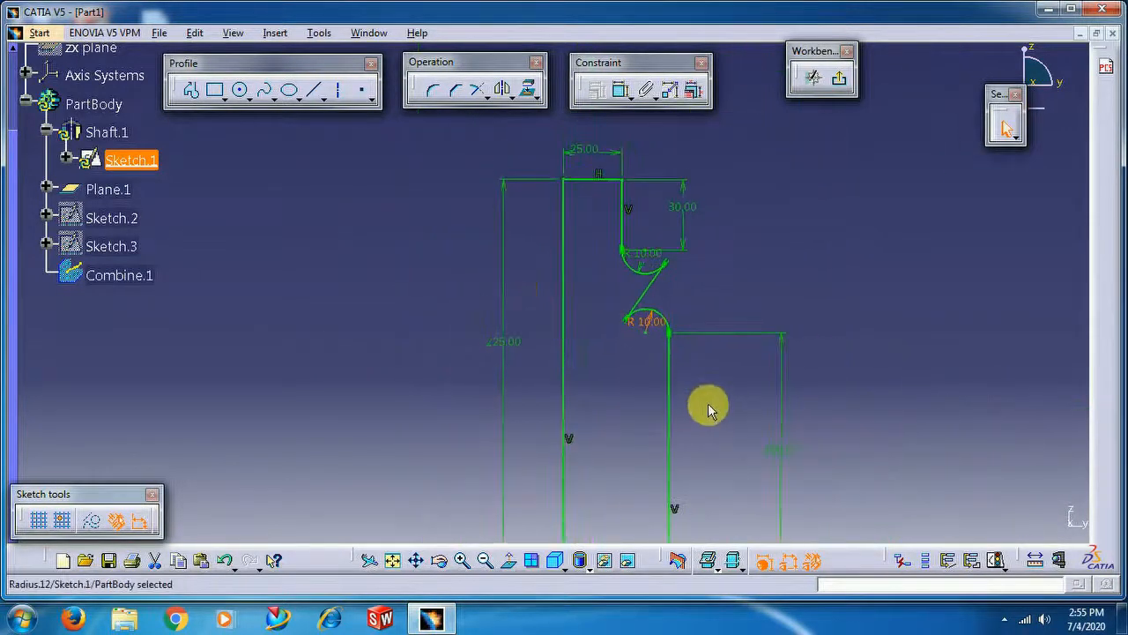
Set the lower shoulder arc's radius, next to the outer wall, to 30 mm
double_click(657, 329)
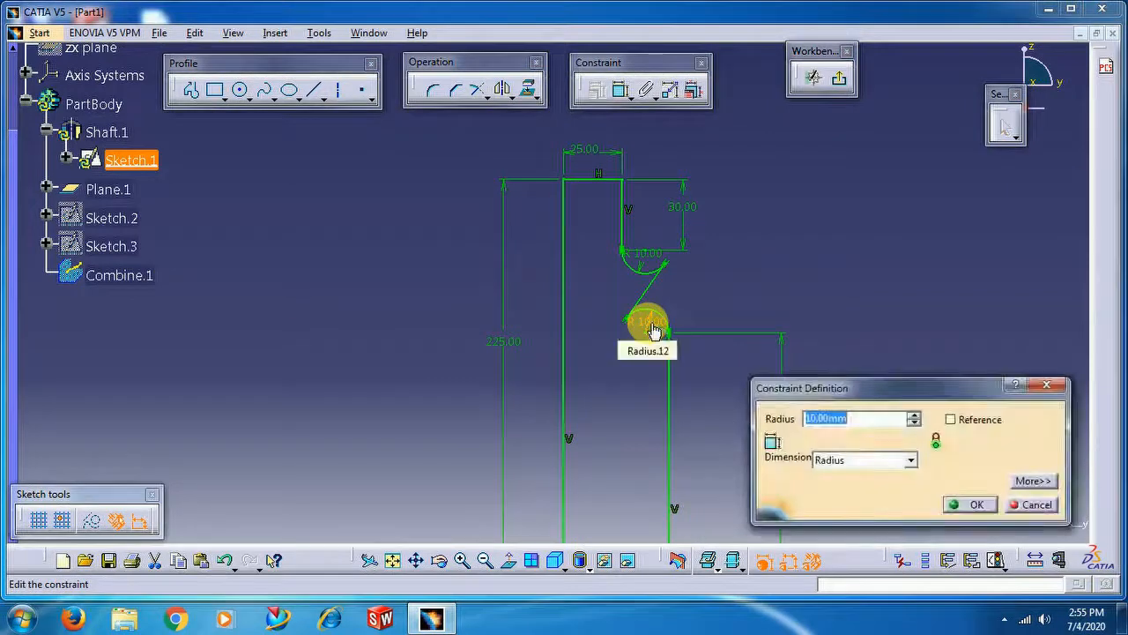
text(30)
key(Return)
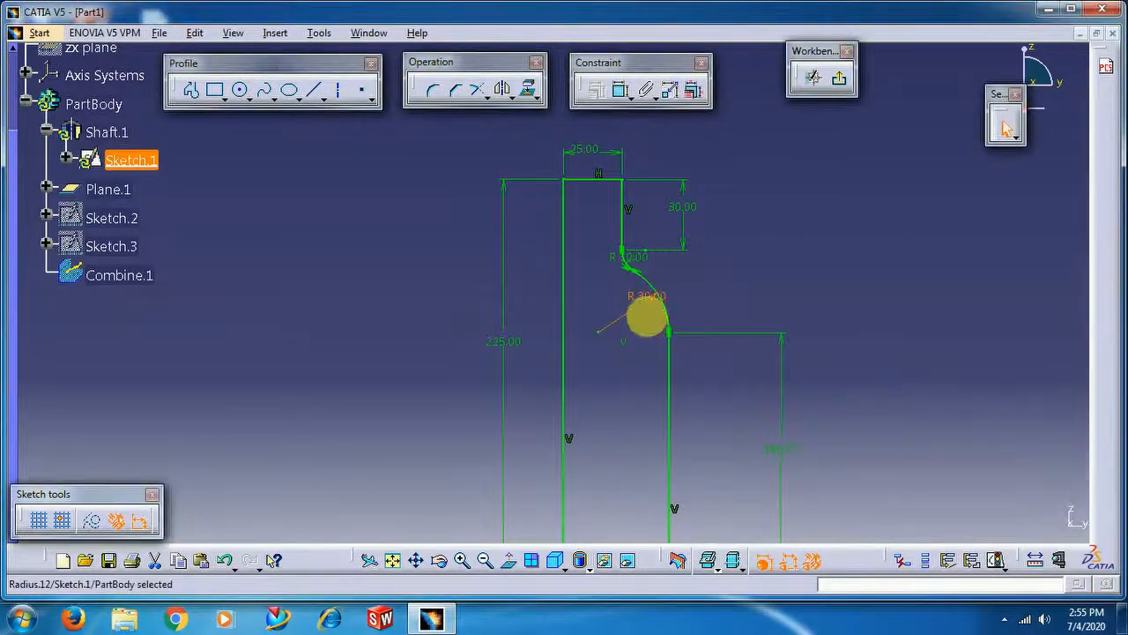
Delete the two shoulder arcs and the short line connecting them from the bottle profile
mouse_move(640, 350)
middle_down()
mouse_move(665, 396)
mouse_move(710, 285)
mouse_move(759, 378)
mouse_move(662, 291)
middle_up()
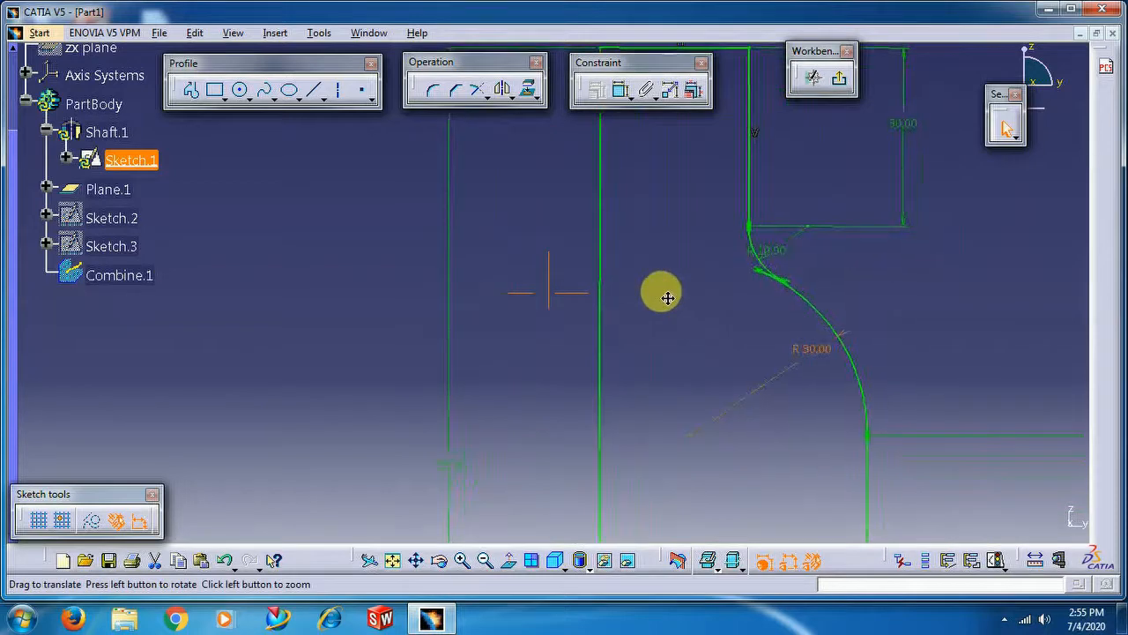
right_click(771, 269)
click(786, 480)
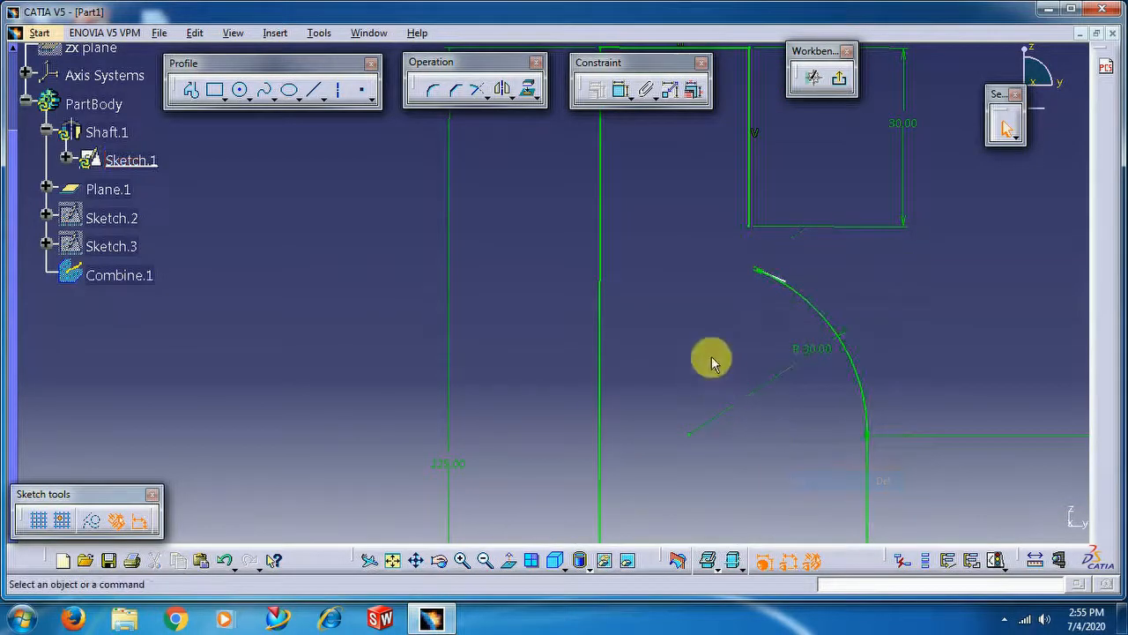
right_click(787, 283)
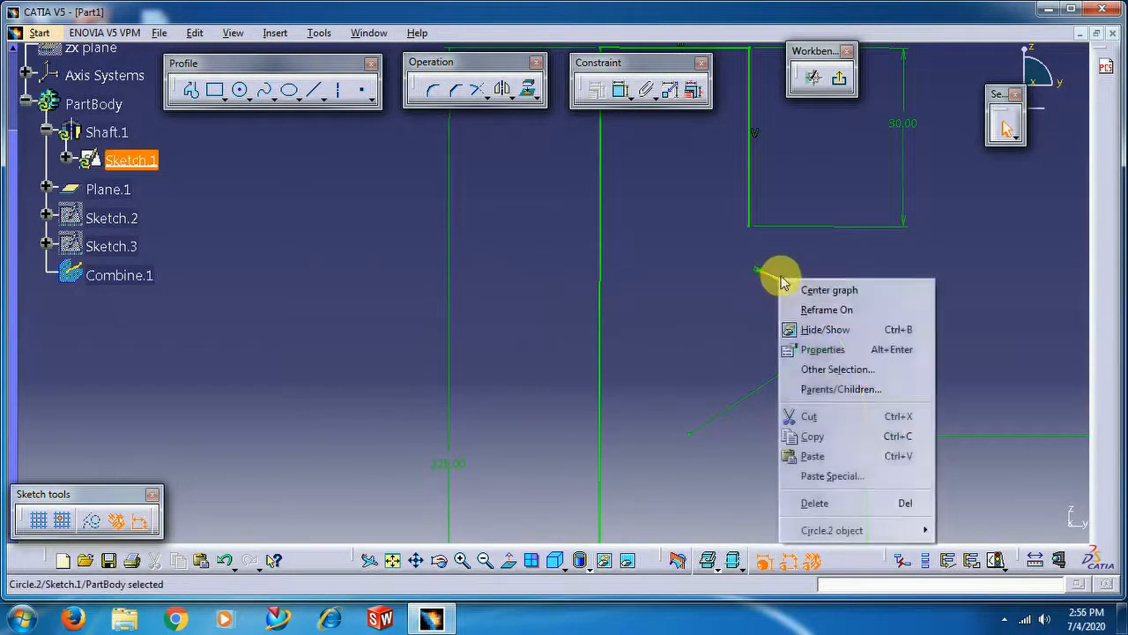
click(815, 502)
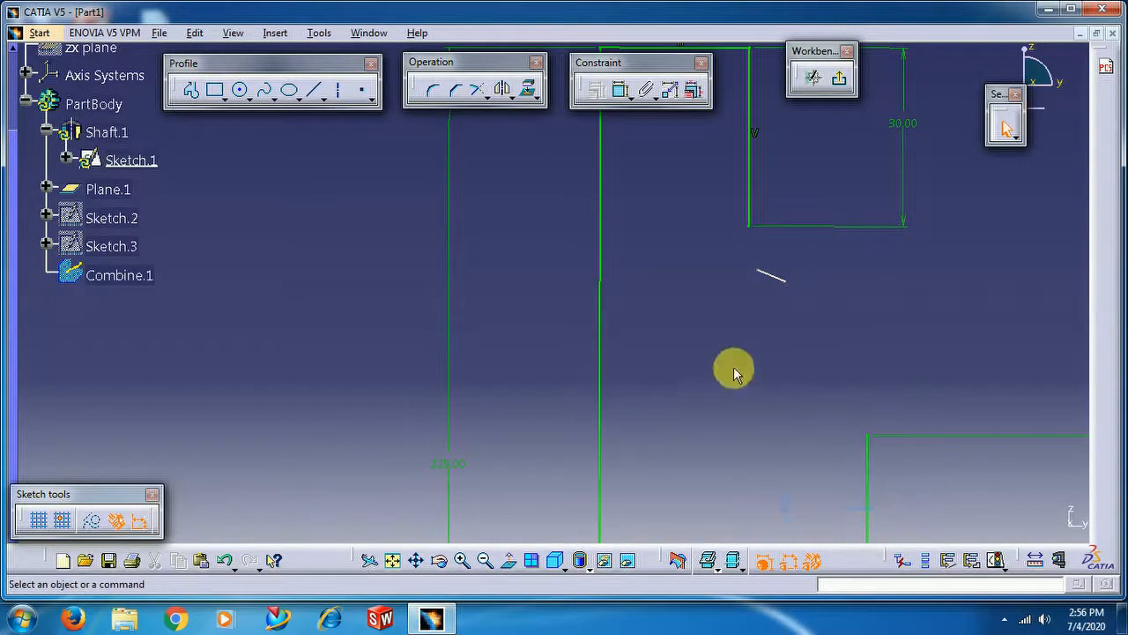
right_click(781, 278)
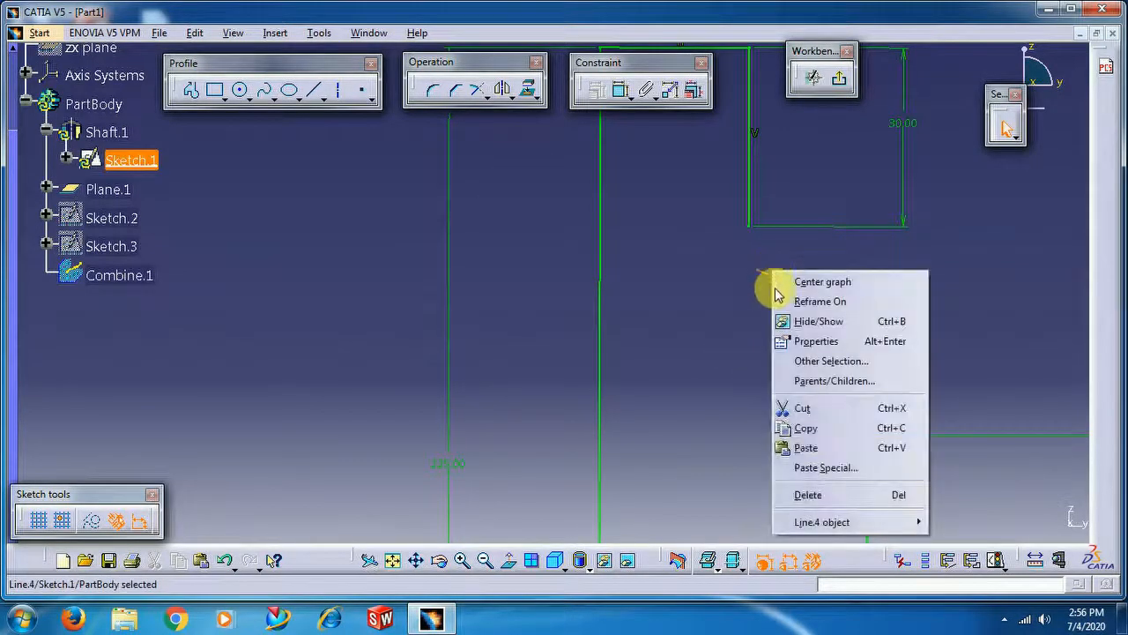
click(812, 494)
Draw a straight shoulder line from the upper end of the outer wall to the lower end of the neck
middle_drag(767, 395, 699, 319)
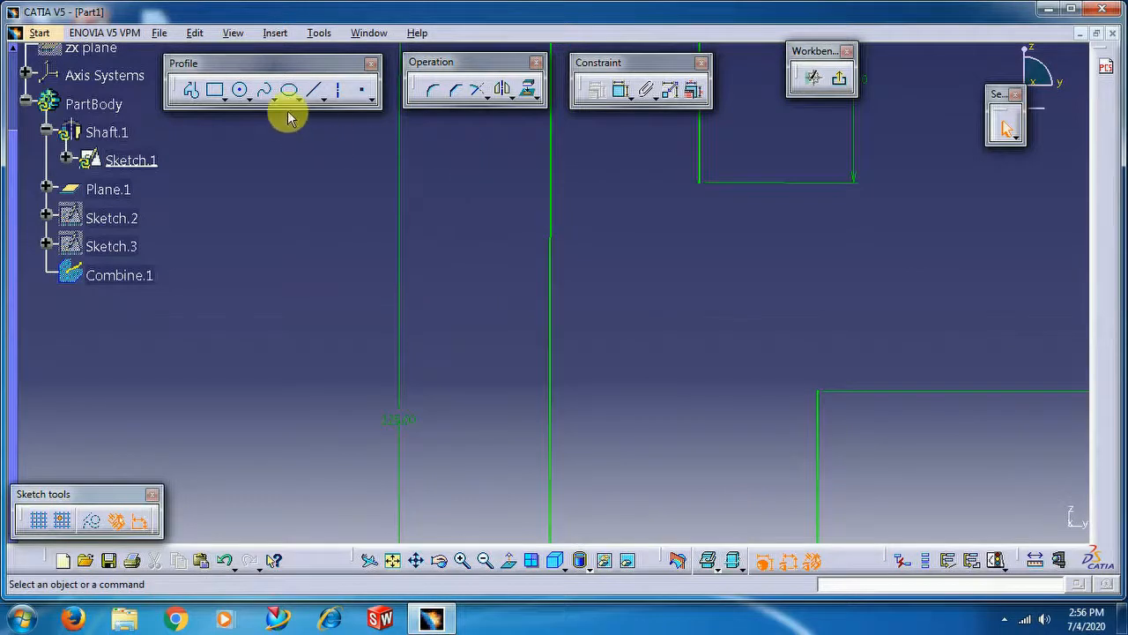
click(315, 93)
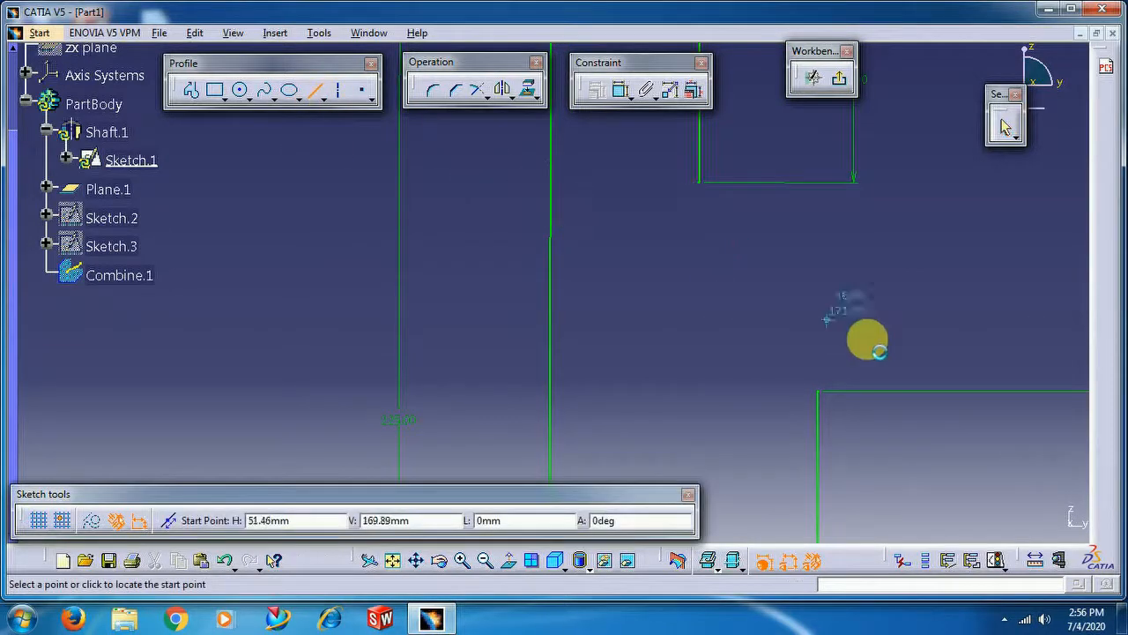
click(818, 390)
click(699, 182)
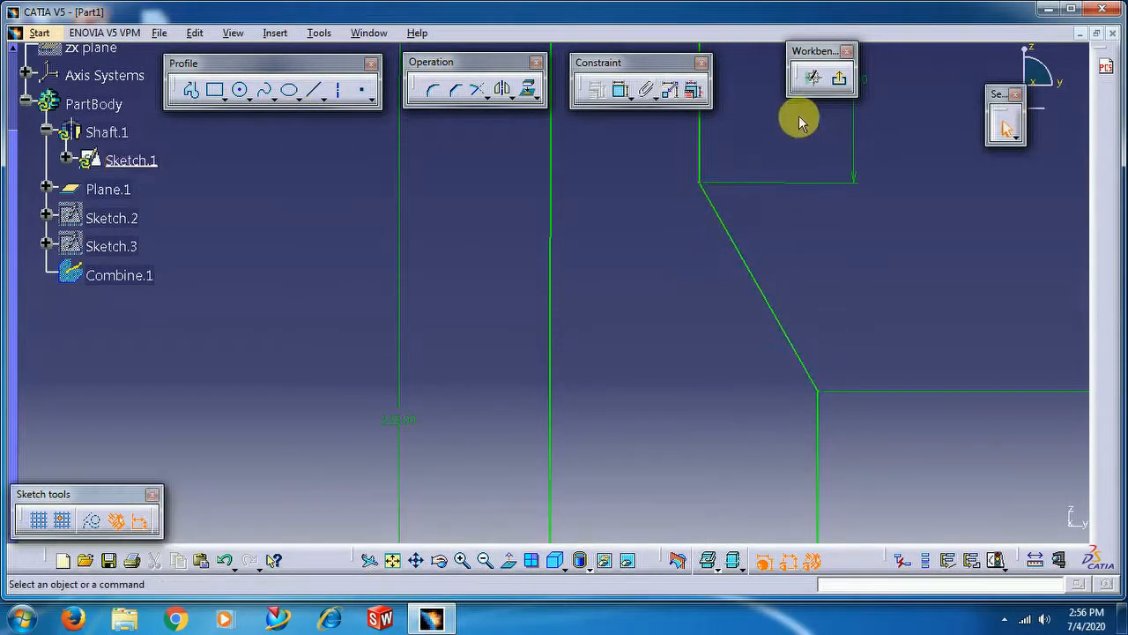
Round the corner between the neck and the shoulder line and set its radius to 25 mm
click(433, 90)
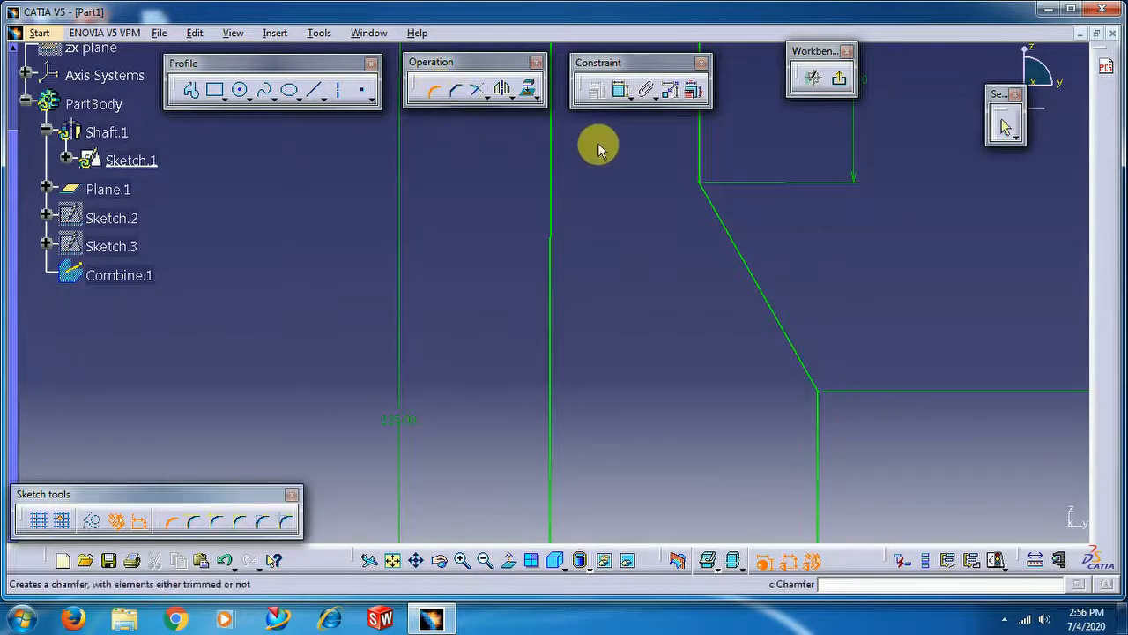
click(701, 181)
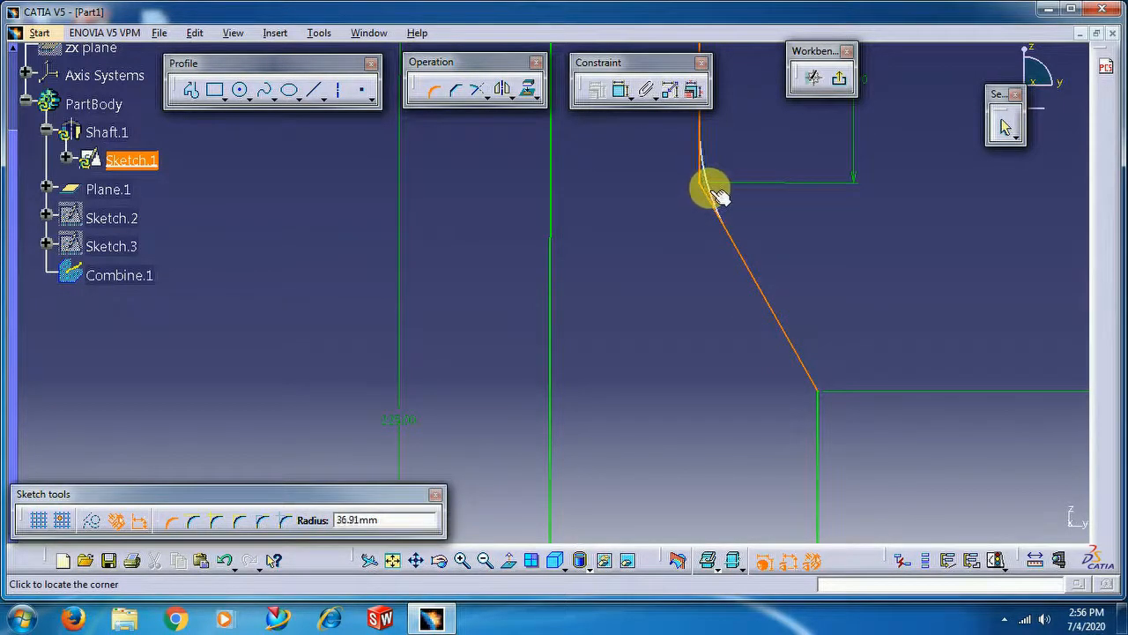
click(712, 192)
click(642, 350)
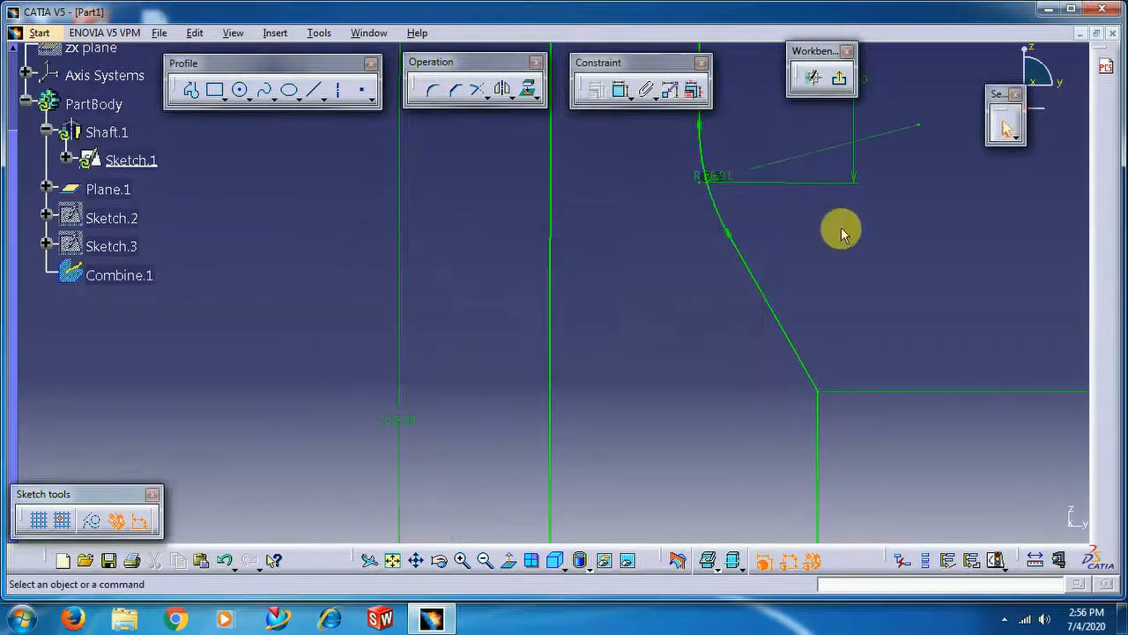
double_click(728, 176)
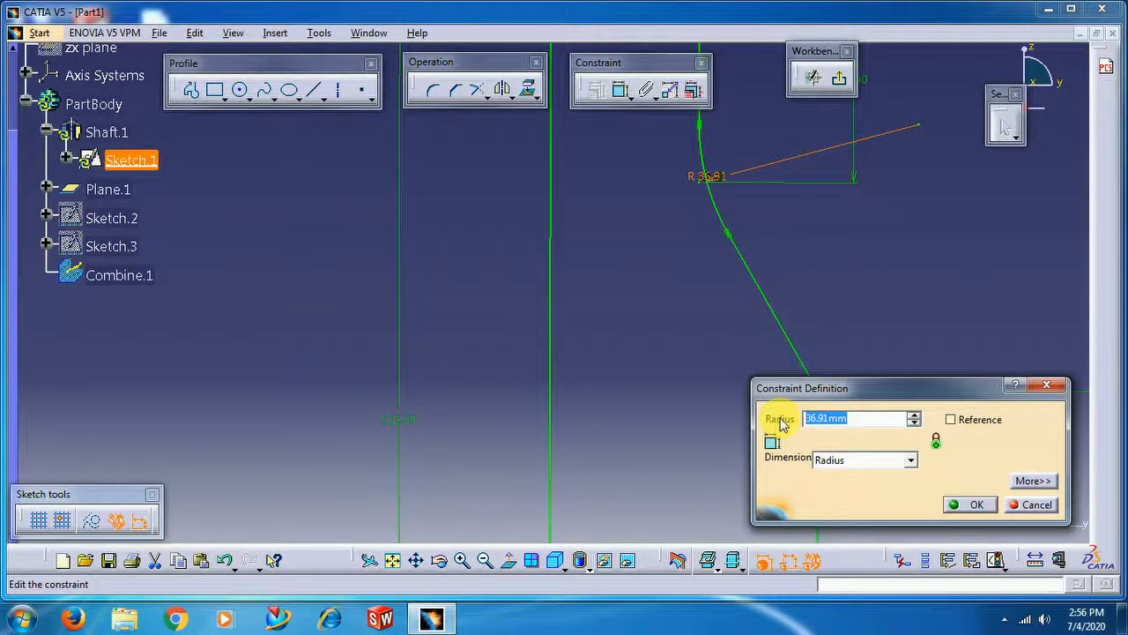
text(25)
key(Return)
click(740, 381)
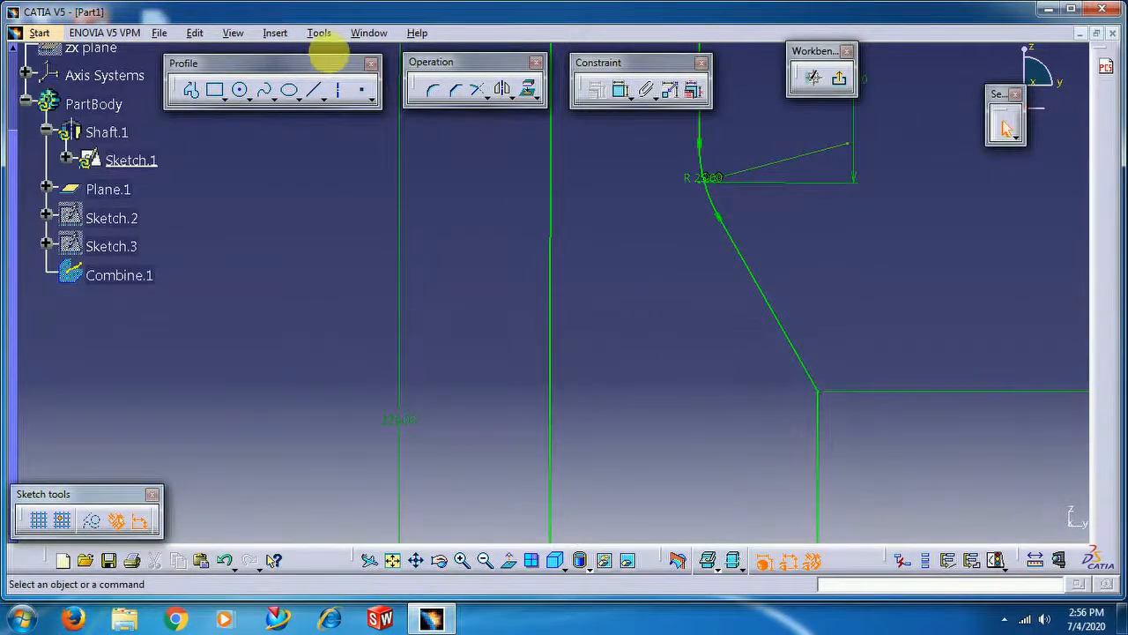
Round the corner between the shoulder line and the outer wall and set its radius to 25 mm
click(422, 91)
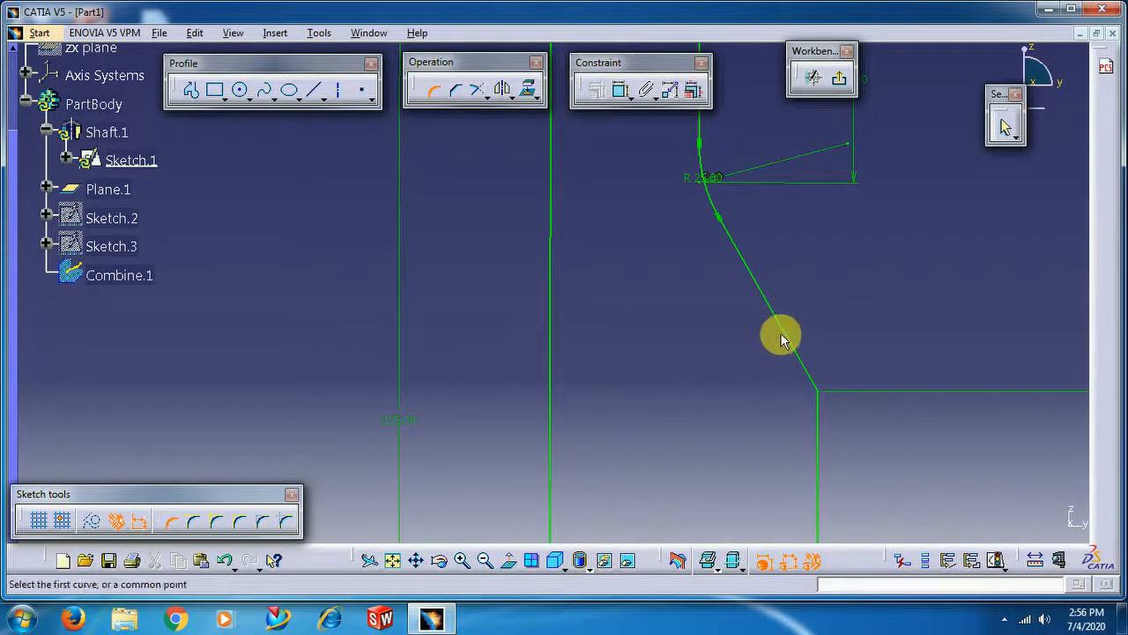
click(820, 406)
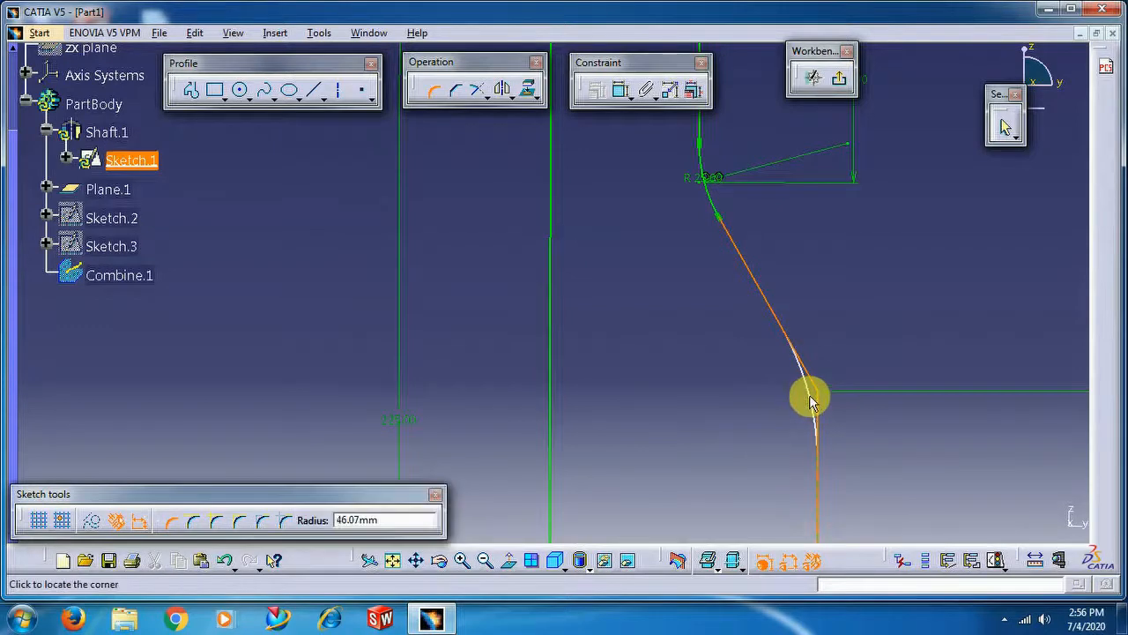
click(812, 392)
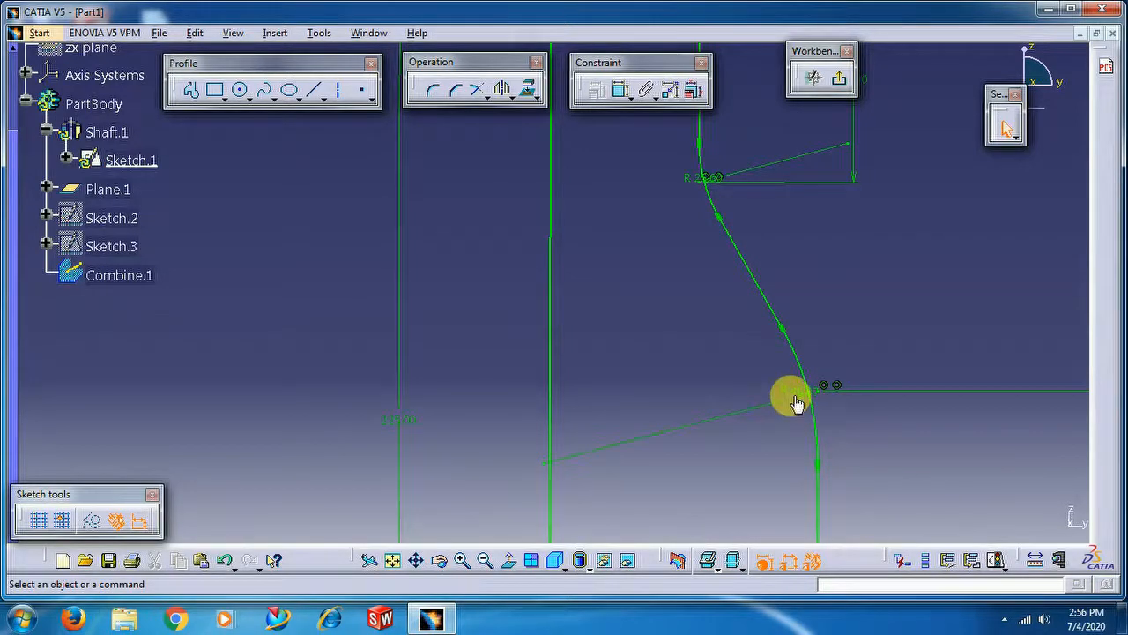
double_click(790, 397)
key(Return)
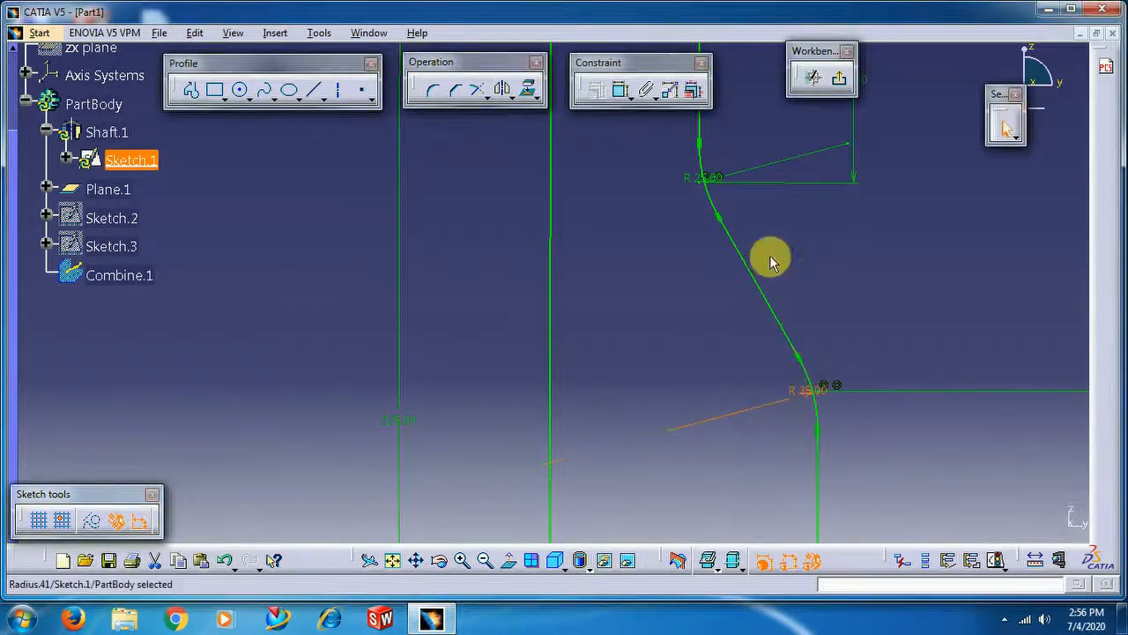
Delete the 160 mm outer wall height dimension and dimension the length of the straight outer wall line instead
mouse_move(693, 351)
middle_down()
mouse_move(655, 272)
mouse_move(670, 368)
mouse_move(675, 358)
middle_up()
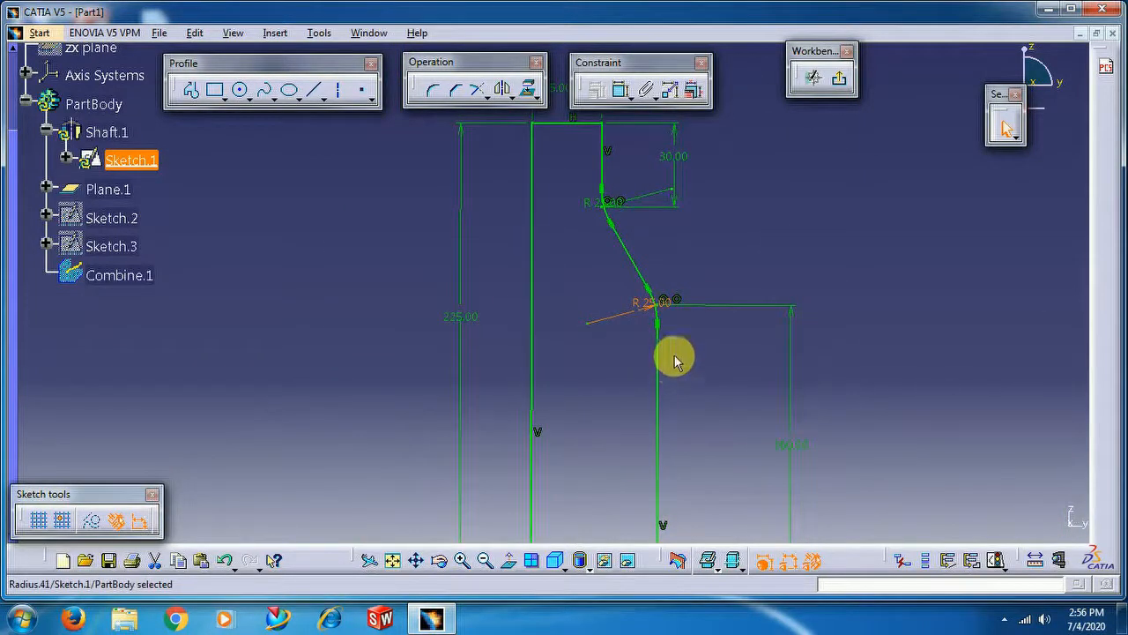
middle_drag(725, 394, 726, 274)
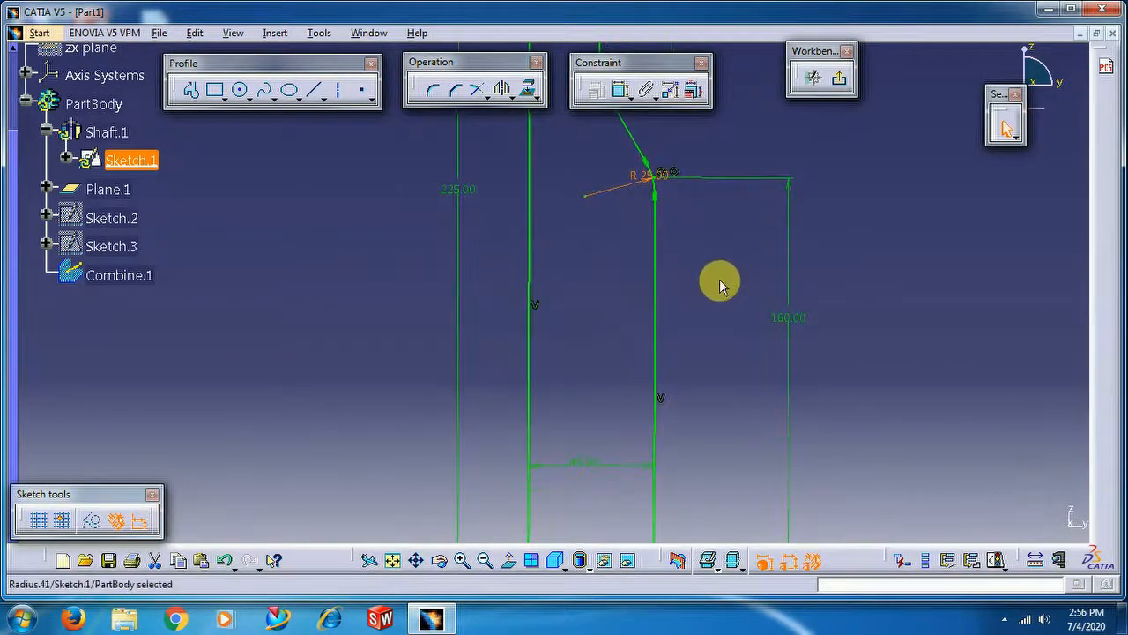
mouse_move(685, 235)
middle_down()
mouse_move(714, 297)
mouse_move(763, 177)
middle_up()
mouse_move(773, 261)
middle_down()
mouse_move(726, 267)
mouse_move(793, 201)
middle_up()
right_click(843, 189)
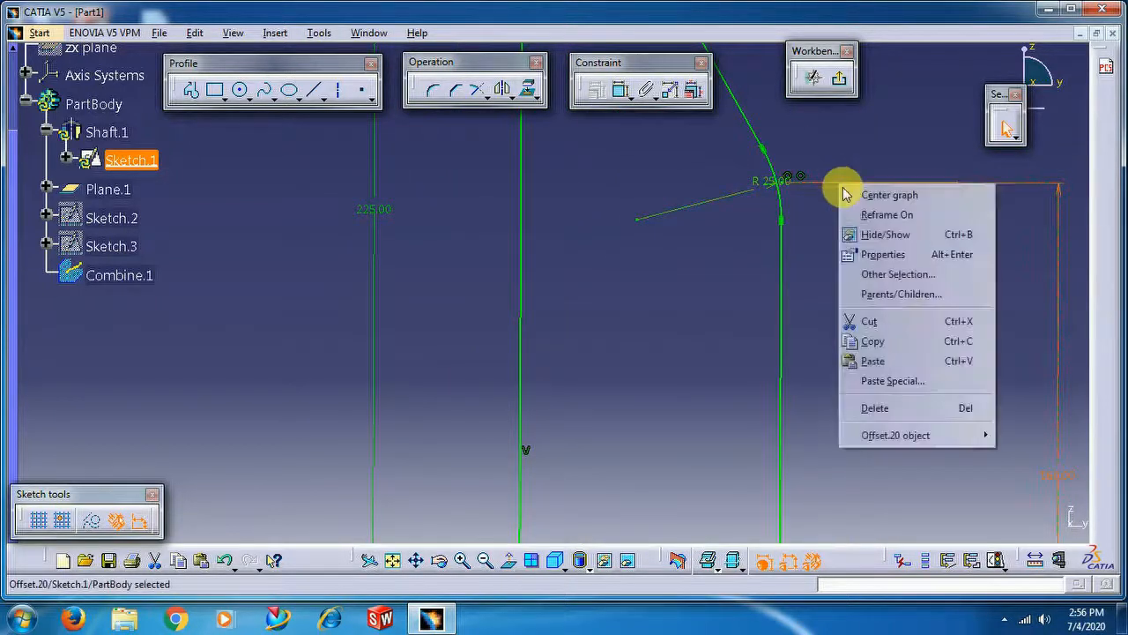
click(885, 408)
mouse_move(842, 373)
middle_down()
mouse_move(781, 254)
mouse_move(788, 335)
mouse_move(664, 155)
middle_up()
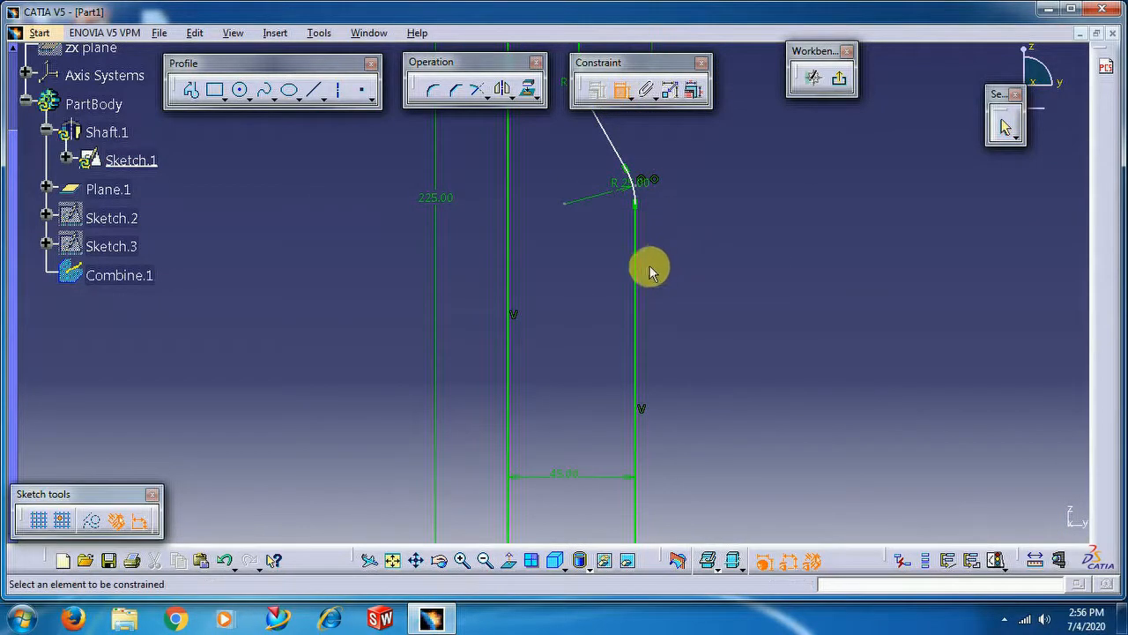
click(720, 278)
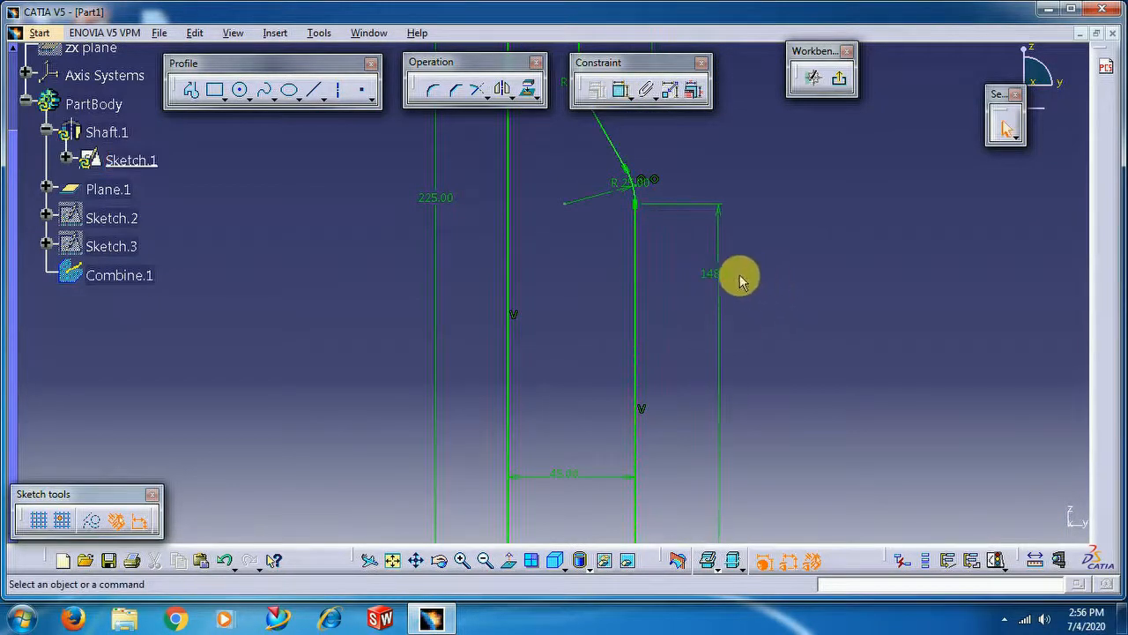
Set the outer wall line's length to 155 mm
double_click(730, 273)
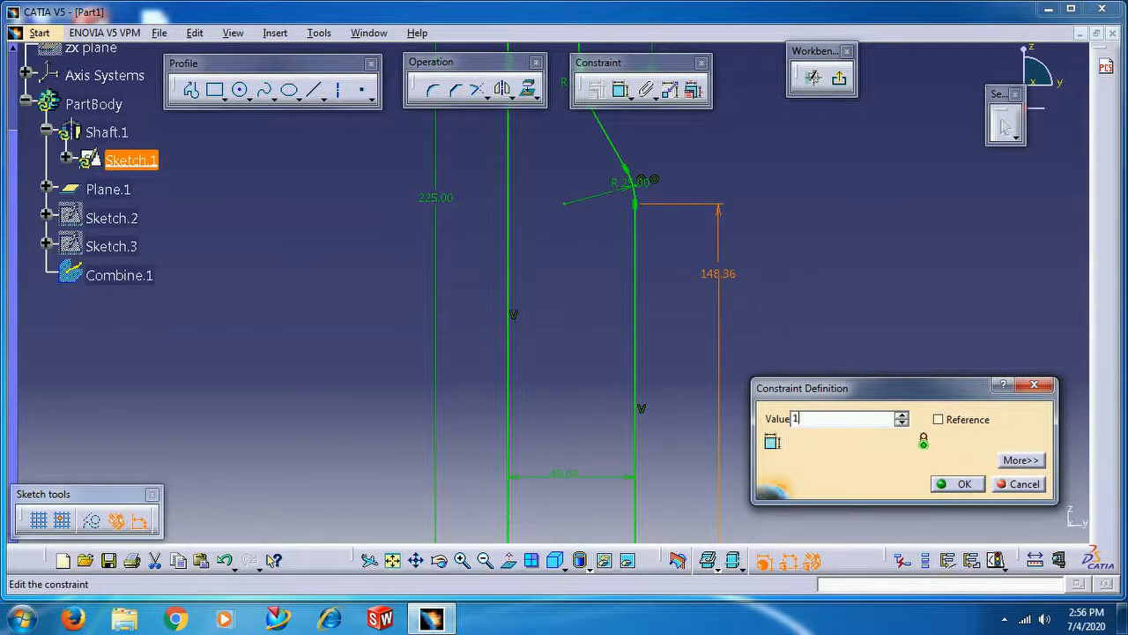
text(155)
key(Return)
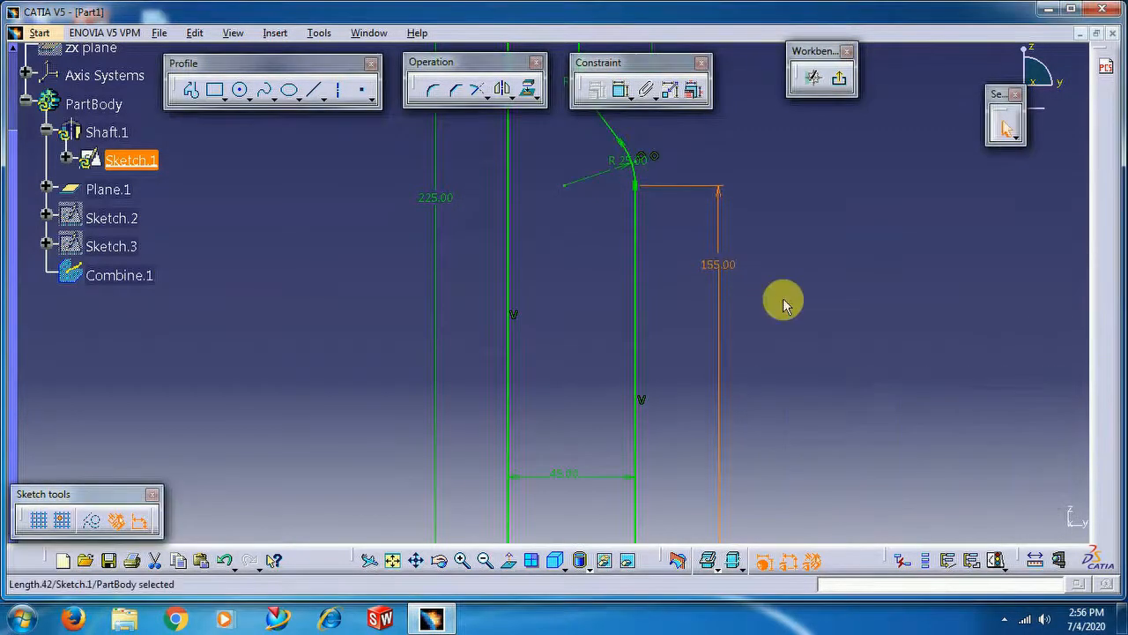
Set the outer wall line's length to 160 mm, exit the sketch and check the updated bottle
middle_drag(743, 291, 834, 371)
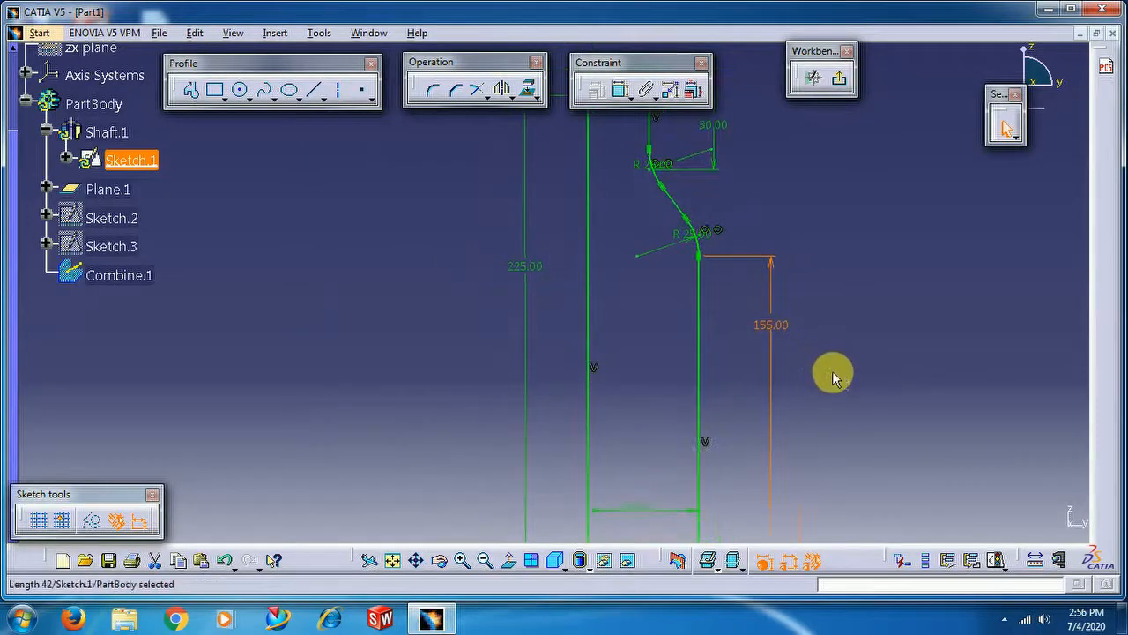
double_click(781, 326)
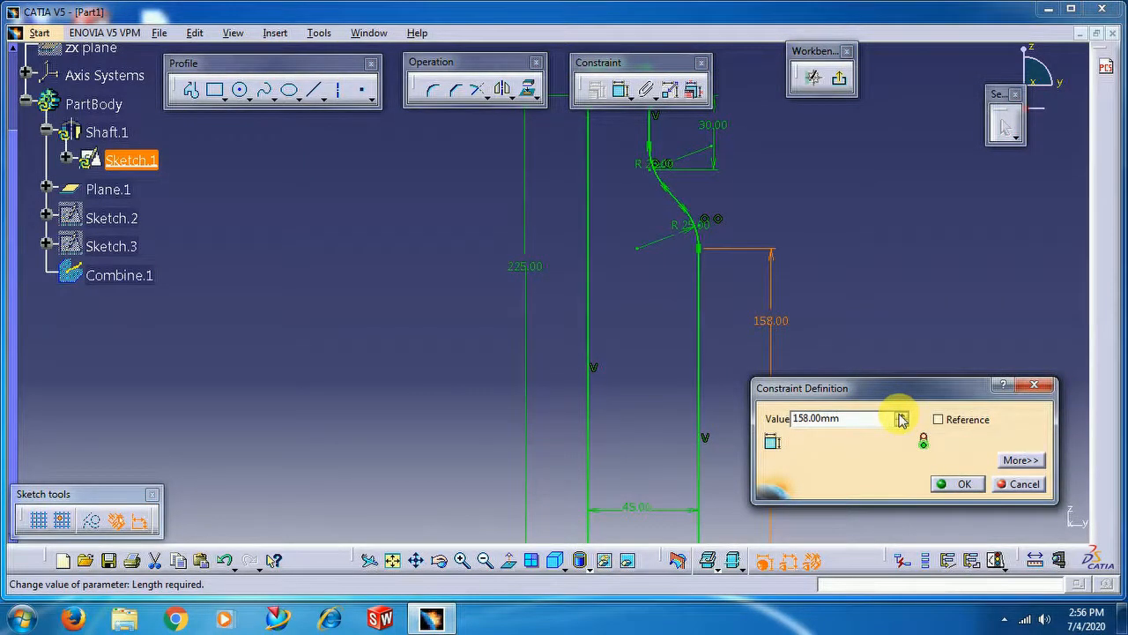
click(958, 483)
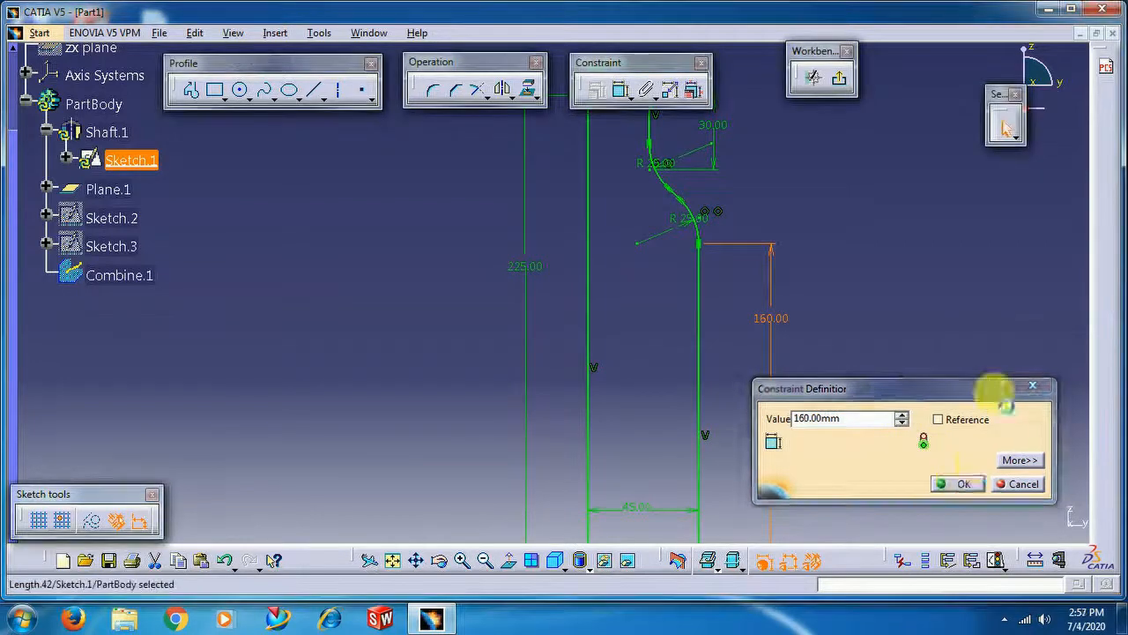
click(835, 77)
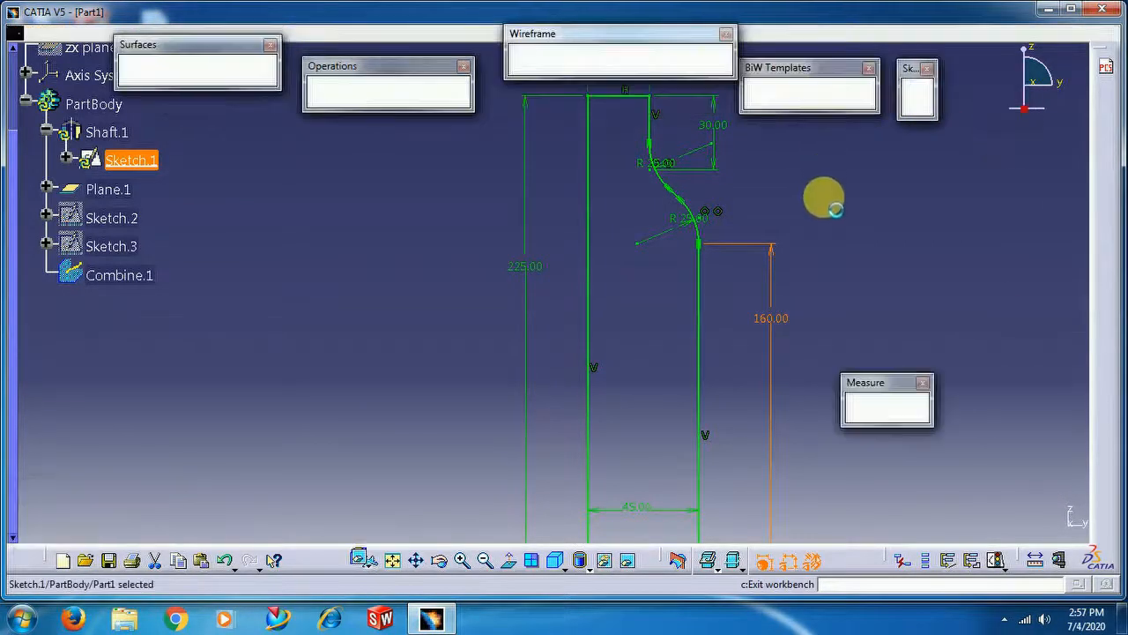
mouse_move(734, 248)
middle_down()
mouse_move(731, 385)
mouse_move(707, 260)
mouse_move(610, 333)
mouse_move(614, 168)
mouse_move(662, 234)
middle_up()
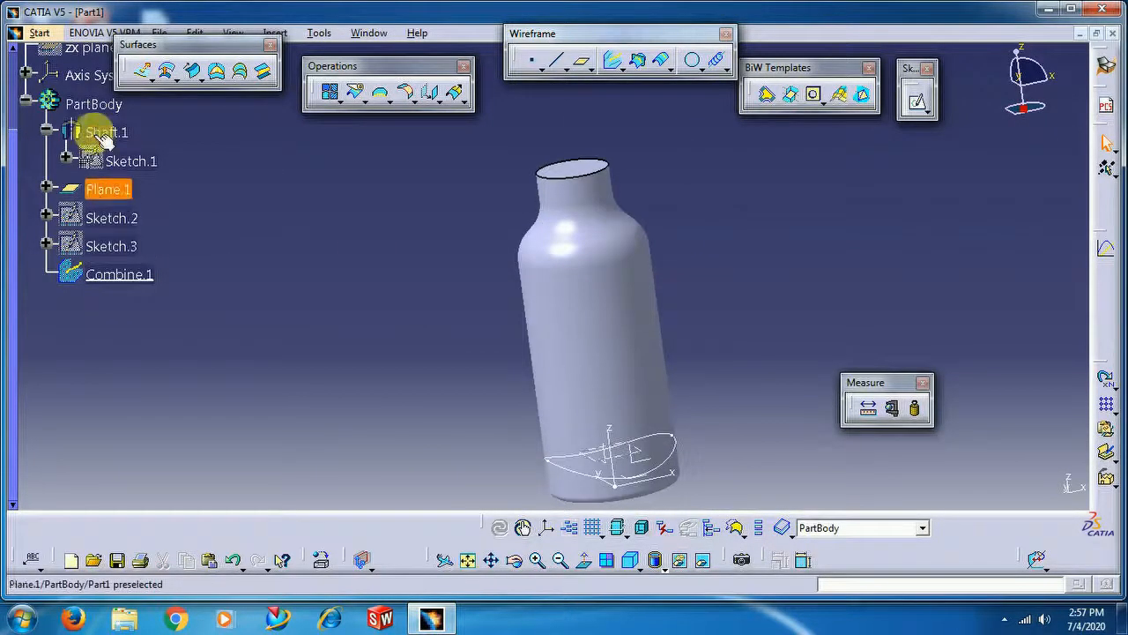
Reopen Sketch.1 and delete the neck's 30 mm height dimension and the leftover corner point below the neck
double_click(132, 161)
mouse_move(649, 224)
middle_down()
mouse_move(881, 277)
mouse_move(829, 249)
mouse_move(851, 294)
mouse_move(873, 239)
mouse_move(943, 296)
middle_up()
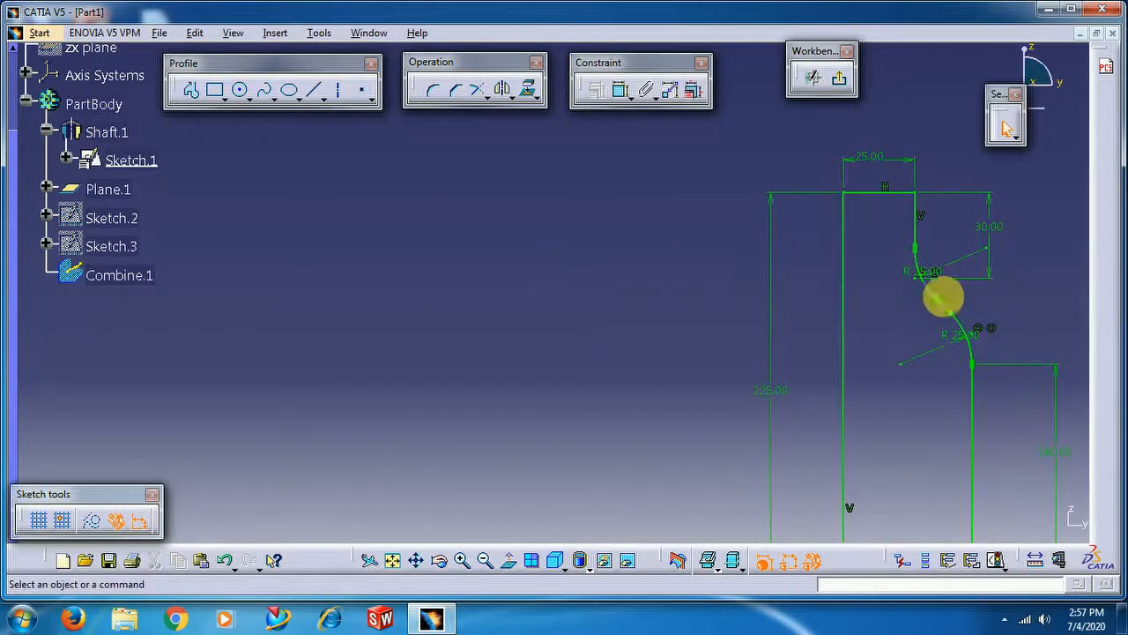
right_click(1002, 269)
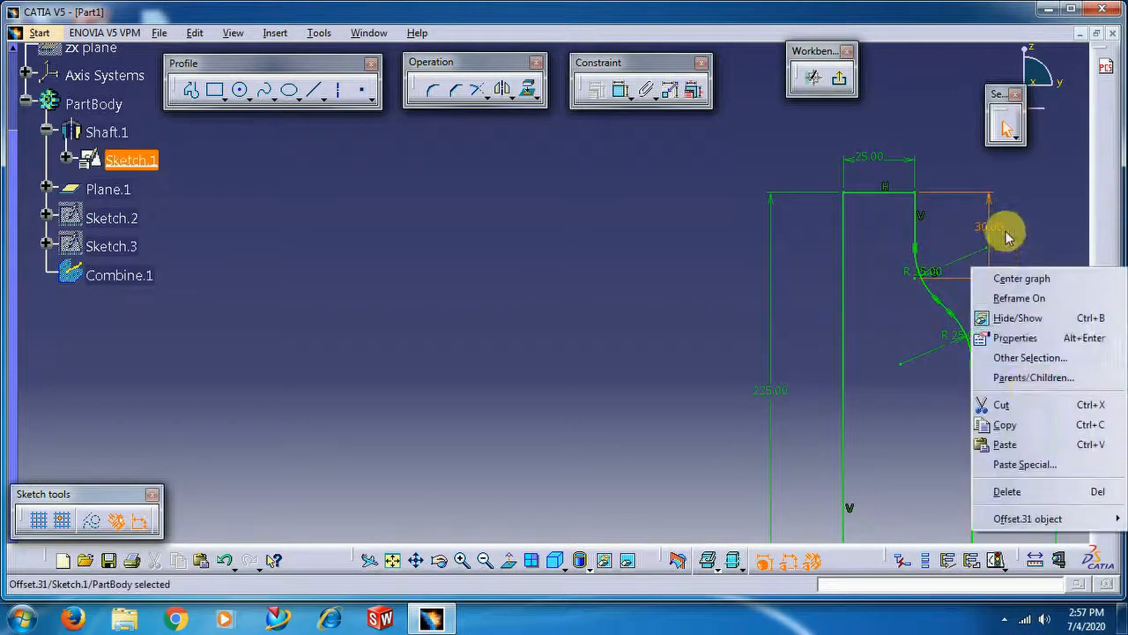
click(1014, 489)
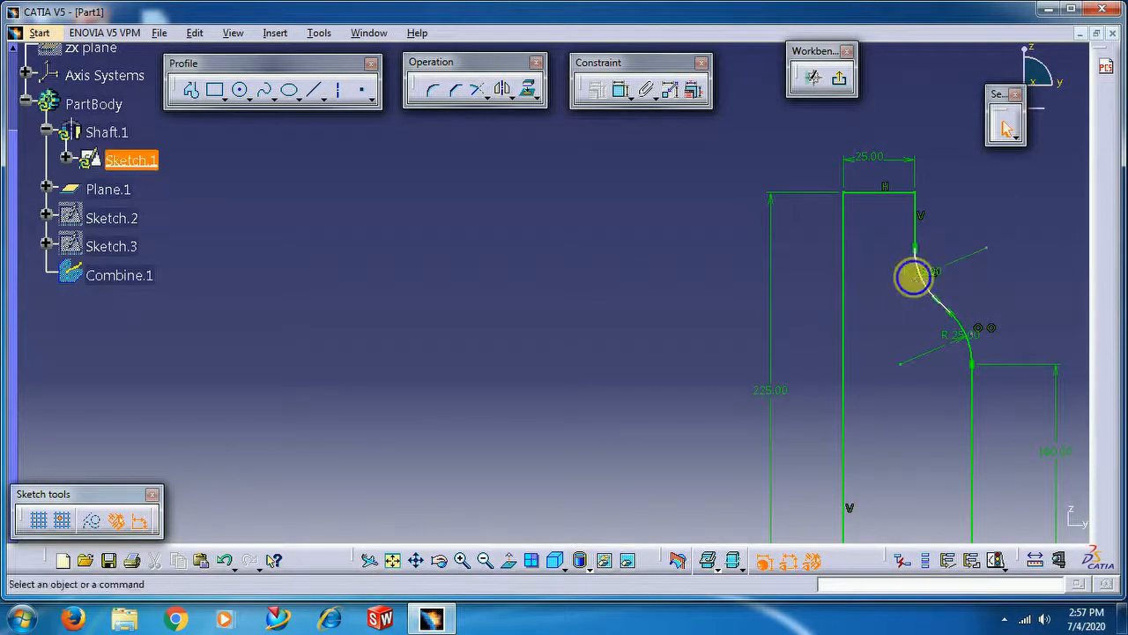
right_click(914, 277)
click(965, 499)
Dimension the straight vertical neck line in the bottle profile and set its length to 20 mm
click(615, 92)
click(915, 218)
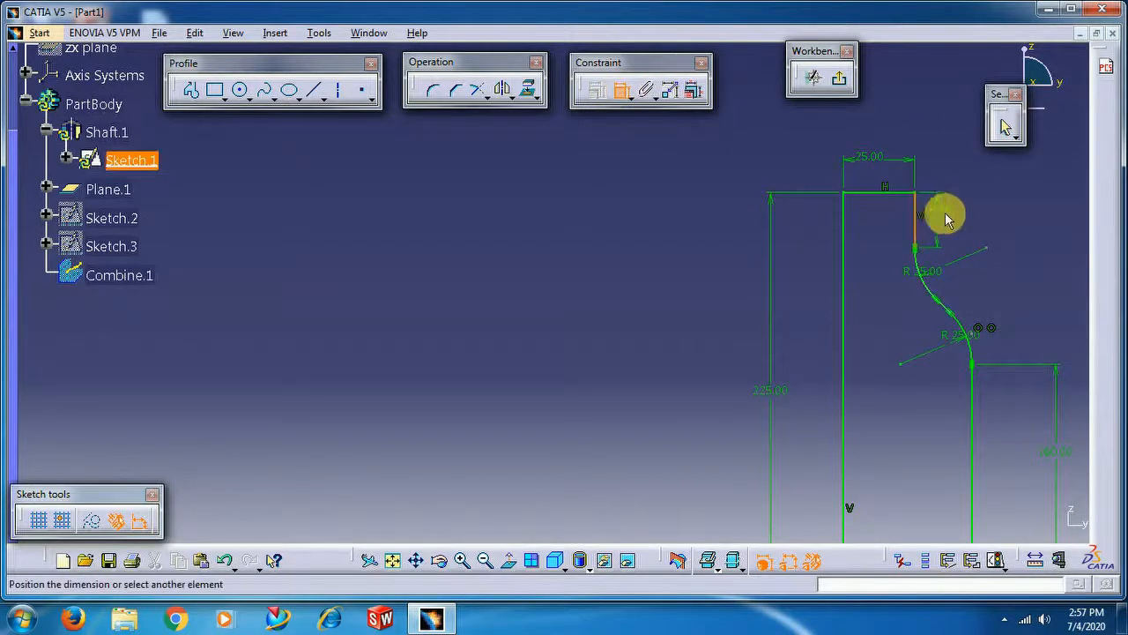
click(954, 212)
middle_drag(981, 297, 924, 291)
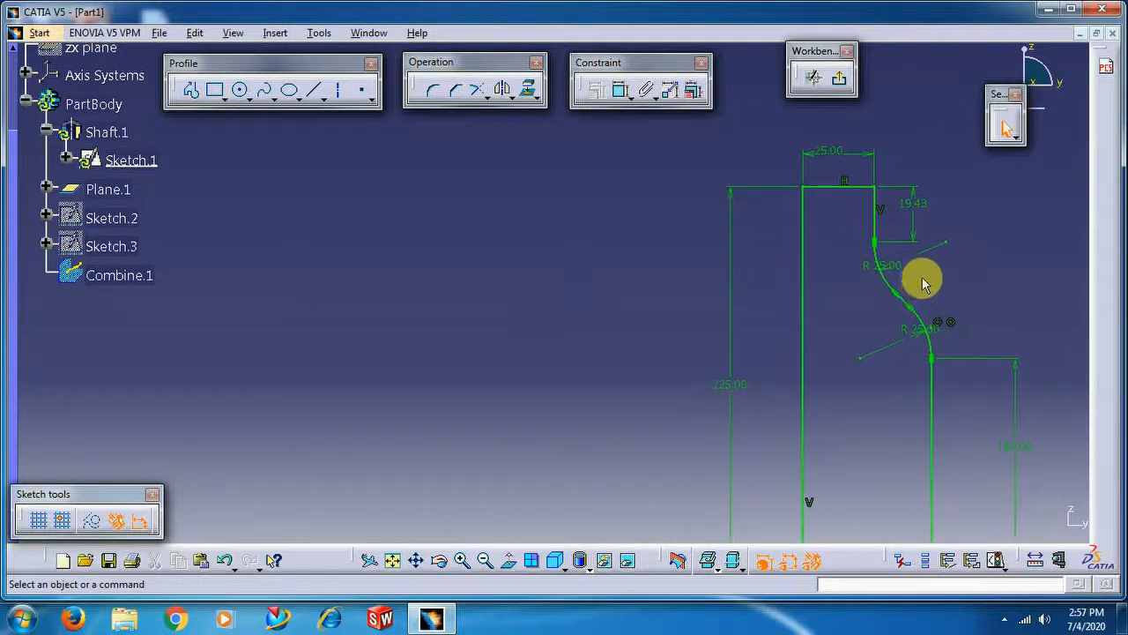
double_click(916, 204)
text(20)
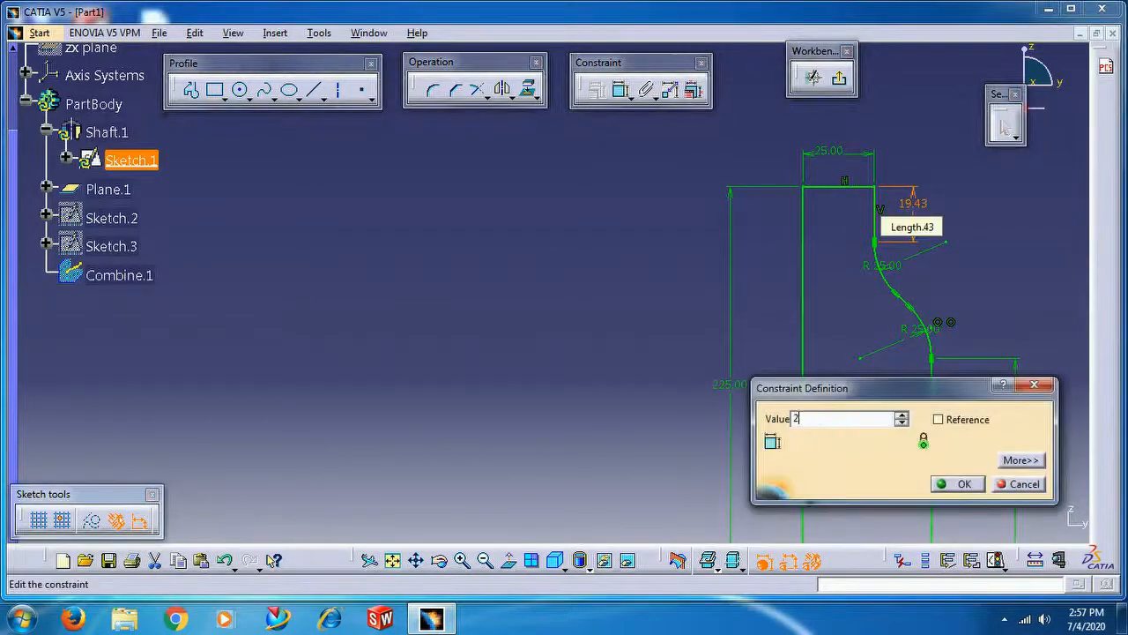
key(Return)
Set the profile's overall height along the central axis to 240 mm
middle_click(776, 383)
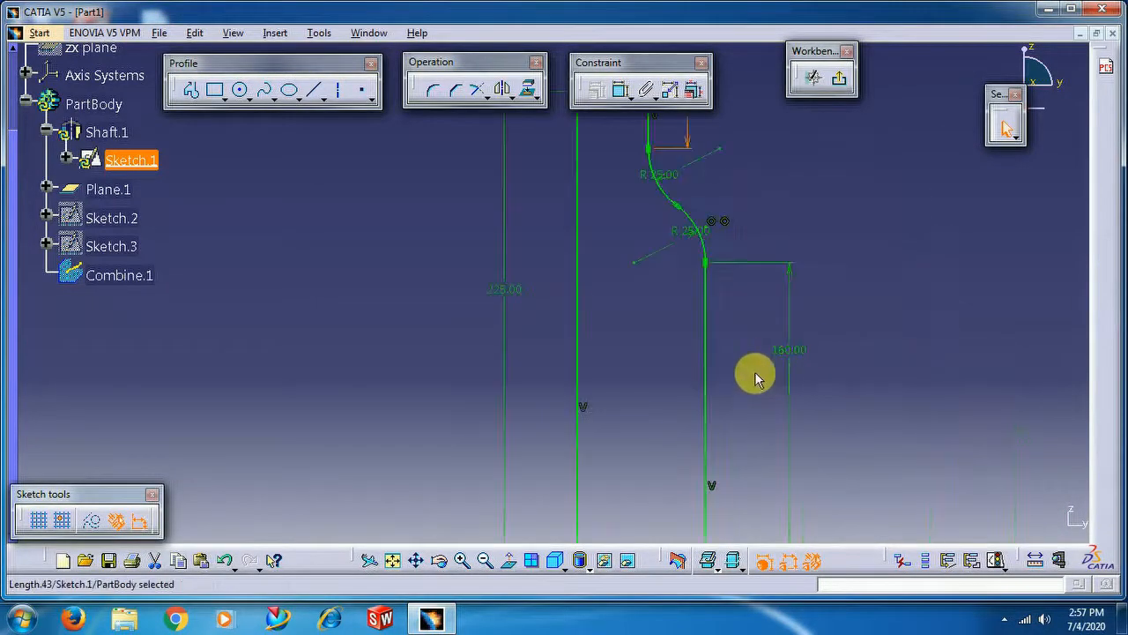
double_click(509, 292)
middle_drag(708, 326, 721, 435)
click(837, 419)
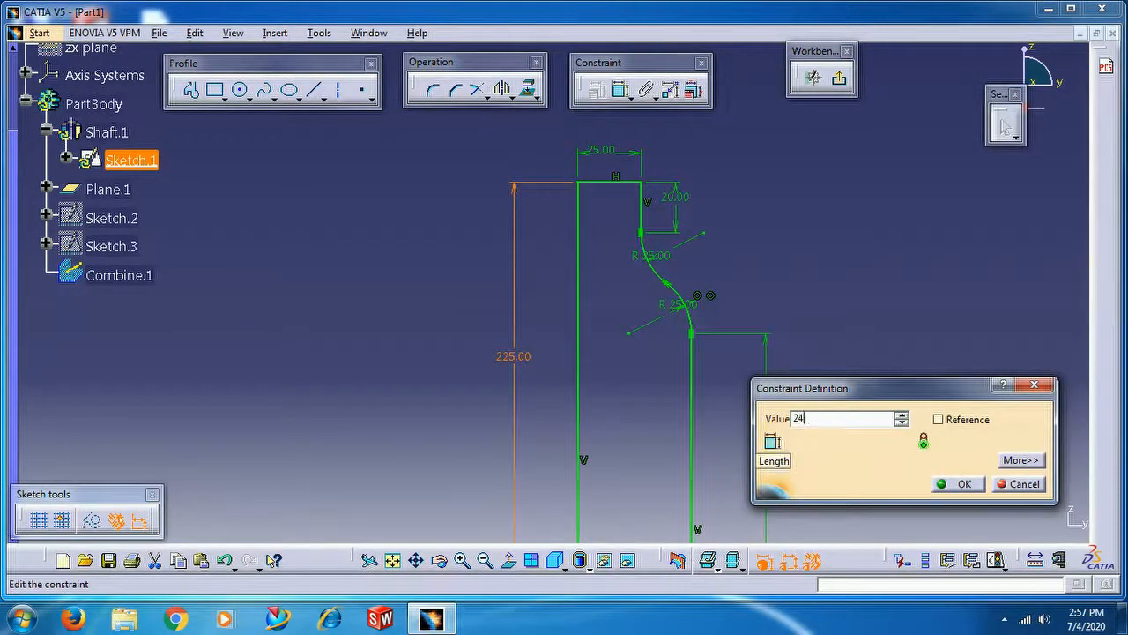
text(240)
key(Return)
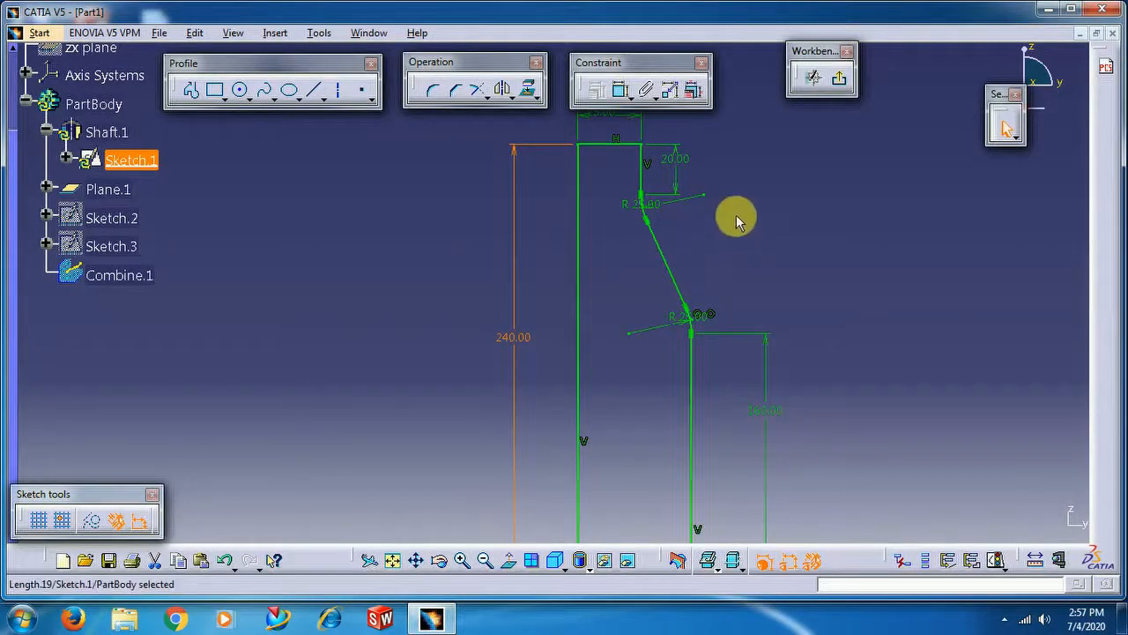
Set the neck line's length to 25 mm, revise it to 30 mm and exit the sketch
double_click(677, 160)
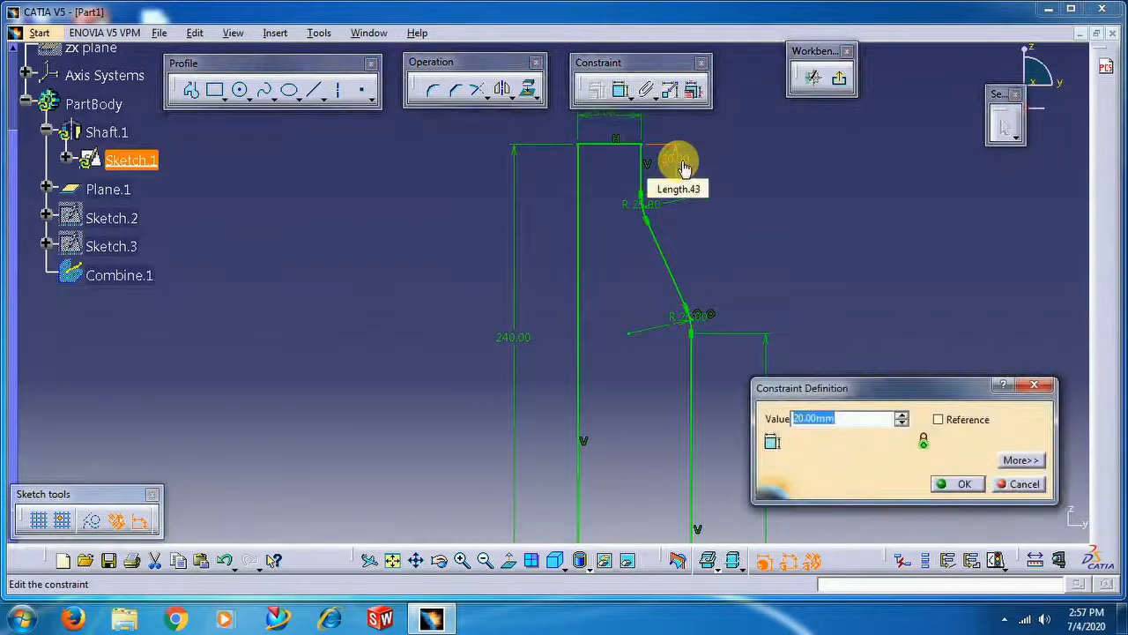
key(Return)
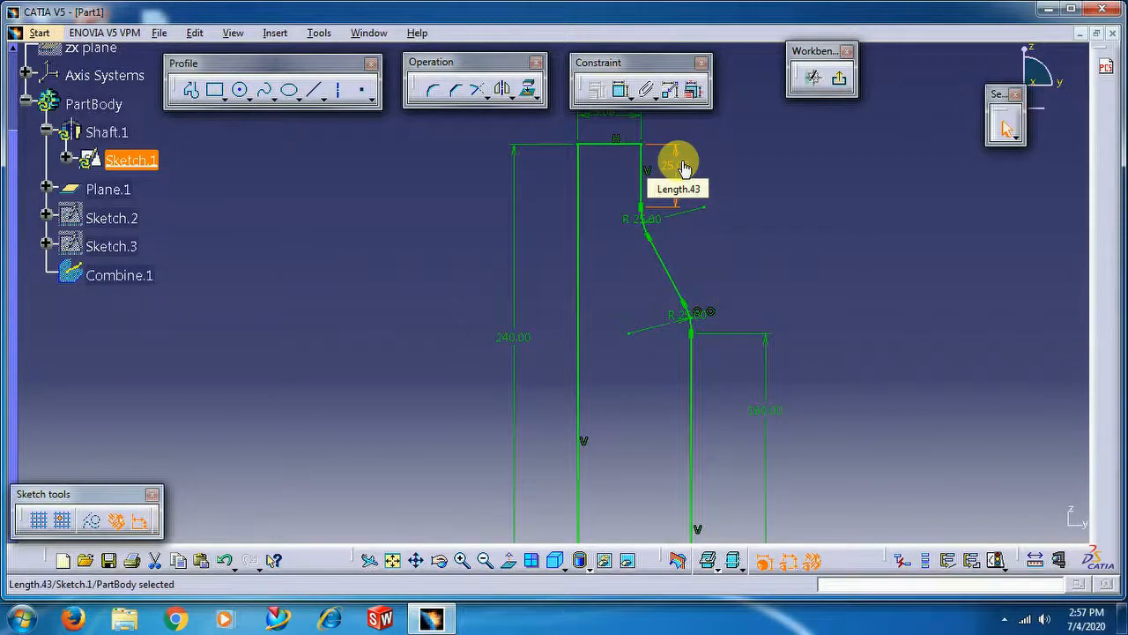
double_click(676, 160)
text(30.00mm)
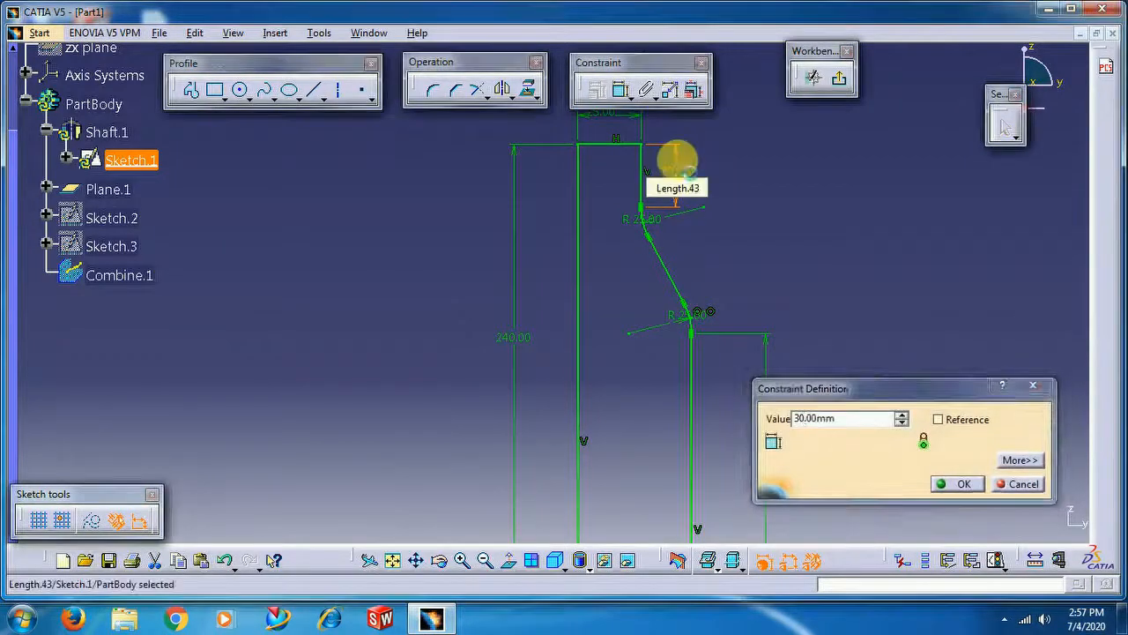
key(Return)
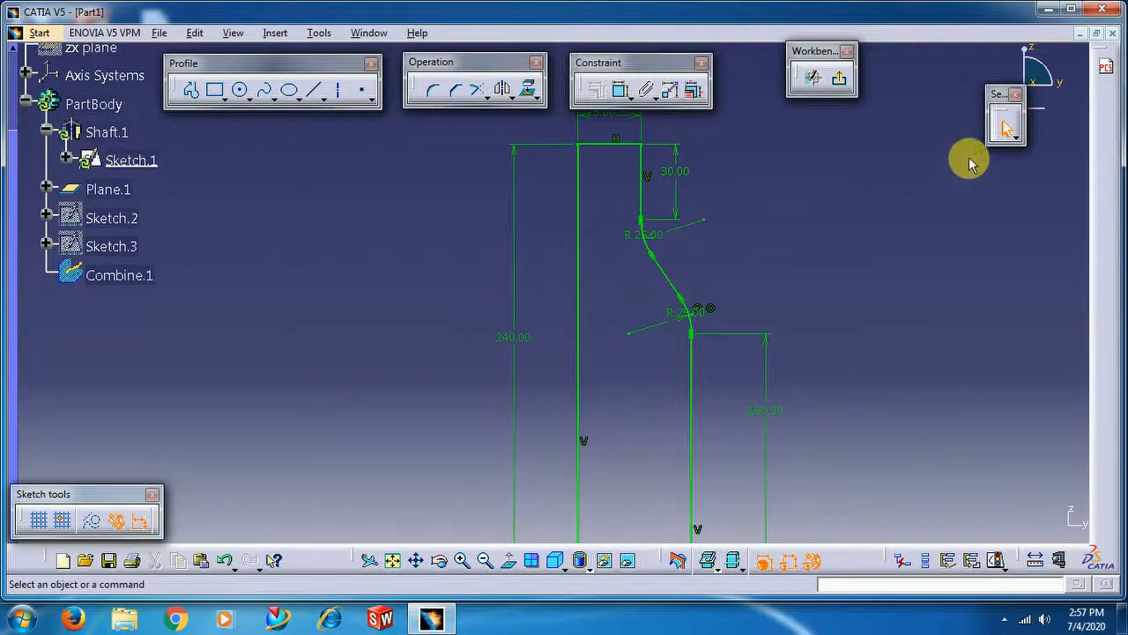
click(838, 78)
mouse_move(835, 229)
middle_down()
mouse_move(700, 234)
mouse_move(684, 297)
mouse_move(649, 232)
mouse_move(700, 277)
mouse_move(723, 222)
mouse_move(717, 378)
mouse_move(725, 270)
mouse_move(679, 297)
mouse_move(603, 313)
mouse_move(605, 345)
mouse_move(691, 353)
middle_up()
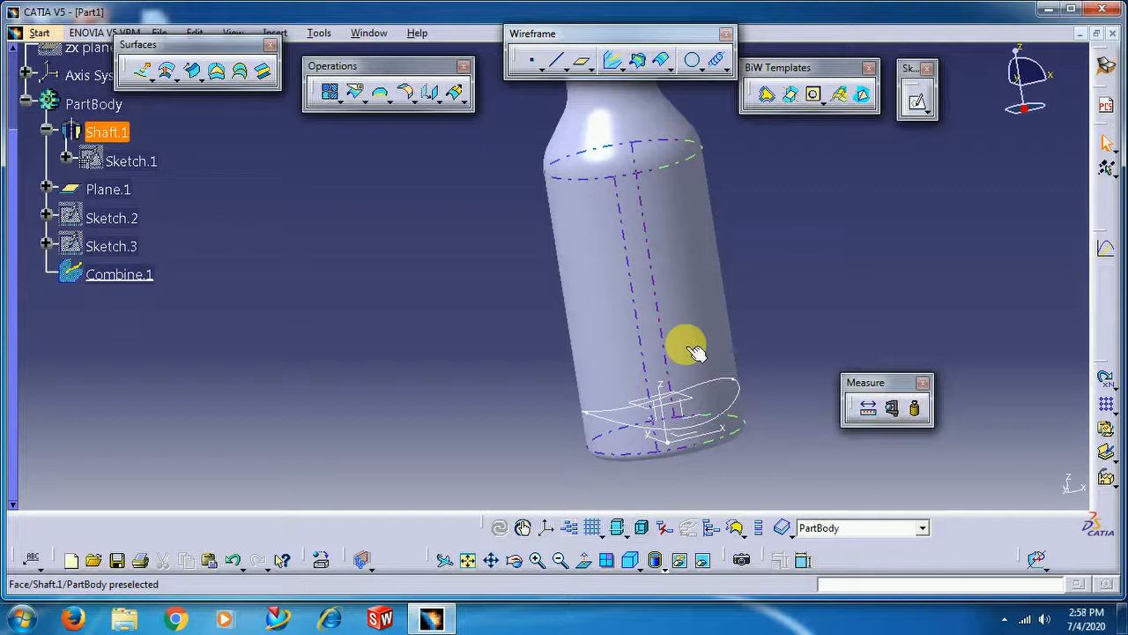
Set the offset of Plane.1 from the XY plane to 30 mm
middle_drag(749, 317, 659, 396)
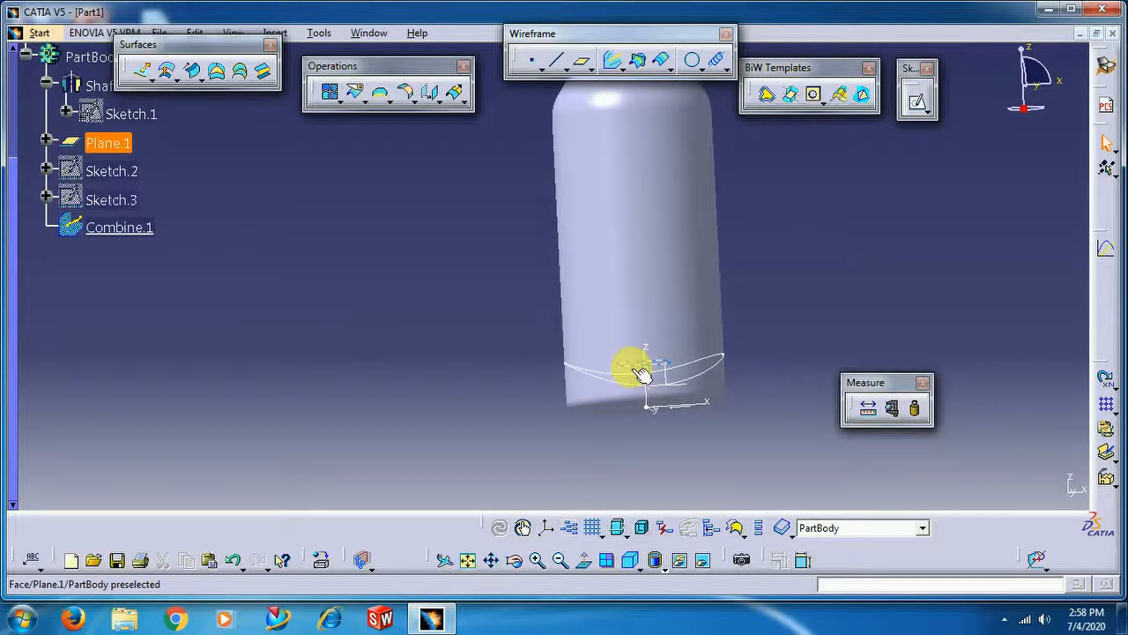
double_click(641, 375)
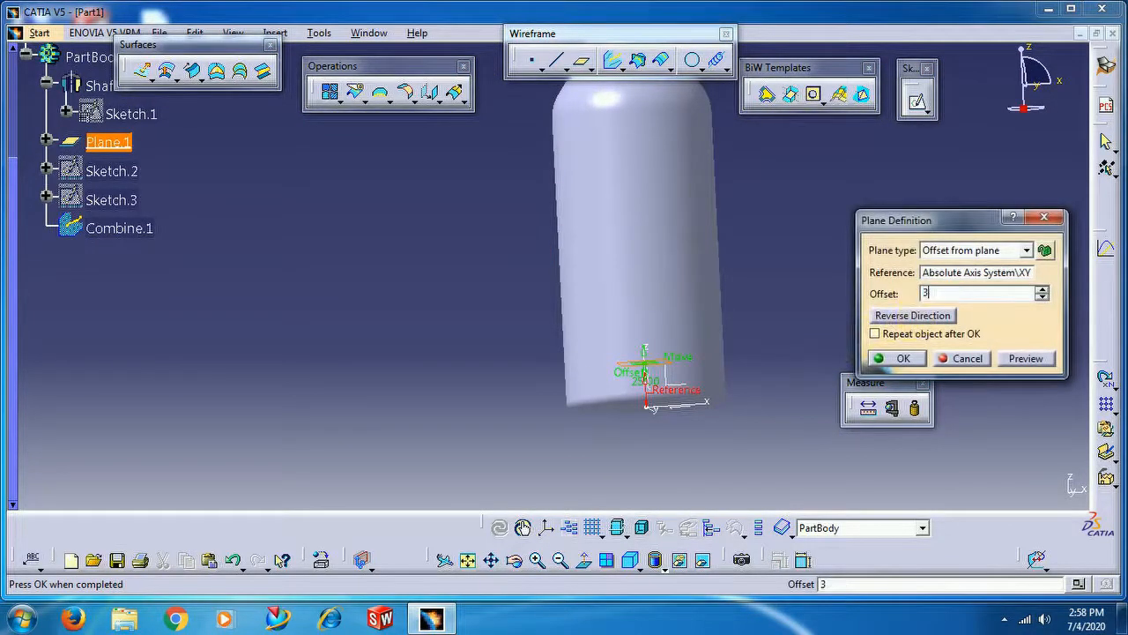
key(Return)
middle_drag(748, 273, 574, 273)
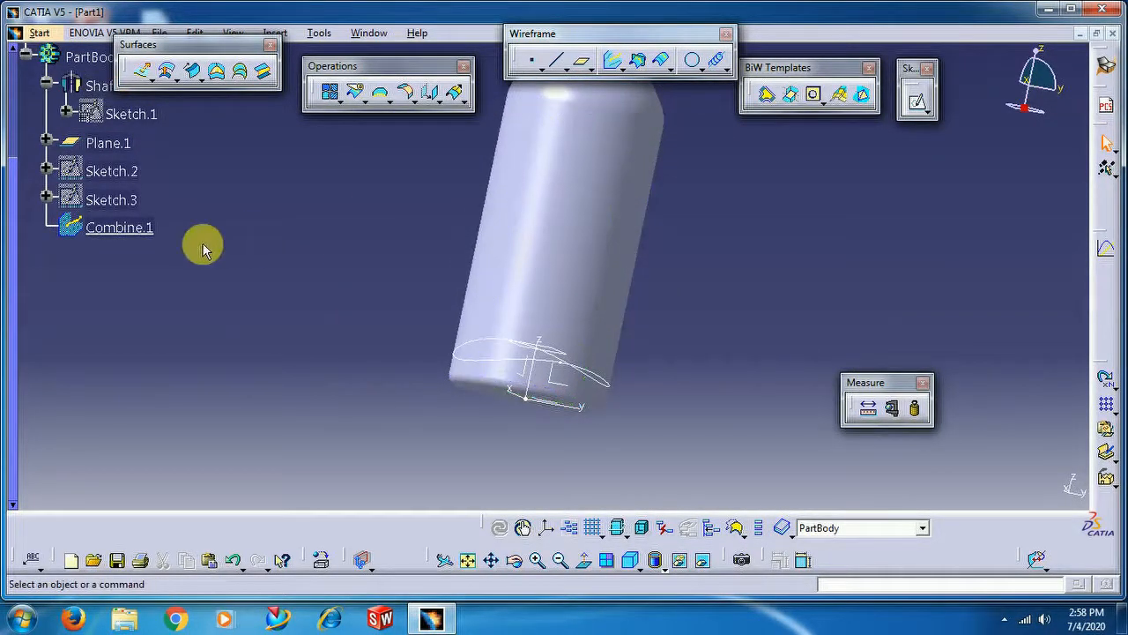
Open Sketch.3, delete the coincidence constraint on the spline's right endpoint and raise that endpoint slightly
double_click(113, 195)
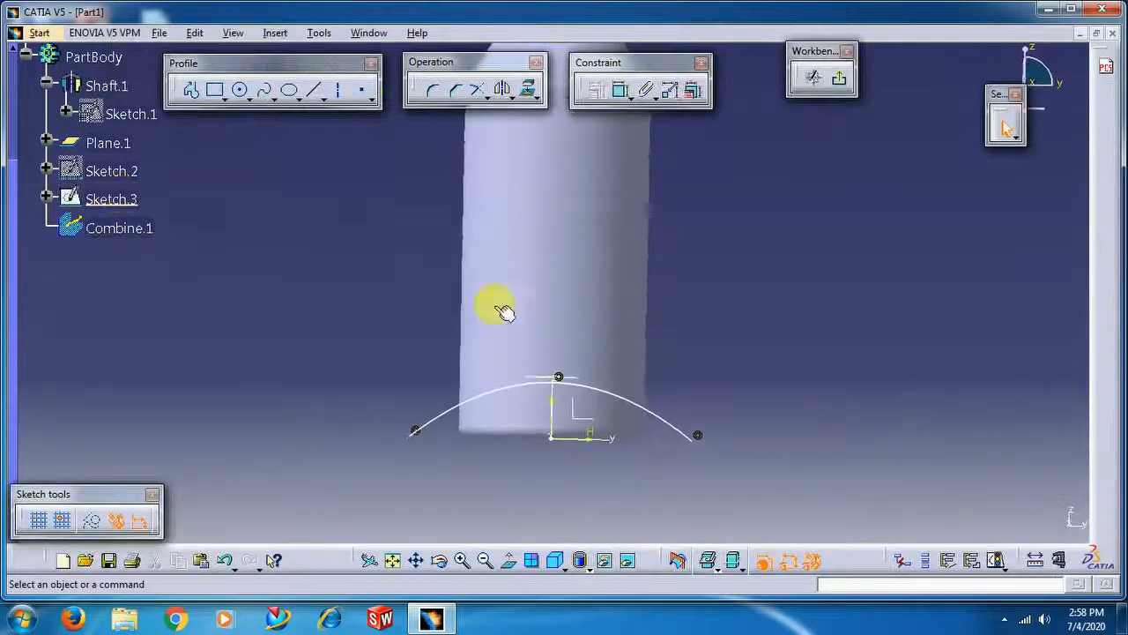
right_click(700, 436)
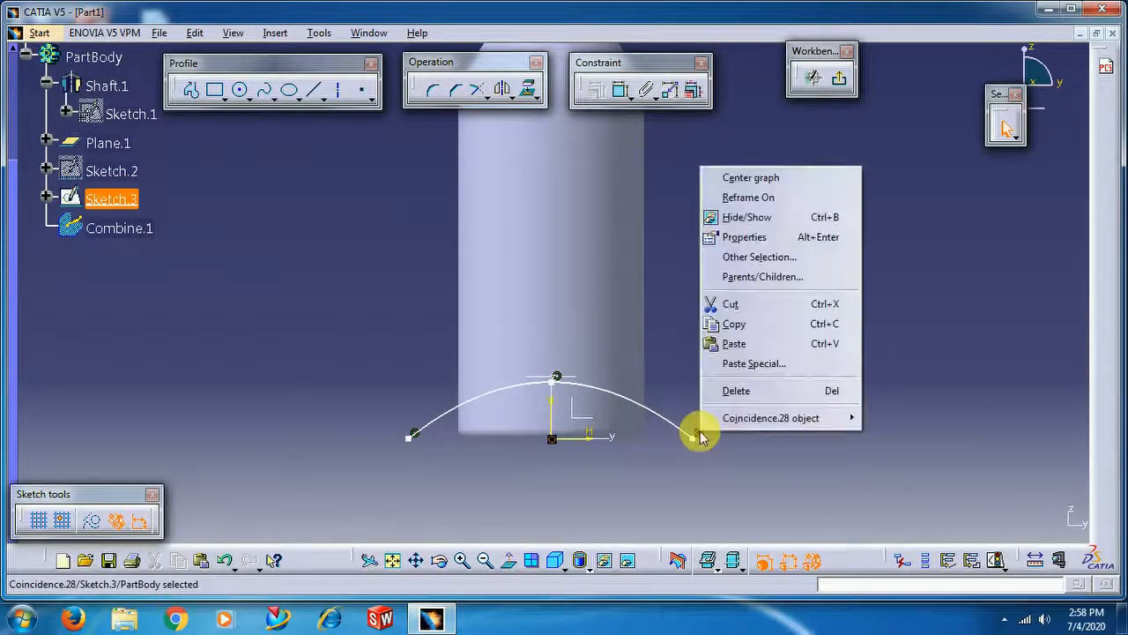
click(715, 392)
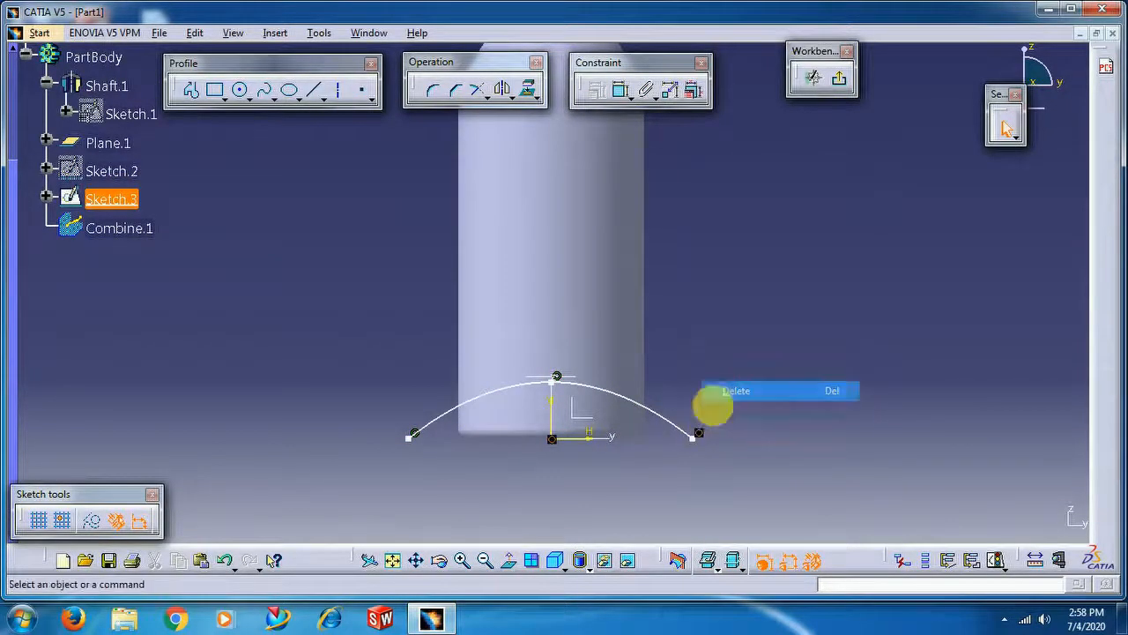
click(695, 429)
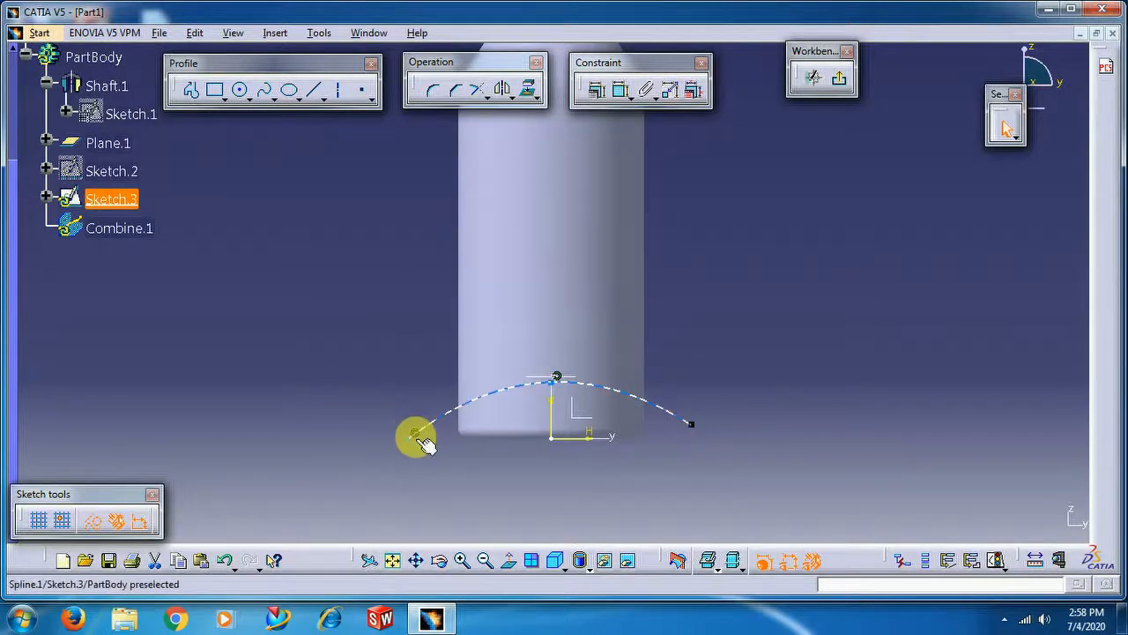
Try to delete the coincidence constraint at the spline's left endpoint and undo the deletion
mouse_move(443, 451)
middle_down()
mouse_move(605, 390)
mouse_move(634, 353)
middle_up()
click(511, 357)
click(554, 383)
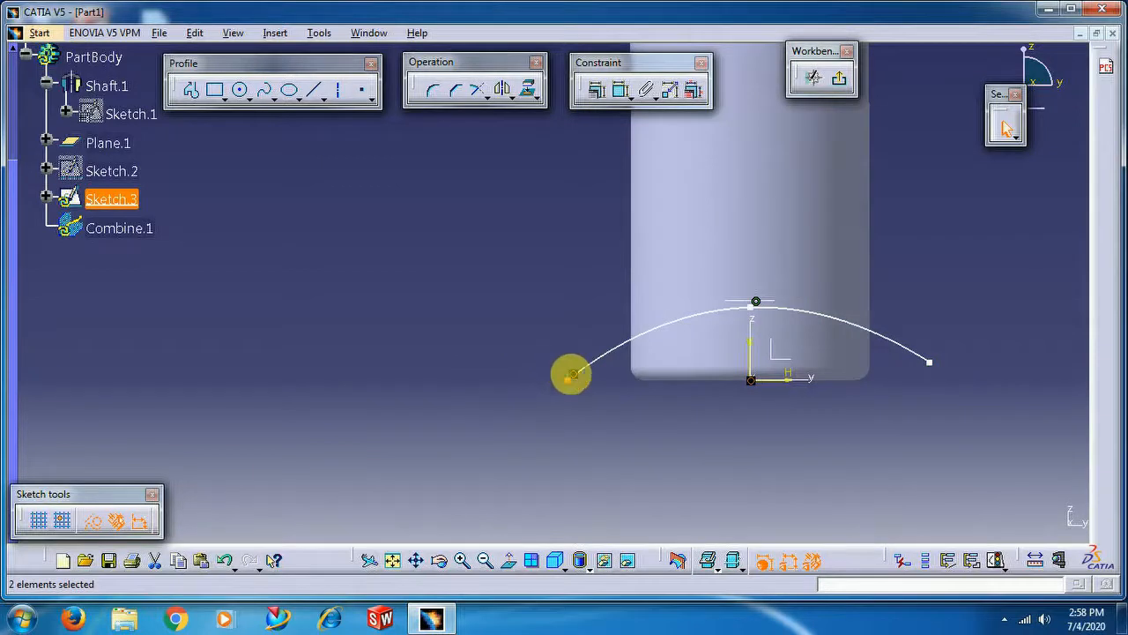
key(Delete)
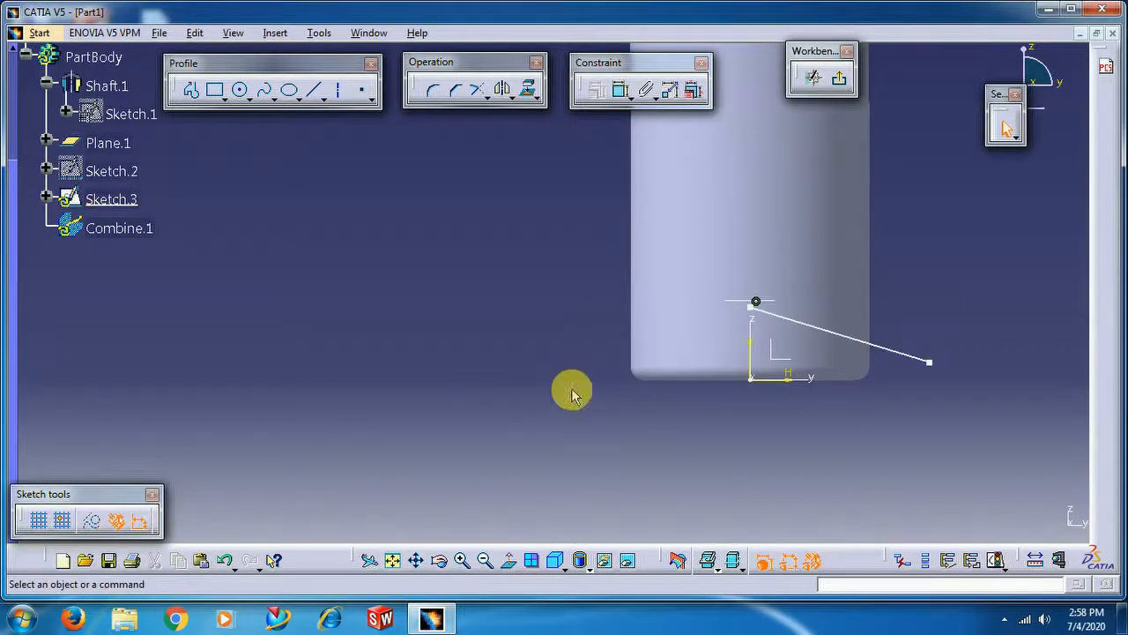
key(ctrl+z)
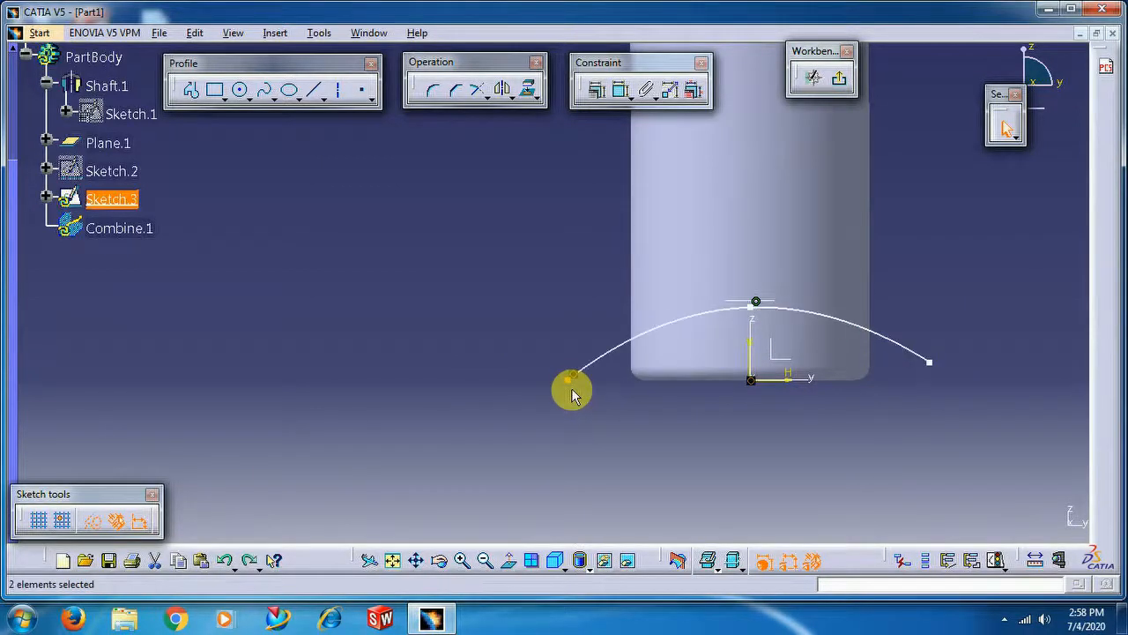
click(569, 433)
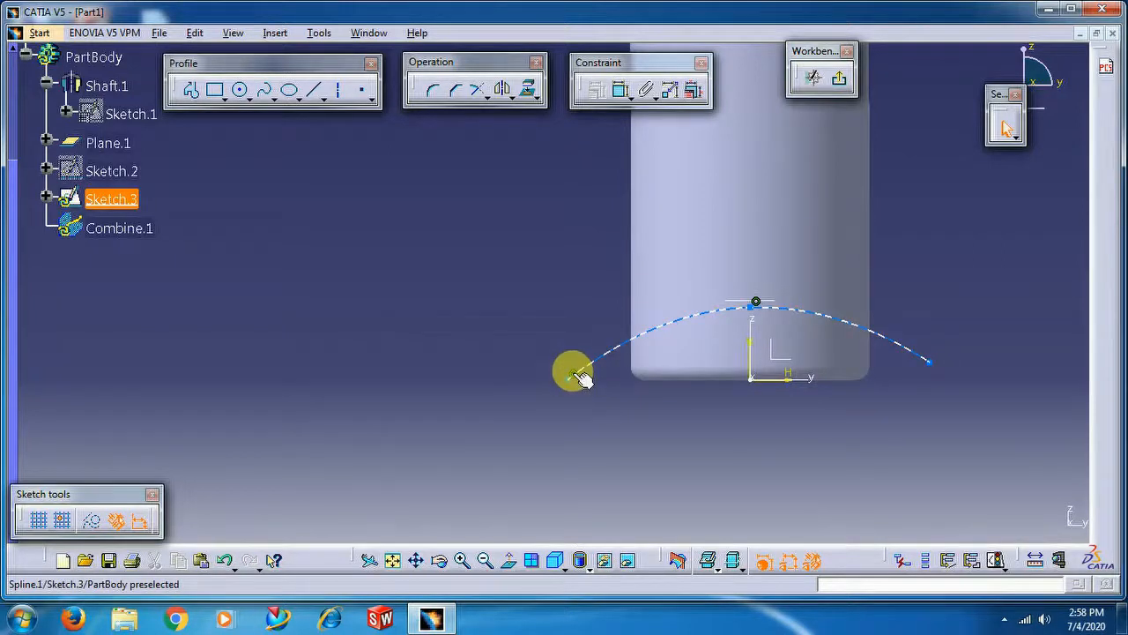
click(569, 403)
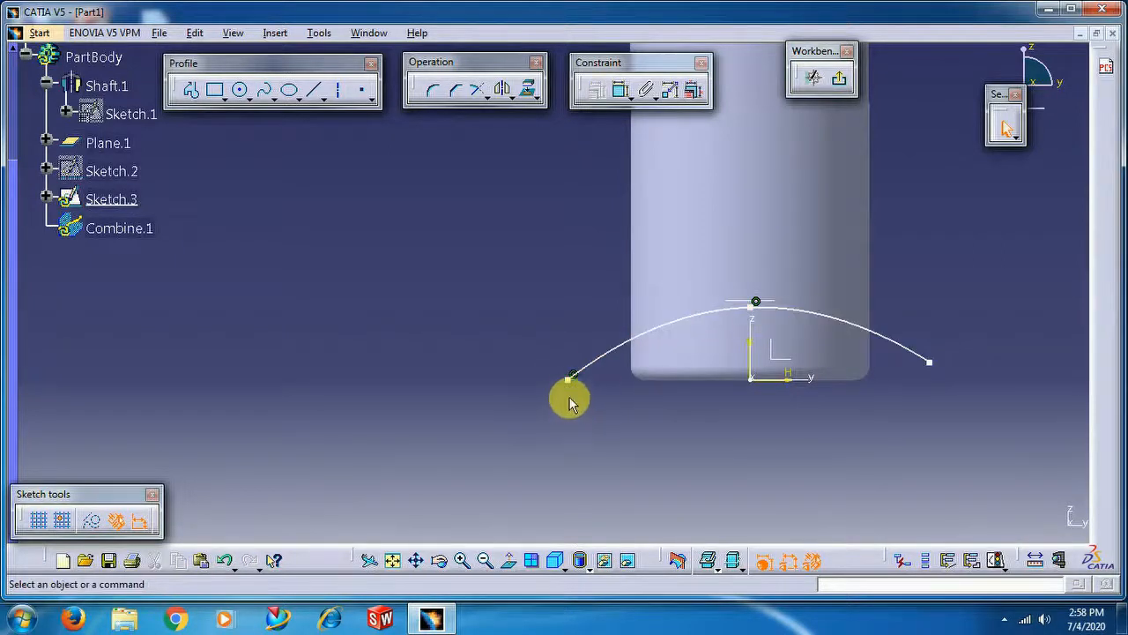
Shift the spline's left endpoint inward, try deleting its coincidence again, and undo the deletion and the middle point's move
click(570, 380)
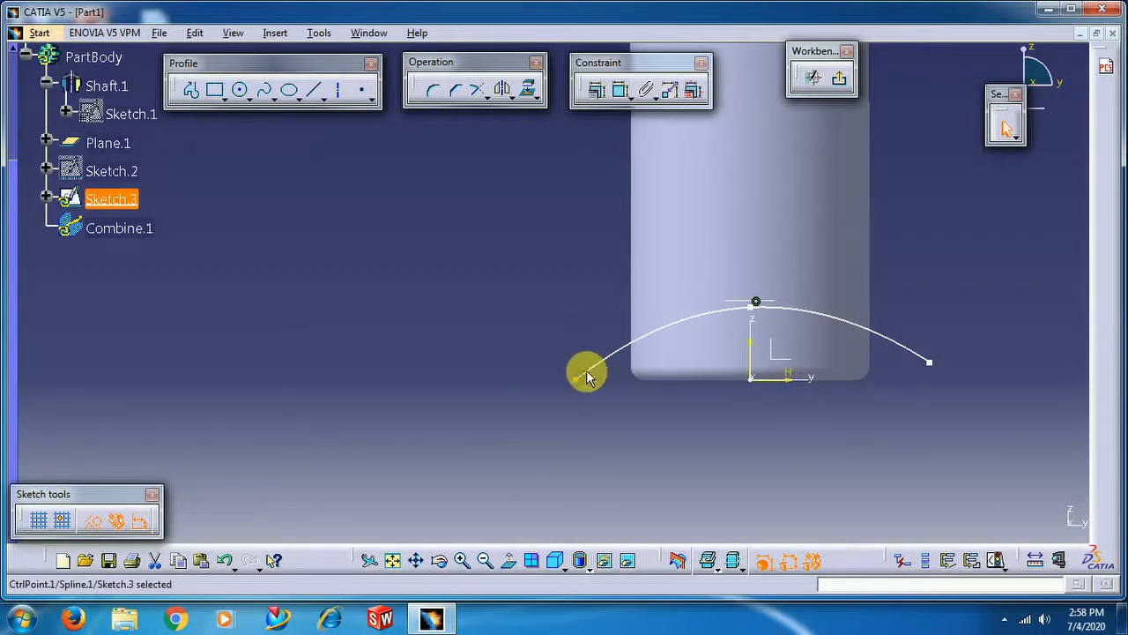
drag(543, 352, 606, 427)
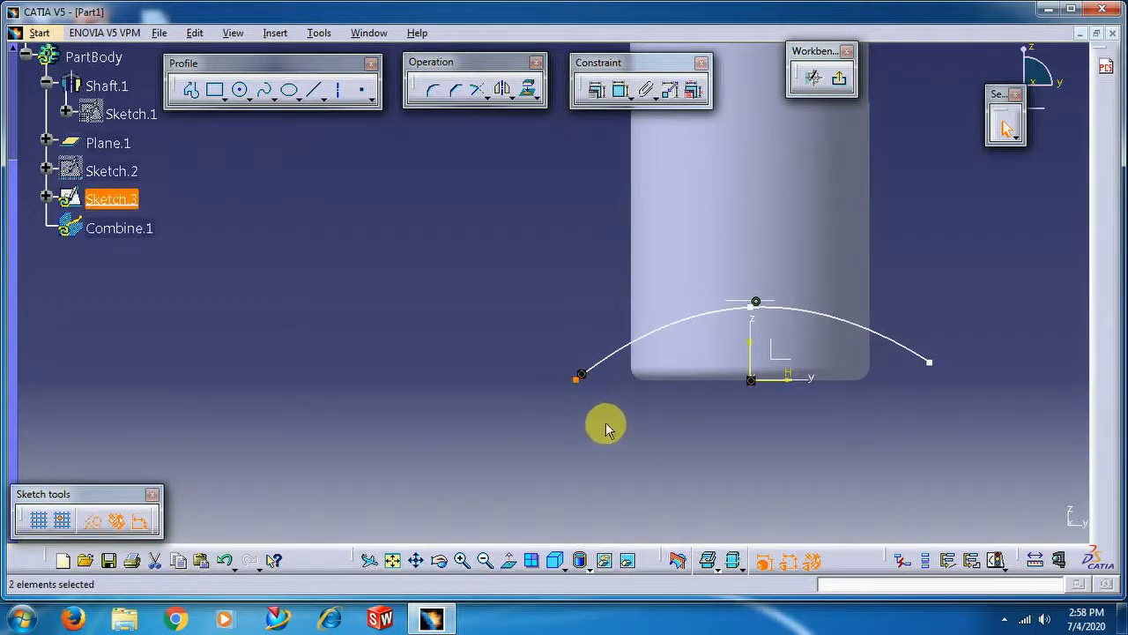
key(Delete)
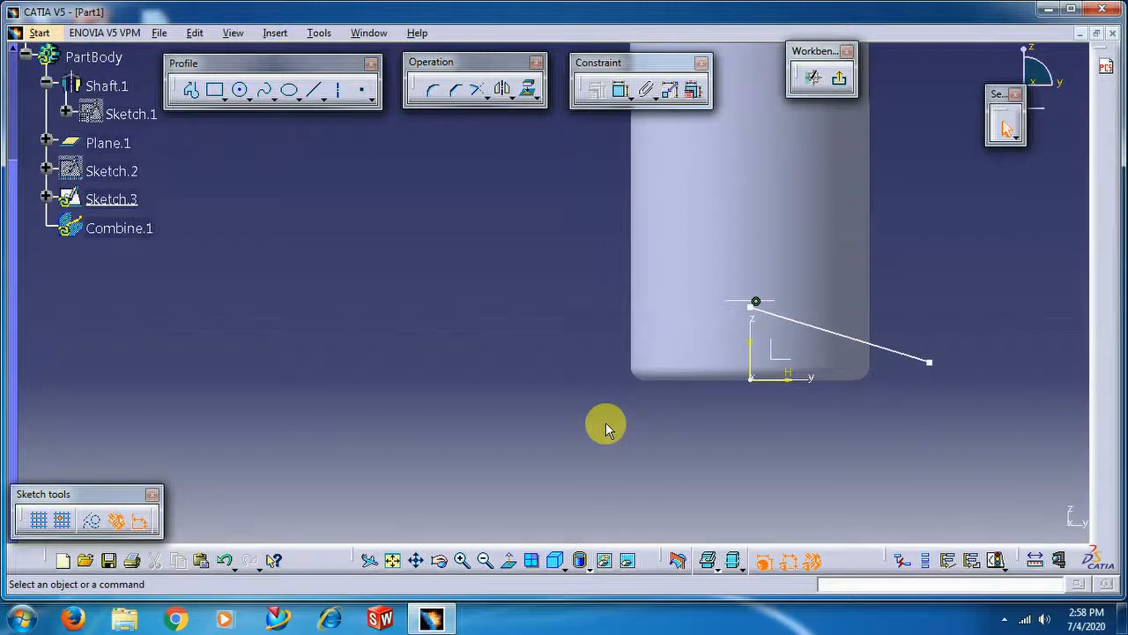
mouse_move(751, 305)
mouse_down()
mouse_move(636, 343)
mouse_move(635, 315)
mouse_move(648, 317)
mouse_up()
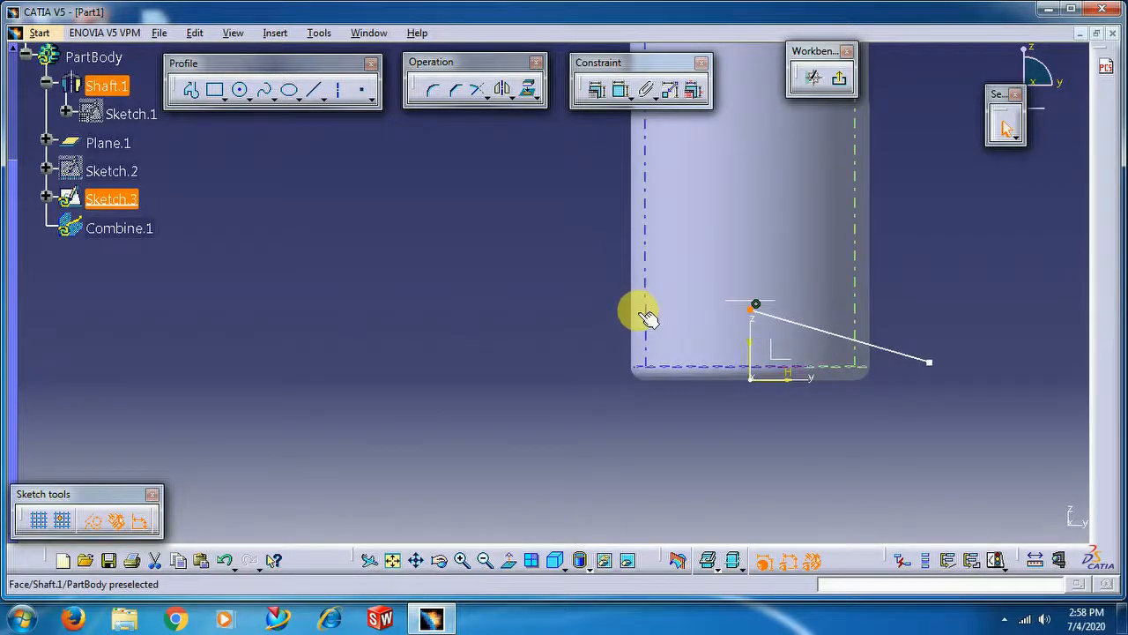
key(ctrl+z)
key(ctrl+z)
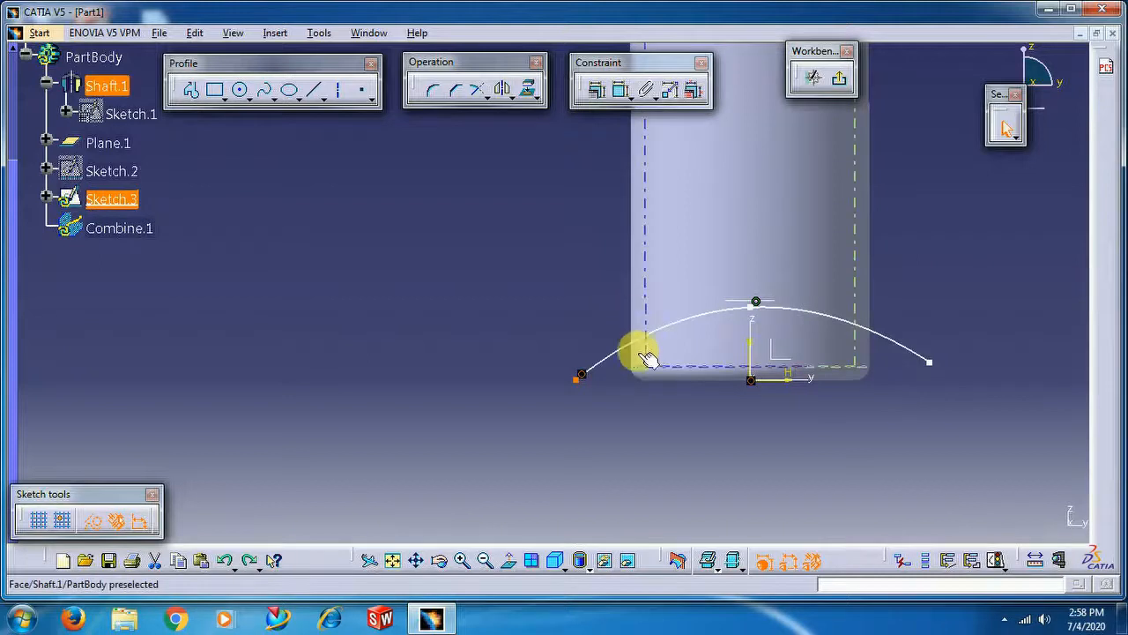
click(651, 428)
Delete only the coincidence constraint on the spline's left endpoint, raise that endpoint slightly and exit Sketch.3
middle_drag(688, 433, 733, 339)
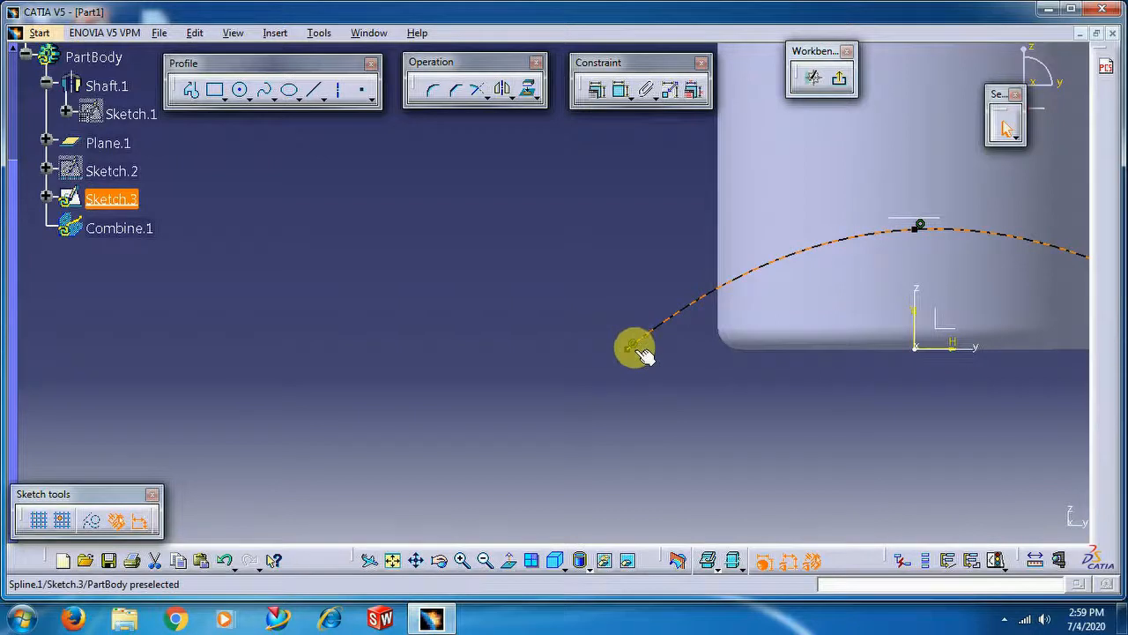
middle_drag(705, 360, 467, 423)
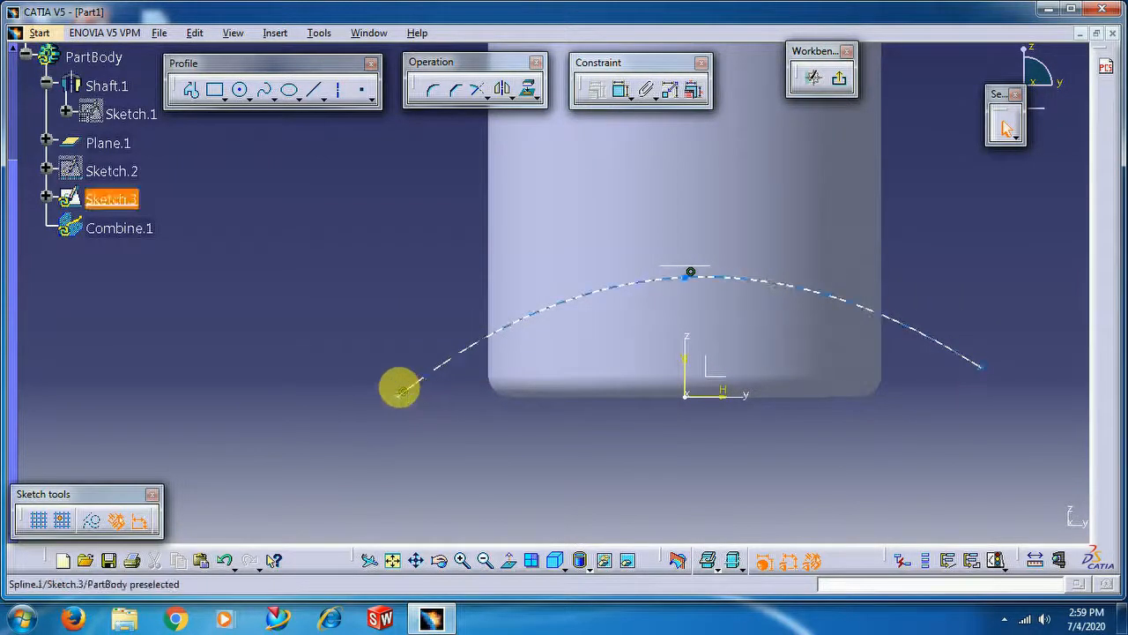
click(405, 394)
right_click(403, 382)
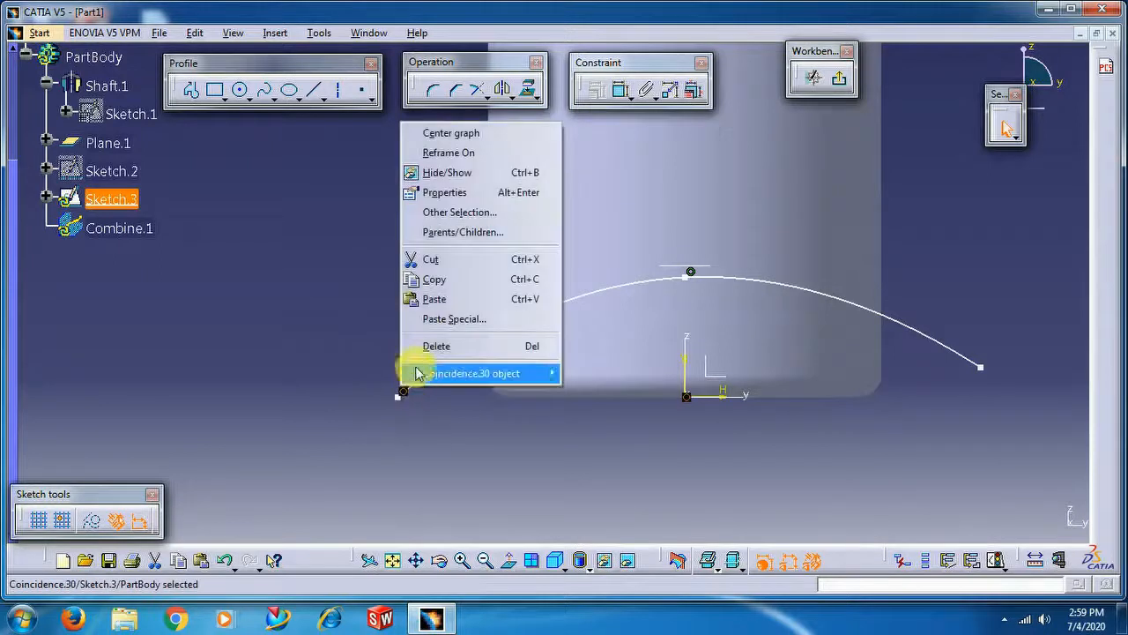
click(419, 345)
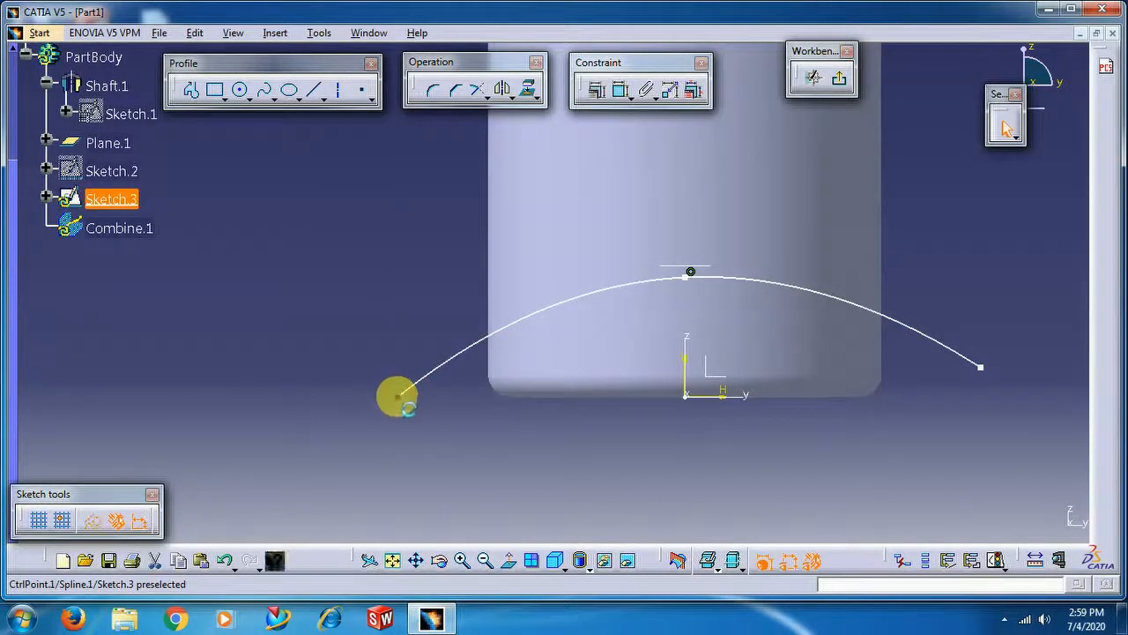
drag(406, 405, 403, 383)
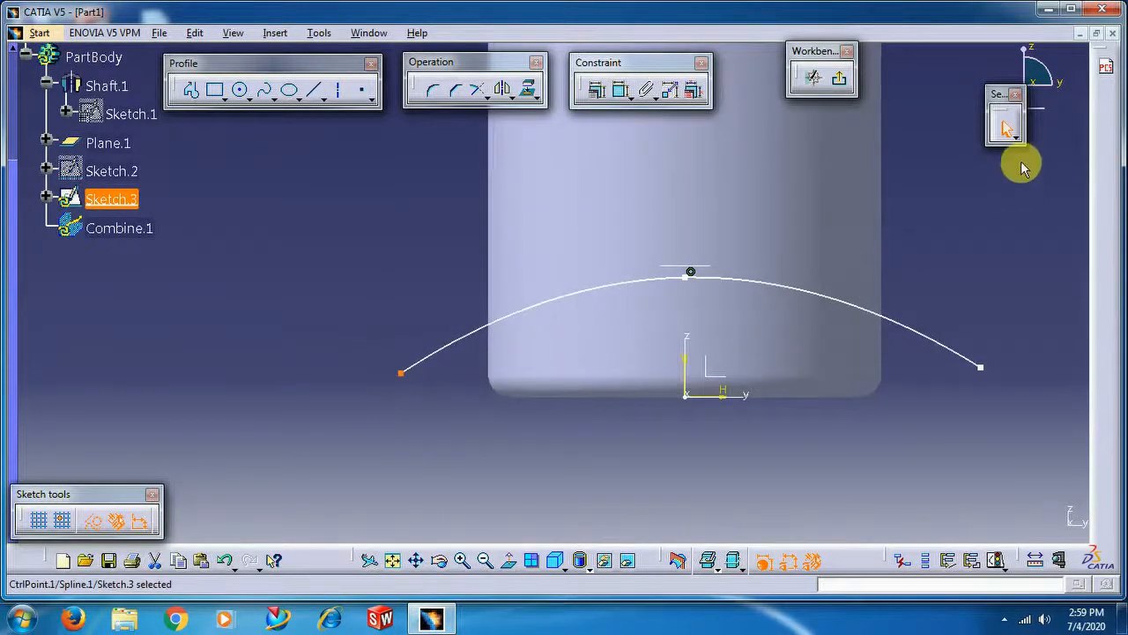
click(839, 77)
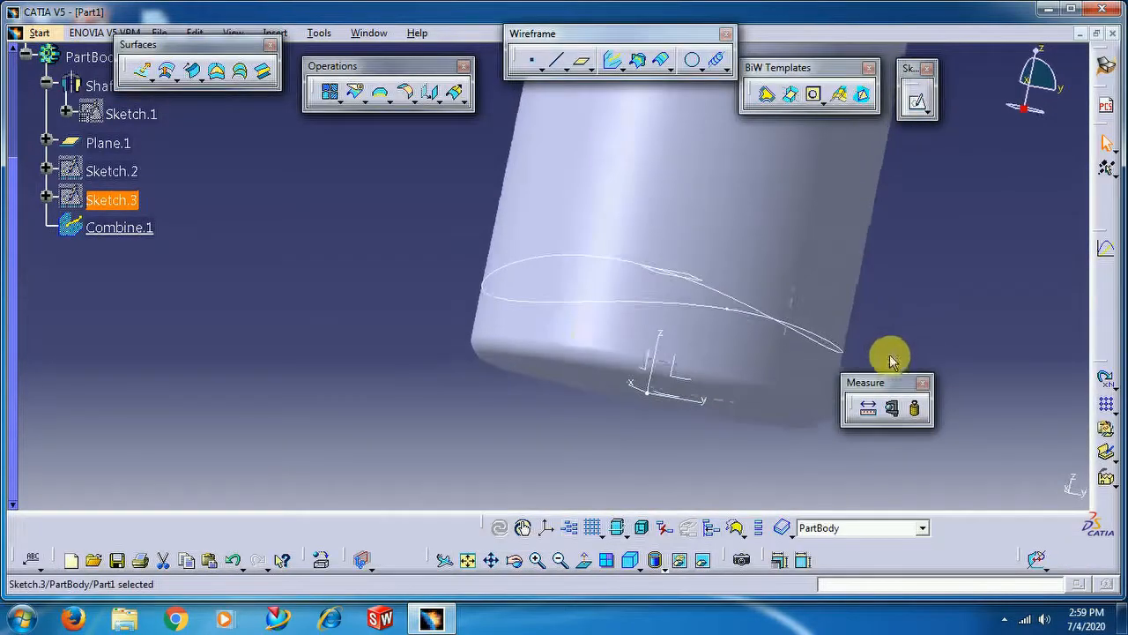
Start a new plane of the Offset from plane type for the bottle
click(303, 258)
mouse_move(401, 271)
middle_down()
mouse_move(634, 184)
mouse_move(541, 202)
mouse_move(446, 176)
mouse_move(536, 183)
middle_up()
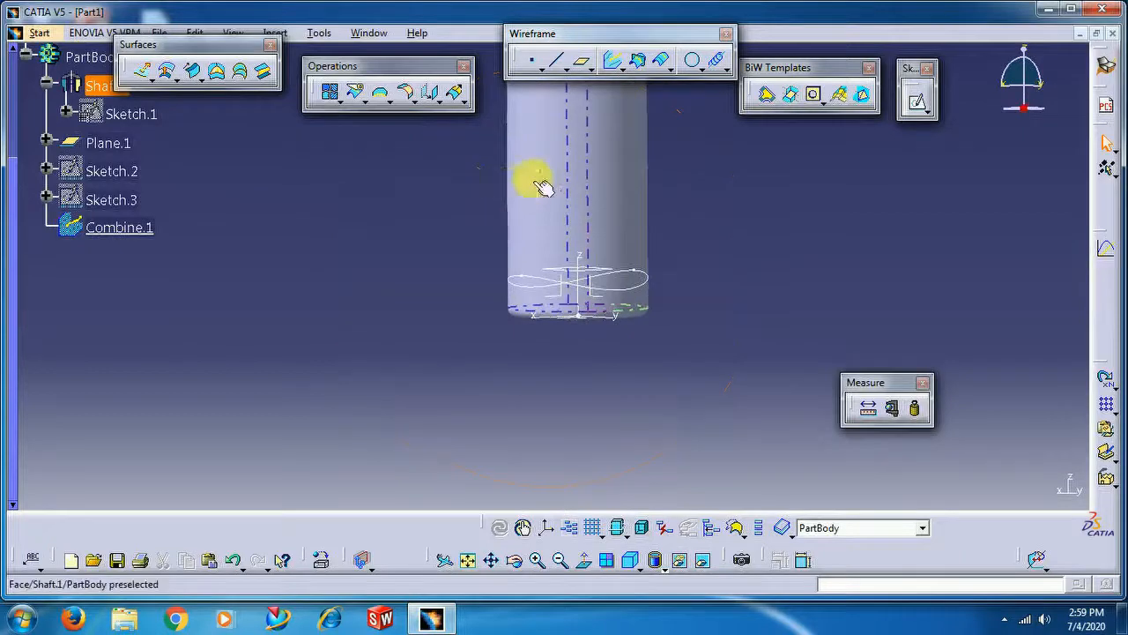
click(580, 65)
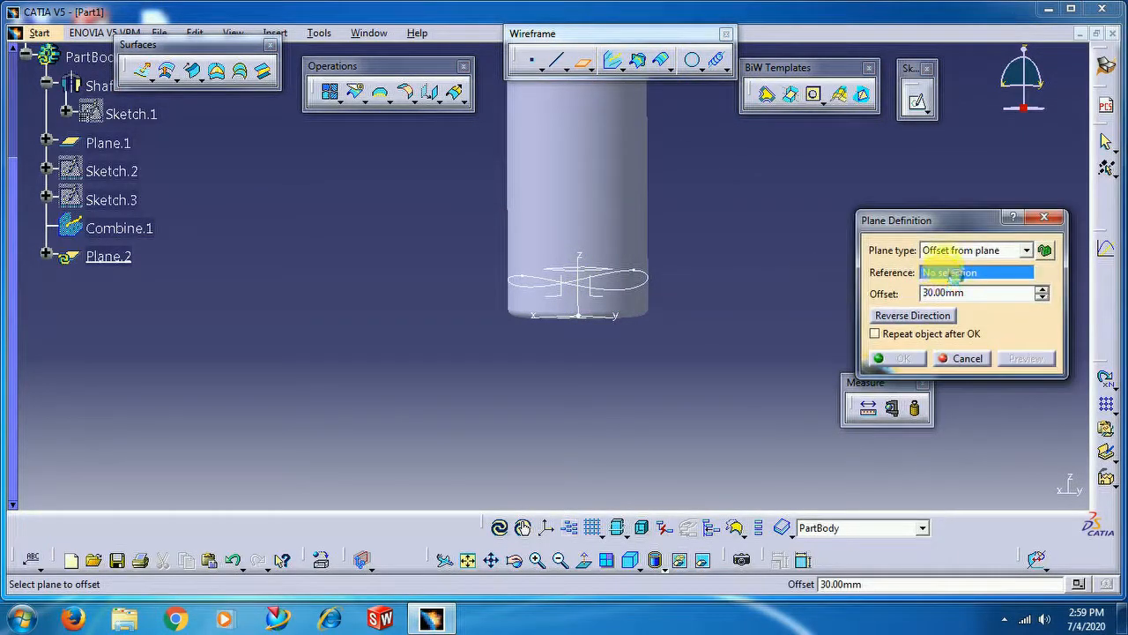
Set the new plane's type to Normal to curve and pick the Combine.1 curve around the bottle's base as its curve
click(948, 251)
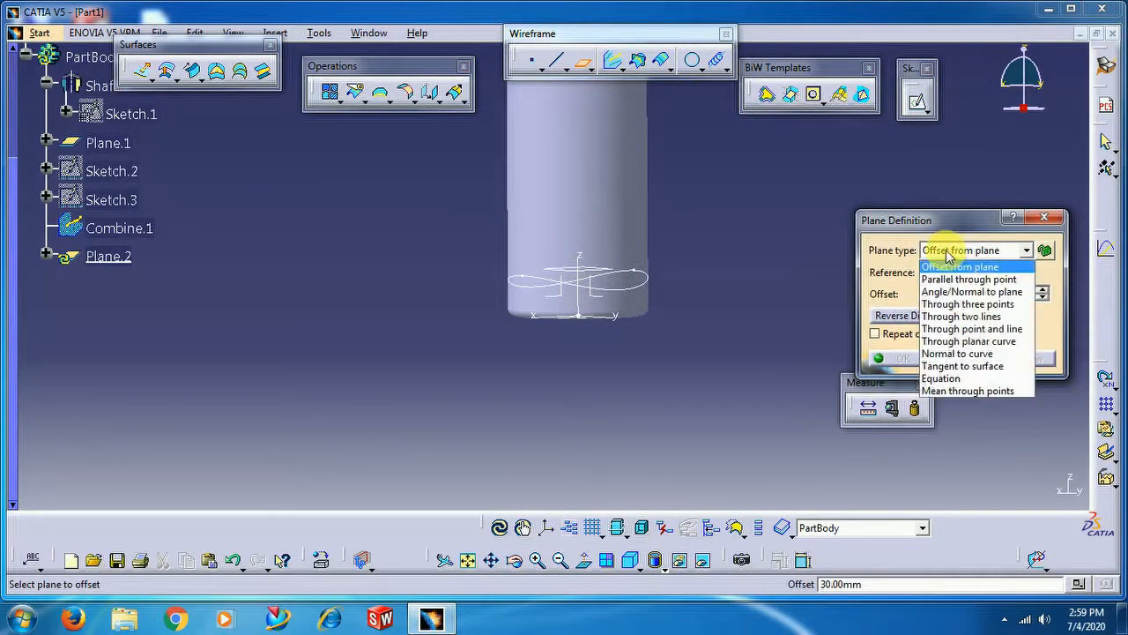
click(945, 354)
middle_drag(767, 265, 679, 242)
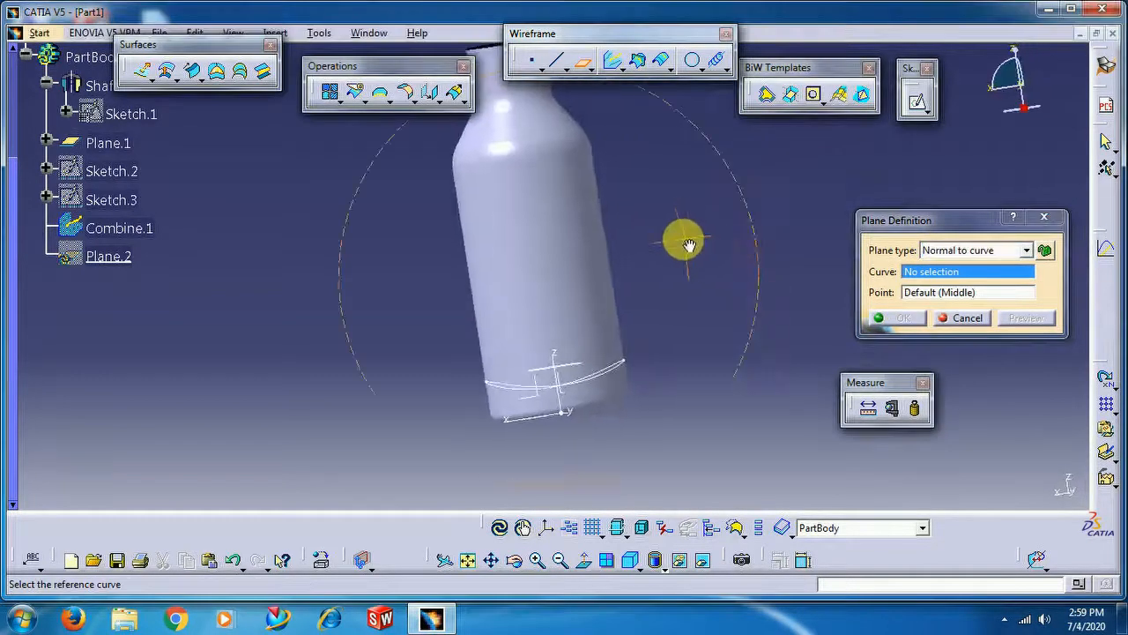
click(623, 370)
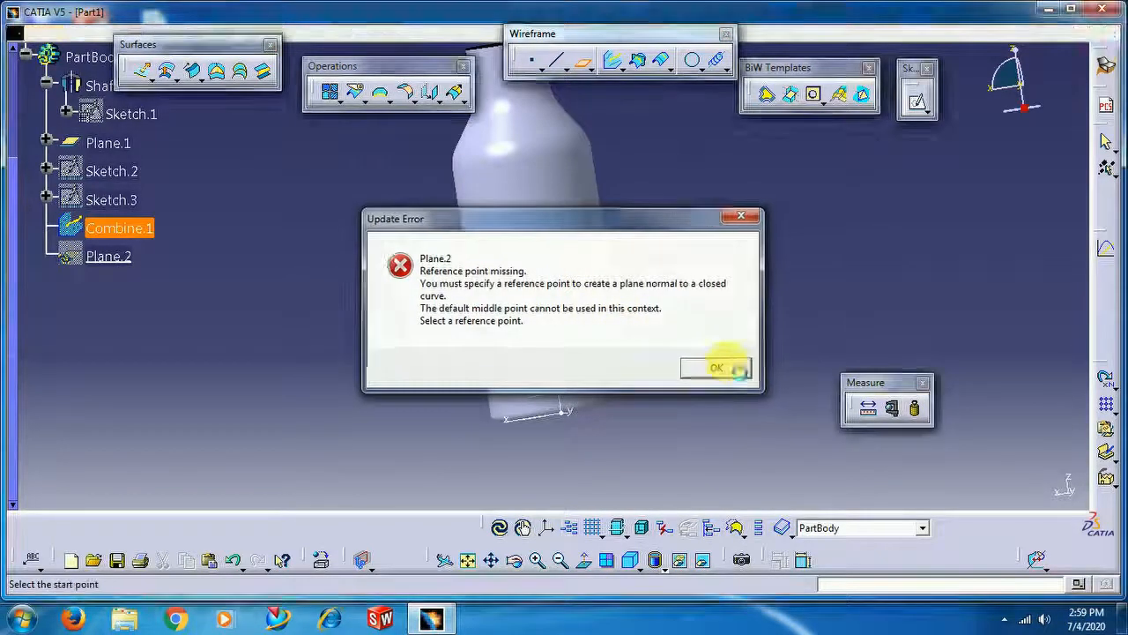
click(713, 368)
middle_drag(655, 285, 630, 335)
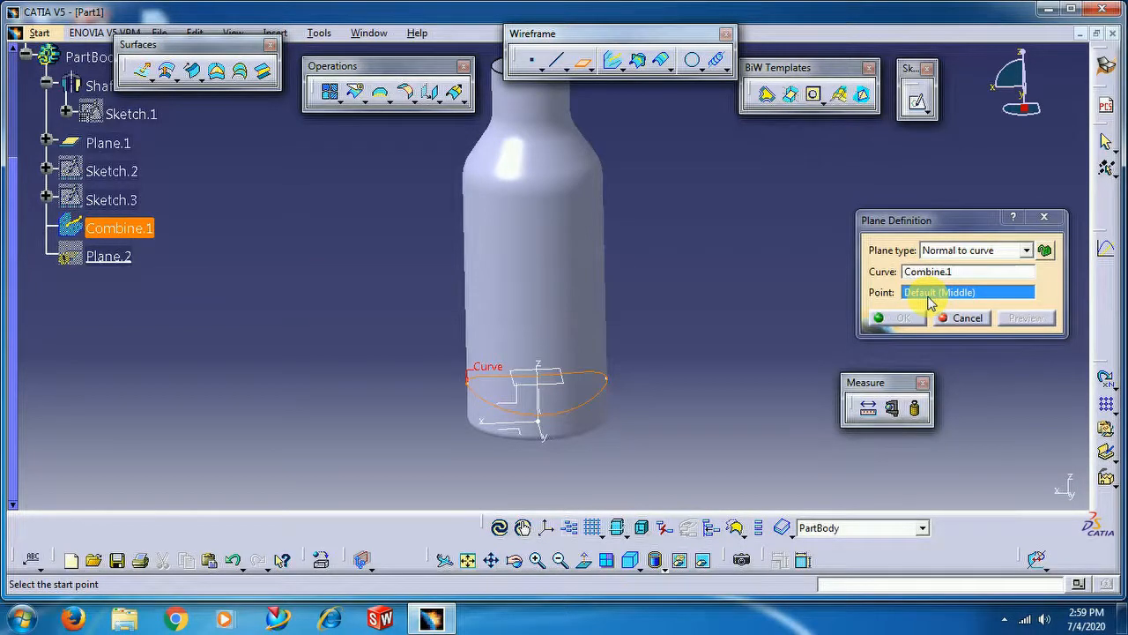
Create a reference point on the Combine.1 curve, about 200 mm along it at the bottle's side, and finish the normal plane
click(934, 296)
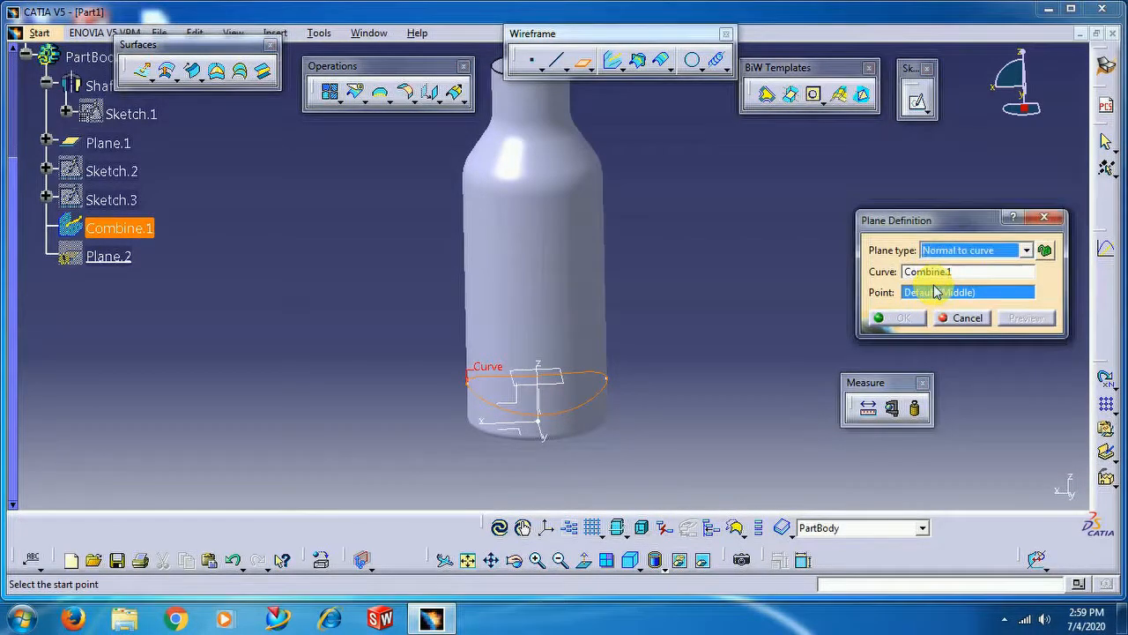
right_click(934, 292)
click(965, 299)
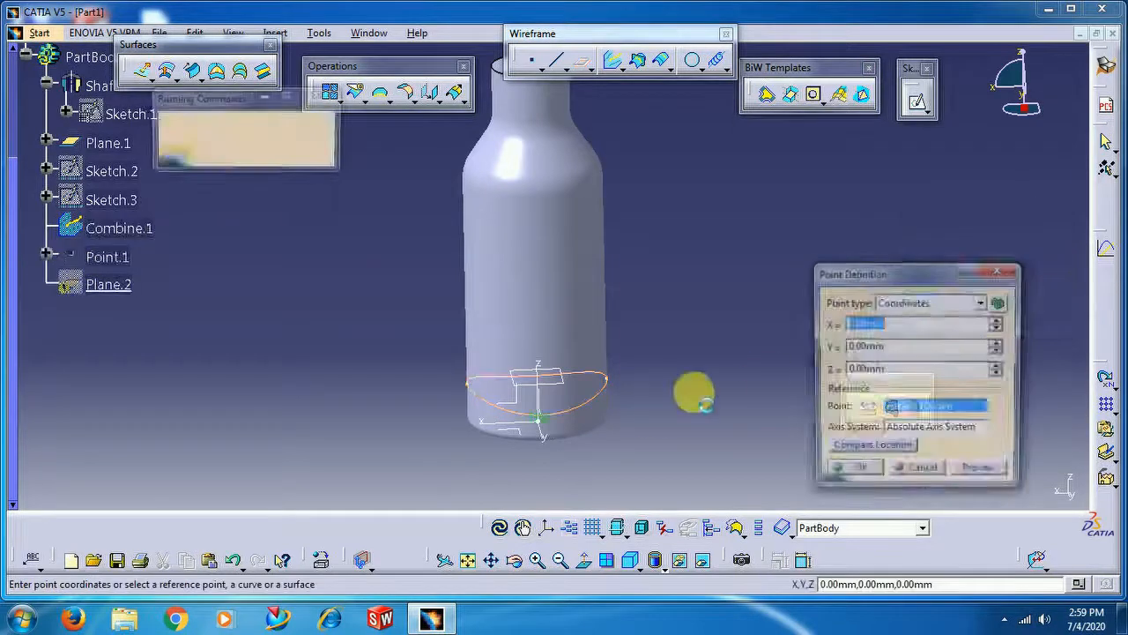
click(599, 412)
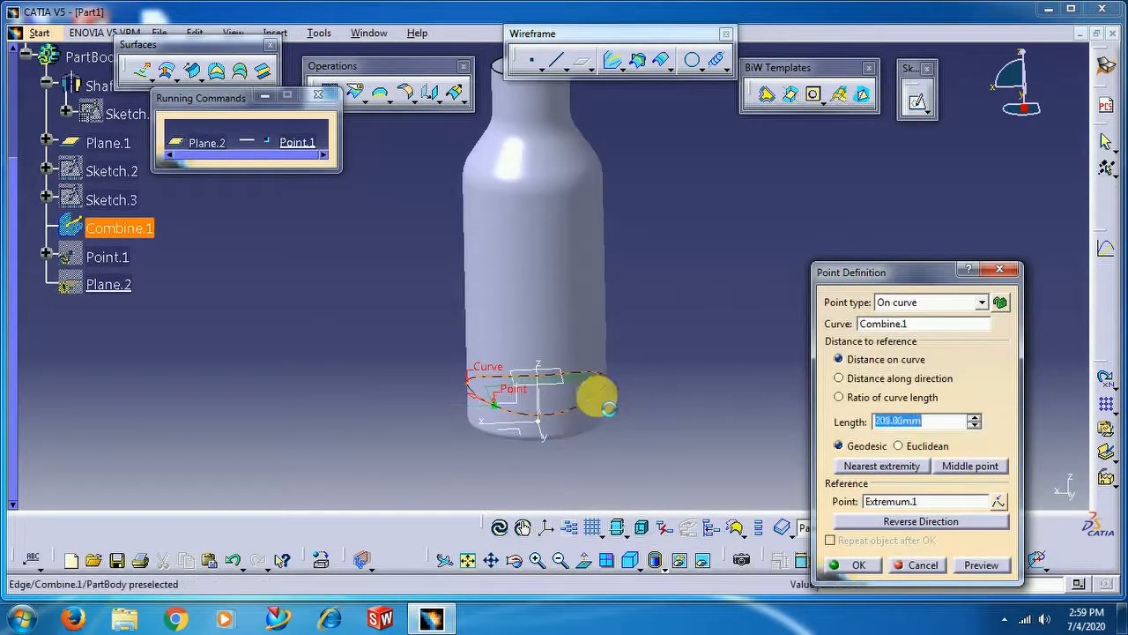
click(612, 393)
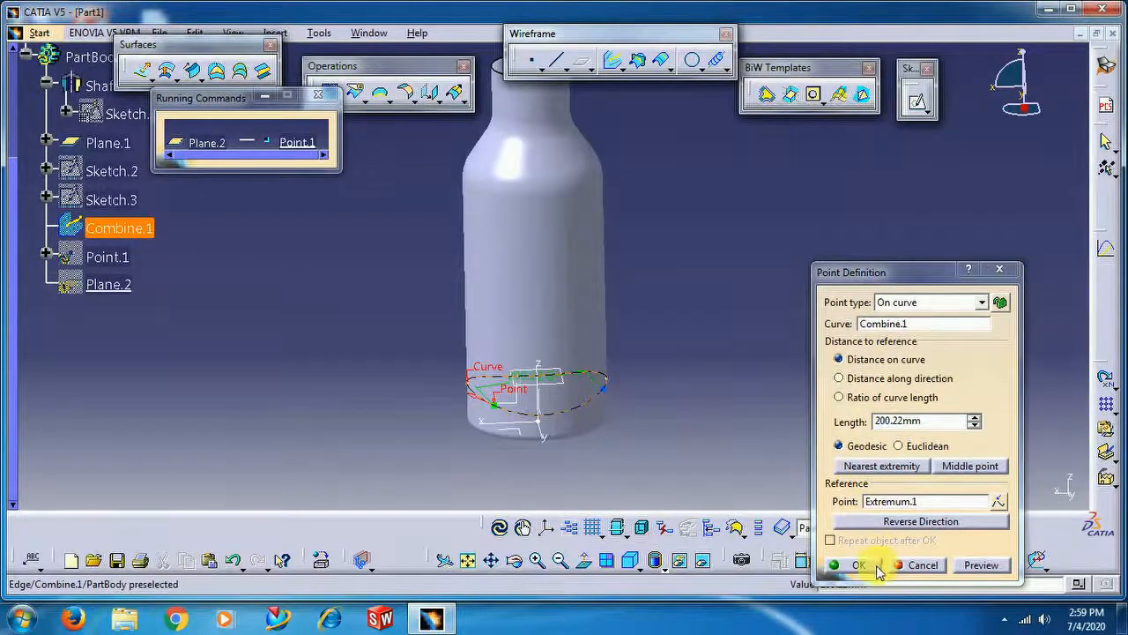
click(879, 571)
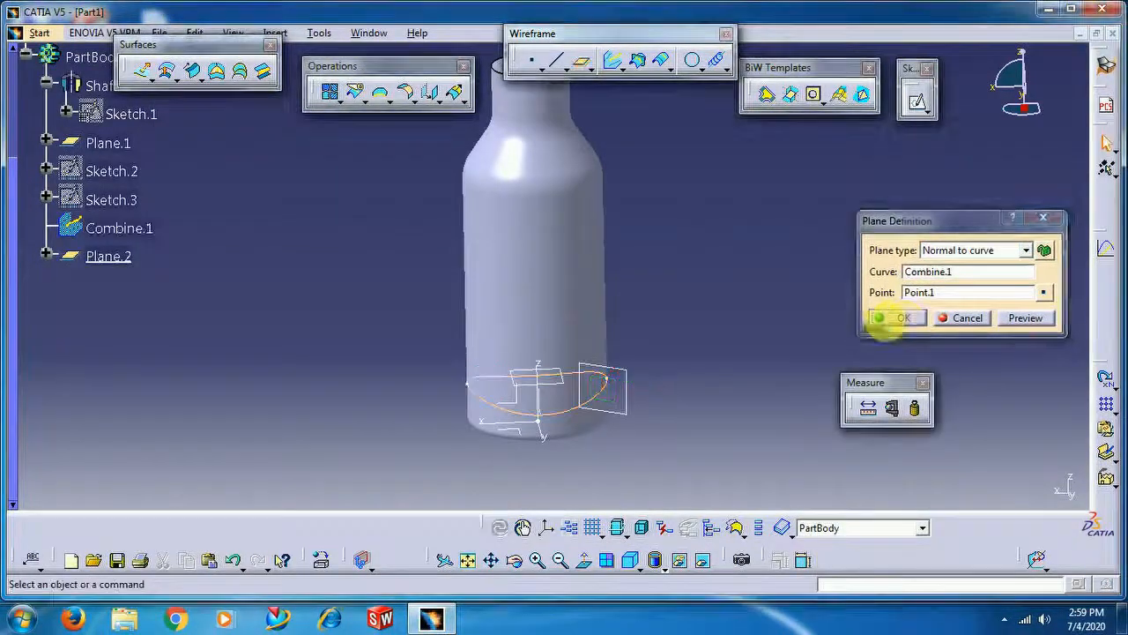
click(890, 319)
Start a sketch on Plane.2 and draw a circle about 13 mm in diameter centred at the curve's end on the bottle's side
middle_drag(693, 360, 805, 343)
middle_drag(697, 435, 705, 393)
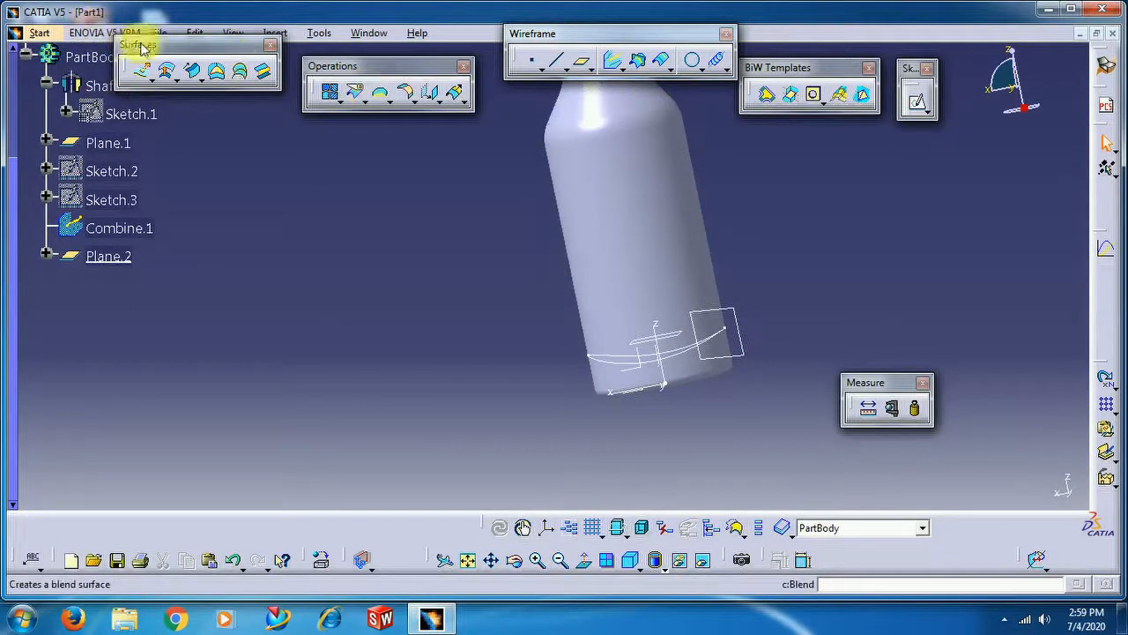
click(918, 102)
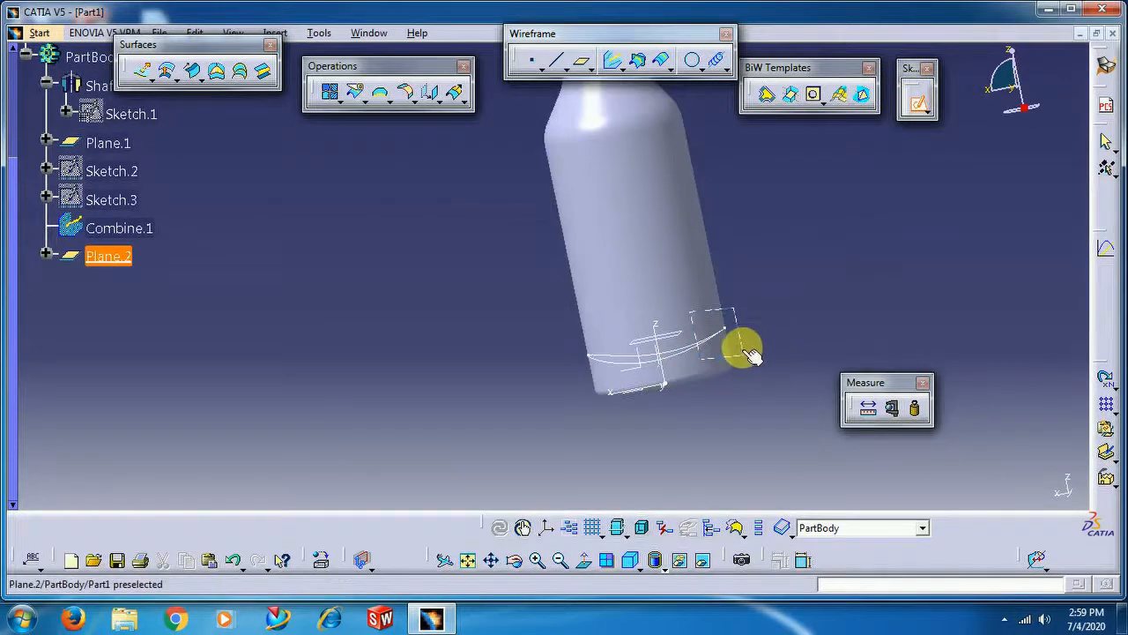
click(749, 352)
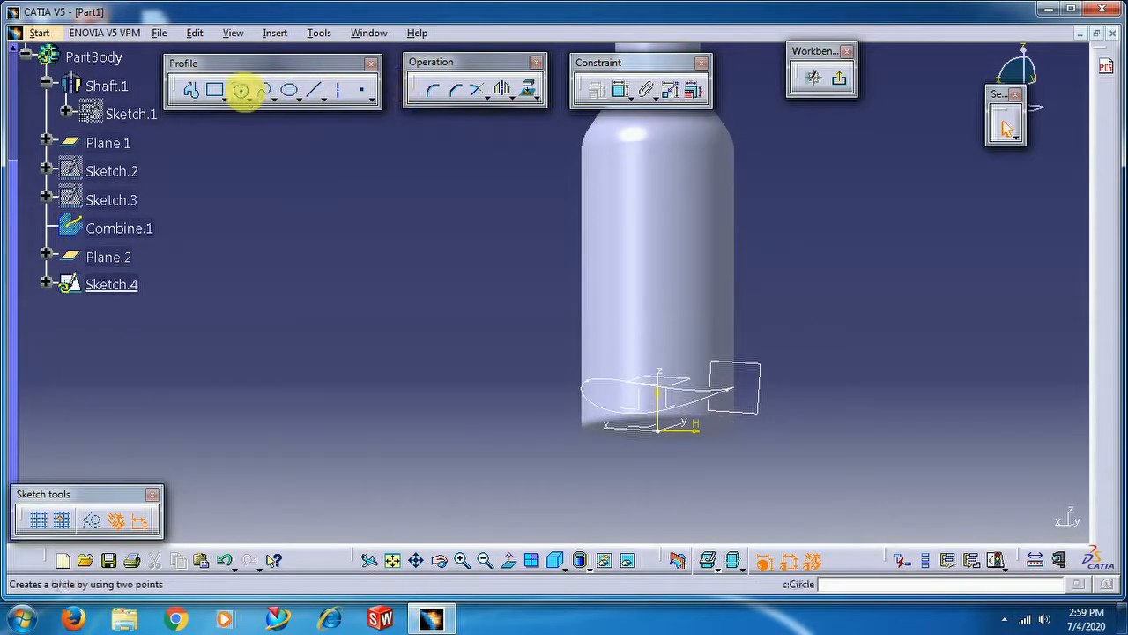
click(243, 90)
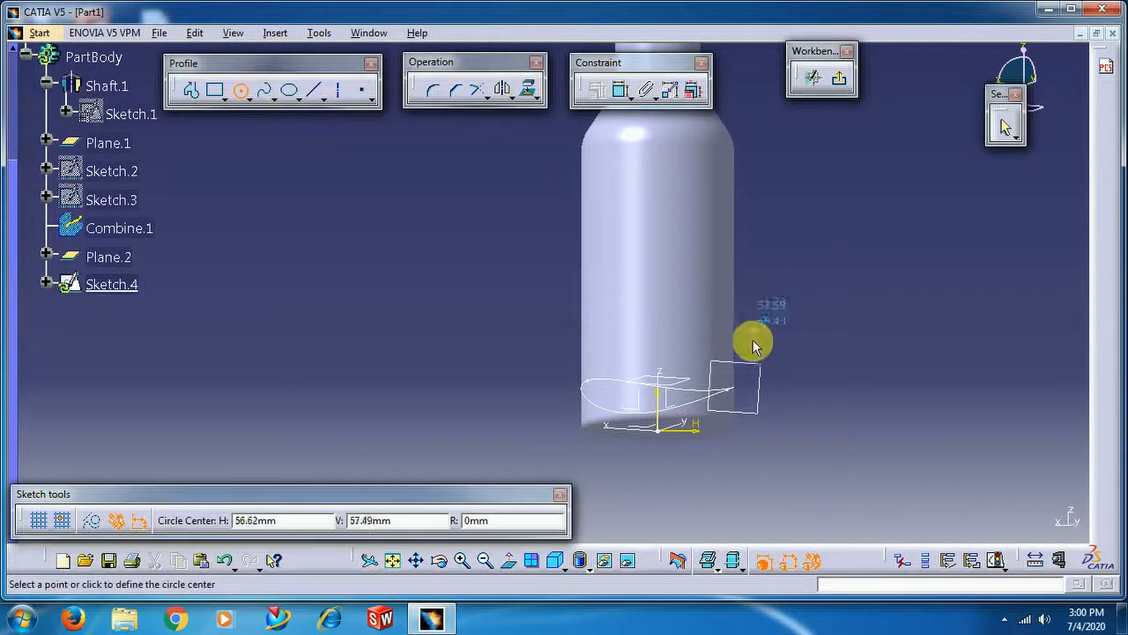
click(738, 387)
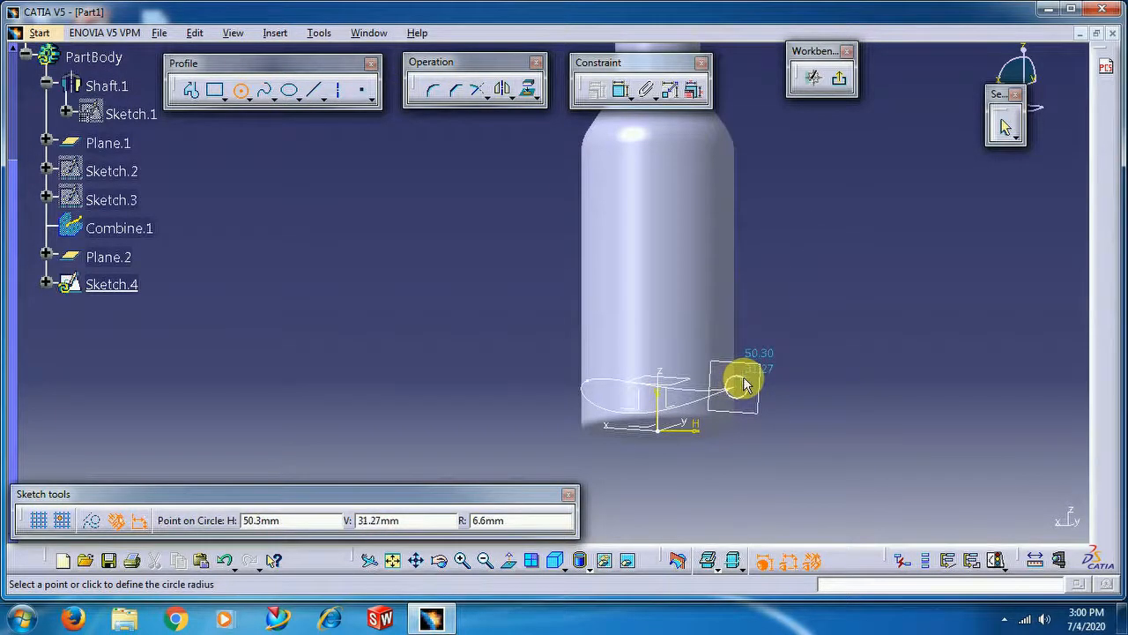
click(743, 386)
Dimension the circle's diameter as 10 mm and exit the sketch
click(620, 92)
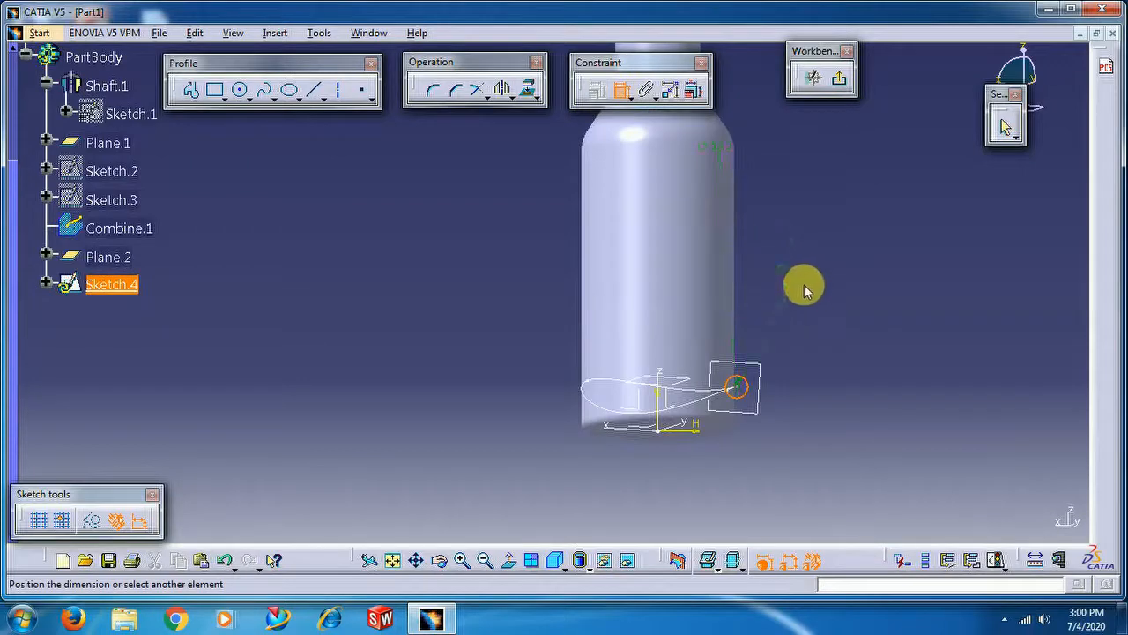
text(10)
key(Return)
click(955, 323)
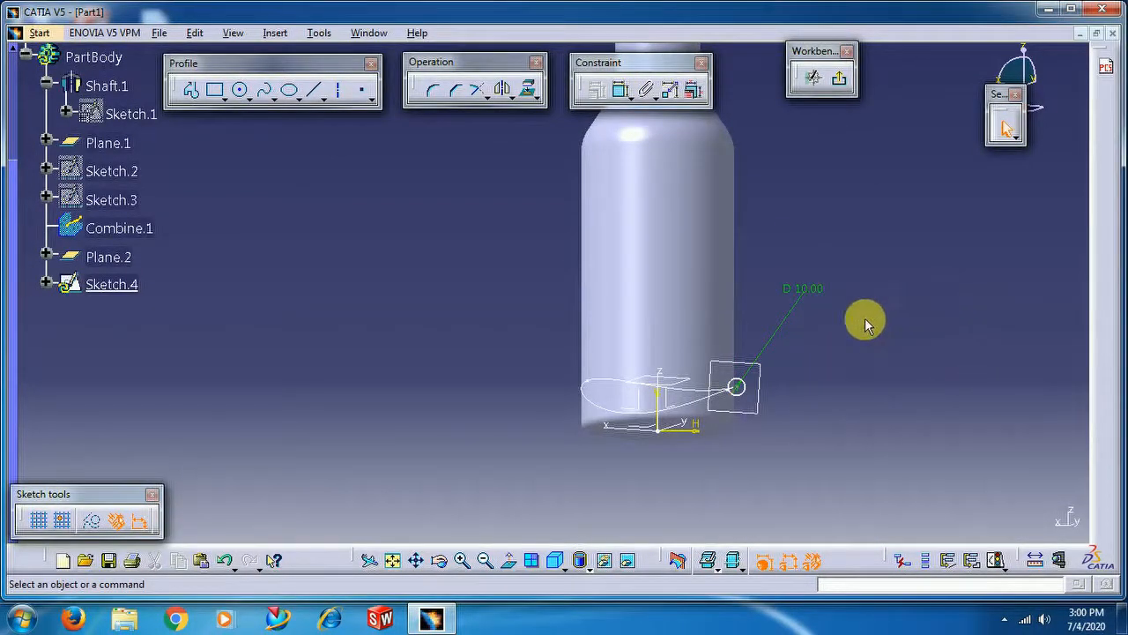
mouse_move(786, 445)
ctrl+middle_down()
mouse_move(785, 411)
mouse_move(819, 320)
mouse_move(1000, 410)
ctrl+middle_up()
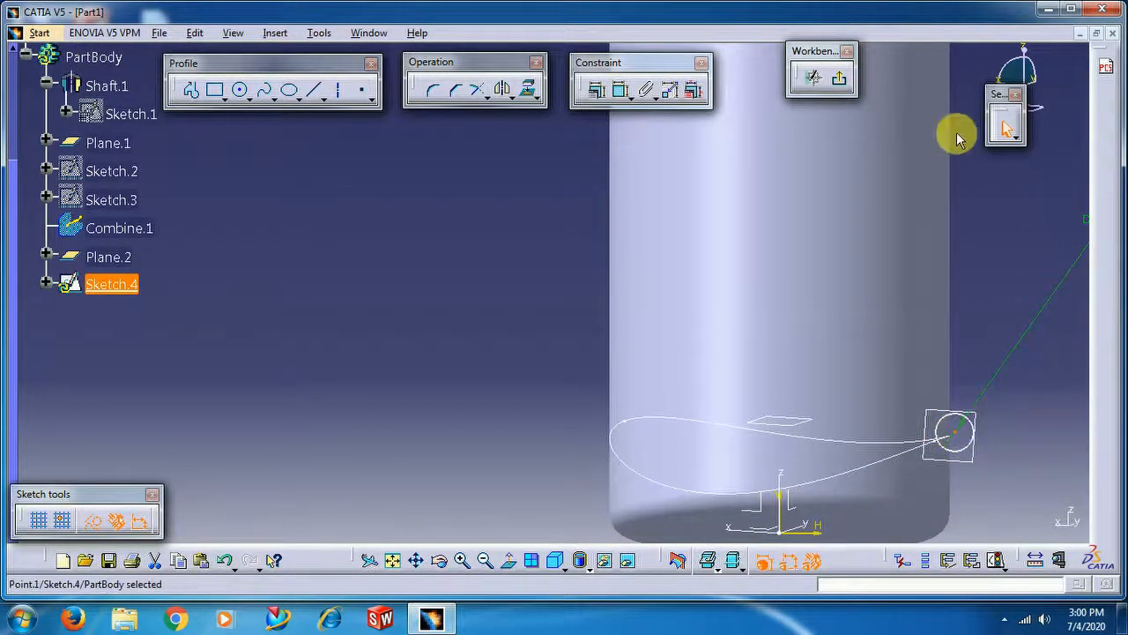
click(840, 84)
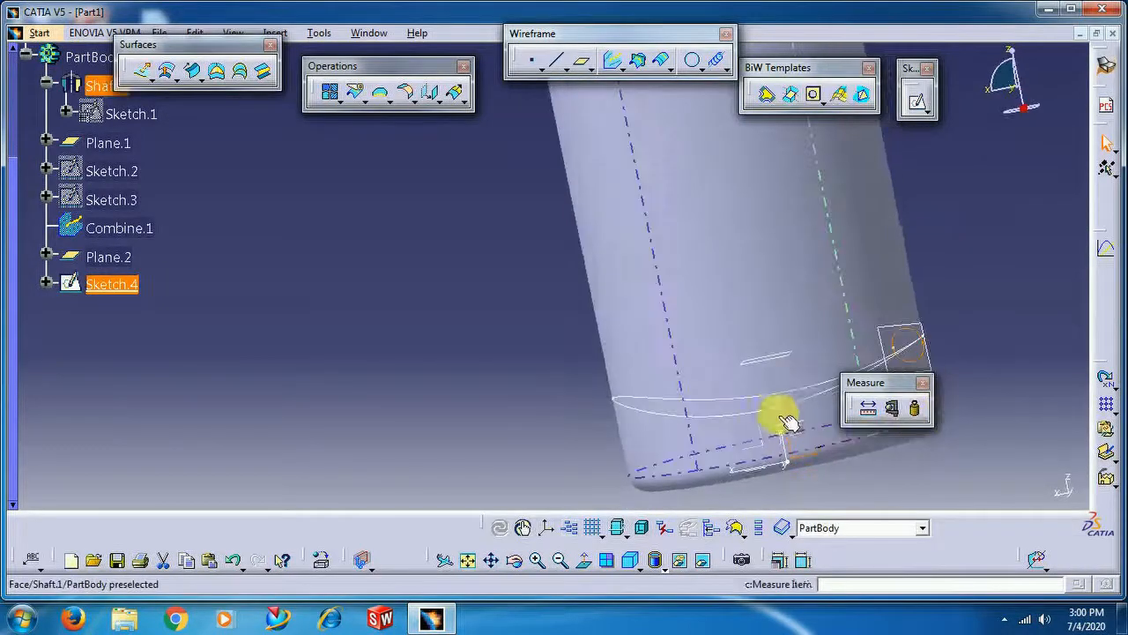
Switch to the Part Design workbench and cut a slot with Sketch.4 as profile and Combine.1 as center curve
middle_drag(474, 248, 501, 388)
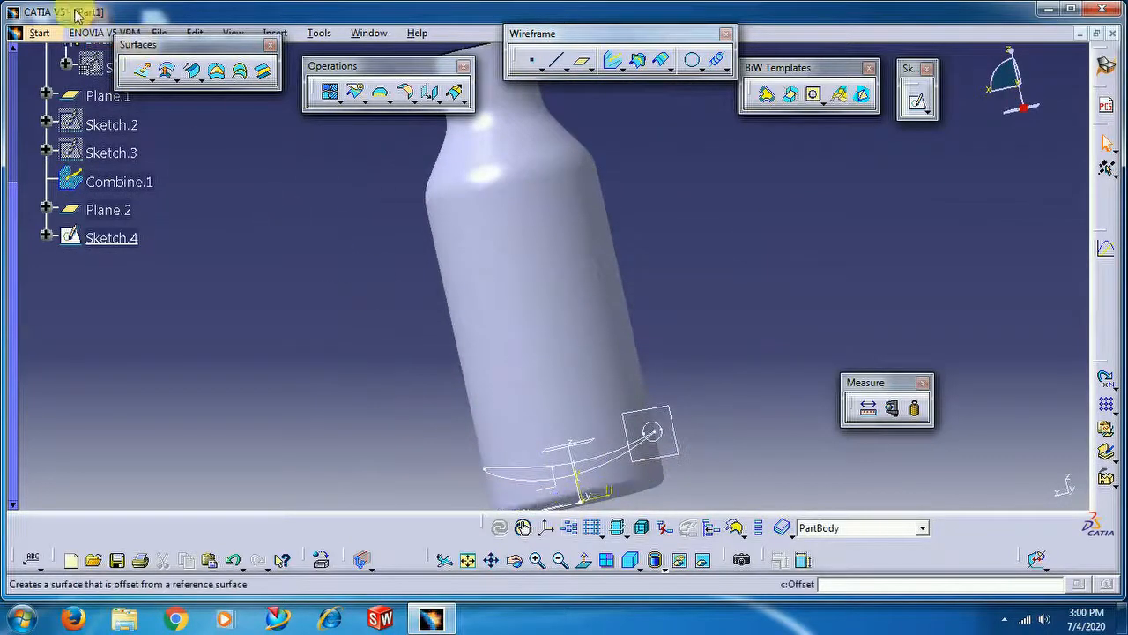
click(40, 33)
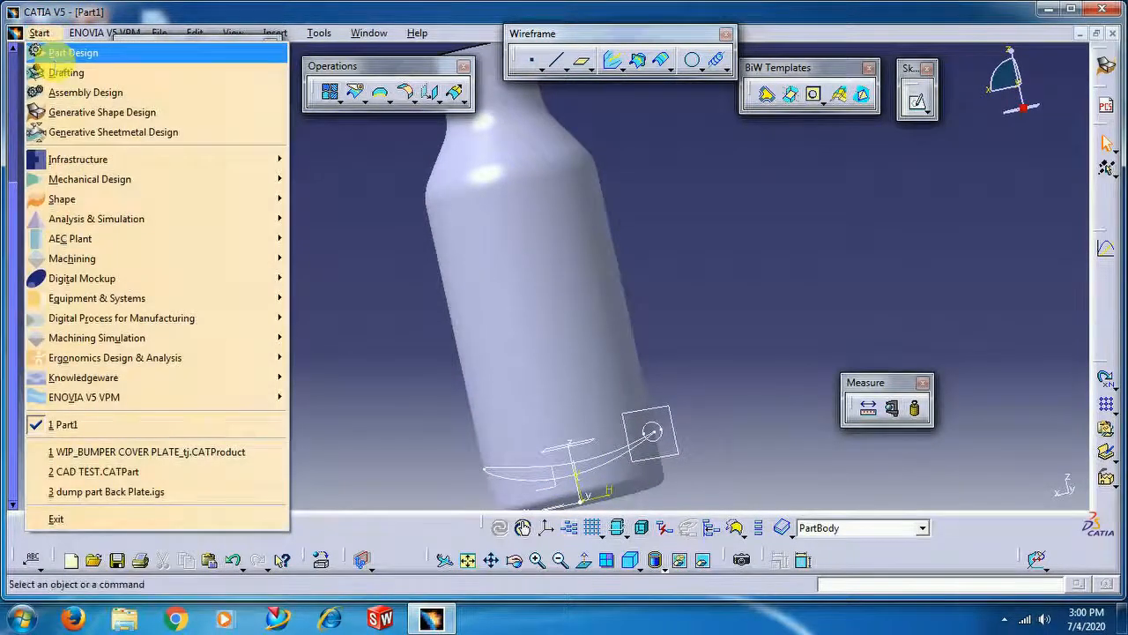
click(66, 53)
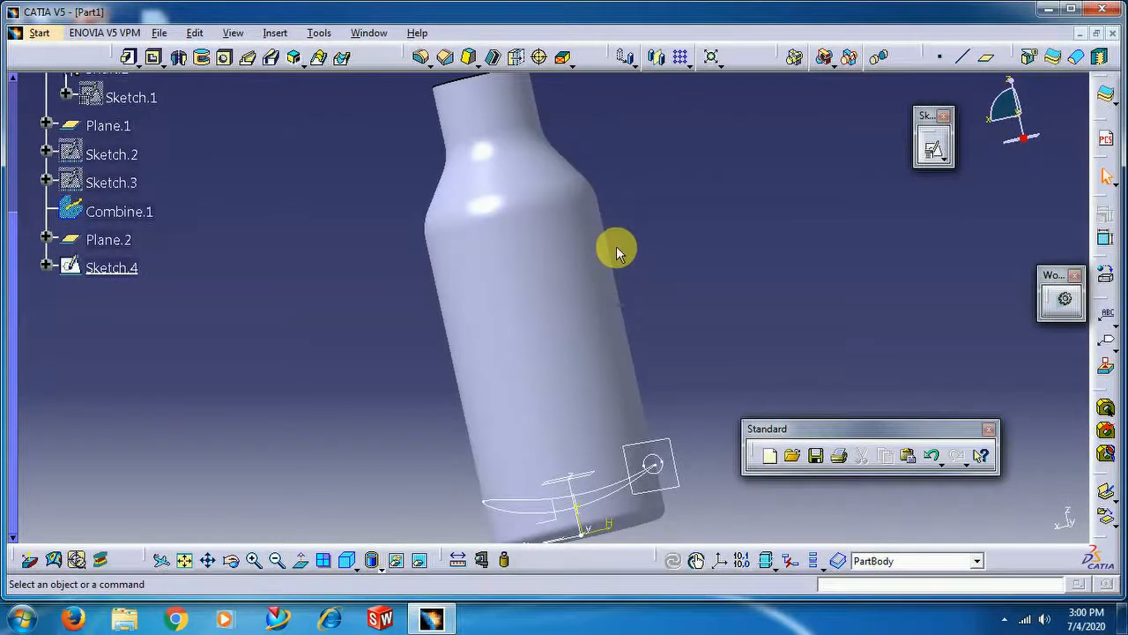
click(271, 60)
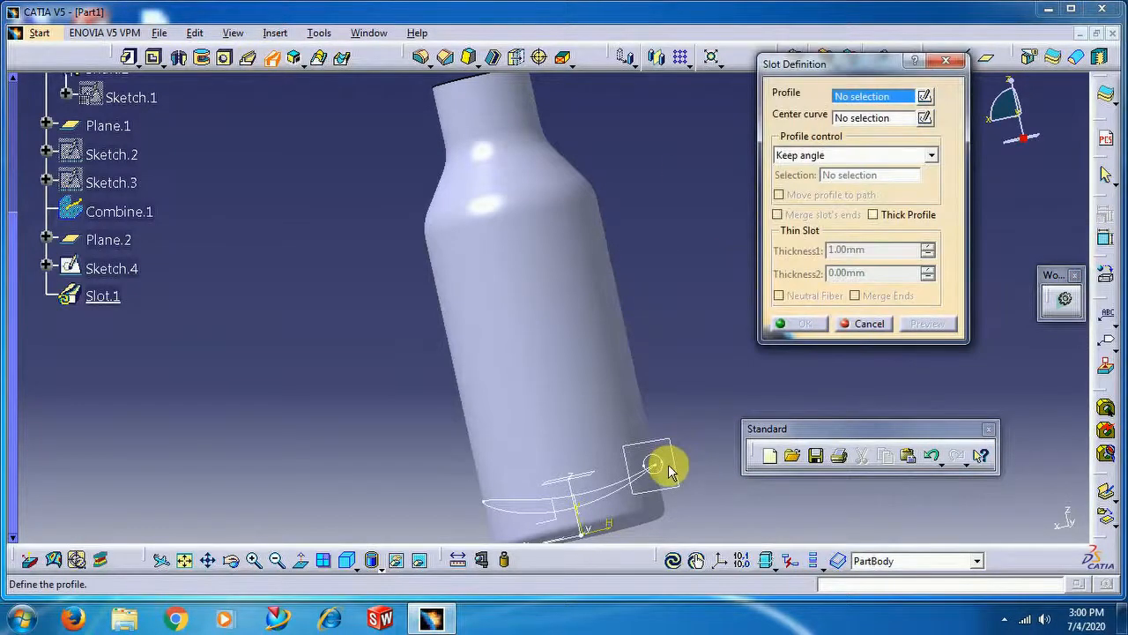
click(669, 474)
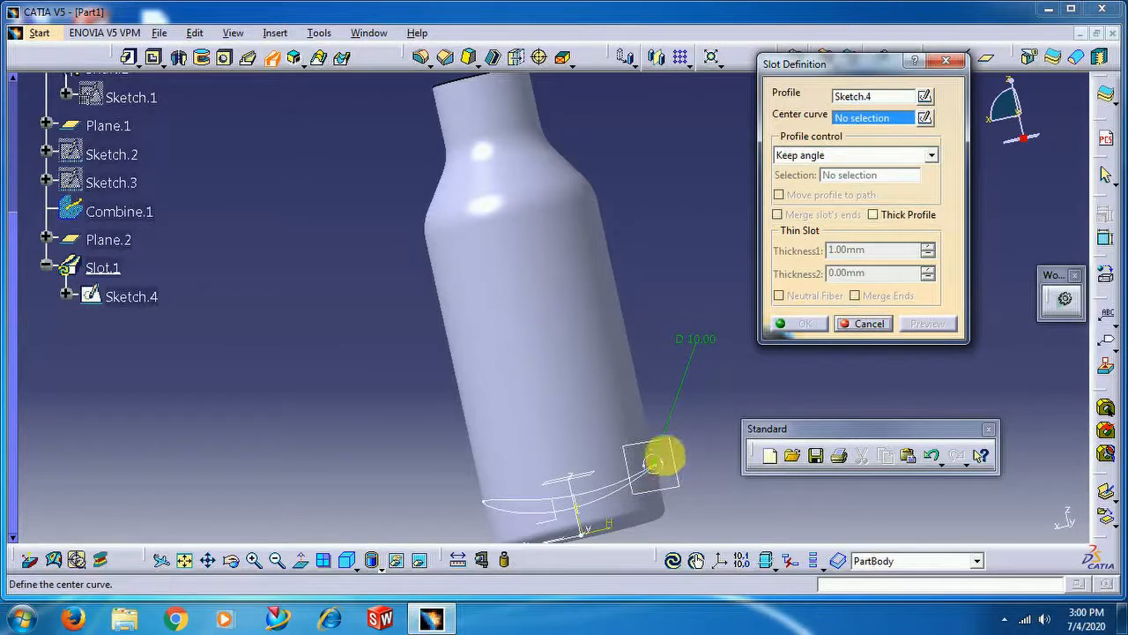
click(608, 486)
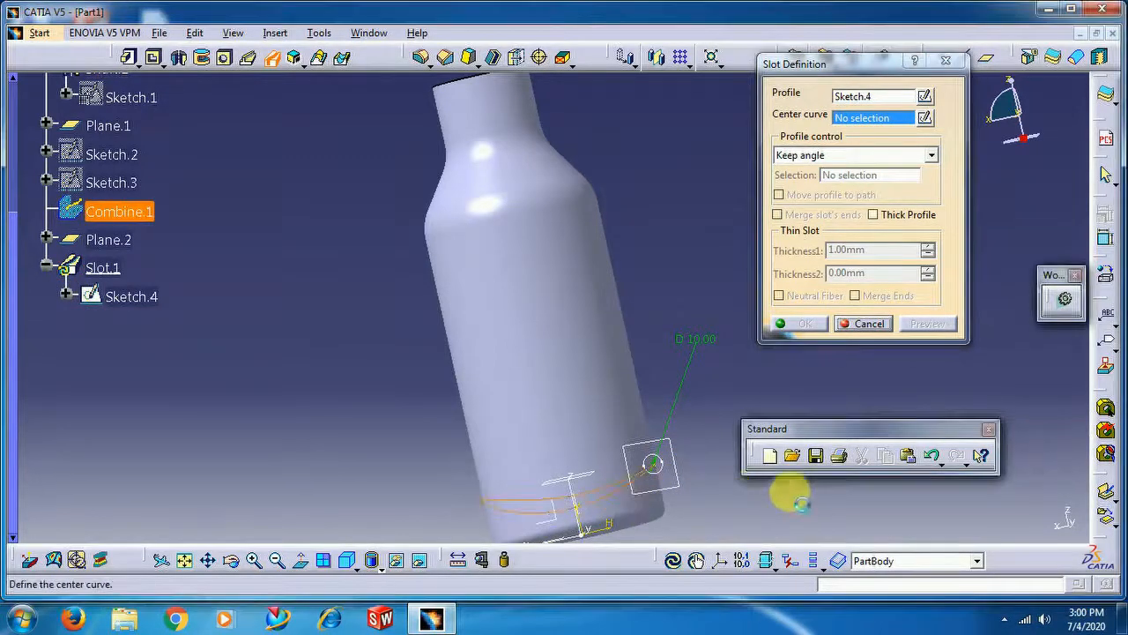
click(812, 323)
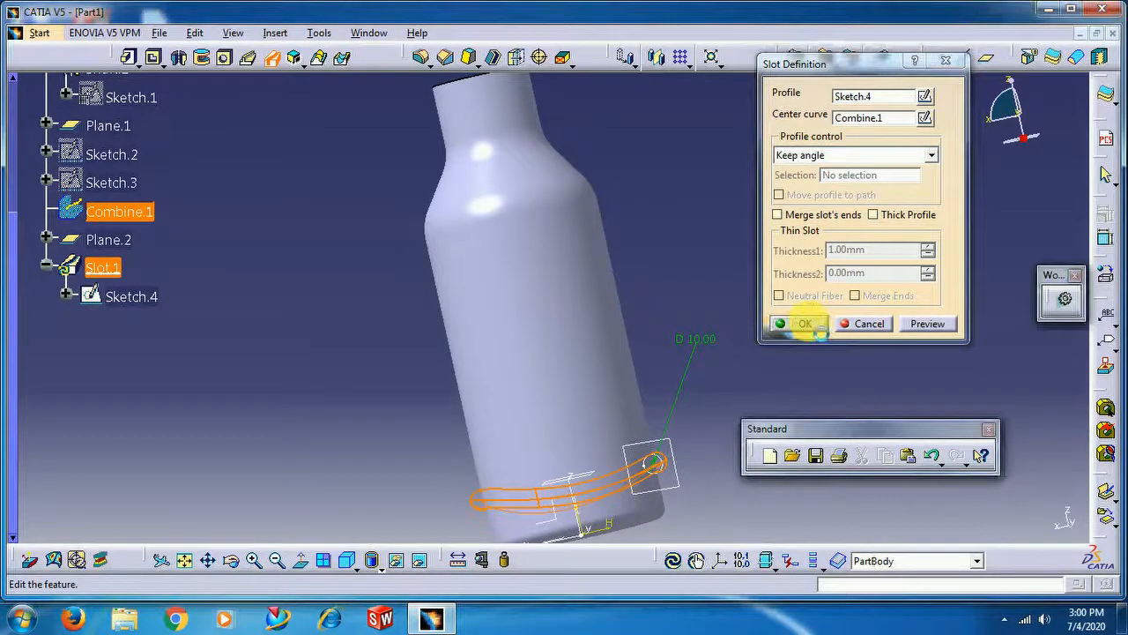
Inspect the slot groove around the bottle's base from several sides
middle_drag(728, 259, 432, 296)
middle_drag(675, 237, 654, 322)
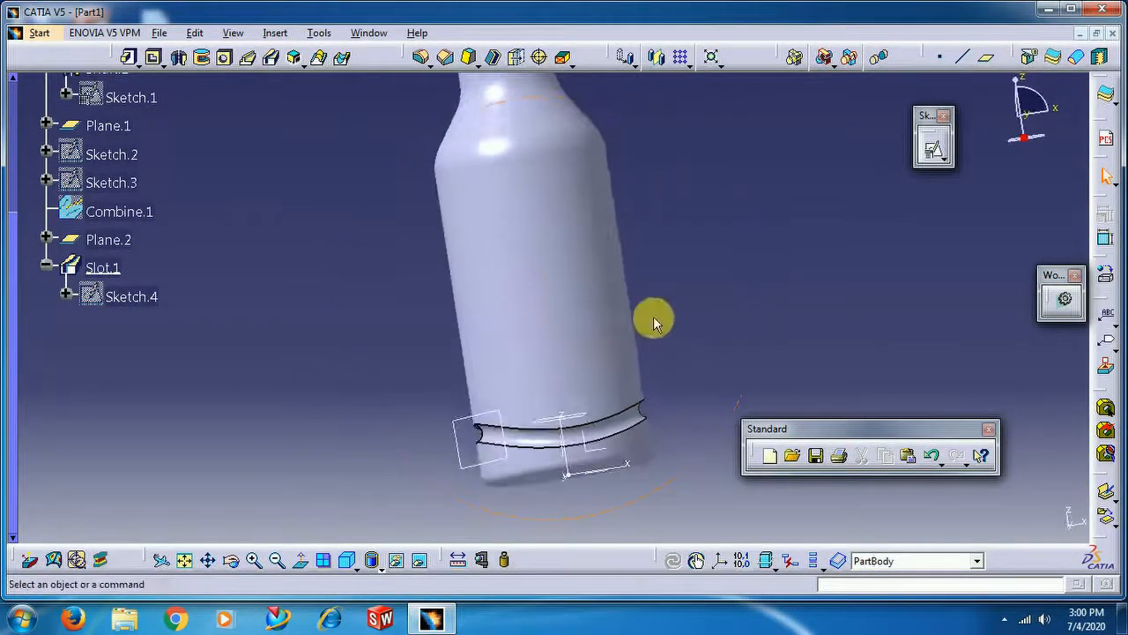
middle_drag(764, 247, 582, 251)
middle_drag(797, 231, 861, 290)
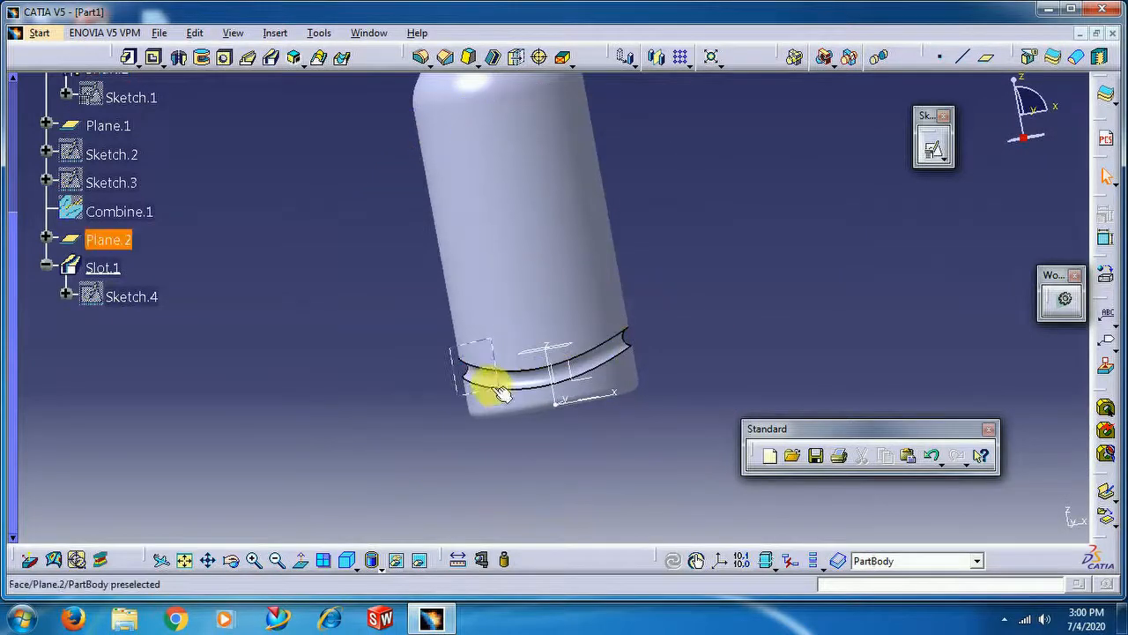
middle_drag(670, 302, 385, 344)
mouse_move(768, 317)
middle_down()
mouse_move(617, 323)
mouse_move(574, 347)
middle_up()
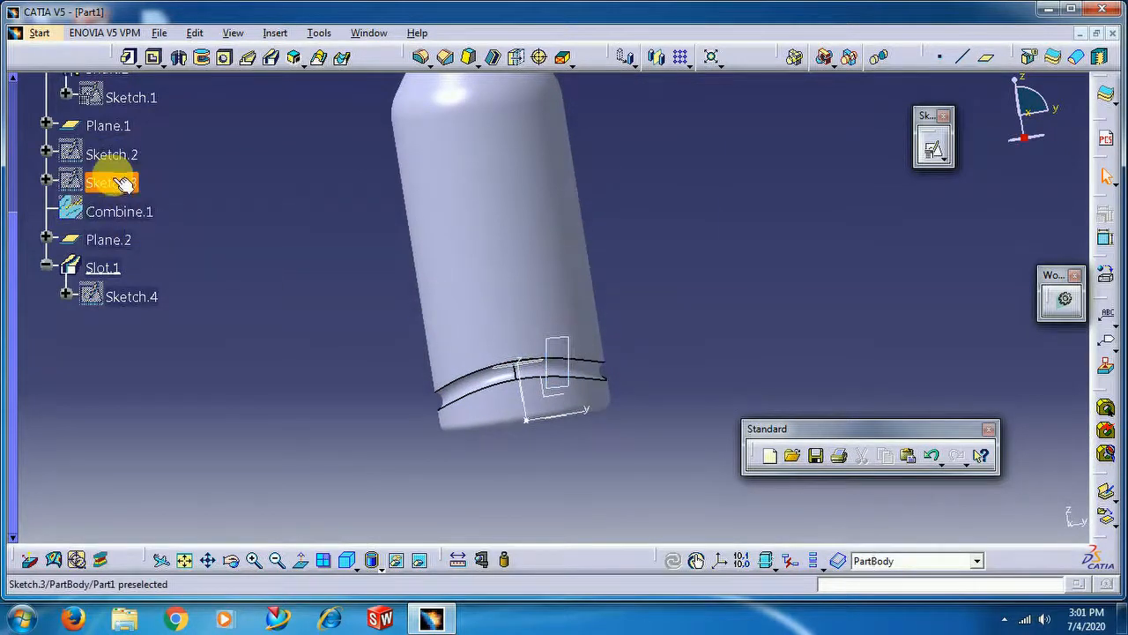
Open Sketch.3 to review the spline that shapes the groove's path, and leave it unedited
double_click(115, 181)
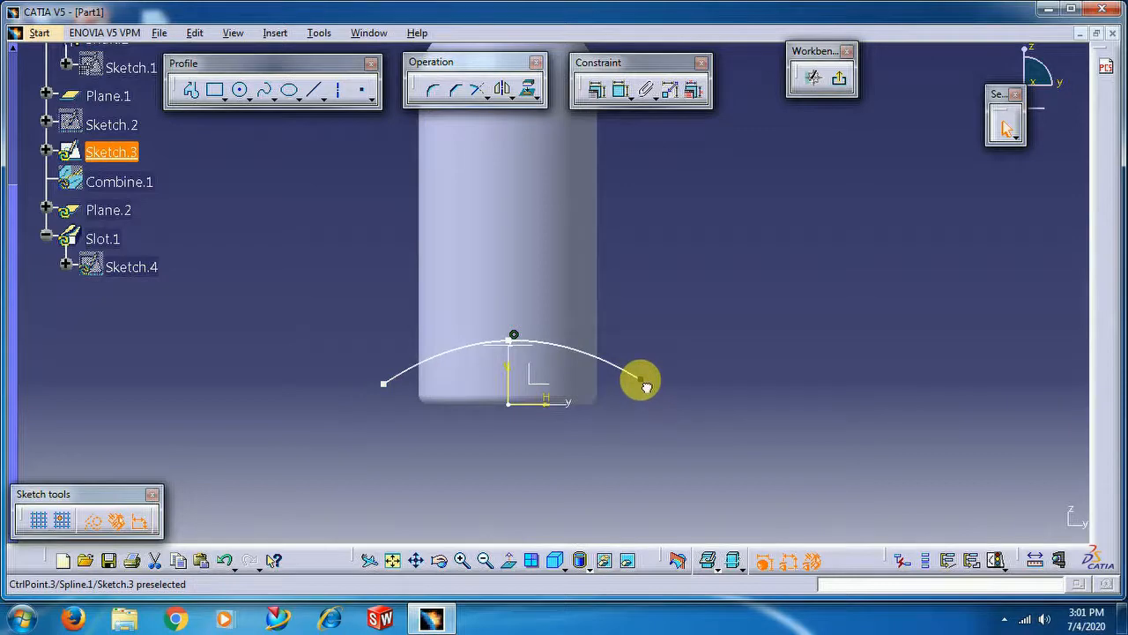
click(837, 79)
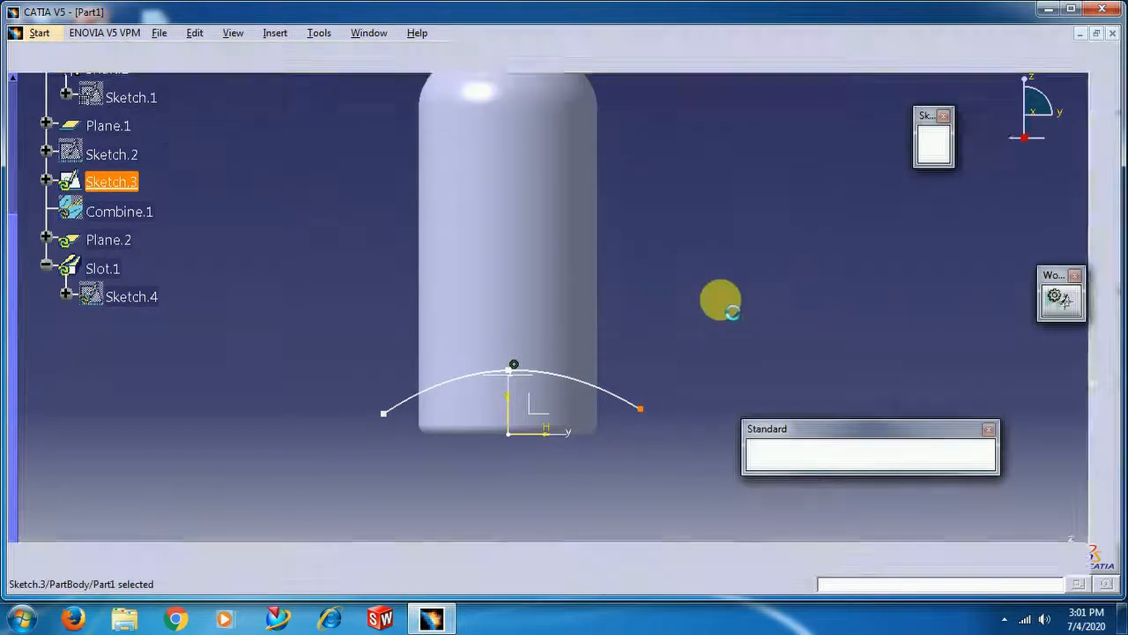
mouse_move(720, 303)
middle_down()
mouse_move(483, 289)
mouse_move(392, 323)
mouse_move(384, 352)
mouse_move(518, 302)
mouse_move(650, 339)
mouse_move(662, 396)
mouse_move(573, 423)
mouse_move(526, 312)
mouse_move(579, 276)
mouse_move(644, 287)
mouse_move(669, 415)
mouse_move(591, 367)
mouse_move(638, 335)
mouse_move(649, 232)
mouse_move(675, 327)
mouse_move(627, 396)
middle_up()
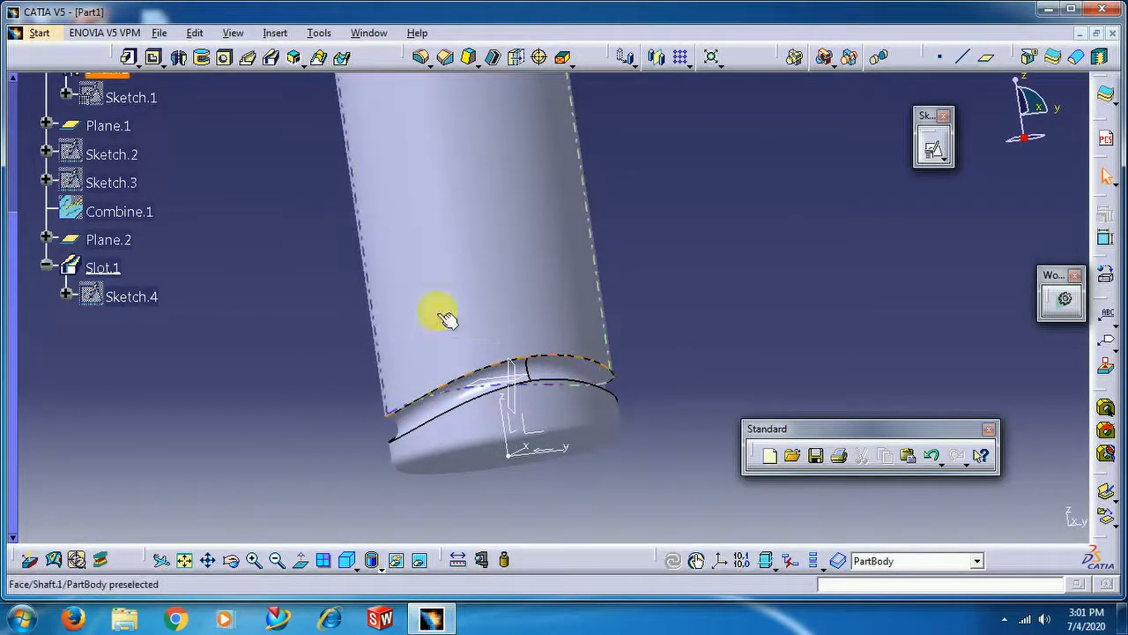
Open Sketch.4 to review the slot's circular profile, leave it unedited, and examine the grooved bottle all around
double_click(128, 296)
mouse_move(514, 365)
middle_down()
mouse_move(616, 340)
mouse_move(667, 309)
mouse_move(608, 354)
middle_up()
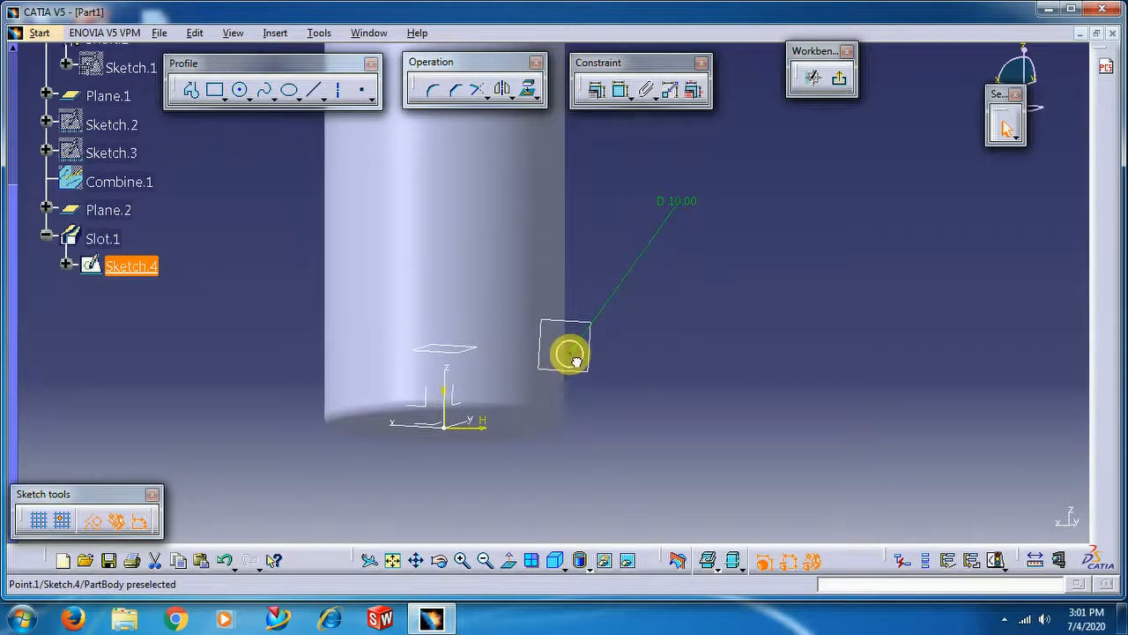
click(837, 78)
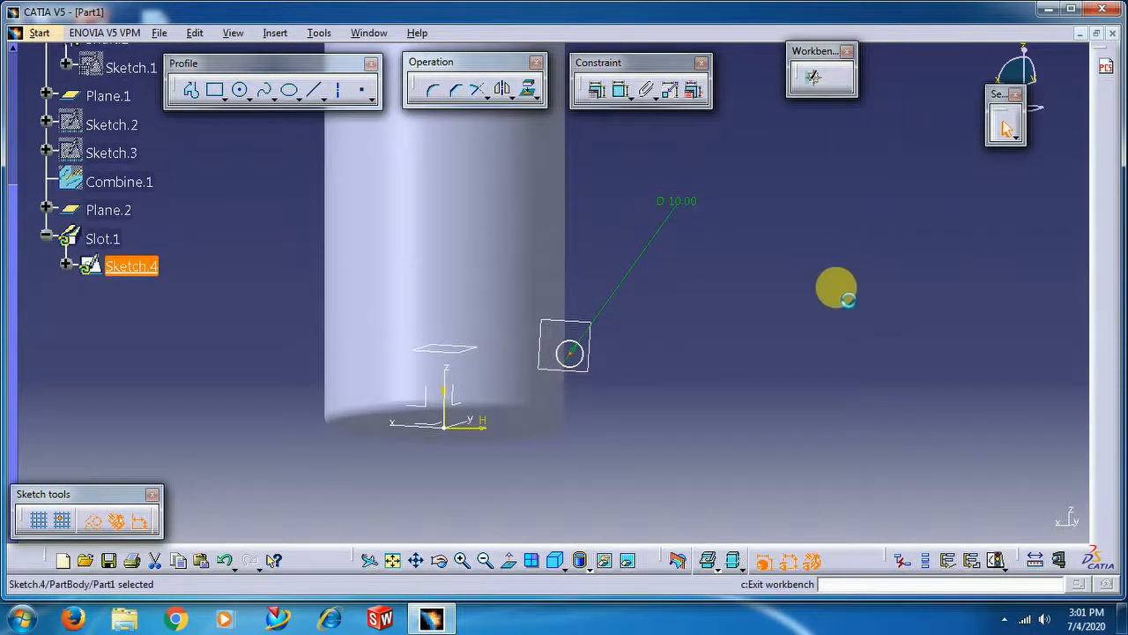
middle_drag(742, 238, 832, 284)
middle_drag(409, 262, 624, 322)
middle_drag(240, 233, 417, 322)
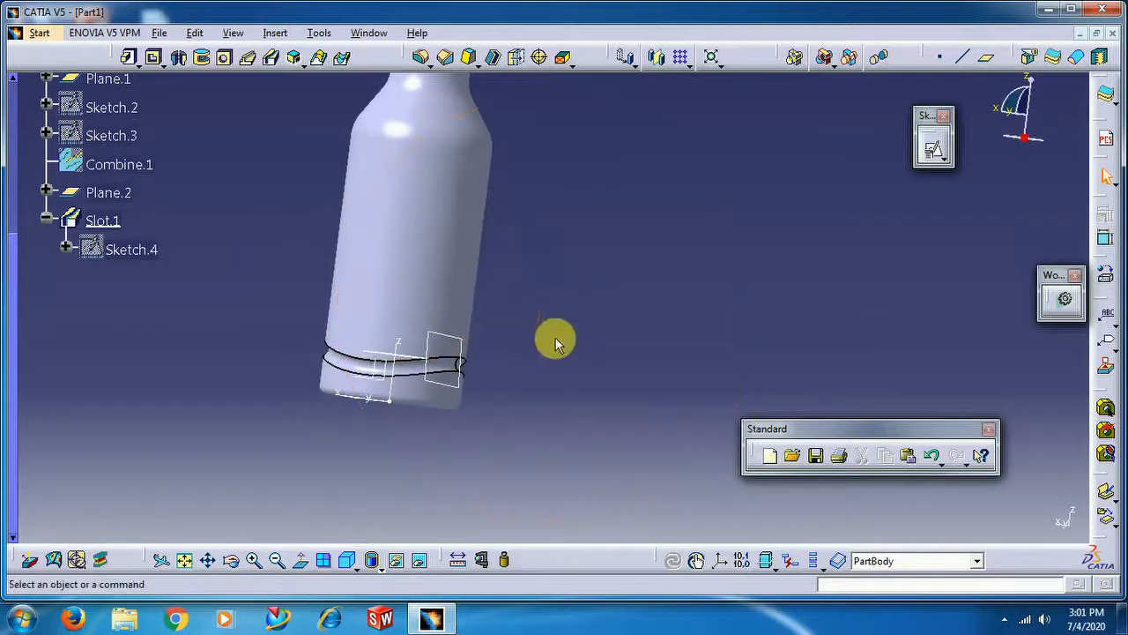
middle_drag(555, 338, 695, 310)
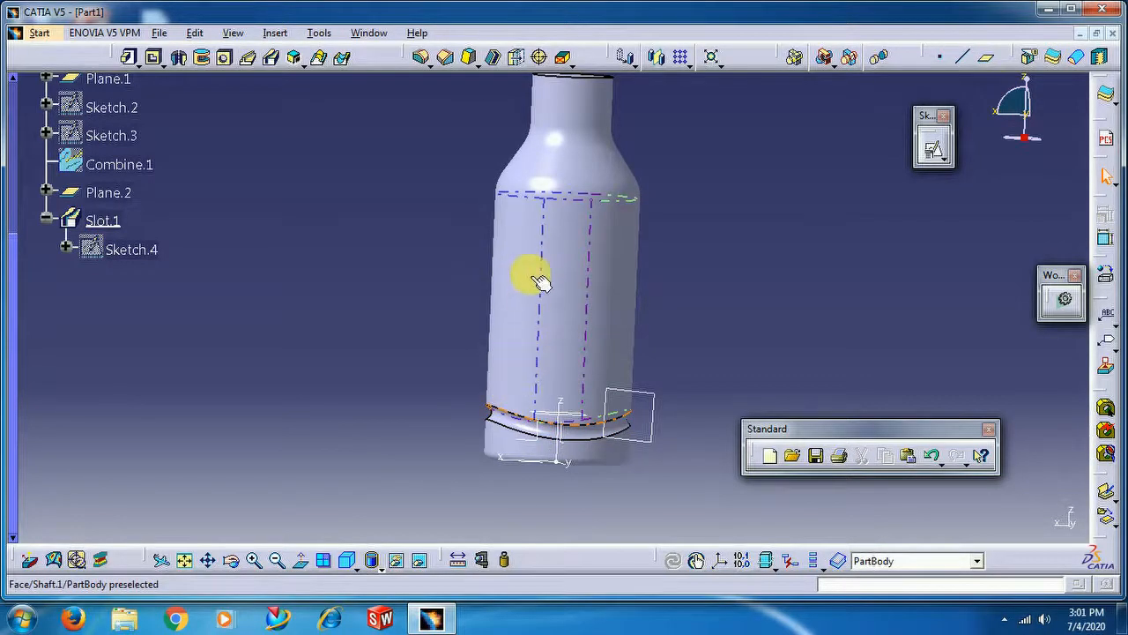
Start a rectangular pattern of Slot.1 with the horizontal Y axis of the absolute axis system as reference direction
middle_drag(368, 300, 766, 152)
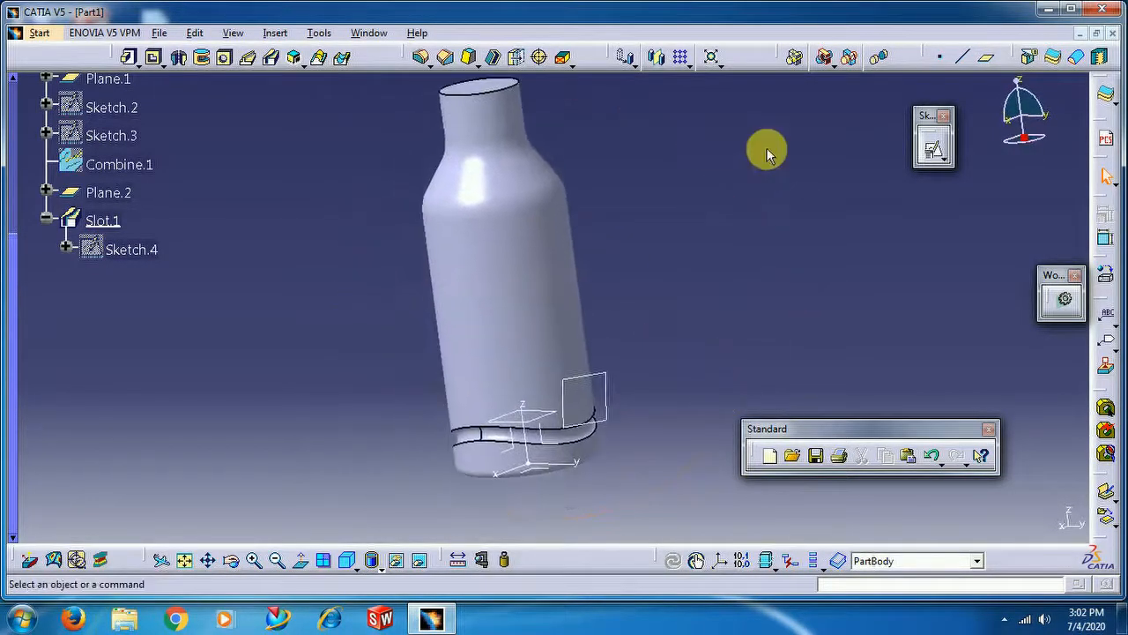
click(684, 59)
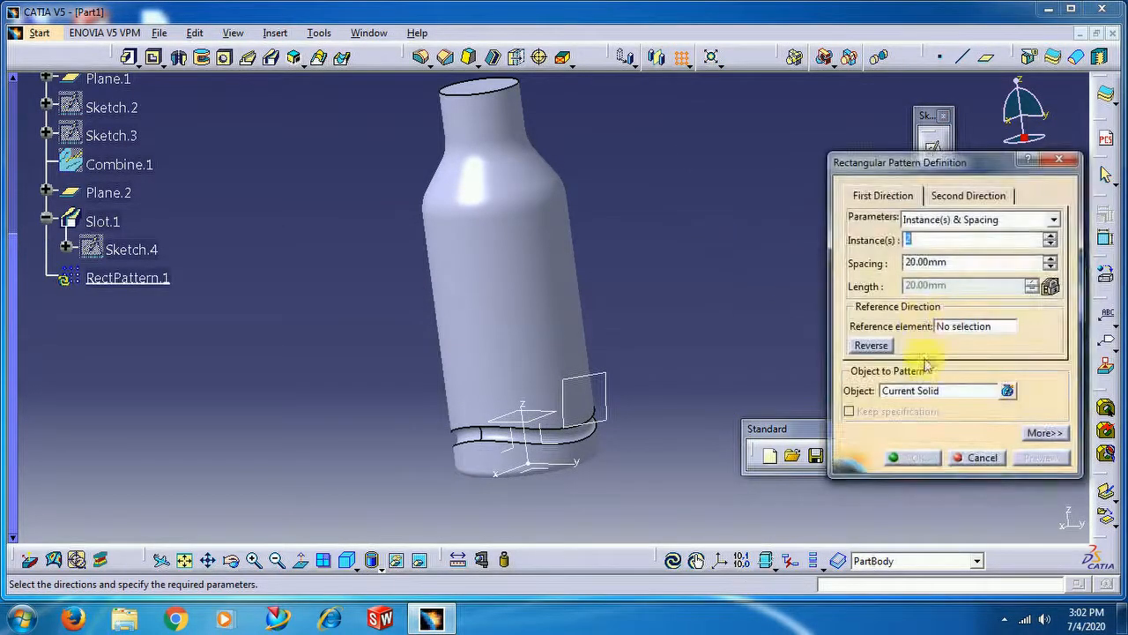
click(970, 392)
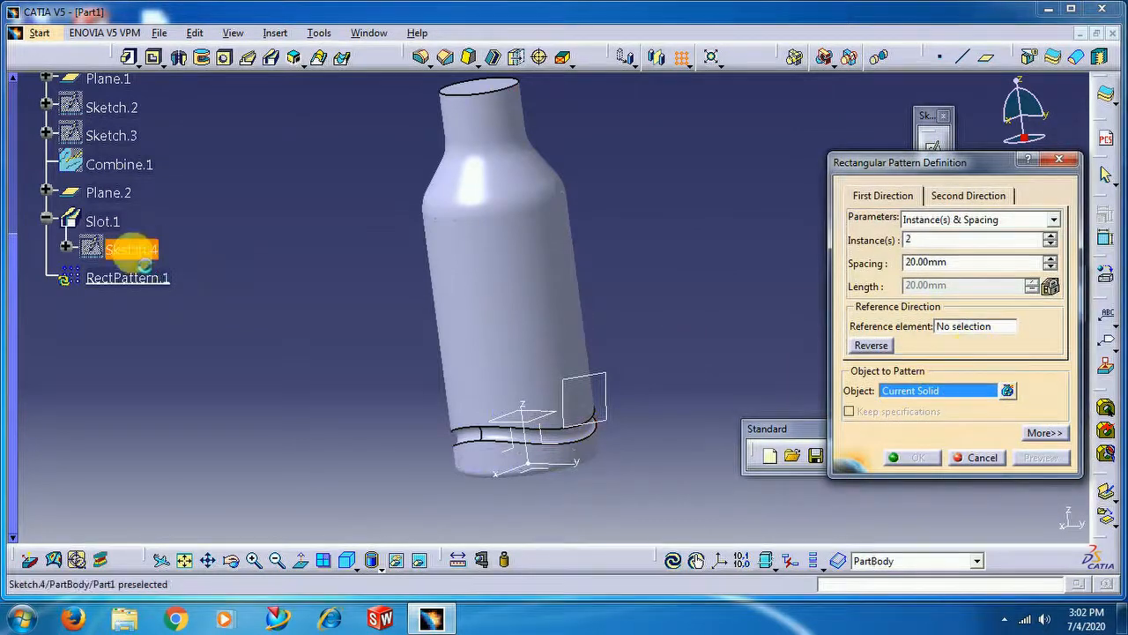
click(102, 221)
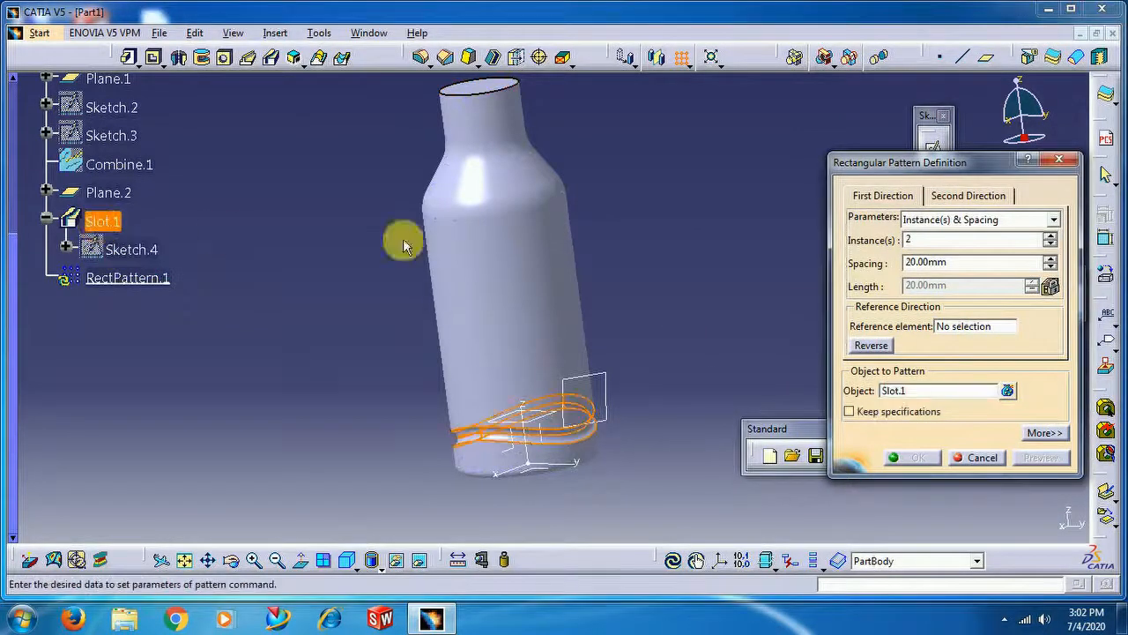
click(955, 328)
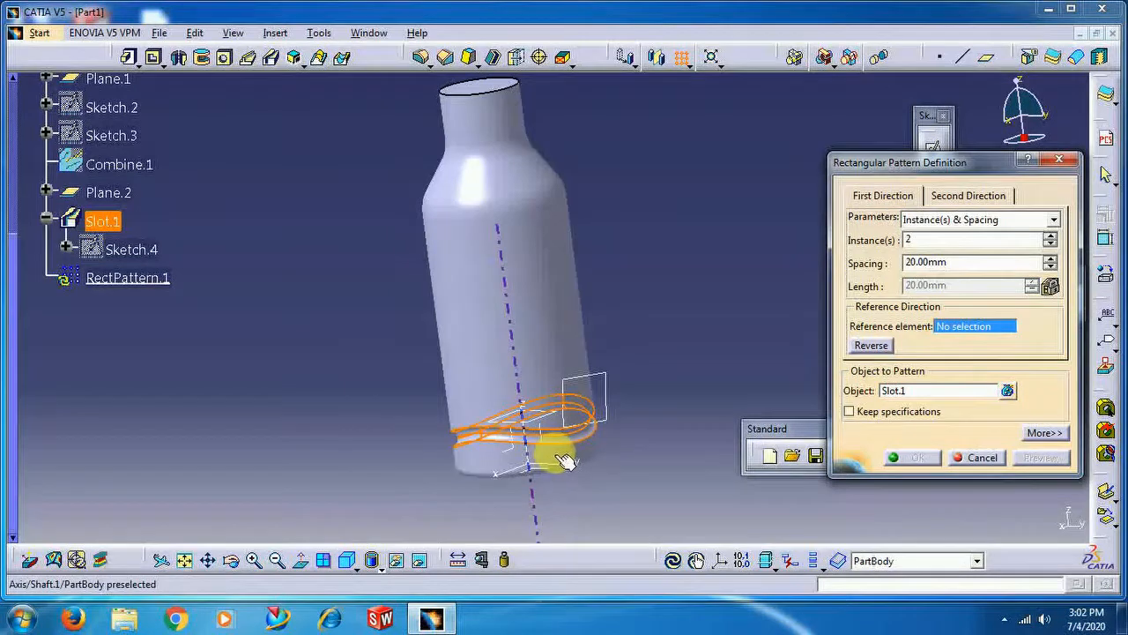
middle_drag(611, 244, 591, 353)
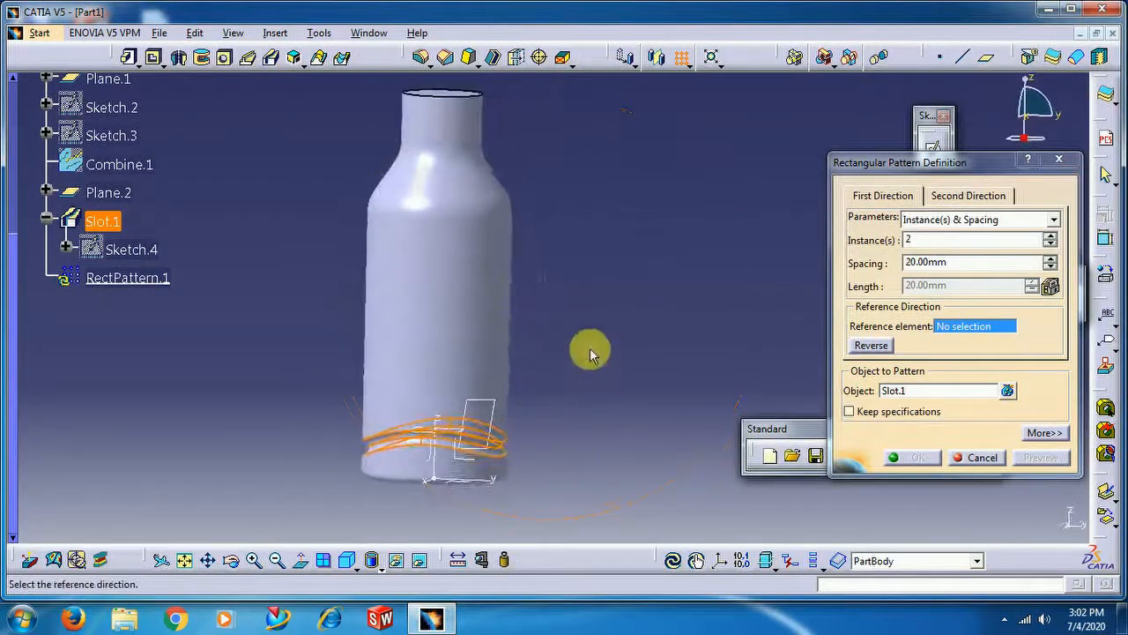
click(465, 460)
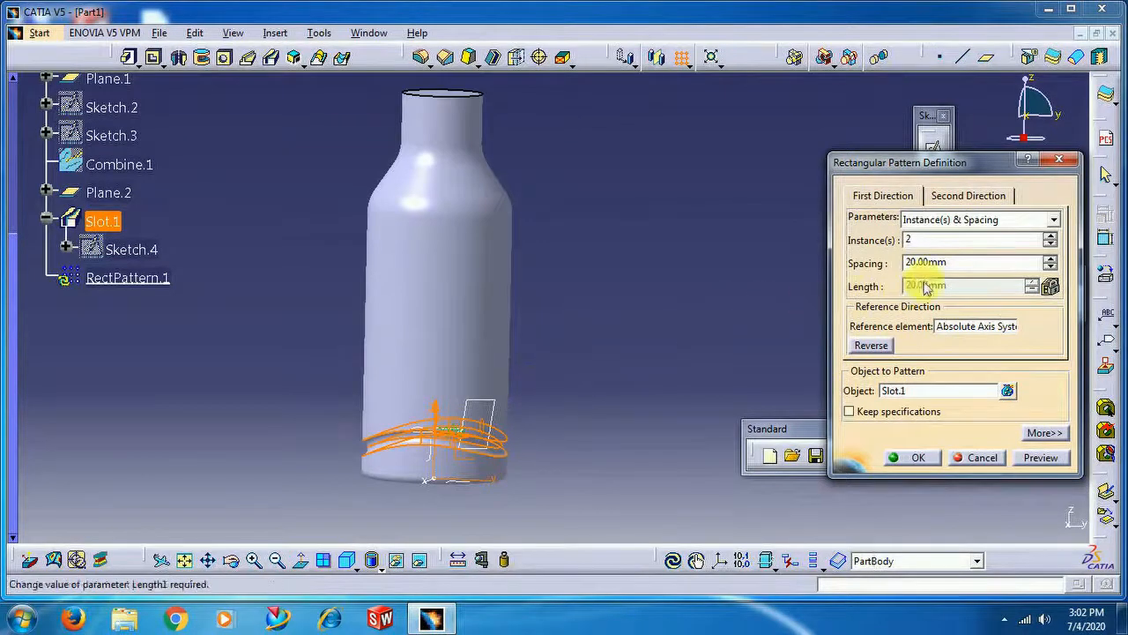
Set the slot pattern to 6 instances with 20 mm spacing and preview it
click(1050, 237)
click(1049, 237)
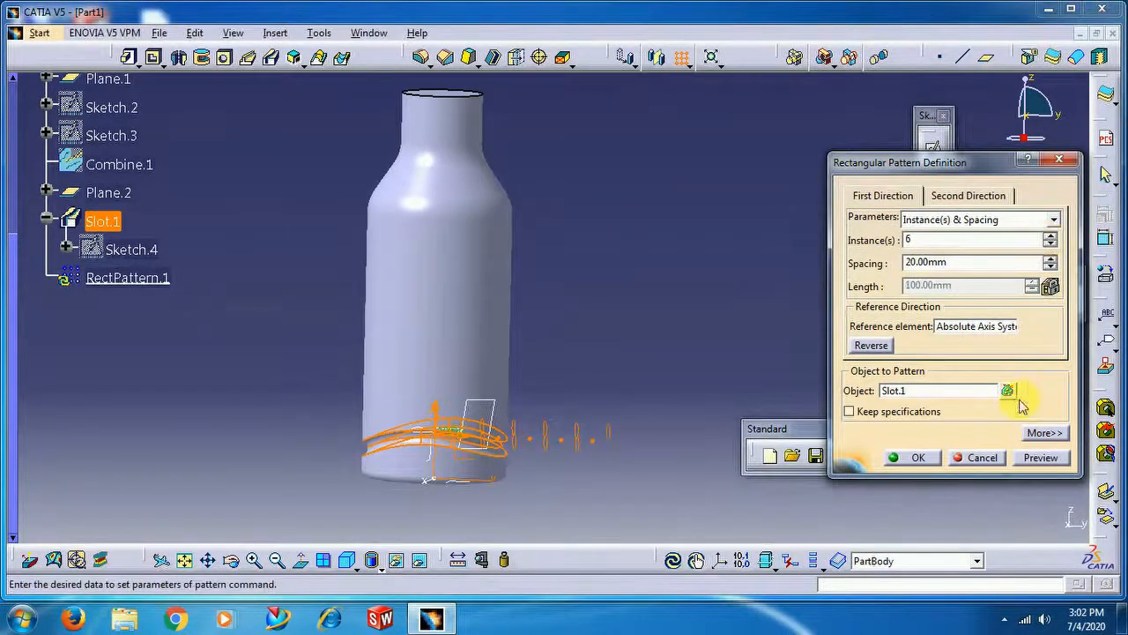
click(1040, 459)
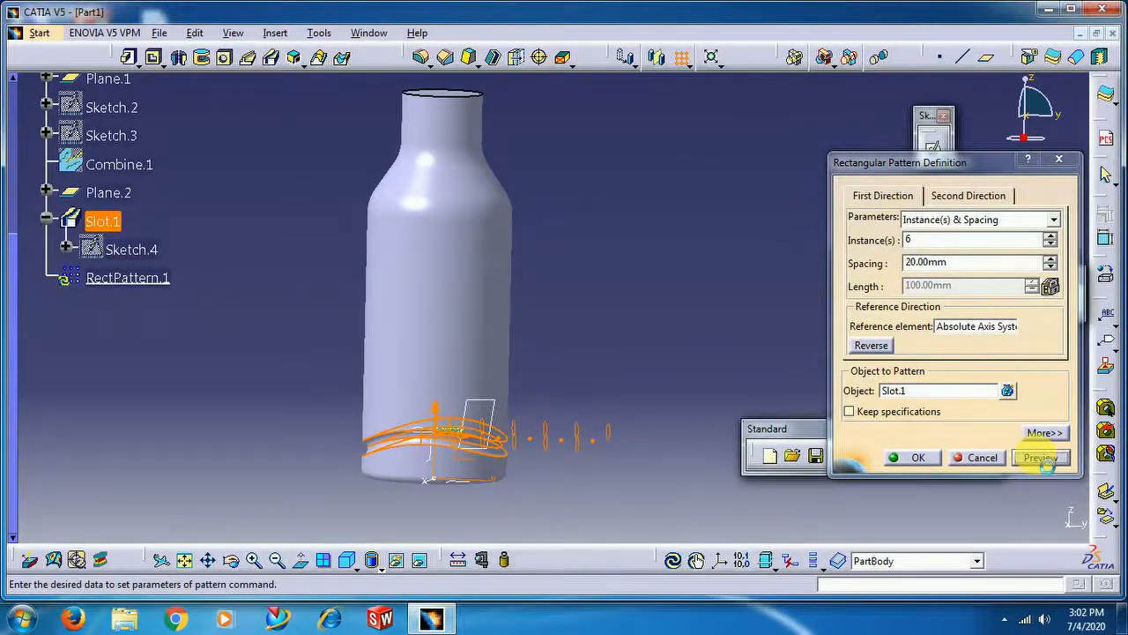
middle_drag(648, 366, 589, 360)
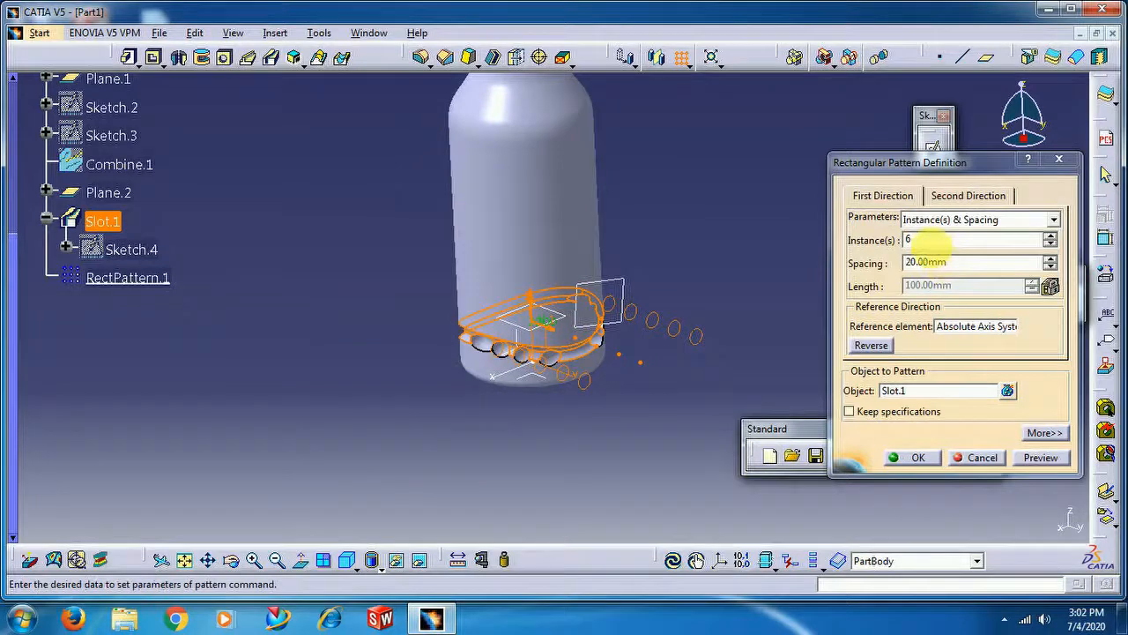
Try the X axis of the absolute axis system as the pattern's reference direction
click(957, 327)
middle_drag(517, 390, 554, 398)
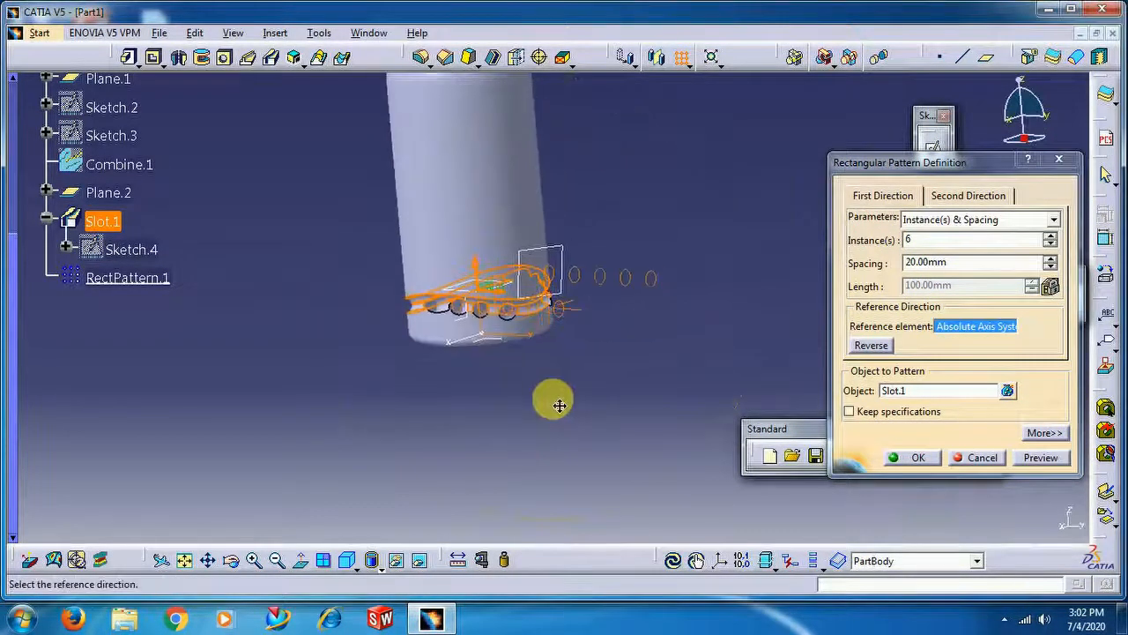
click(496, 348)
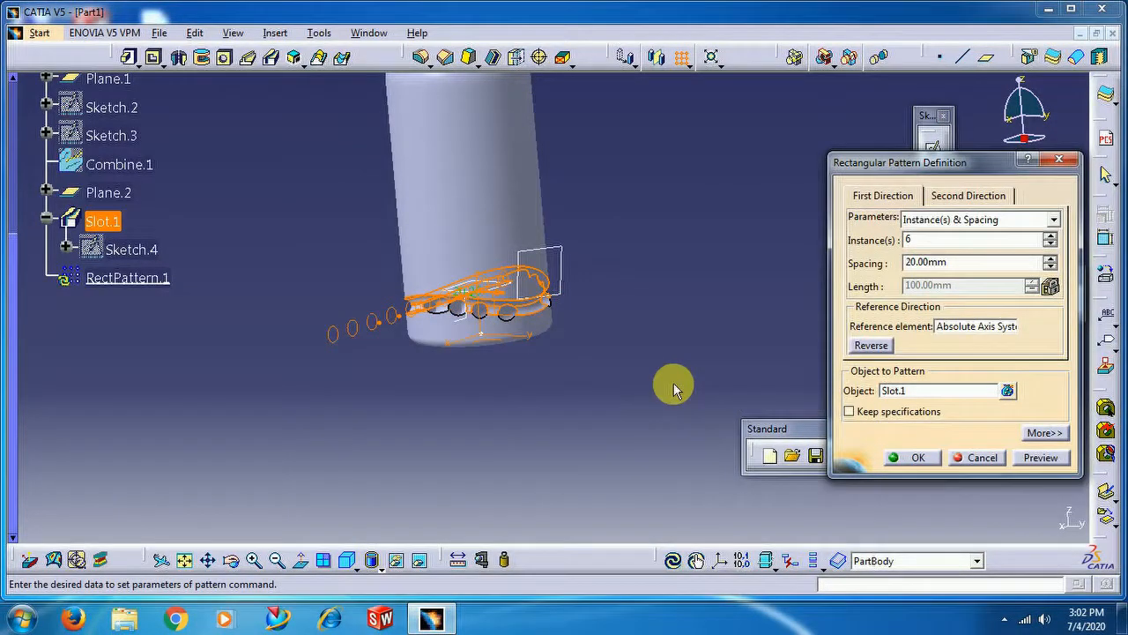
Set the pattern's reference direction to the vertical Z axis along the bottle and preview the grooves
click(958, 326)
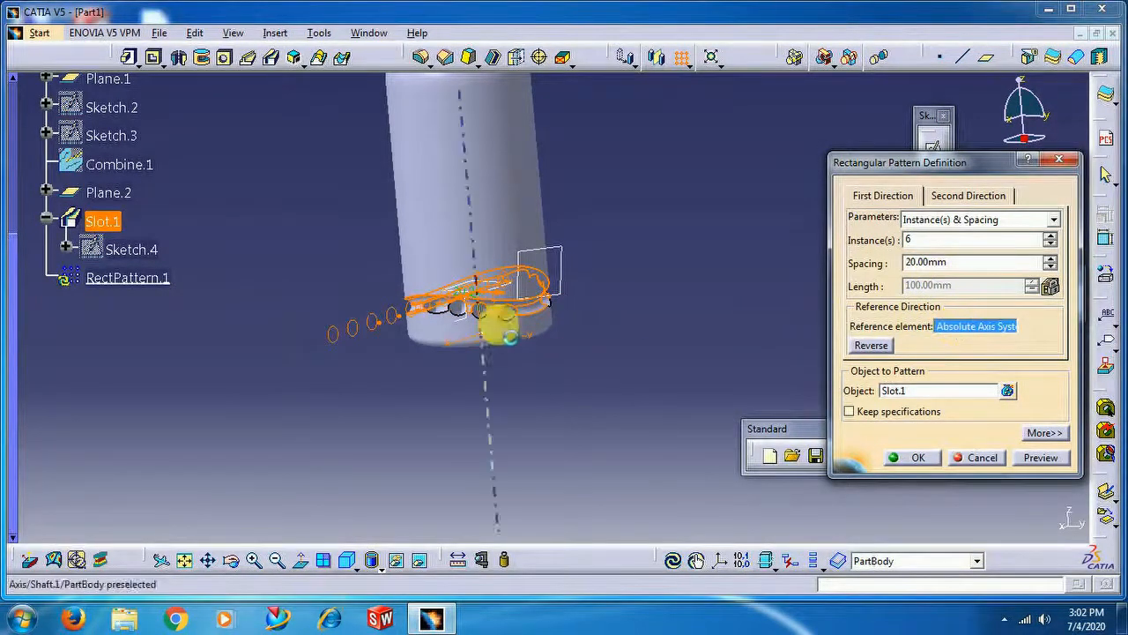
click(473, 324)
middle_drag(560, 275, 682, 337)
click(1056, 460)
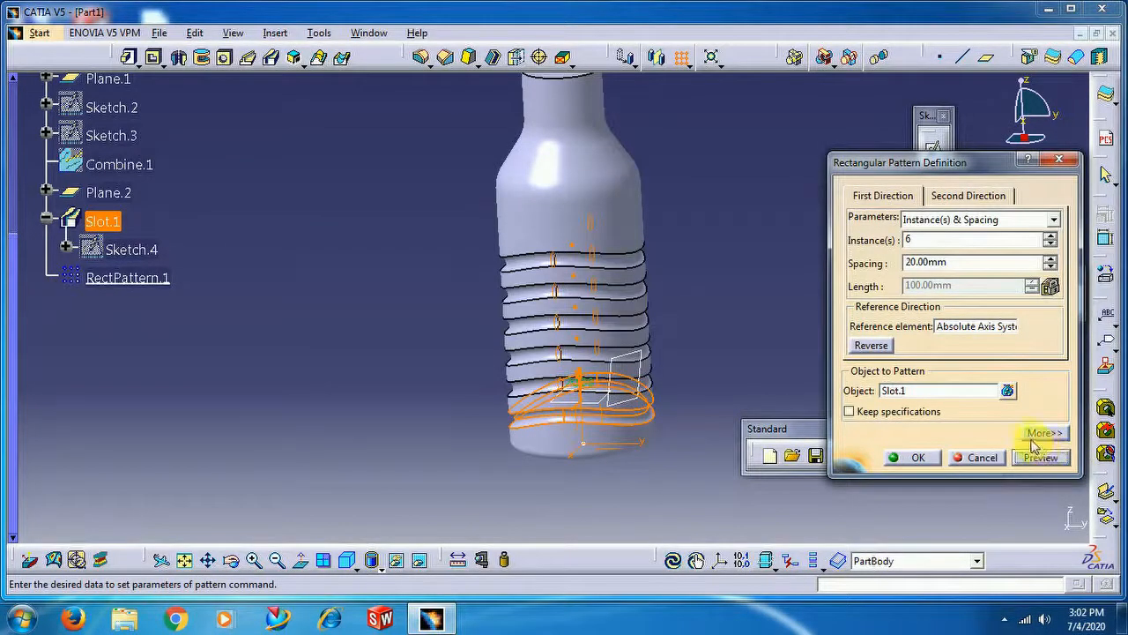
Increase the slot pattern to 7 instances, preview it and create the pattern
click(1050, 235)
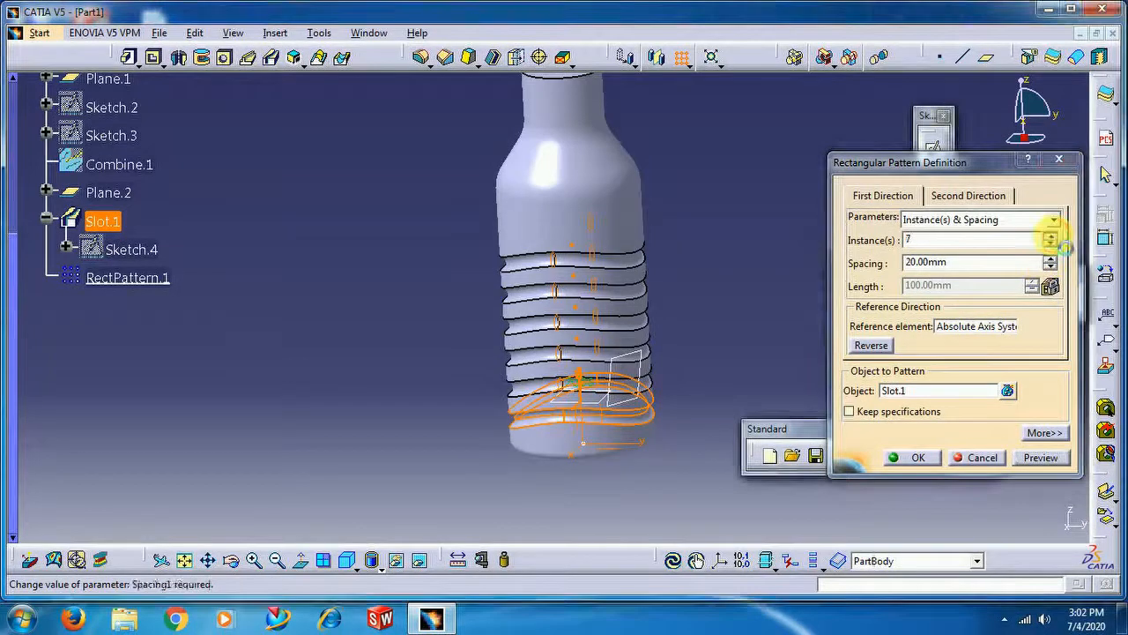
click(1040, 457)
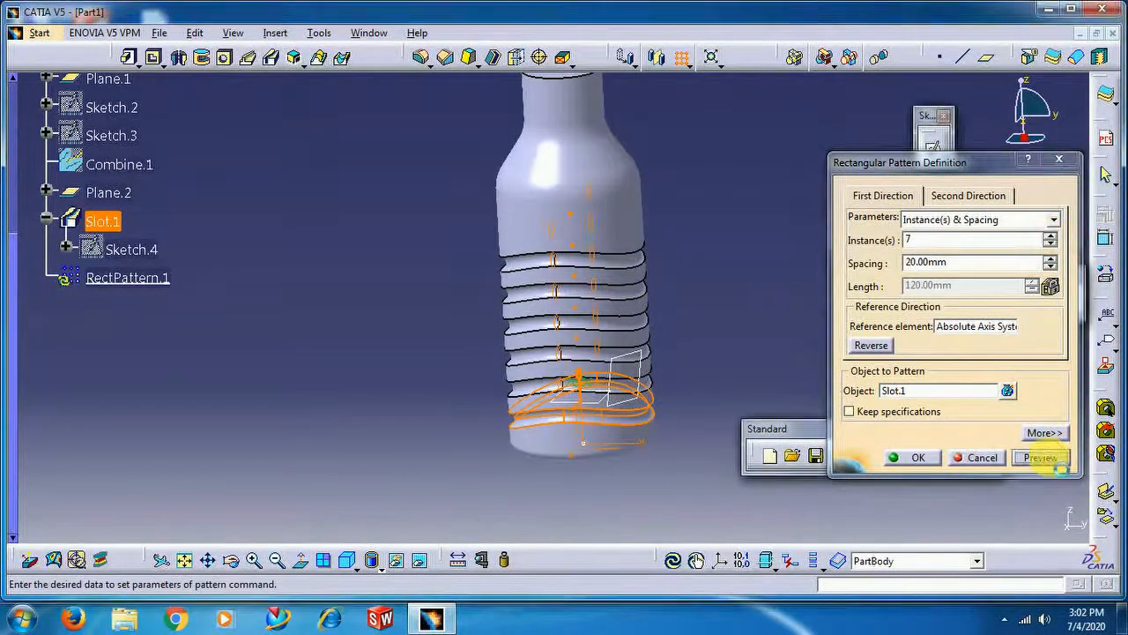
click(919, 457)
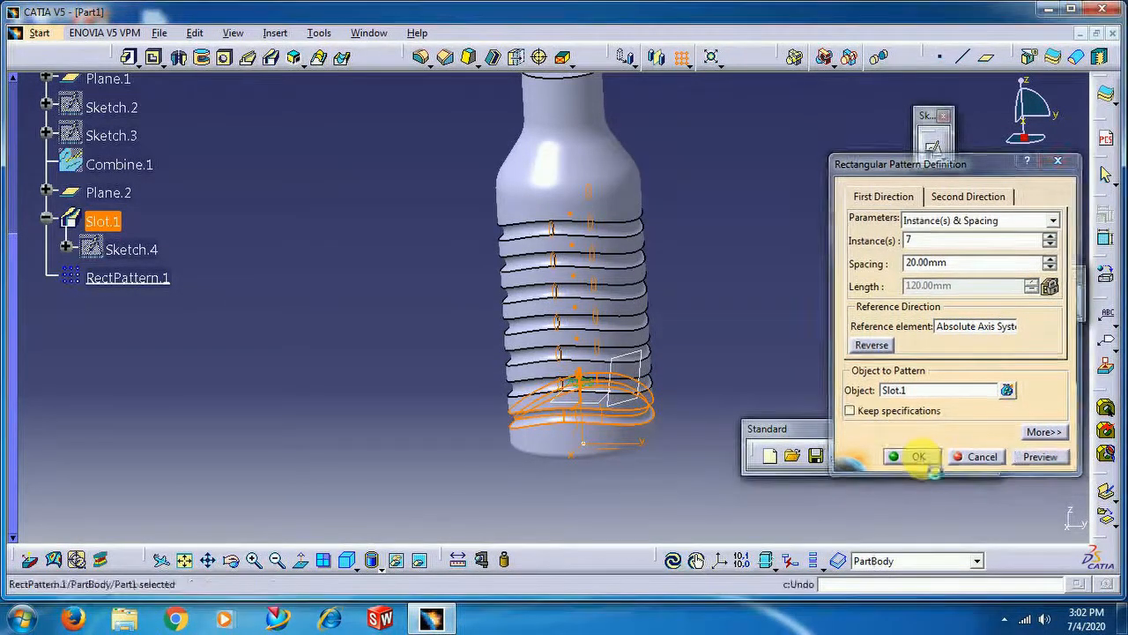
middle_drag(793, 160, 512, 146)
middle_drag(739, 184, 493, 307)
Edit RectPattern.1 to a spacing of 22 mm and check the grooves around the bottle
double_click(144, 282)
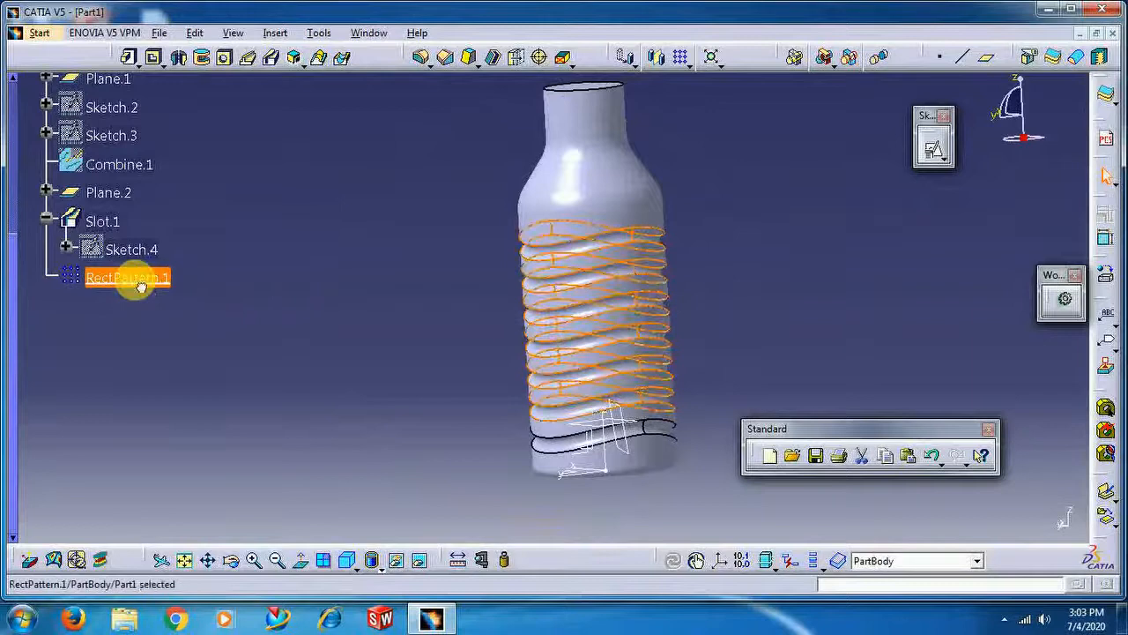
middle_drag(756, 269, 761, 211)
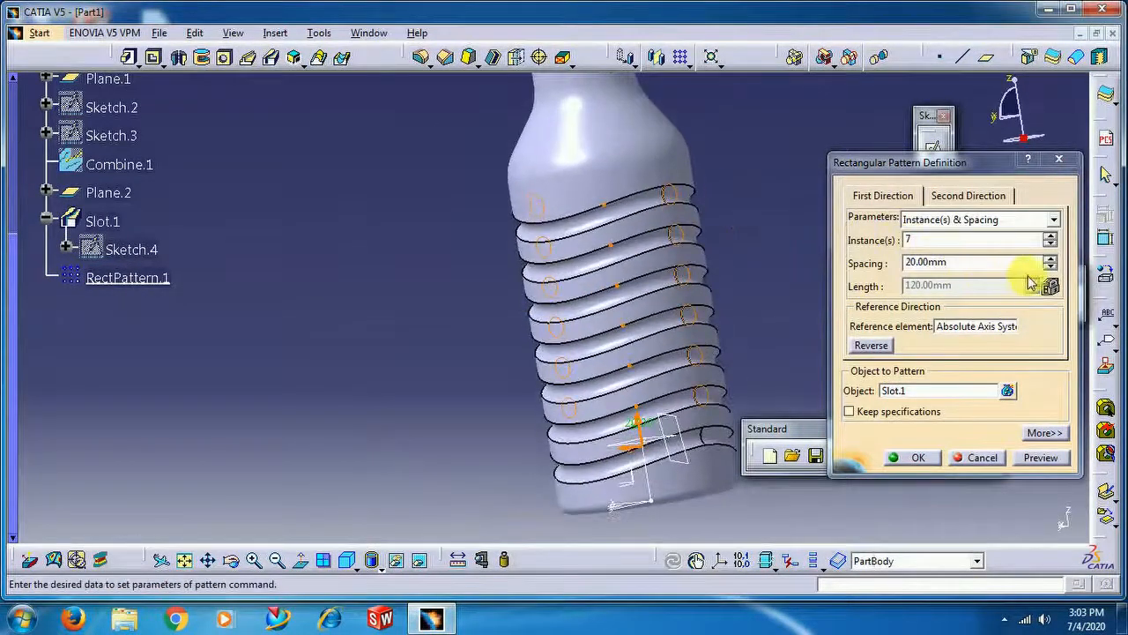
click(1051, 260)
click(1050, 259)
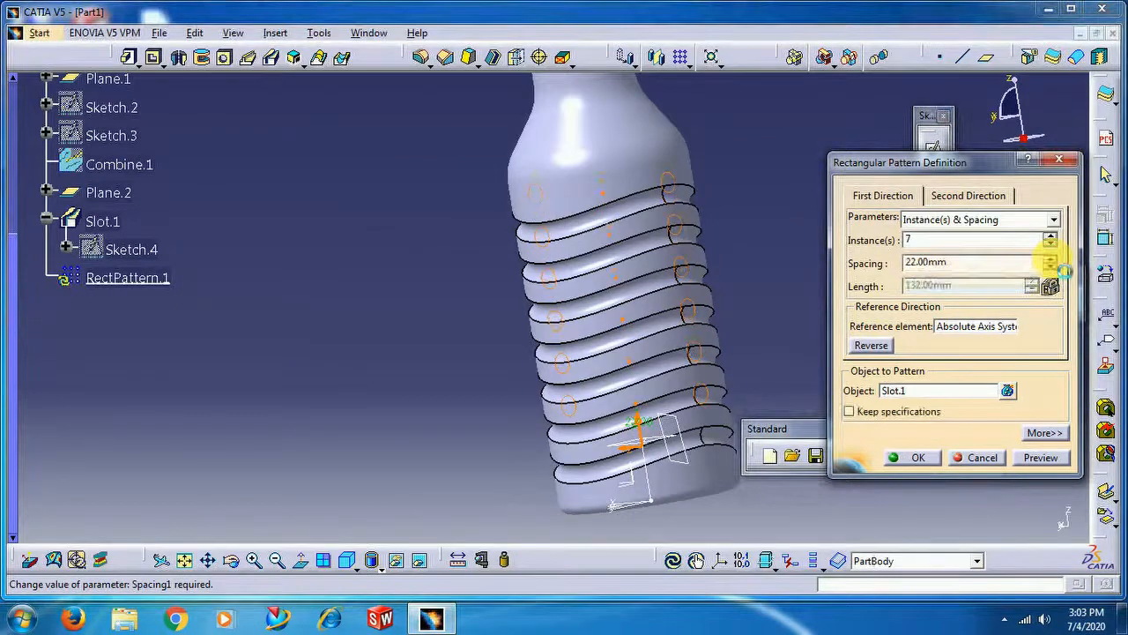
click(914, 459)
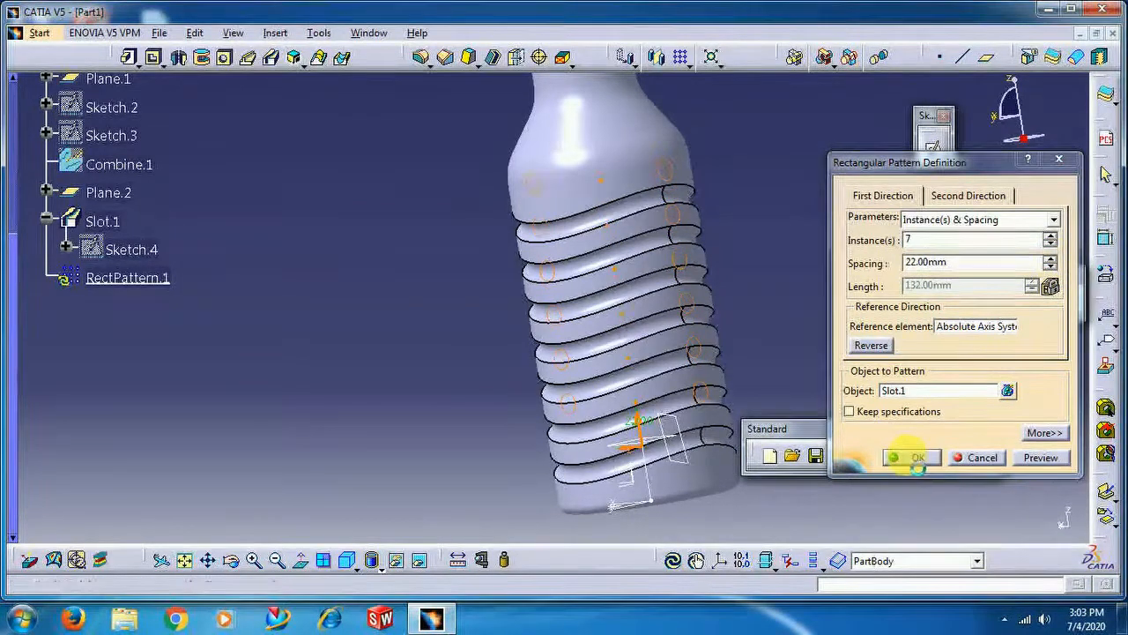
middle_drag(752, 157, 771, 290)
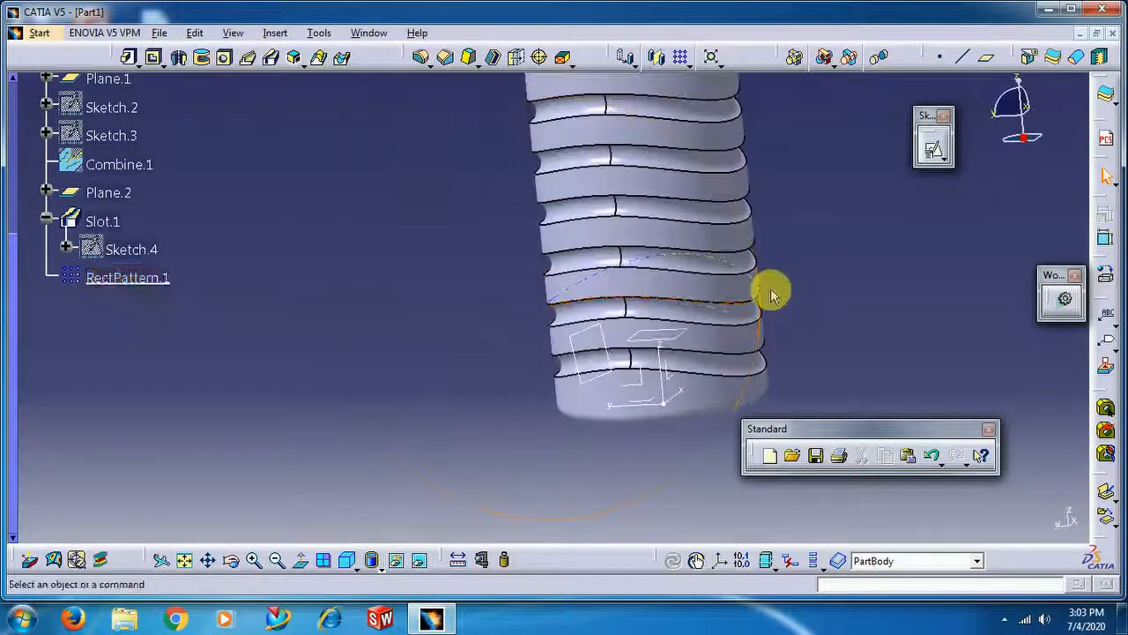
middle_drag(629, 302, 712, 262)
middle_drag(773, 202, 723, 352)
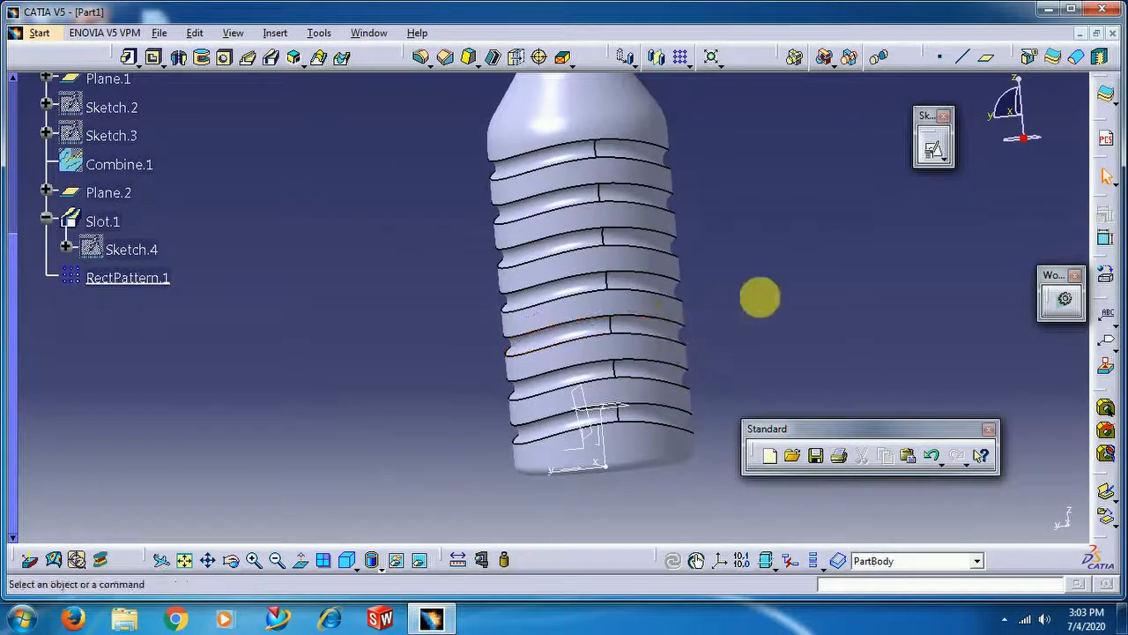
Try to fillet the edges of the lowest groove with a radius of 5 mm and then 2 mm
click(421, 59)
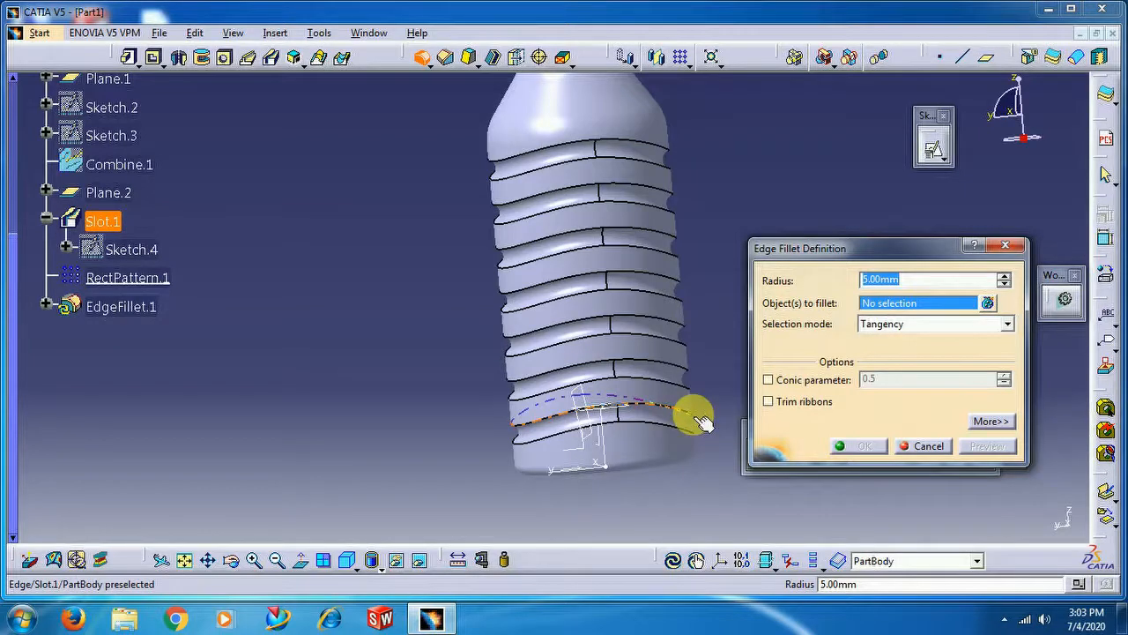
click(703, 421)
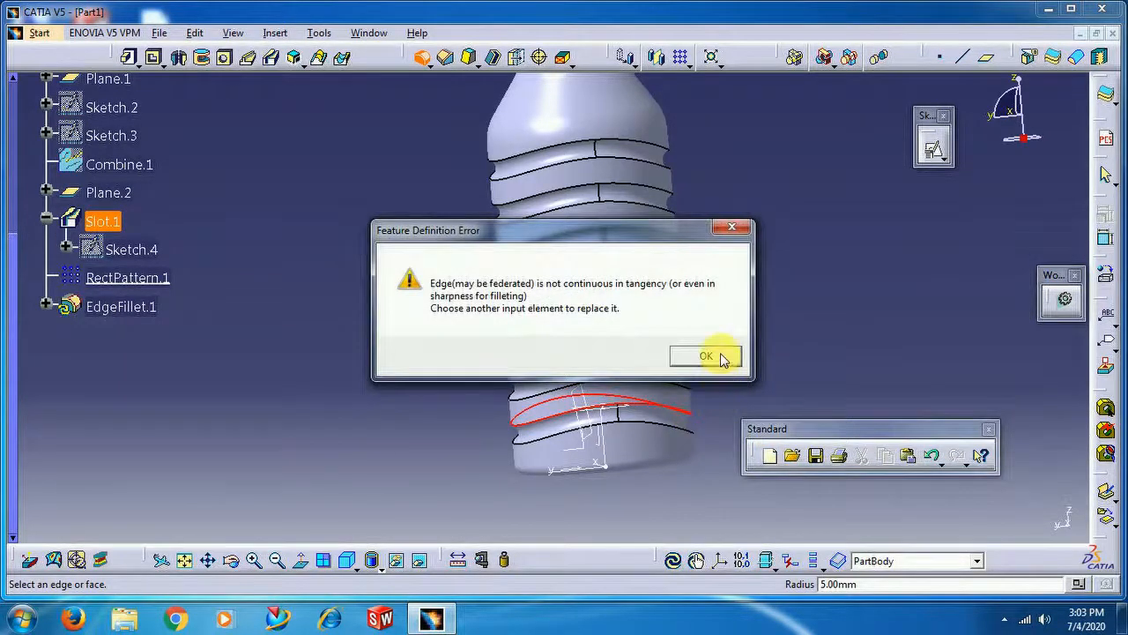
click(721, 357)
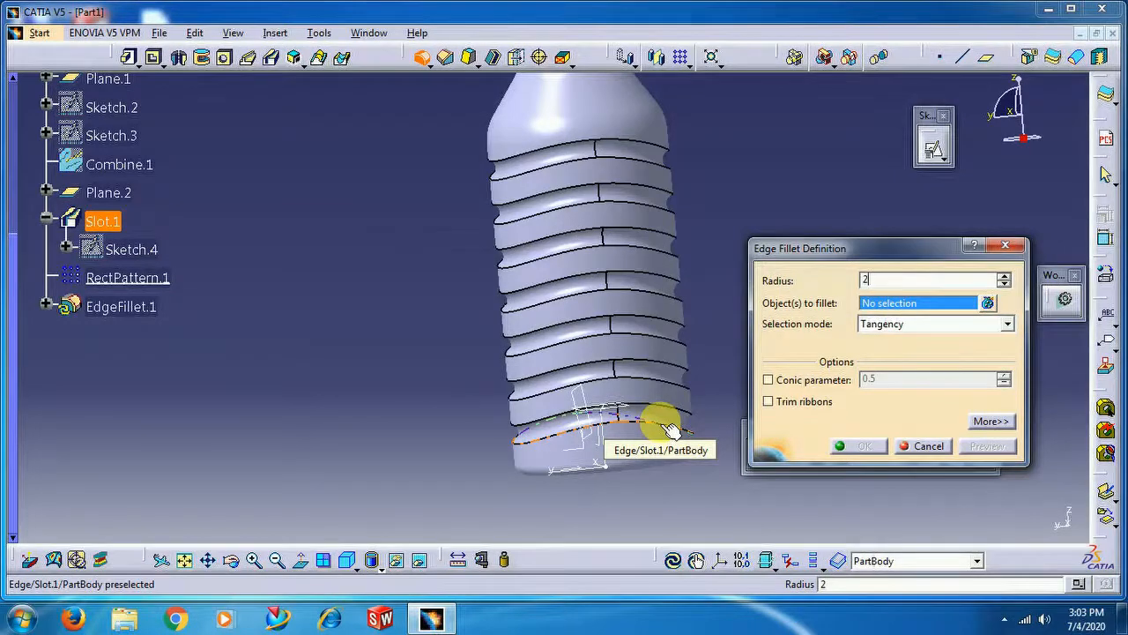
click(667, 427)
click(705, 357)
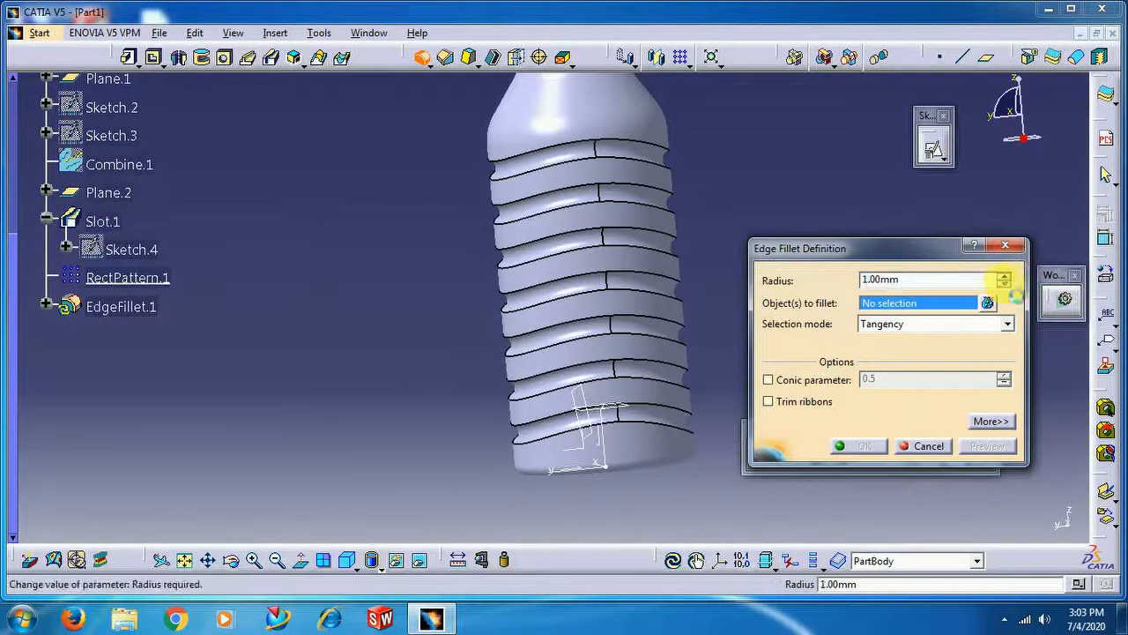
Fillet the faces of all seven grooves with a 2 mm radius, close the warnings and view the finished bottle
click(674, 421)
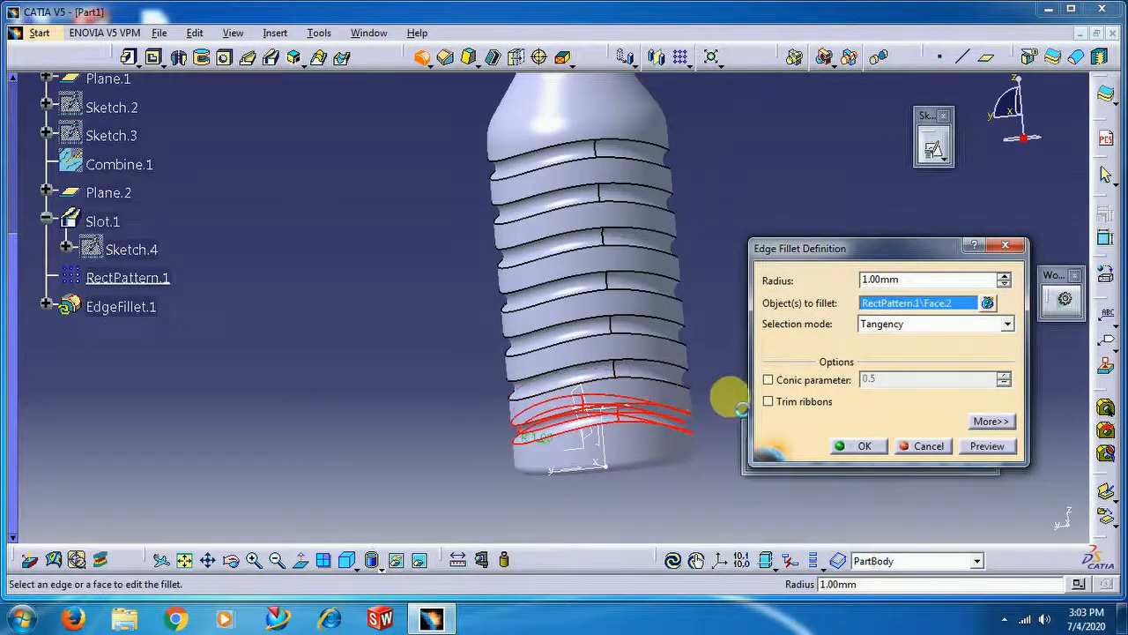
click(670, 336)
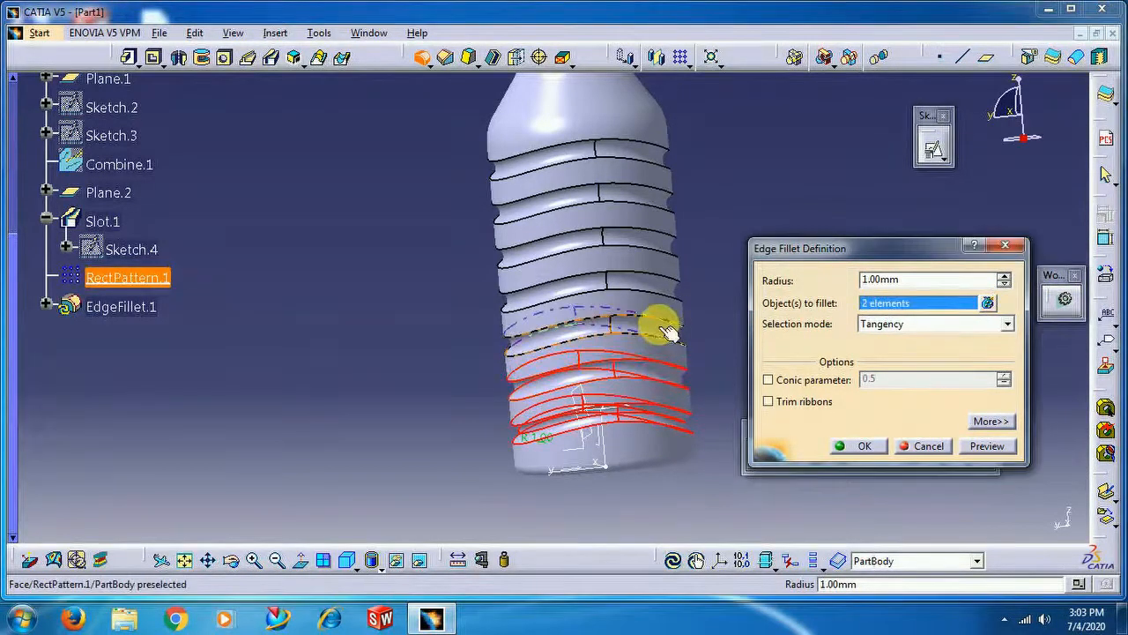
click(668, 330)
click(657, 264)
click(646, 215)
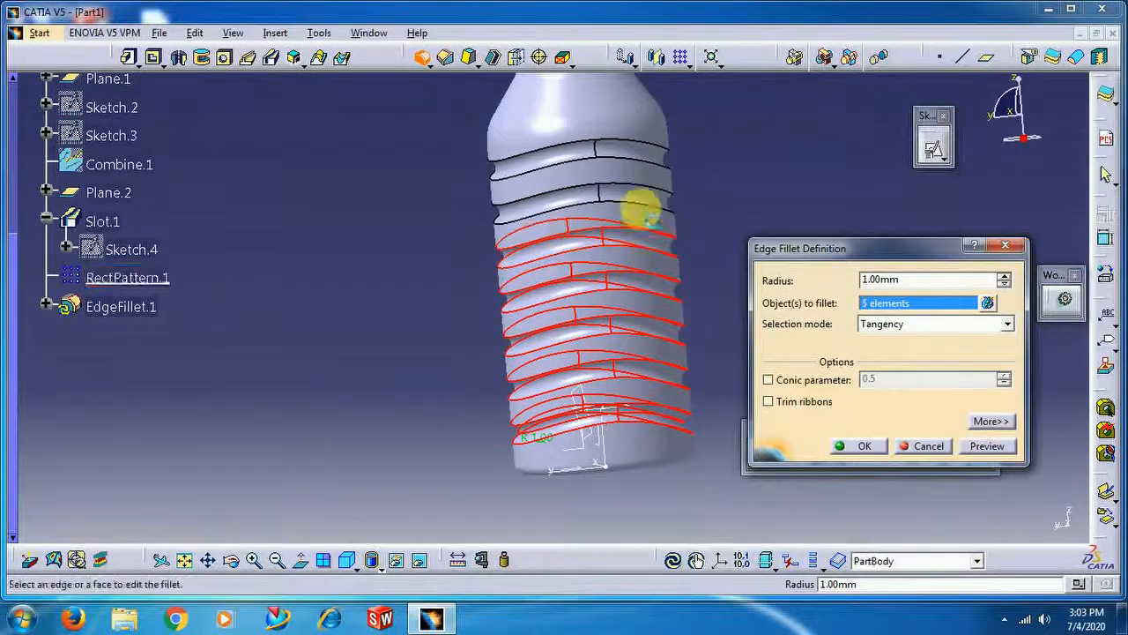
click(644, 197)
click(643, 151)
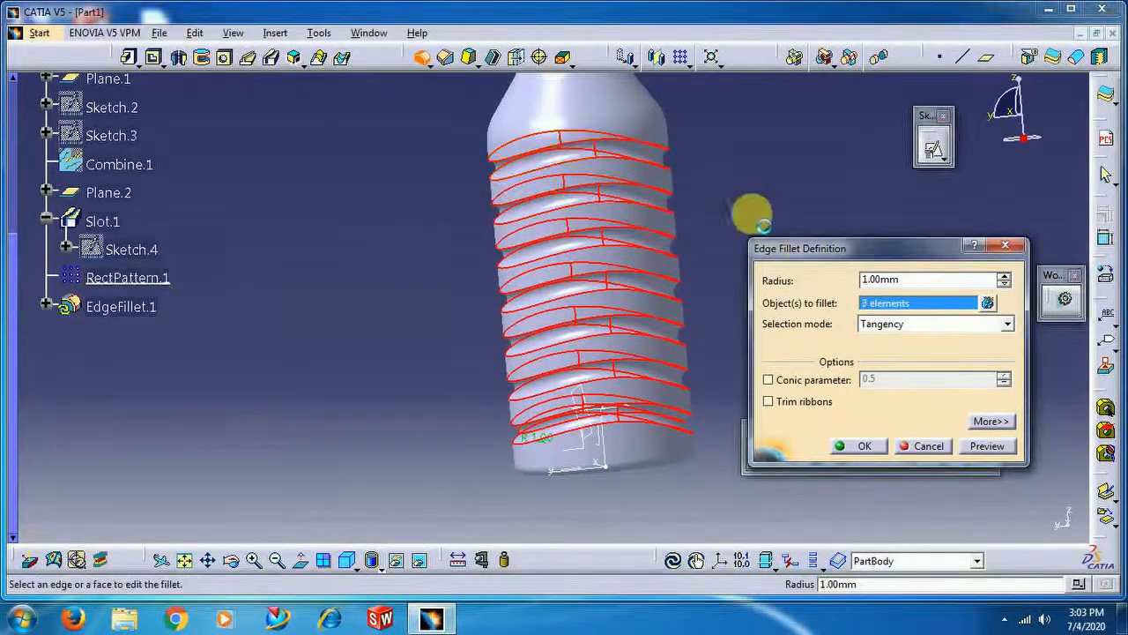
click(1005, 276)
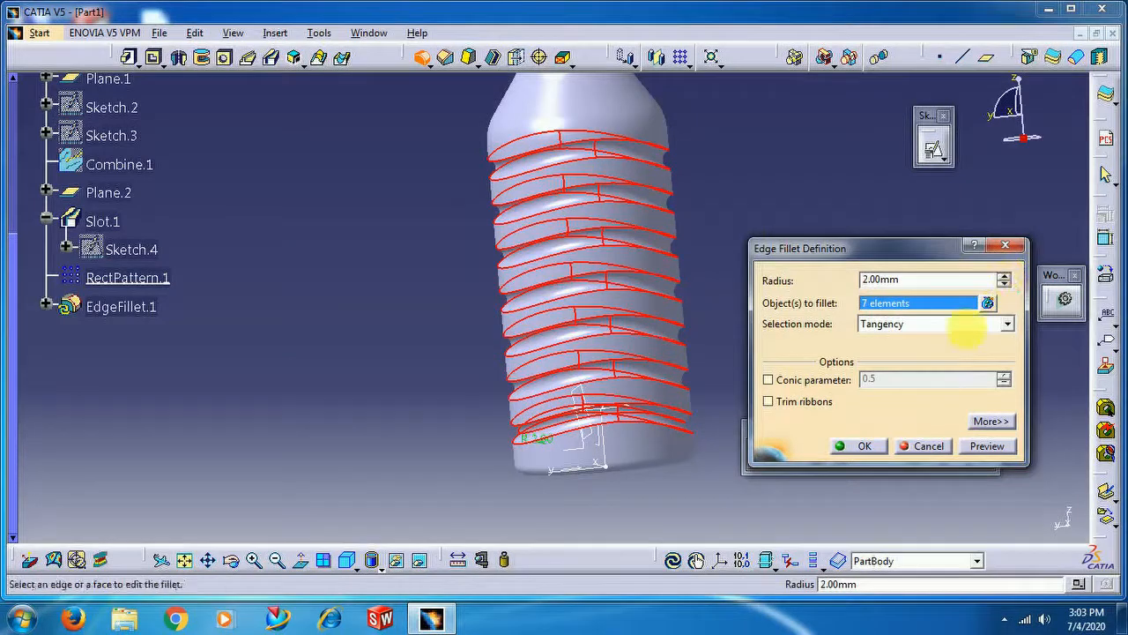
click(875, 448)
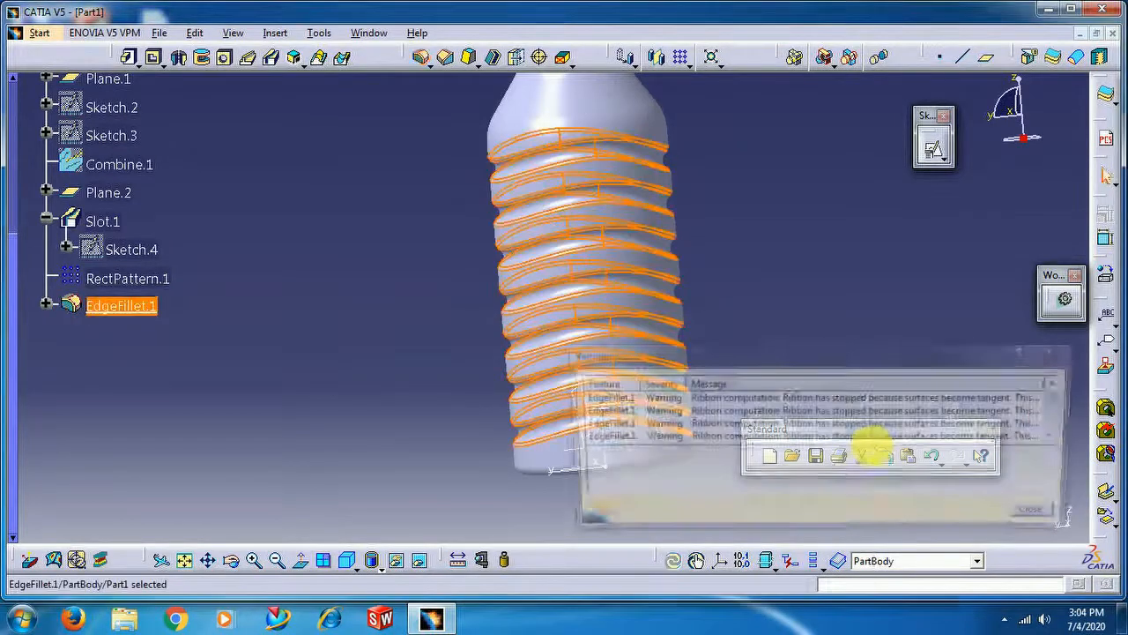
click(1038, 516)
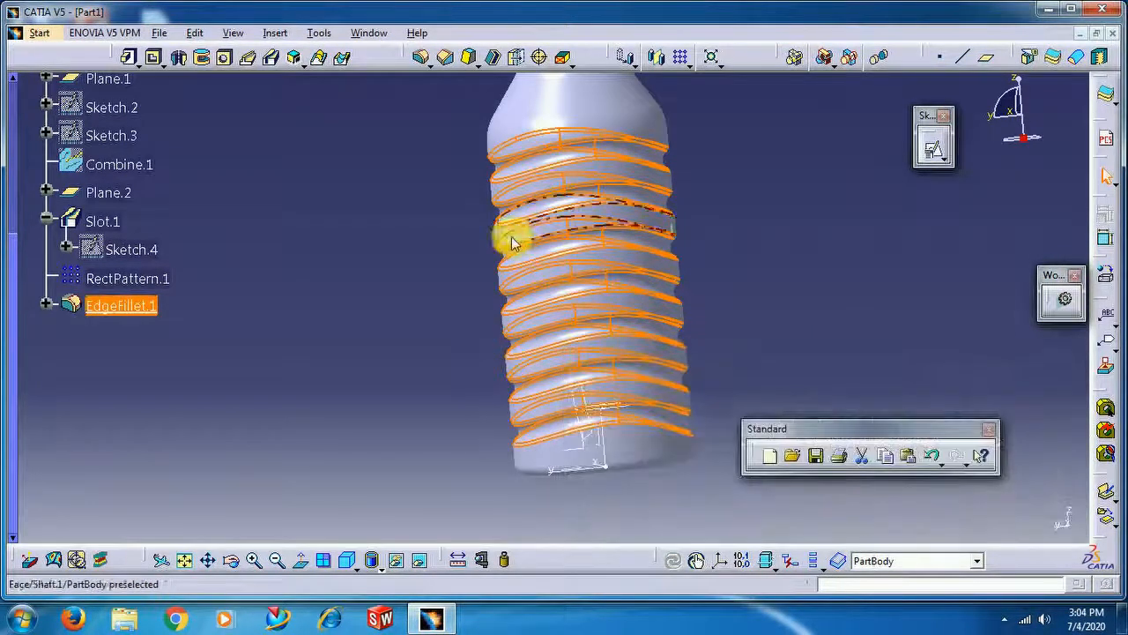
click(423, 233)
middle_drag(423, 233, 458, 273)
scroll(228, 191, up, 2)
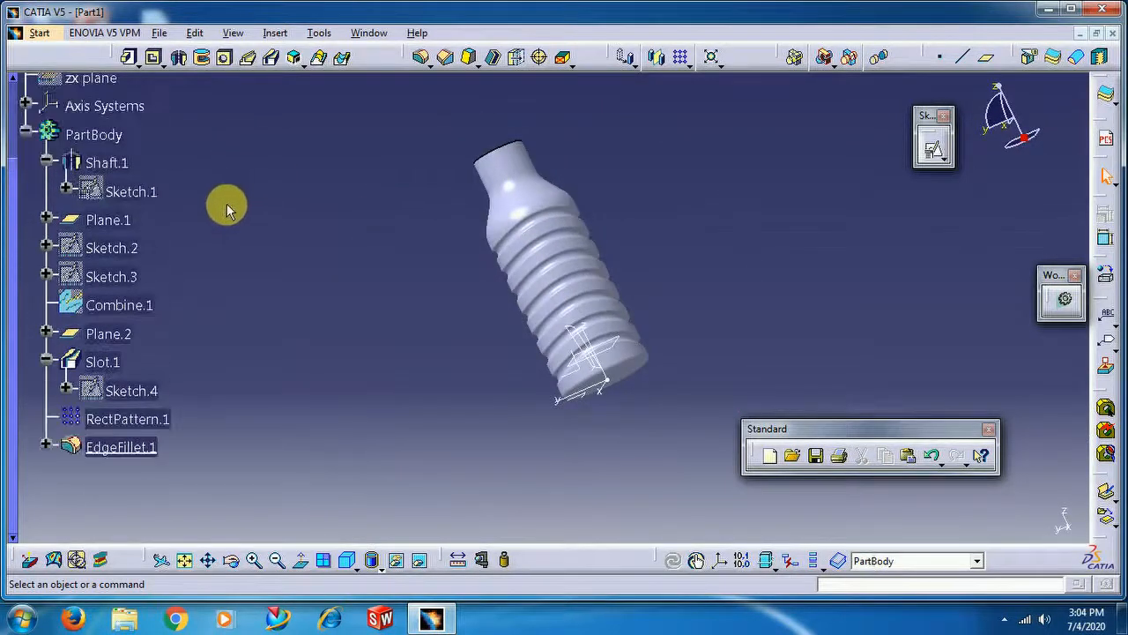
right_click(93, 133)
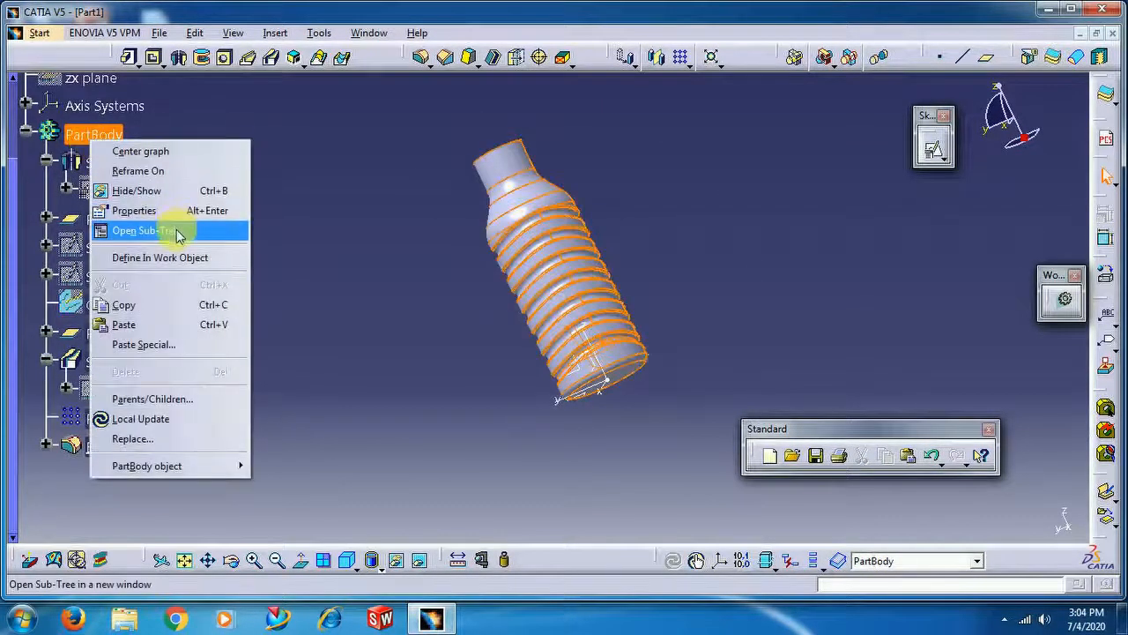
click(180, 263)
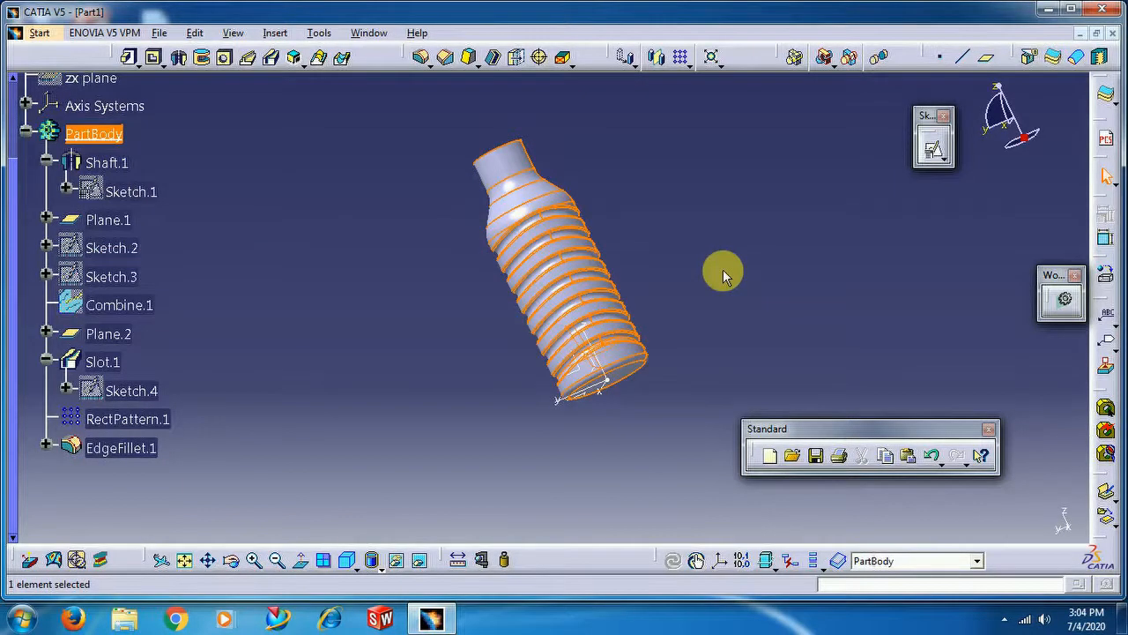
right_click(90, 132)
click(163, 329)
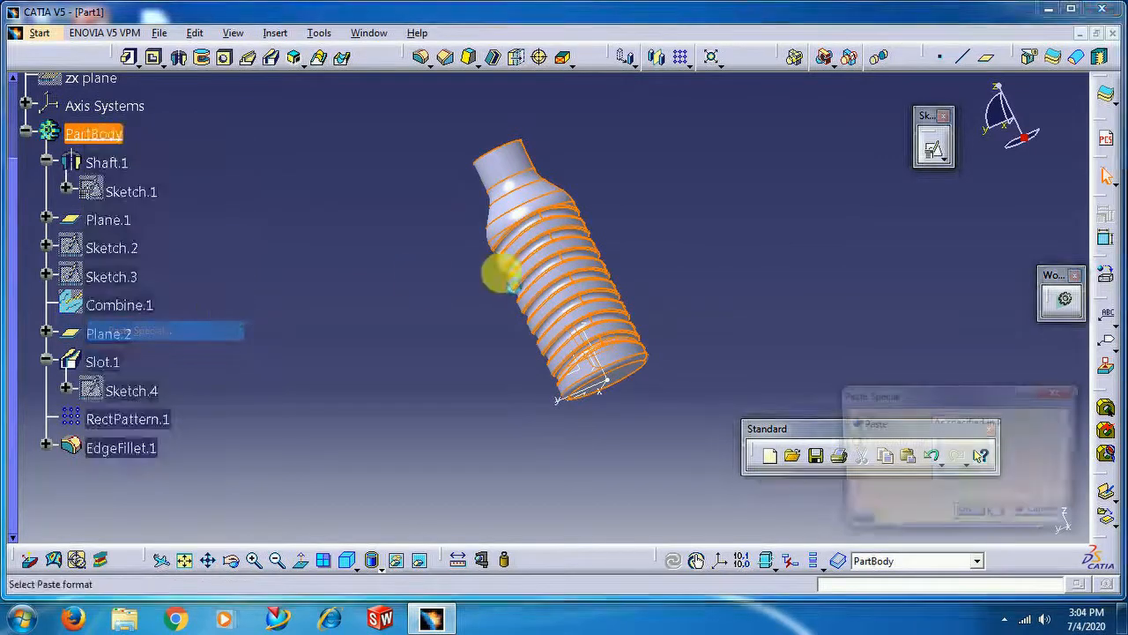
click(1047, 515)
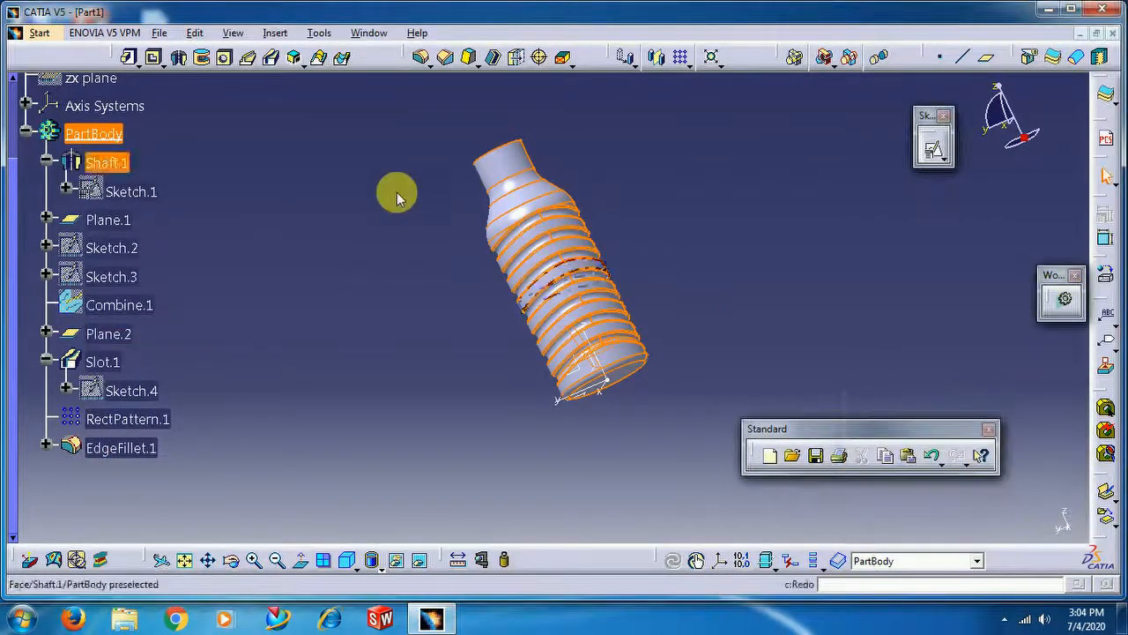
Change the fill color of the whole PartBody to magenta in its graphic properties
right_click(92, 133)
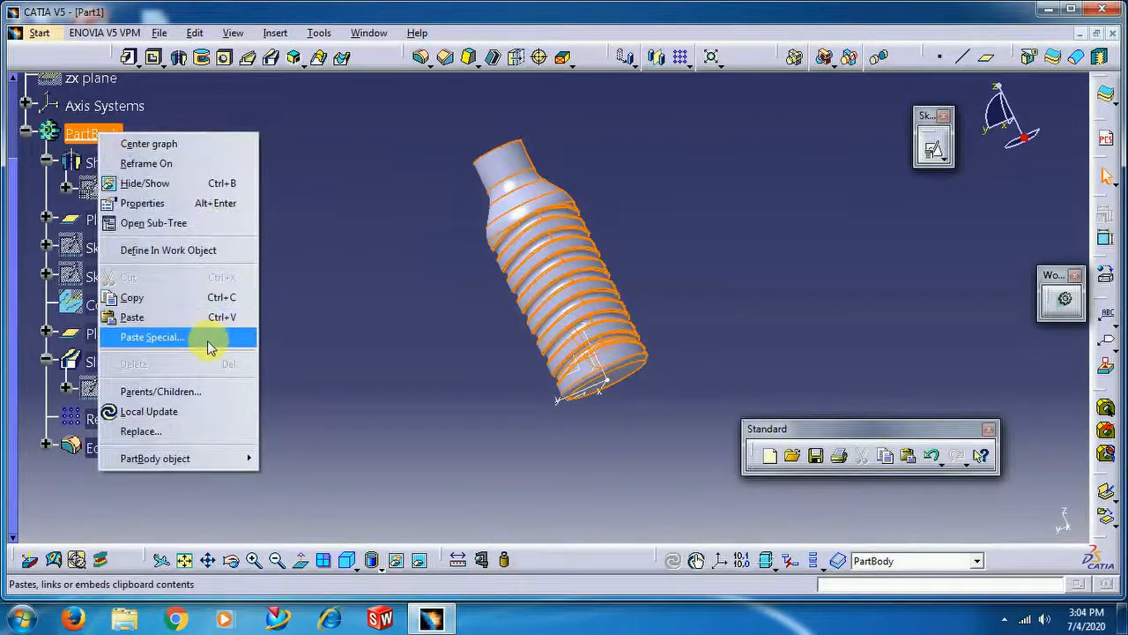
click(211, 203)
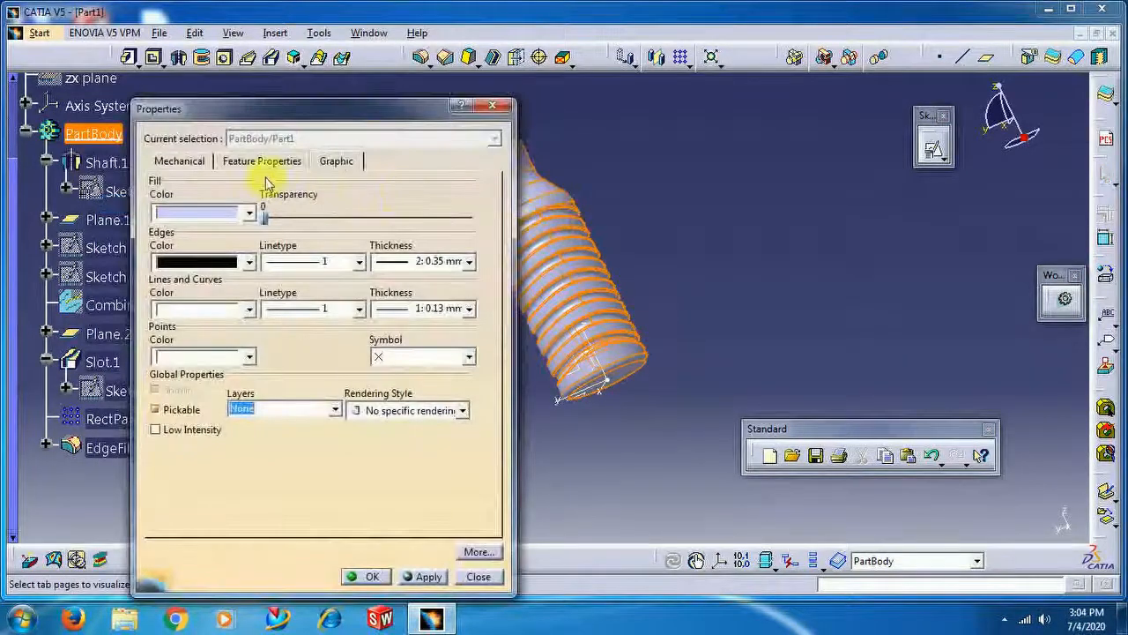
click(248, 213)
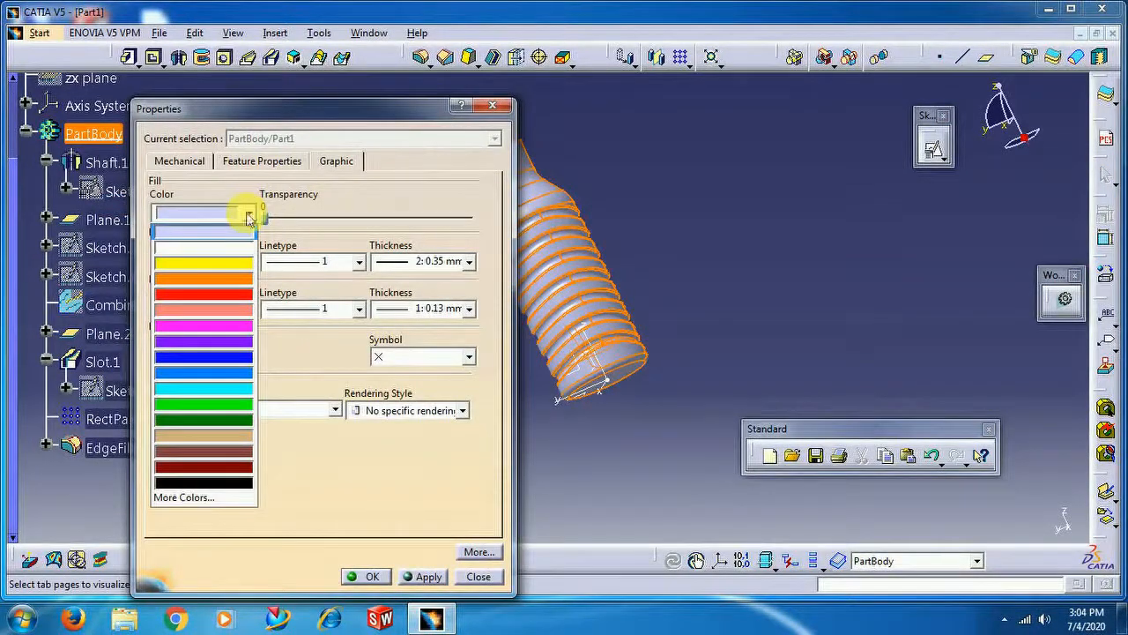
click(225, 328)
click(374, 577)
Hide the reference planes Plane.2 and Plane.1 around the bottle's base
middle_drag(667, 297, 642, 325)
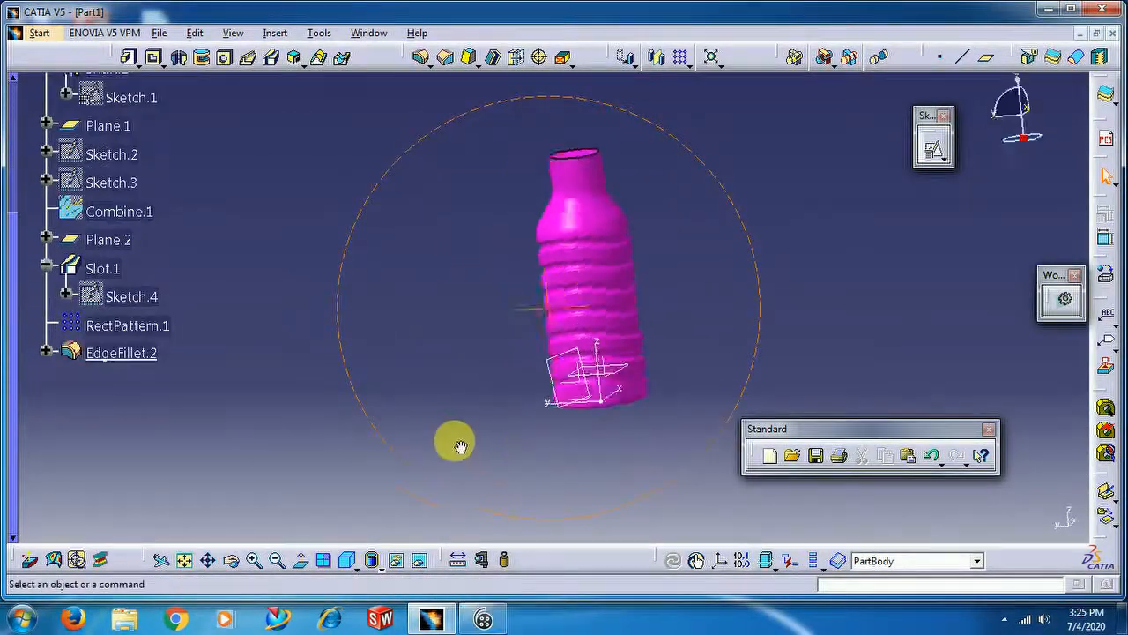
middle_drag(459, 446, 403, 453)
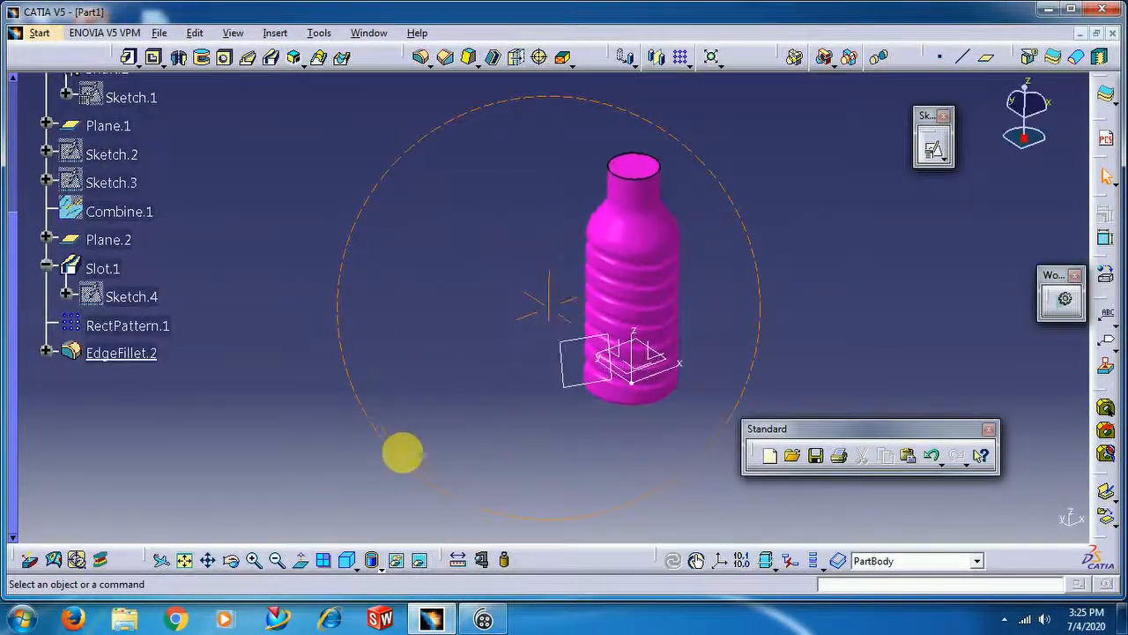
middle_drag(629, 443, 653, 392)
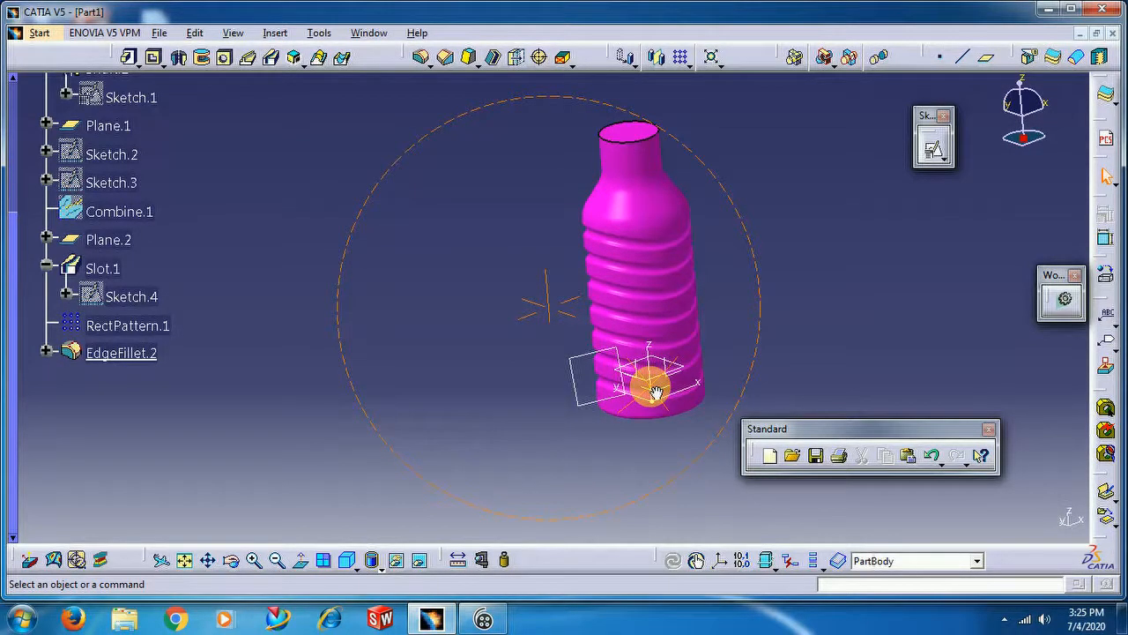
right_click(582, 401)
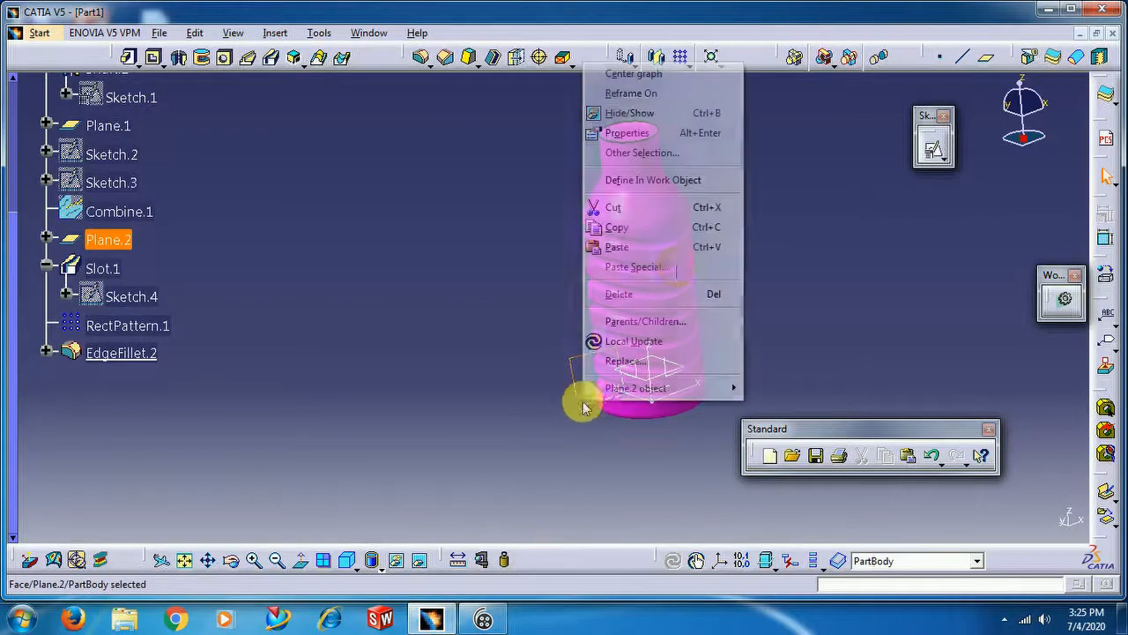
click(649, 115)
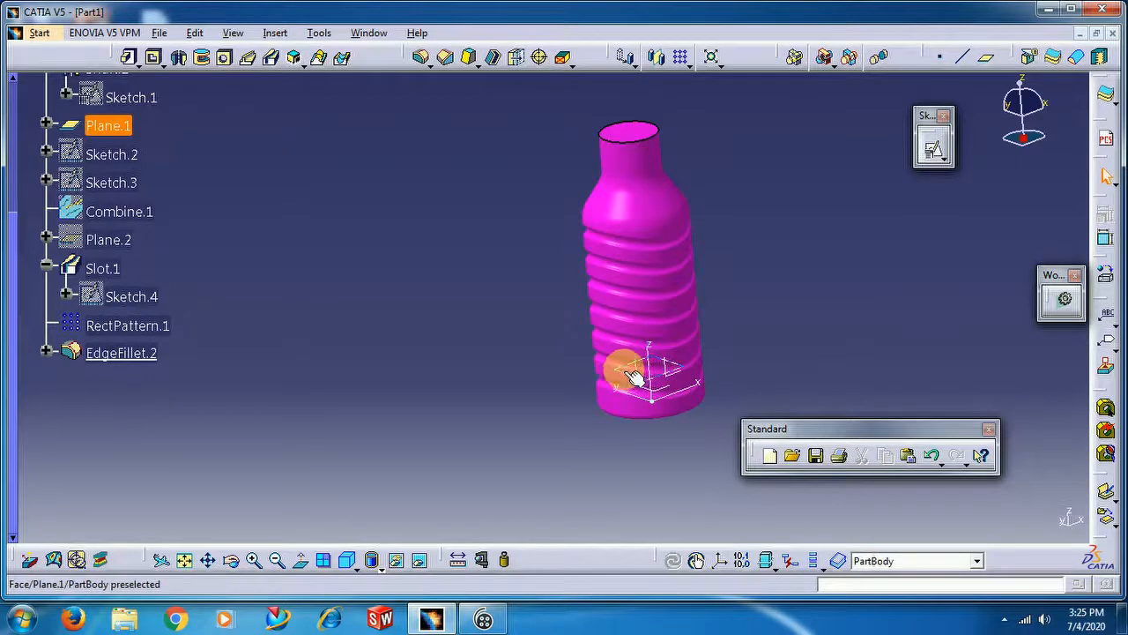
right_click(106, 126)
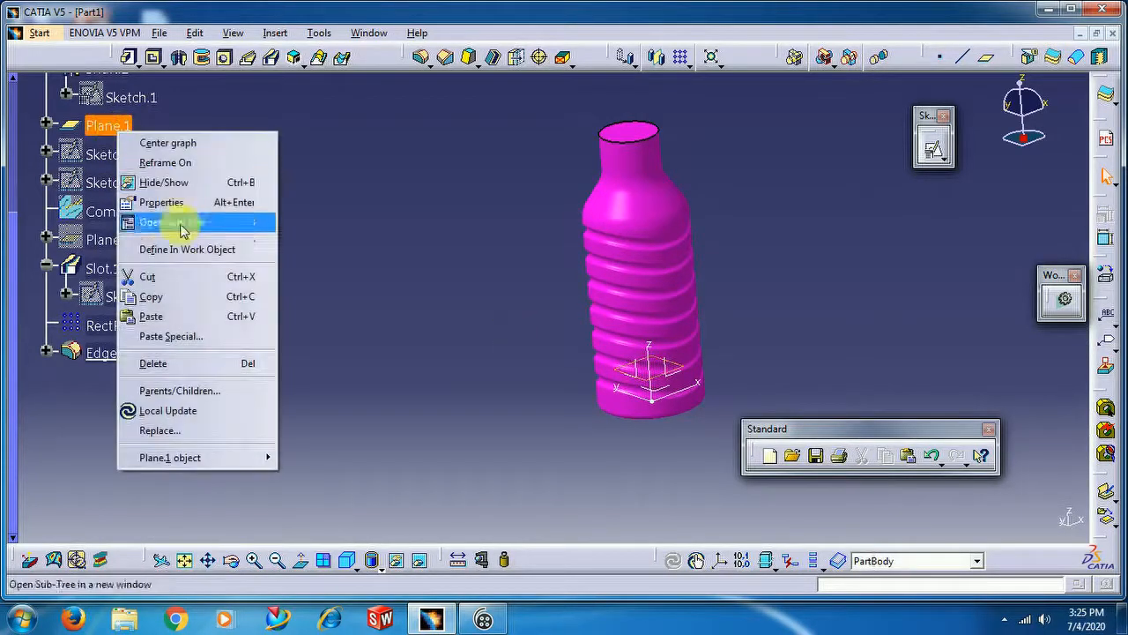
click(203, 184)
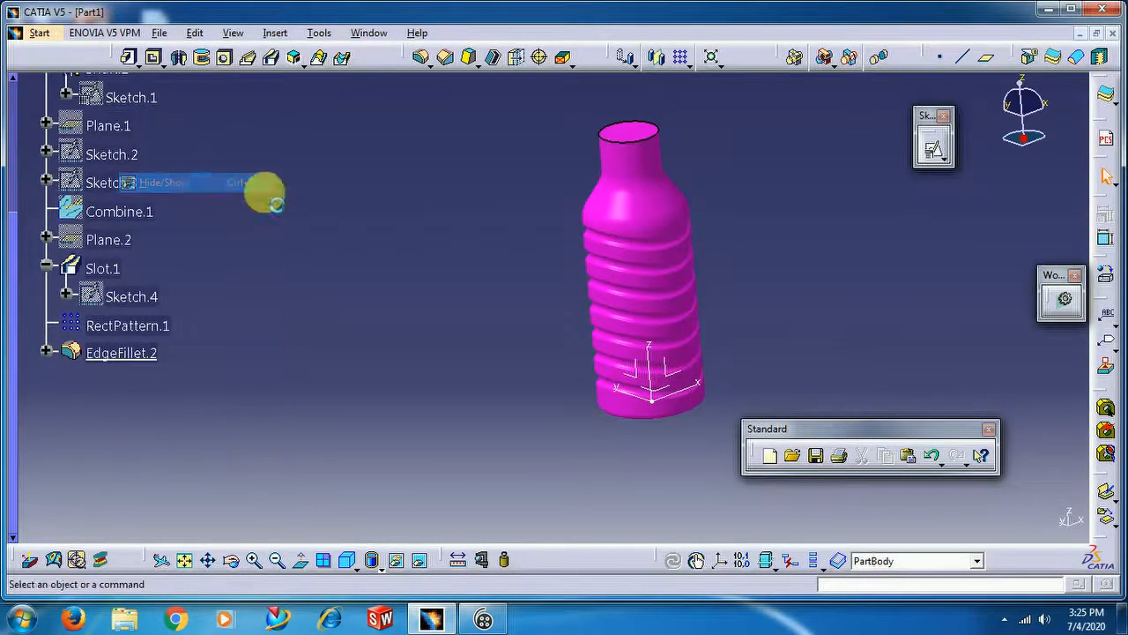
Switch to the Generative Shape Design workbench with the bottle neck in view
middle_drag(675, 234, 629, 259)
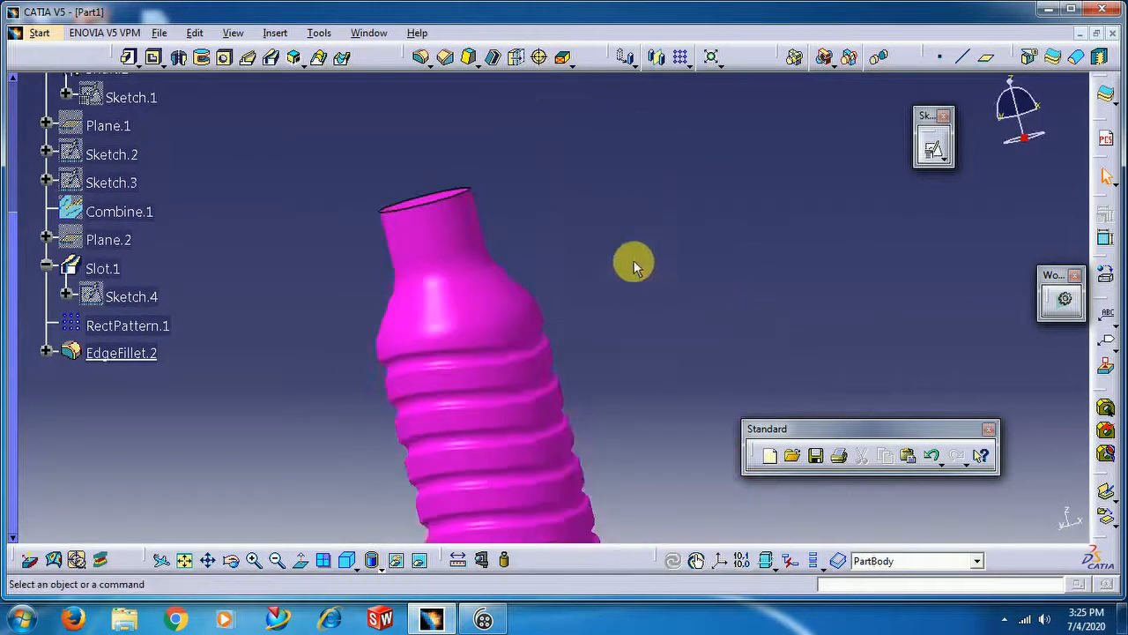
middle_drag(458, 229, 714, 209)
middle_drag(684, 290, 511, 184)
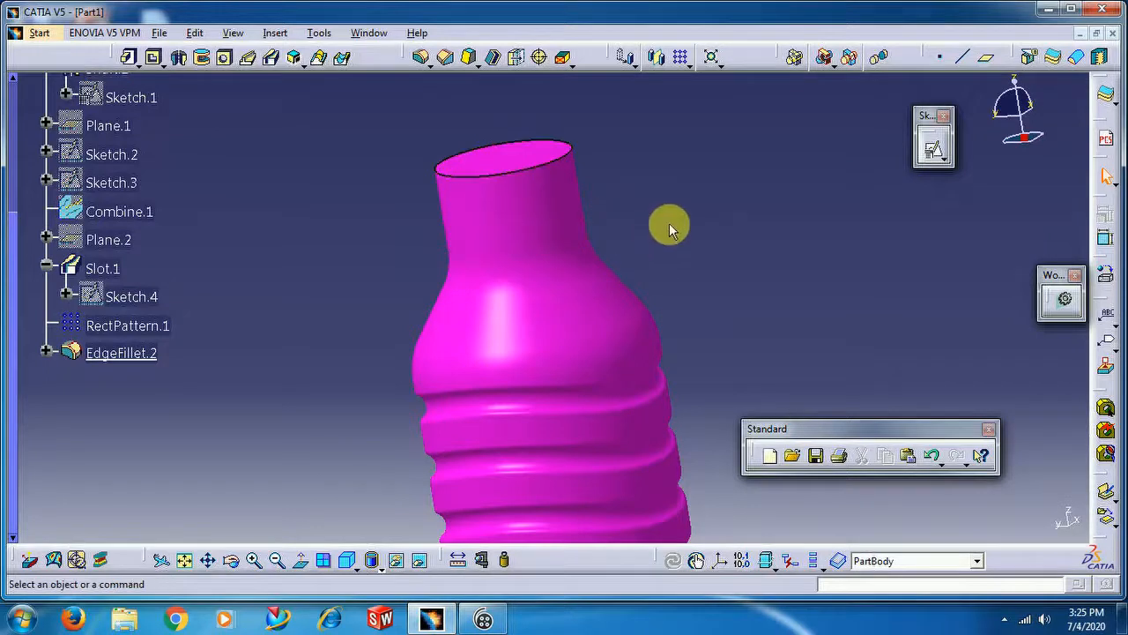
middle_drag(632, 162, 657, 236)
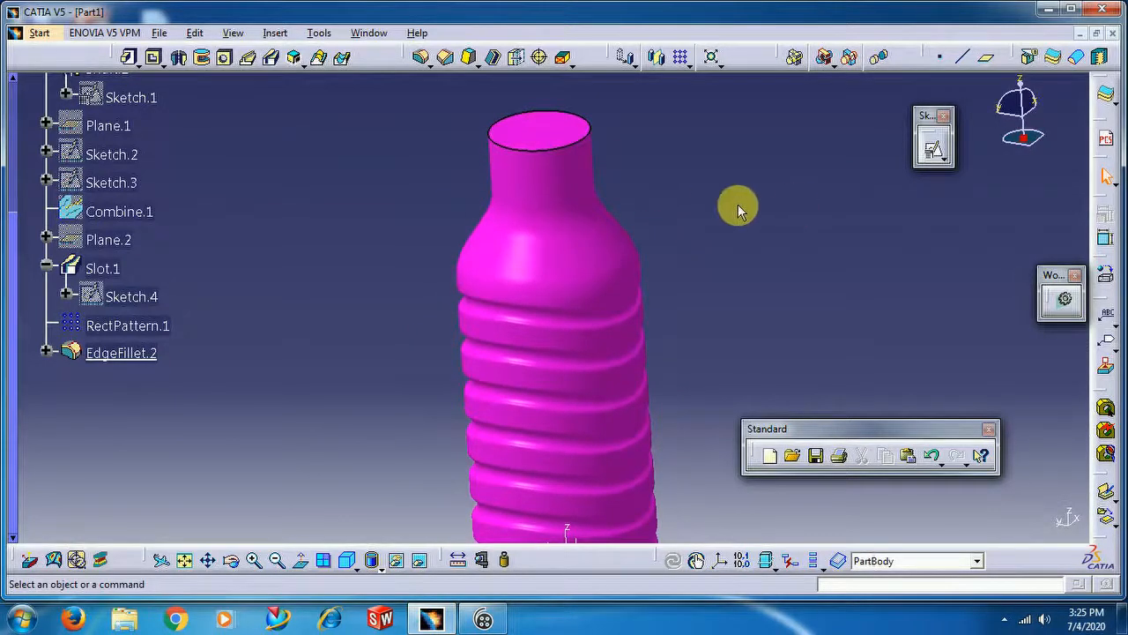
click(40, 34)
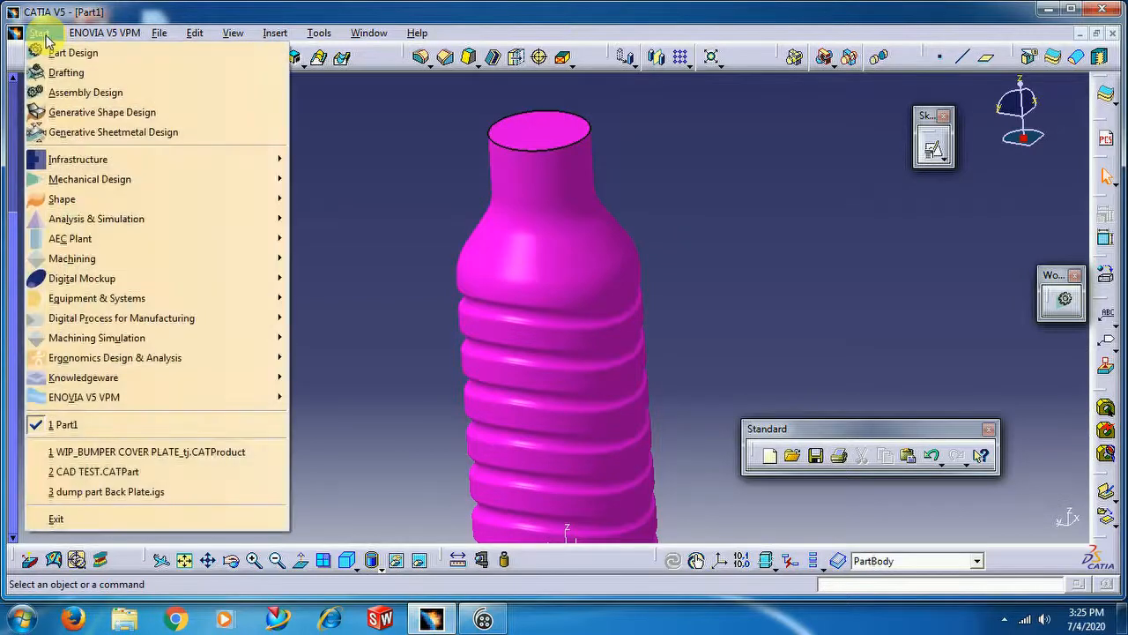
click(81, 121)
middle_drag(690, 181, 705, 150)
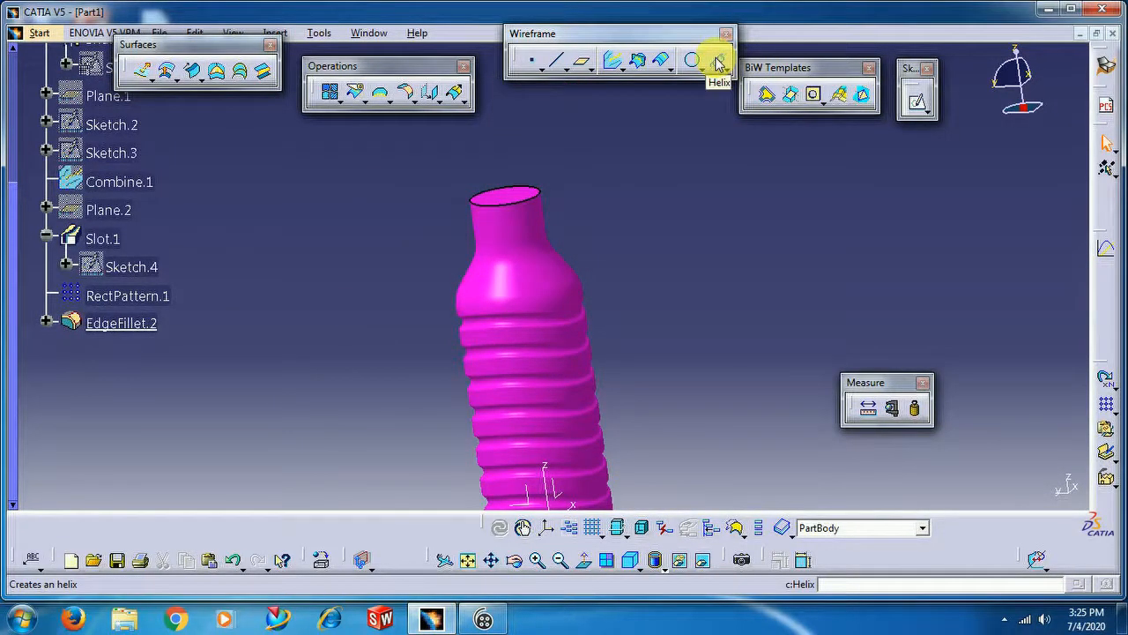
Start a helix and create its starting point on the neck's upper rim edge, about 72.6 mm along the curve
click(718, 64)
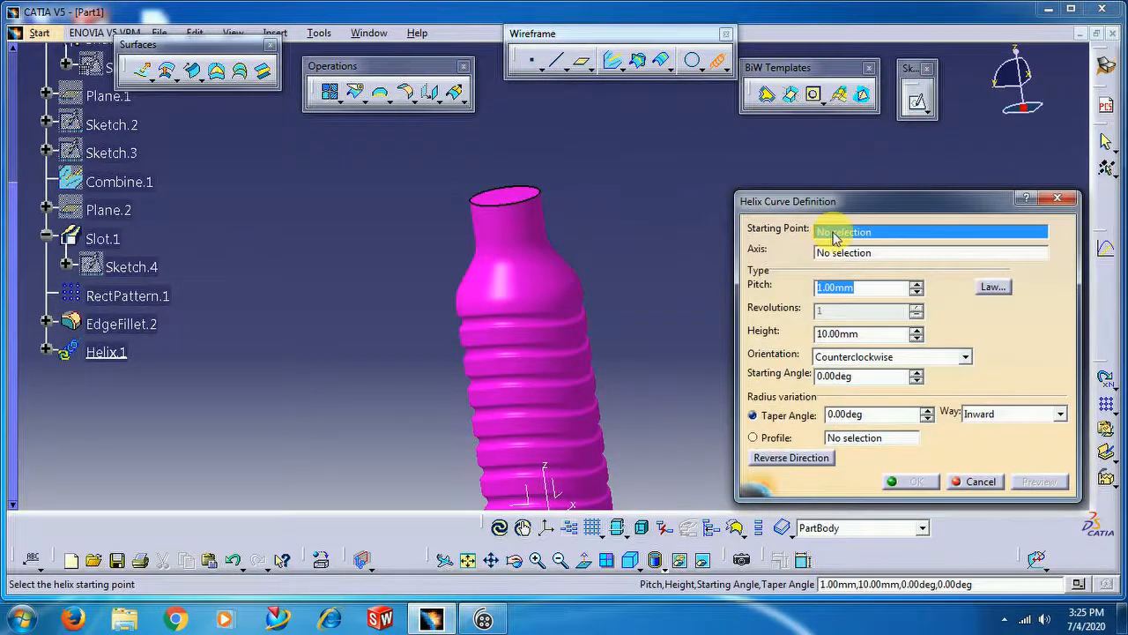
drag(825, 204, 812, 161)
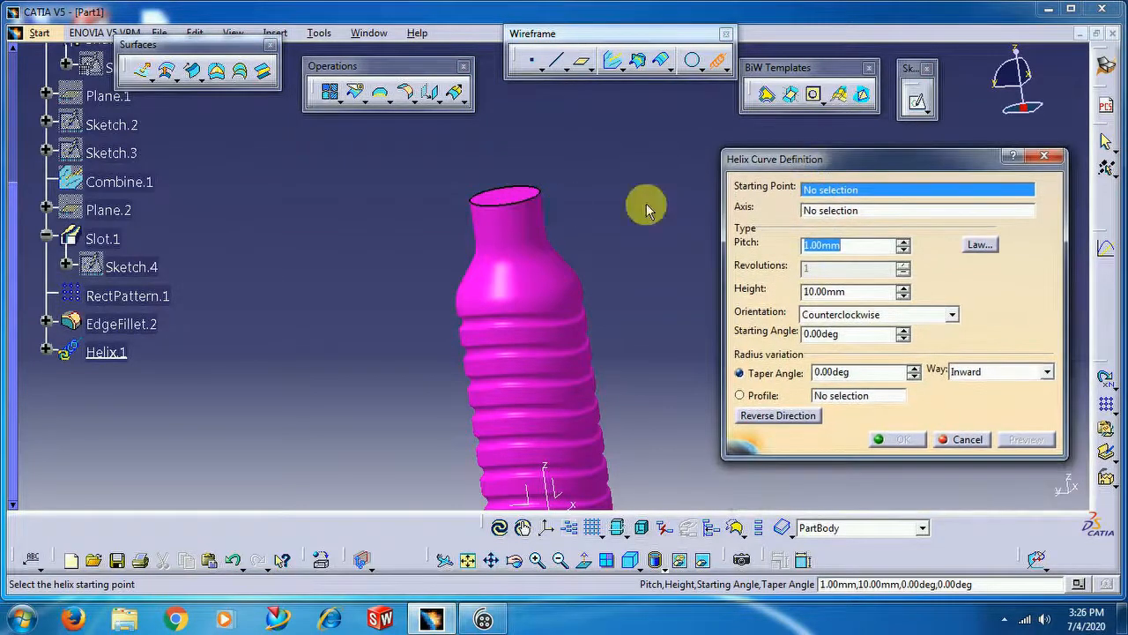
right_click(830, 192)
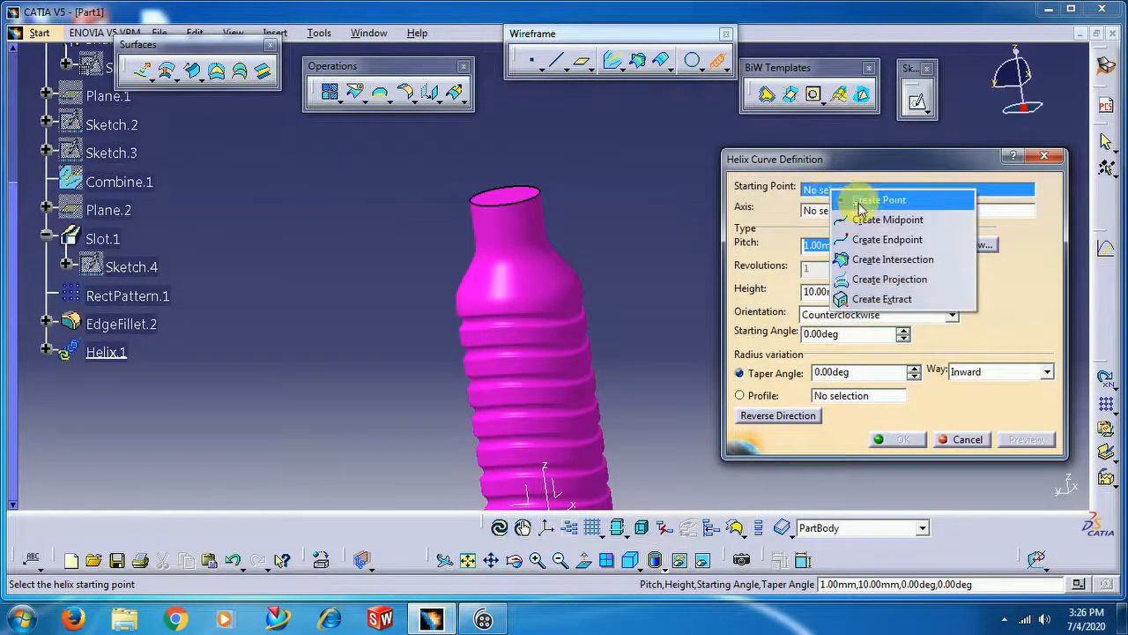
click(858, 202)
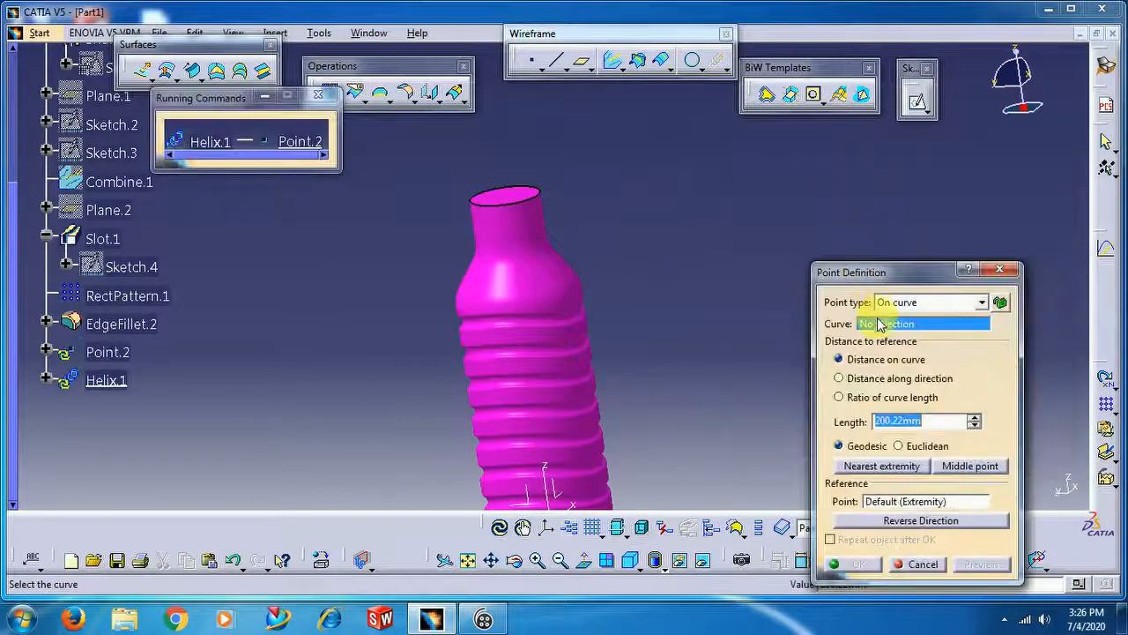
click(534, 190)
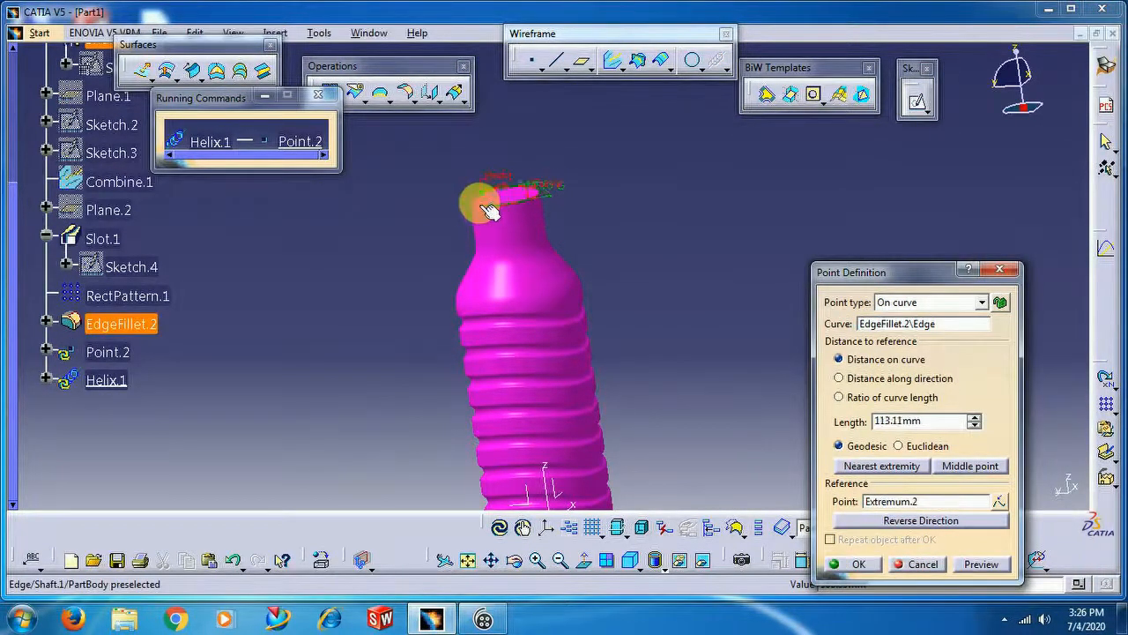
drag(474, 203, 533, 194)
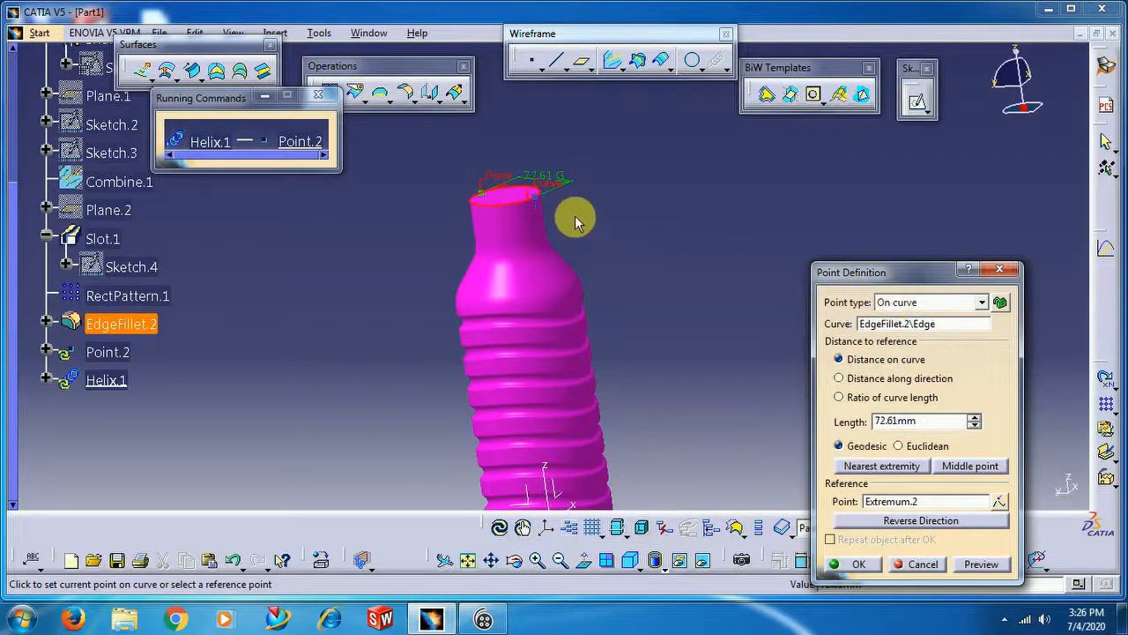
click(859, 564)
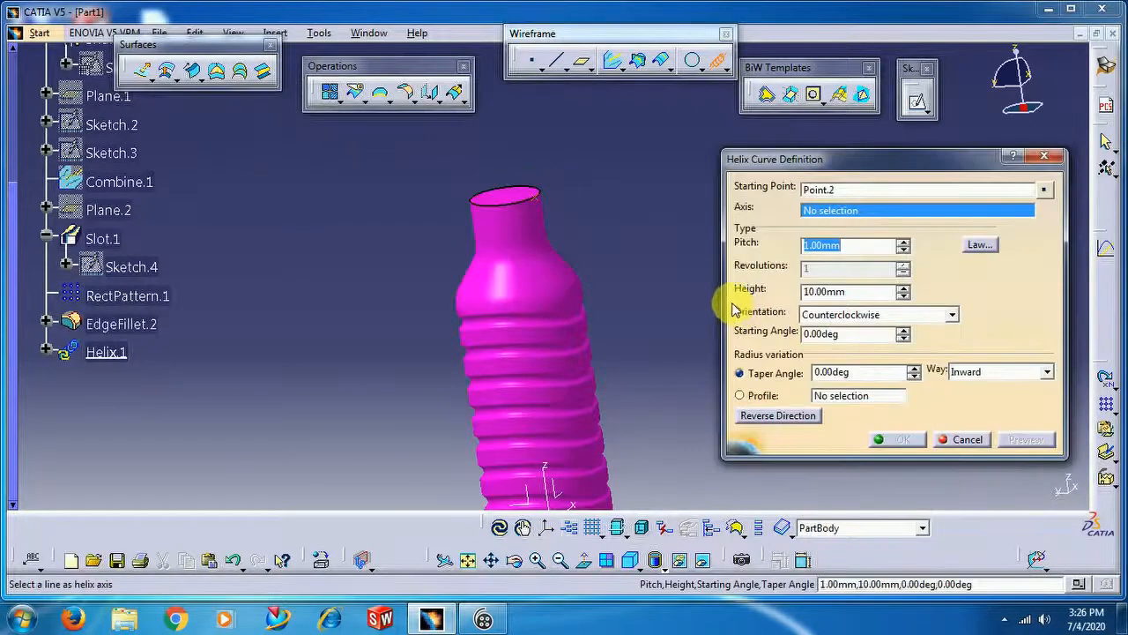
Create the counterclockwise helix down the neck about the Z axis, with reversed direction, 8 mm pitch and 25 mm height
middle_drag(706, 297, 723, 331)
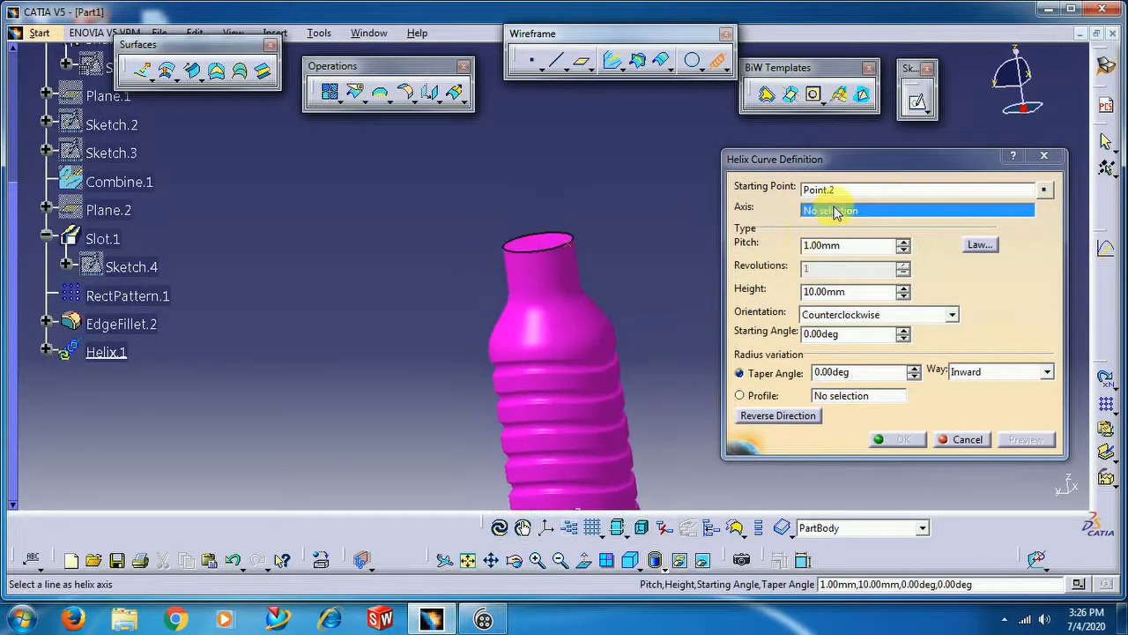
middle_drag(654, 258, 688, 212)
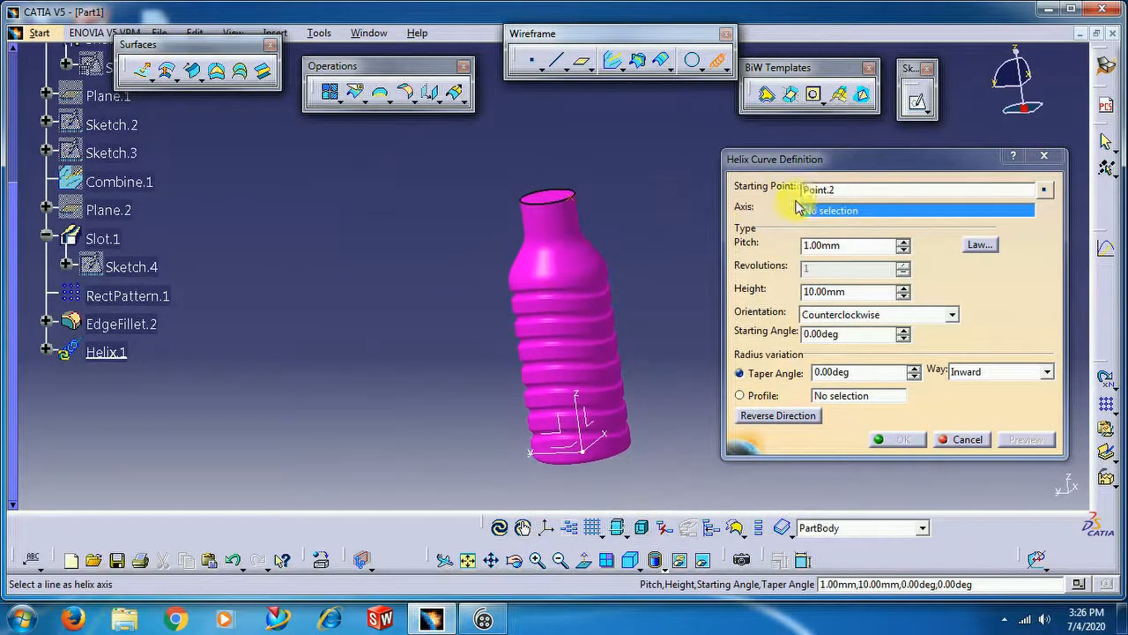
click(587, 437)
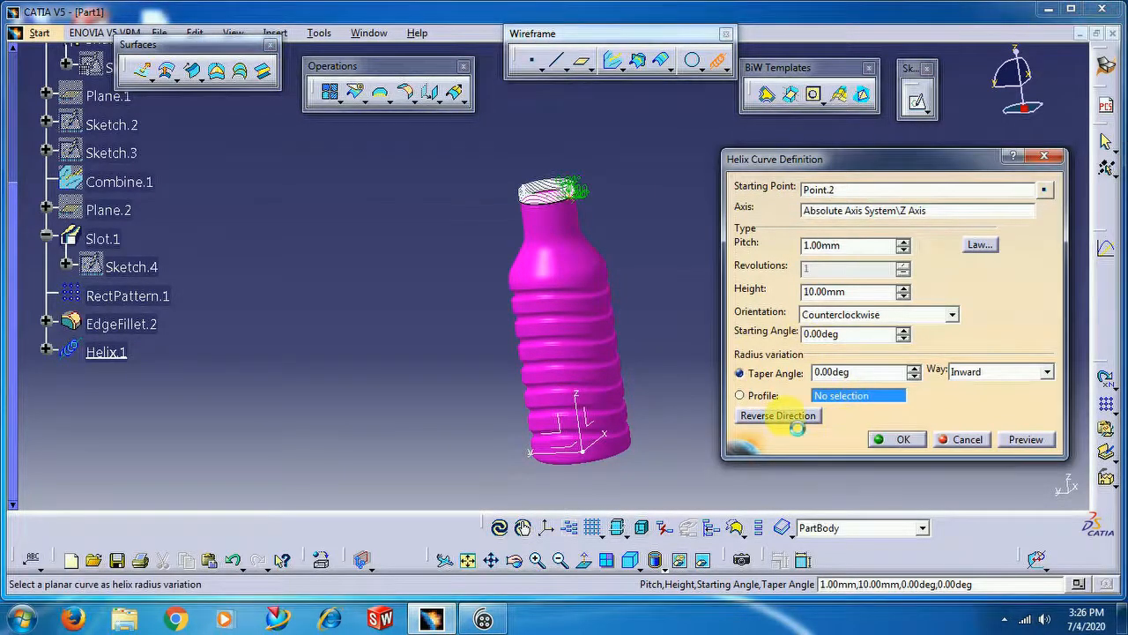
click(784, 416)
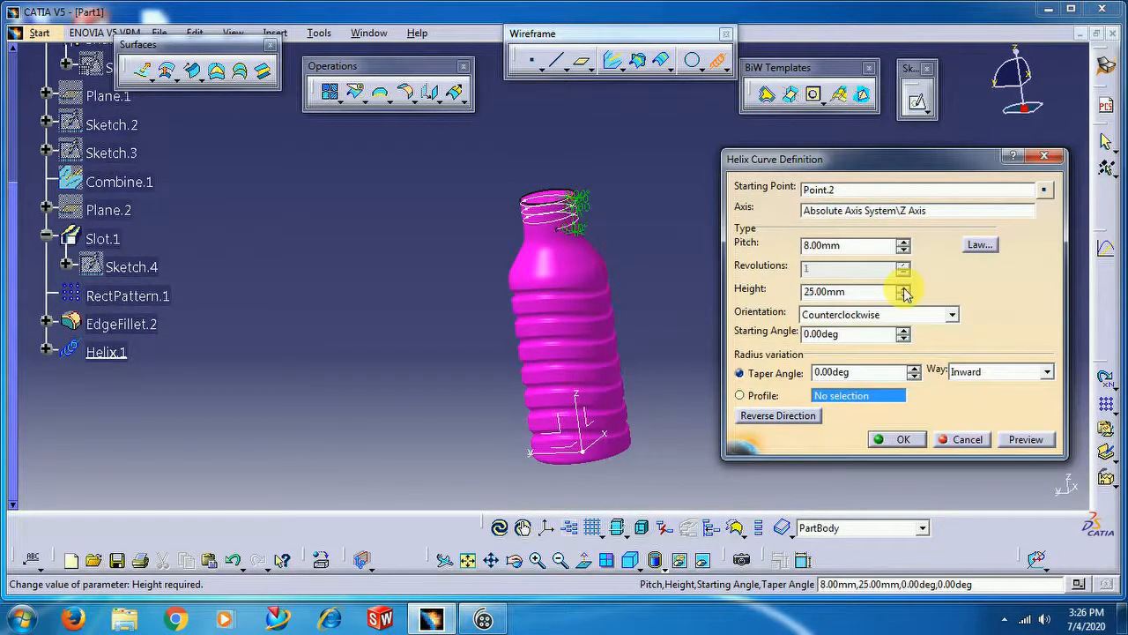
click(892, 438)
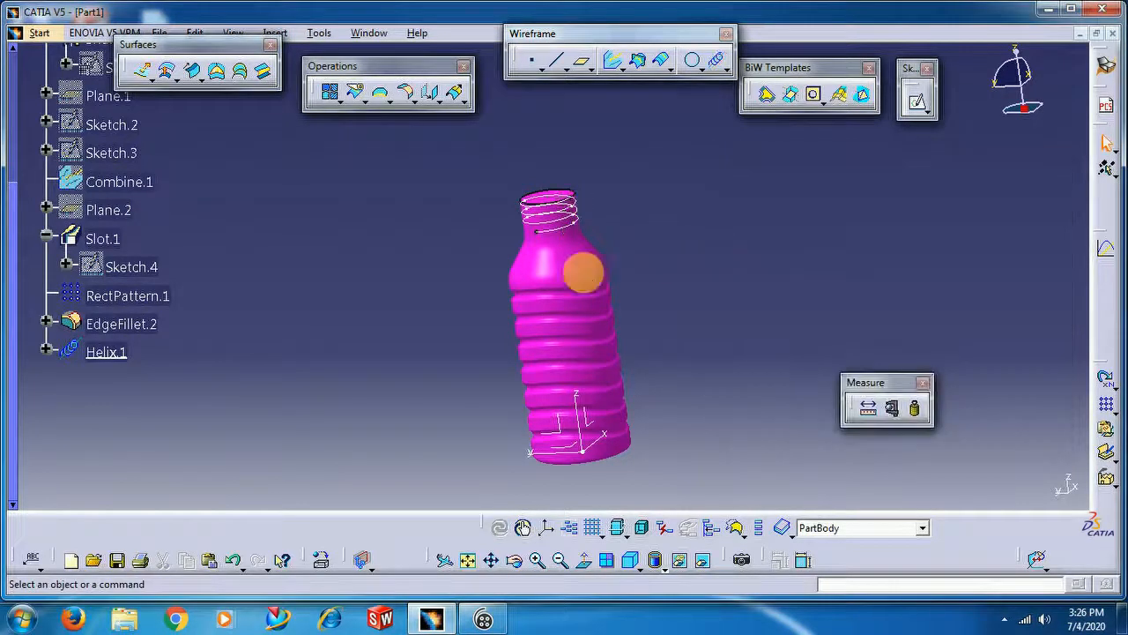
Check the helix around the neck and return to the Part Design workbench
middle_drag(430, 288, 606, 209)
scroll(612, 227, down, 1)
middle_drag(536, 342, 743, 342)
click(743, 341)
middle_drag(742, 341, 721, 371)
middle_drag(455, 294, 514, 232)
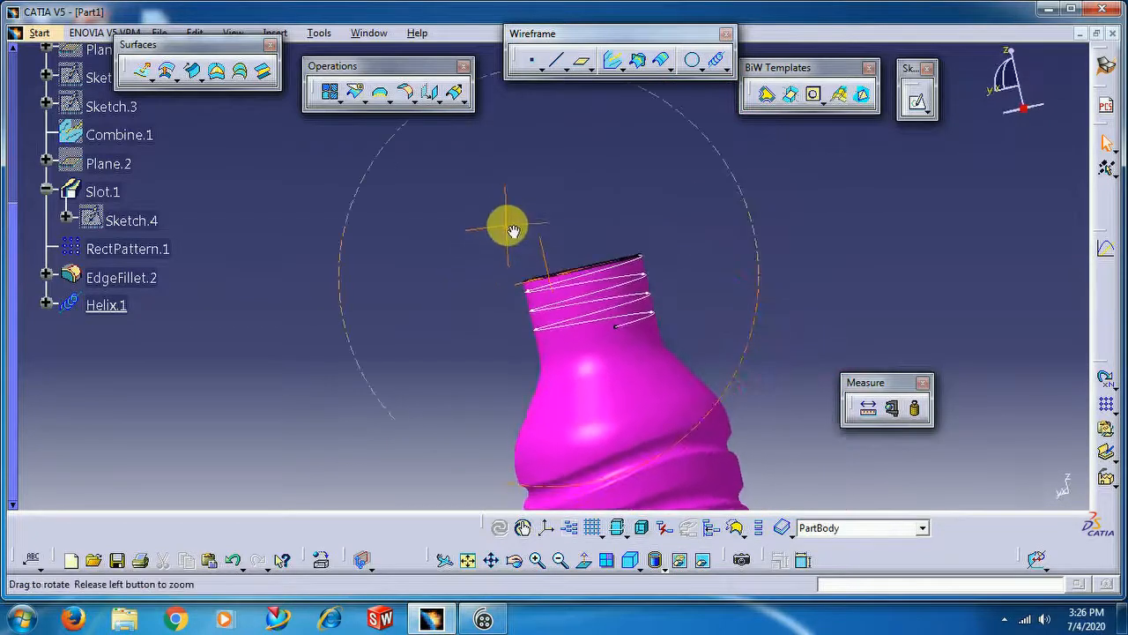
click(39, 33)
click(51, 48)
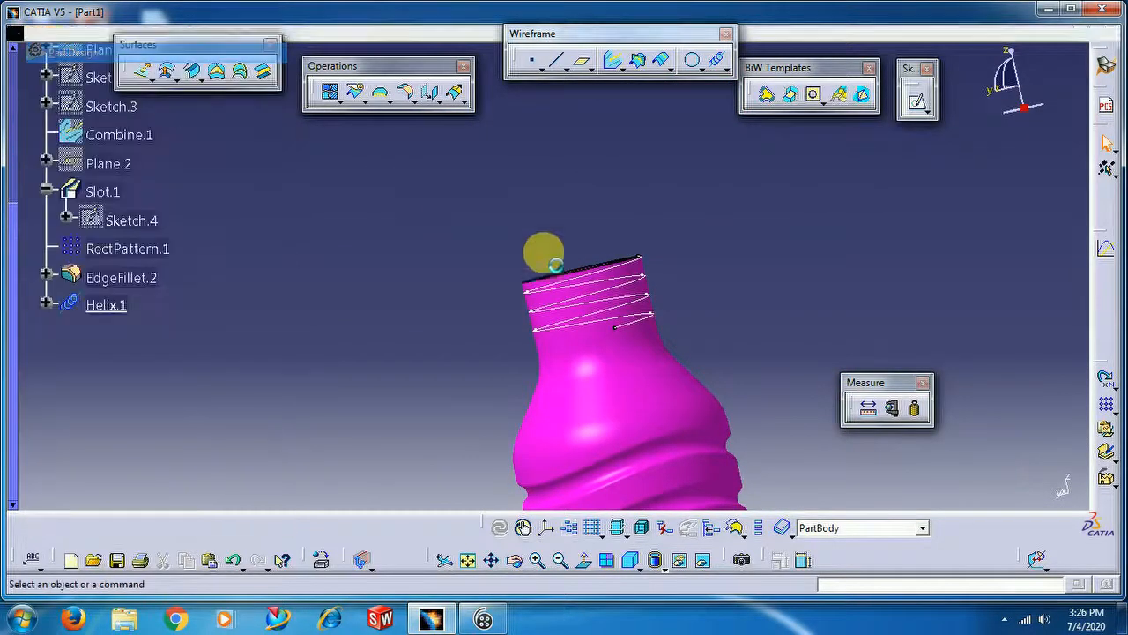
Create a reference plane normal to the neck helix at its lower end point
middle_drag(725, 330, 705, 245)
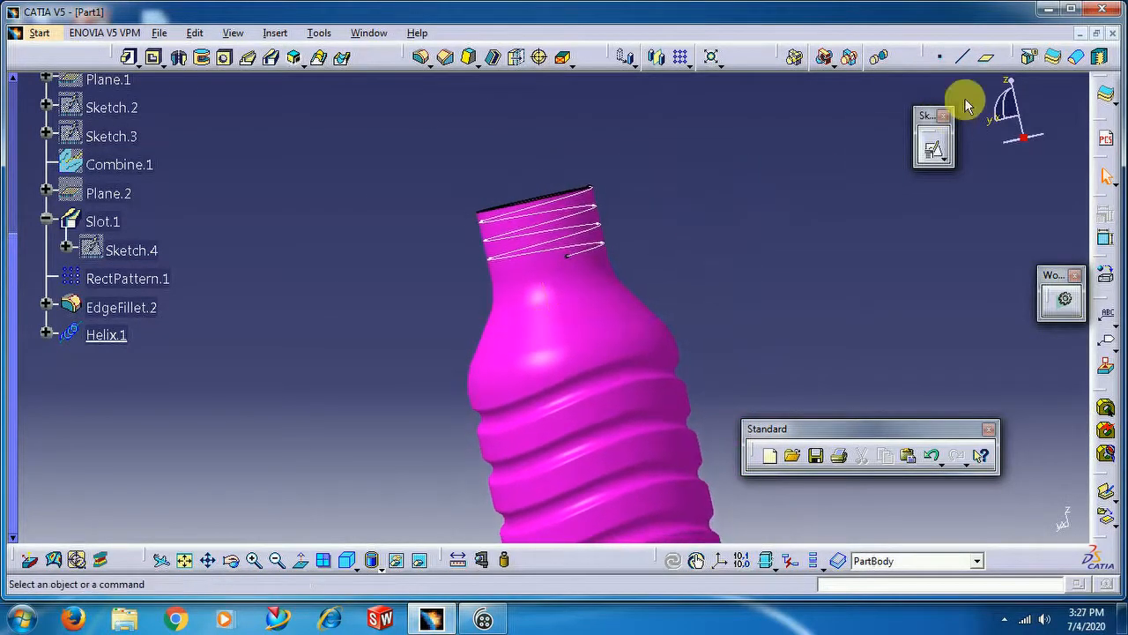
click(987, 56)
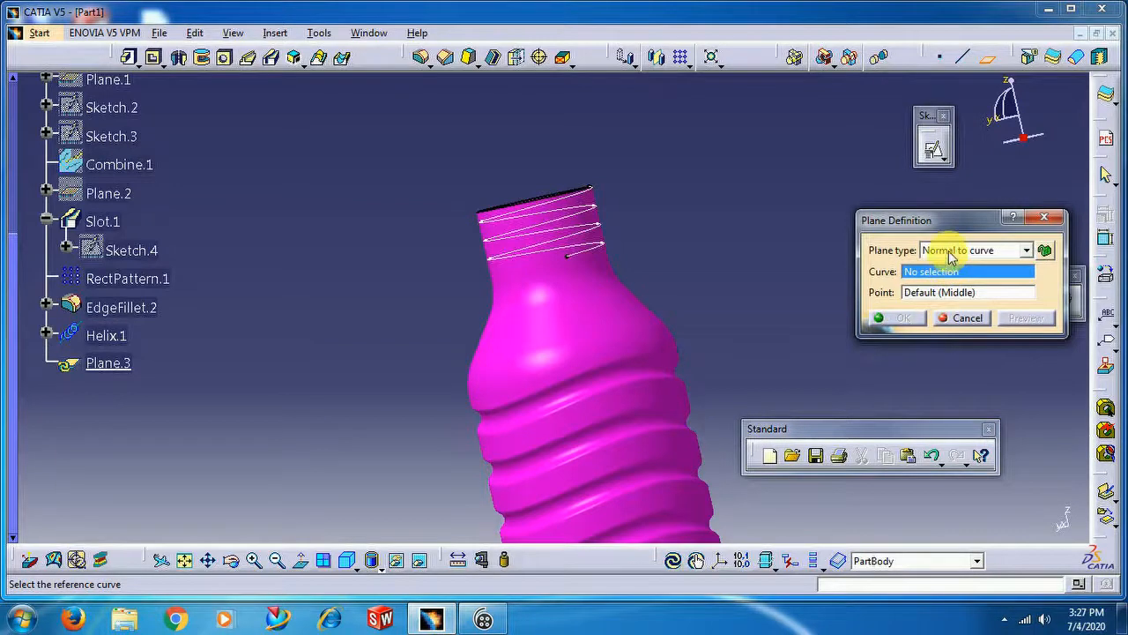
click(950, 255)
click(958, 353)
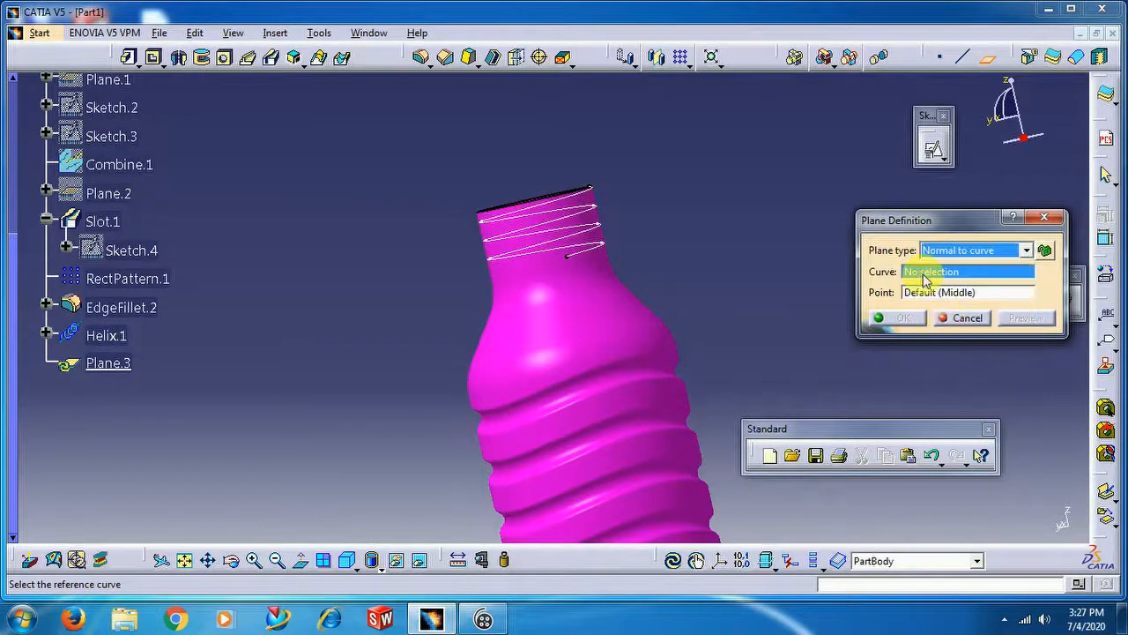
click(592, 253)
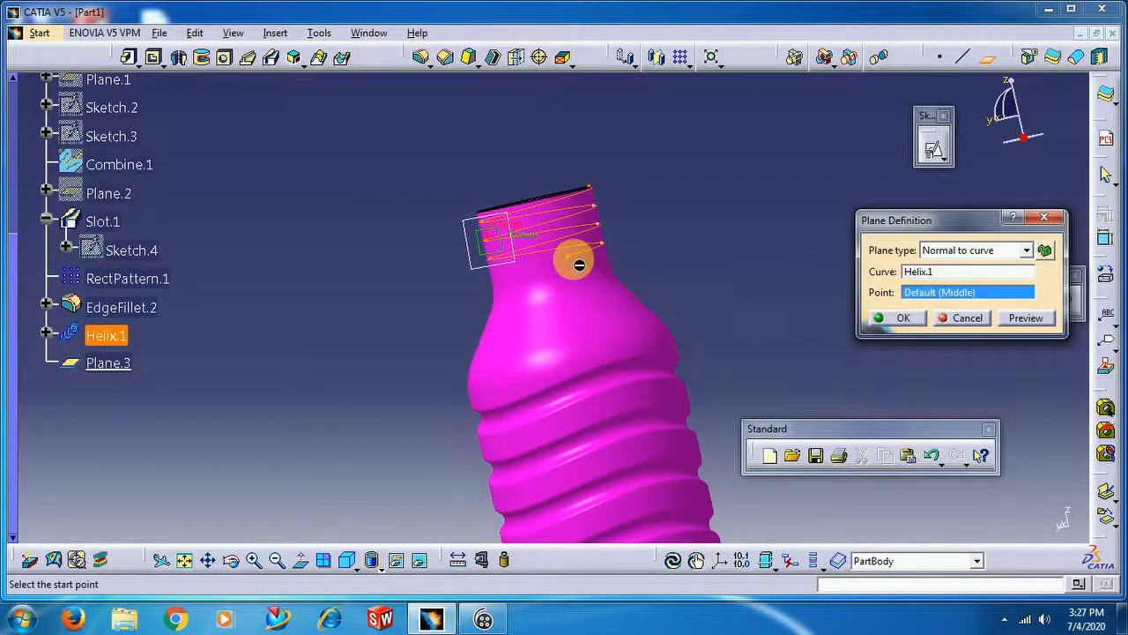
click(573, 264)
click(901, 318)
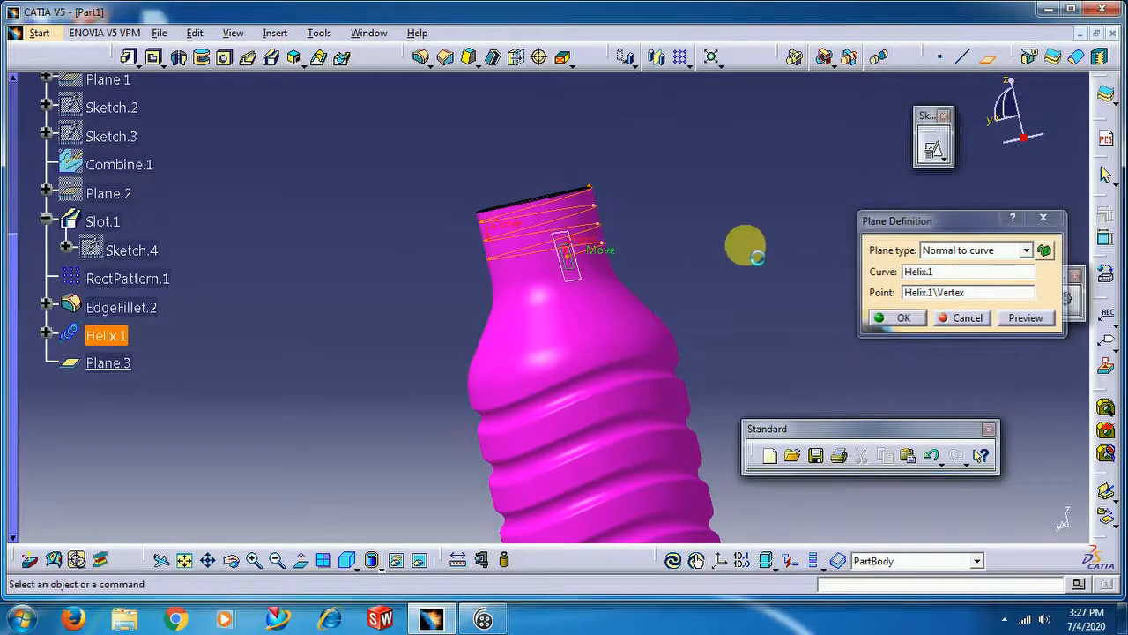
In a positioned sketch on the plane at the helix's lower end, draw a circle about 6.8 mm in diameter centered on the helix endpoint
middle_drag(383, 335, 793, 277)
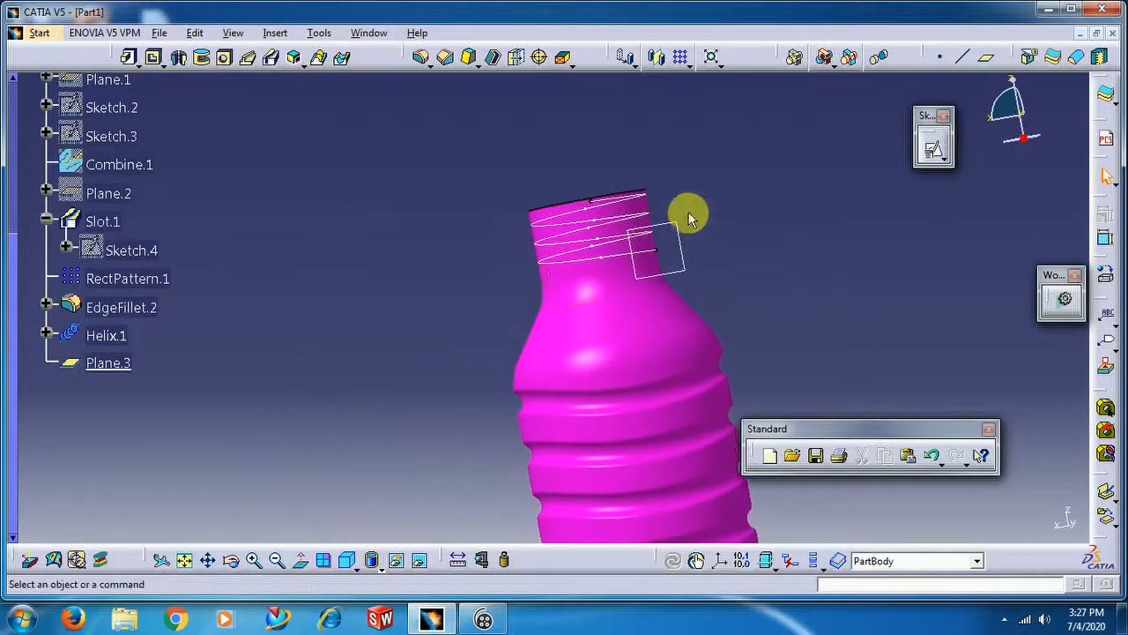
click(679, 274)
middle_drag(717, 227, 710, 258)
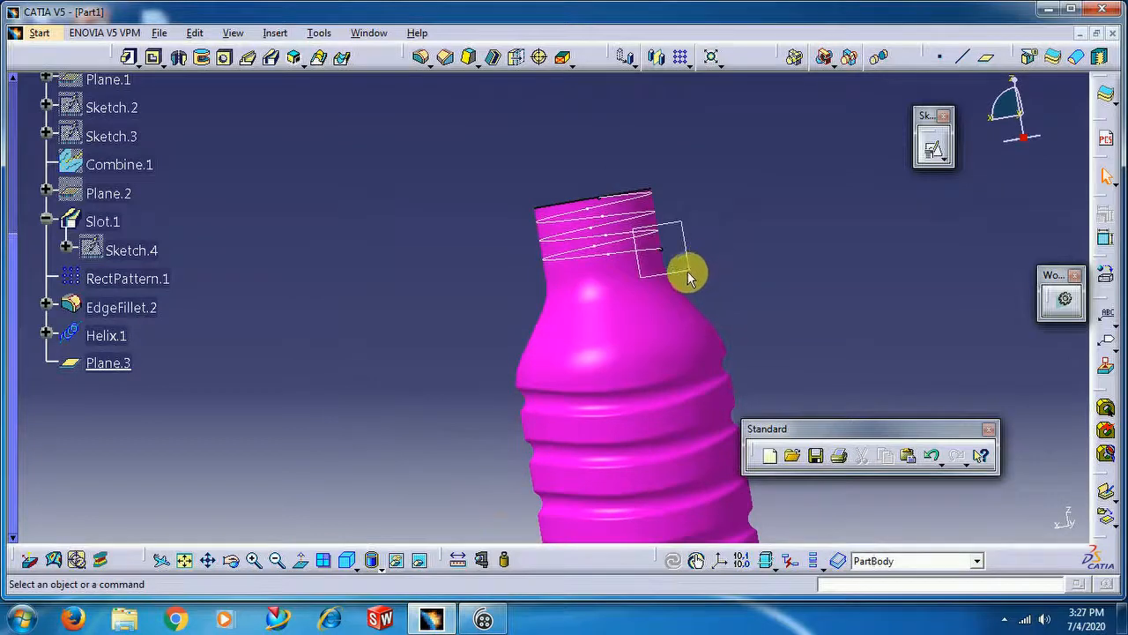
click(686, 275)
click(933, 148)
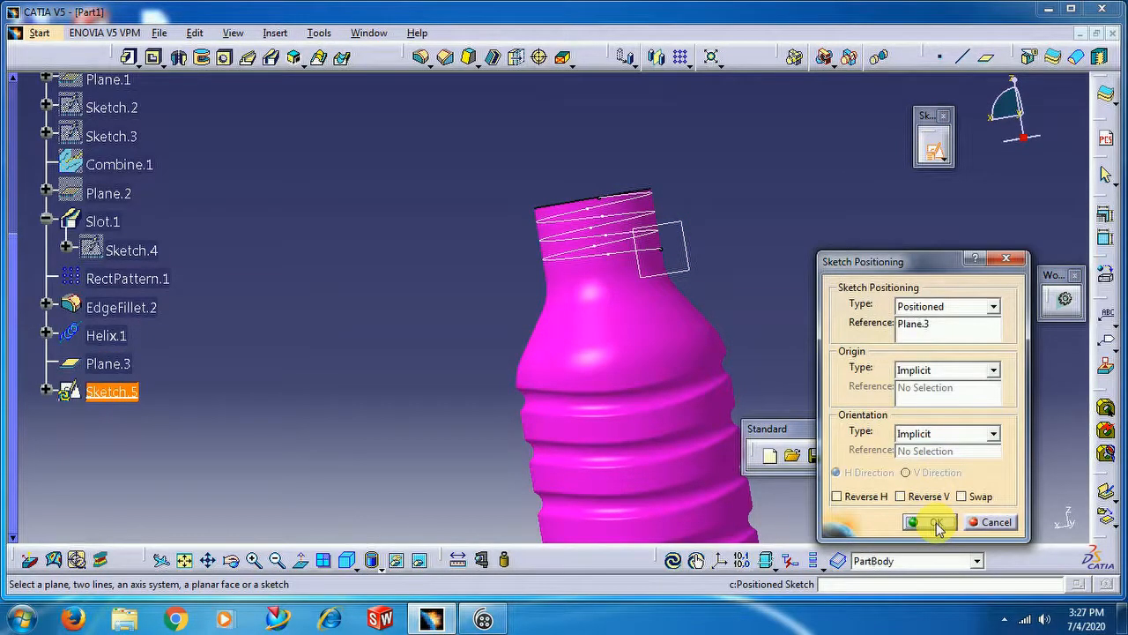
click(934, 522)
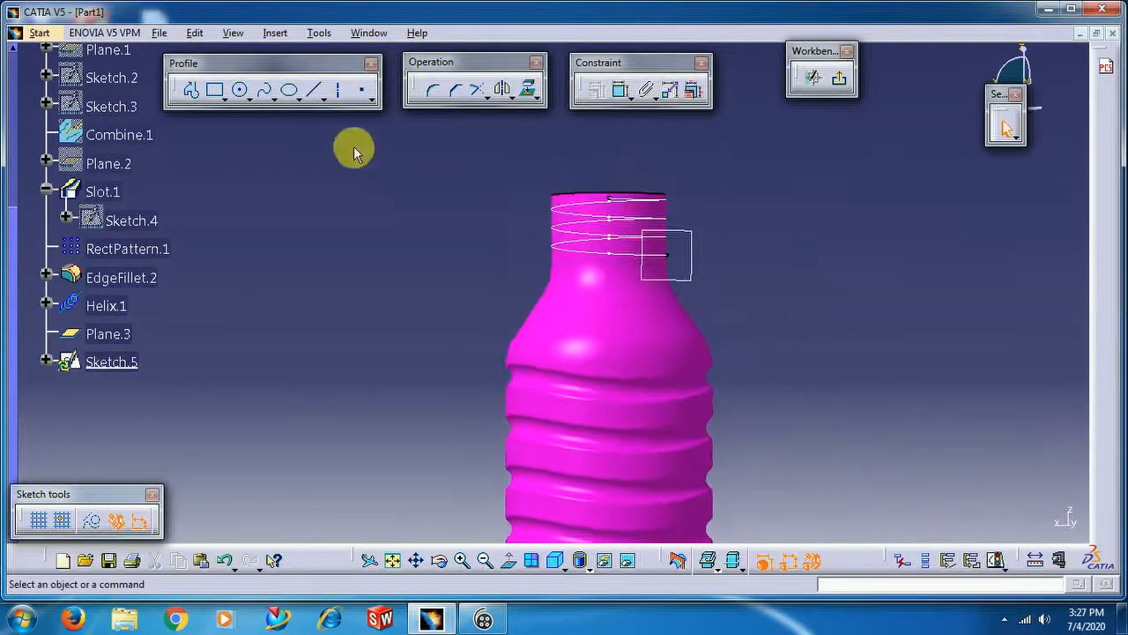
click(241, 90)
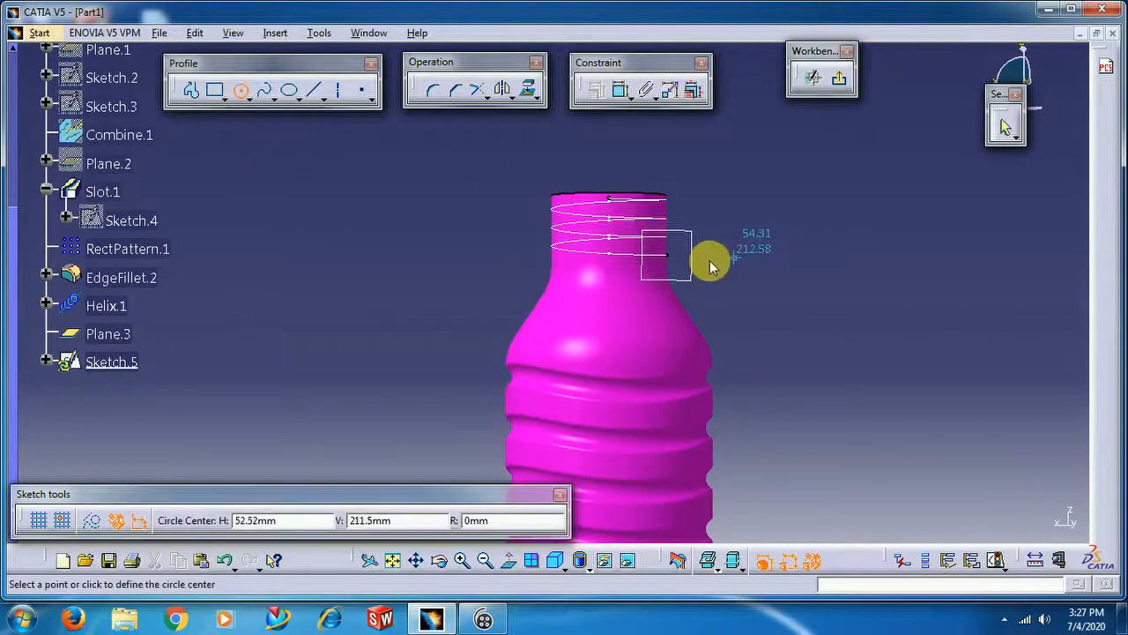
click(665, 255)
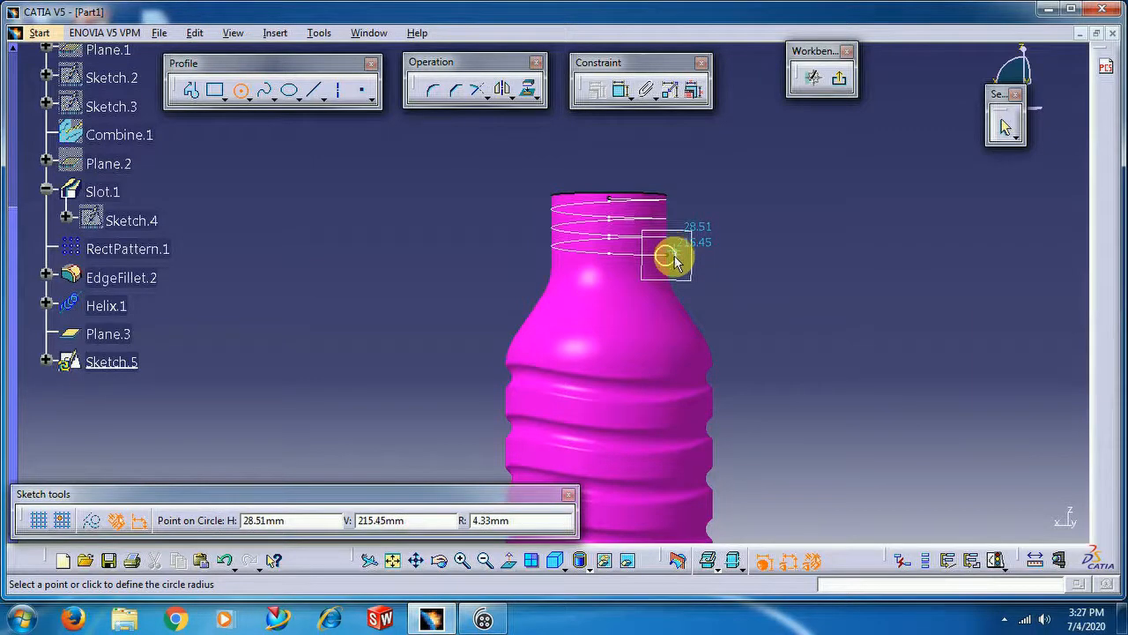
click(673, 261)
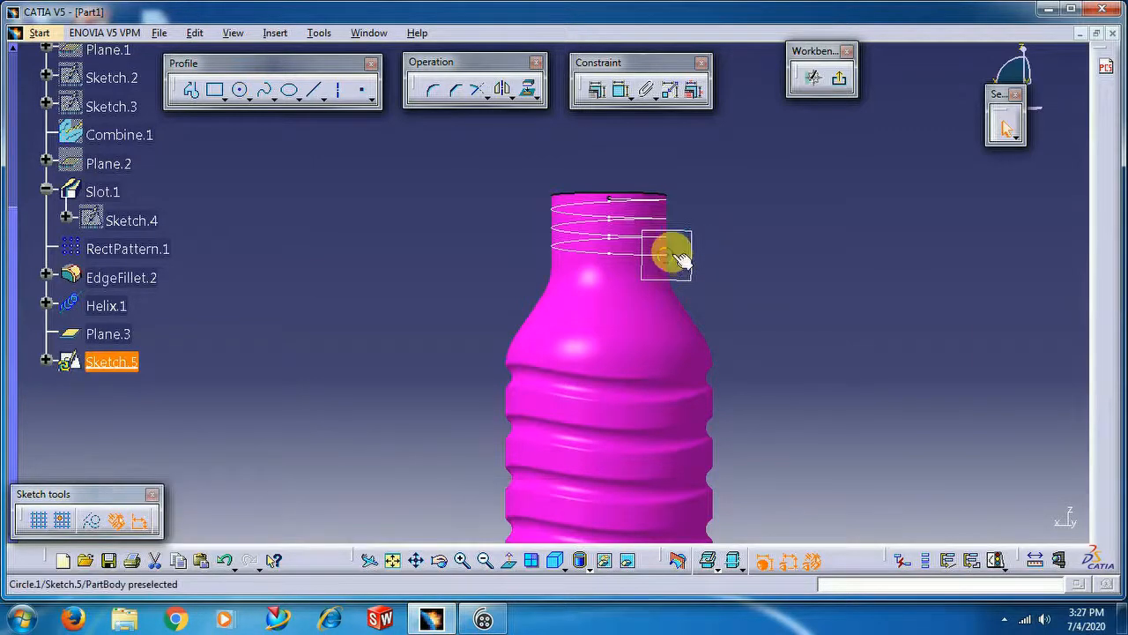
Constrain the circle's diameter to 5 mm and exit the sketch
middle_drag(774, 277, 791, 239)
middle_drag(851, 290, 841, 327)
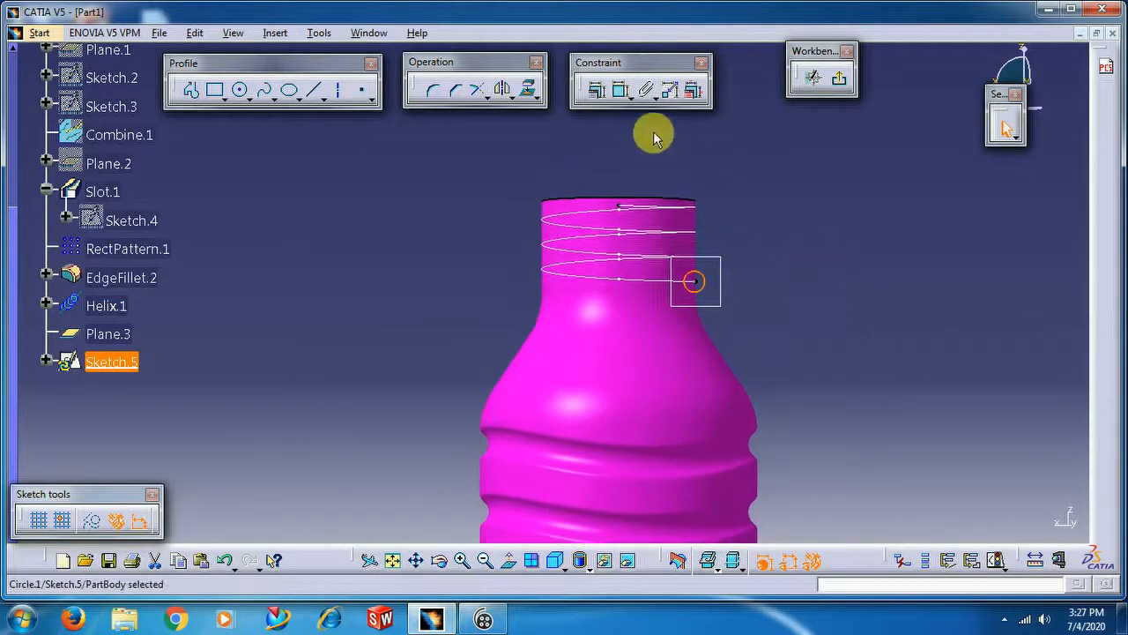
click(779, 280)
double_click(769, 279)
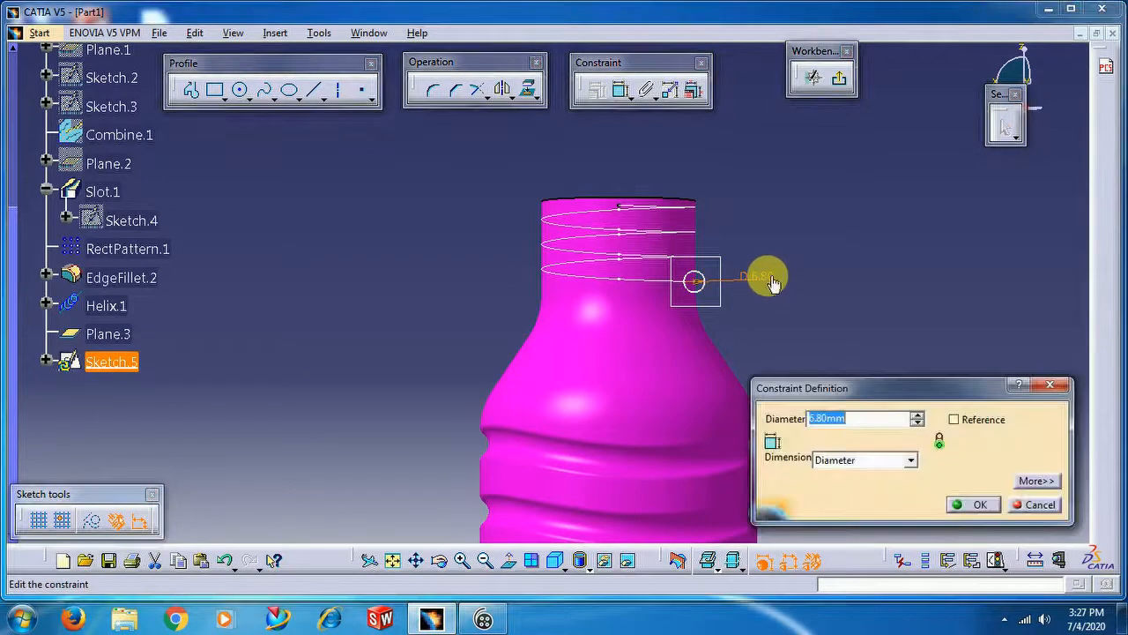
text(5)
key(Return)
click(772, 280)
middle_drag(790, 359, 764, 292)
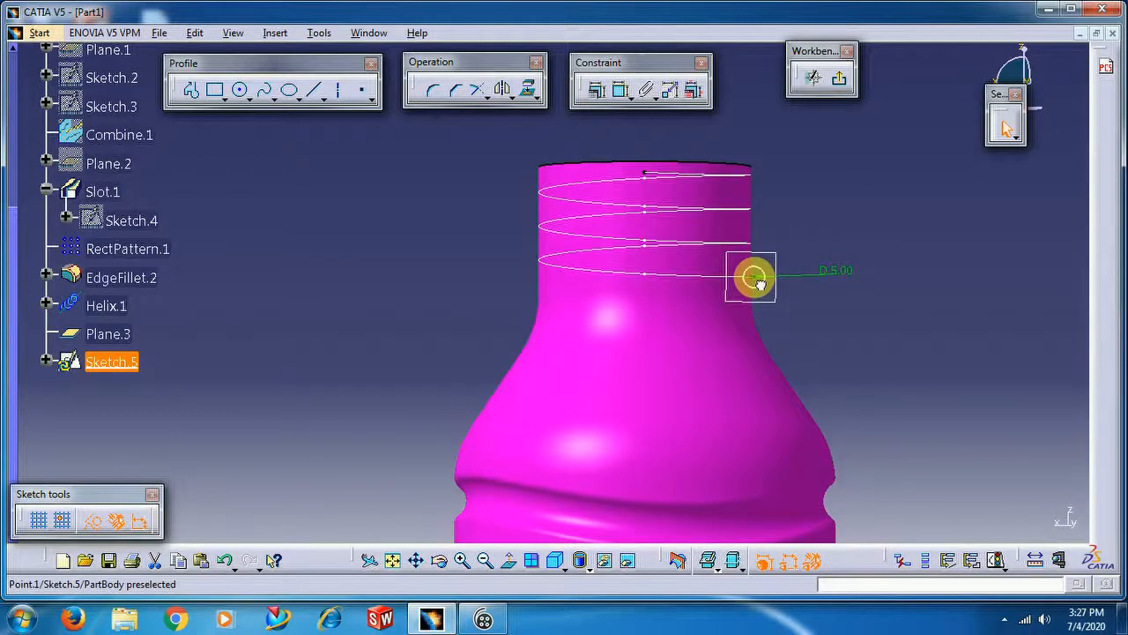
click(756, 278)
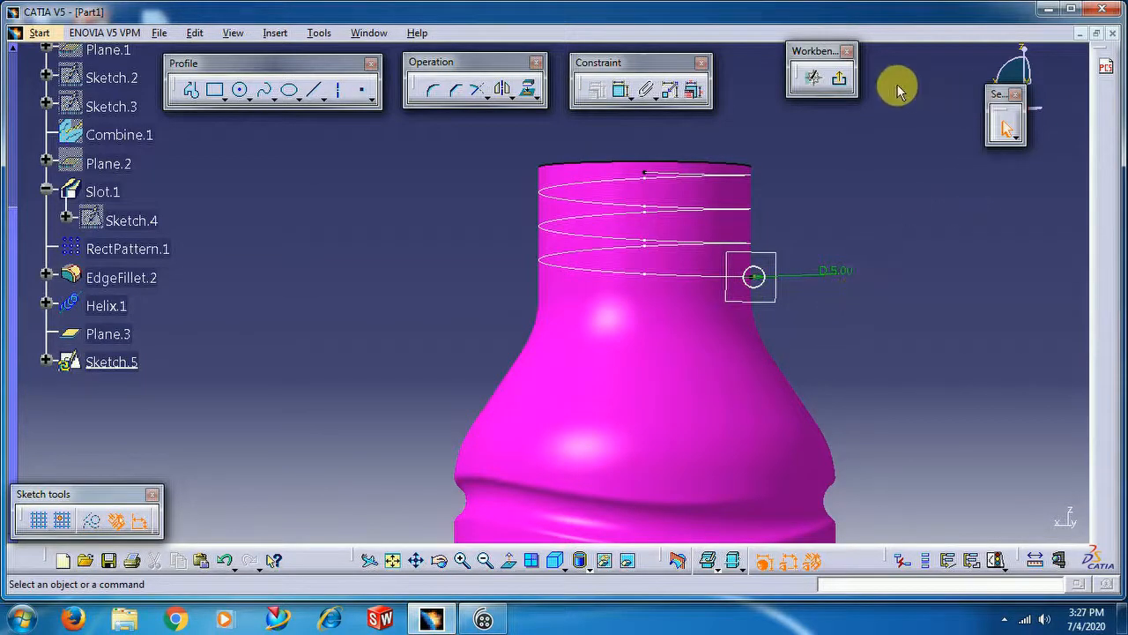
click(846, 84)
Cut a slot around the neck with the circle sketch as profile and the helix as center curve, keeping the angle
mouse_move(858, 185)
middle_down()
mouse_move(839, 185)
mouse_move(847, 226)
mouse_move(768, 290)
mouse_move(770, 211)
mouse_move(657, 230)
mouse_move(649, 382)
mouse_move(728, 347)
mouse_move(695, 308)
mouse_move(740, 191)
mouse_move(788, 224)
mouse_move(735, 259)
mouse_move(697, 266)
middle_up()
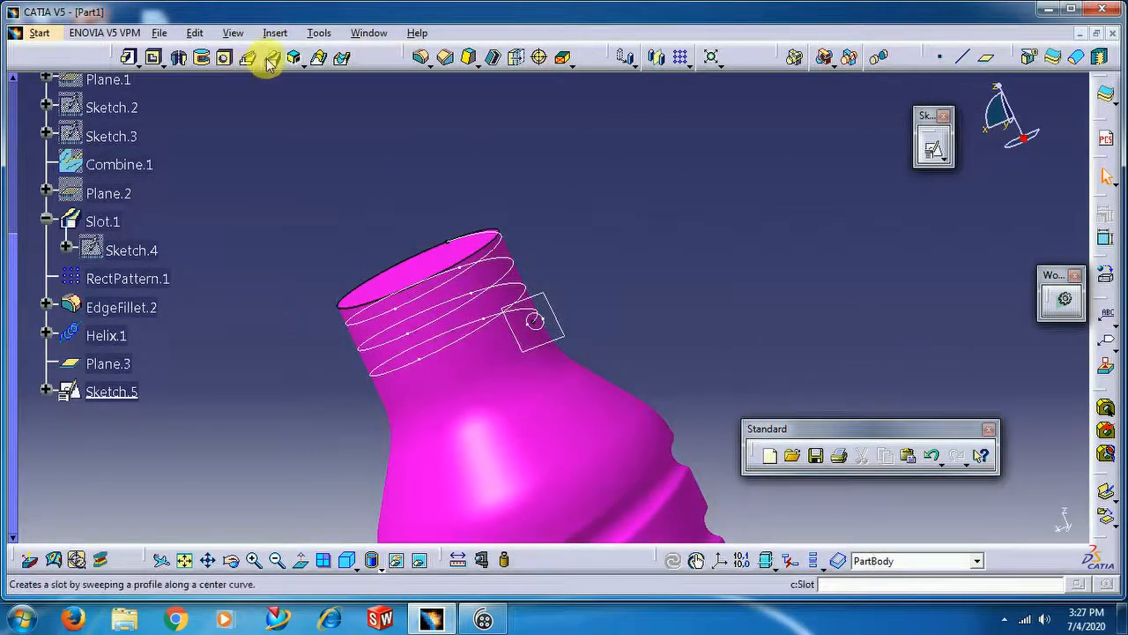
click(270, 58)
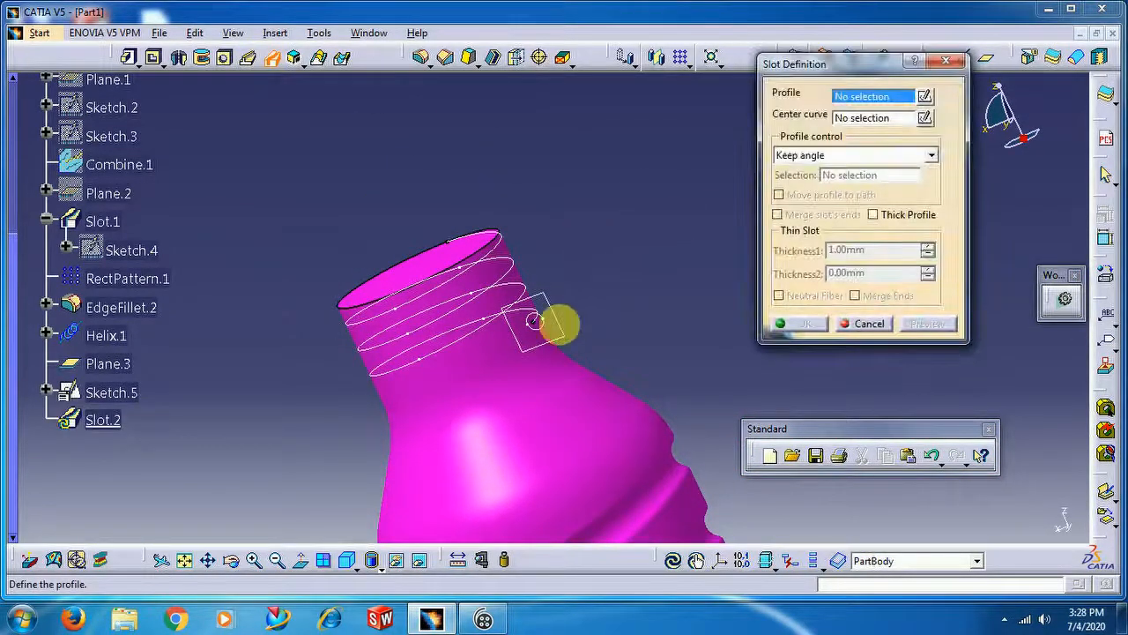
click(542, 327)
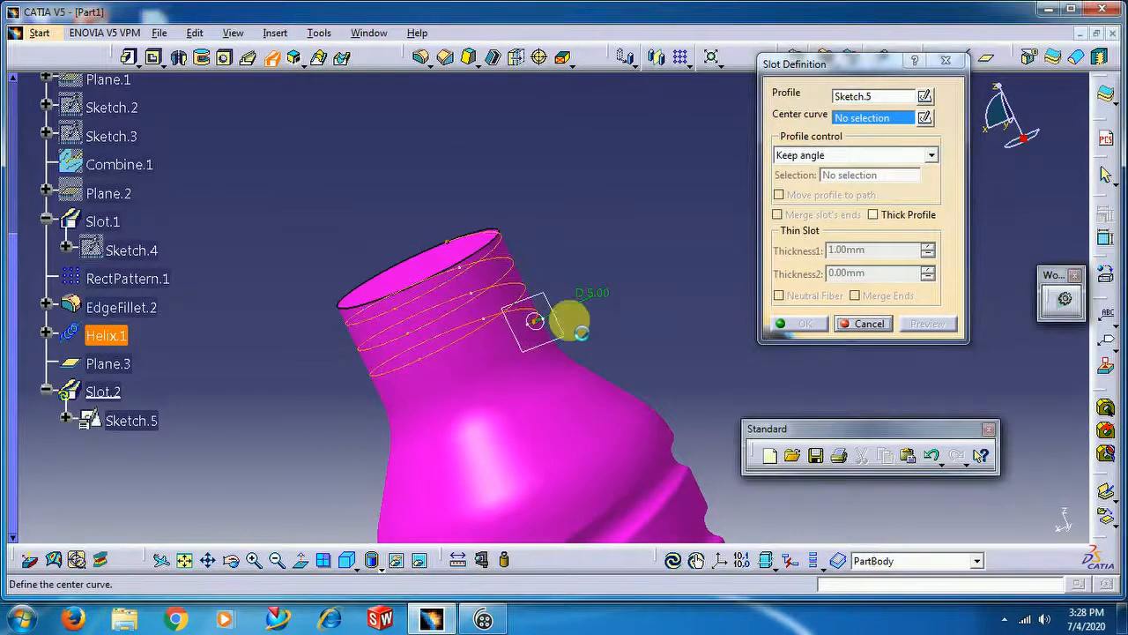
click(807, 325)
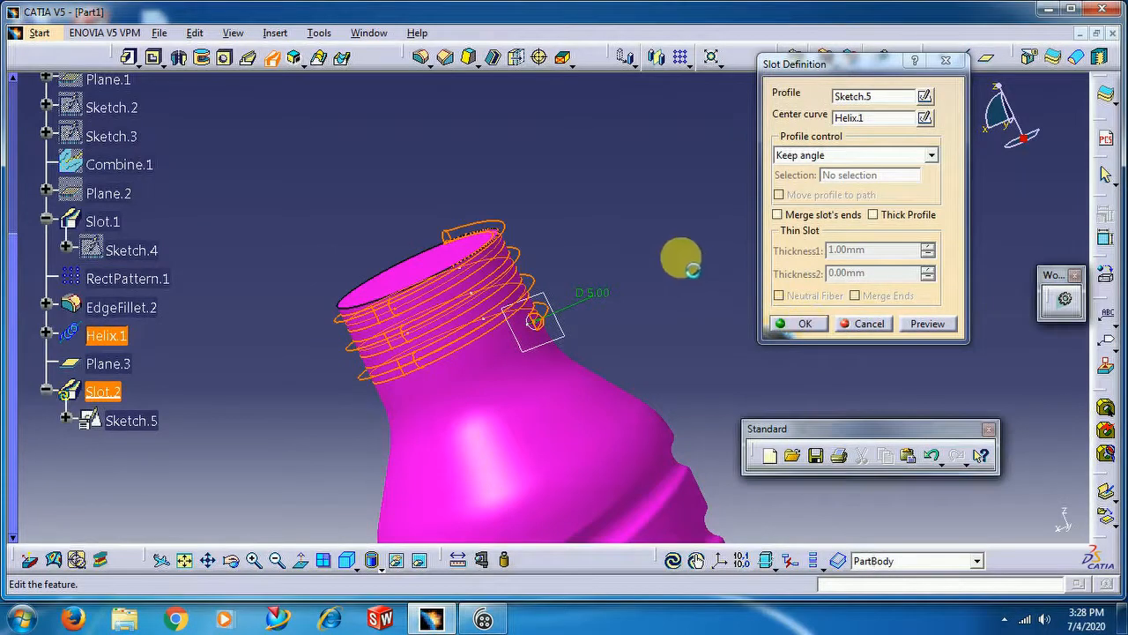
Inspect the helical slot around the neck, and delete it together with its aggregated circle sketch
middle_drag(767, 216, 406, 309)
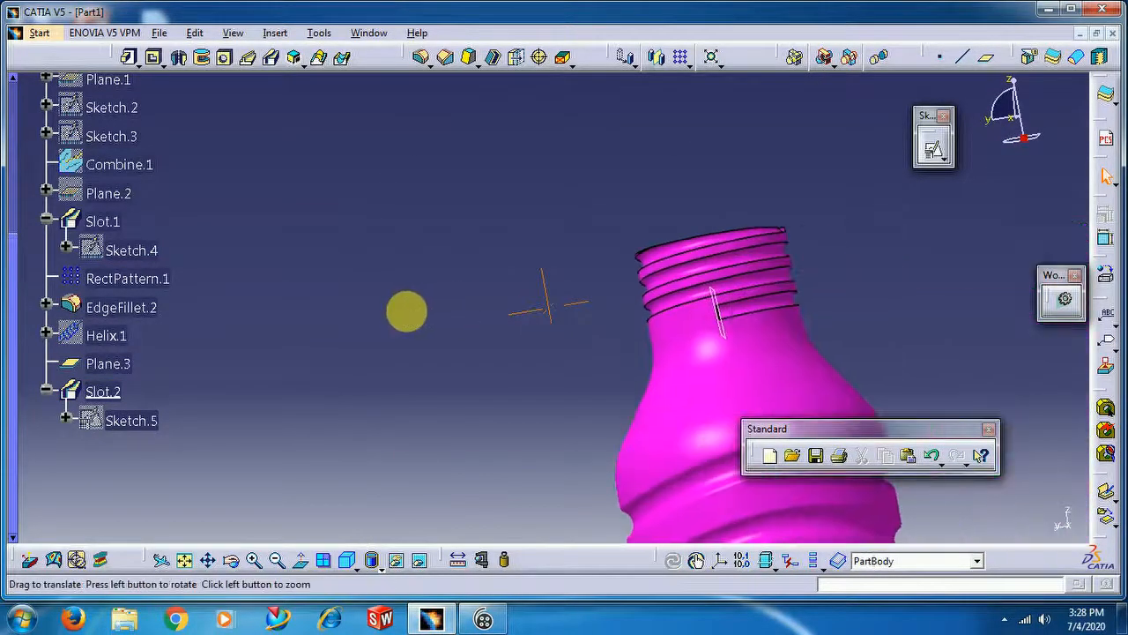
middle_drag(838, 260, 597, 327)
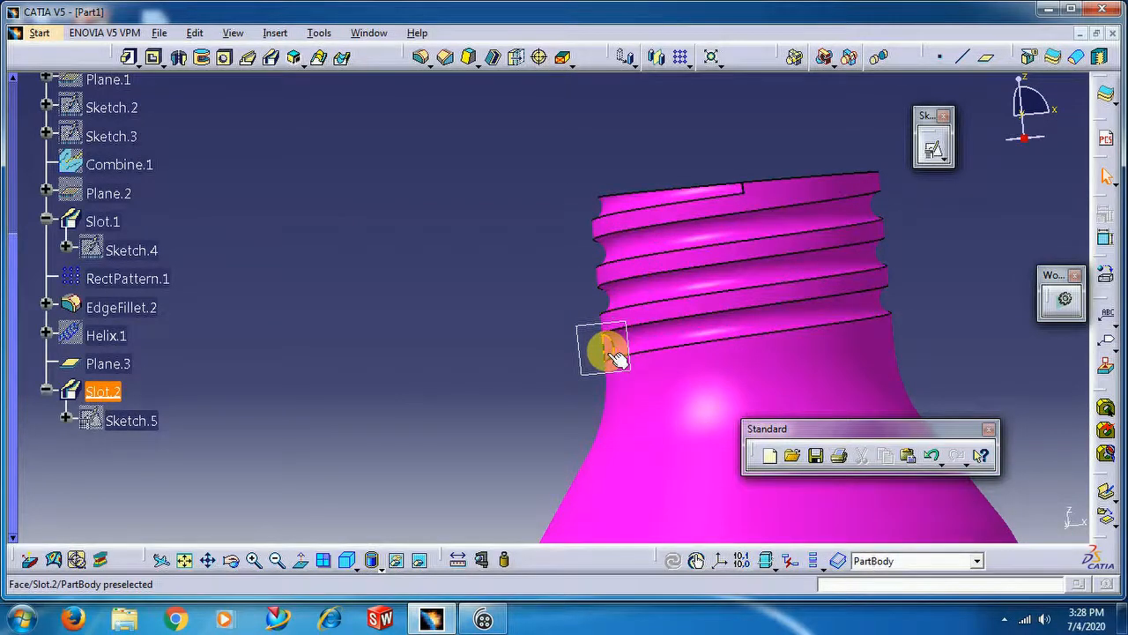
middle_drag(516, 257, 604, 315)
middle_drag(856, 284, 602, 323)
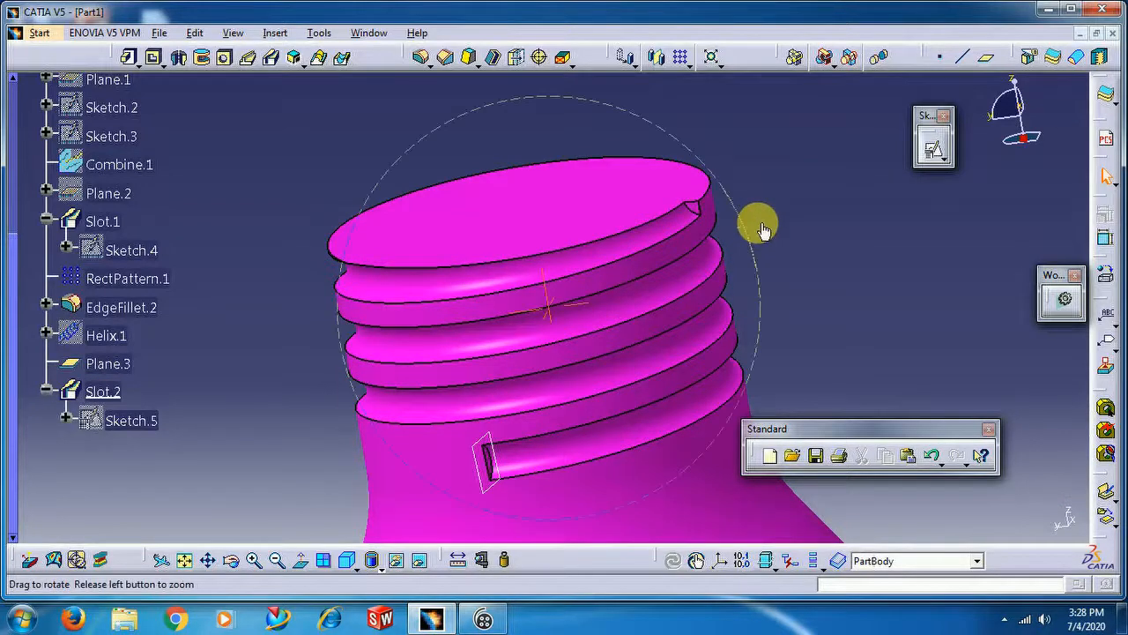
middle_drag(763, 230, 761, 292)
right_click(103, 392)
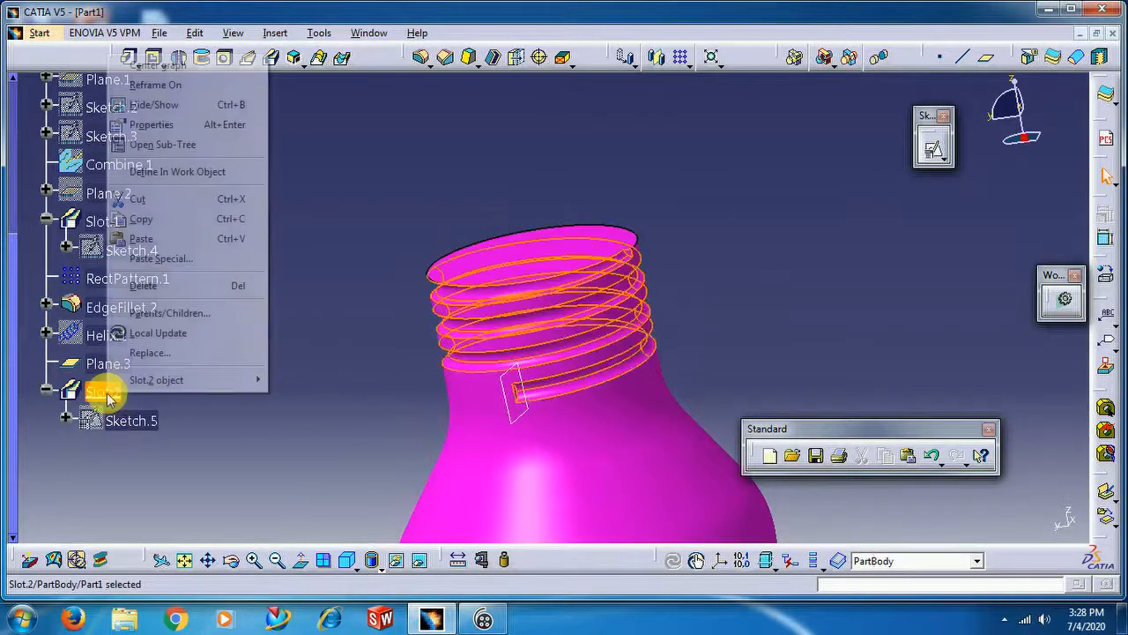
click(182, 285)
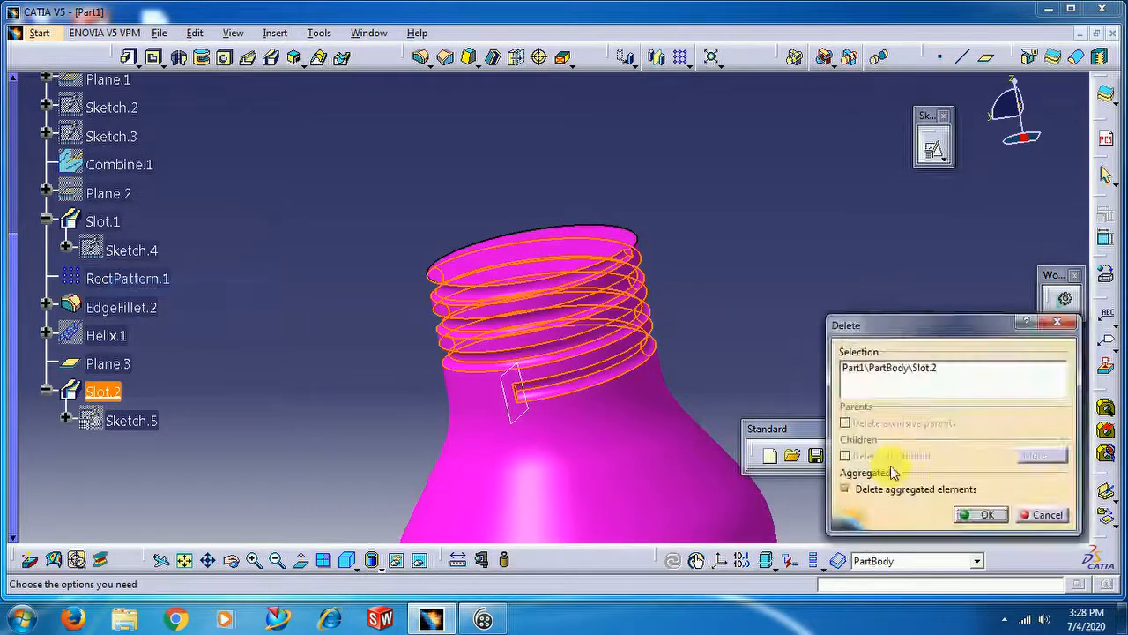
click(978, 515)
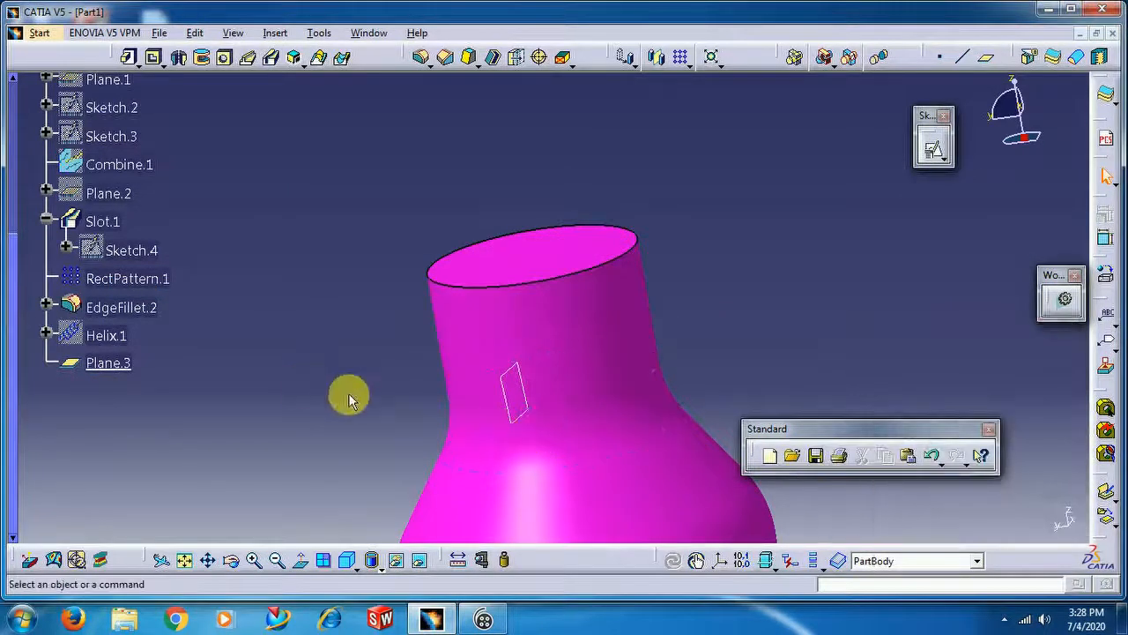
Delete the reference plane at the helix's lower end and show the helix again
right_click(525, 429)
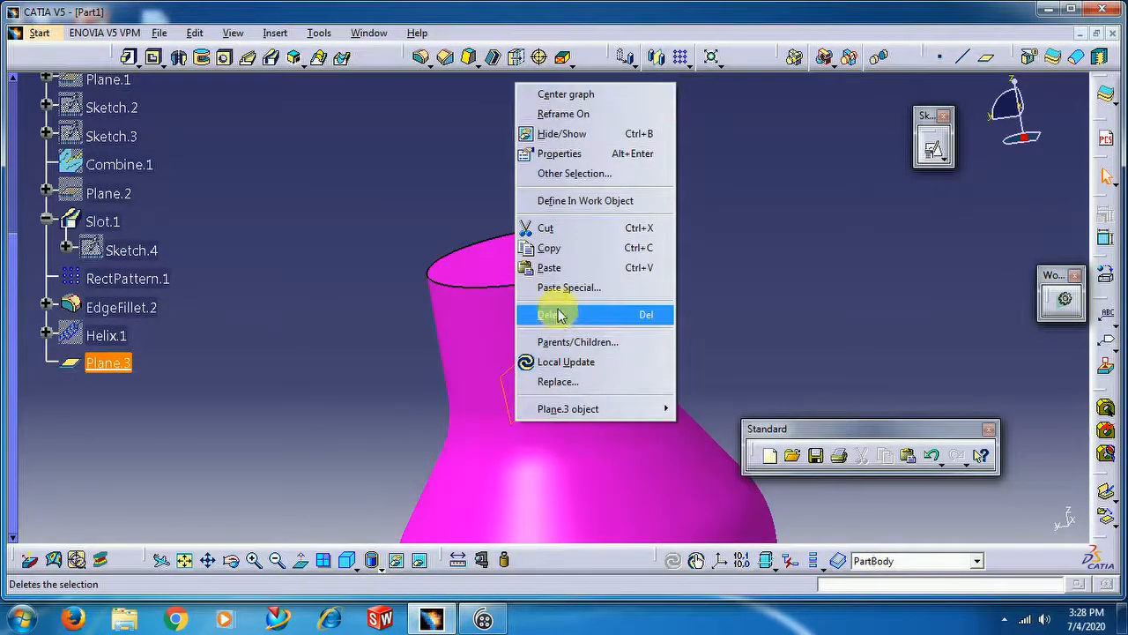
click(555, 313)
click(979, 515)
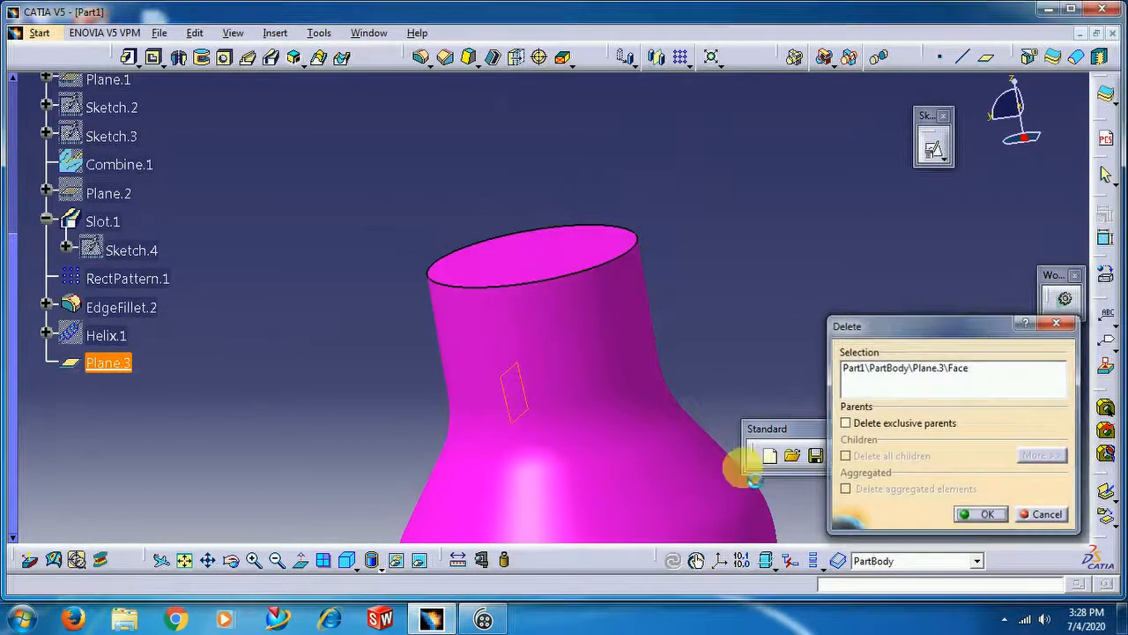
right_click(90, 336)
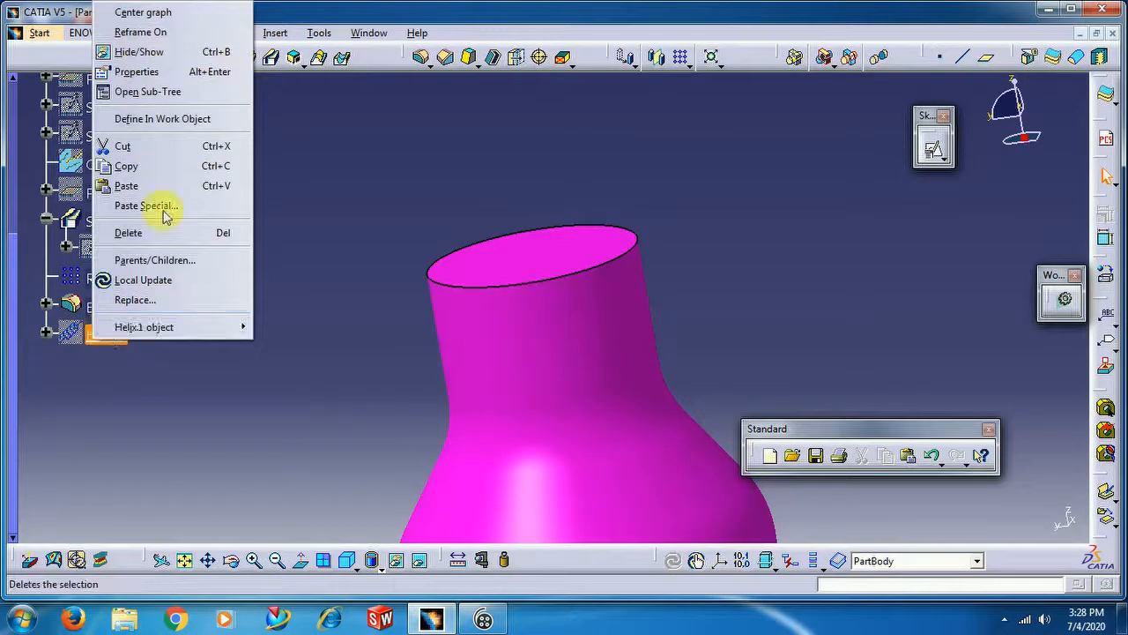
click(181, 50)
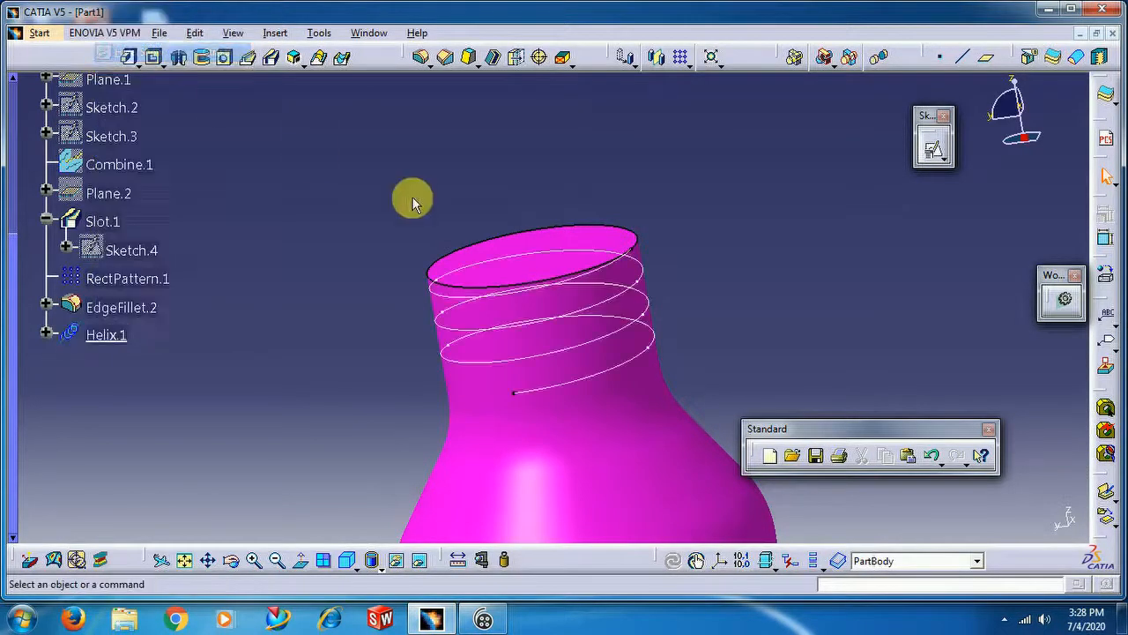
Create a line tangent to the helix from its lower endpoint, extending 31 mm away from the neck
middle_drag(779, 297, 592, 373)
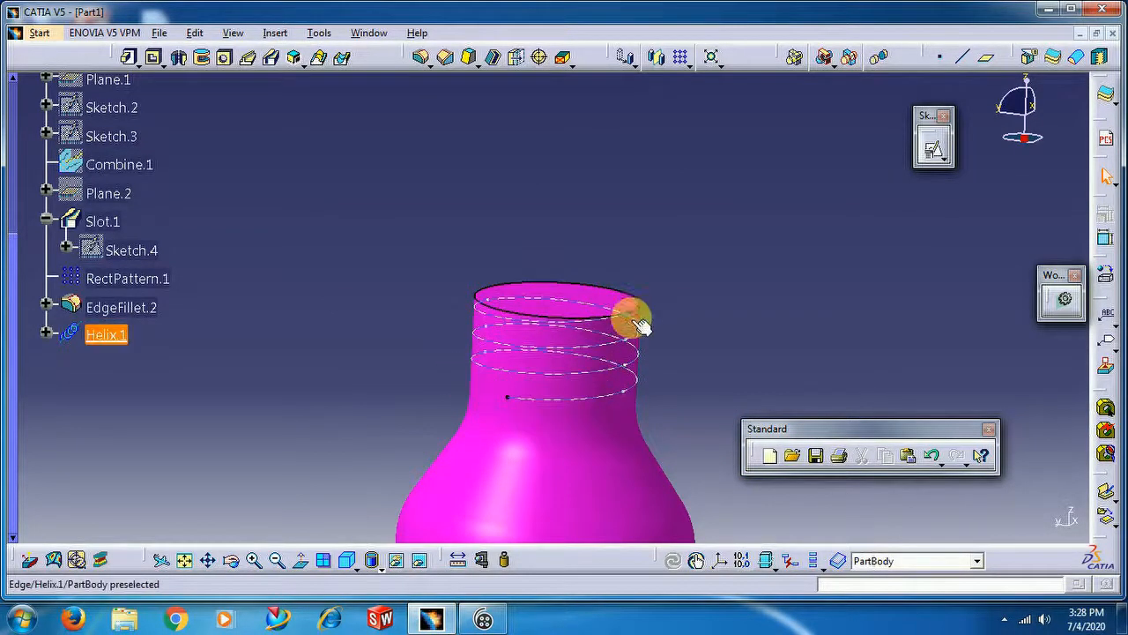
middle_drag(761, 235, 819, 150)
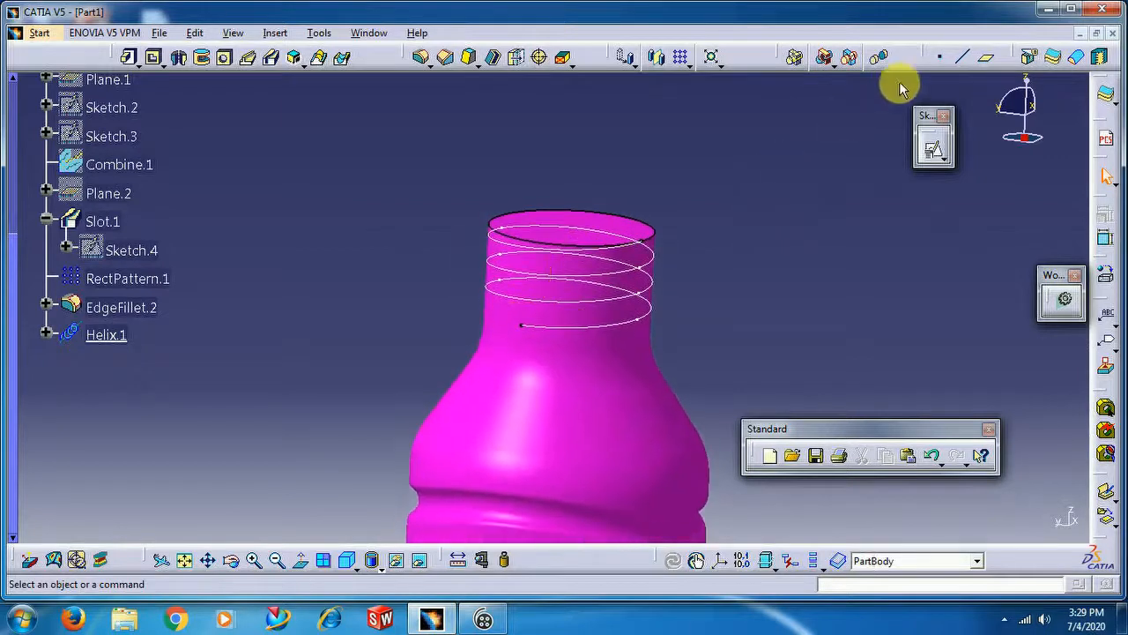
click(965, 60)
click(961, 265)
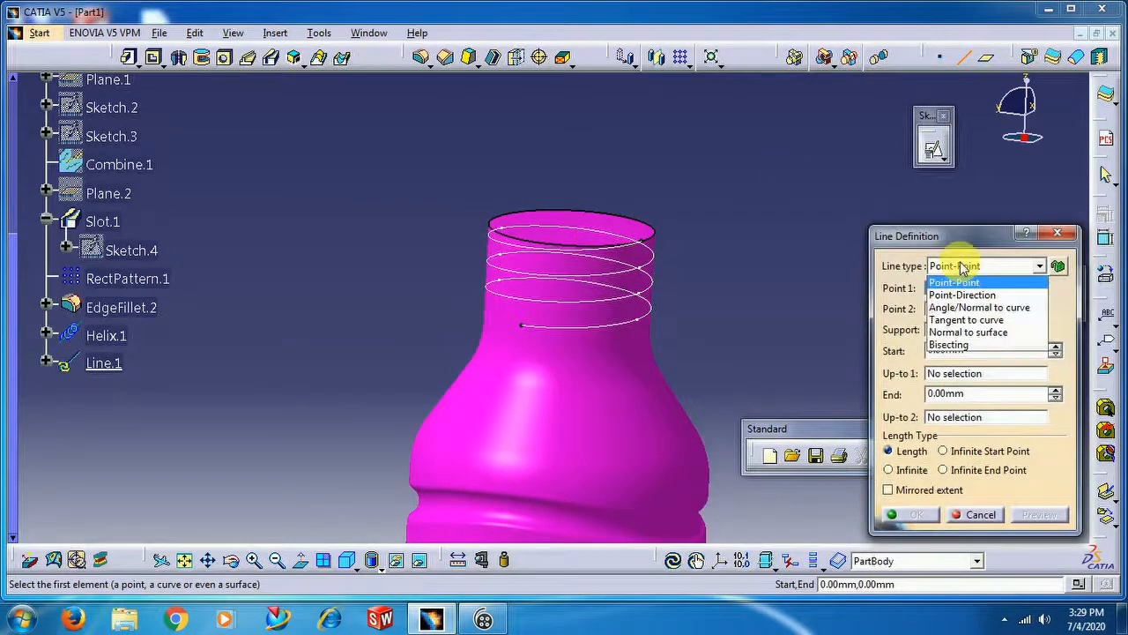
click(961, 321)
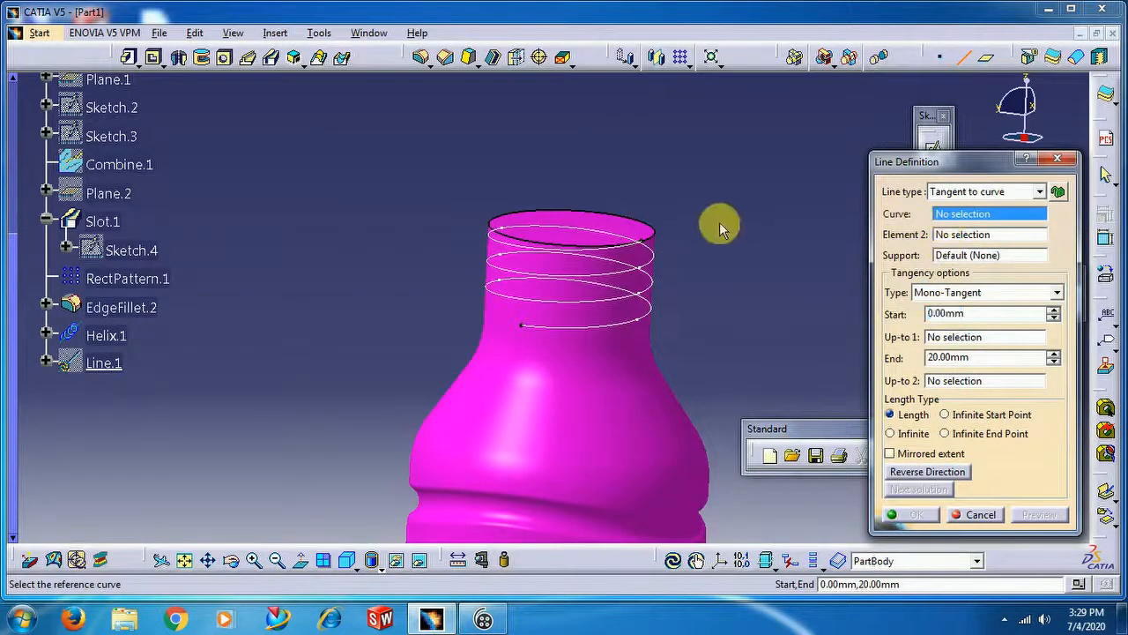
click(650, 311)
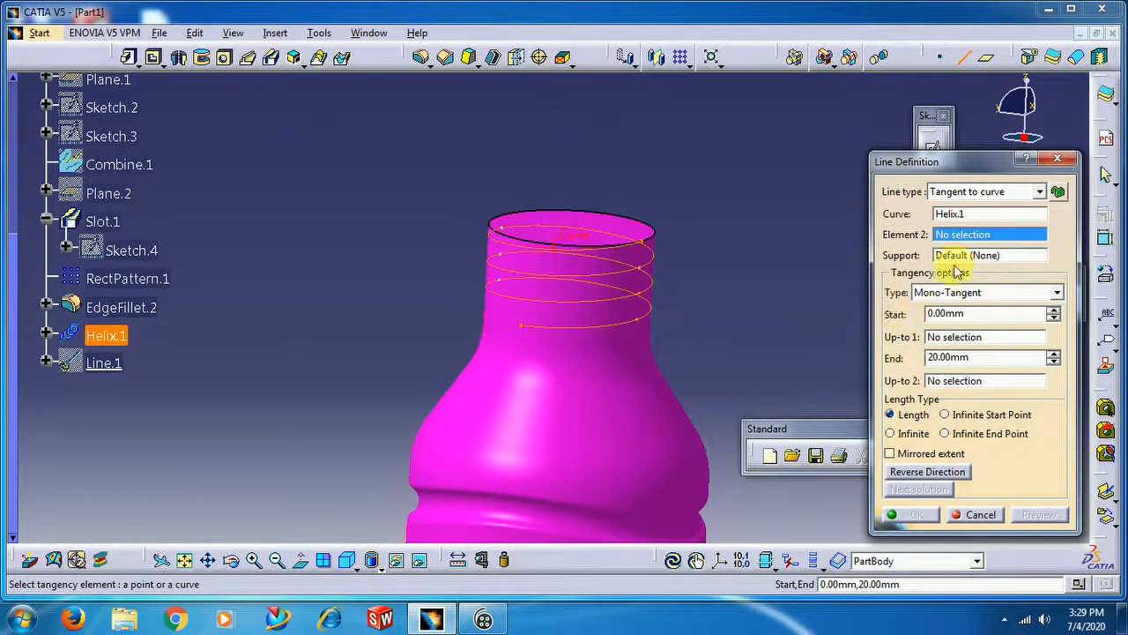
click(529, 333)
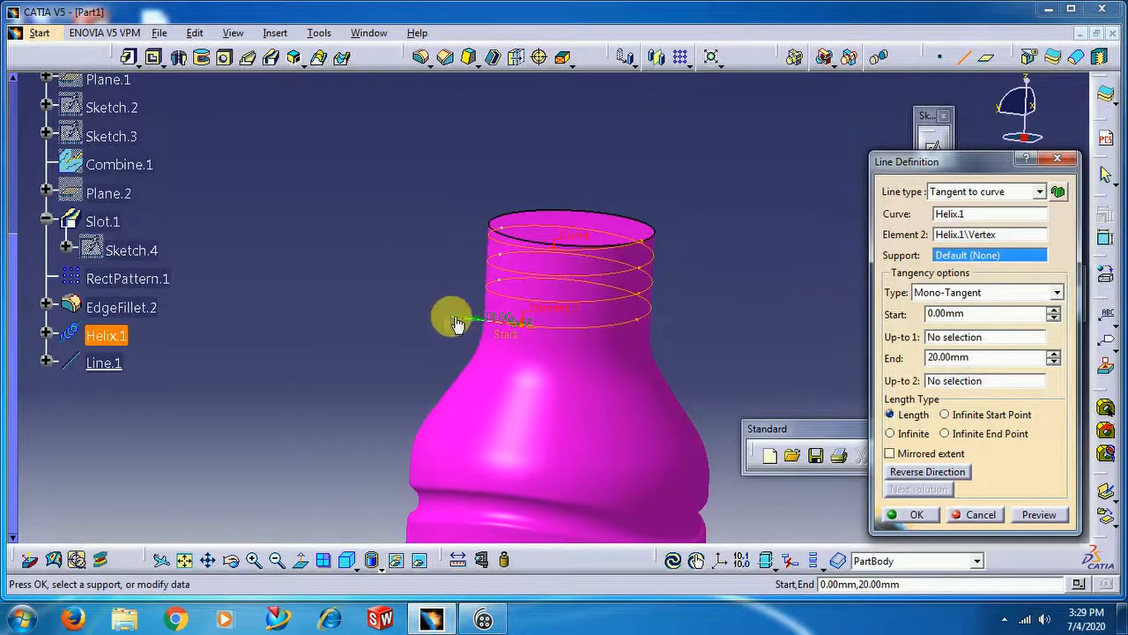
drag(456, 324, 434, 331)
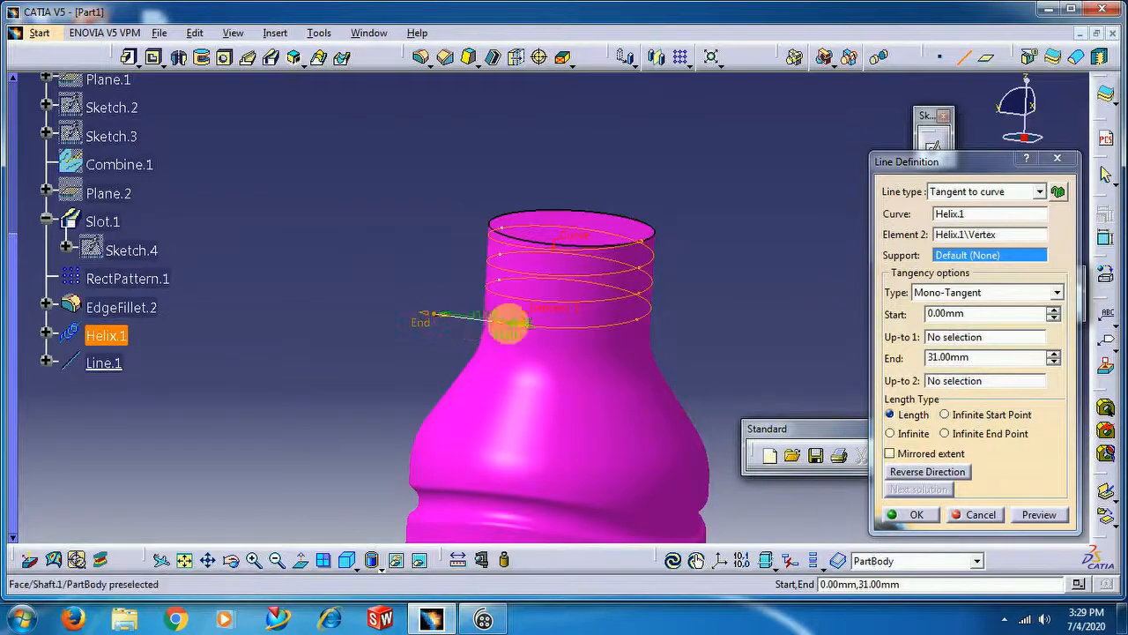
middle_drag(717, 259, 738, 290)
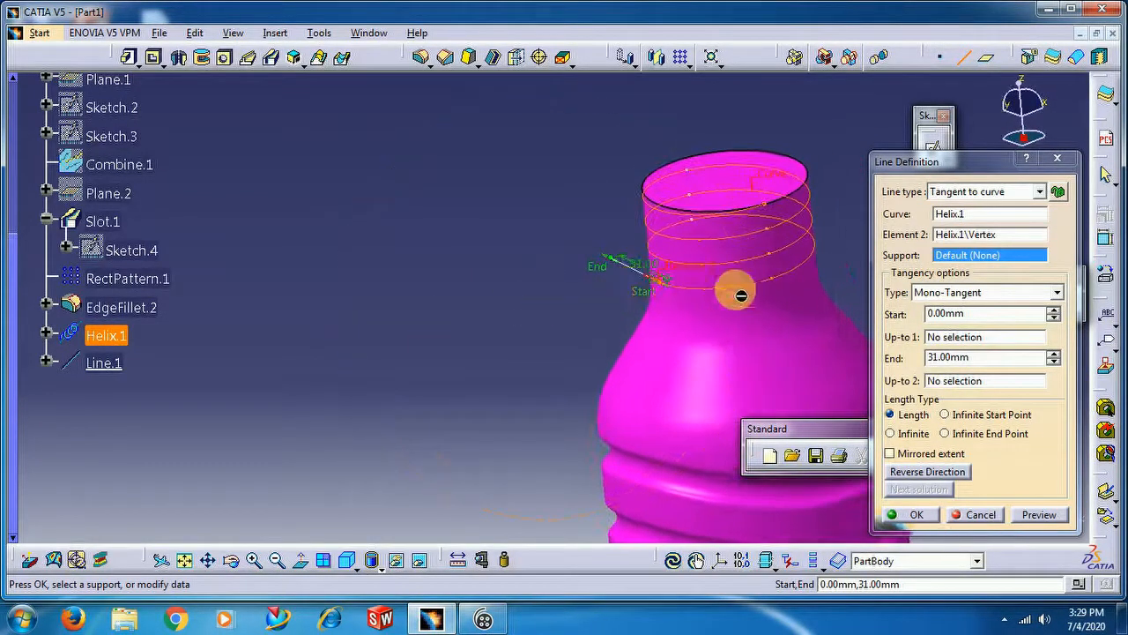
click(916, 514)
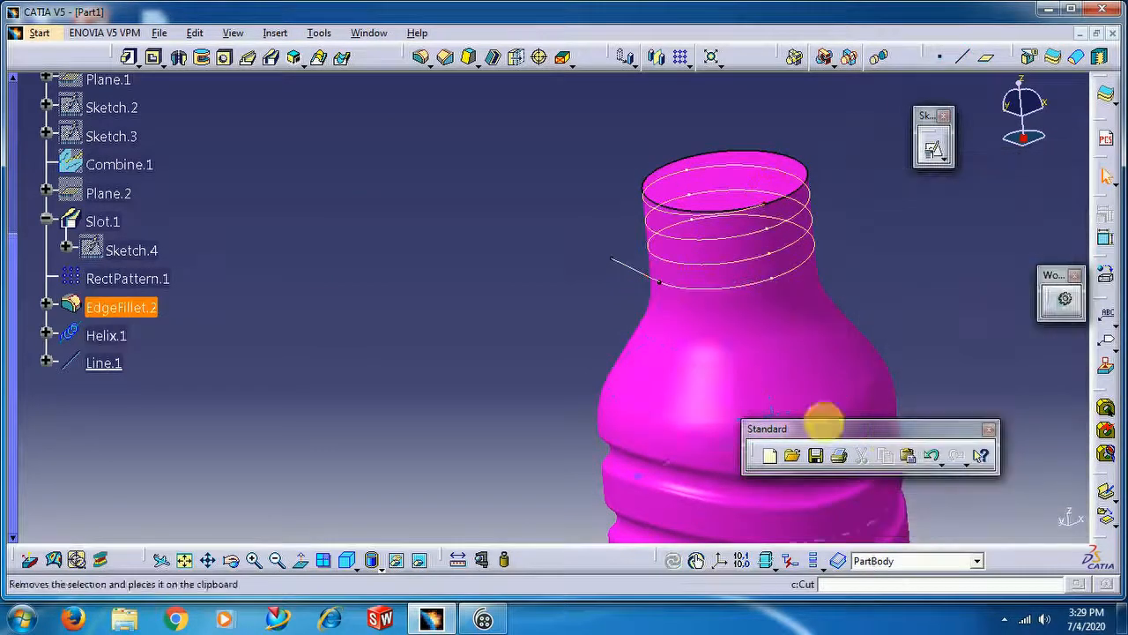
Create a second 31 mm line tangent to the helix at its upper endpoint, reversed to run outward off the neck
middle_drag(544, 323, 829, 297)
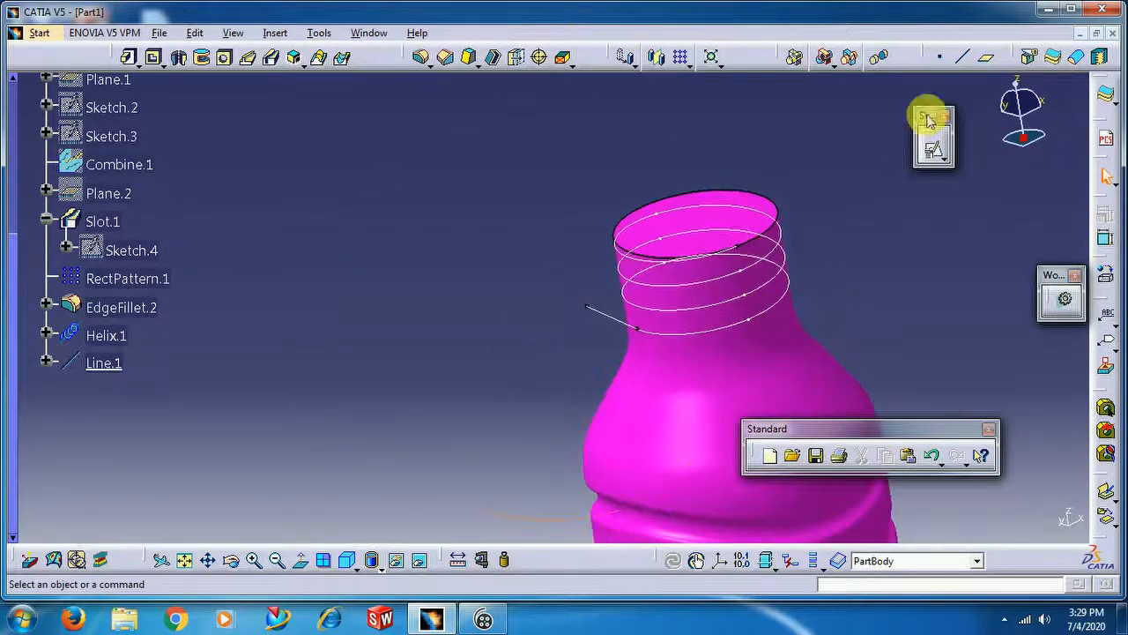
click(963, 57)
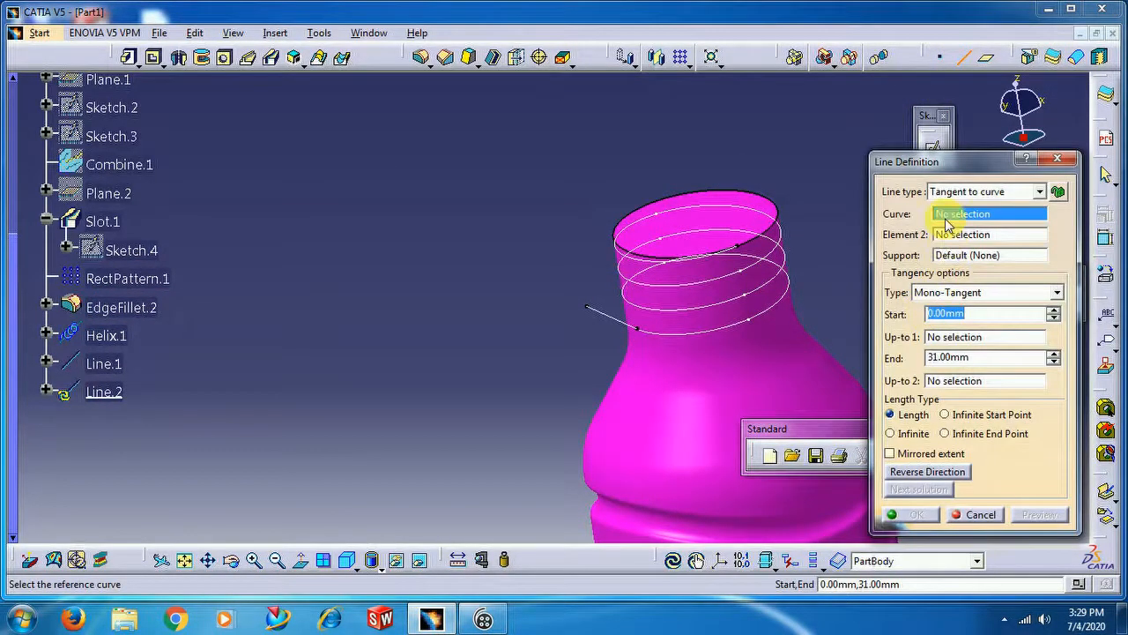
click(790, 299)
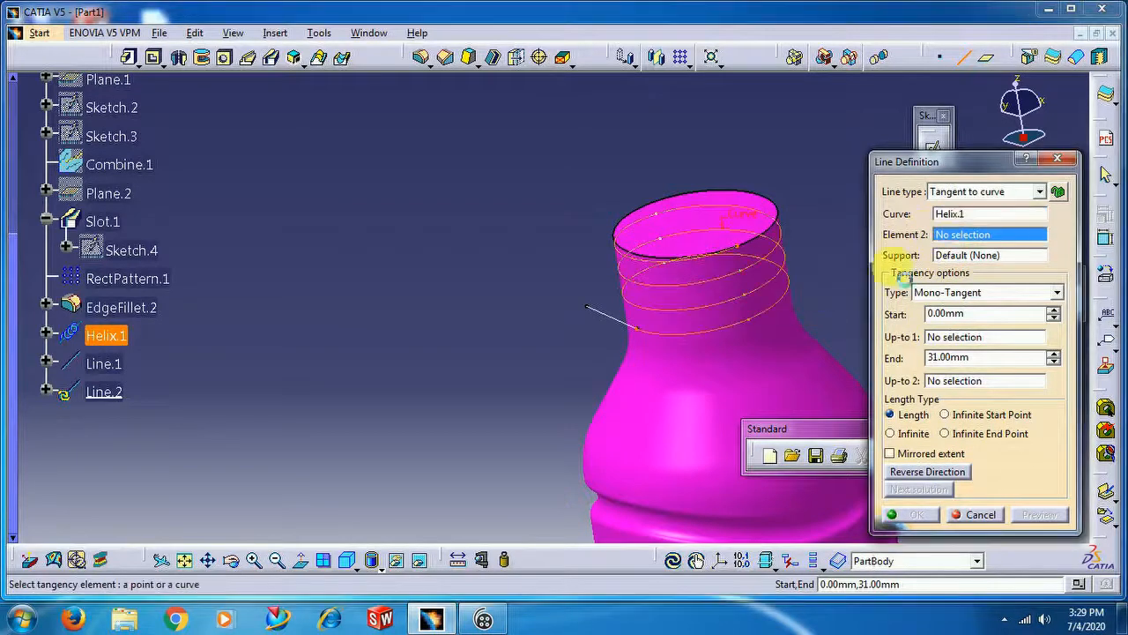
click(745, 253)
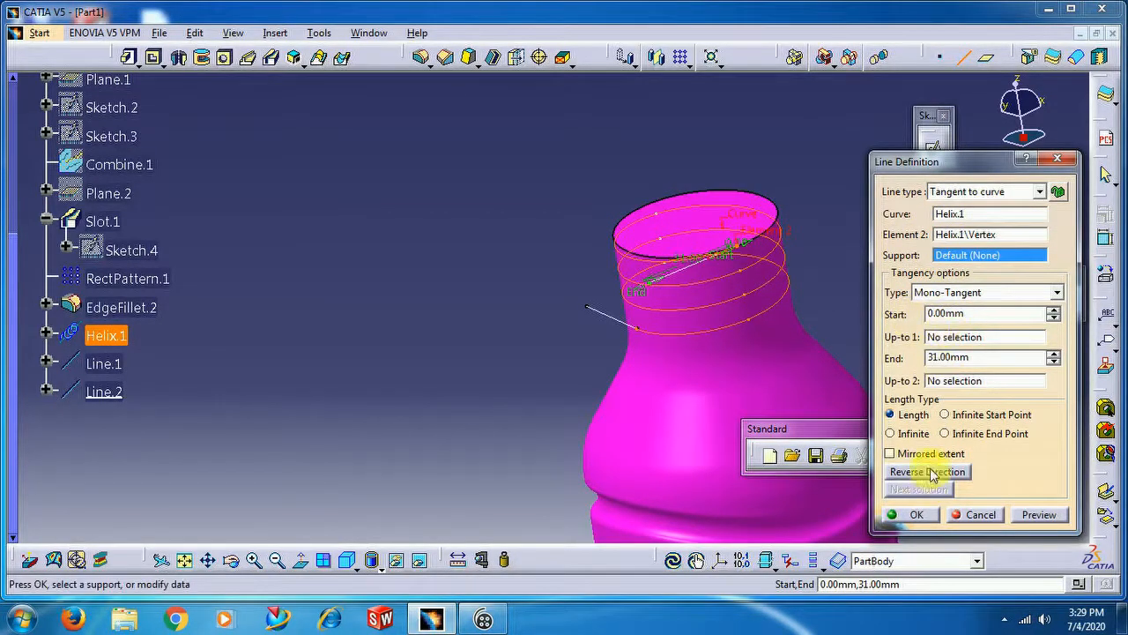
click(917, 513)
middle_drag(493, 305, 608, 310)
click(654, 216)
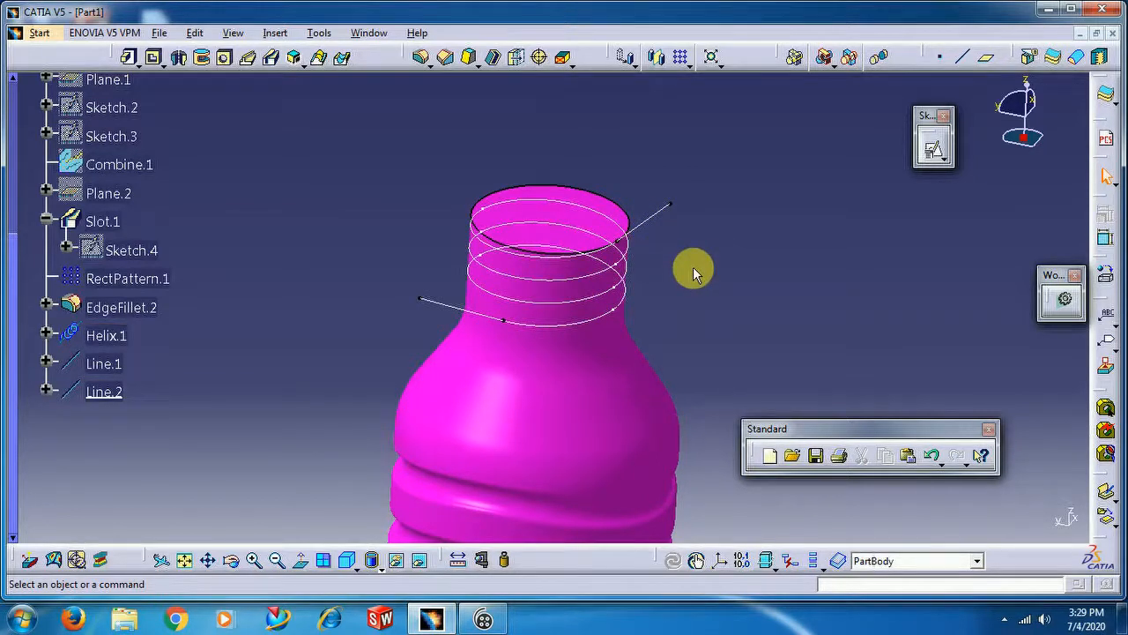
Switch to Generative Shape Design and join the upper tangent line, the helix and the lower tangent line into one curve
click(40, 34)
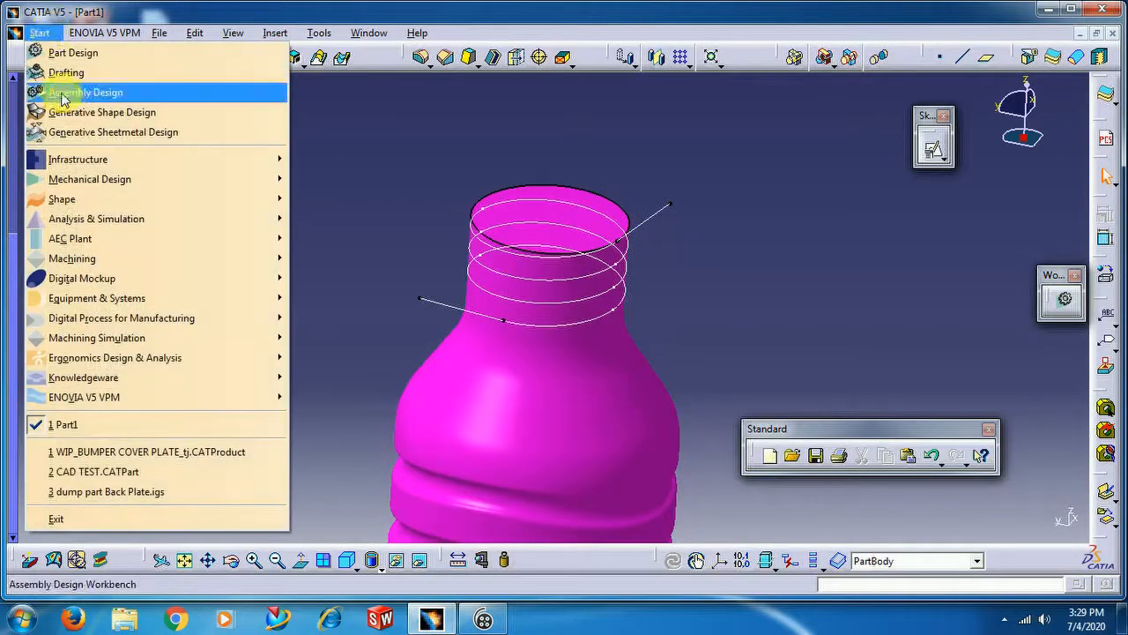
click(75, 112)
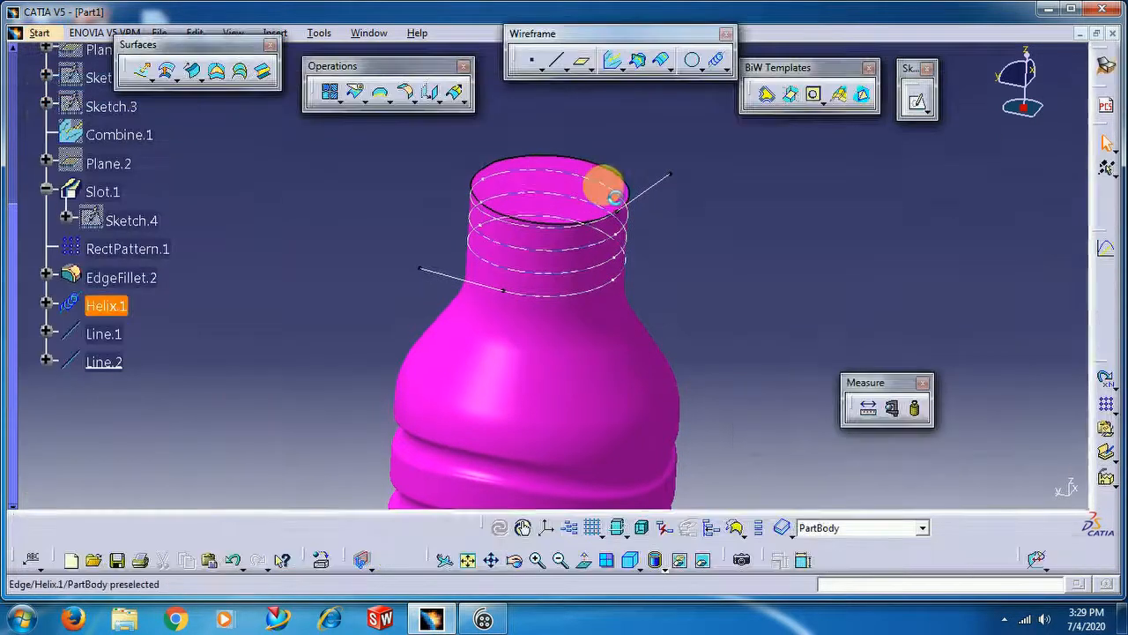
click(332, 94)
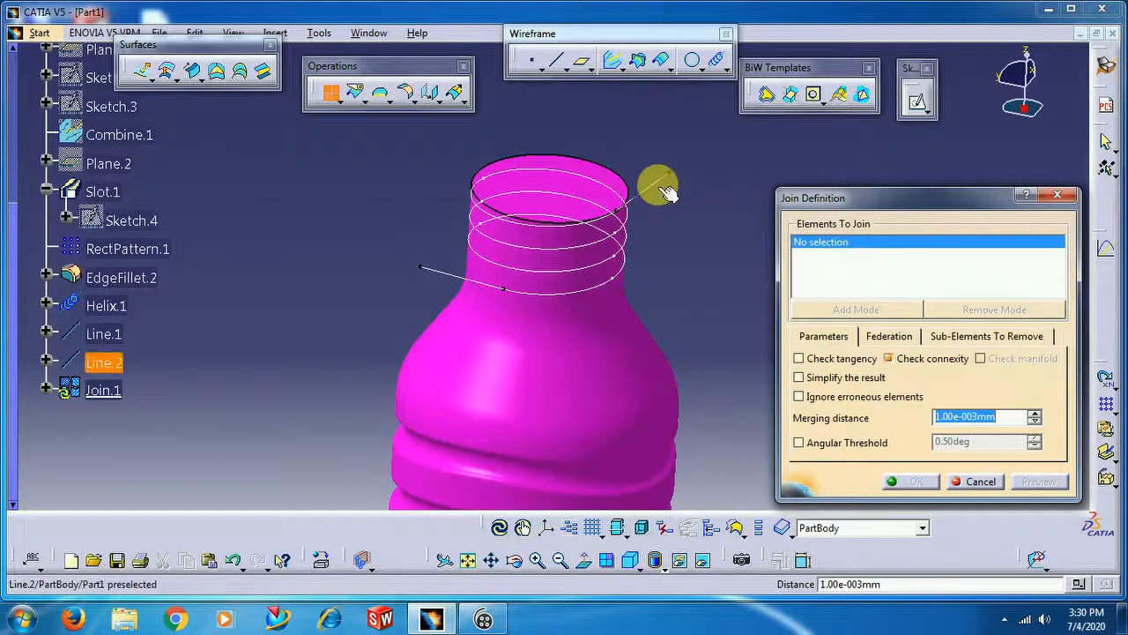
click(660, 186)
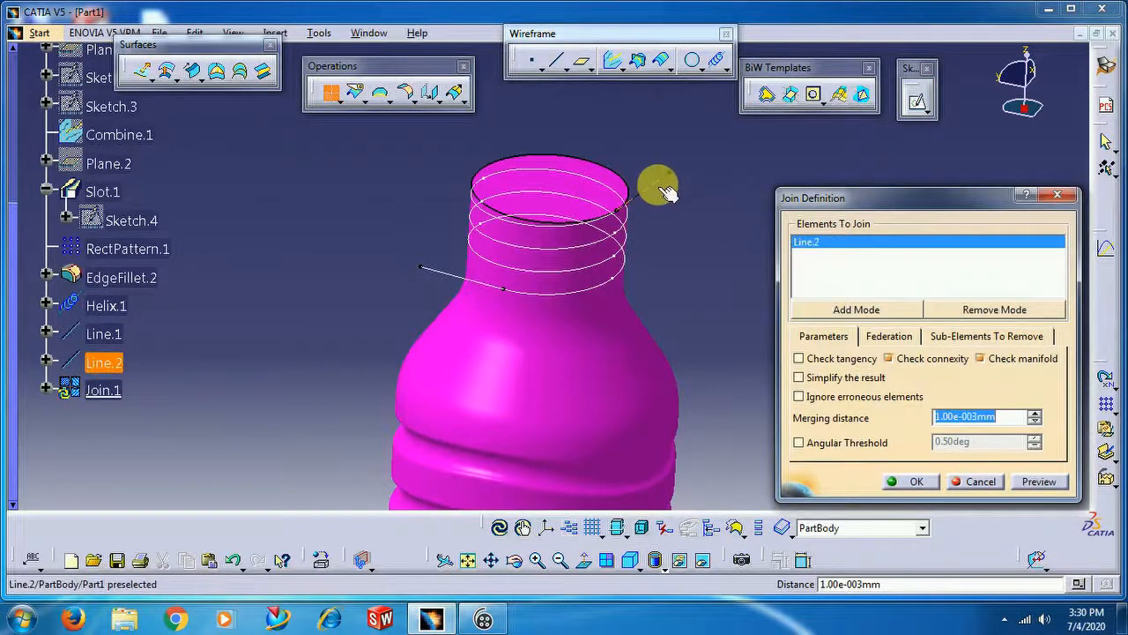
click(633, 227)
click(441, 272)
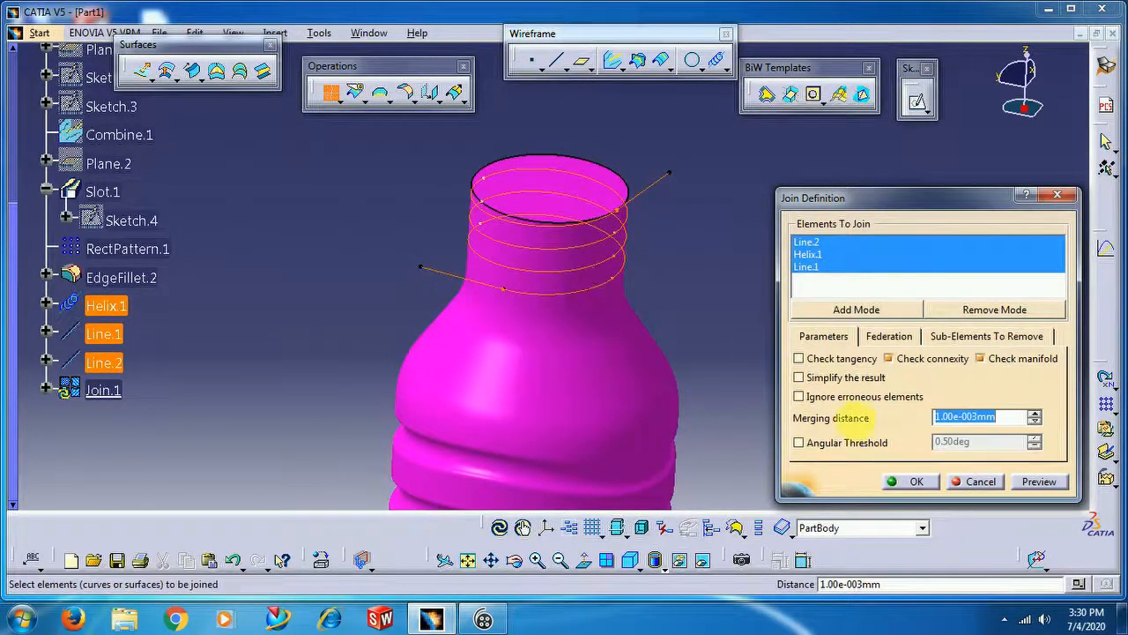
click(908, 483)
middle_drag(790, 245, 714, 244)
Return to Part Design and create a plane normal to the joined curve at its lower endpoint
click(38, 33)
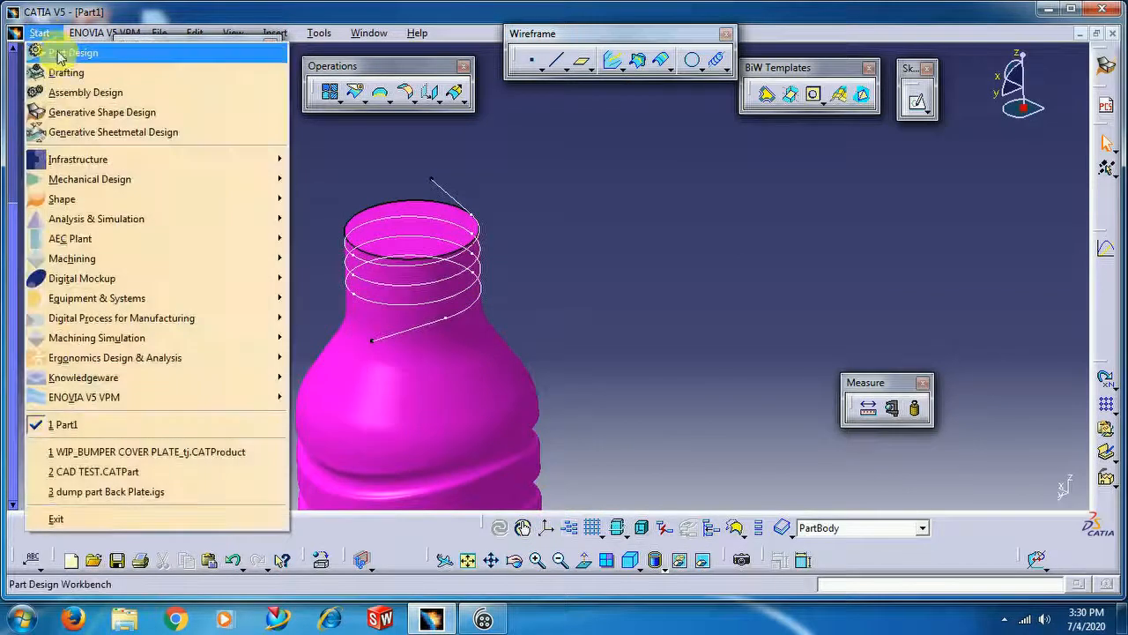
click(63, 54)
middle_drag(594, 315, 666, 255)
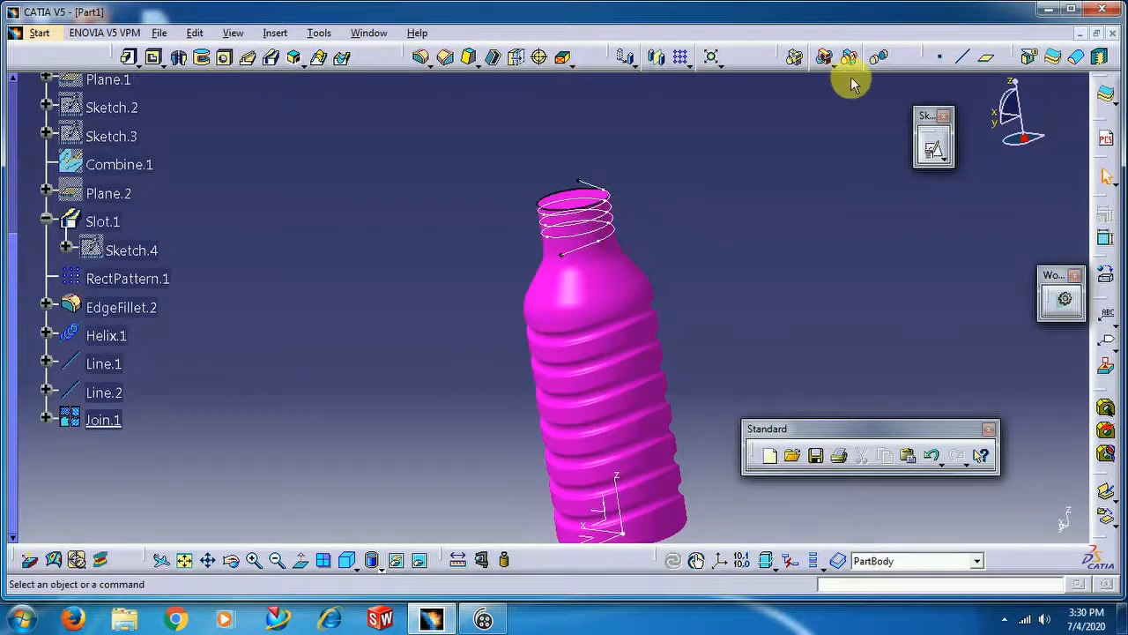
click(986, 60)
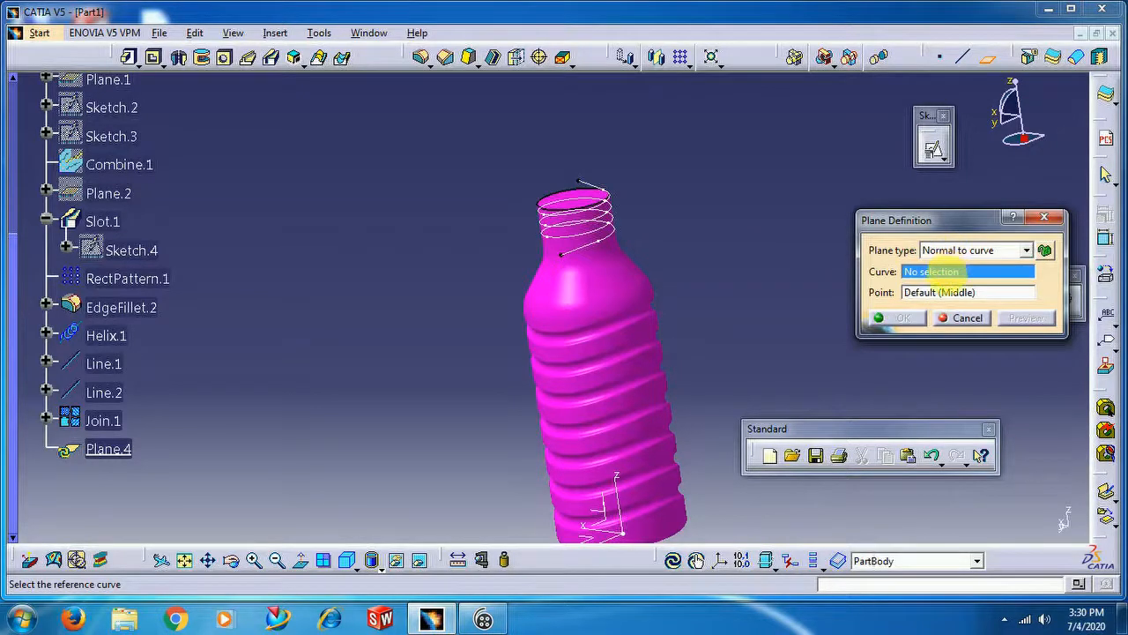
click(615, 246)
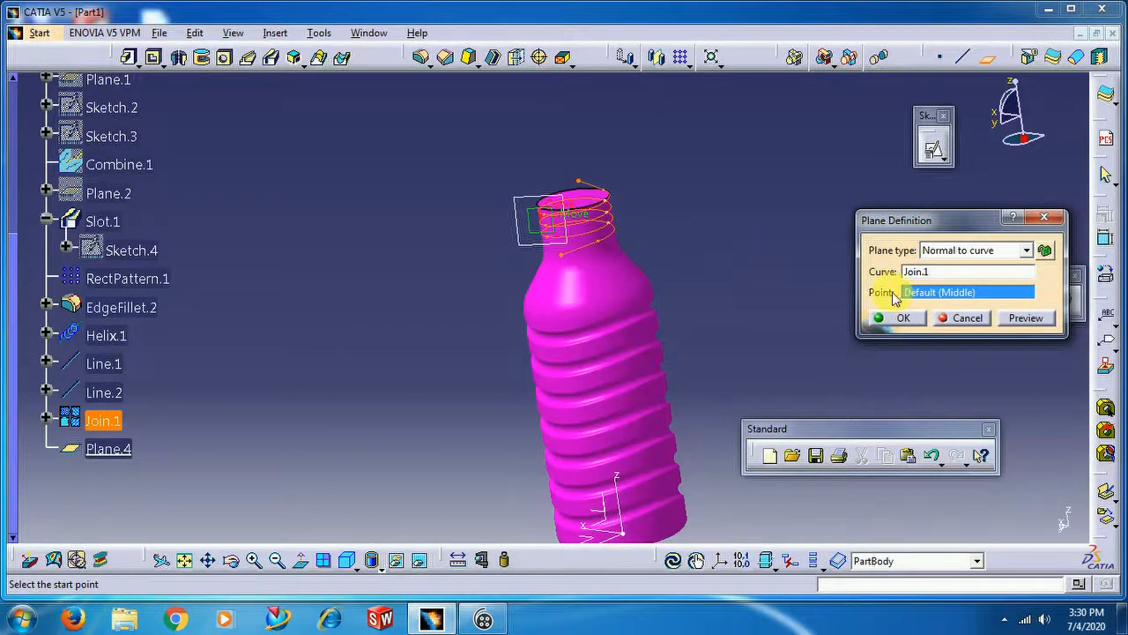
click(568, 254)
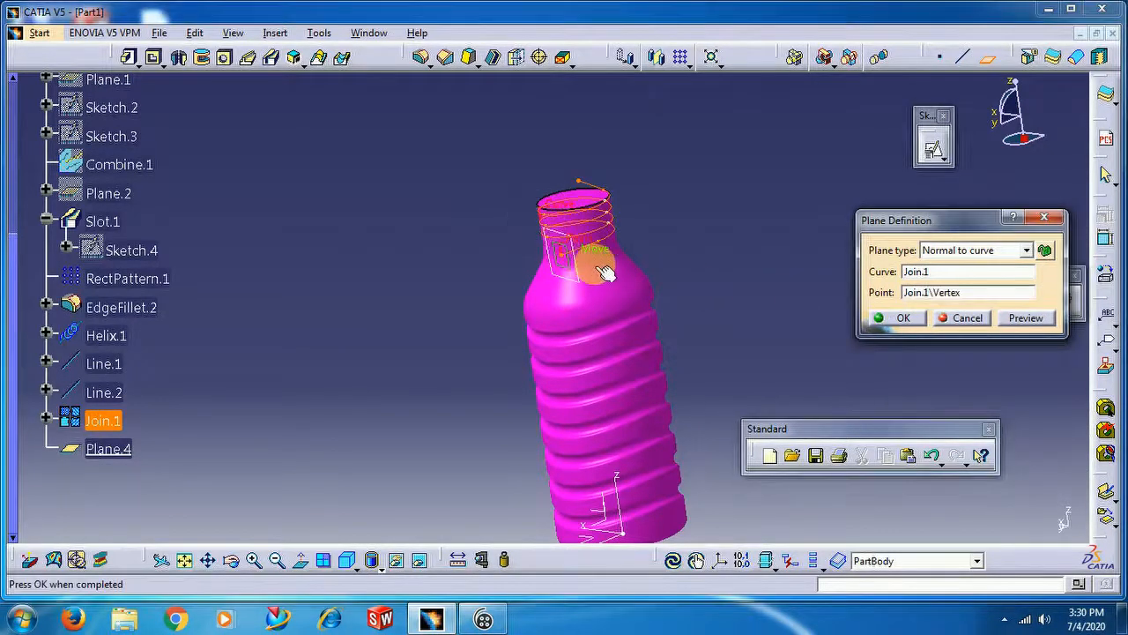
click(903, 318)
Start a positioned sketch on the new plane and draw a circle about 8.6 mm in diameter near the curve's lower end
middle_drag(441, 305, 697, 280)
click(661, 254)
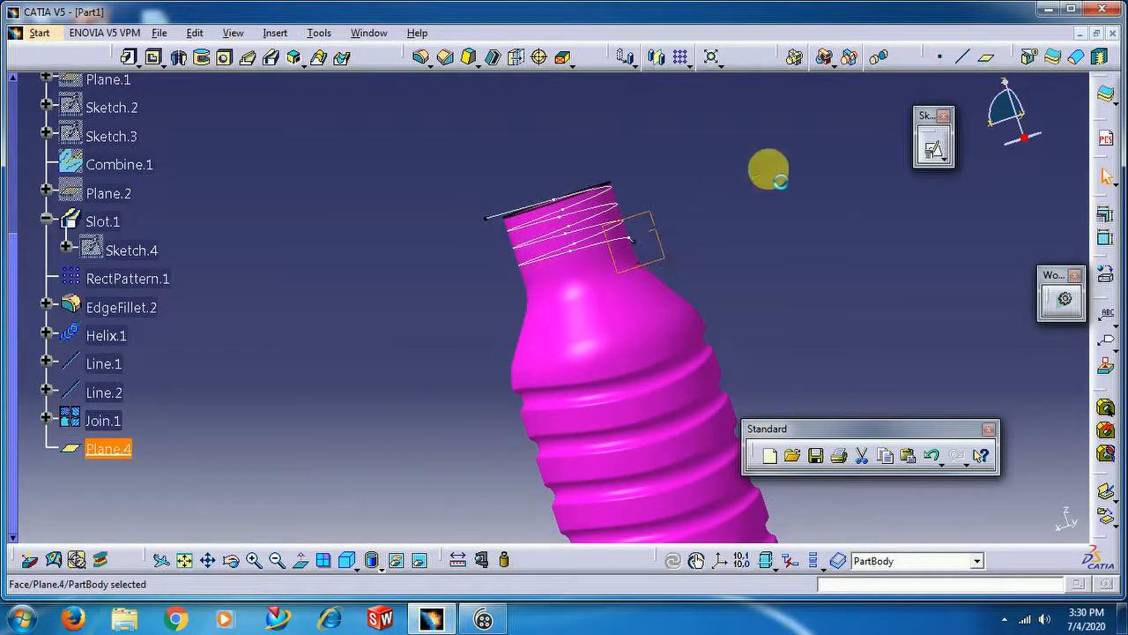
click(936, 152)
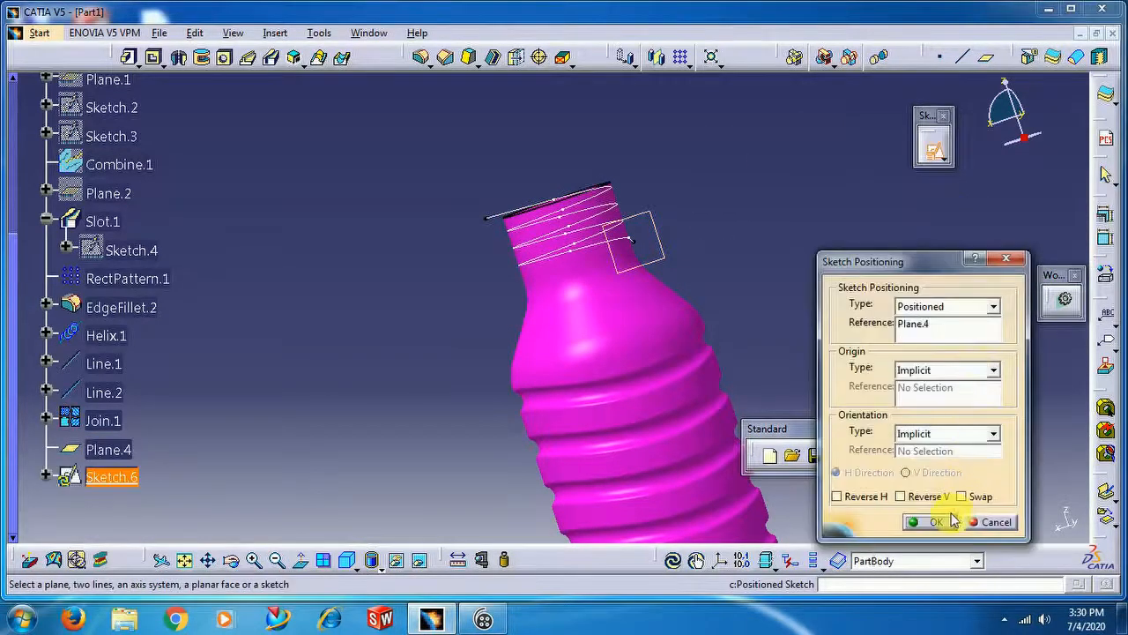
click(935, 522)
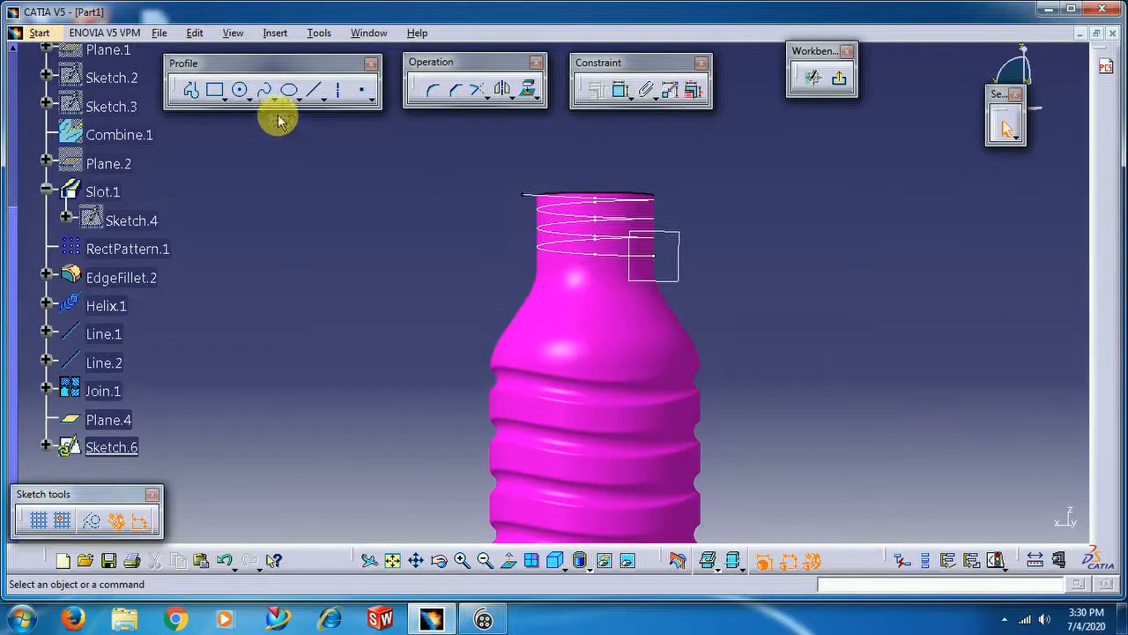
click(242, 93)
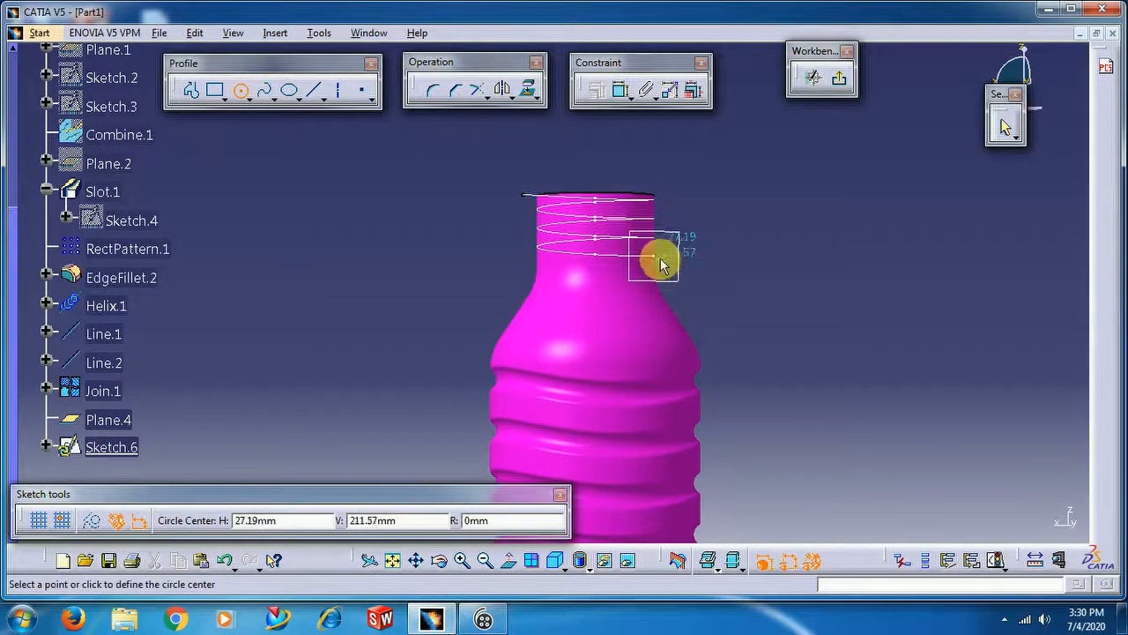
click(661, 259)
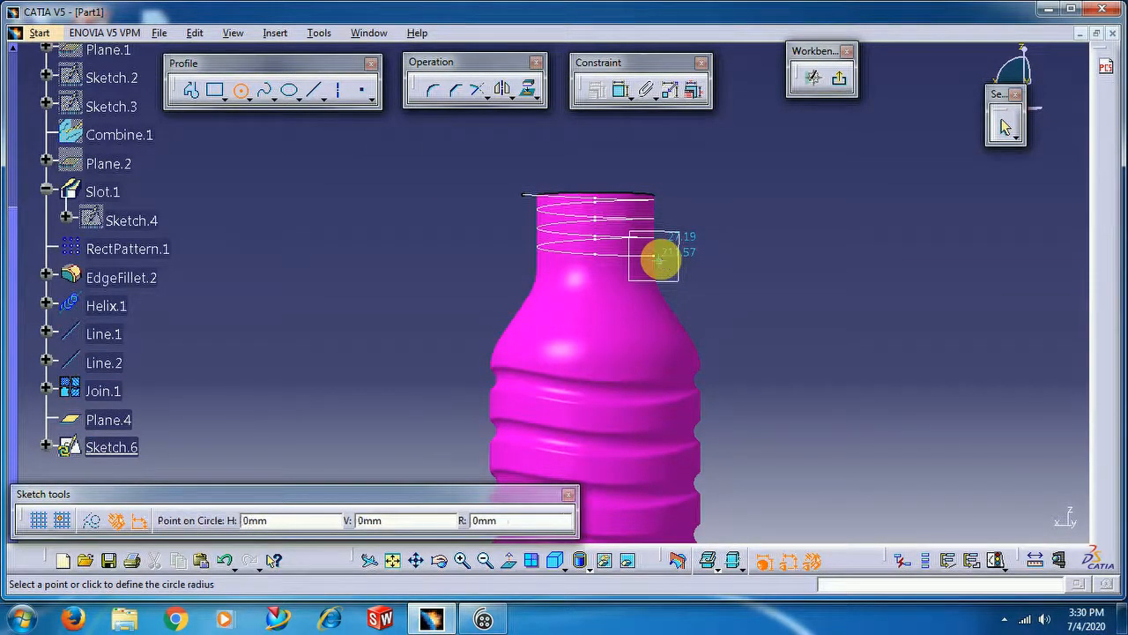
click(660, 257)
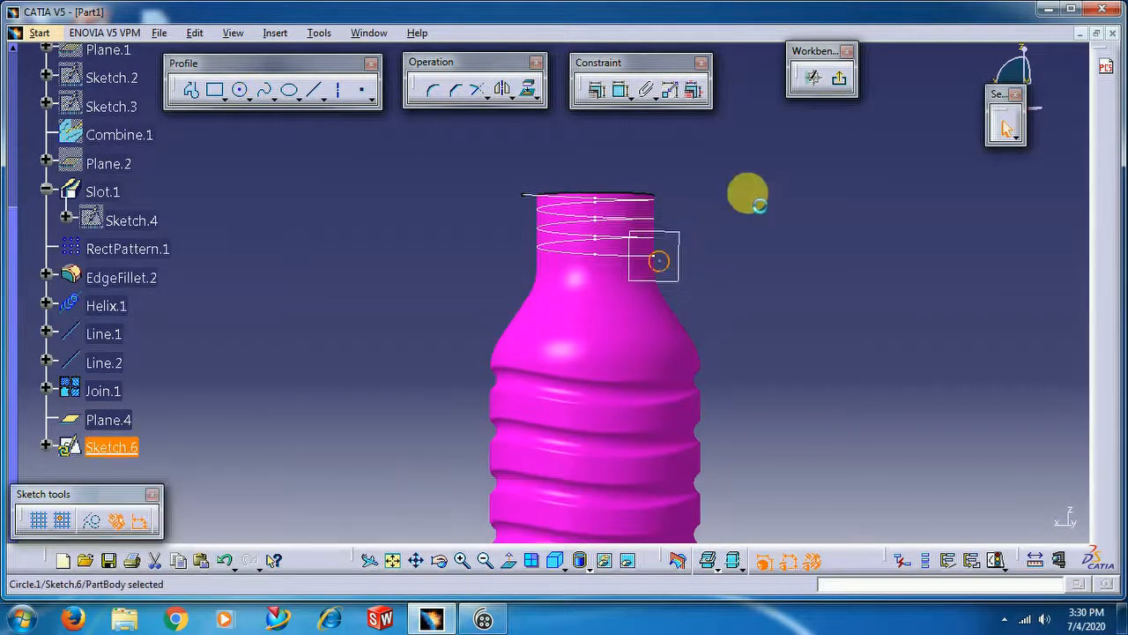
Constrain the circle's diameter to 5 mm and check its center point against the curve's end
click(621, 89)
double_click(758, 218)
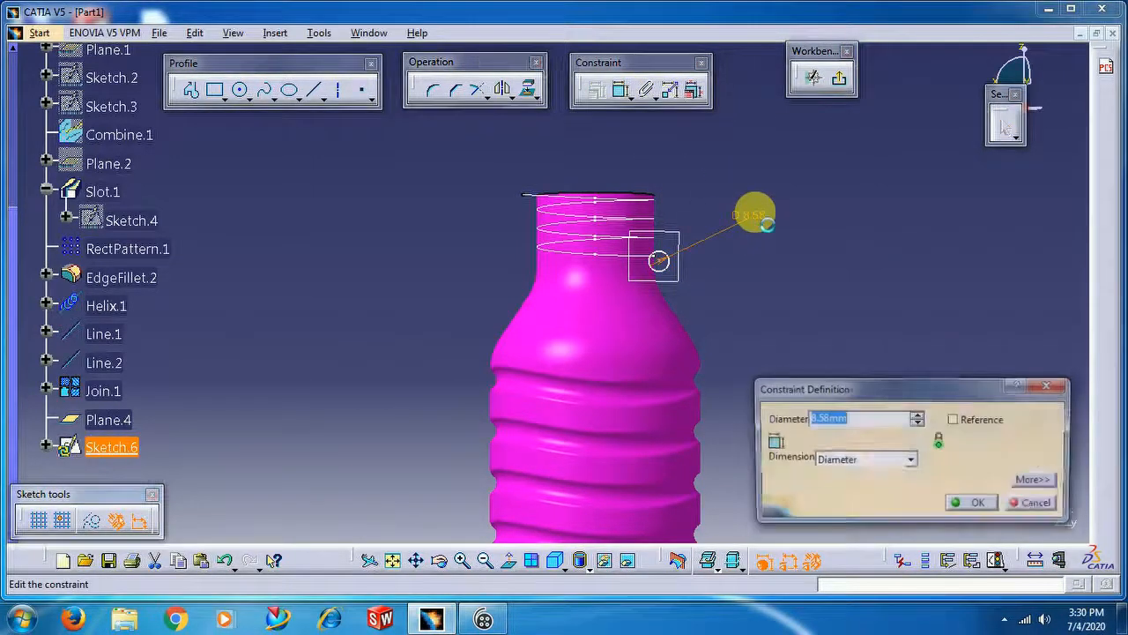
key(Return)
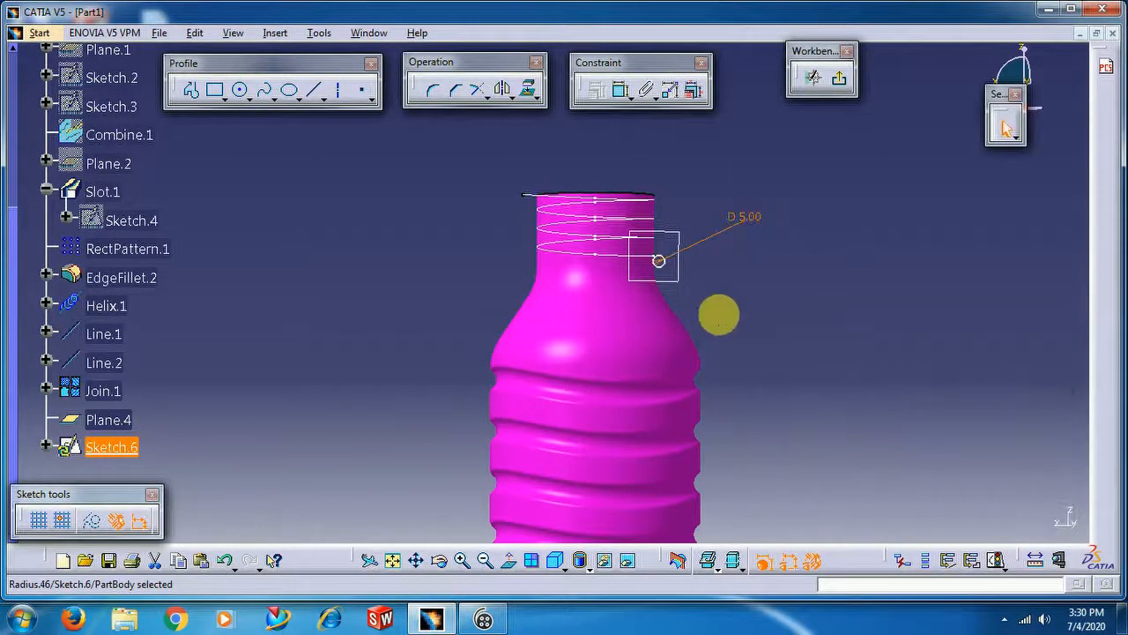
middle_drag(723, 319, 788, 239)
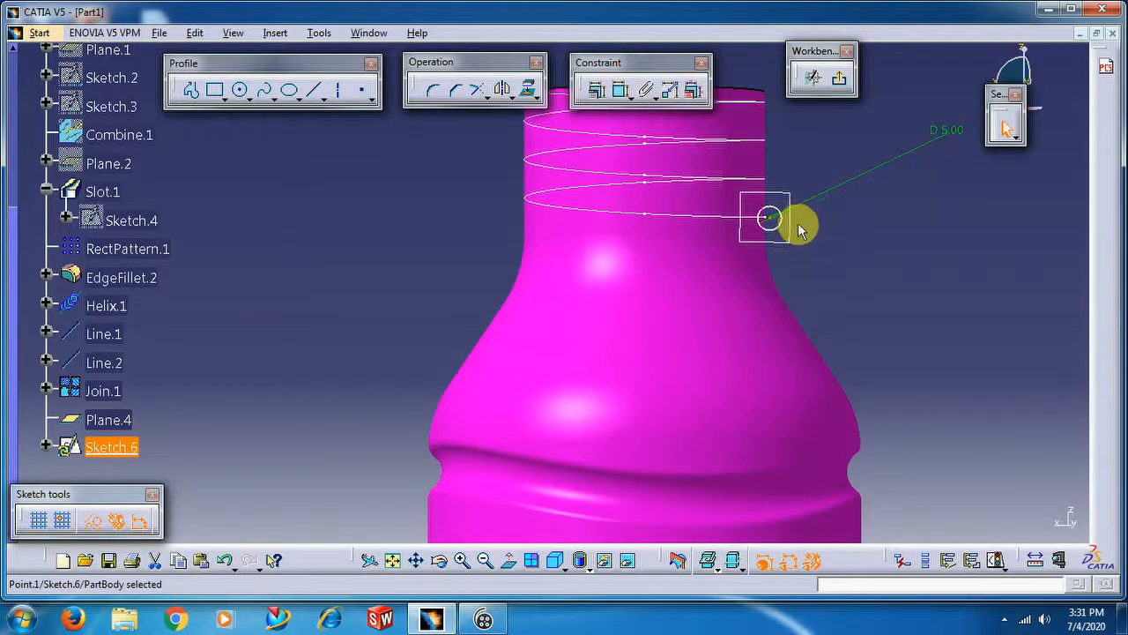
click(770, 218)
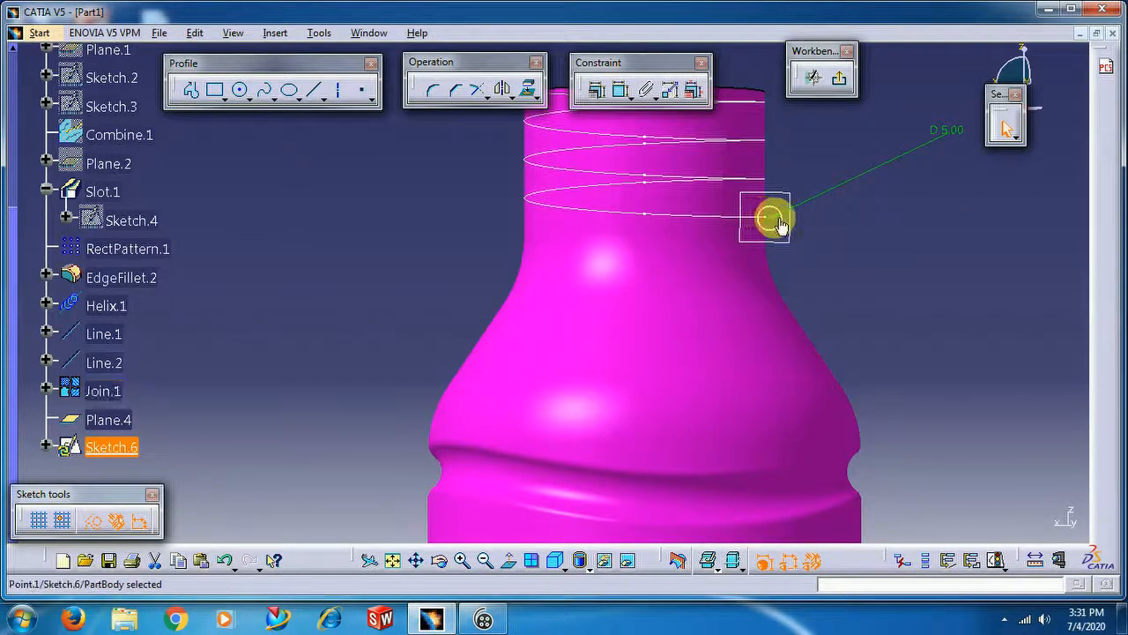
click(885, 232)
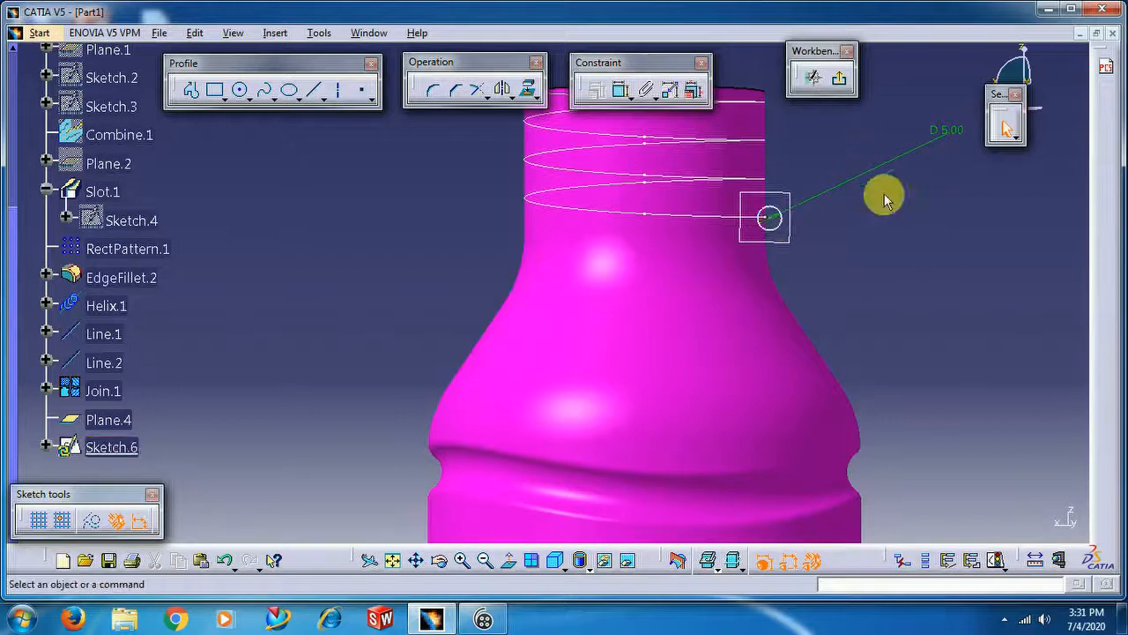
Exit the sketch and cut a slot around the neck with the 5 mm circle as profile and the joined curve as center curve
click(840, 80)
mouse_move(823, 171)
middle_down()
mouse_move(796, 242)
mouse_move(468, 317)
mouse_move(453, 335)
mouse_move(476, 320)
mouse_move(491, 280)
middle_up()
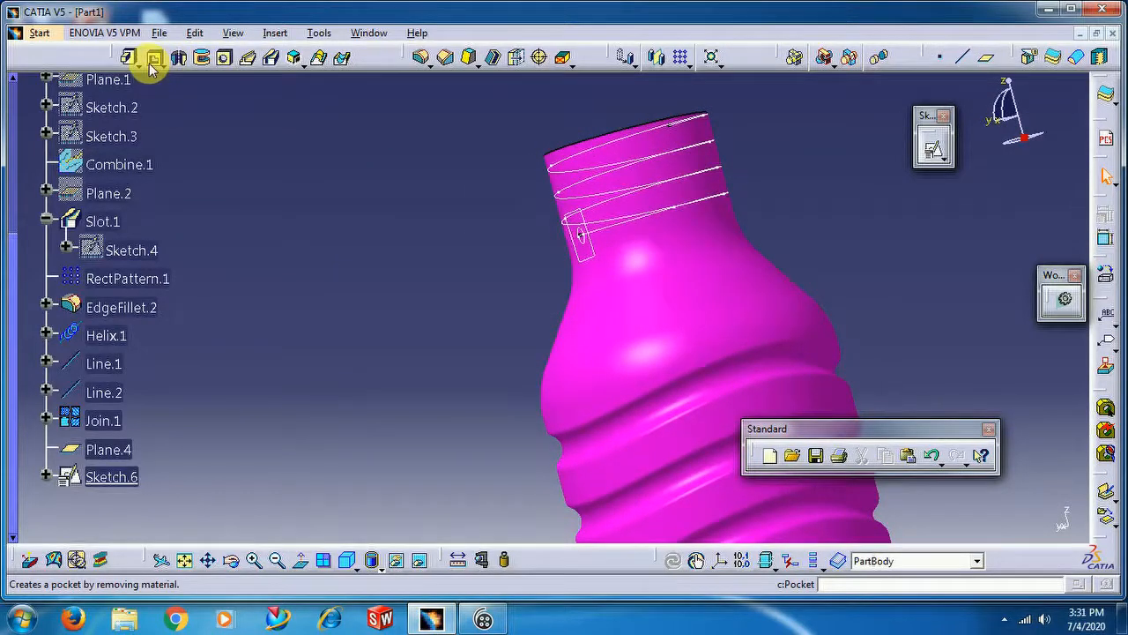
click(270, 60)
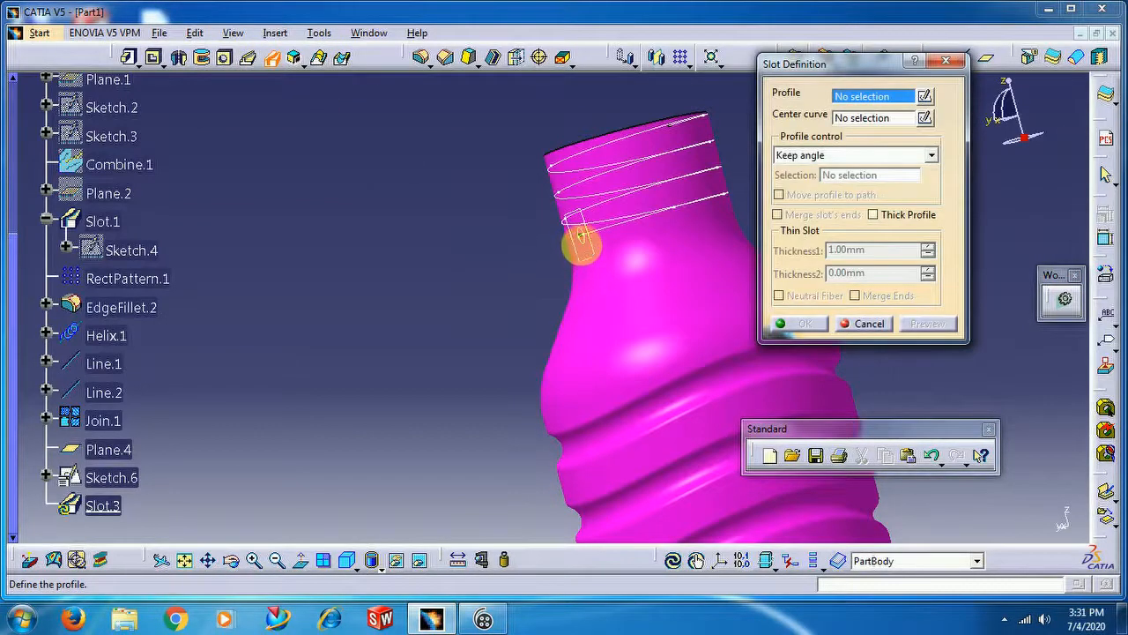
click(584, 243)
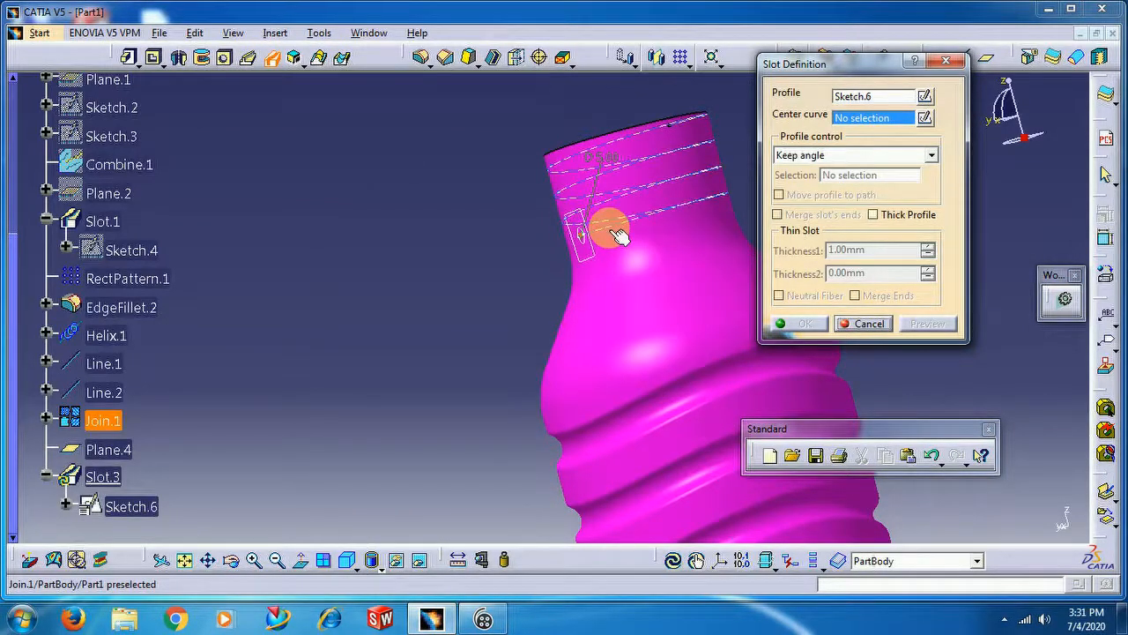
click(597, 161)
middle_drag(659, 237, 674, 346)
click(816, 327)
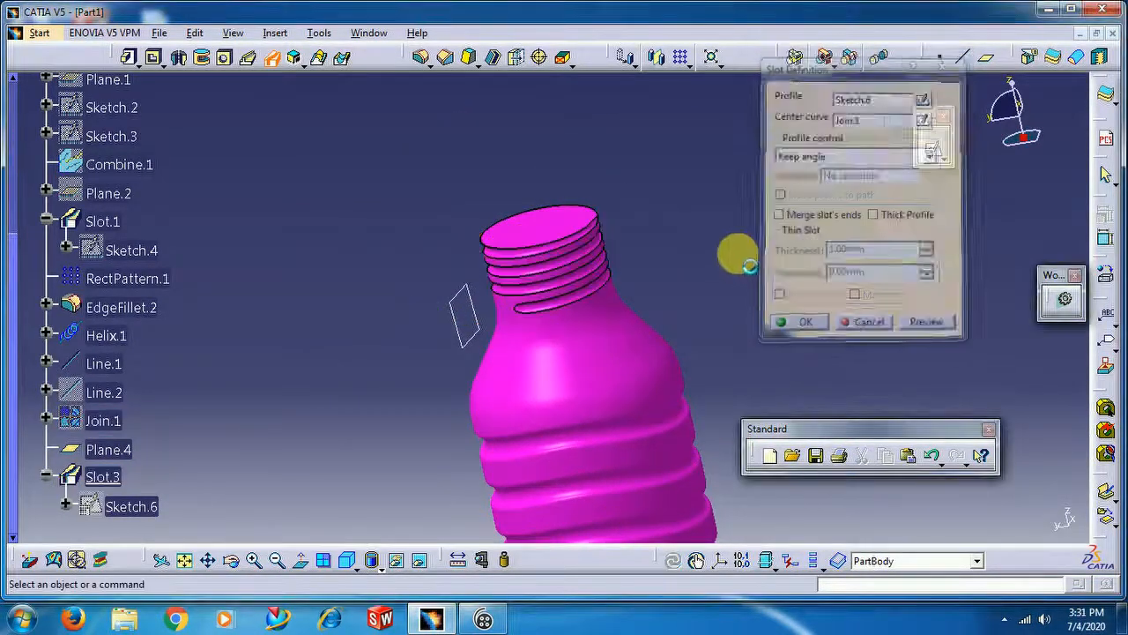
middle_drag(717, 261, 603, 295)
middle_drag(714, 299, 623, 264)
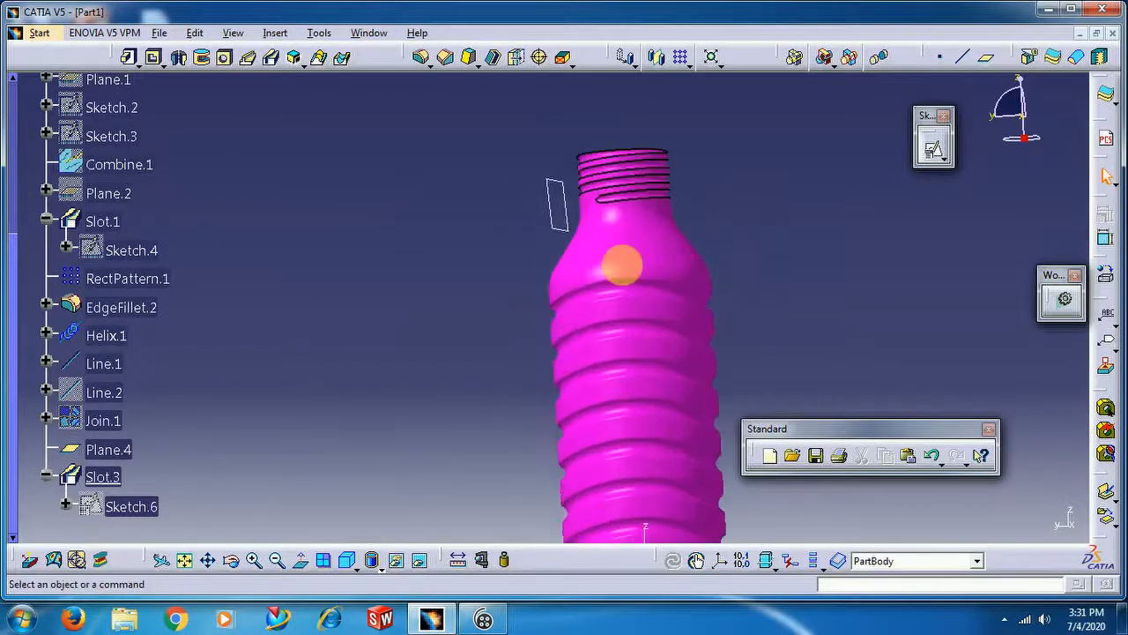
Edit the neck thread's helix and set its pitch to 10 mm
double_click(106, 335)
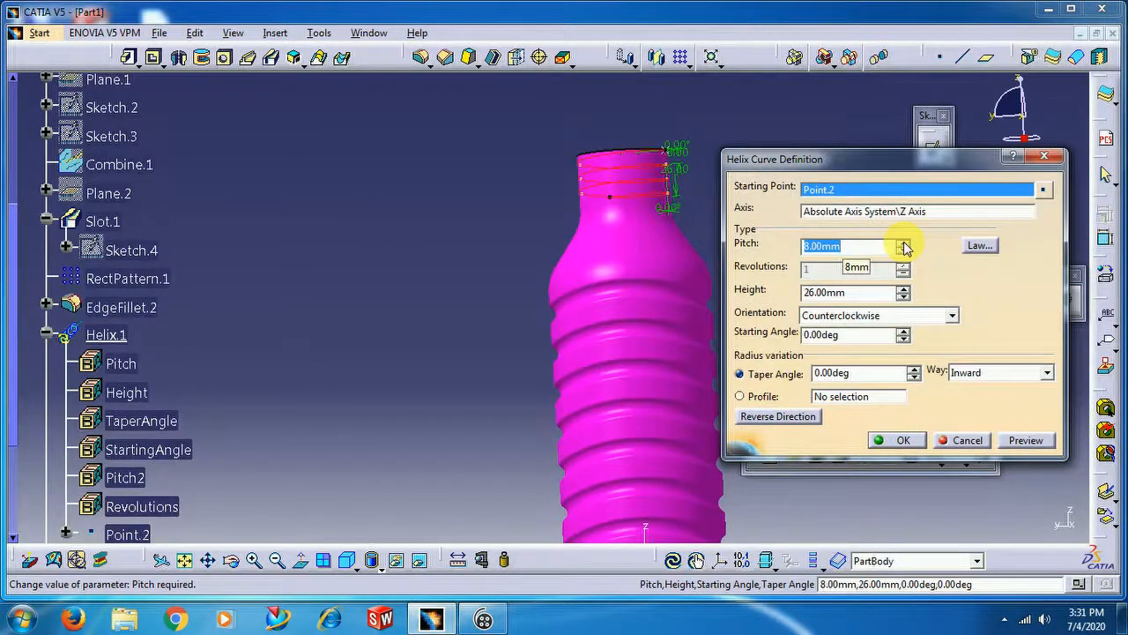
click(903, 243)
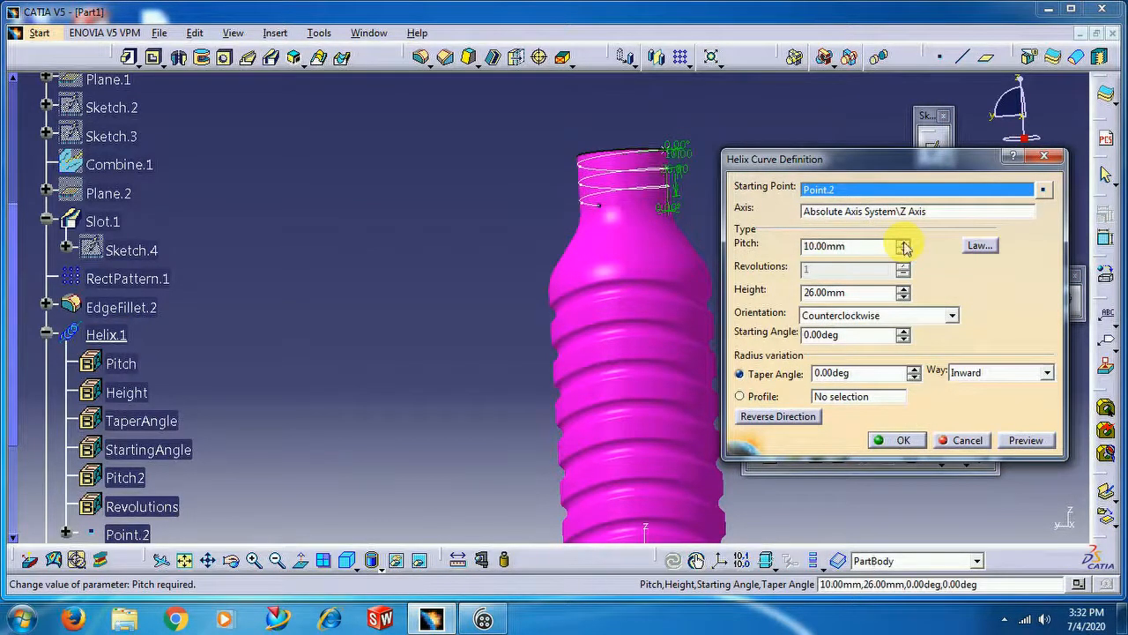
click(905, 439)
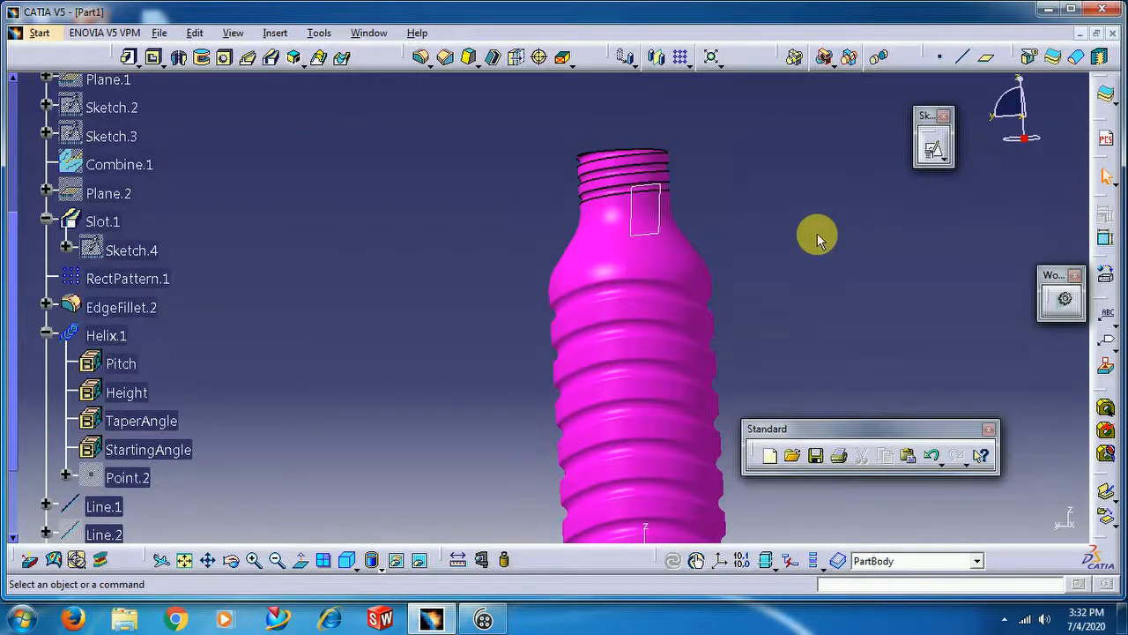
Examine the neck thread, its lead-out end and the bottle's body down to the base from several sides
middle_drag(476, 164, 692, 304)
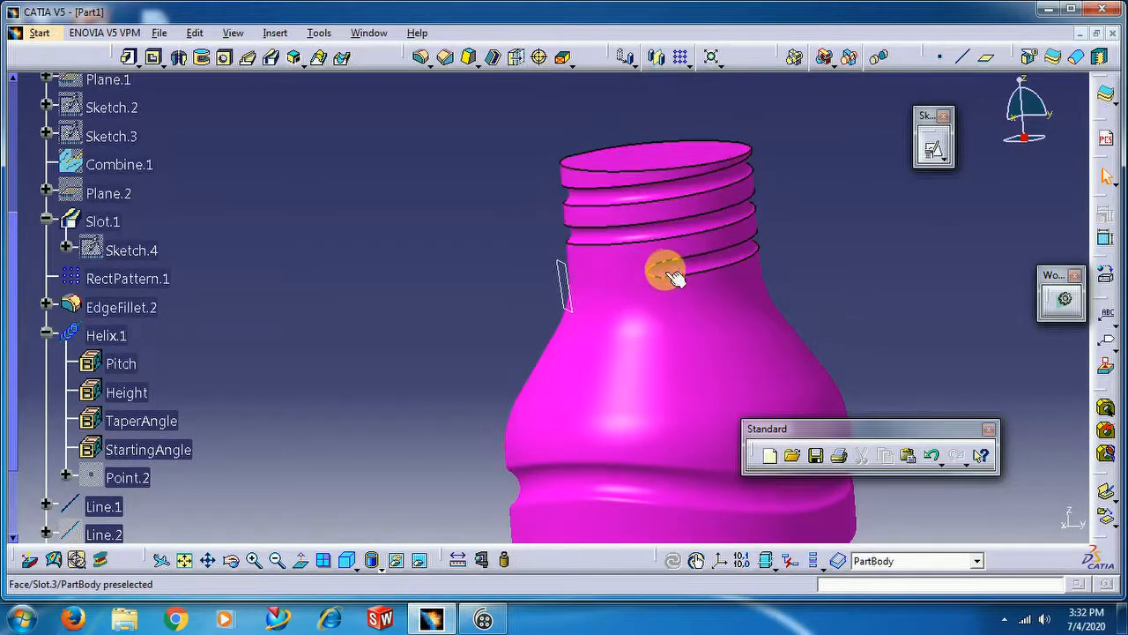
middle_drag(787, 252, 640, 182)
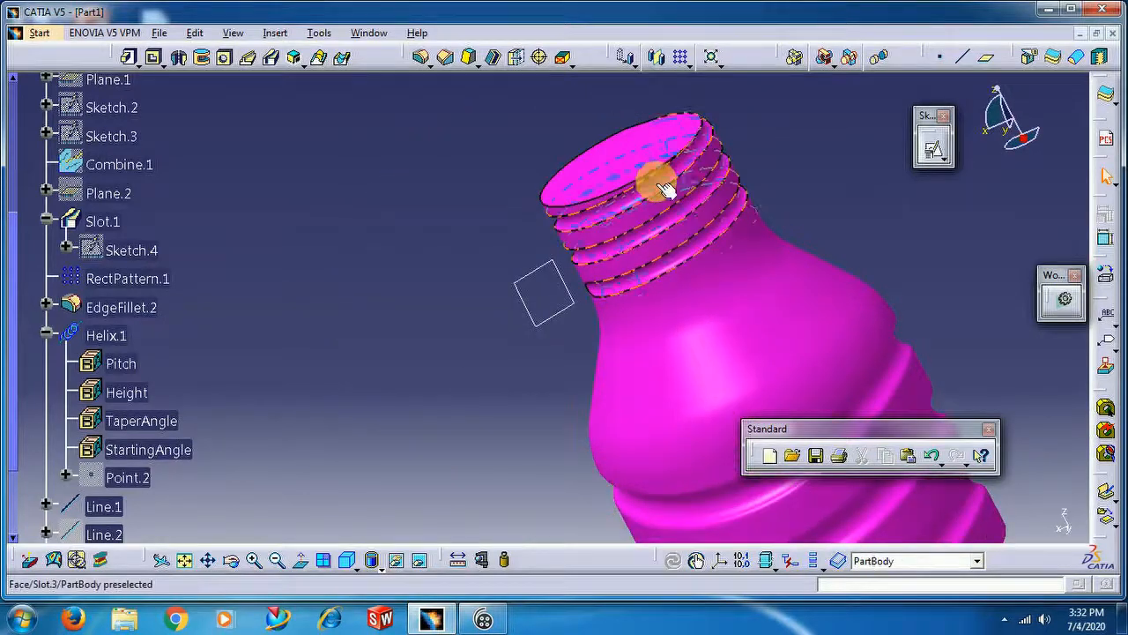
middle_drag(472, 272, 451, 415)
middle_drag(612, 383, 385, 257)
middle_drag(713, 330, 738, 360)
middle_drag(723, 315, 622, 227)
middle_drag(652, 188, 636, 217)
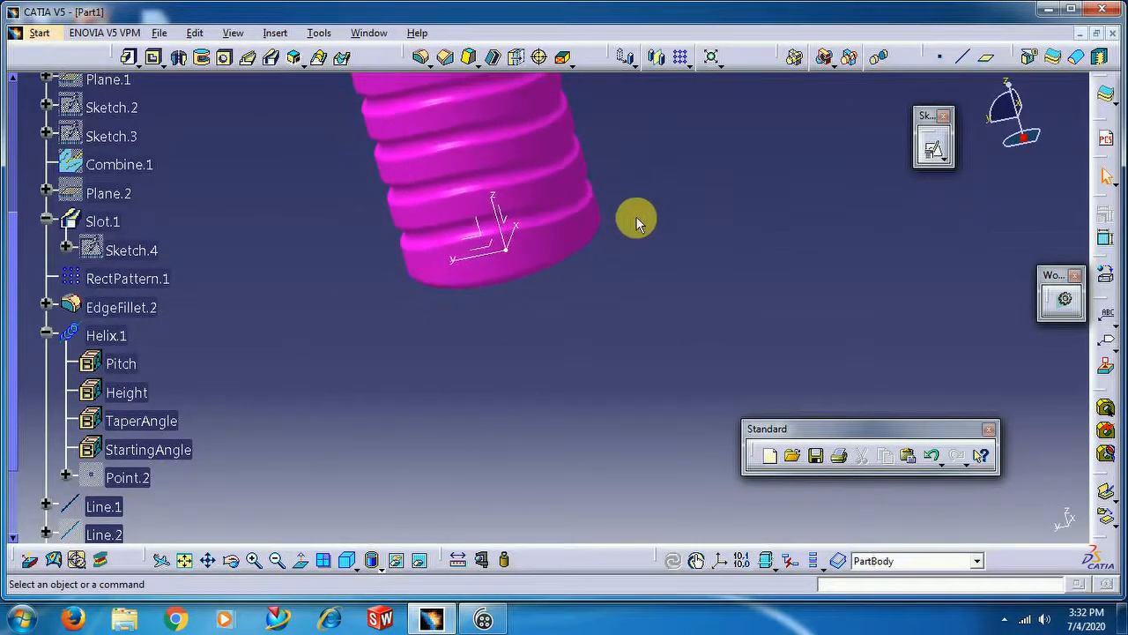
Start a positioned sketch on the absolute axis system's YZ plane at the bottle's base
middle_drag(493, 179, 597, 300)
middle_drag(363, 234, 705, 323)
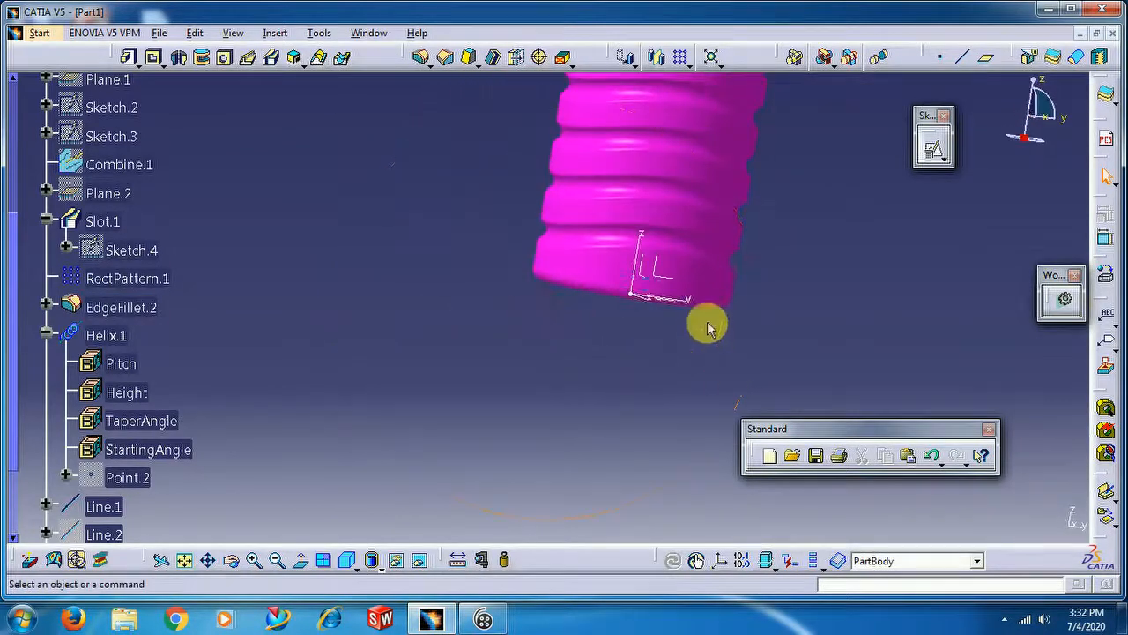
click(935, 147)
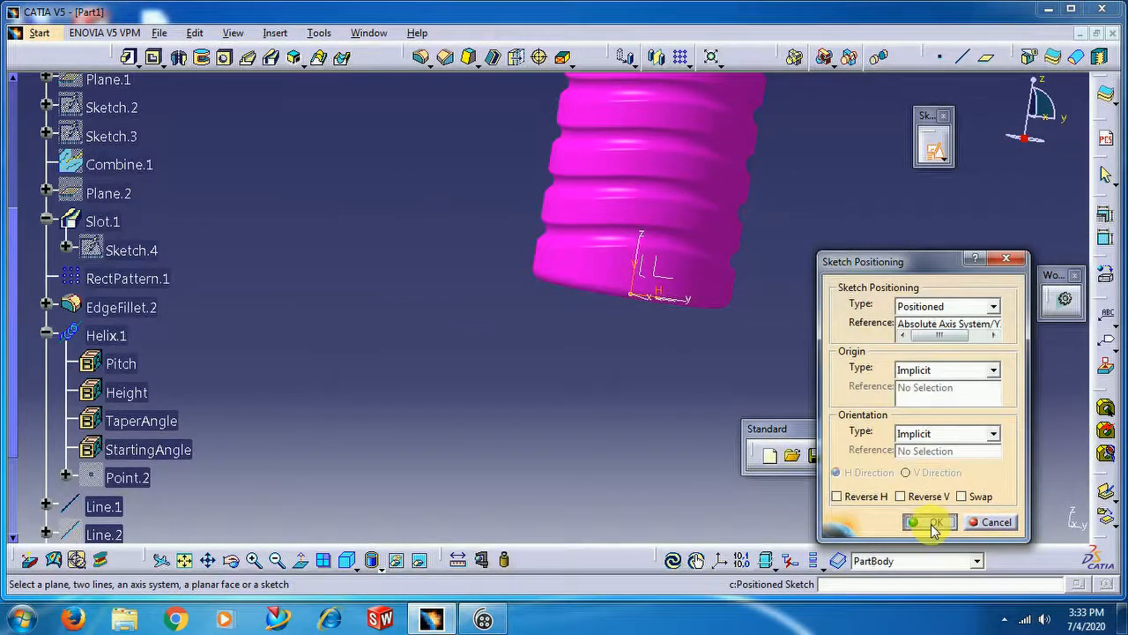
click(934, 523)
mouse_move(670, 312)
middle_down()
mouse_move(646, 386)
mouse_move(659, 348)
mouse_move(804, 291)
middle_up()
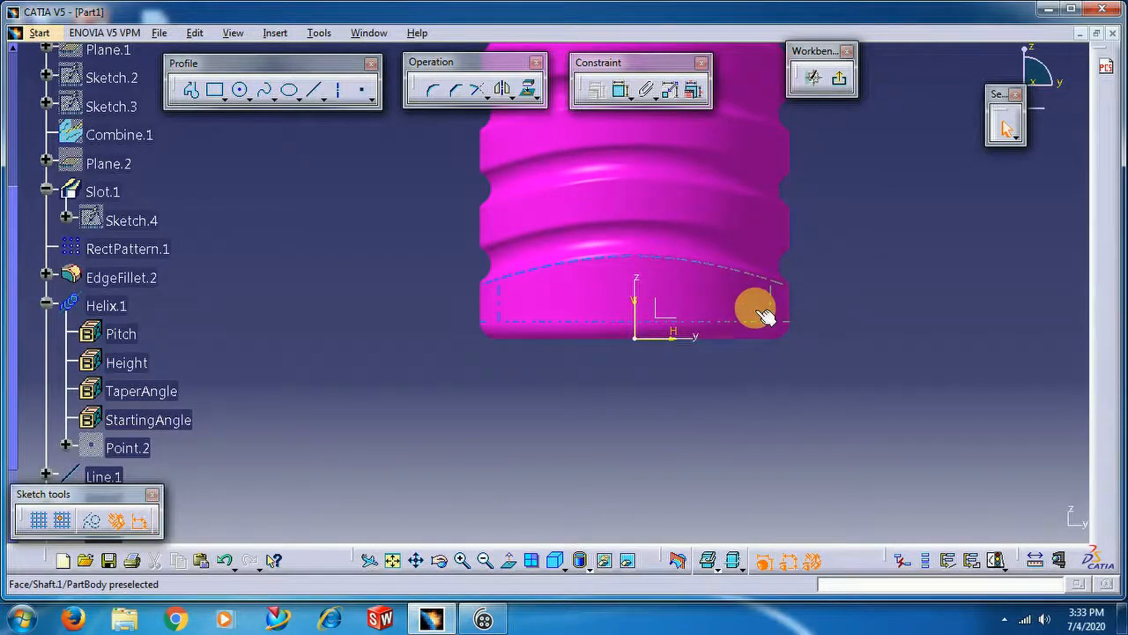
Draw a closed right triangle about 19 mm wide and 17 mm high and shift it over the base's lower outer corner
click(192, 89)
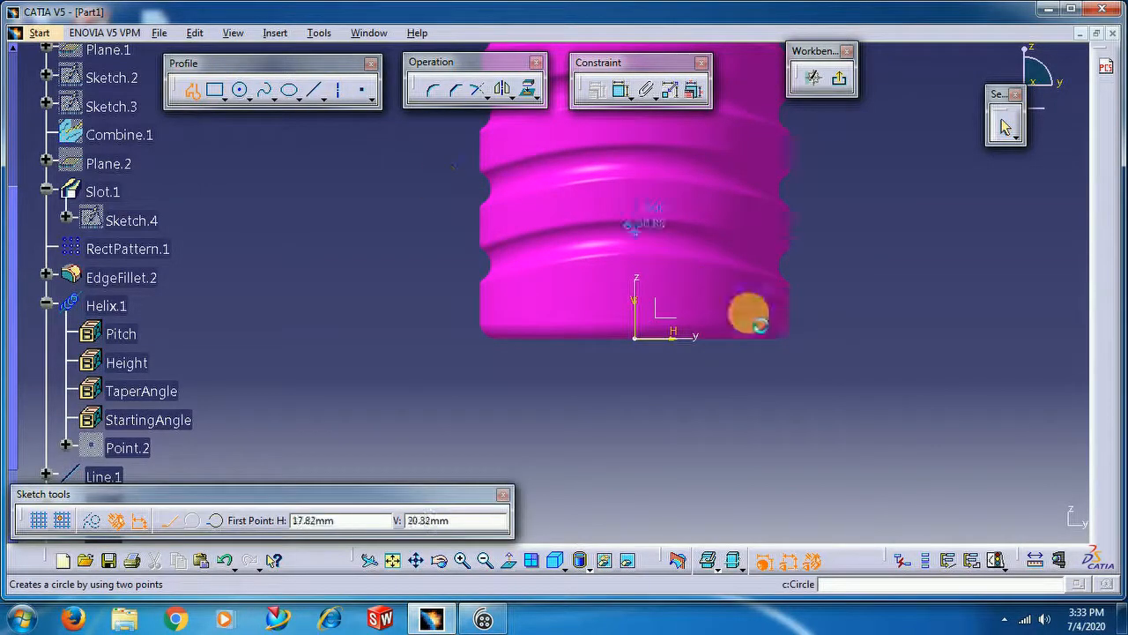
click(808, 349)
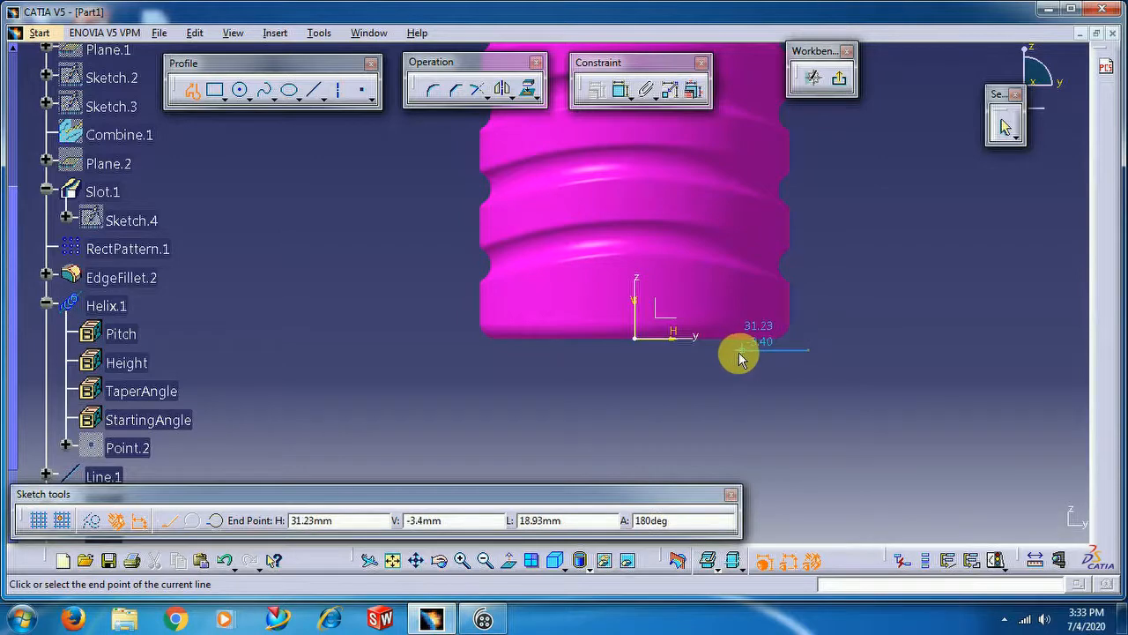
click(740, 351)
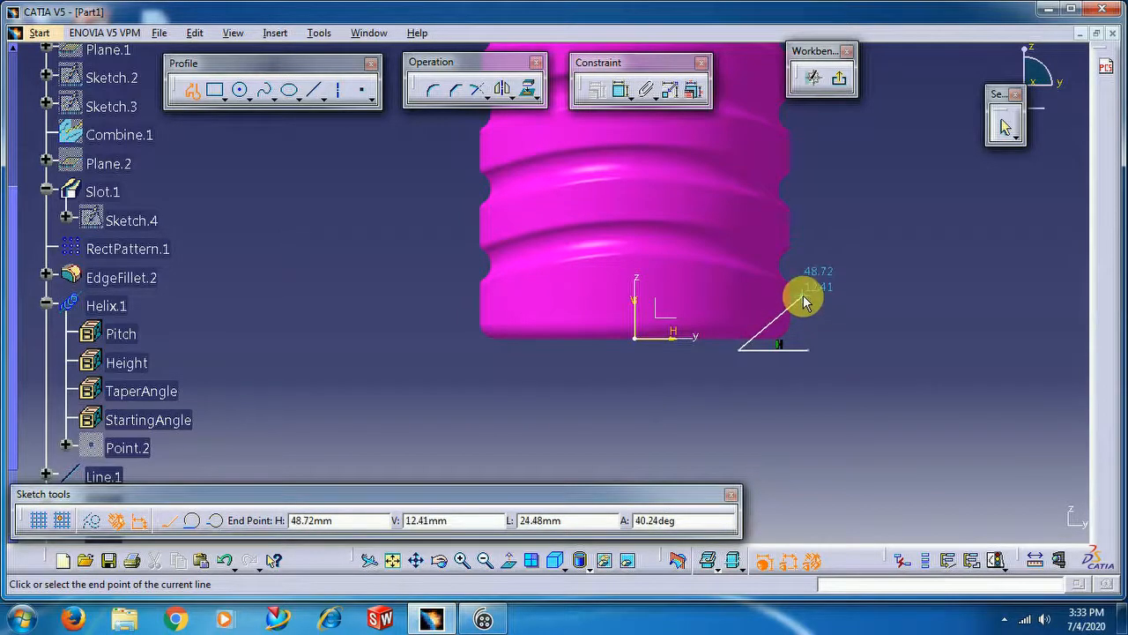
click(808, 294)
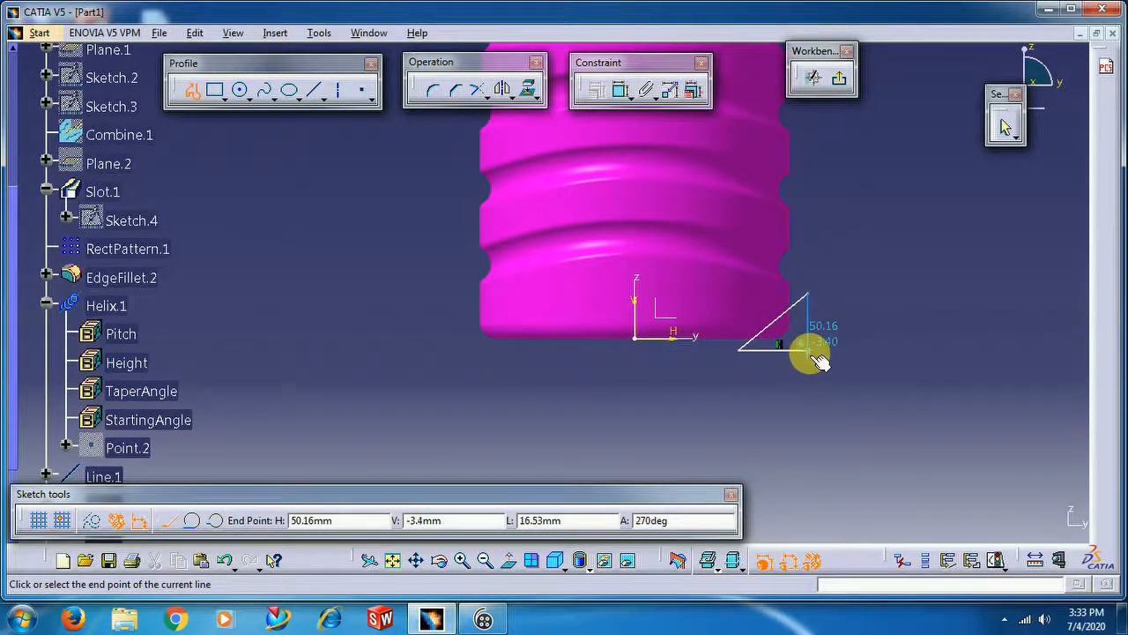
click(808, 350)
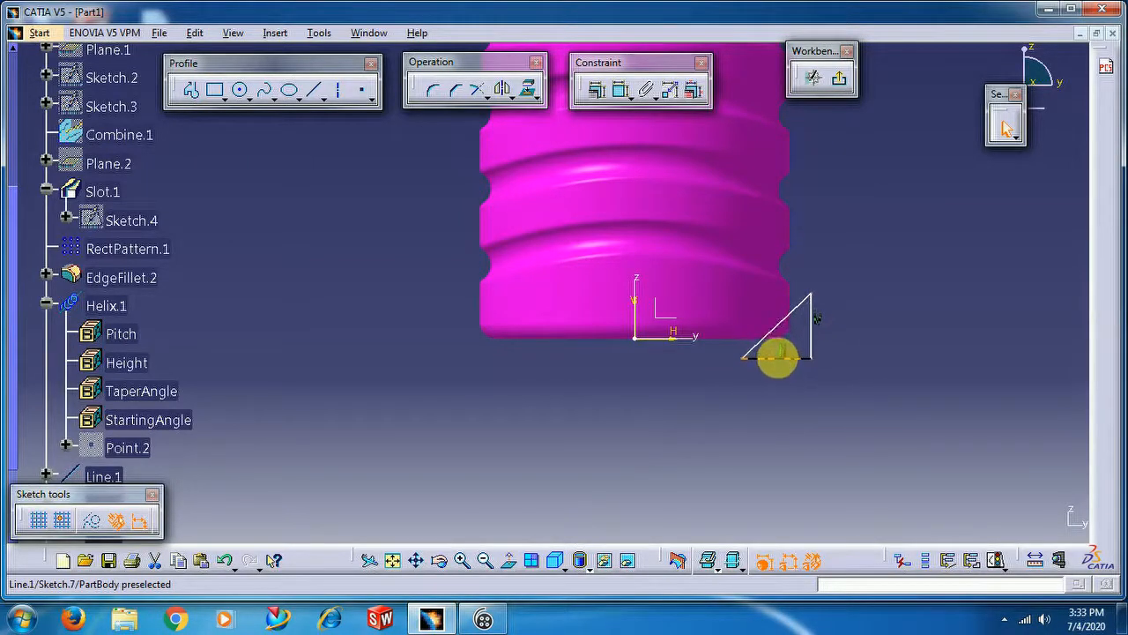
click(784, 359)
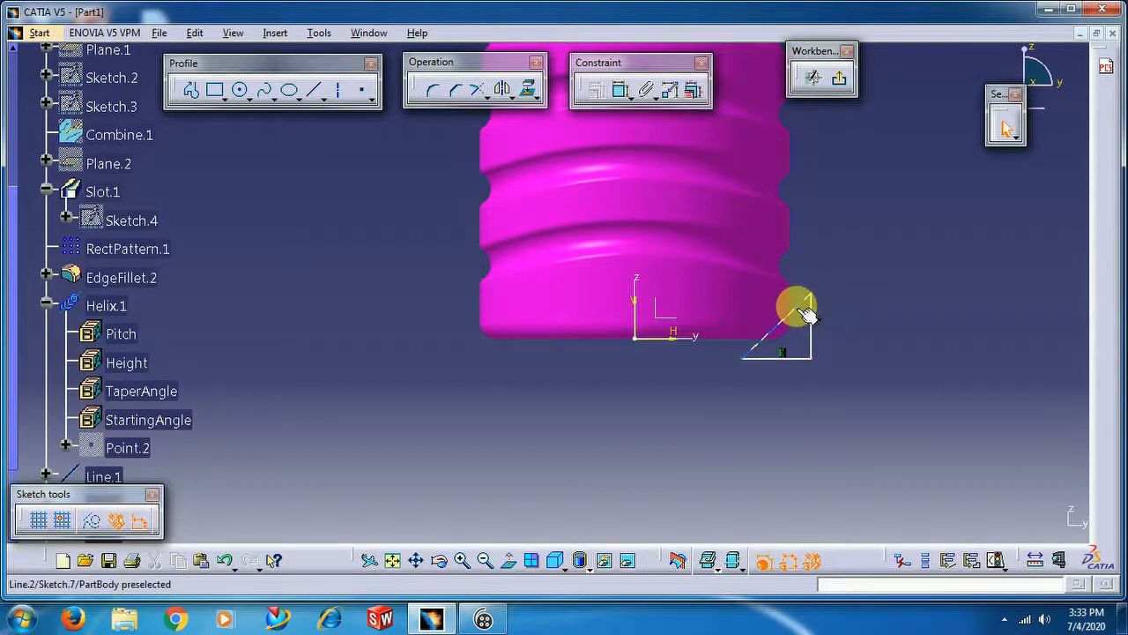
click(856, 290)
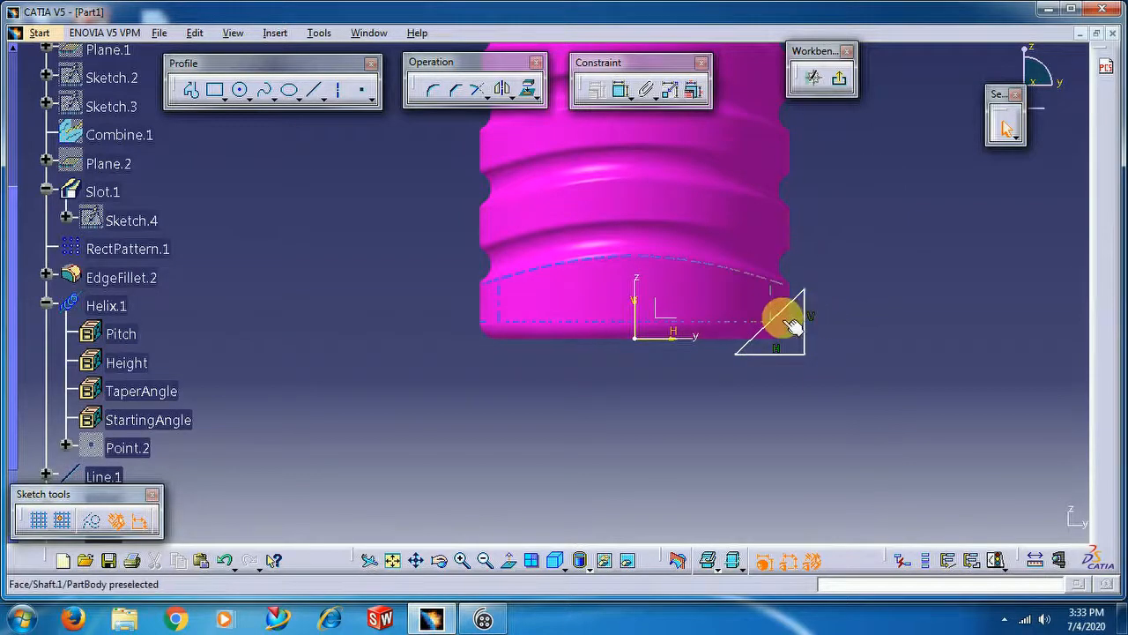
Exit the sketch, insert a new body and move the triangle sketch into it
click(839, 77)
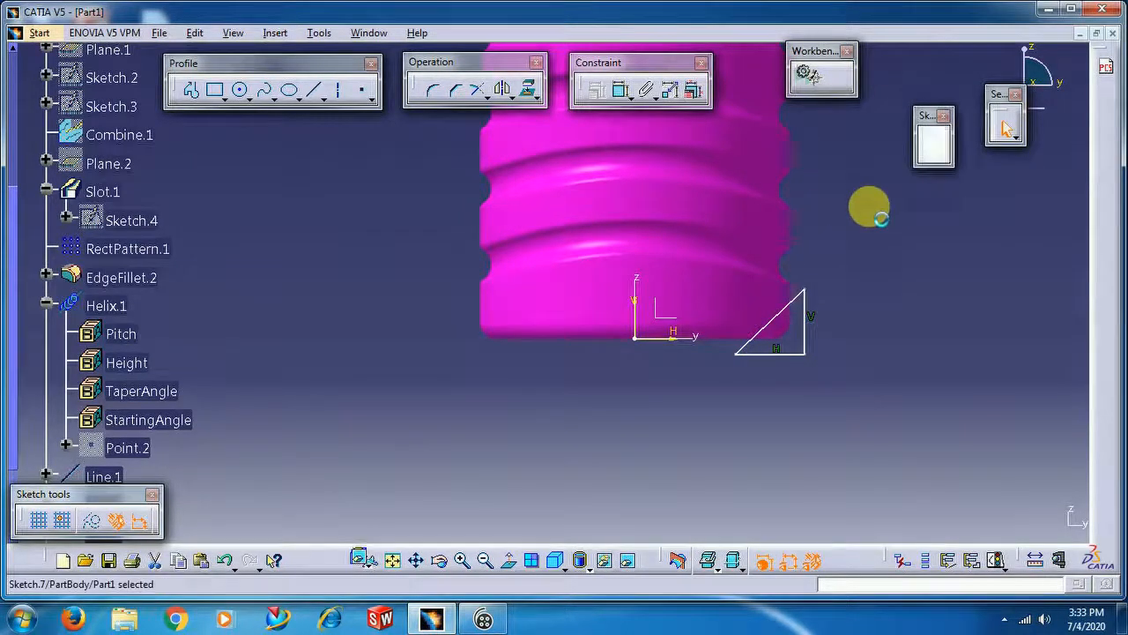
mouse_move(828, 265)
middle_down()
mouse_move(821, 252)
mouse_move(602, 229)
mouse_move(542, 277)
mouse_move(790, 222)
mouse_move(652, 330)
mouse_move(684, 335)
mouse_move(717, 317)
middle_up()
scroll(156, 226, down, 5)
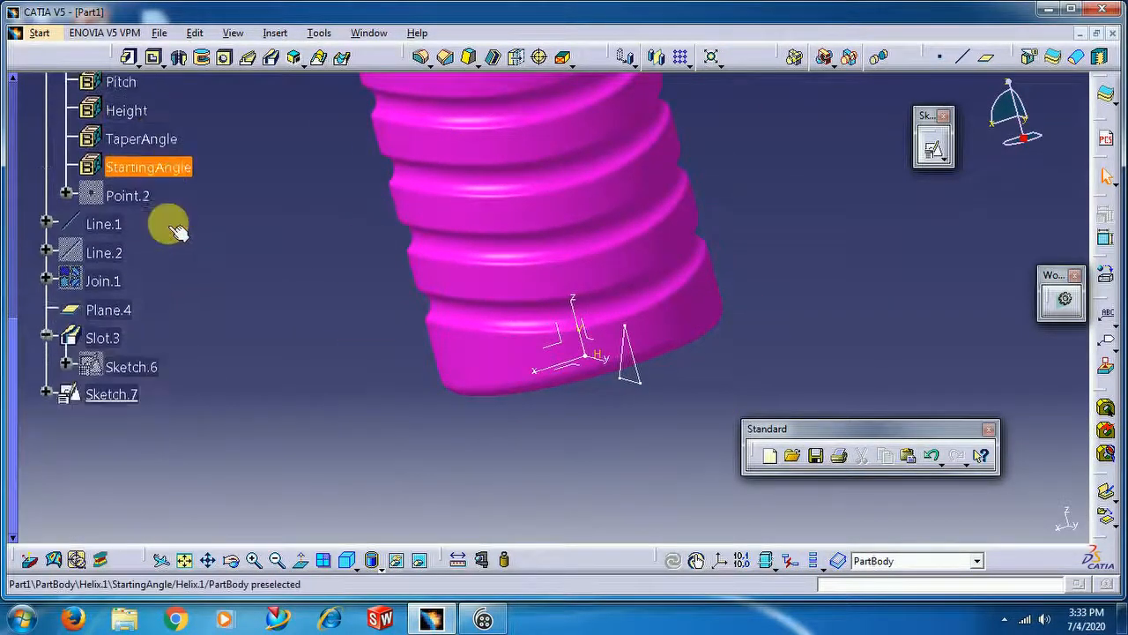
click(275, 35)
click(284, 56)
right_click(114, 301)
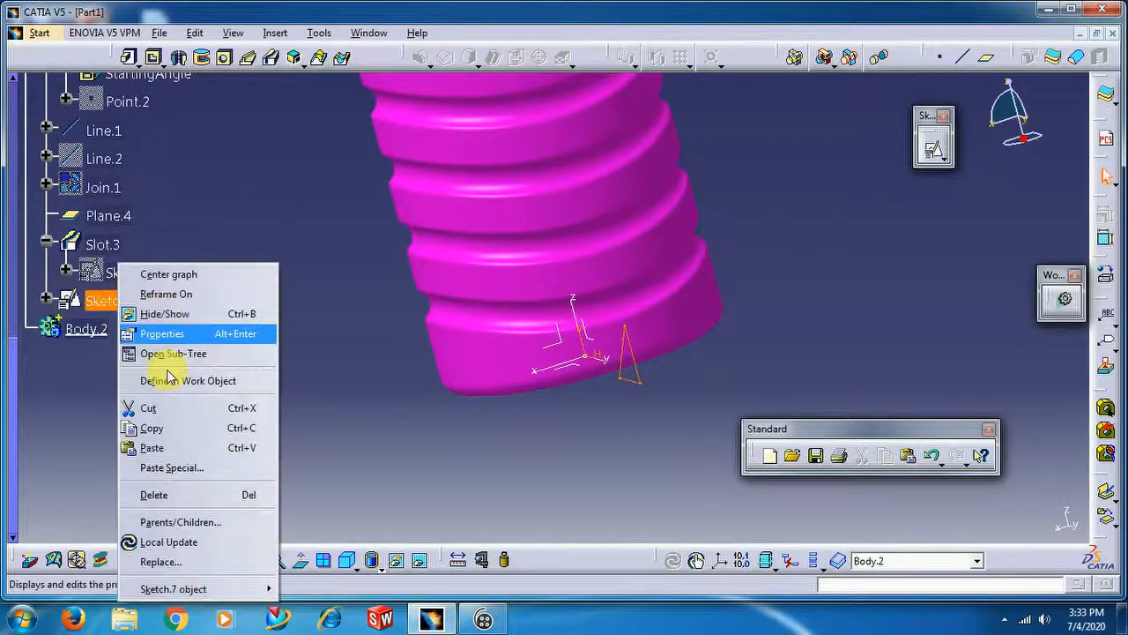
click(163, 408)
right_click(93, 304)
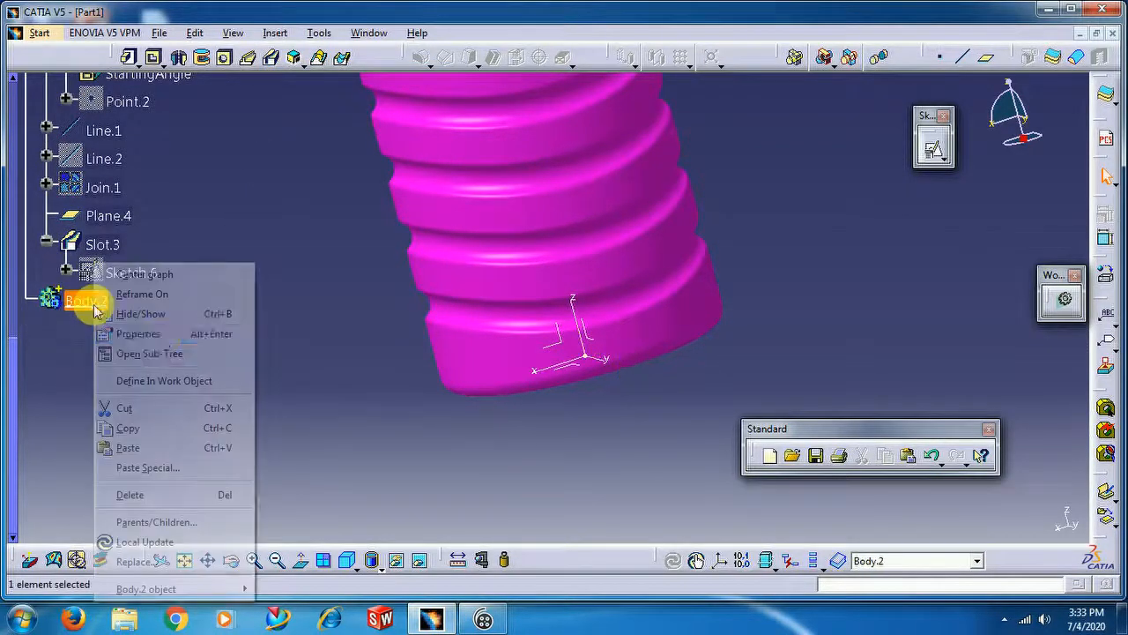
click(158, 447)
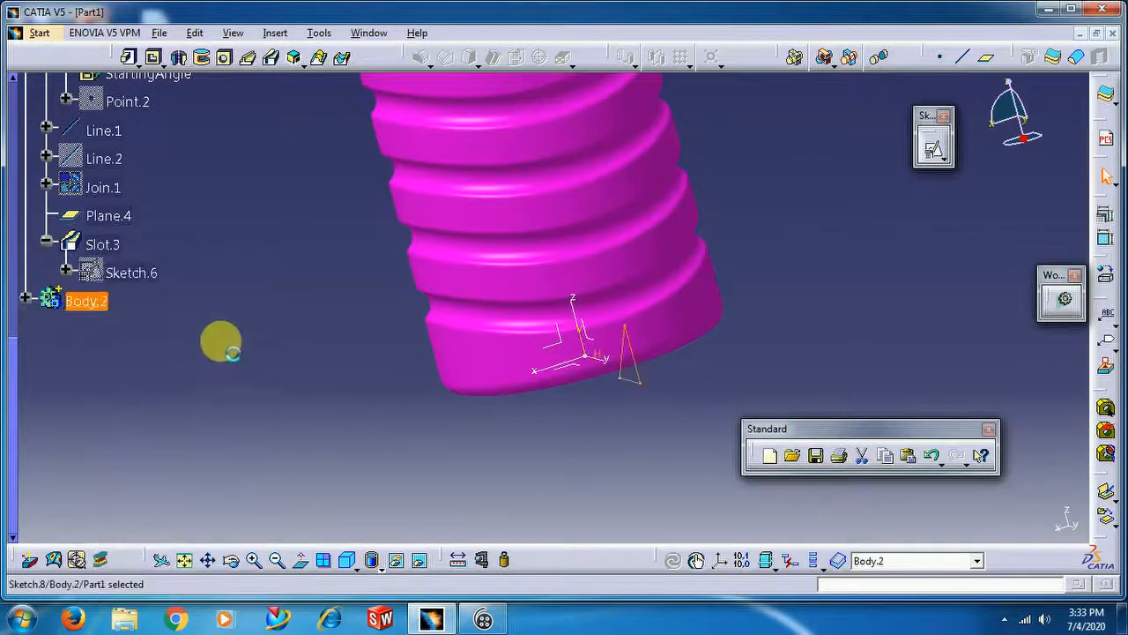
click(26, 300)
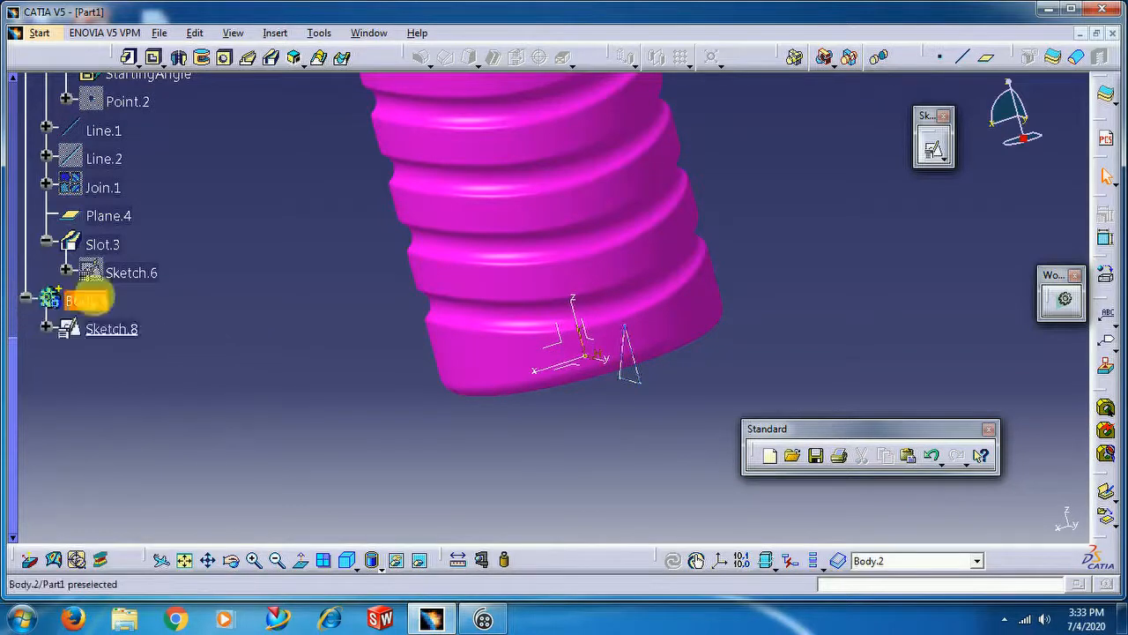
Pad the triangle sketch in the new body by 4 mm with mirrored extent
click(130, 58)
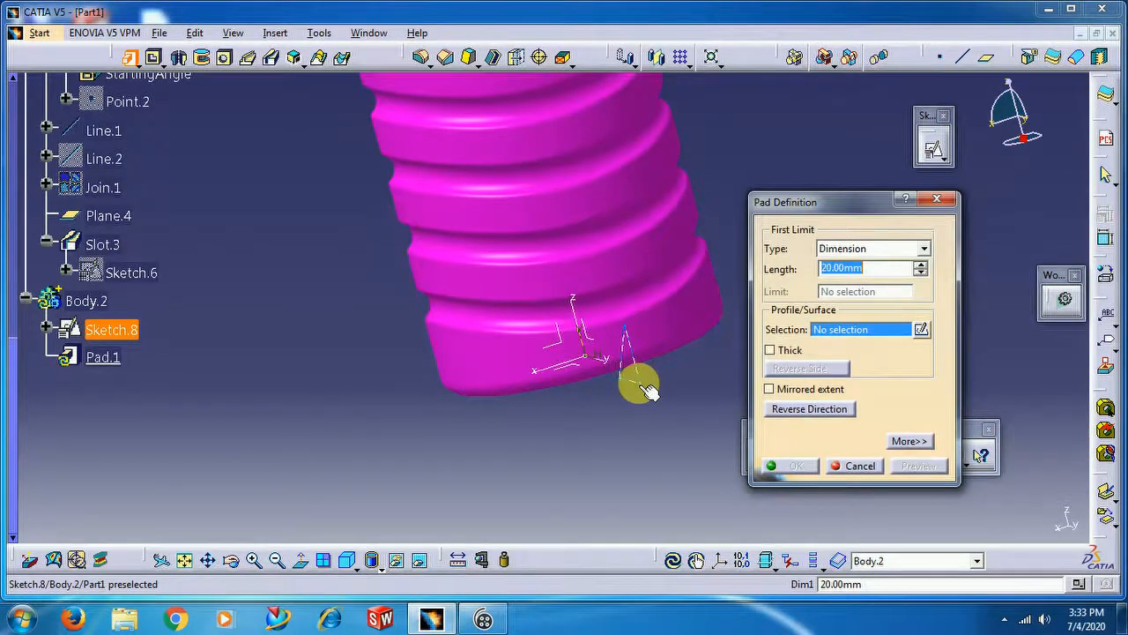
click(648, 390)
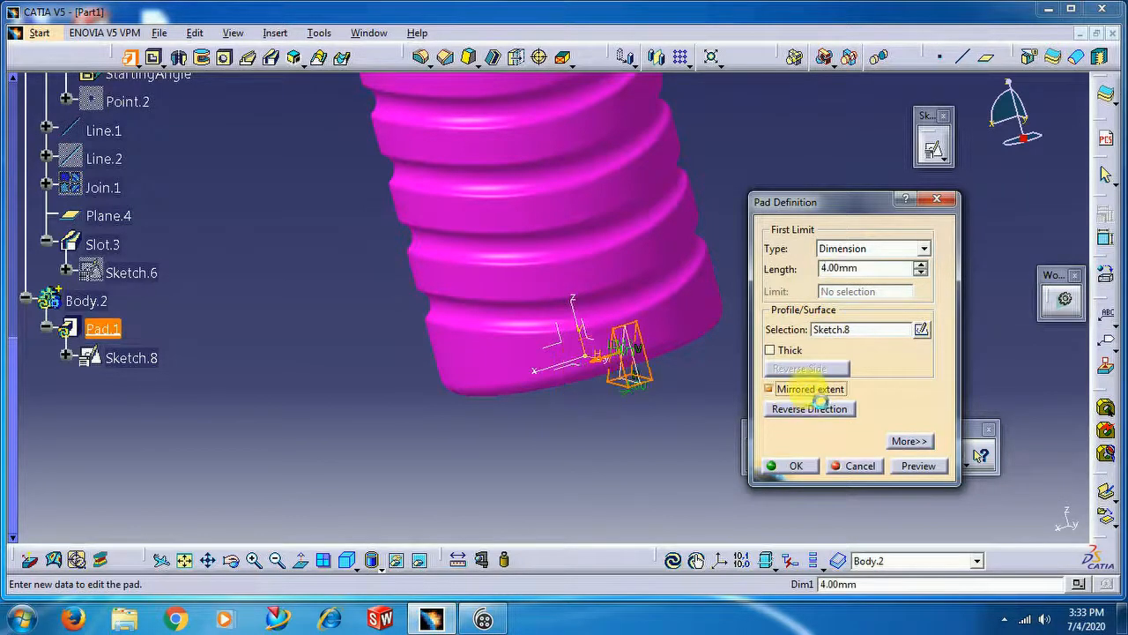
click(796, 465)
middle_drag(675, 408, 616, 340)
Set the triangular pad's length to 6 mm, keeping the mirrored extent
double_click(98, 328)
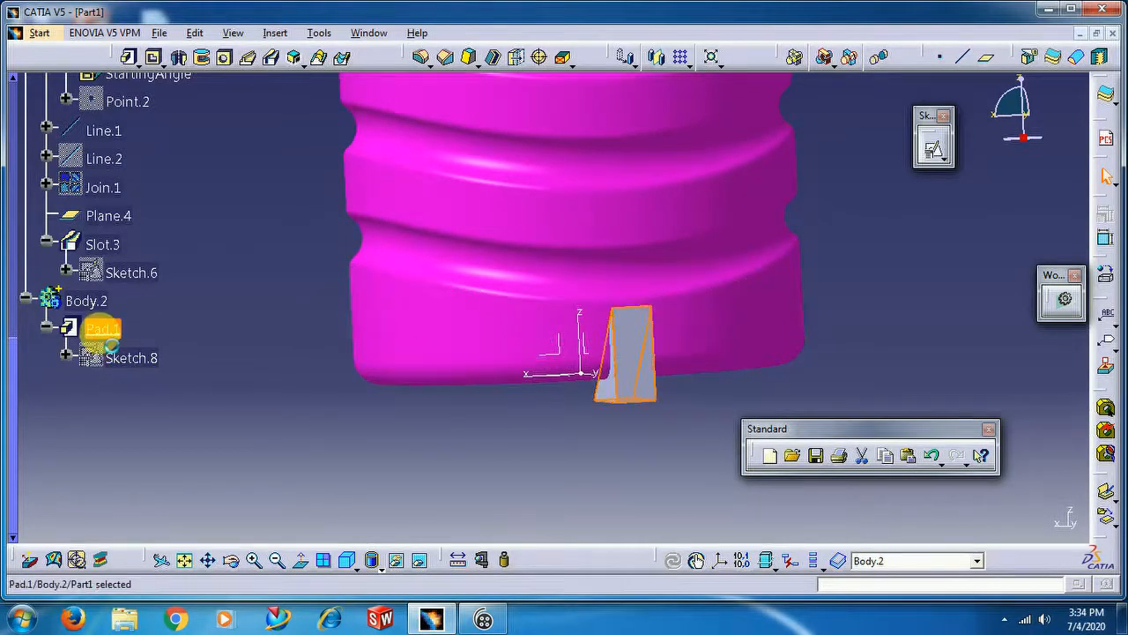
text(6)
key(Return)
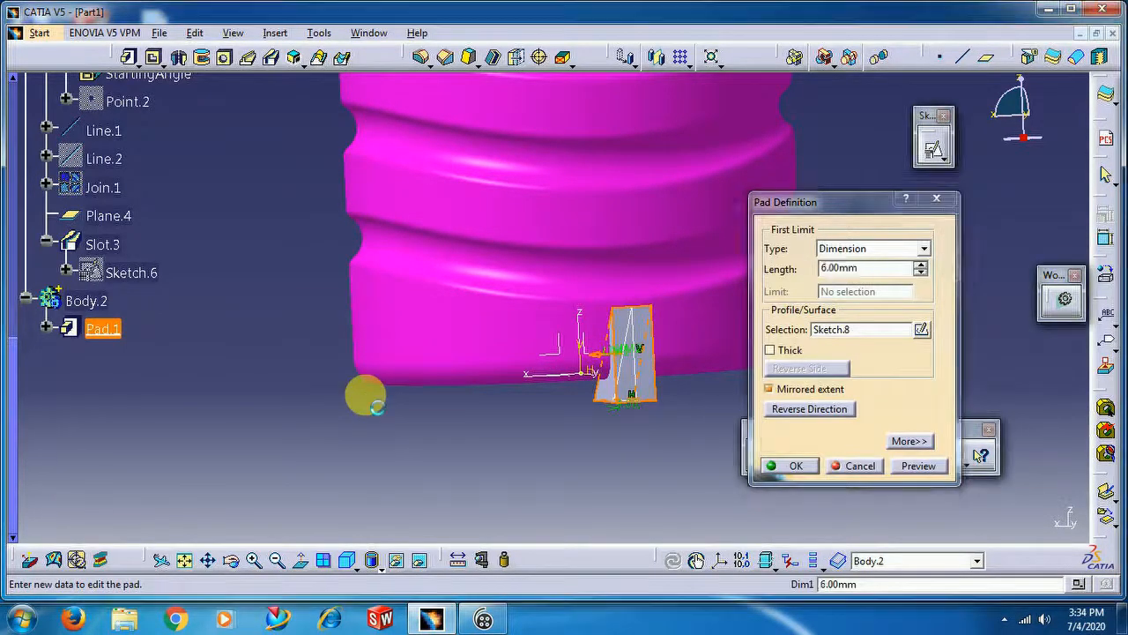
click(575, 448)
mouse_move(630, 455)
middle_down()
mouse_move(649, 458)
mouse_move(617, 461)
middle_up()
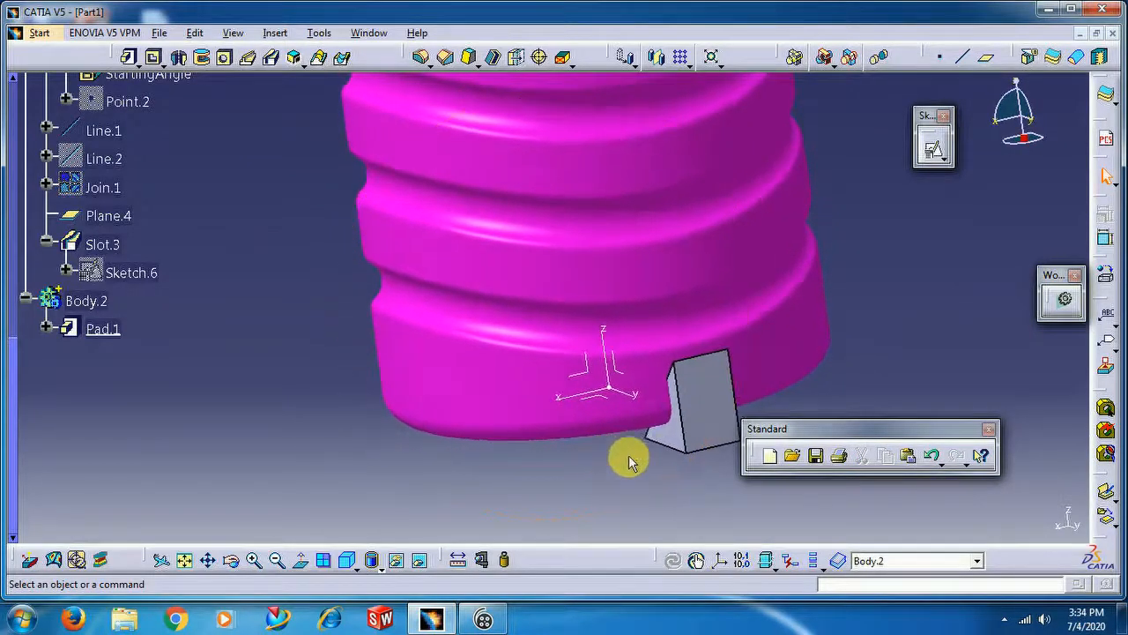
double_click(103, 328)
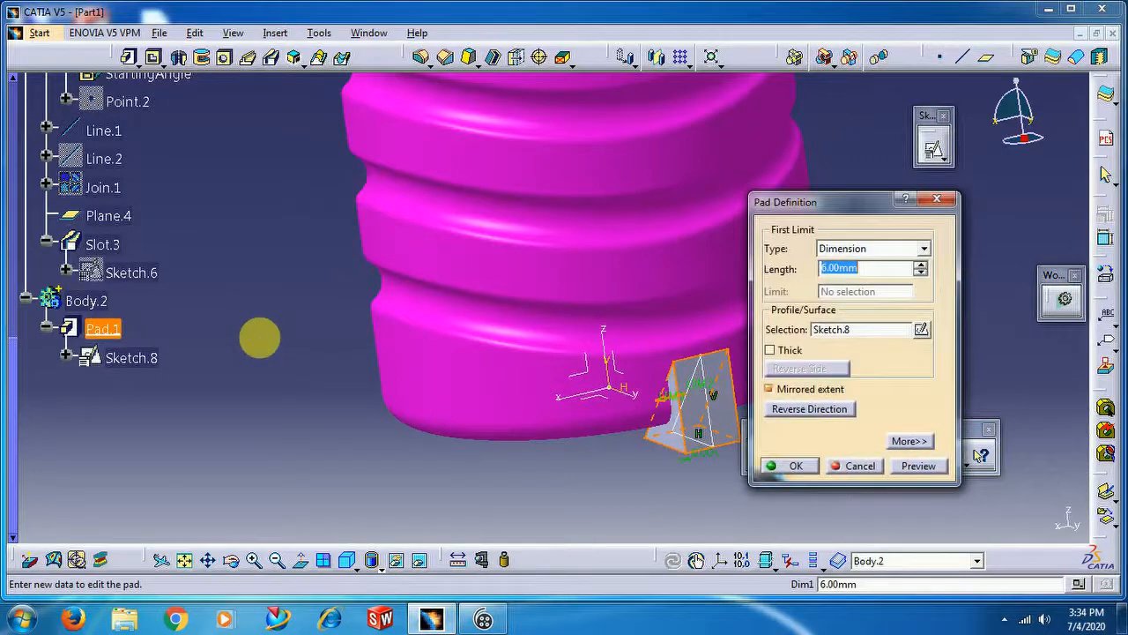
click(774, 465)
Draft the triangular pad's two side faces by 15 degrees, using its sloped face as the neutral element
middle_drag(554, 455, 513, 484)
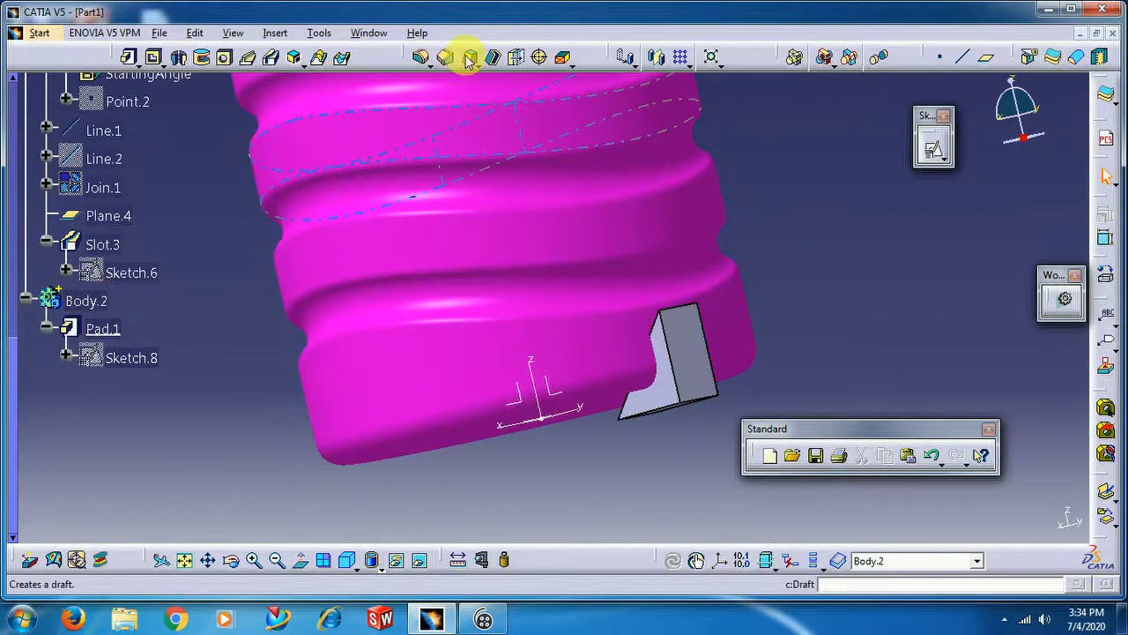
click(670, 375)
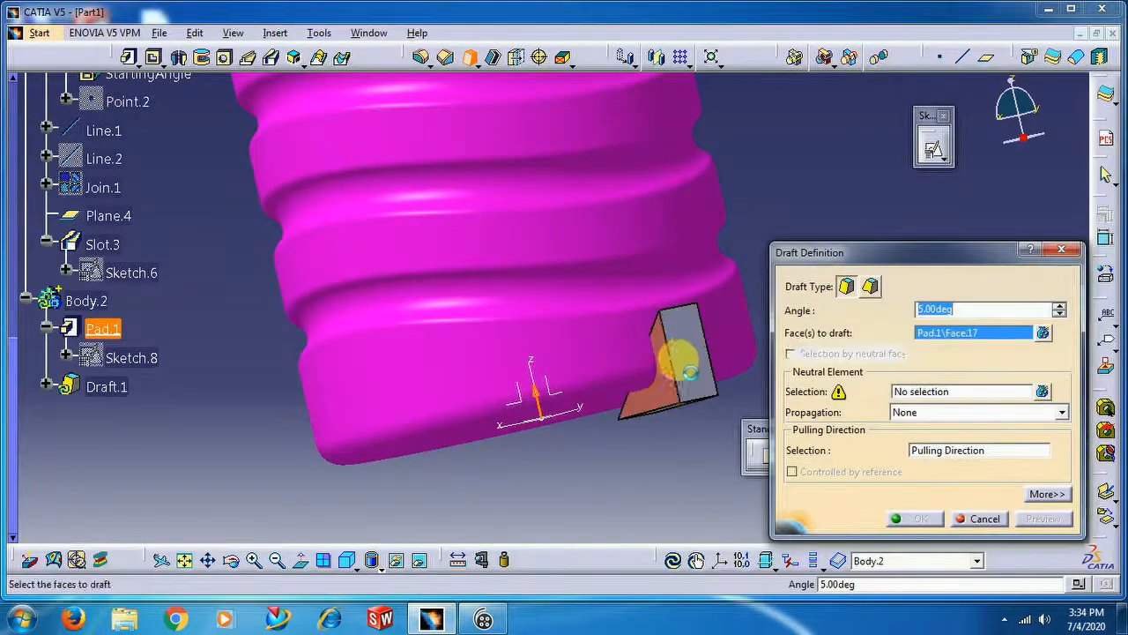
middle_drag(650, 370, 491, 430)
click(492, 430)
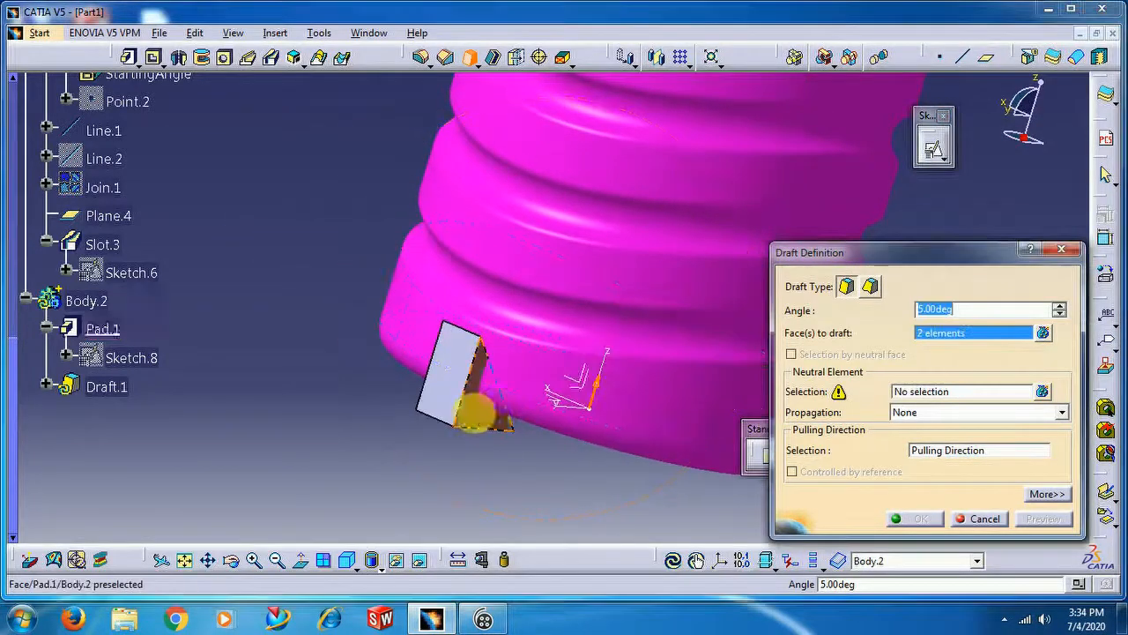
click(912, 391)
middle_drag(746, 262, 837, 335)
click(359, 407)
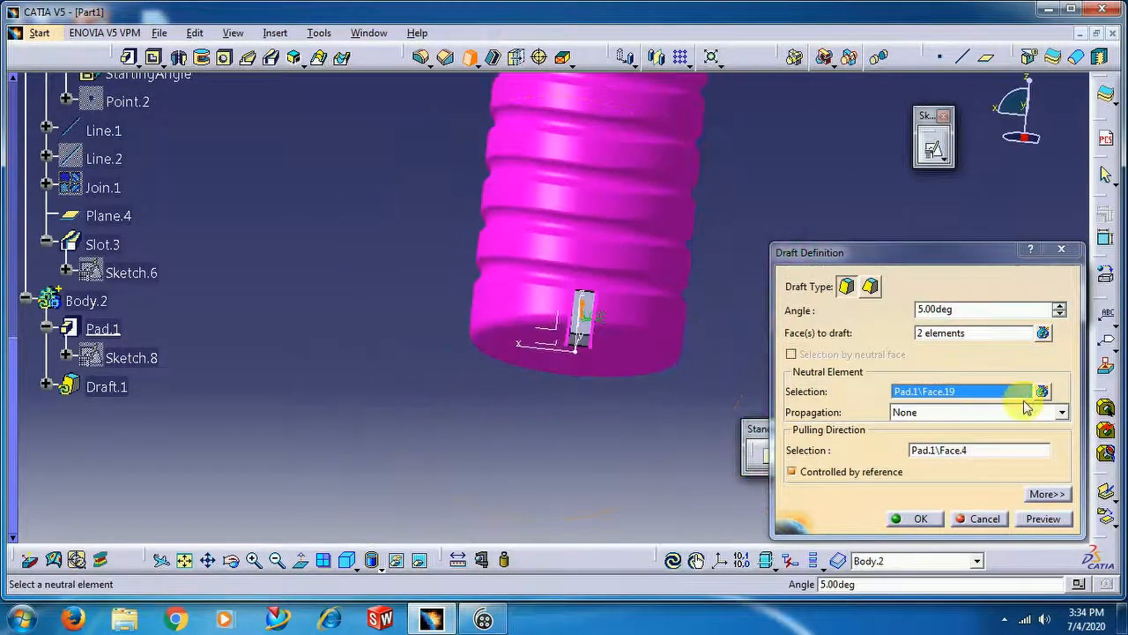
click(1044, 518)
mouse_move(667, 444)
middle_down()
mouse_move(617, 423)
mouse_move(629, 305)
mouse_move(640, 361)
mouse_move(693, 285)
mouse_move(722, 291)
middle_up()
drag(972, 310, 946, 324)
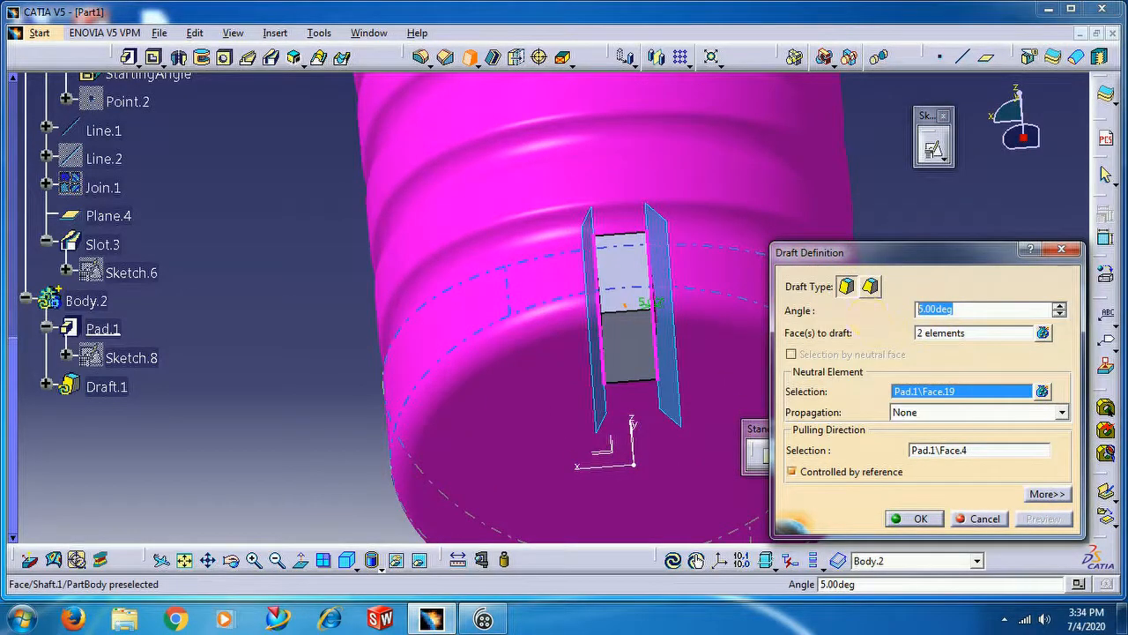
click(921, 518)
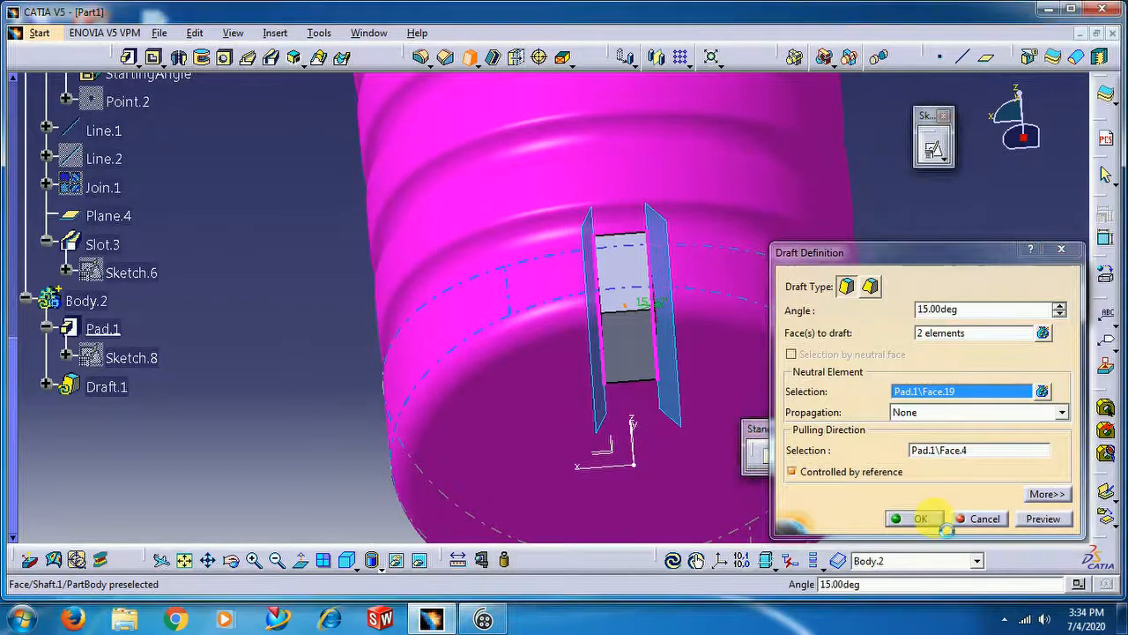
click(928, 296)
Apply a tritangent fillet between the pad's two drafted side faces, removing the sloped face between them
middle_drag(606, 253, 418, 316)
middle_drag(262, 317, 623, 453)
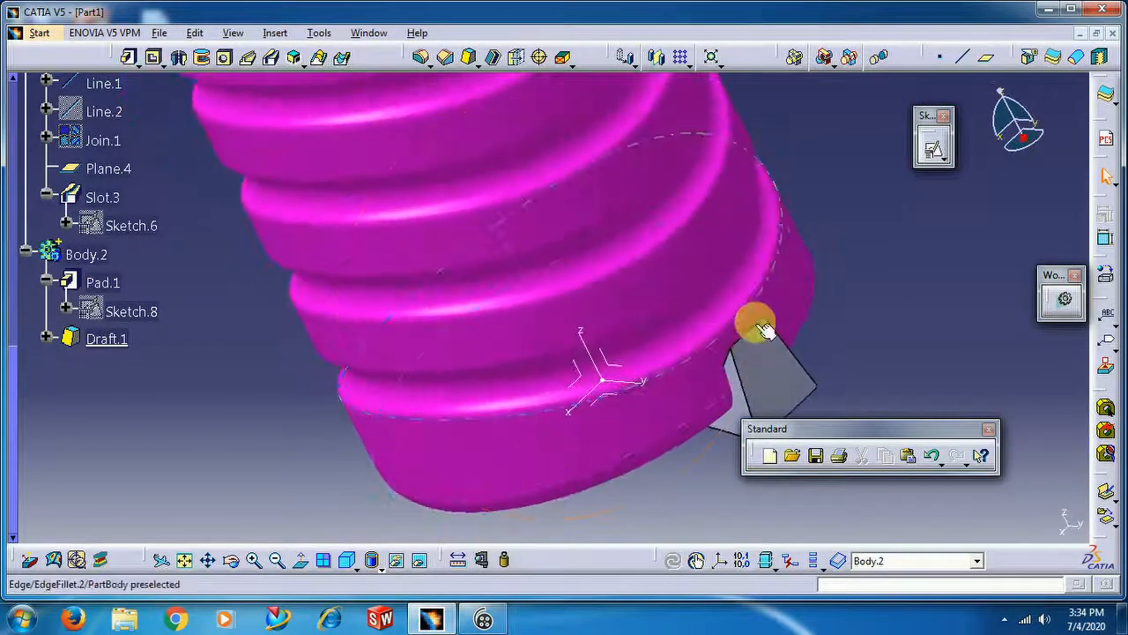
click(430, 67)
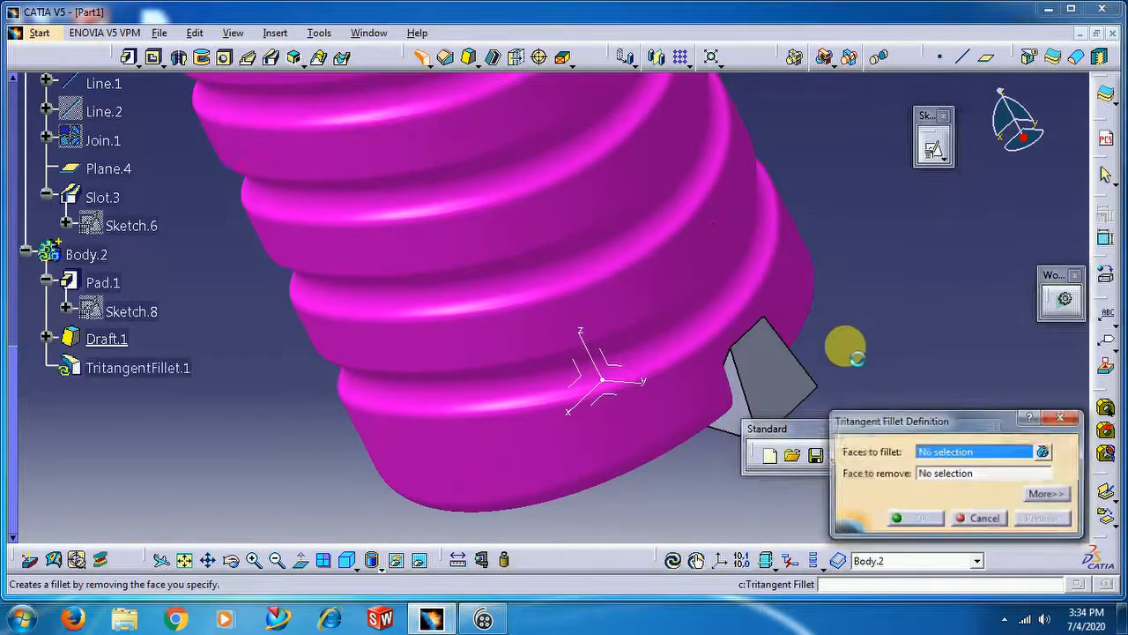
click(747, 425)
middle_drag(831, 285, 465, 385)
click(453, 455)
middle_drag(489, 284, 593, 372)
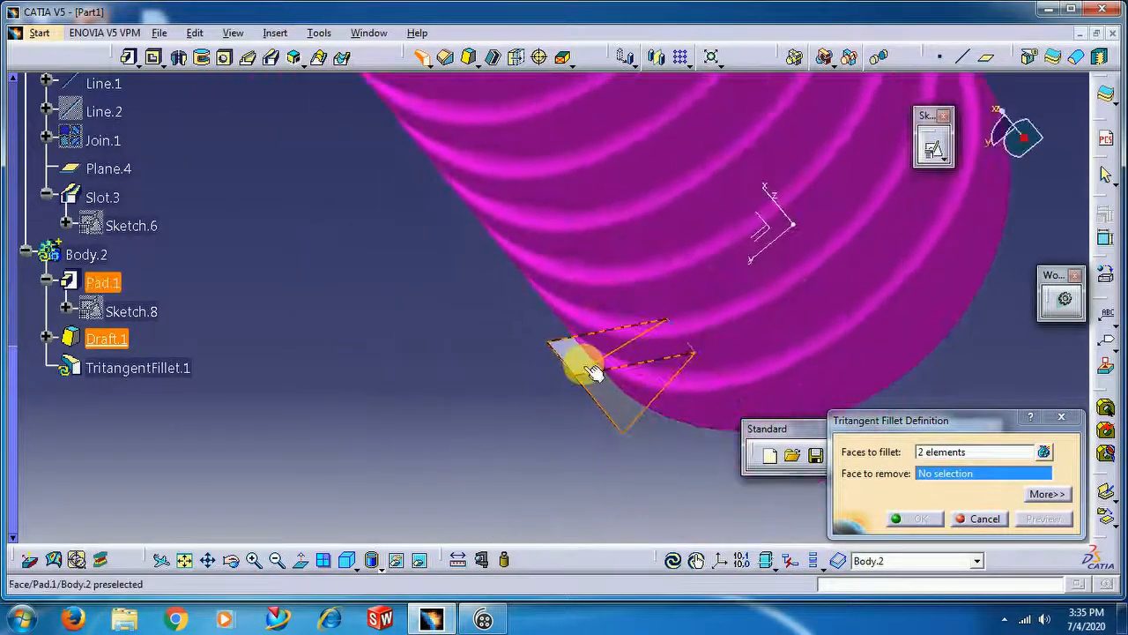
click(590, 368)
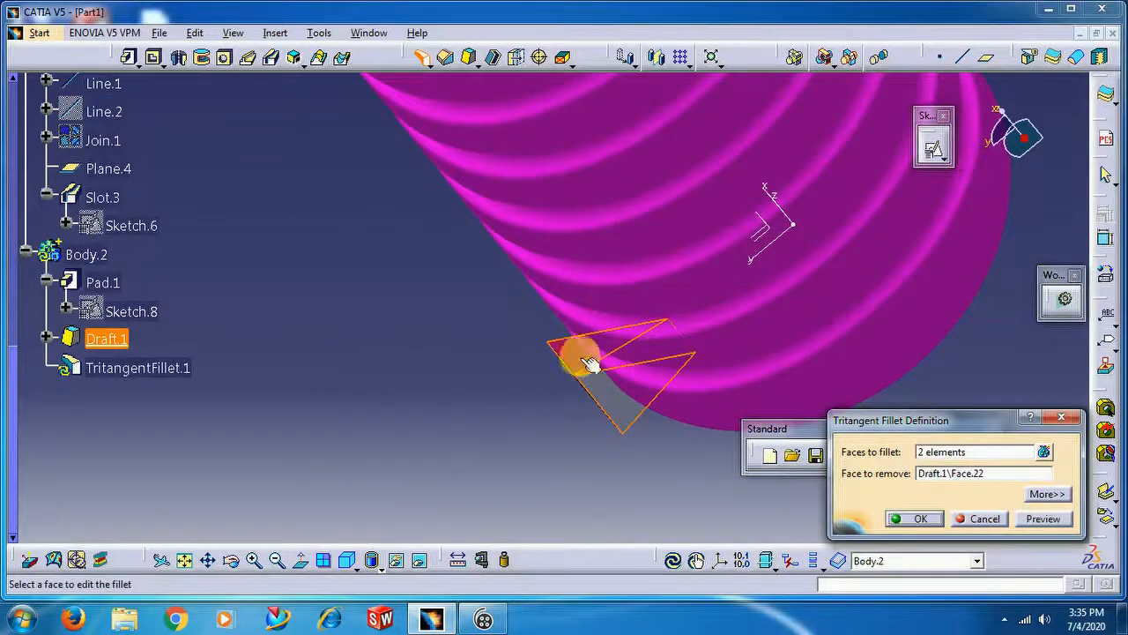
click(917, 519)
Start a circular pattern of the current solid in Body.2 with the bottle's Z axis as the reference element
middle_drag(378, 428, 499, 408)
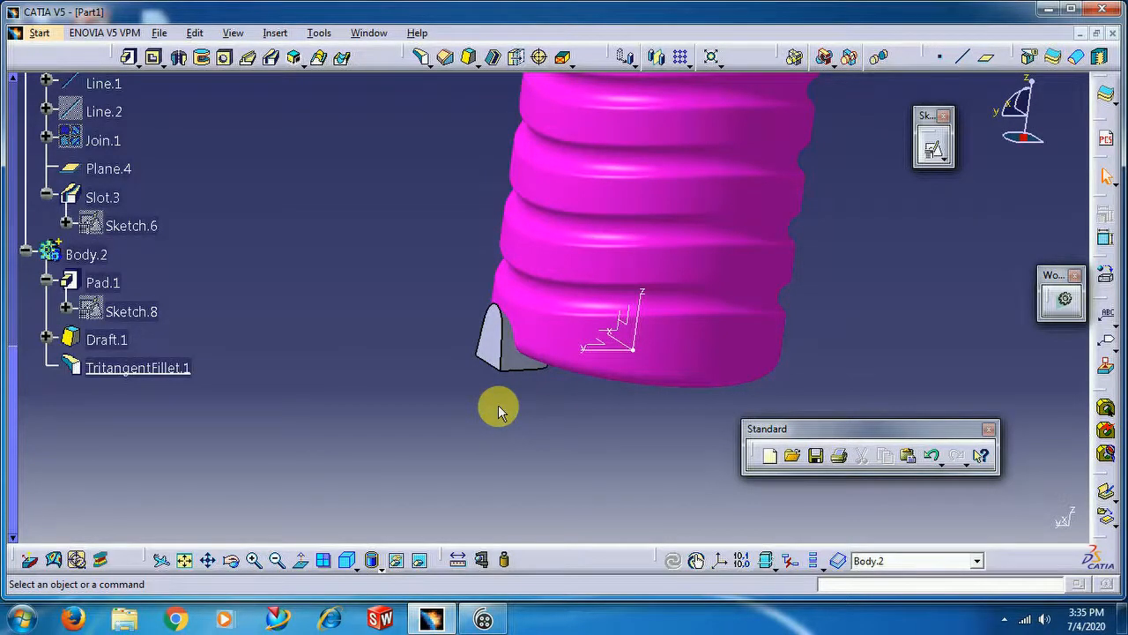
middle_drag(498, 404, 749, 324)
middle_drag(689, 236, 589, 220)
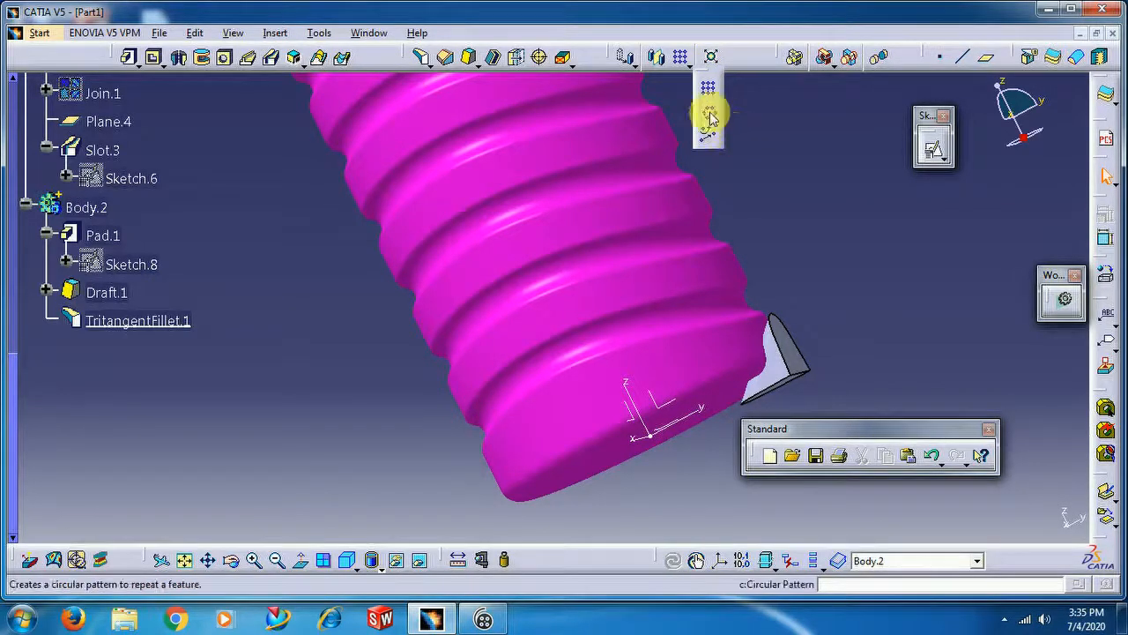
click(710, 117)
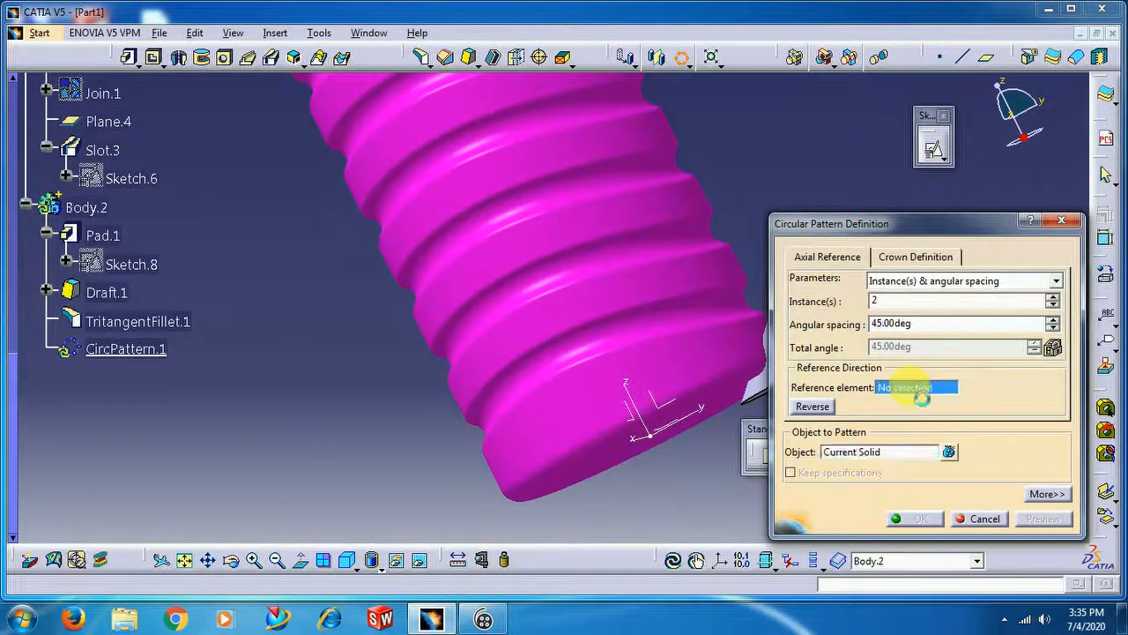
middle_drag(705, 433, 620, 320)
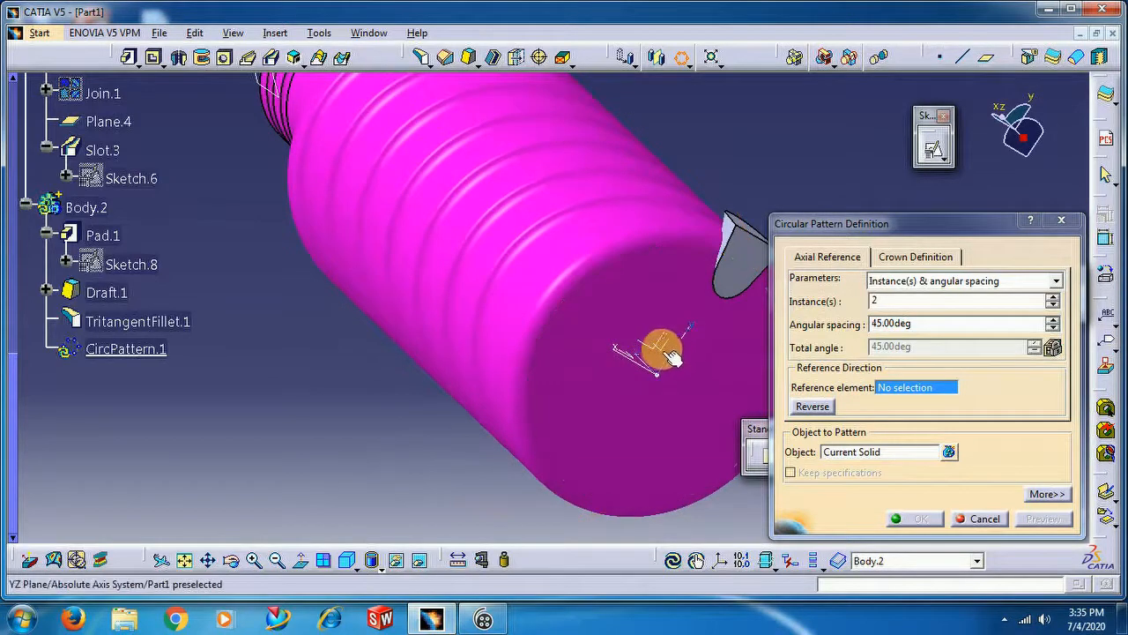
click(646, 368)
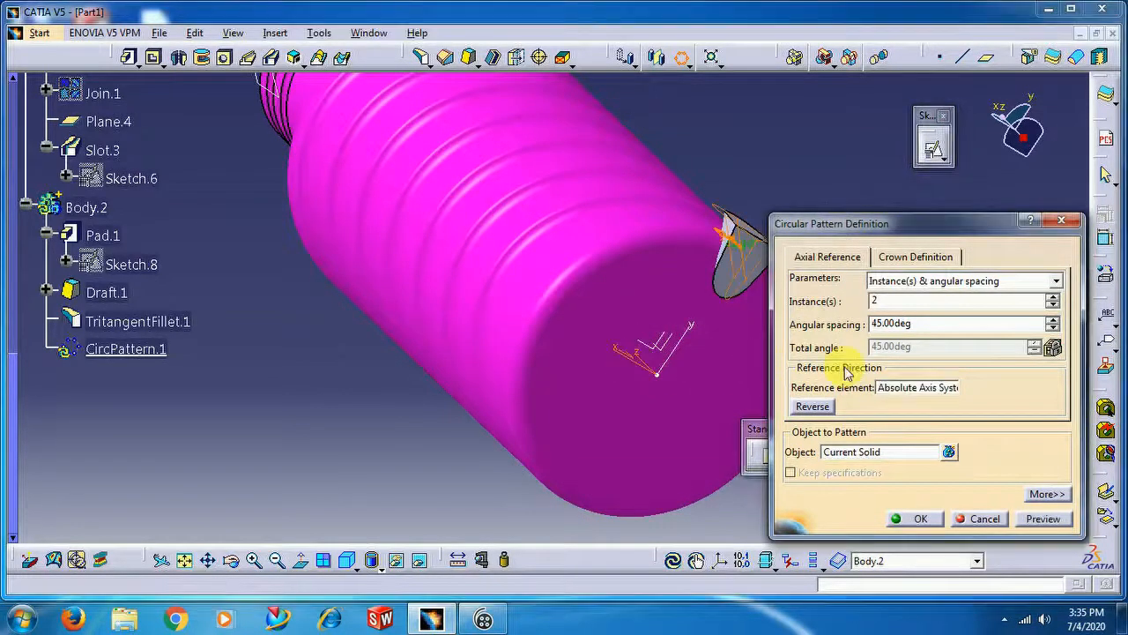
click(1053, 297)
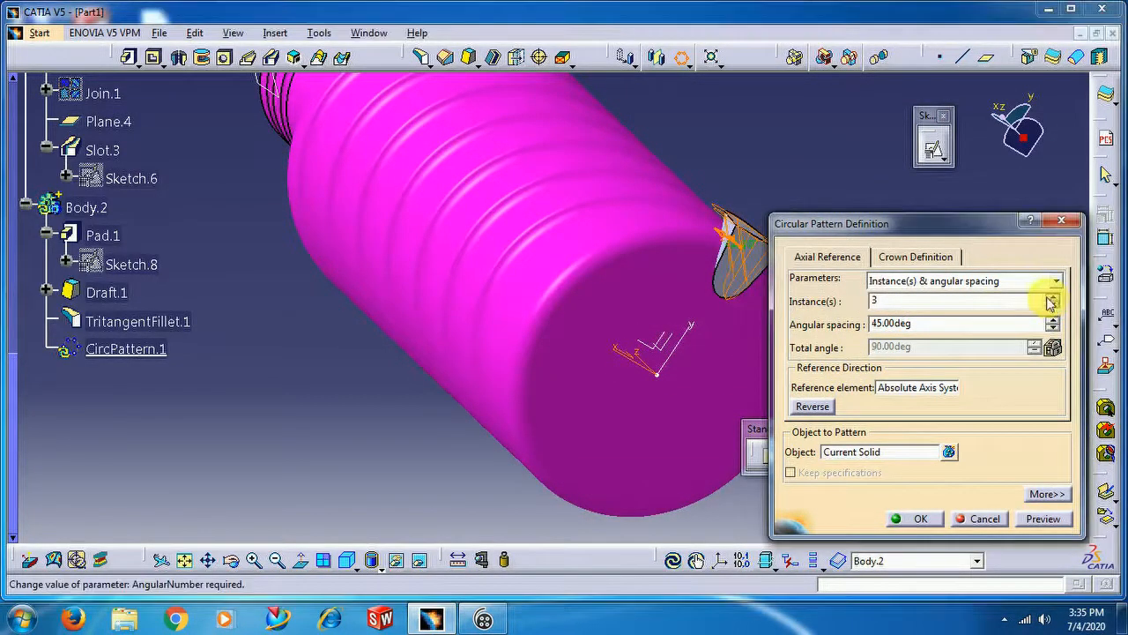
middle_drag(675, 222, 509, 291)
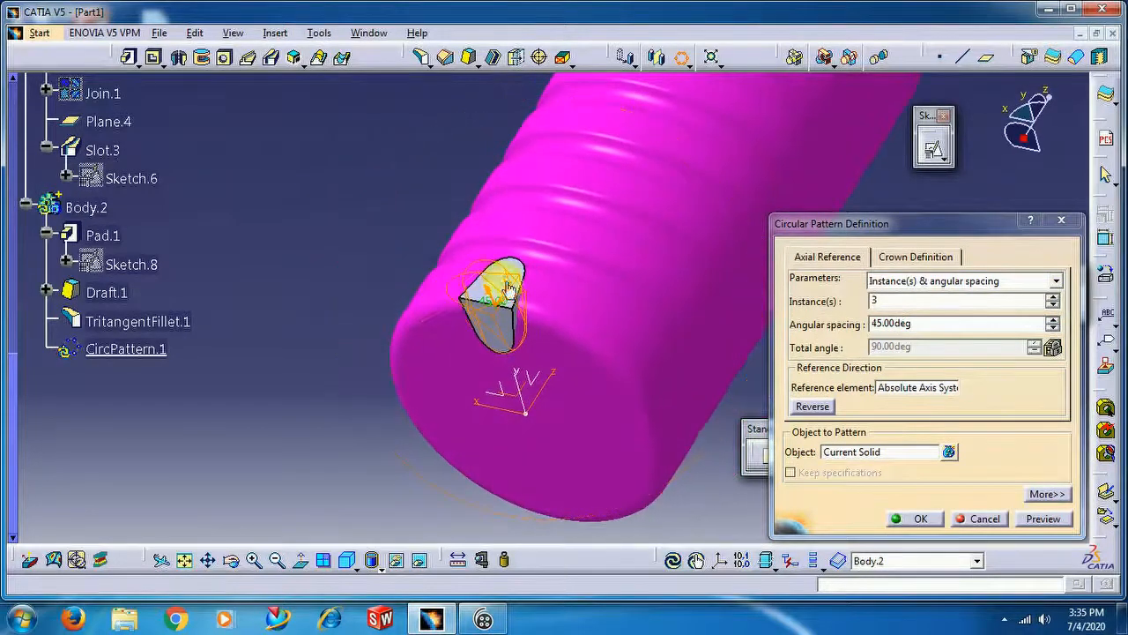
click(897, 388)
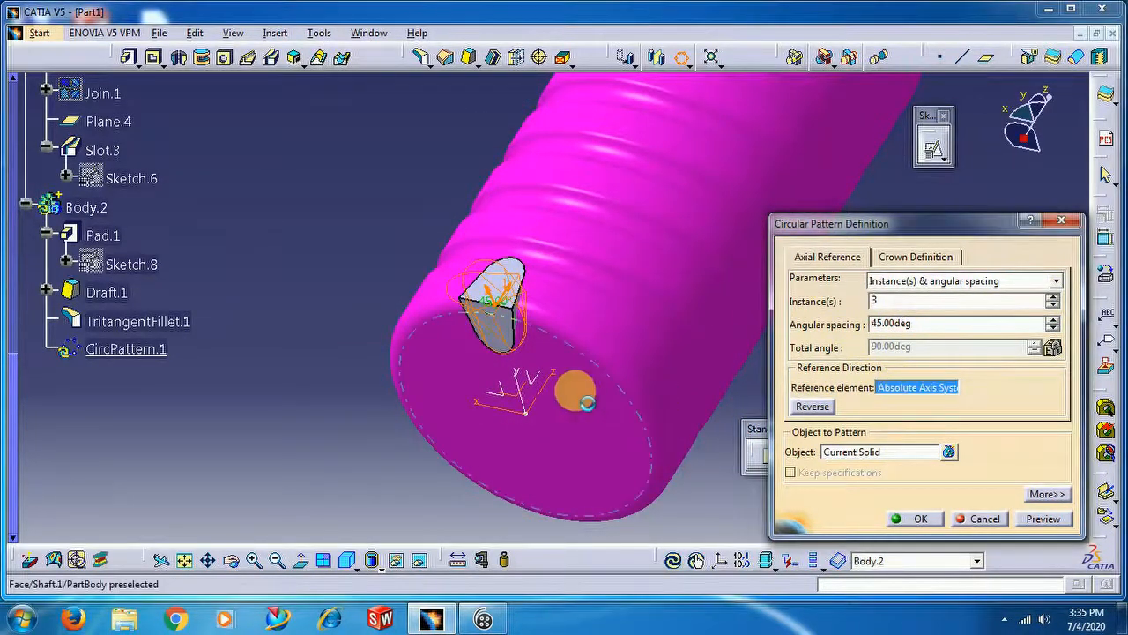
click(546, 398)
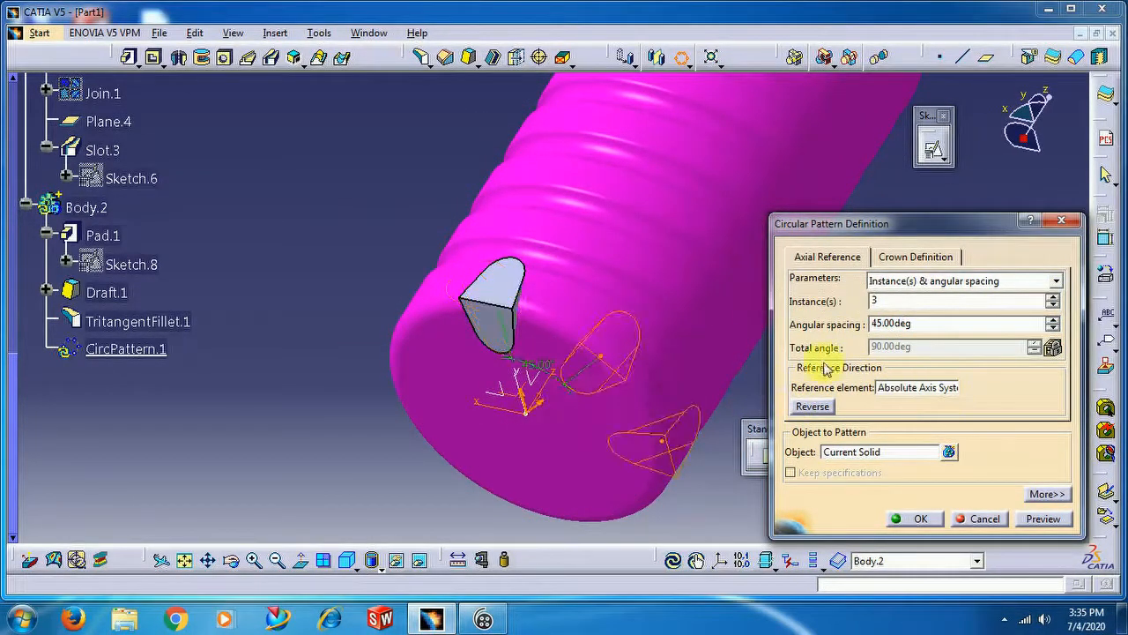
Set the circular pattern to 6 instances spaced evenly around the full circle and create it
middle_drag(594, 239, 794, 255)
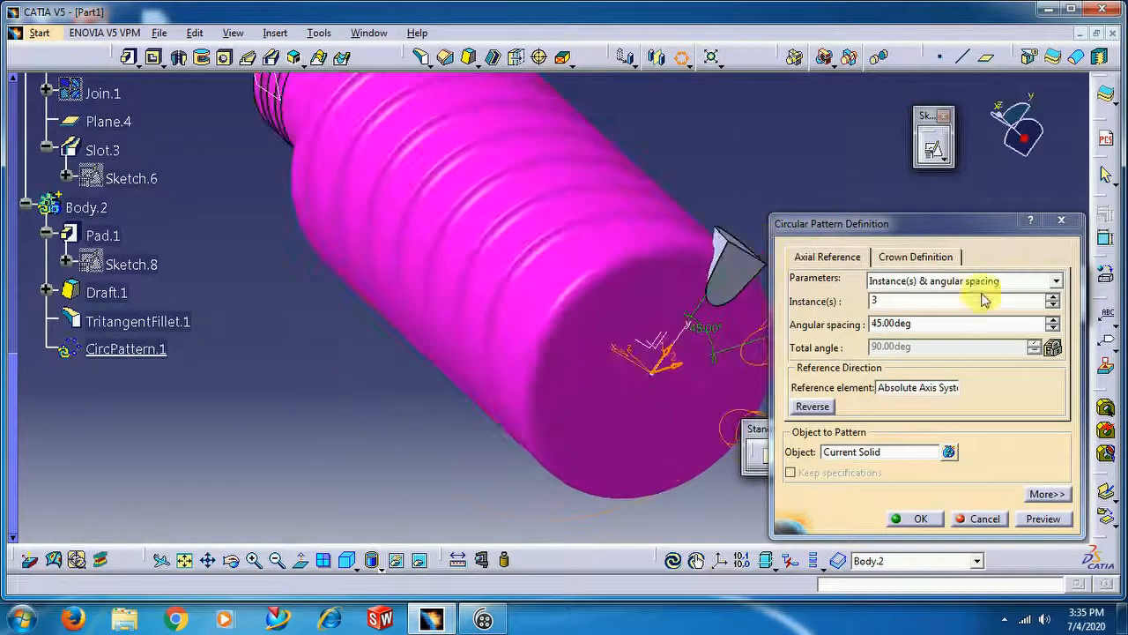
click(1054, 298)
click(1054, 298)
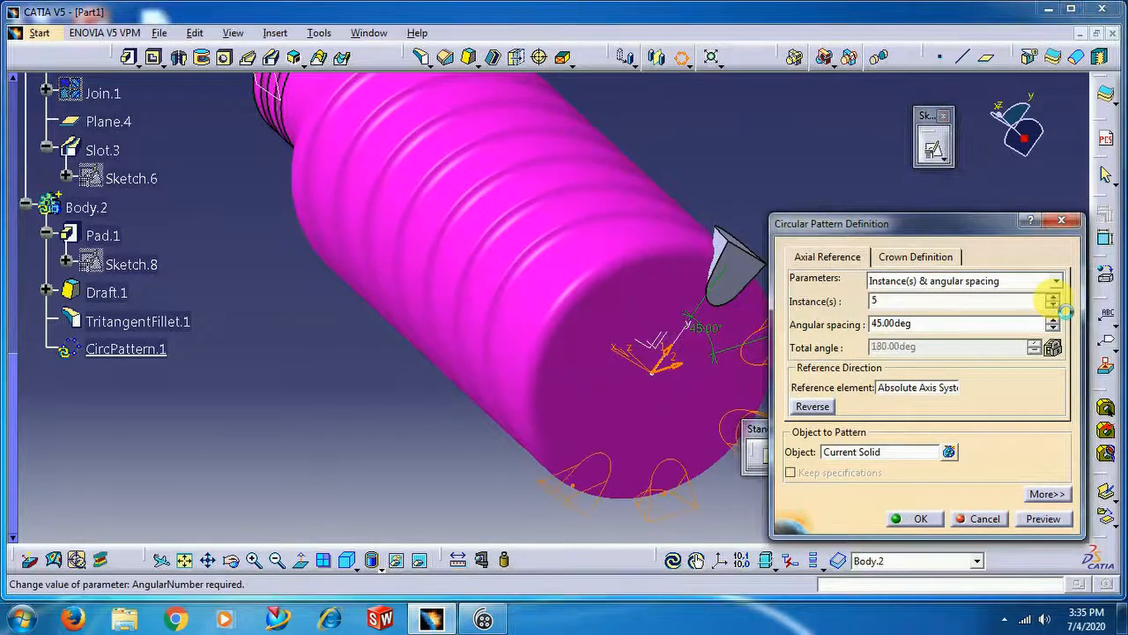
click(1054, 297)
drag(965, 323, 761, 335)
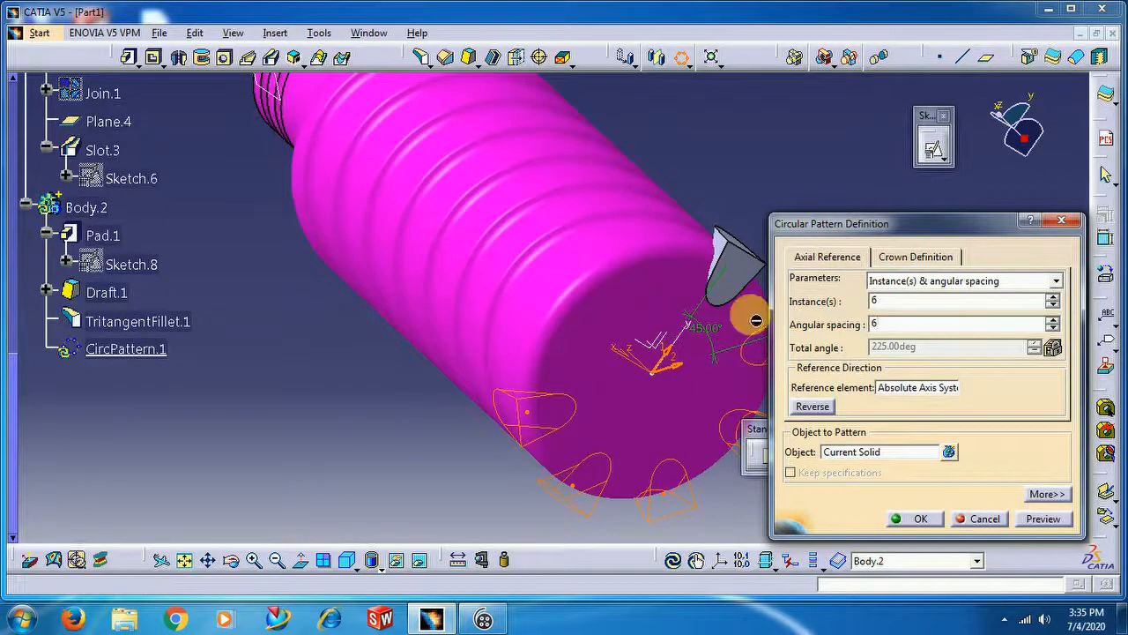
click(924, 518)
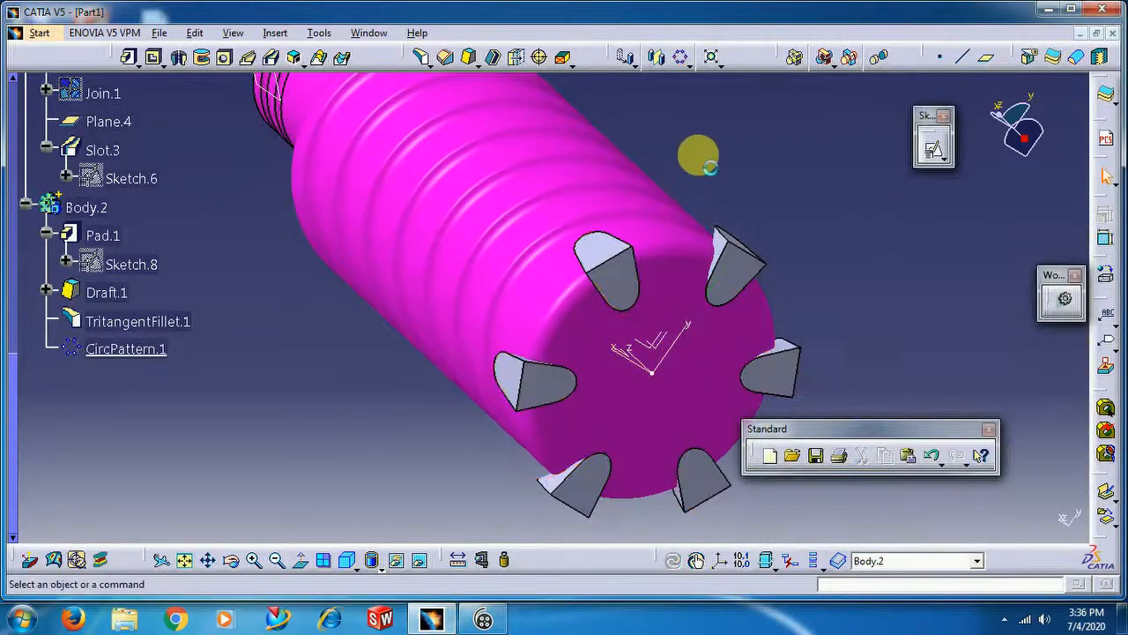
Remove Body.2 from PartBody to cut the patterned notches into the bottle's base
middle_drag(679, 179, 802, 300)
middle_drag(693, 299, 697, 368)
middle_drag(611, 390, 628, 313)
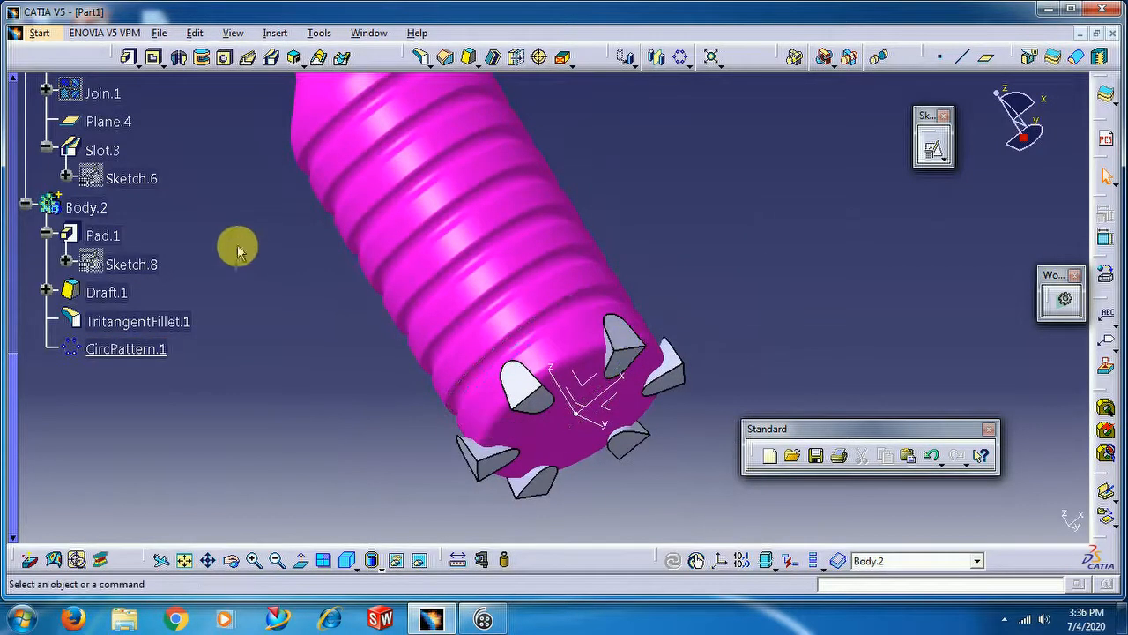
click(838, 66)
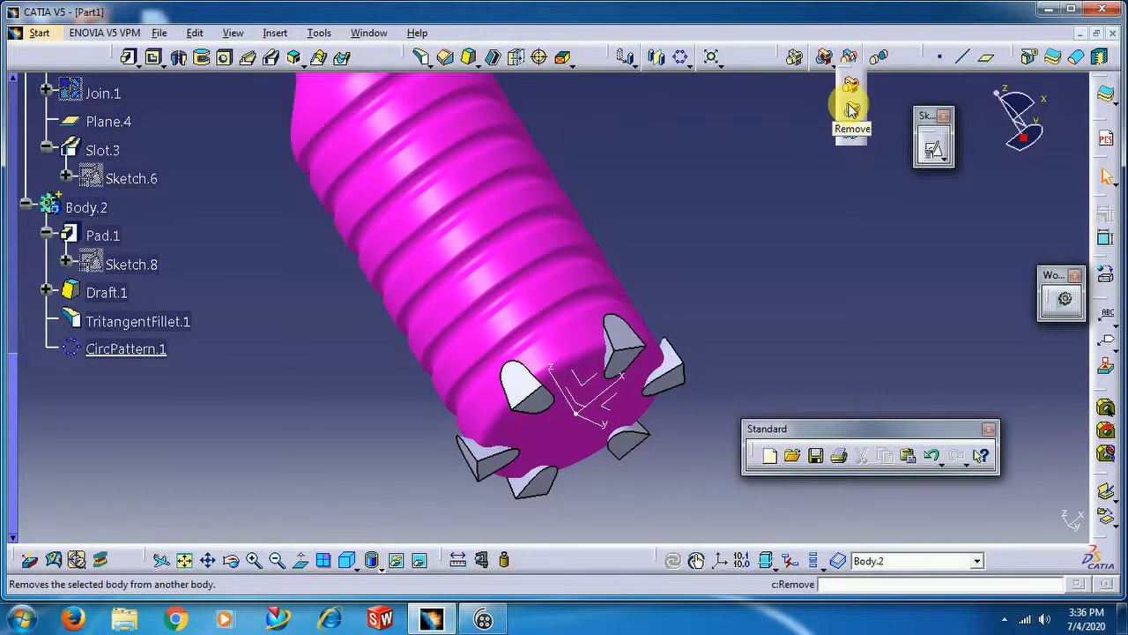
click(850, 109)
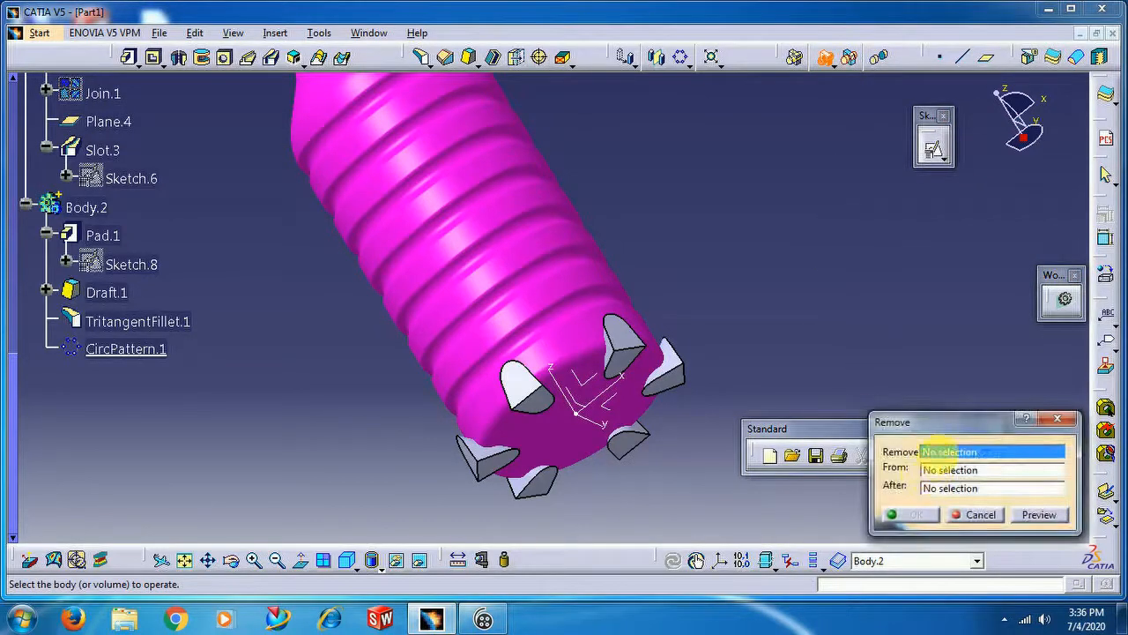
click(99, 214)
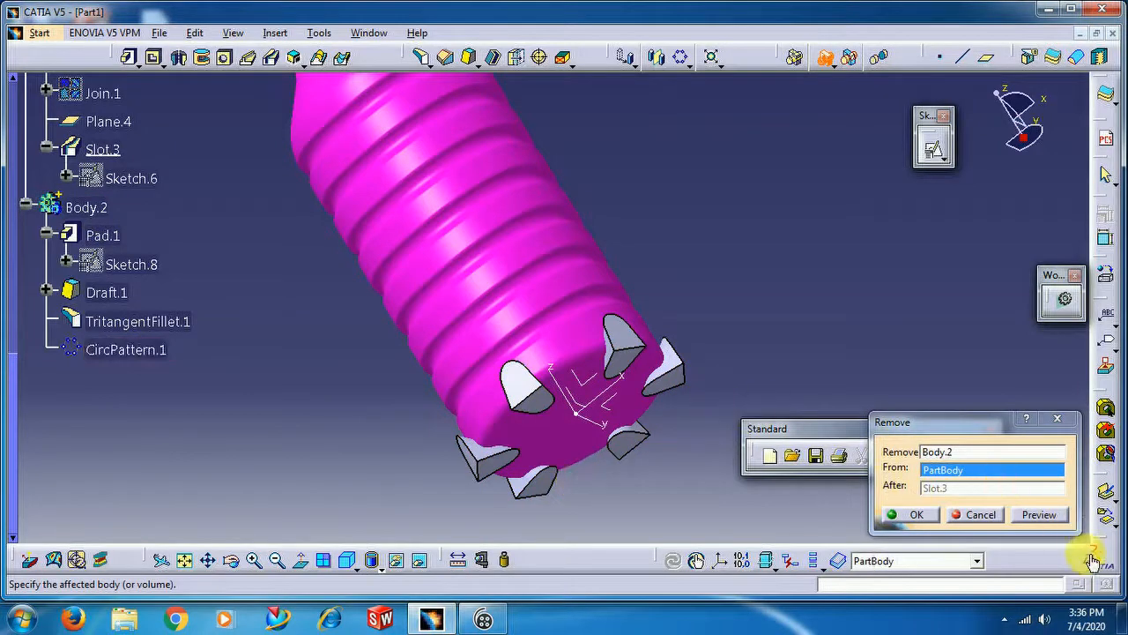
click(917, 514)
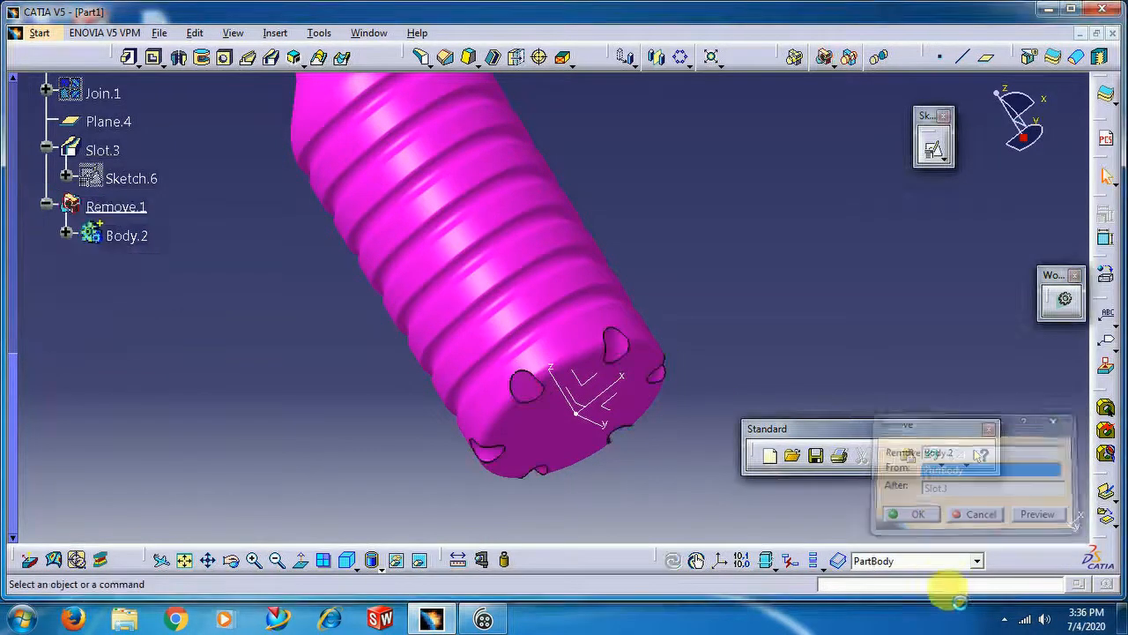
Add a 2 mm edge fillet to the face of one base notch, using tangency selection
middle_drag(746, 265, 660, 262)
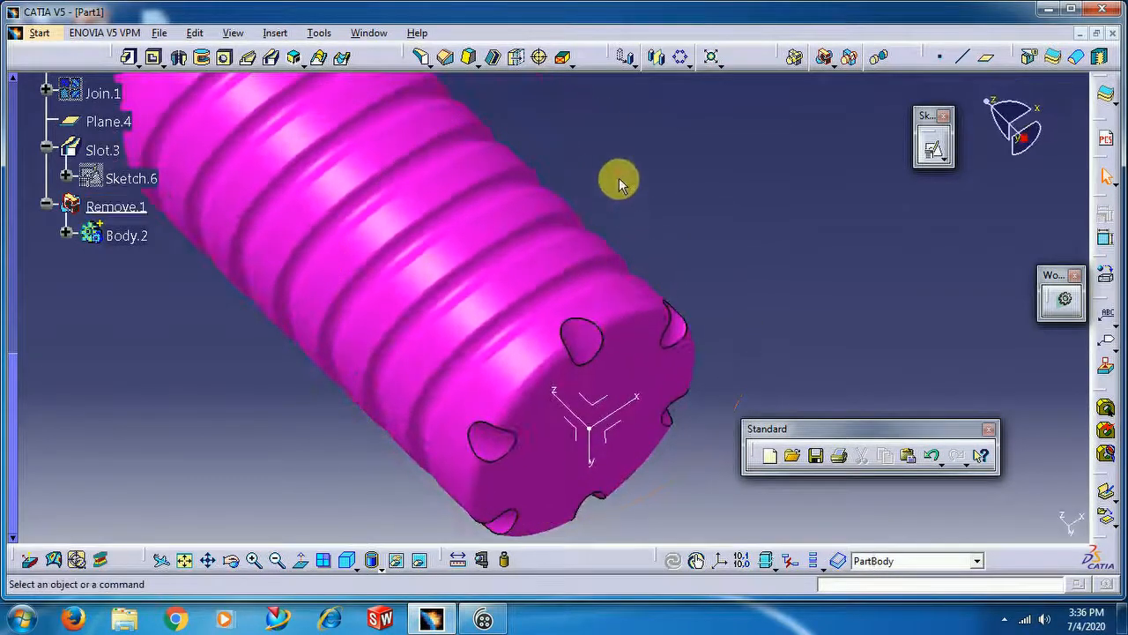
click(433, 67)
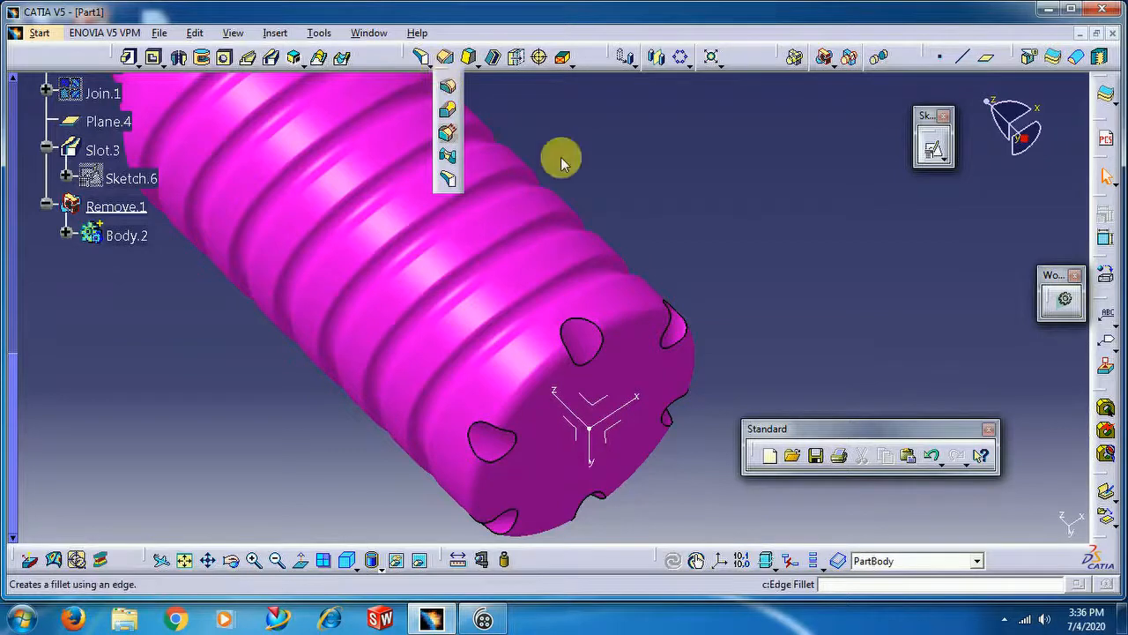
click(448, 86)
click(587, 325)
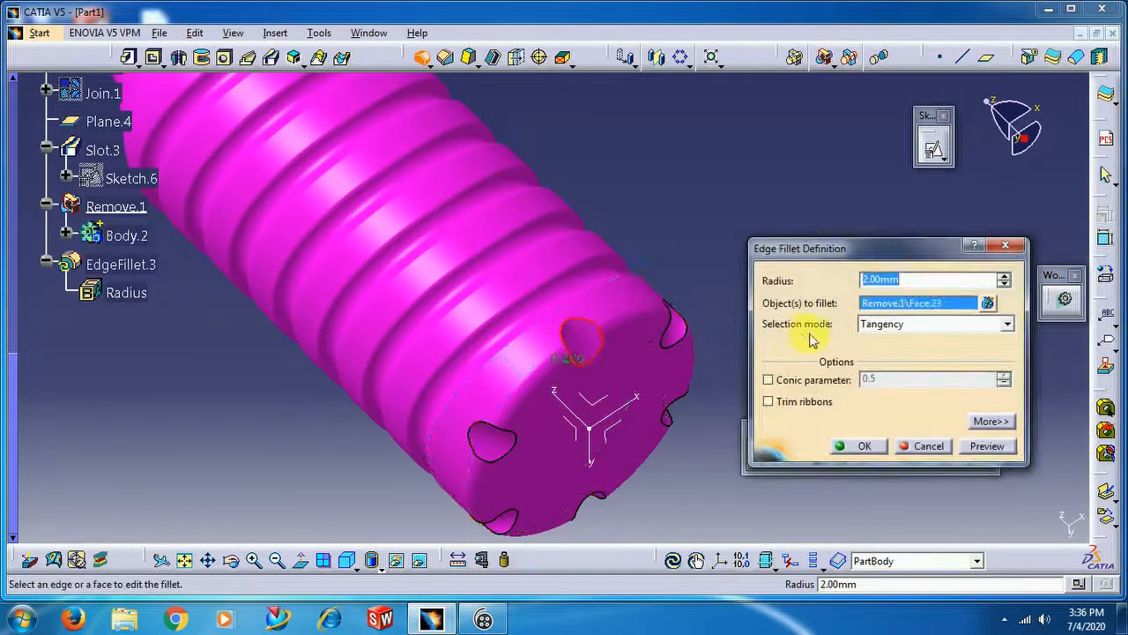
click(883, 453)
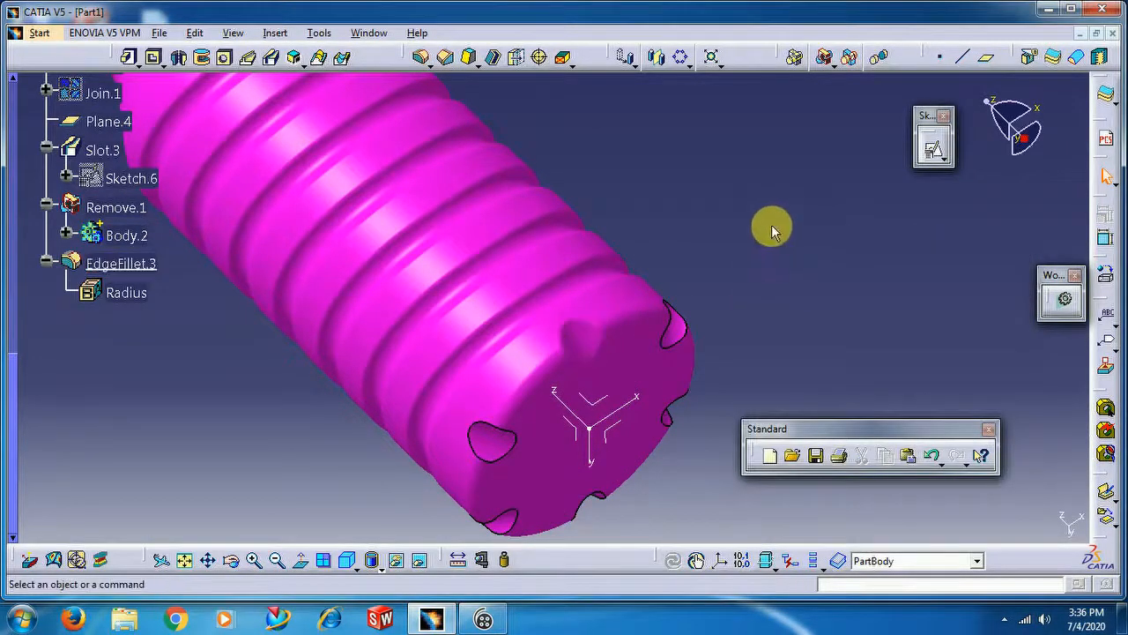
Set the radius of the notch's edge fillet to 5 mm
middle_drag(769, 248, 655, 297)
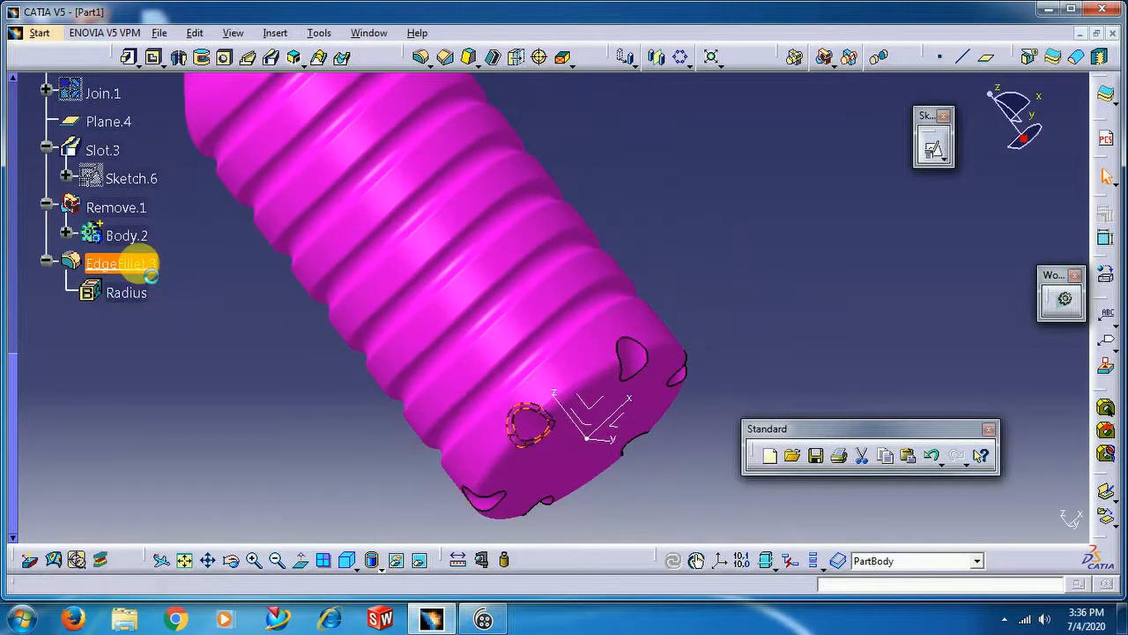
double_click(120, 264)
text(5)
key(Return)
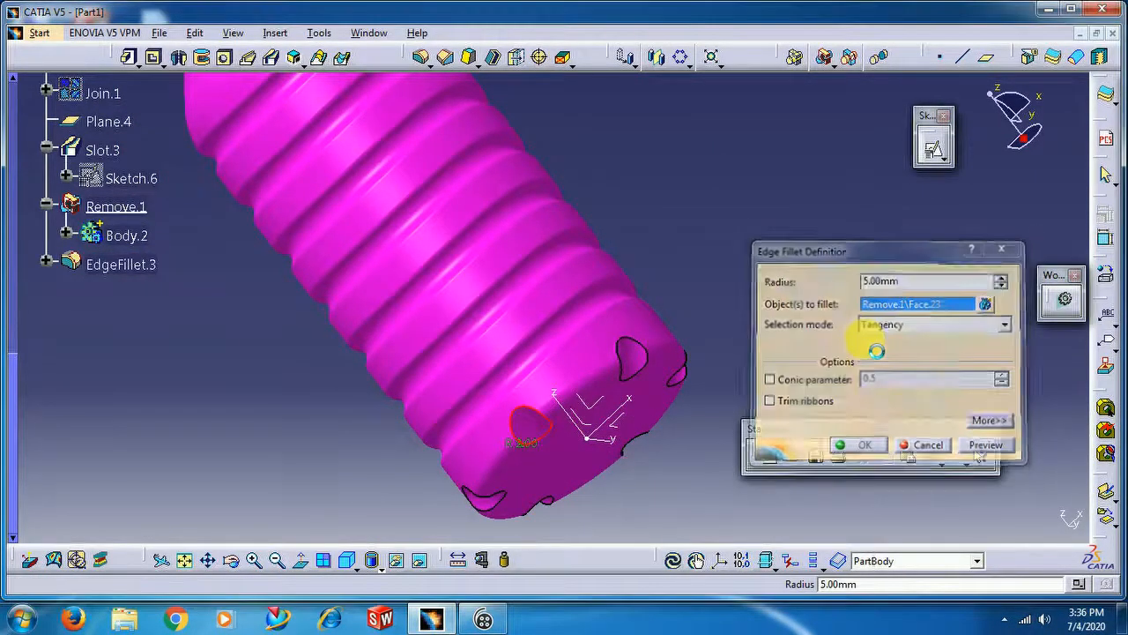
click(850, 329)
middle_drag(725, 244, 755, 308)
double_click(111, 272)
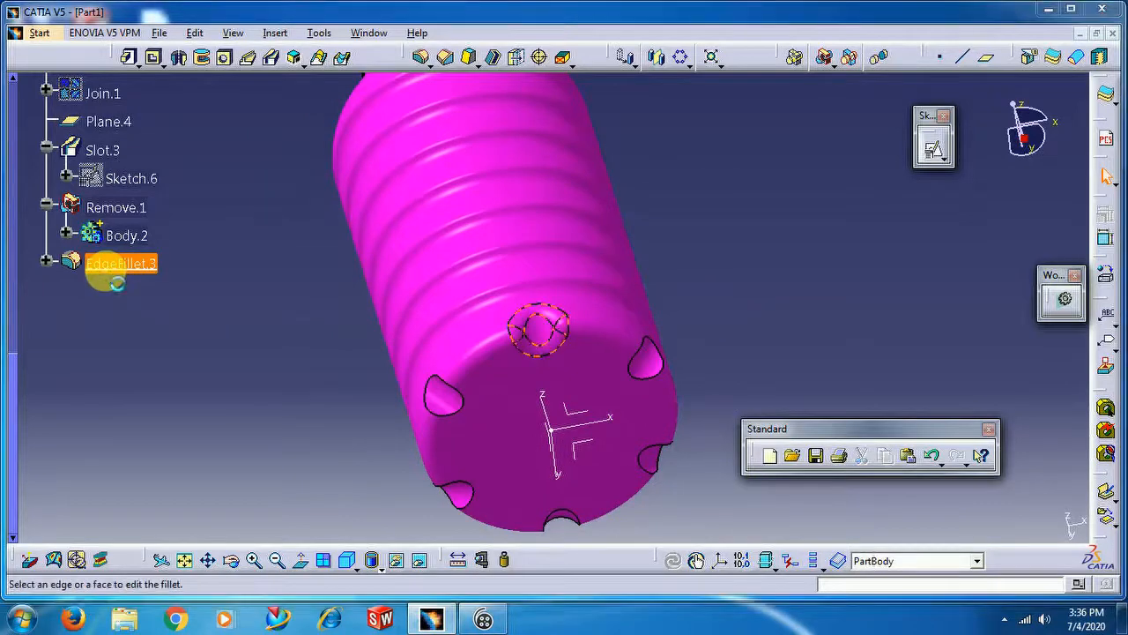
click(654, 388)
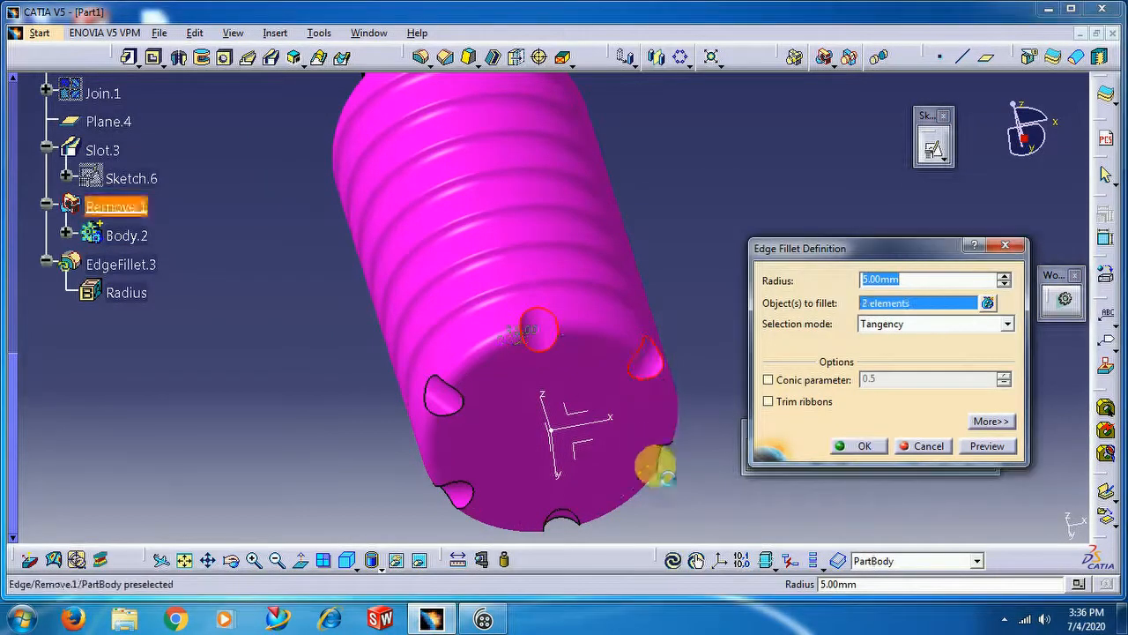
click(649, 467)
click(566, 517)
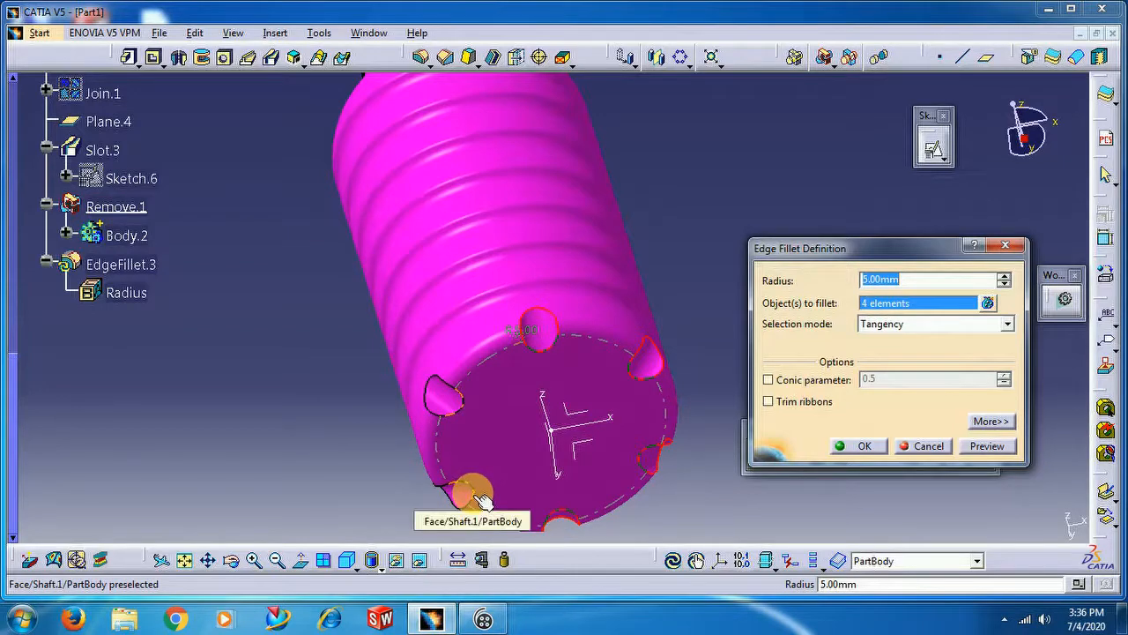
click(482, 499)
click(459, 421)
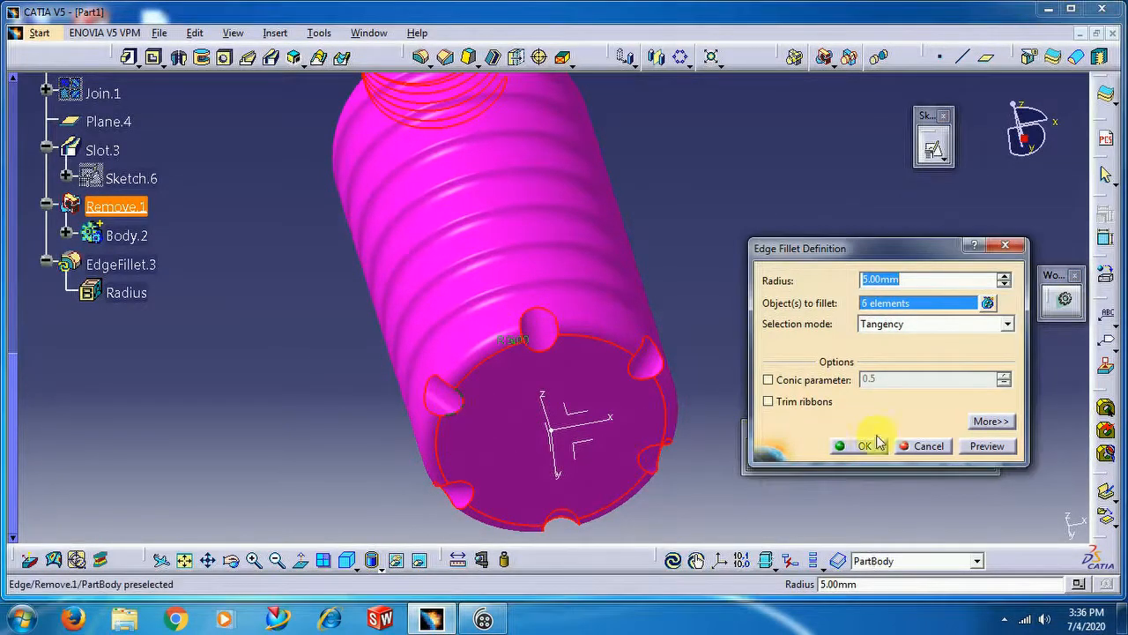
click(937, 447)
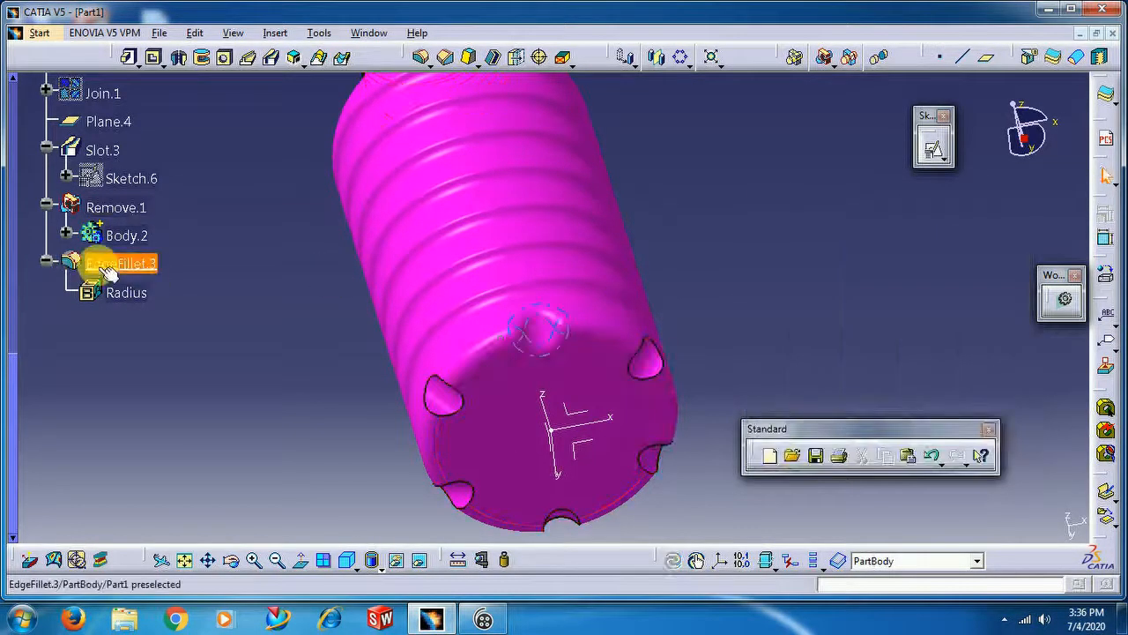
Add the faces of the other five base notches to the existing 5 mm edge fillet
double_click(107, 264)
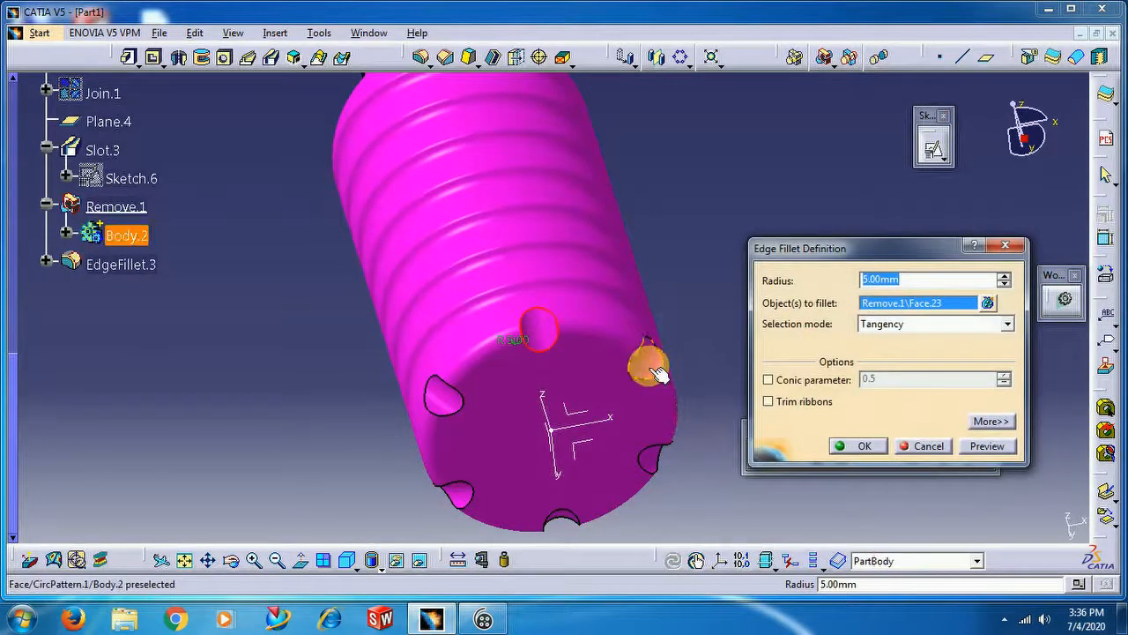
click(650, 365)
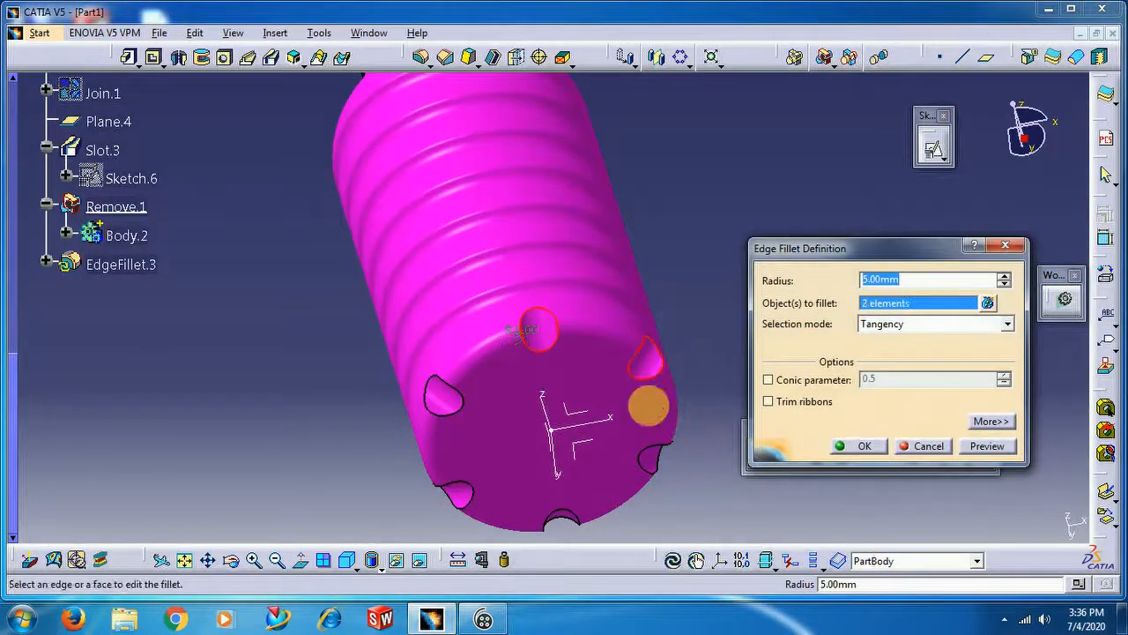
click(445, 402)
click(463, 496)
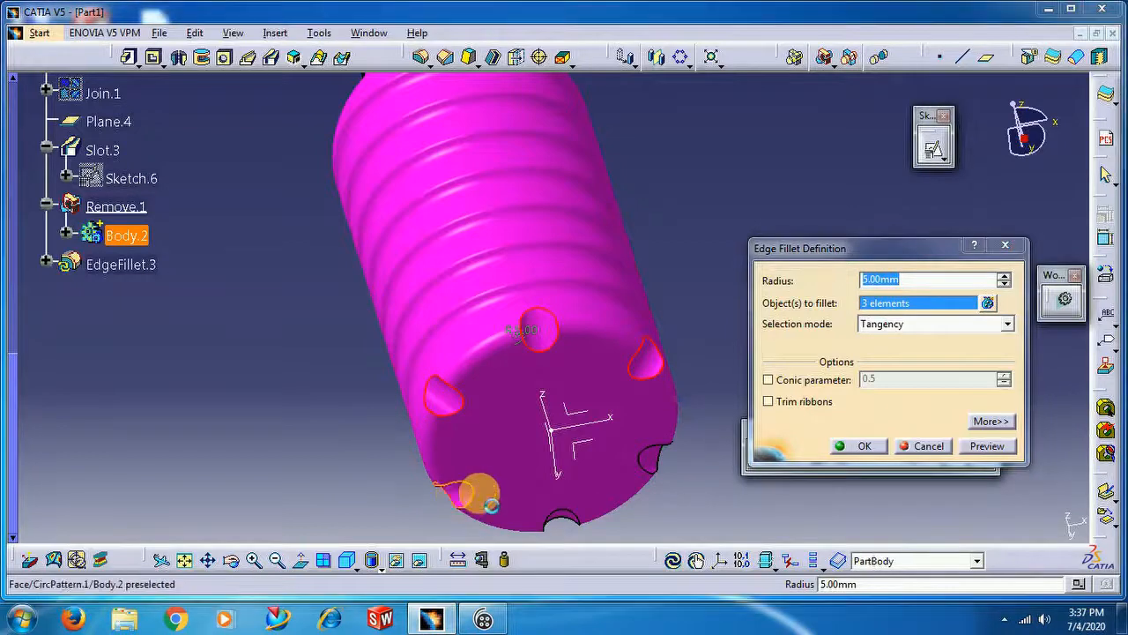
click(659, 466)
middle_drag(662, 484, 600, 391)
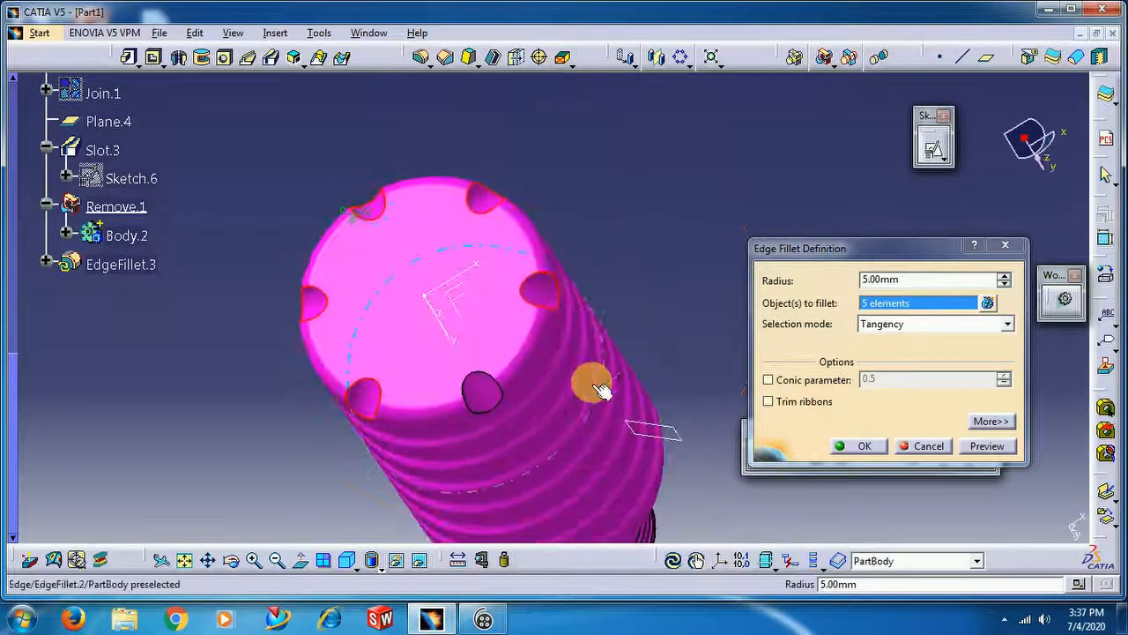
click(868, 447)
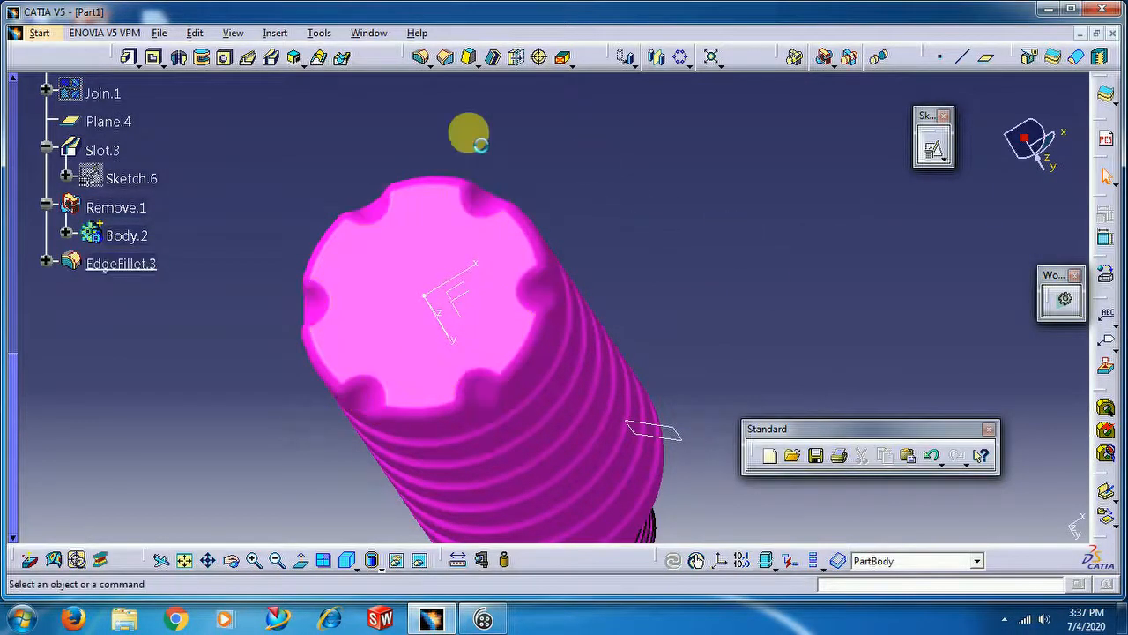
Examine the filleted base, the triangular profile sketch of the notch pad and the notch's draft definition
middle_drag(415, 150, 794, 230)
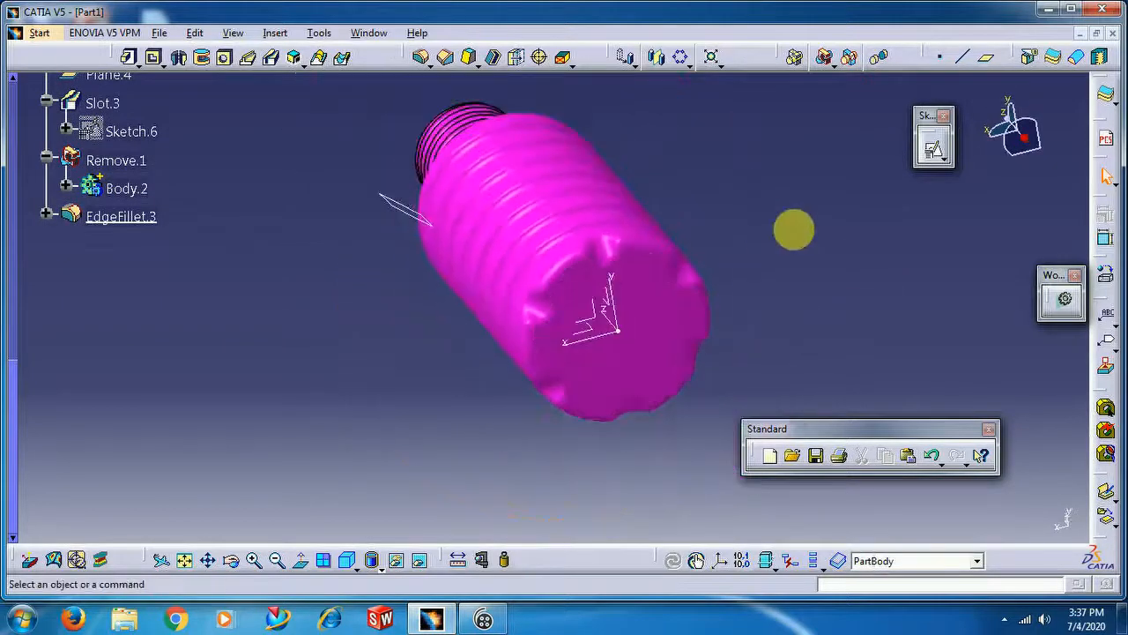
middle_drag(633, 201, 741, 157)
middle_drag(762, 328, 735, 327)
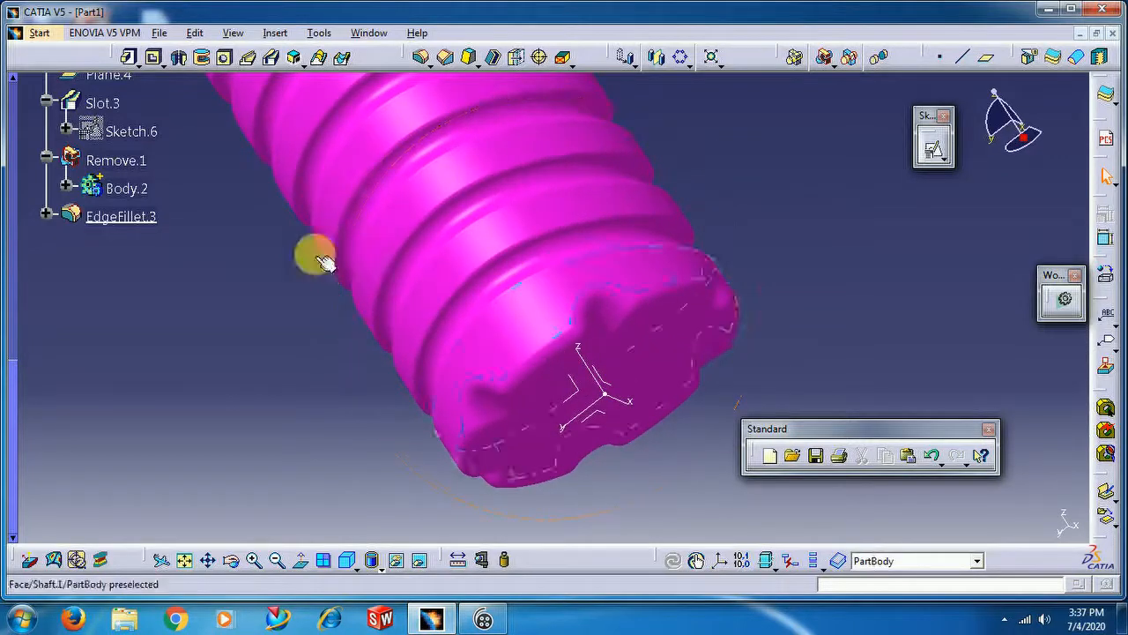
scroll(146, 328, up, 1)
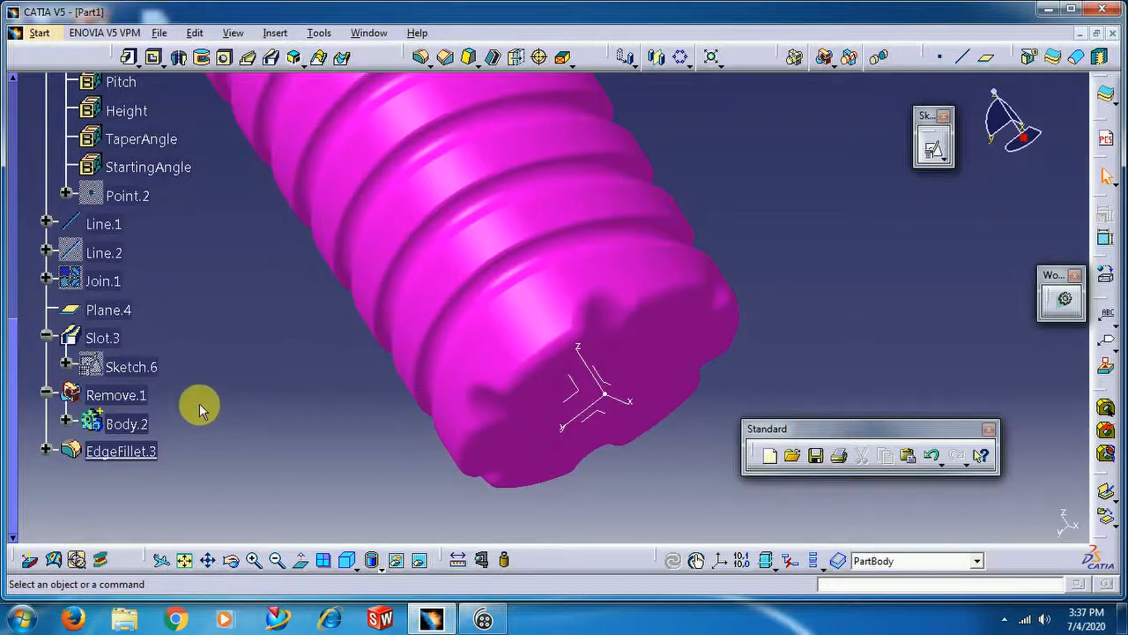
click(69, 425)
scroll(196, 364, down, 3)
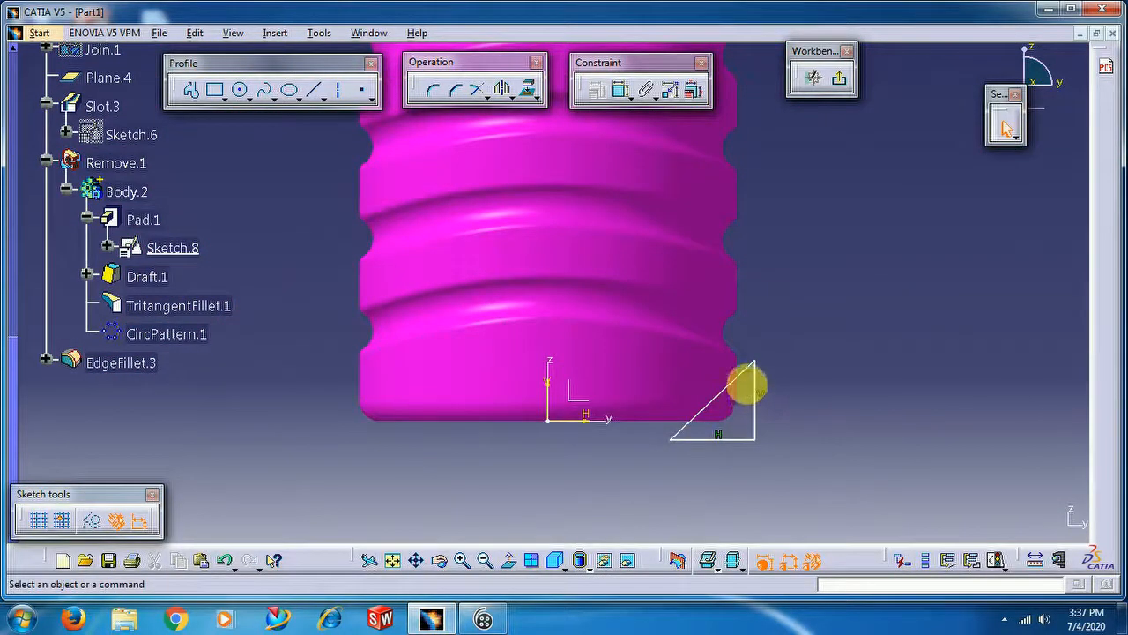
click(739, 377)
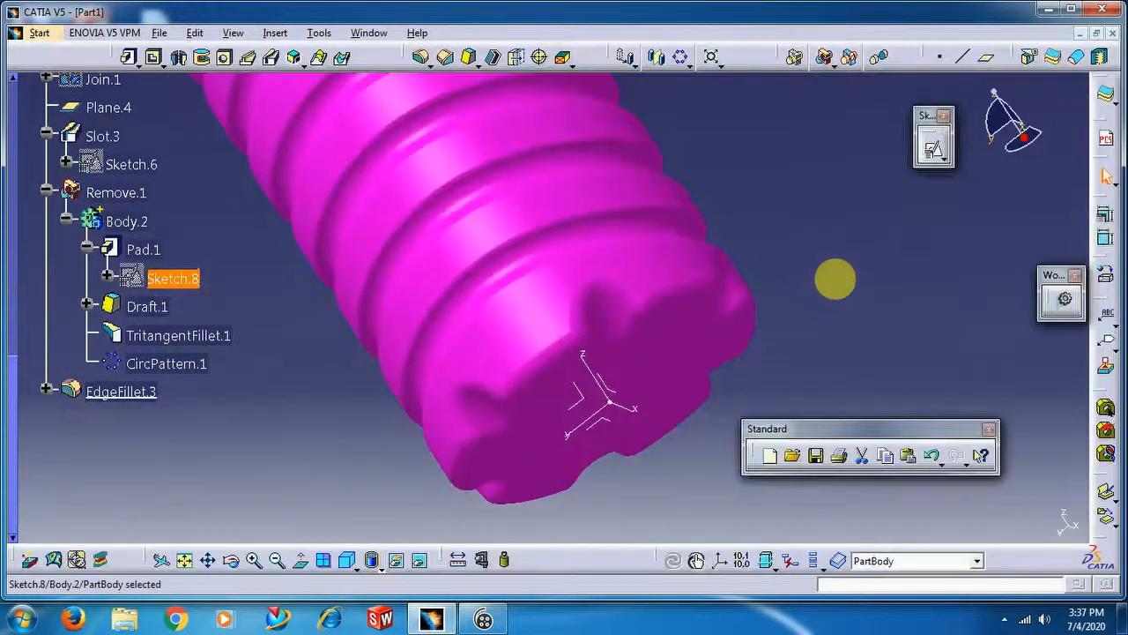
click(787, 322)
mouse_move(770, 267)
middle_down()
mouse_move(590, 299)
mouse_move(577, 256)
mouse_move(725, 284)
mouse_move(597, 370)
mouse_move(676, 346)
mouse_move(637, 382)
middle_up()
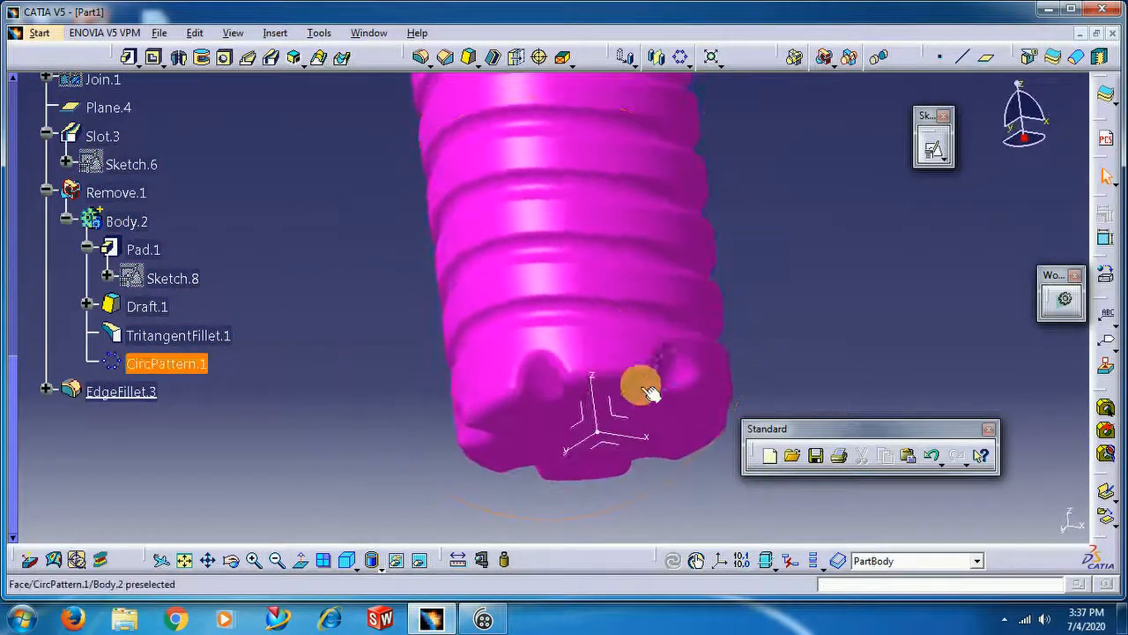
double_click(146, 307)
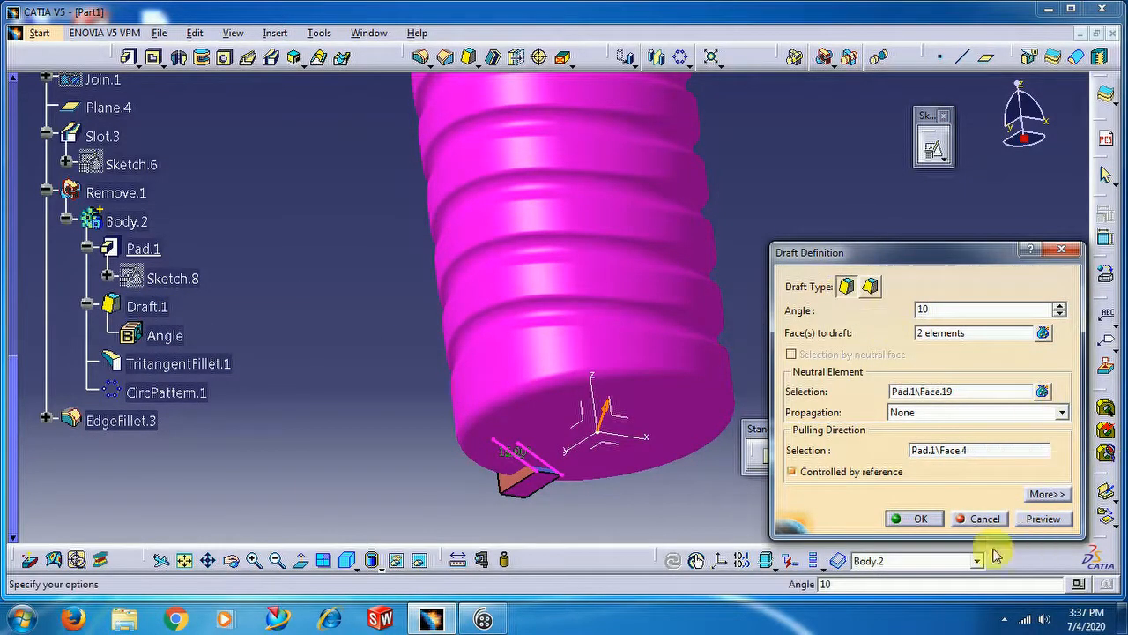
click(916, 522)
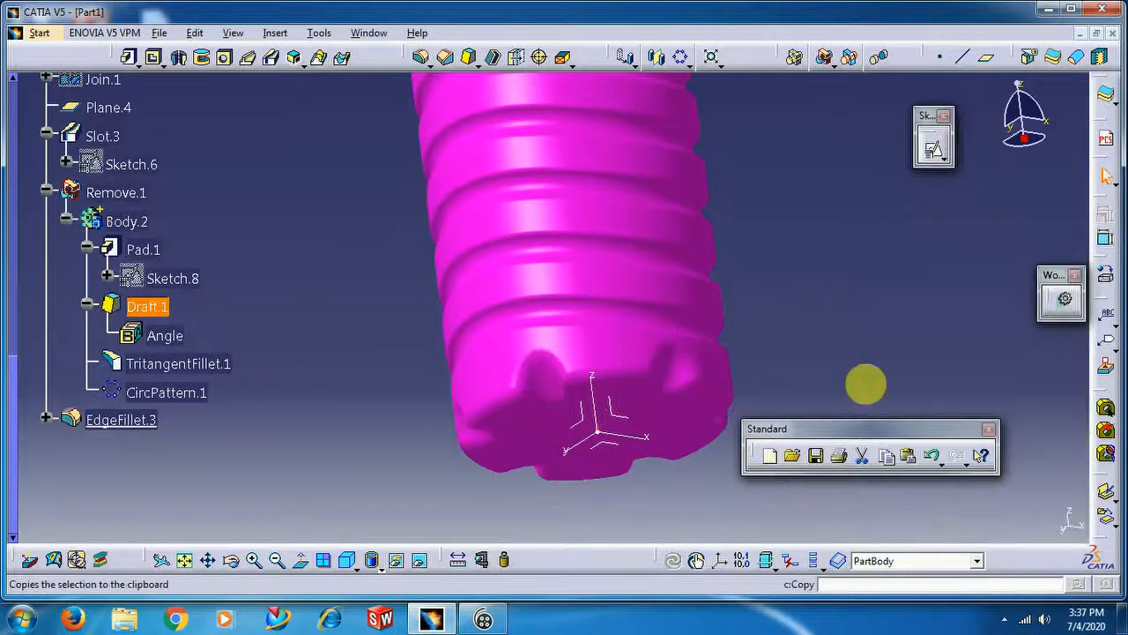
Hide the reference plane Plane.4 beside the bottle's neck
middle_drag(408, 240, 761, 256)
middle_drag(442, 271, 718, 418)
middle_drag(659, 274, 458, 328)
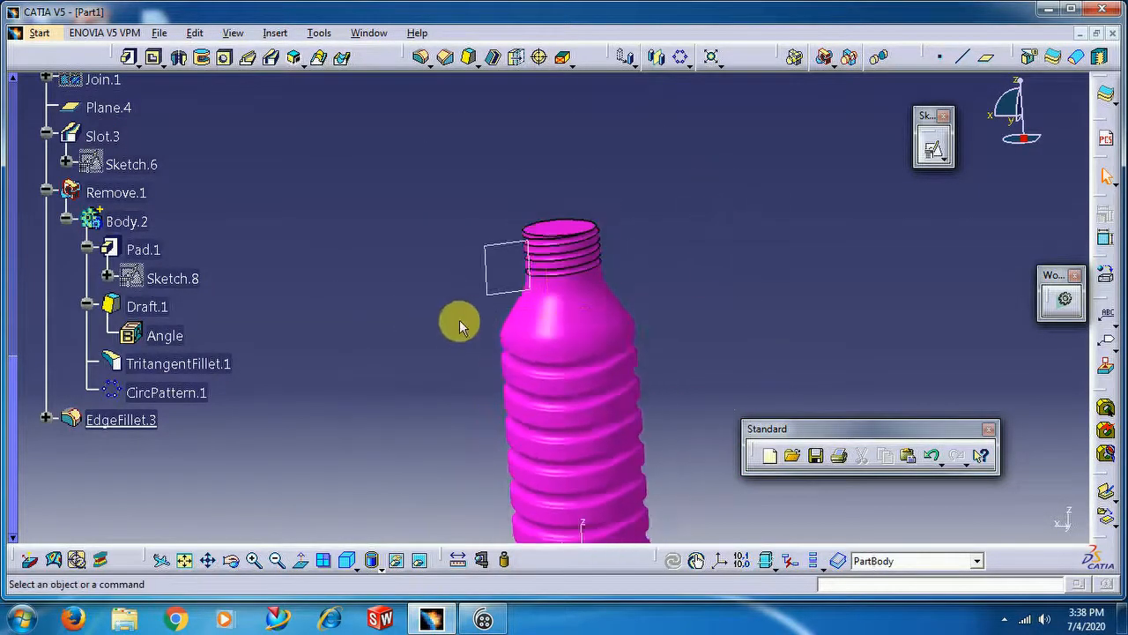
right_click(497, 302)
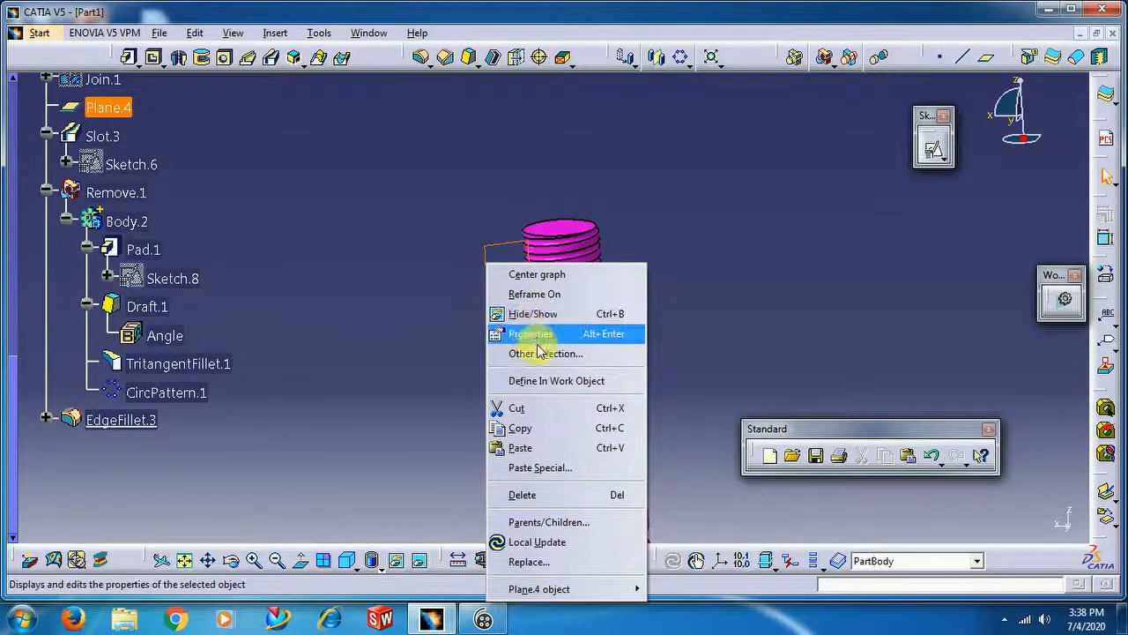
click(550, 319)
Shell the bottle with a 1 mm inside thickness and 0 mm outside thickness, removing the top face of the neck
middle_drag(693, 352, 559, 280)
middle_drag(475, 370, 673, 339)
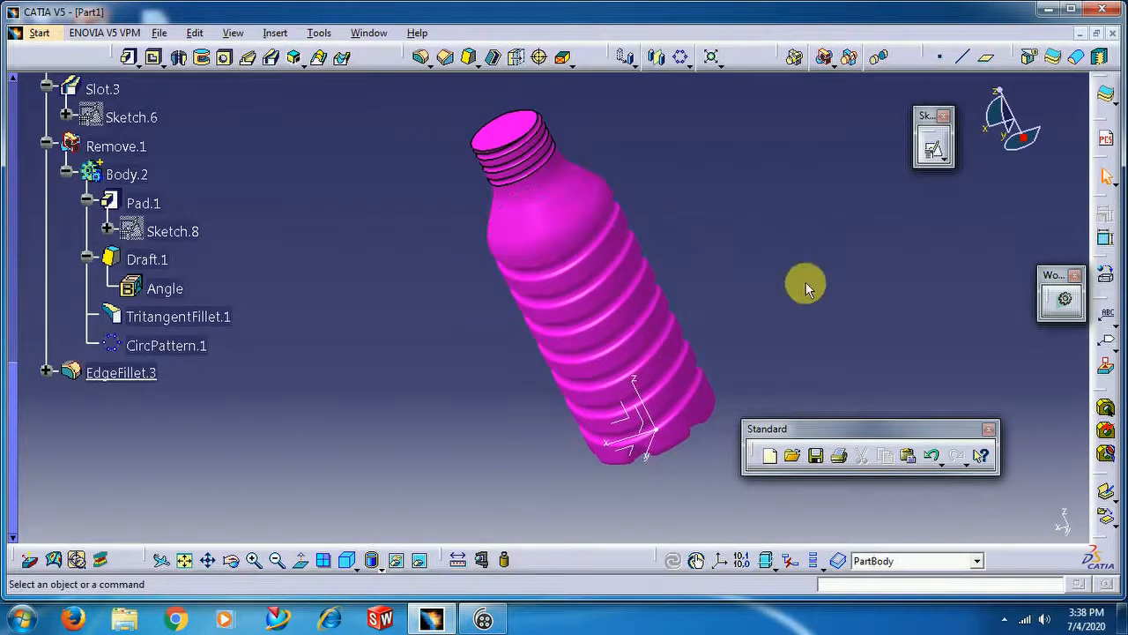
middle_drag(747, 390, 593, 397)
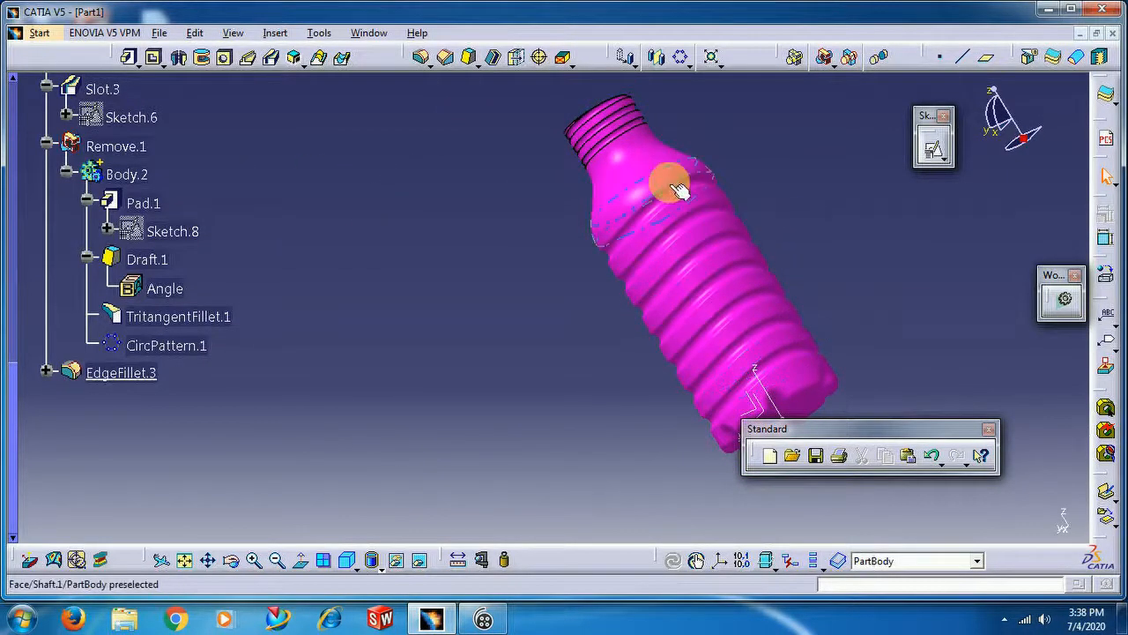
middle_drag(763, 269, 406, 237)
middle_drag(592, 317, 670, 379)
middle_drag(667, 334, 649, 268)
click(495, 64)
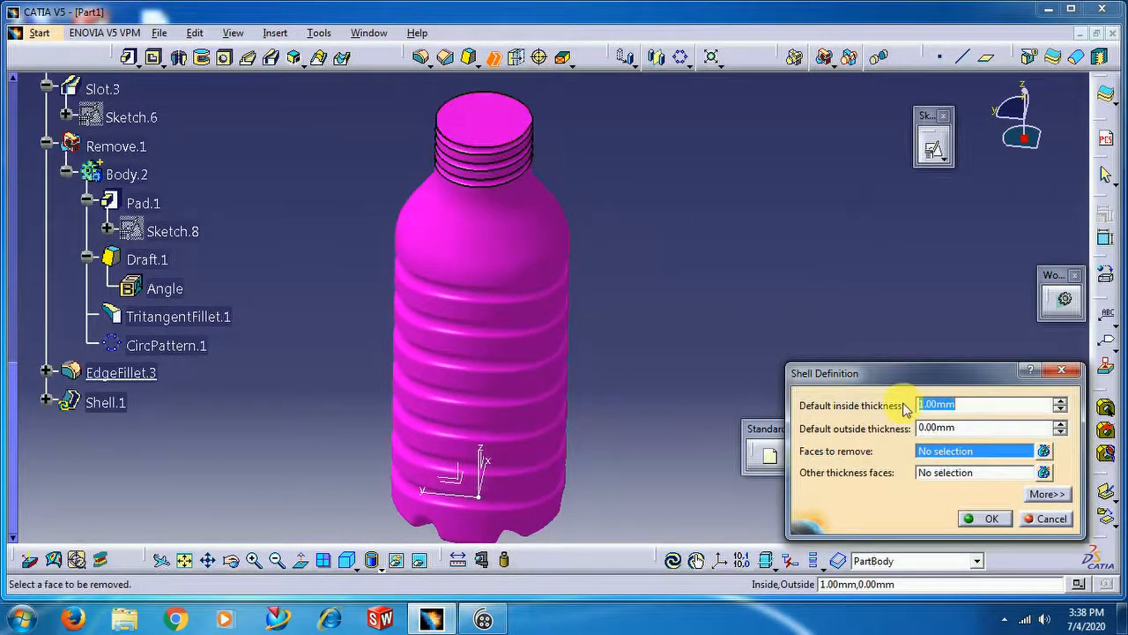
click(495, 123)
right_click(798, 427)
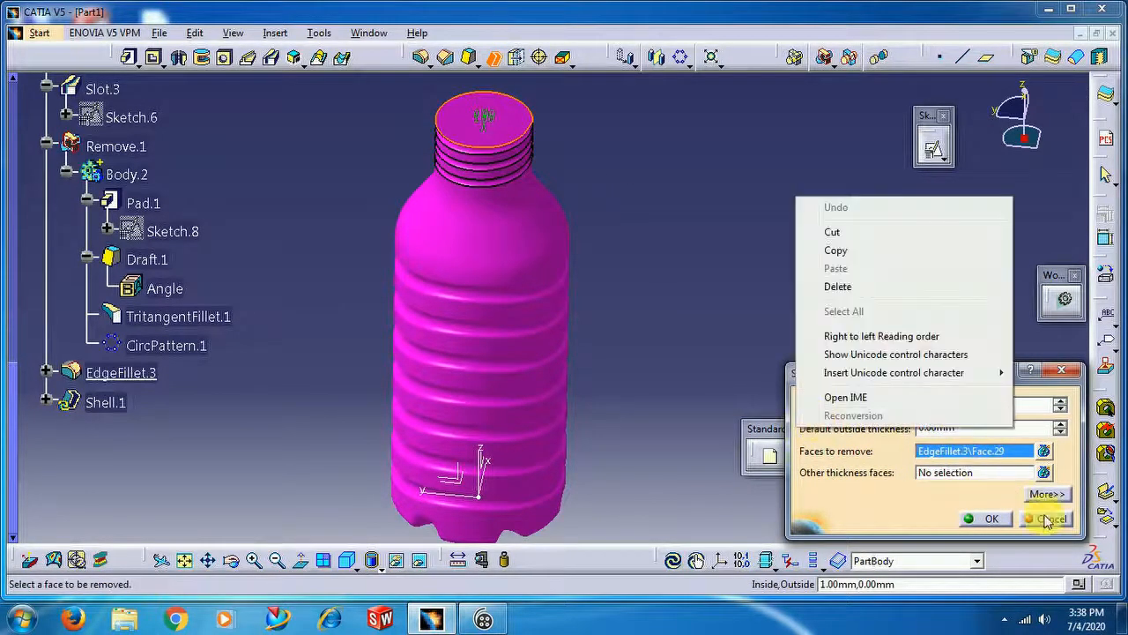
click(994, 525)
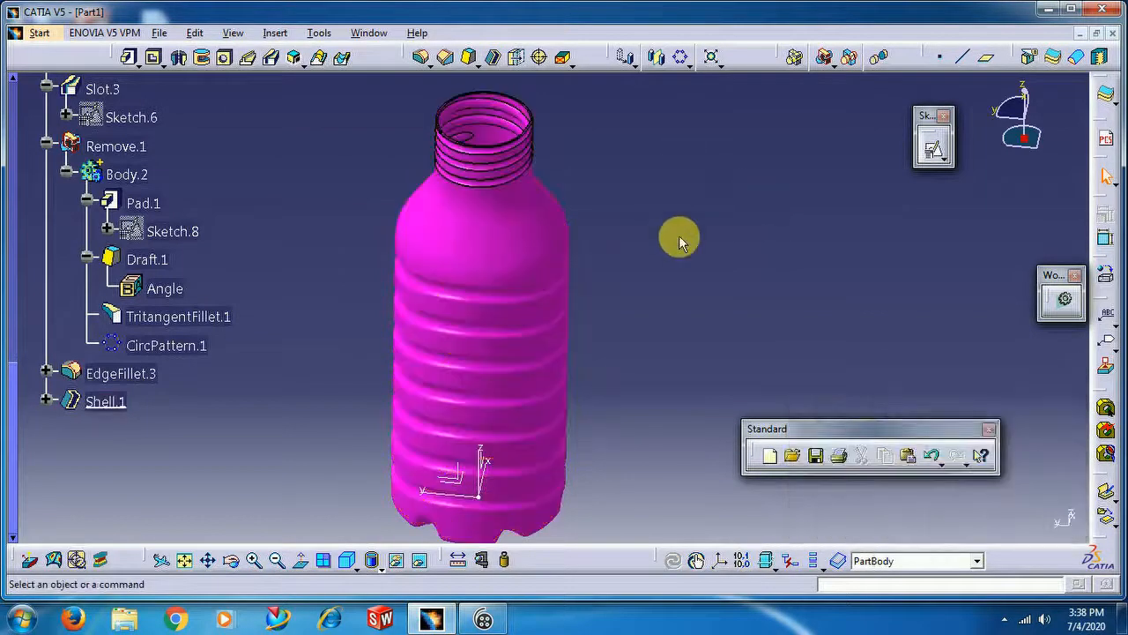
Set the fill color of PartBody to green
middle_drag(690, 274, 560, 273)
middle_drag(684, 310, 663, 317)
scroll(180, 328, up, 9)
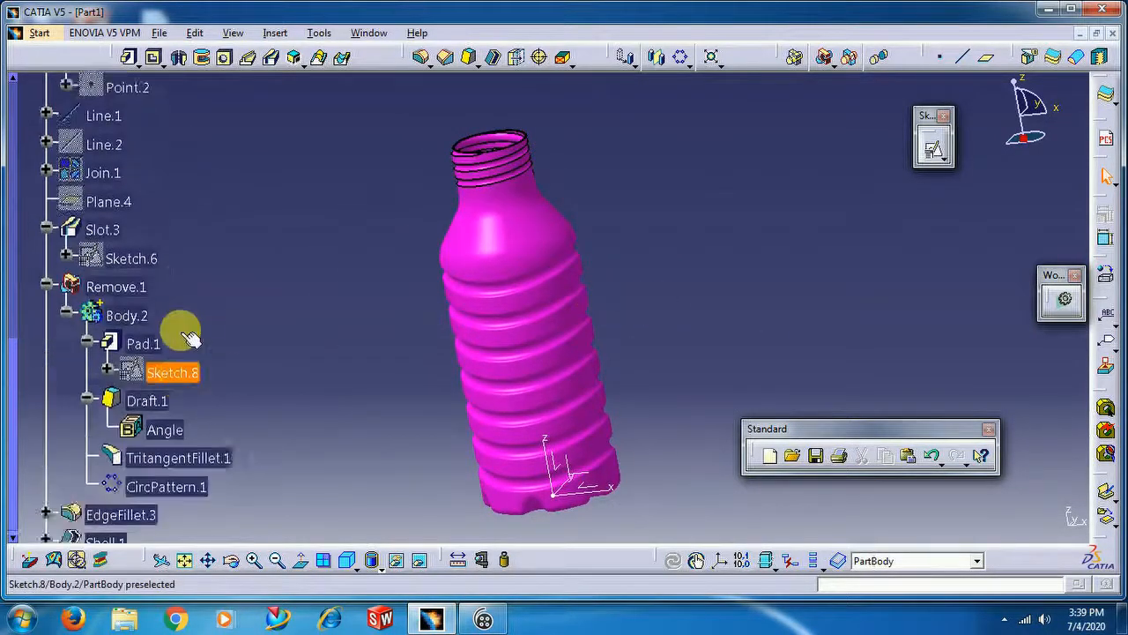
scroll(187, 331, up, 3)
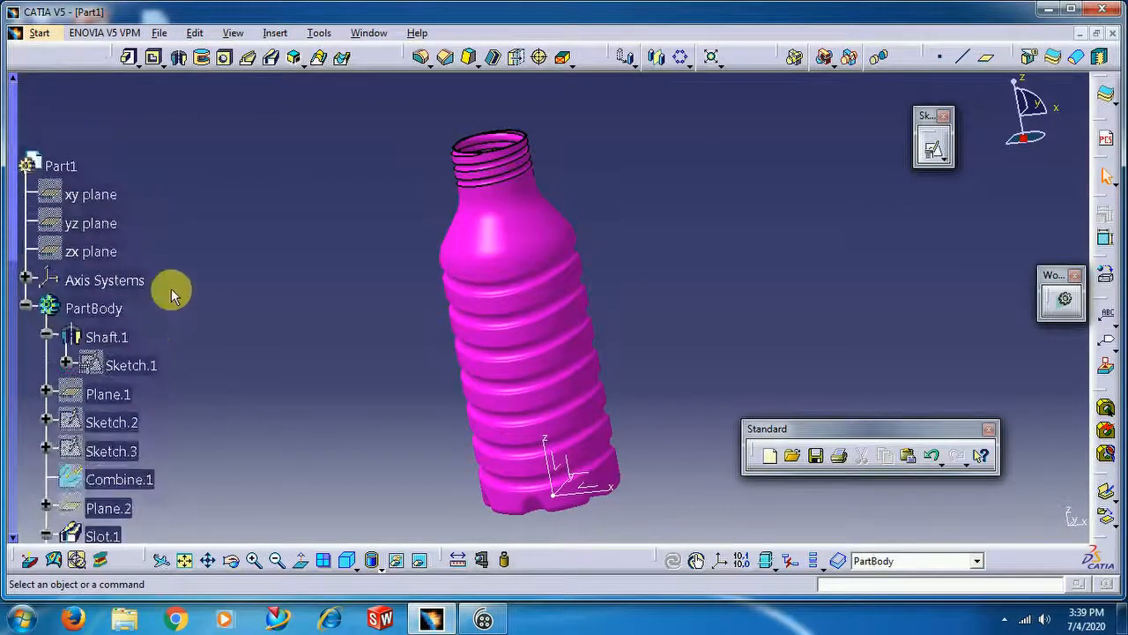
right_click(77, 307)
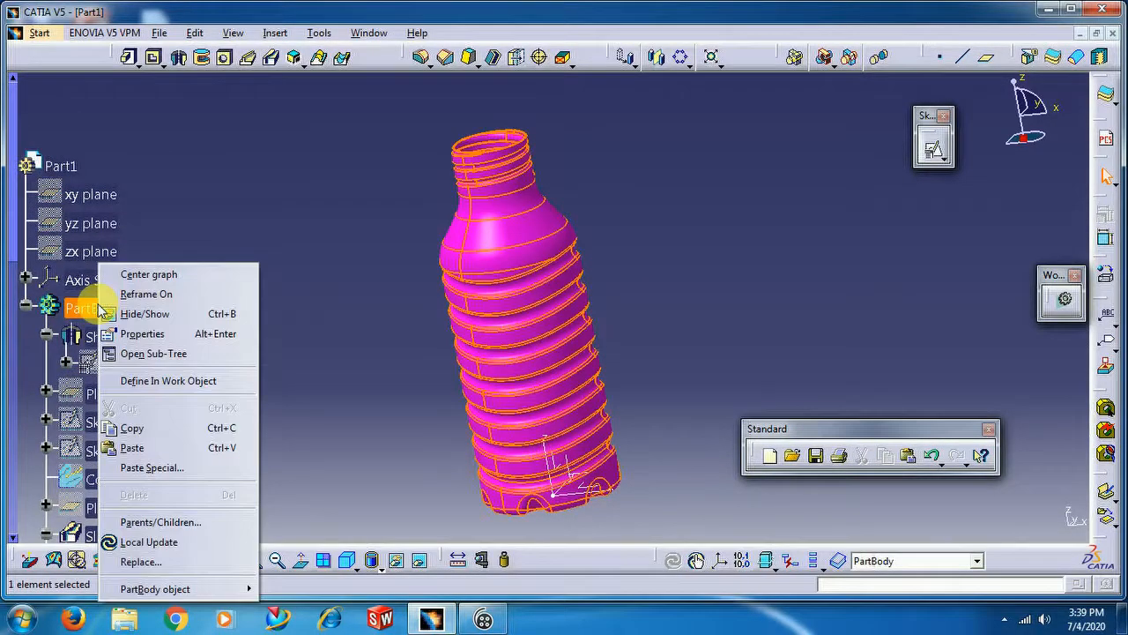
click(152, 333)
click(249, 212)
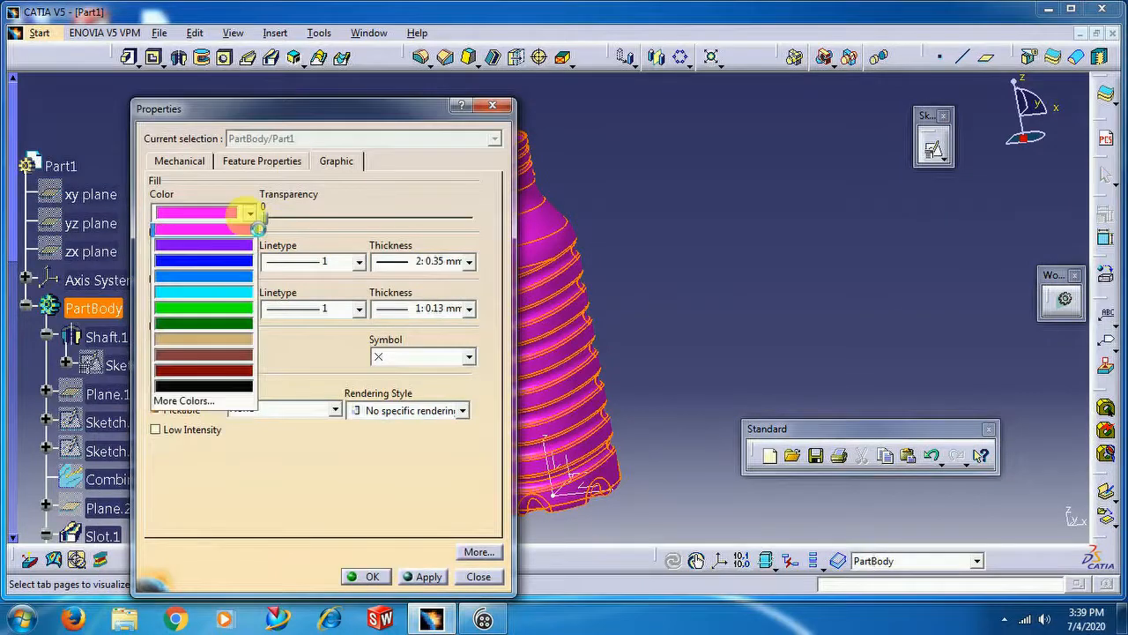
click(238, 406)
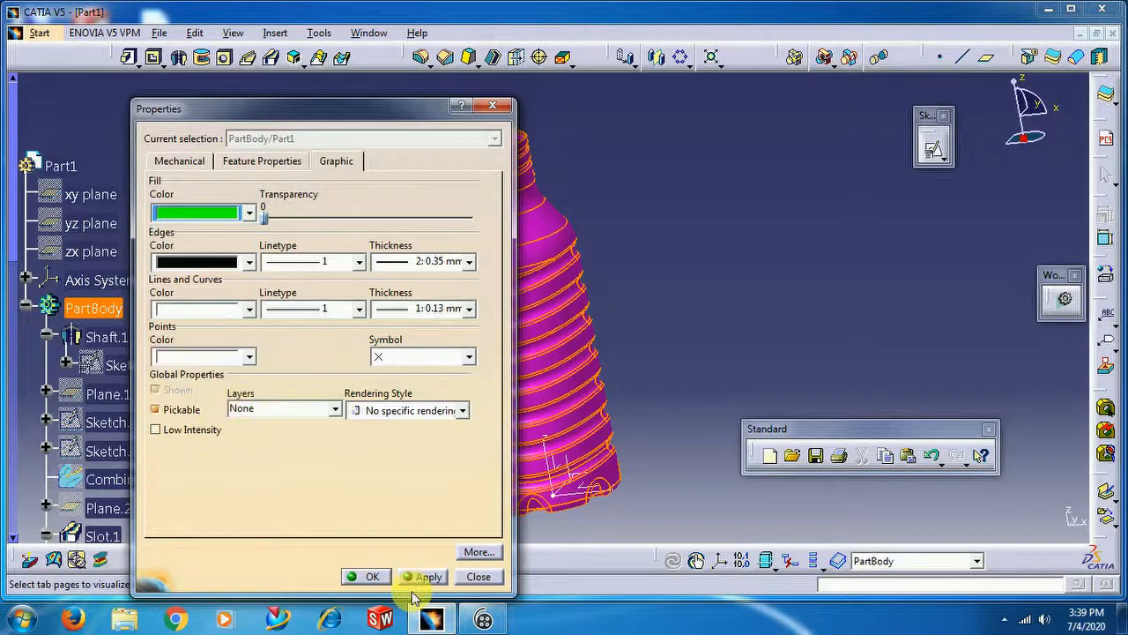
click(372, 576)
middle_drag(728, 279, 604, 323)
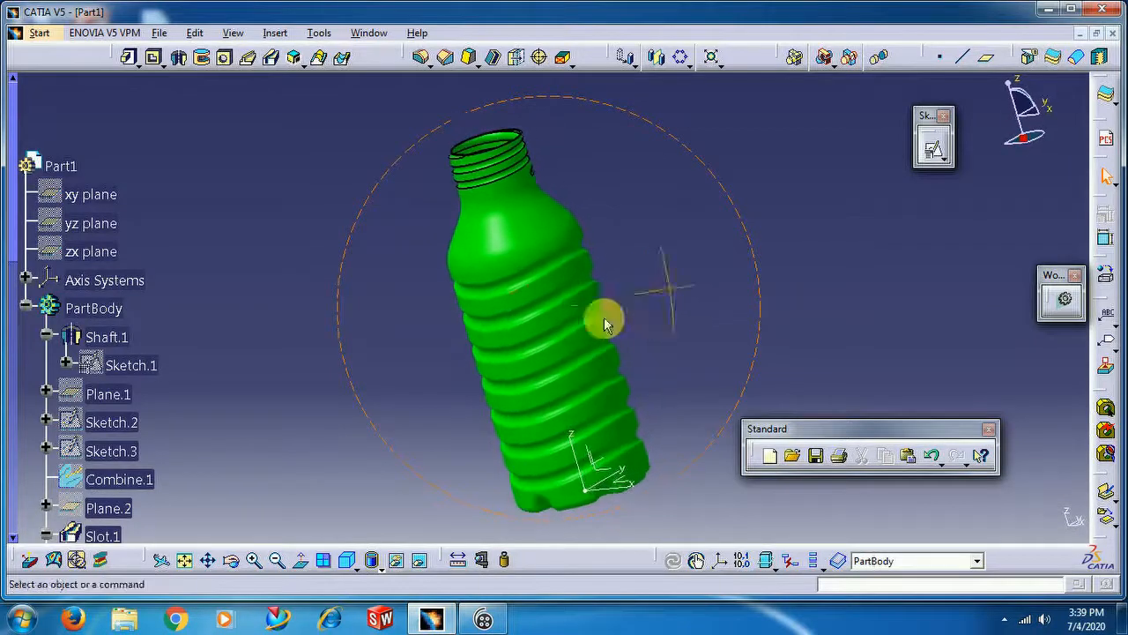
Set the fill color of PartBody to salmon red
right_click(110, 309)
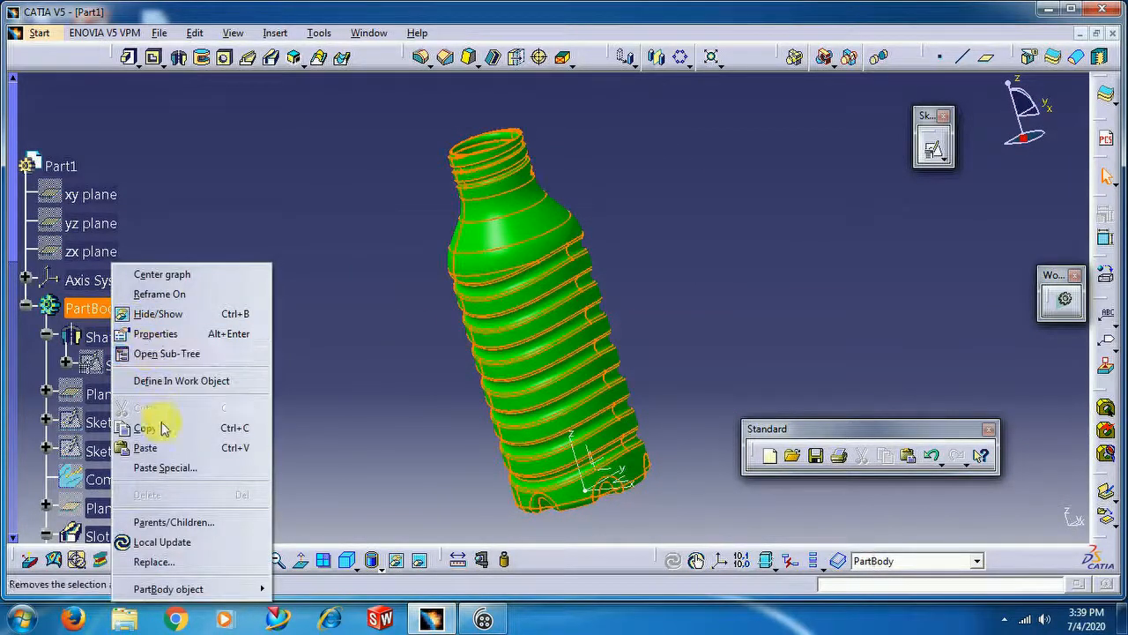
click(154, 333)
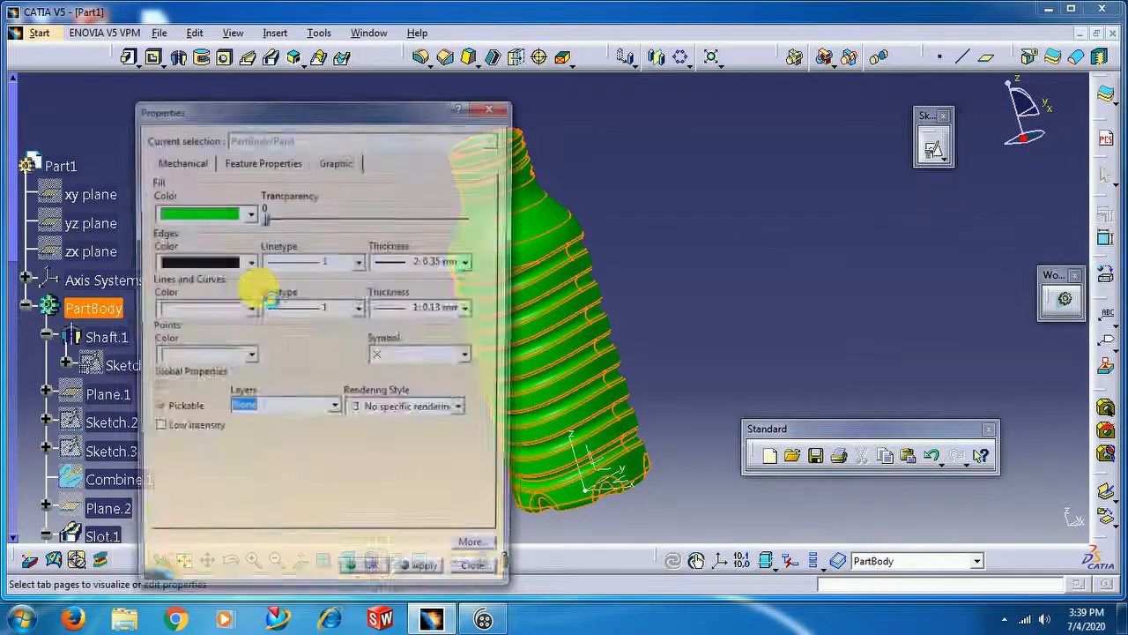
click(235, 216)
click(226, 310)
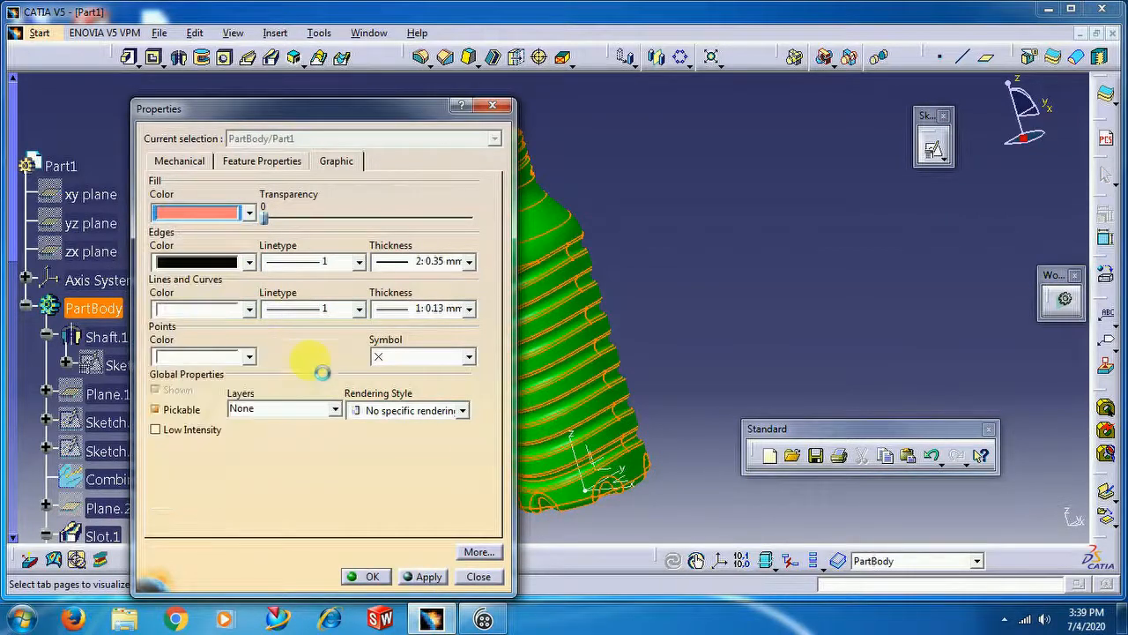
click(370, 576)
middle_drag(403, 365, 597, 265)
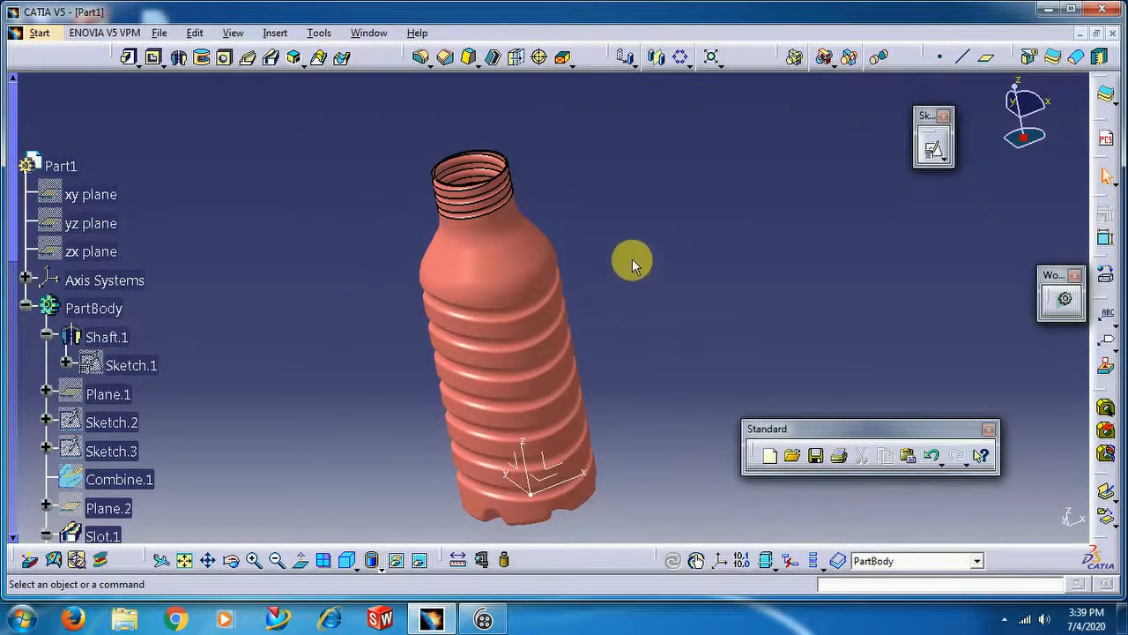
middle_drag(669, 351, 427, 326)
middle_drag(696, 298, 705, 288)
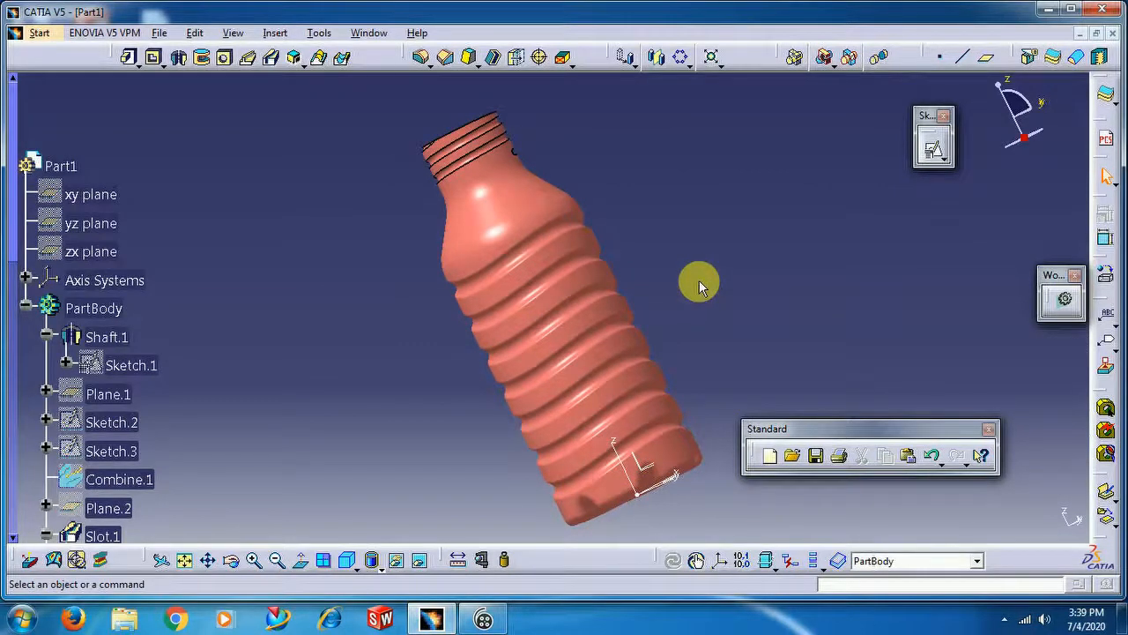
mouse_move(702, 286)
middle_down()
mouse_move(652, 255)
mouse_move(707, 262)
mouse_move(698, 303)
mouse_move(685, 290)
mouse_move(705, 241)
mouse_move(723, 262)
mouse_move(718, 297)
middle_up()
middle_drag(374, 311, 405, 291)
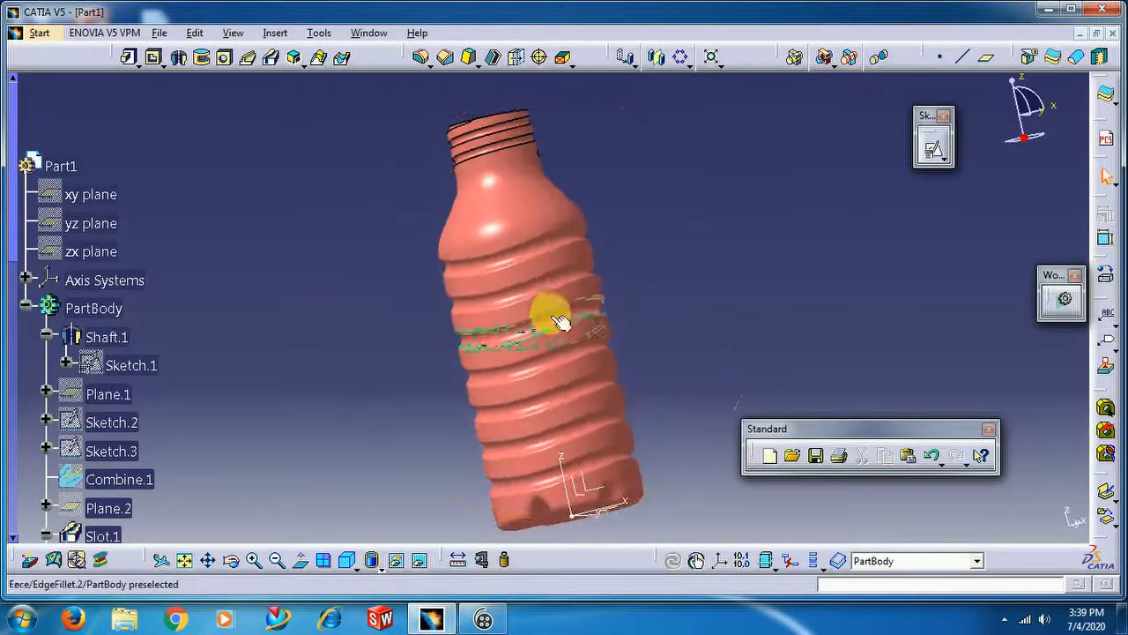
middle_drag(622, 308, 621, 272)
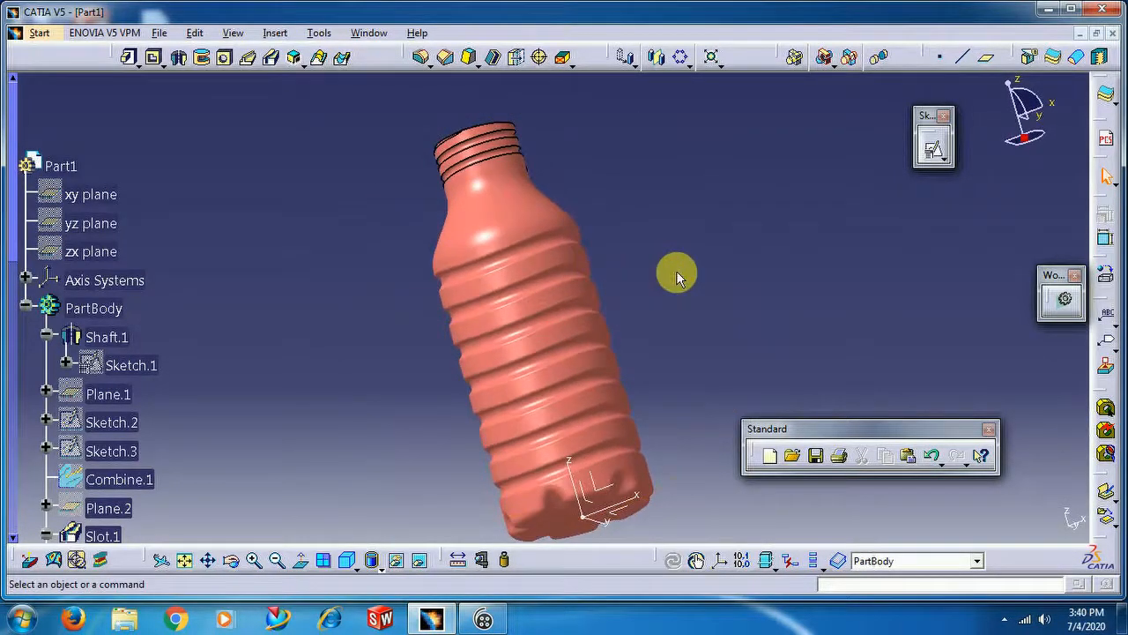